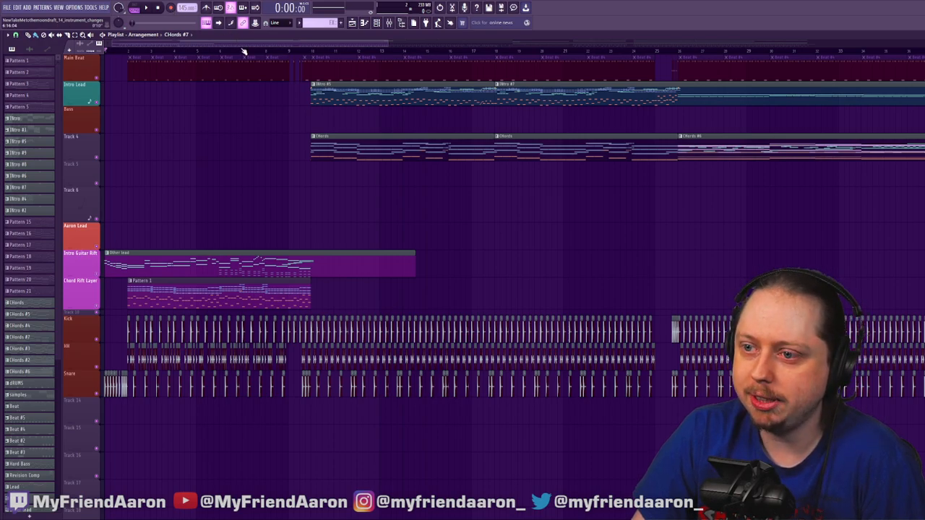
Play the arrangement from the beginning through the intro and the Intro Lead and Chords sections
{"action": "left_click_drag", "start_coordinate": [386, 42], "coordinate": [296, 45]}
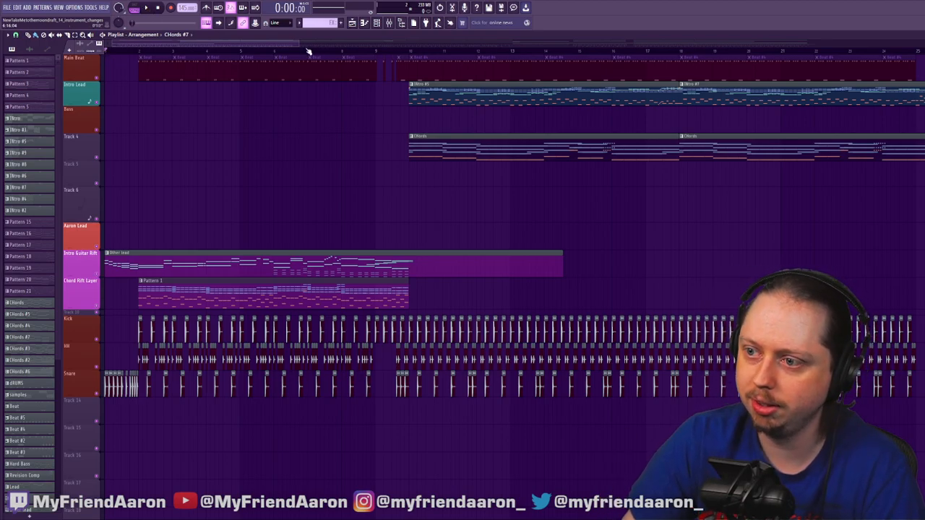
{"action": "left_click_drag", "start_coordinate": [299, 45], "coordinate": [844, 64]}
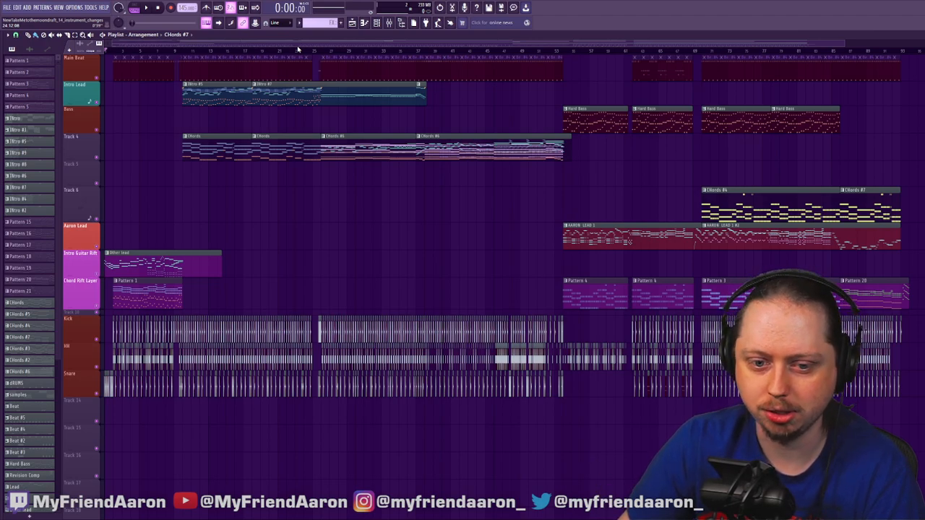
{"action": "left_click", "coordinate": [148, 8]}
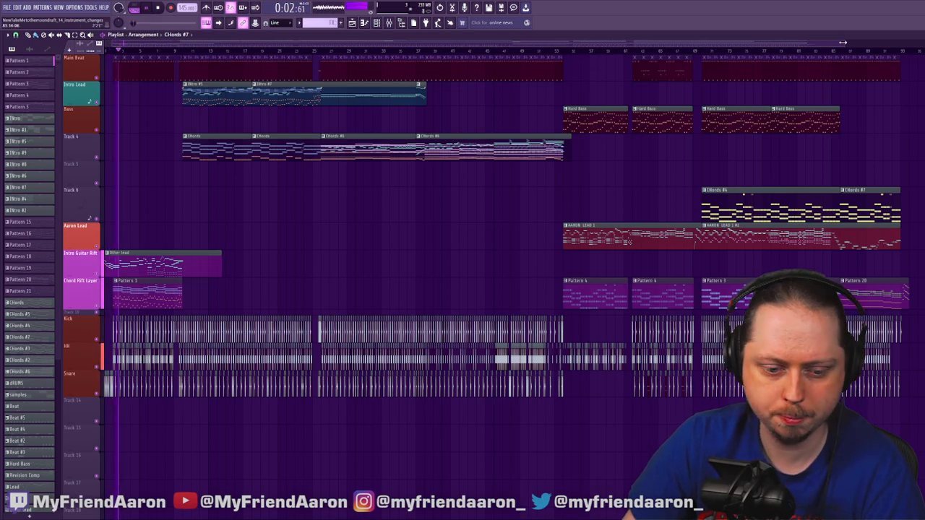
{"action": "left_click_drag", "start_coordinate": [843, 42], "coordinate": [230, 42]}
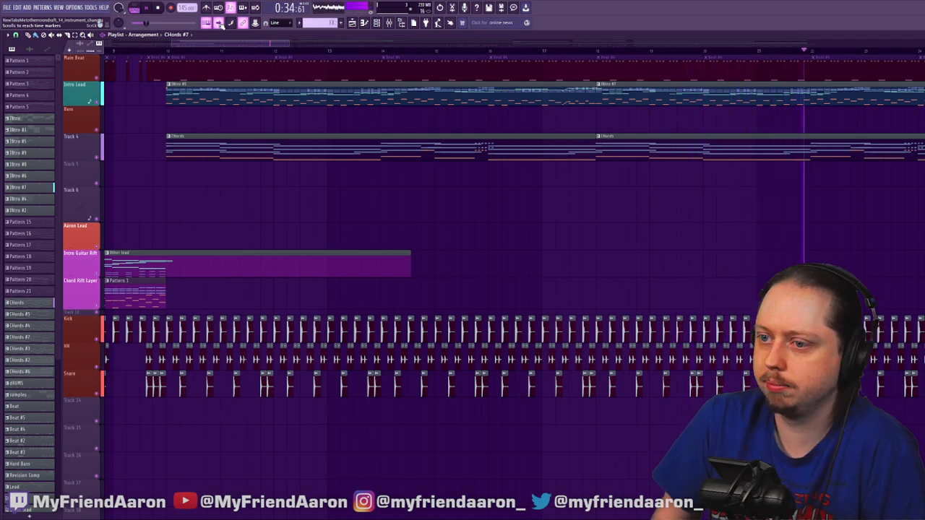
Replay the song's opening on the Intro Guitar Rift track and stop playback within the first bar
{"action": "mouse_move", "coordinate": [279, 43]}
{"action": "left_mouse_down"}
{"action": "mouse_move", "coordinate": [309, 43]}
{"action": "mouse_move", "coordinate": [291, 44]}
{"action": "left_mouse_up"}
{"action": "left_click_drag", "start_coordinate": [256, 45], "coordinate": [324, 50]}
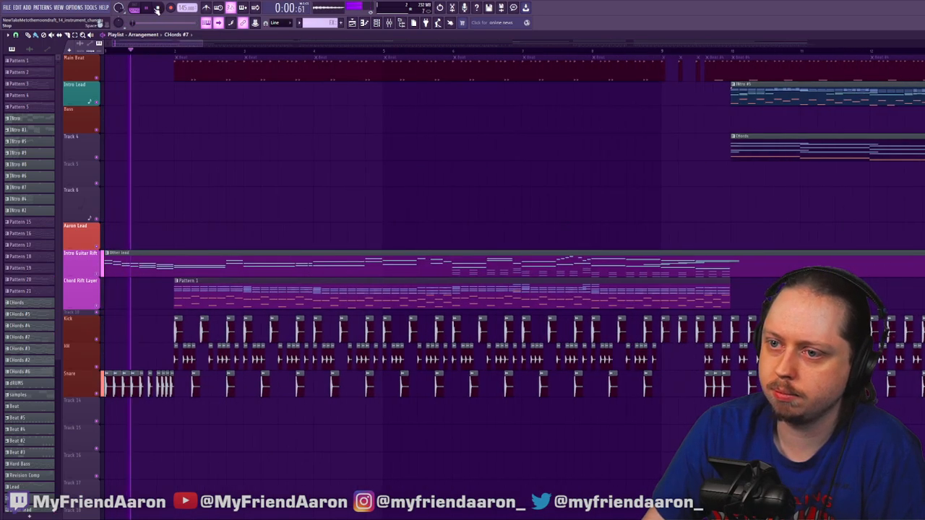
{"action": "left_click", "coordinate": [148, 9]}
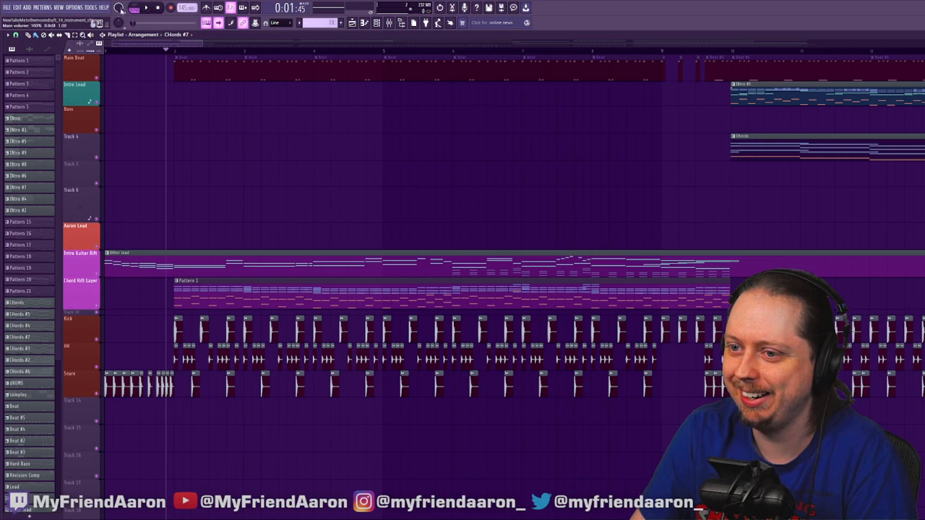
Solo the Chord Rift Layer track, listen to its first Pattern 4 clip, and restore all tracks
{"action": "left_click_drag", "start_coordinate": [190, 44], "coordinate": [570, 76]}
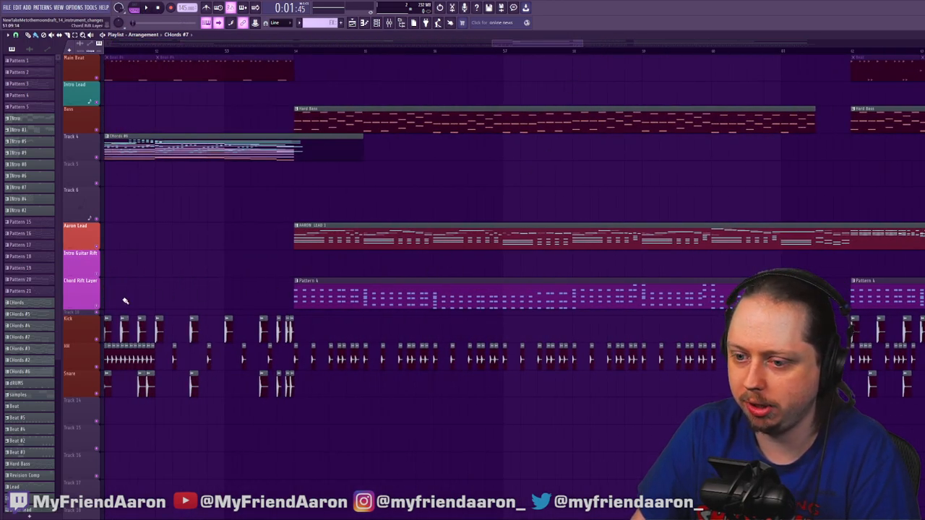
{"action": "right_click", "coordinate": [97, 306]}
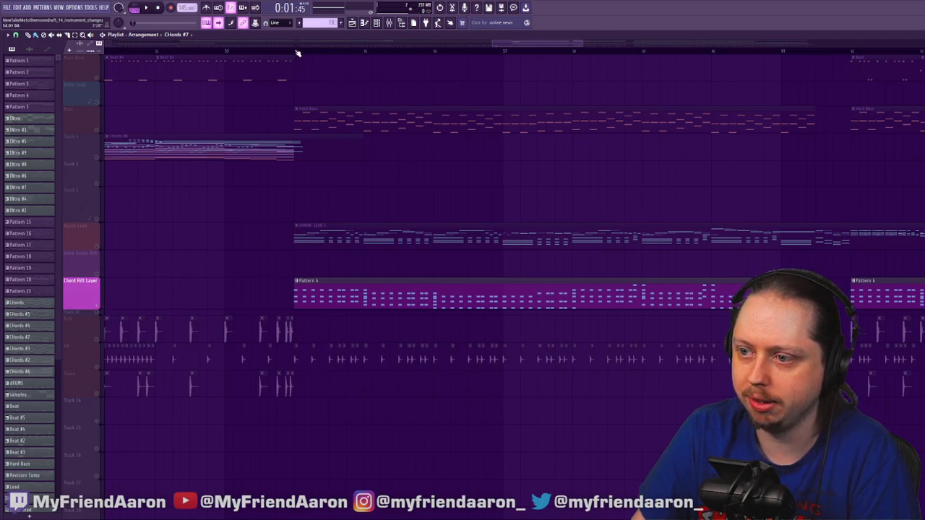
{"action": "key", "text": "space"}
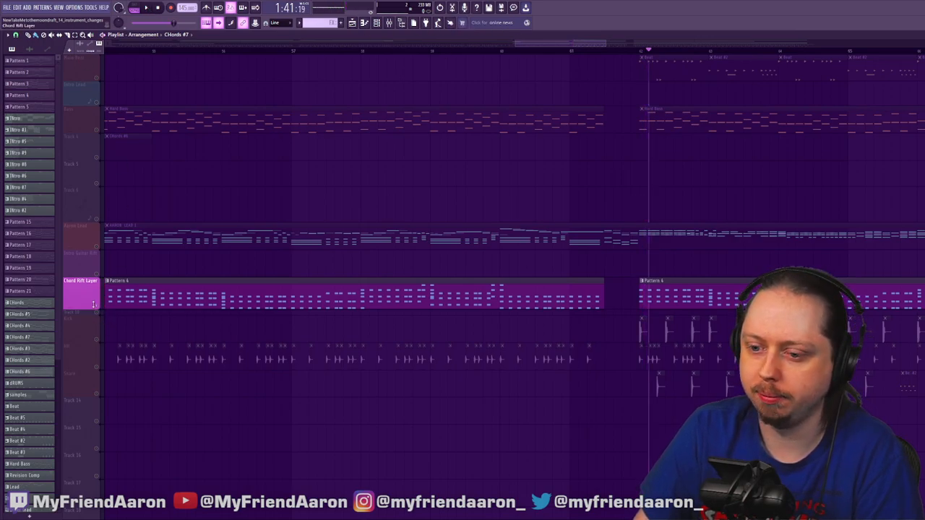
{"action": "left_click", "coordinate": [95, 305], "text": "ctrl"}
Play the arrangement from bar 24 through the first Chords #6 clip and stop just after bar 37
{"action": "left_click_drag", "start_coordinate": [572, 40], "coordinate": [824, 56]}
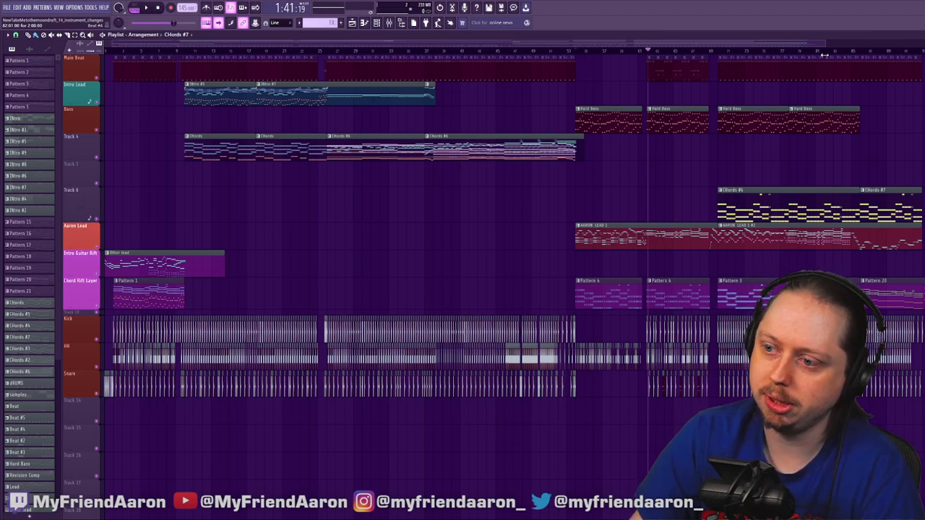
{"action": "left_click", "coordinate": [314, 54]}
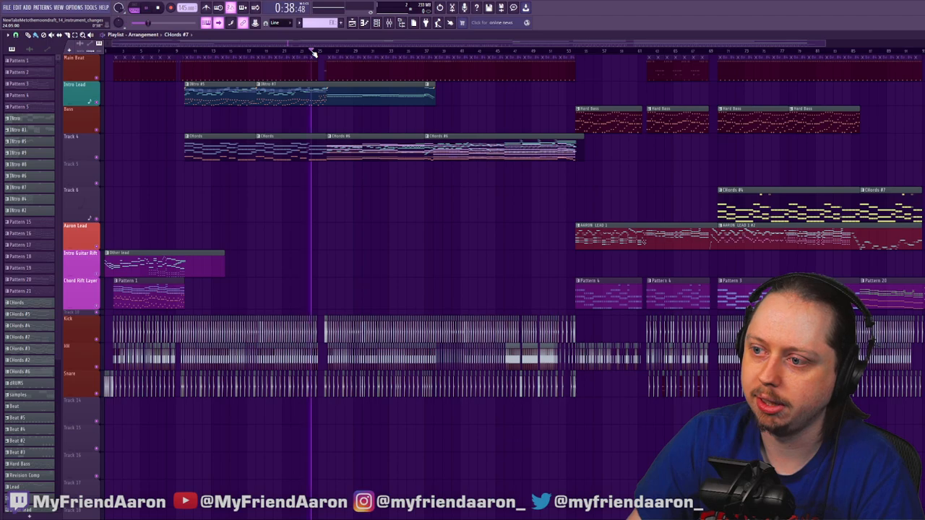
{"action": "left_click_drag", "start_coordinate": [825, 43], "coordinate": [532, 47]}
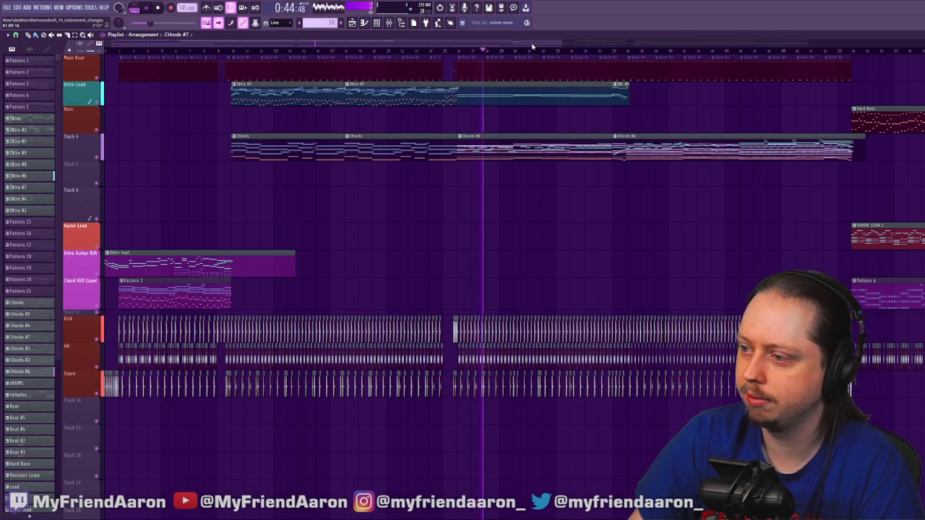
{"action": "left_click_drag", "start_coordinate": [538, 49], "coordinate": [595, 51]}
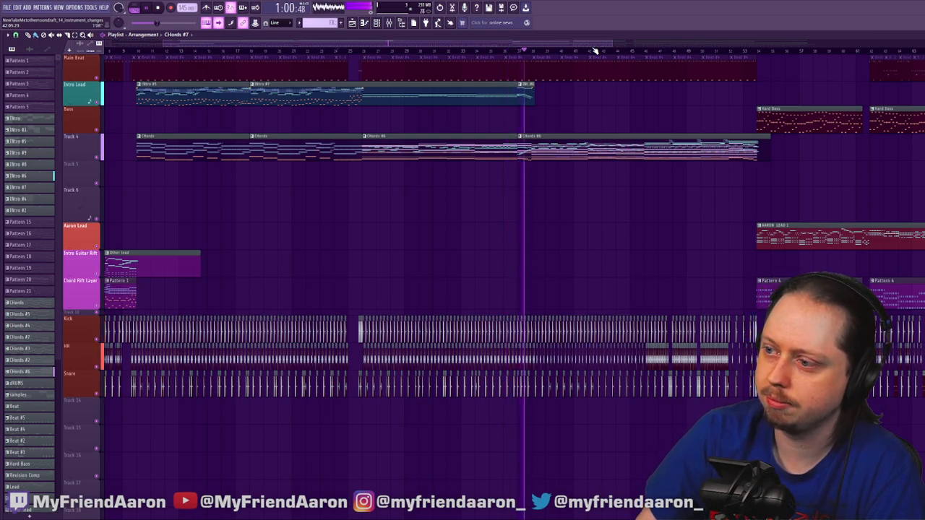
{"action": "left_click", "coordinate": [148, 8]}
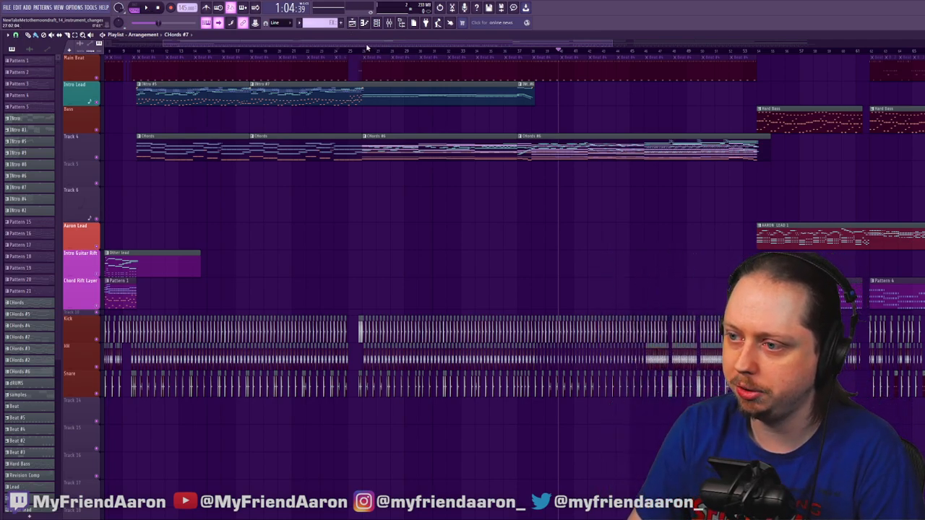
Highlight bars 26 to 37 of the playlist timeline to examine that section, and clear the selection
{"action": "left_click_drag", "start_coordinate": [365, 56], "coordinate": [425, 57]}
{"action": "left_click_drag", "start_coordinate": [366, 53], "coordinate": [519, 65]}
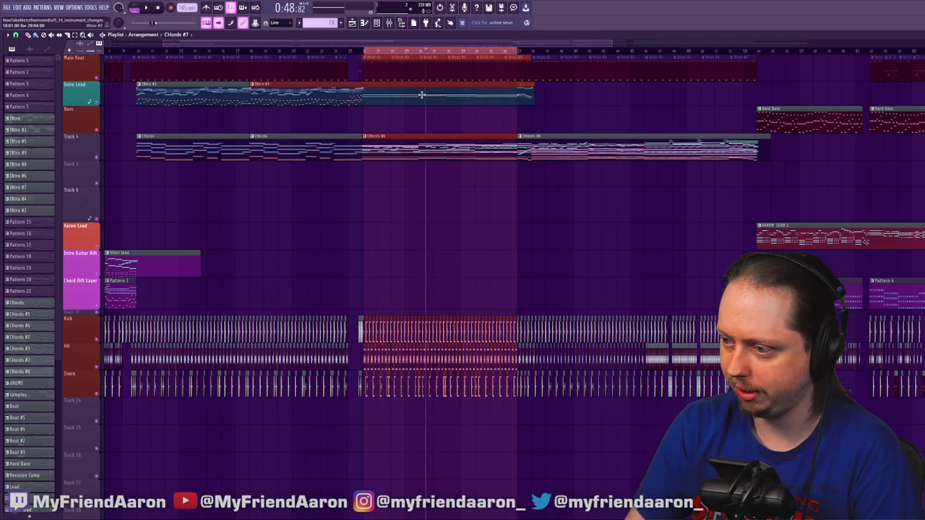
{"action": "left_click_drag", "start_coordinate": [164, 44], "coordinate": [297, 50]}
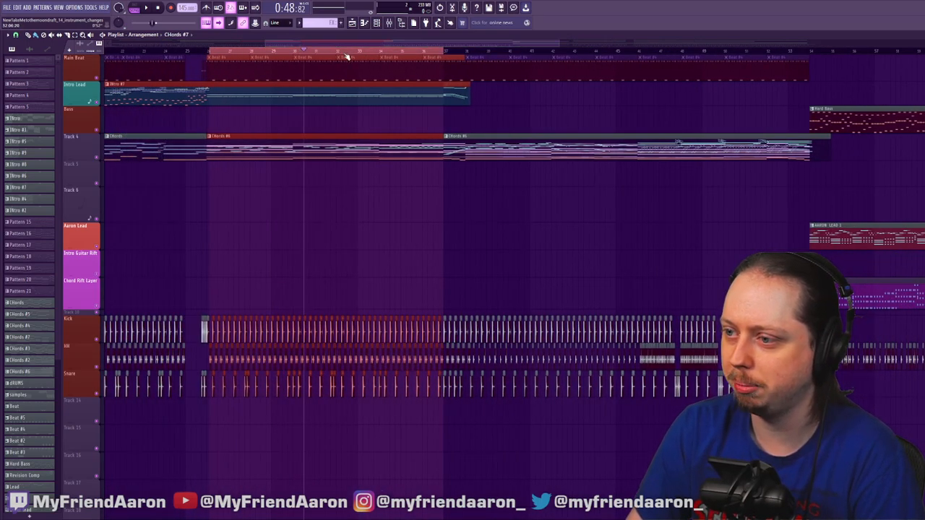
{"action": "left_click", "coordinate": [407, 53]}
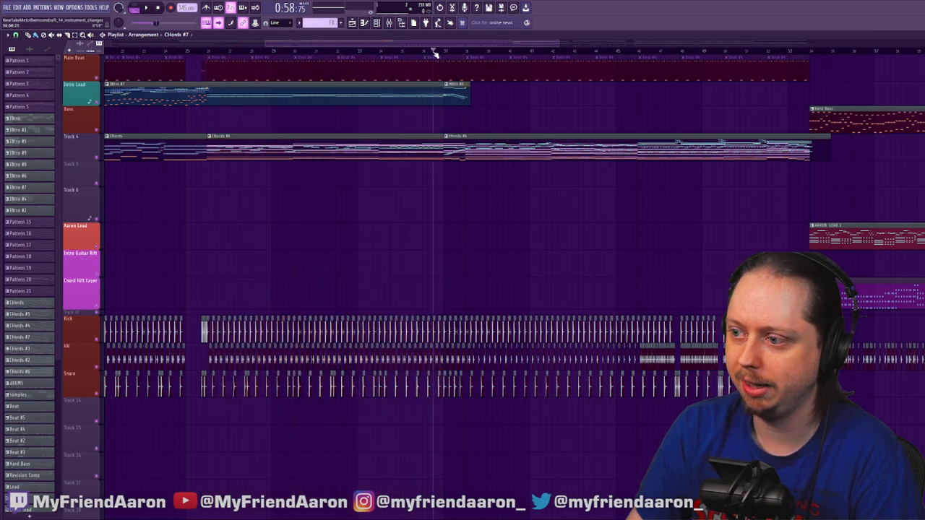
Highlight the six bars following bar 37 on the timeline to examine them, and clear the selection
{"action": "left_click", "coordinate": [441, 52]}
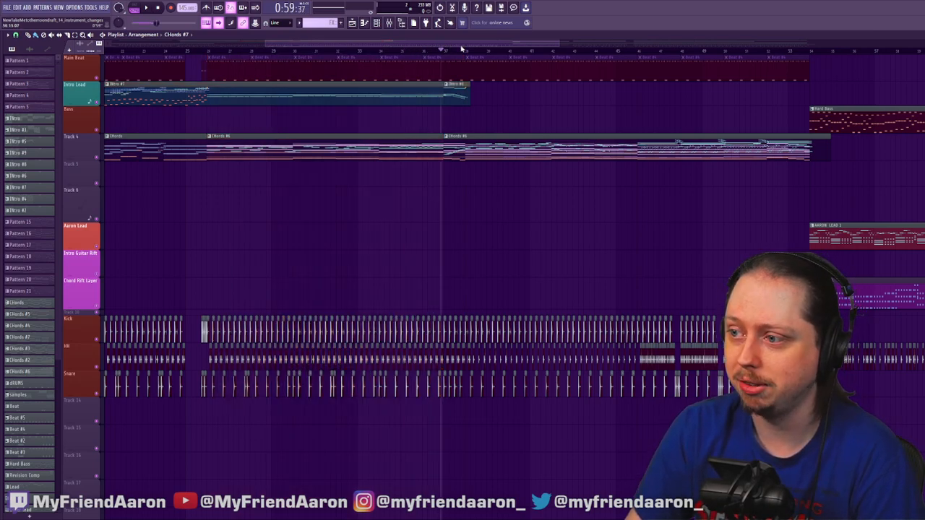
{"action": "mouse_move", "coordinate": [454, 59]}
{"action": "left_mouse_down"}
{"action": "mouse_move", "coordinate": [589, 58]}
{"action": "mouse_move", "coordinate": [579, 57]}
{"action": "left_mouse_up"}
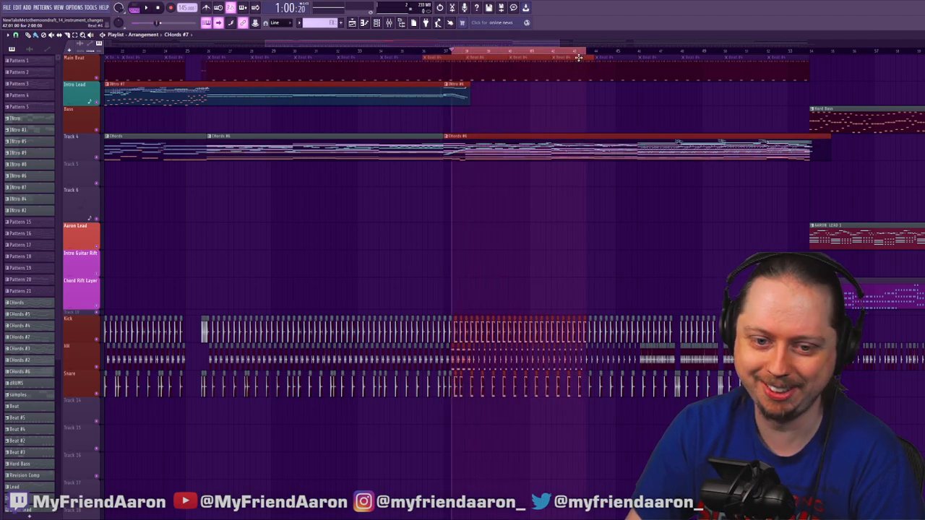
{"action": "double_click", "coordinate": [436, 51]}
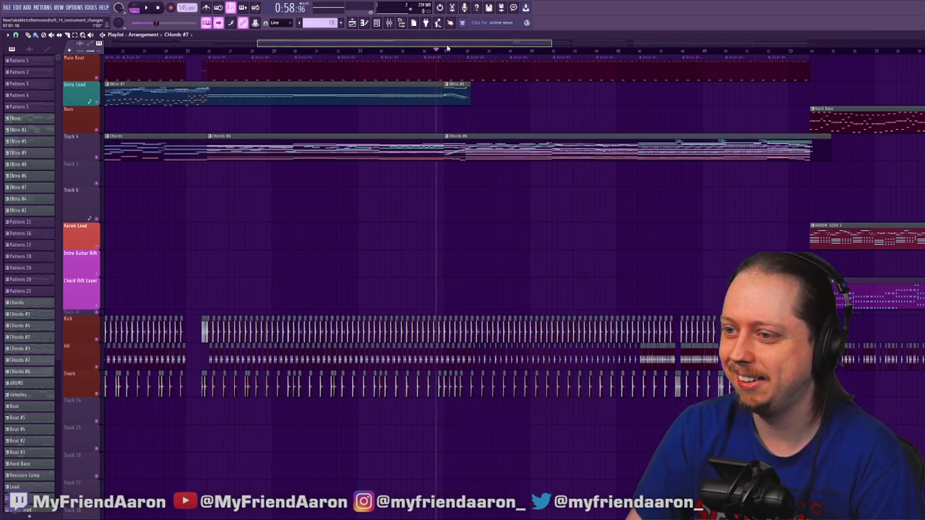
Audition the transition at bar 37, where the Intro #6 clip and the second Chords #6 clip start
{"action": "left_click_drag", "start_coordinate": [456, 44], "coordinate": [283, 53]}
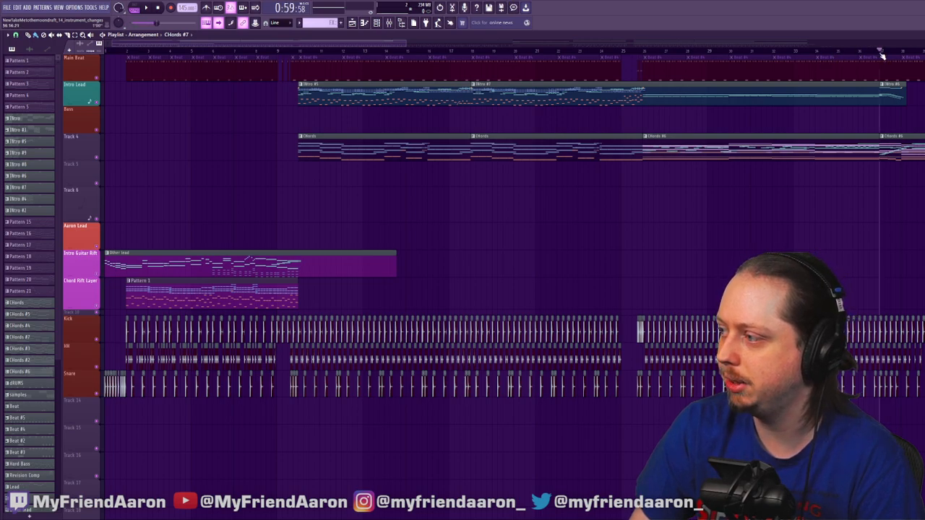
{"action": "left_click", "coordinate": [880, 54]}
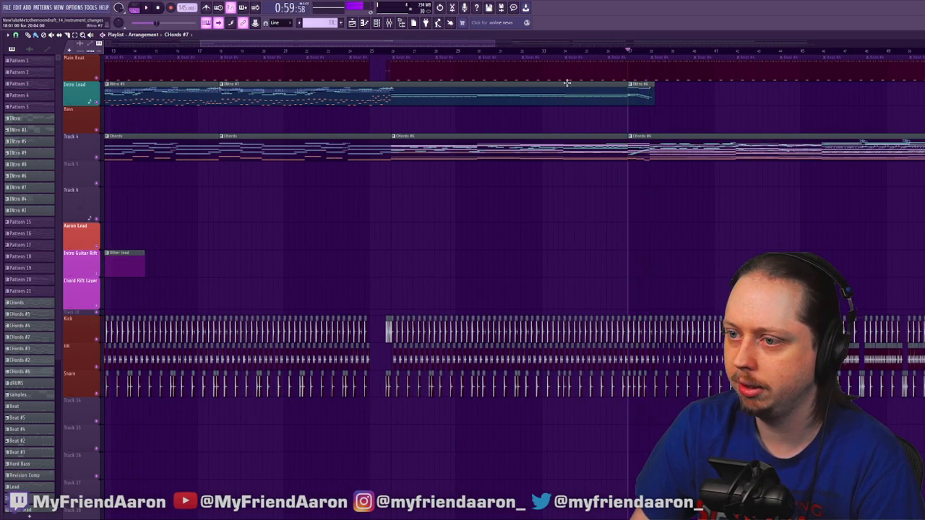
{"action": "key", "text": "space"}
{"action": "left_click_drag", "start_coordinate": [346, 44], "coordinate": [333, 45]}
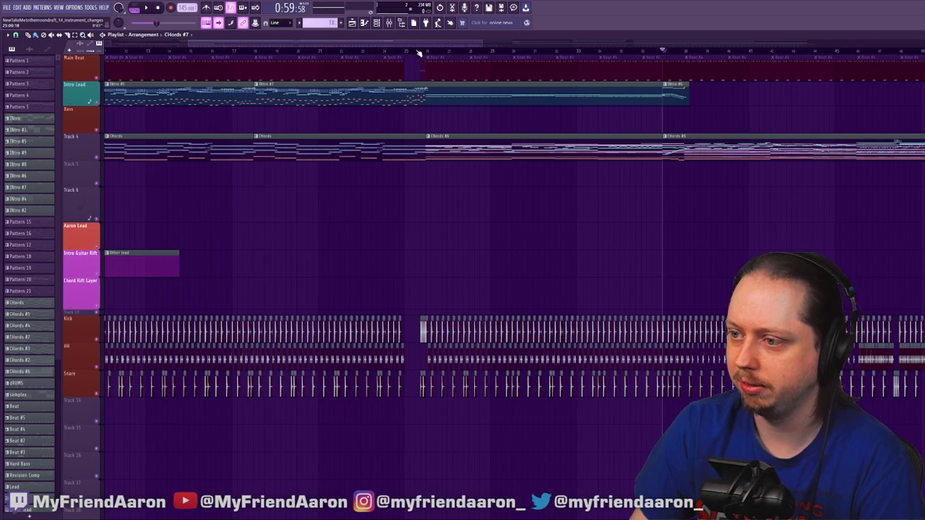
Listen to the drum break leading into the first Chords #6 clip, starting late in bar 24
{"action": "left_click", "coordinate": [402, 52]}
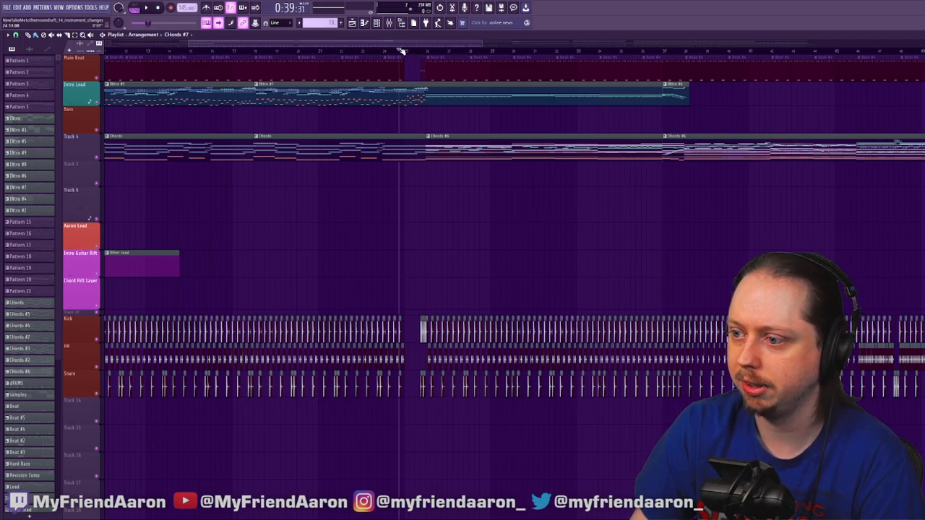
{"action": "key", "text": "space"}
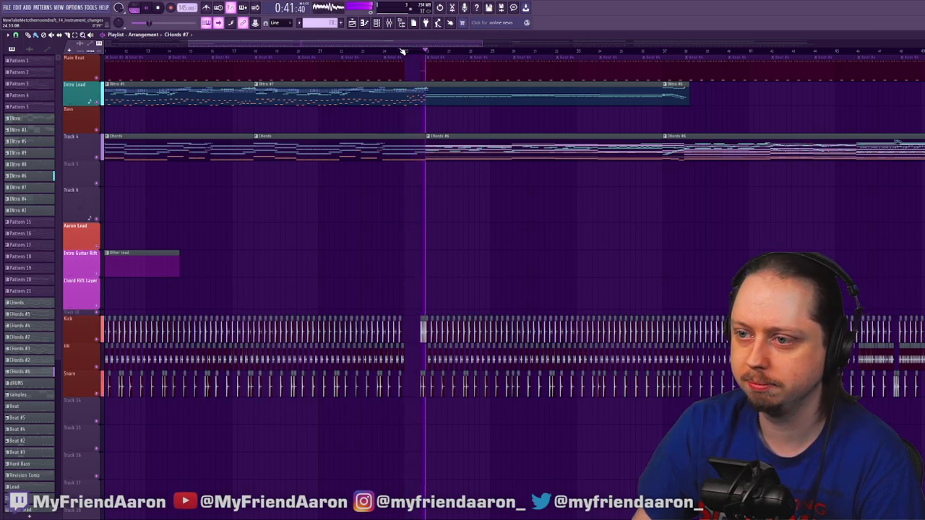
{"action": "key", "text": "space"}
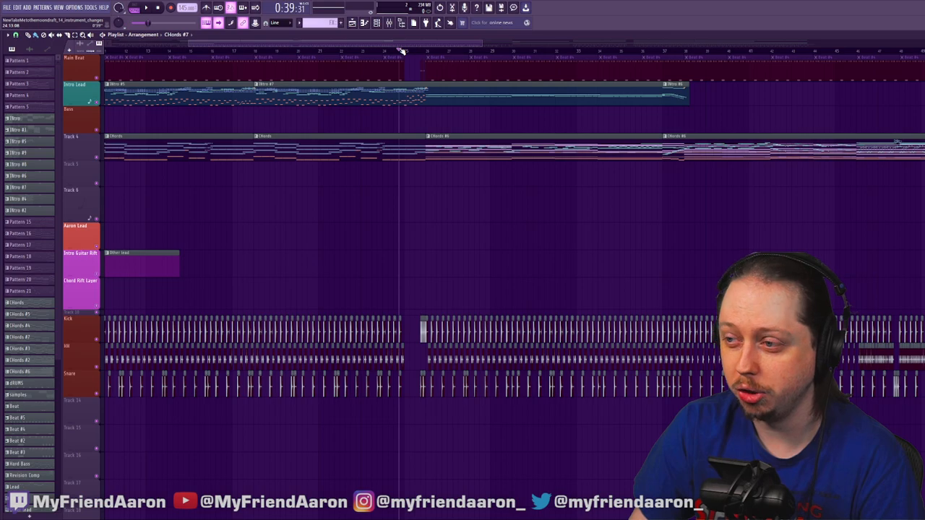
Listen to the transition from the intro riff into the Intro #5 and Chords clips, starting in bar 9
{"action": "left_click_drag", "start_coordinate": [388, 46], "coordinate": [355, 46]}
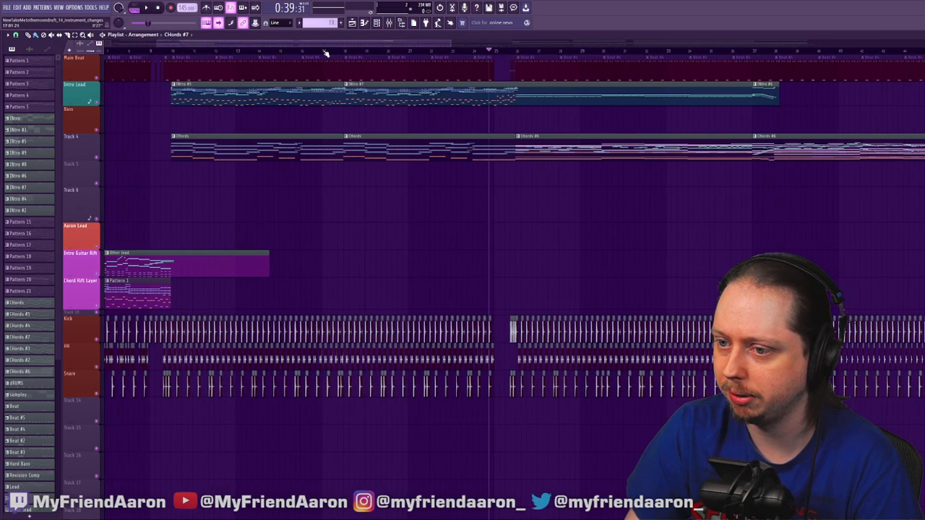
{"action": "left_click", "coordinate": [158, 53]}
{"action": "key", "text": "space"}
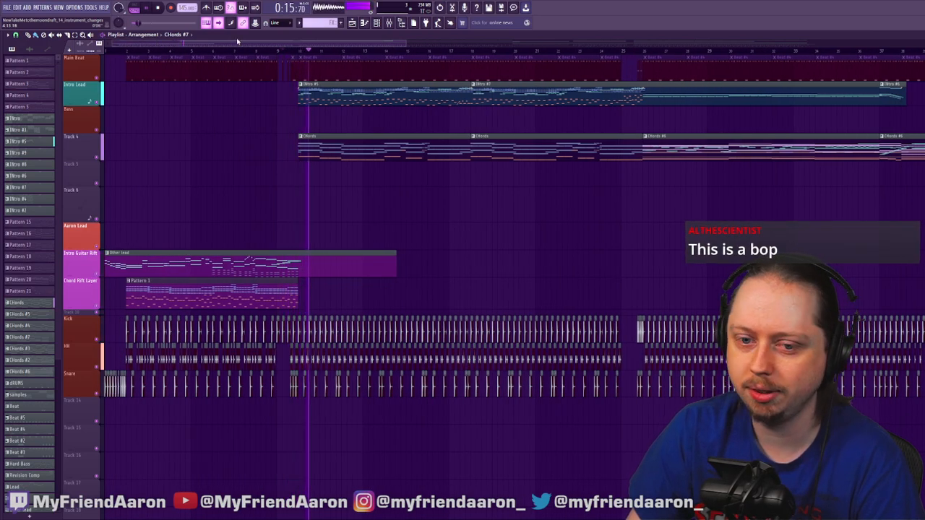
{"action": "key", "text": "space"}
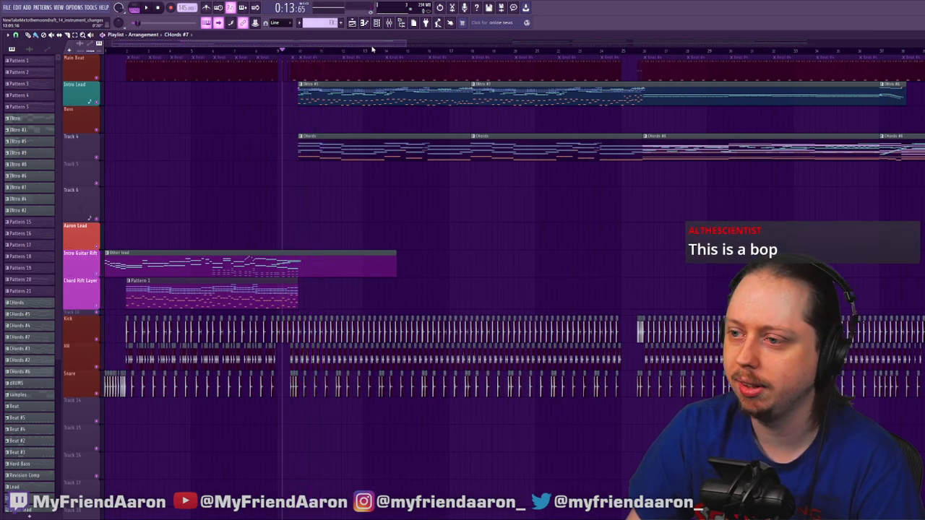
Play the end of the intro riff from bar 7 into the Intro #5 section, stop, and examine that transition
{"action": "left_click_drag", "start_coordinate": [406, 45], "coordinate": [337, 44]}
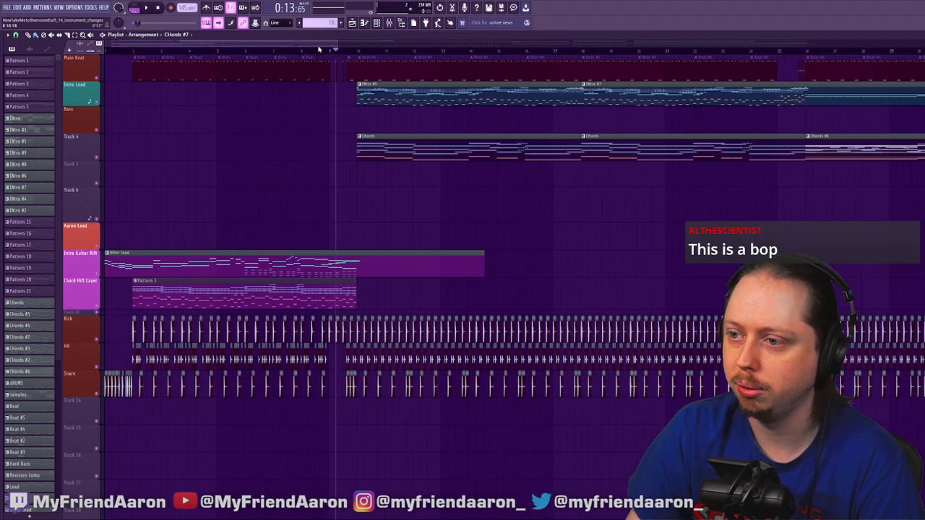
{"action": "left_click", "coordinate": [295, 55]}
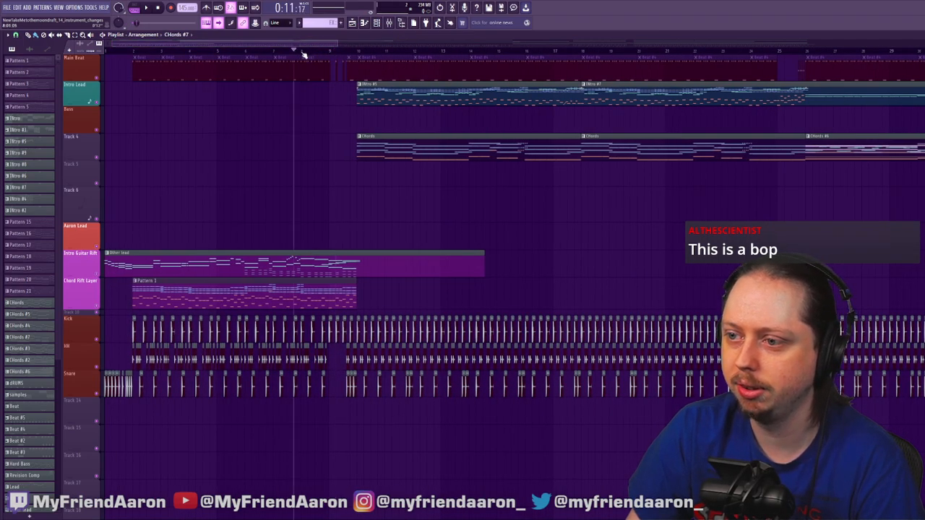
{"action": "left_click", "coordinate": [275, 54]}
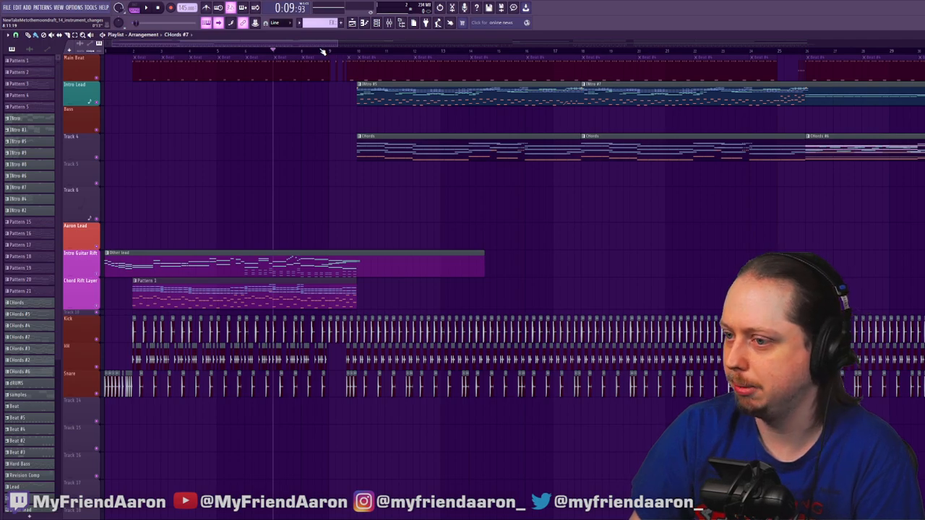
{"action": "key", "text": "space"}
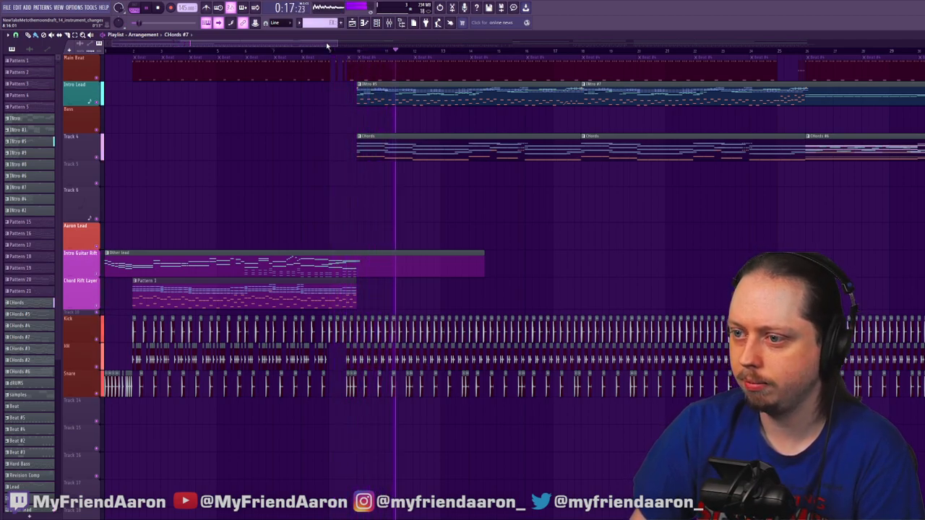
{"action": "key", "text": "space"}
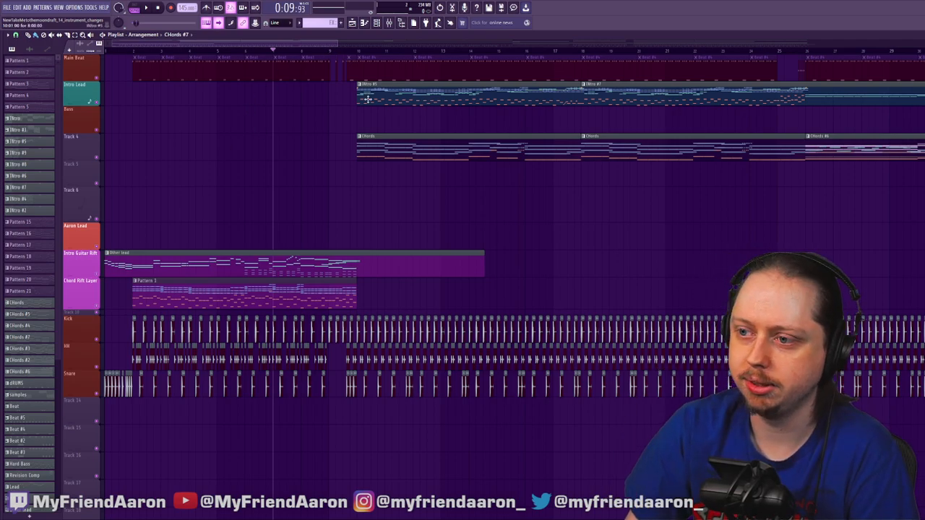
{"action": "left_click_drag", "start_coordinate": [340, 49], "coordinate": [286, 49]}
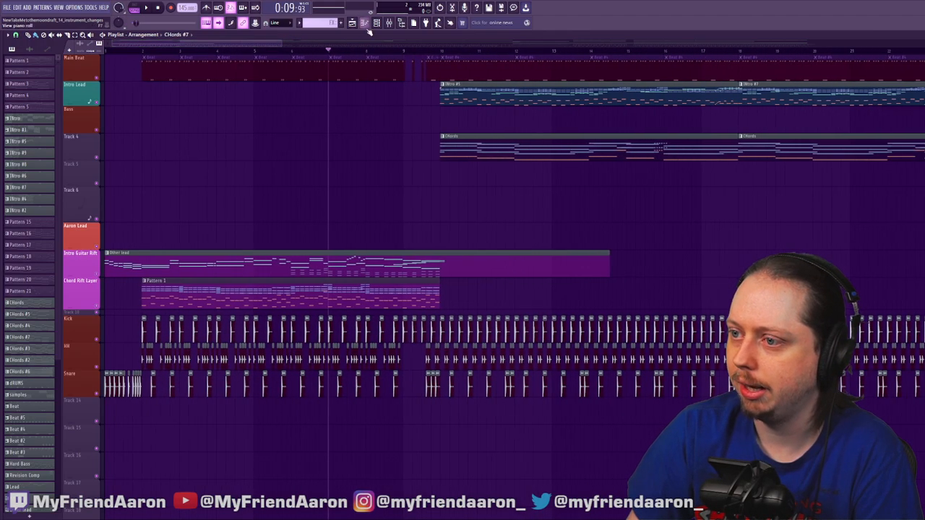
Add a Magical 8bit Plug 2 channel, set its oscillator type to Noise and audition it
{"action": "left_click", "coordinate": [377, 24]}
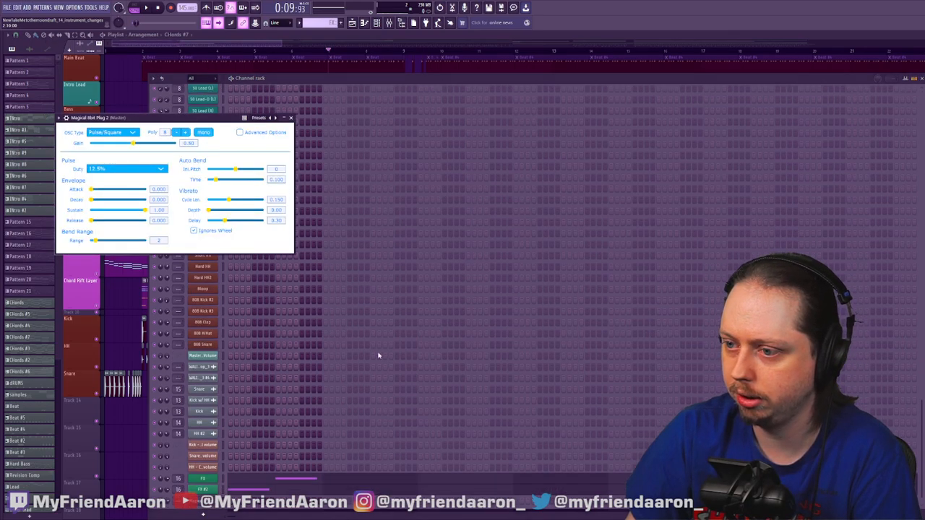
{"action": "left_click_drag", "start_coordinate": [190, 116], "coordinate": [277, 115]}
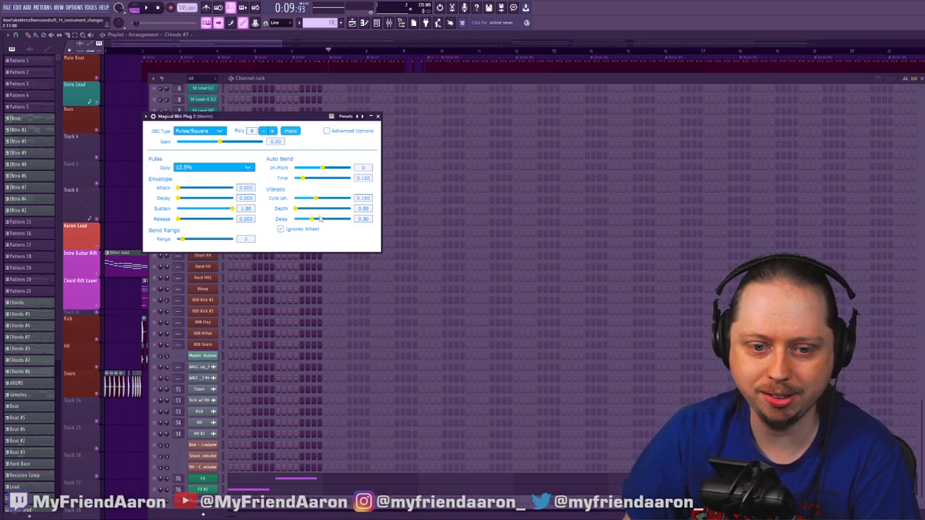
{"action": "left_click", "coordinate": [327, 131]}
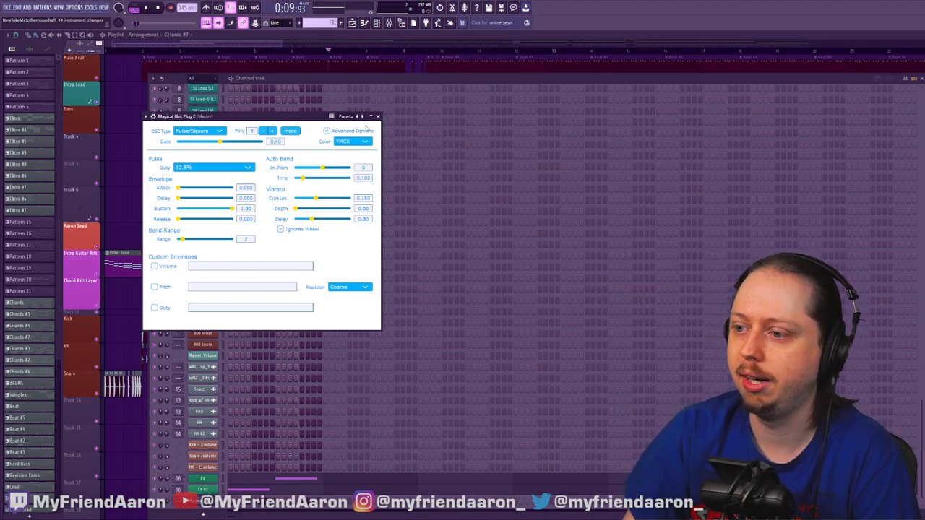
{"action": "left_click", "coordinate": [326, 131]}
{"action": "left_click", "coordinate": [198, 157]}
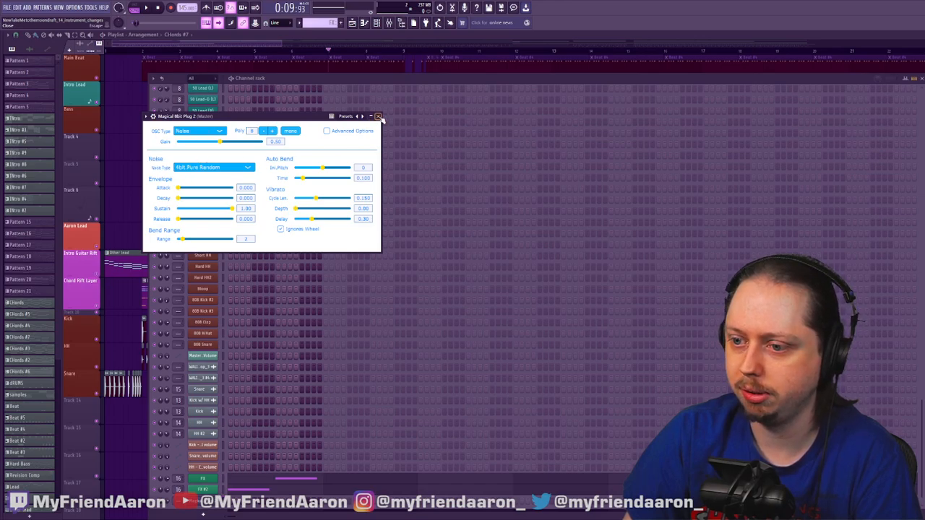
{"action": "left_click_drag", "start_coordinate": [294, 120], "coordinate": [300, 121]}
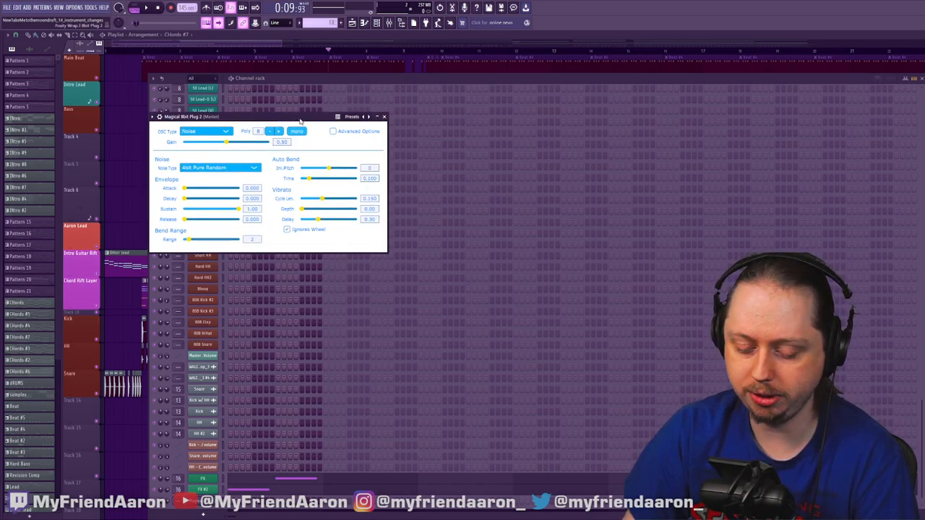
{"action": "key", "text": "c"}
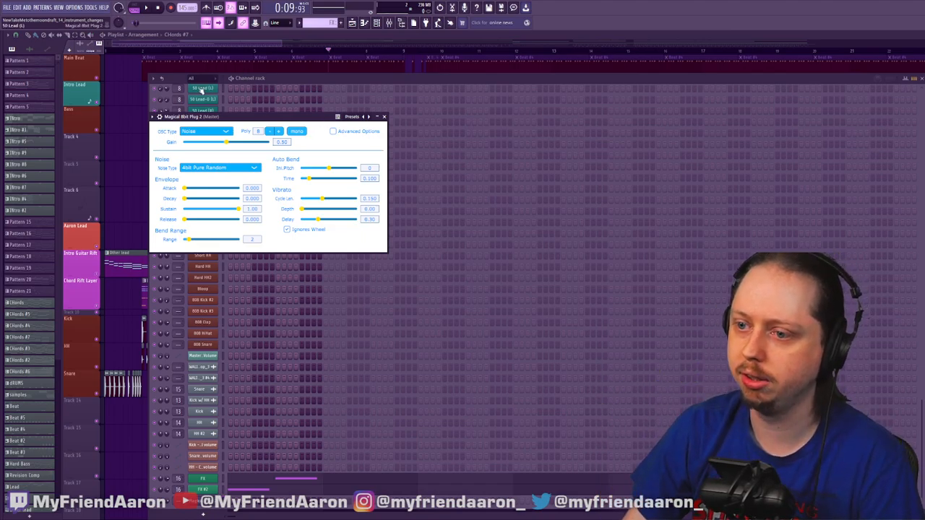
Name the new Magical 8bit Plug 2 channel FX Noise and check its synth settings
{"action": "scroll", "coordinate": [225, 481], "scroll_direction": "down", "scroll_amount": 1}
{"action": "left_click", "coordinate": [203, 499]}
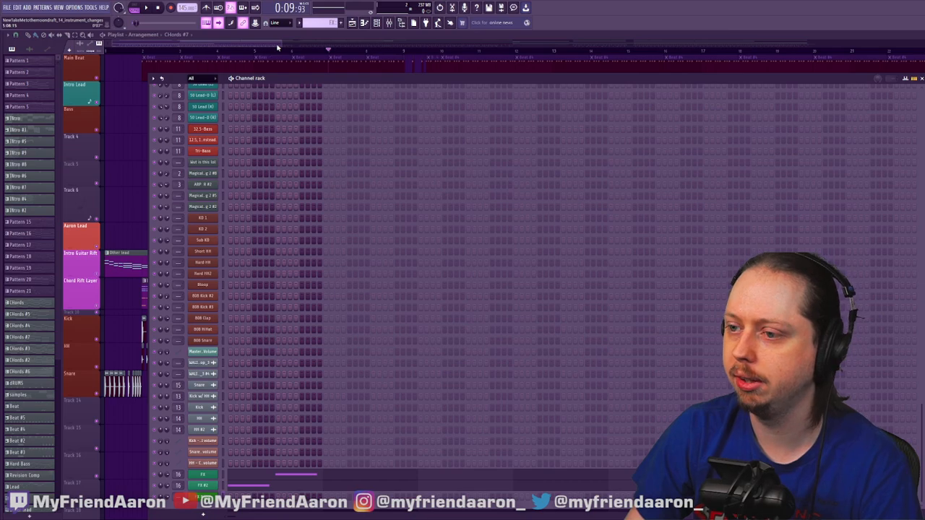
{"action": "left_click", "coordinate": [203, 498]}
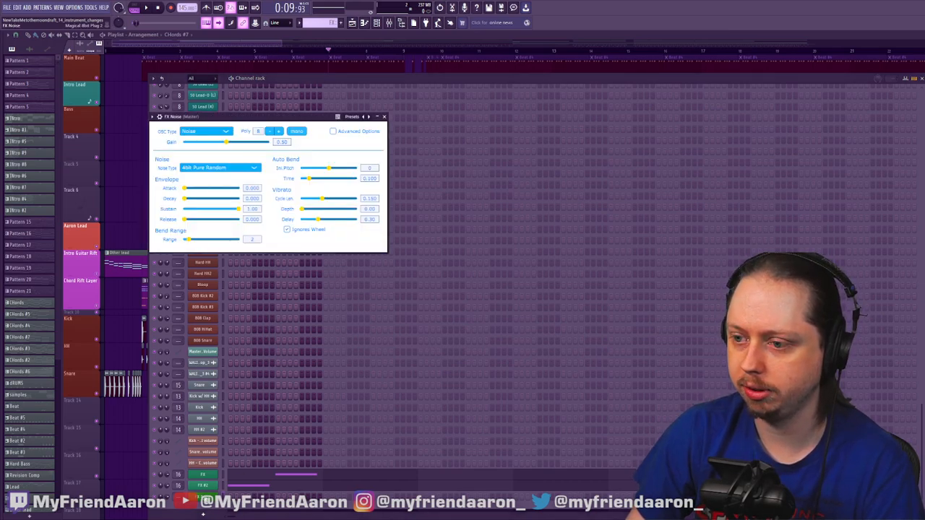
{"action": "left_click", "coordinate": [208, 497]}
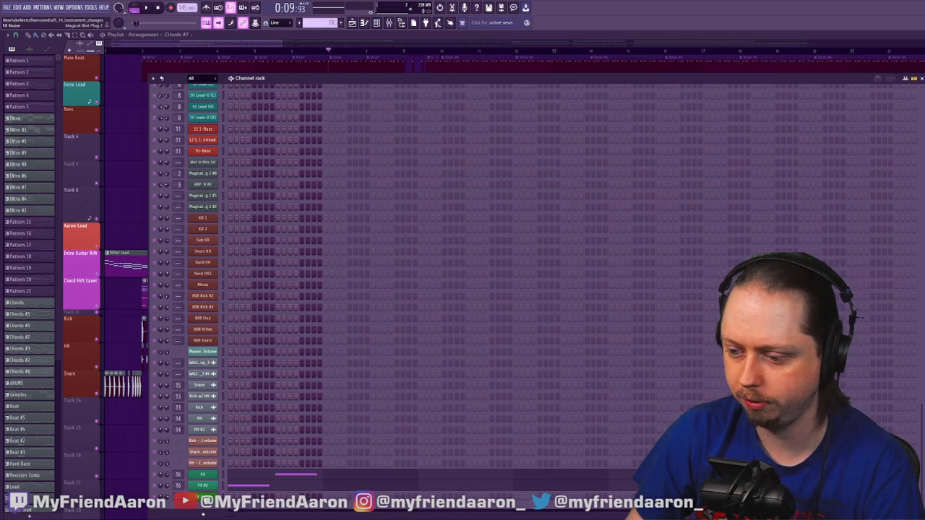
Set the FX Noise channel's pitch range to 48 and return to its synth controls
{"action": "left_click", "coordinate": [203, 495]}
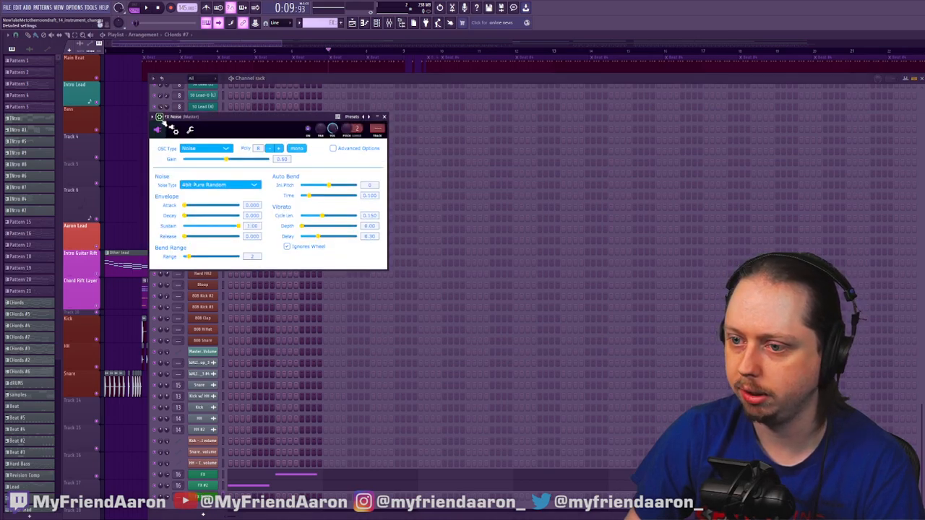
{"action": "left_click", "coordinate": [173, 130]}
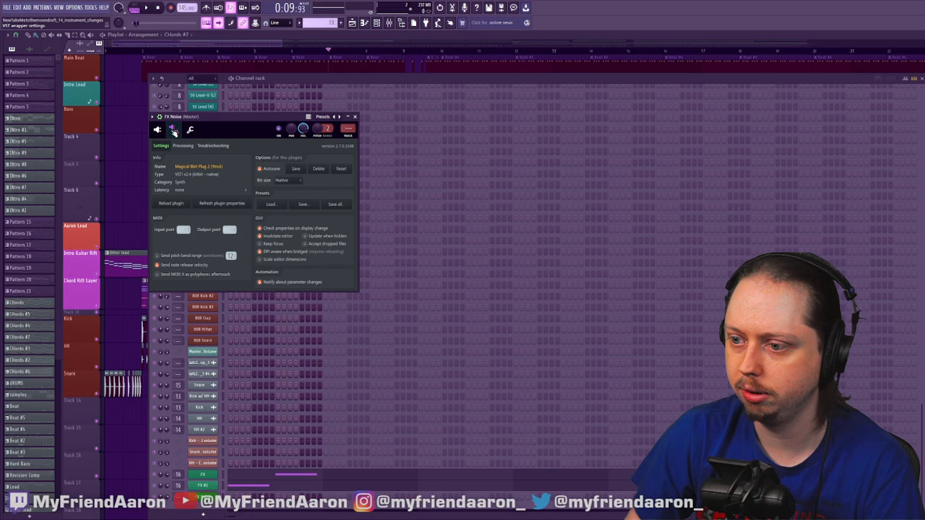
{"action": "left_click", "coordinate": [318, 129]}
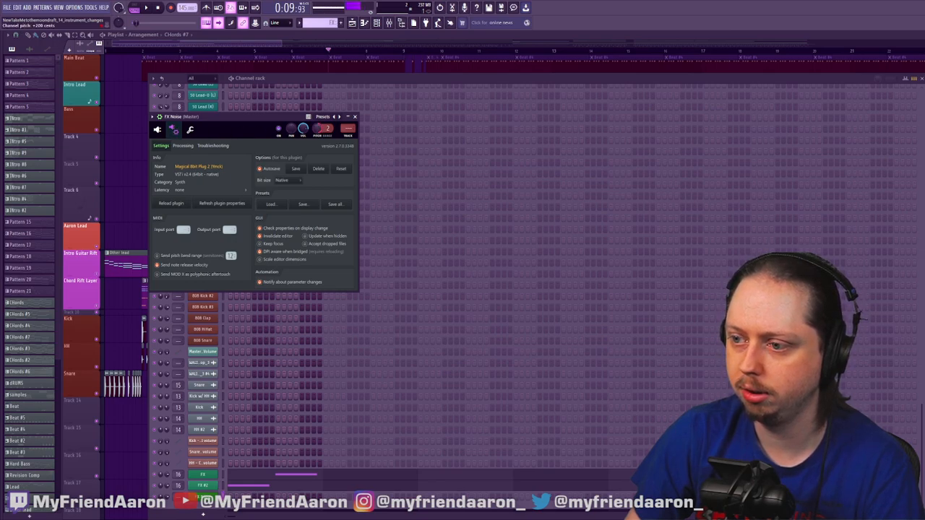
{"action": "mouse_move", "coordinate": [328, 130]}
{"action": "left_mouse_down"}
{"action": "mouse_move", "coordinate": [318, 99]}
{"action": "mouse_move", "coordinate": [318, 166]}
{"action": "mouse_move", "coordinate": [317, 136]}
{"action": "left_mouse_up"}
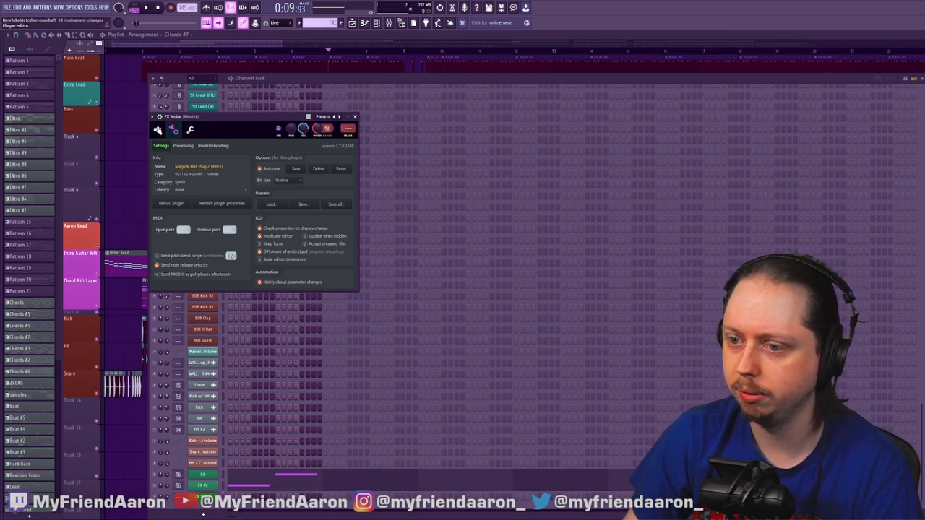
{"action": "left_click", "coordinate": [157, 131]}
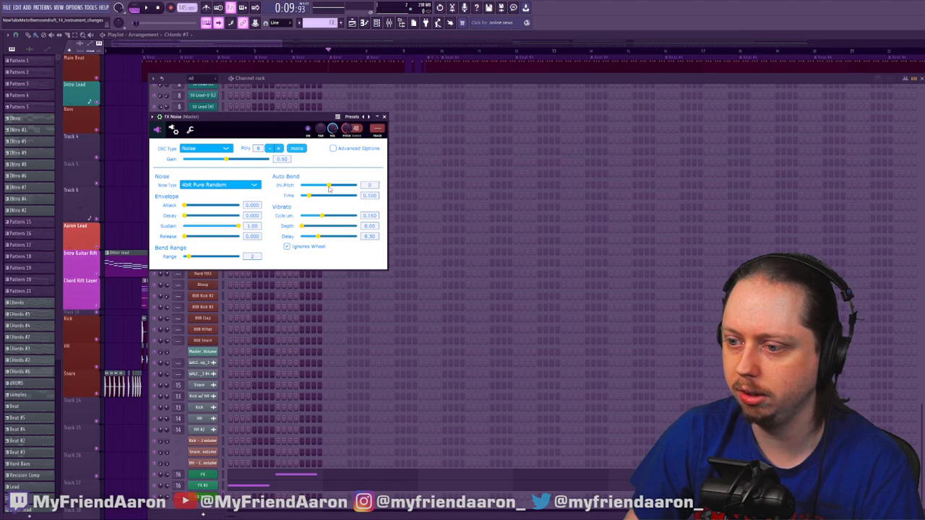
Try an auto-bend initial pitch of -1 on FX Noise, restore it to 0 and close the synth
{"action": "scroll", "coordinate": [329, 188], "scroll_direction": "down", "scroll_amount": 1}
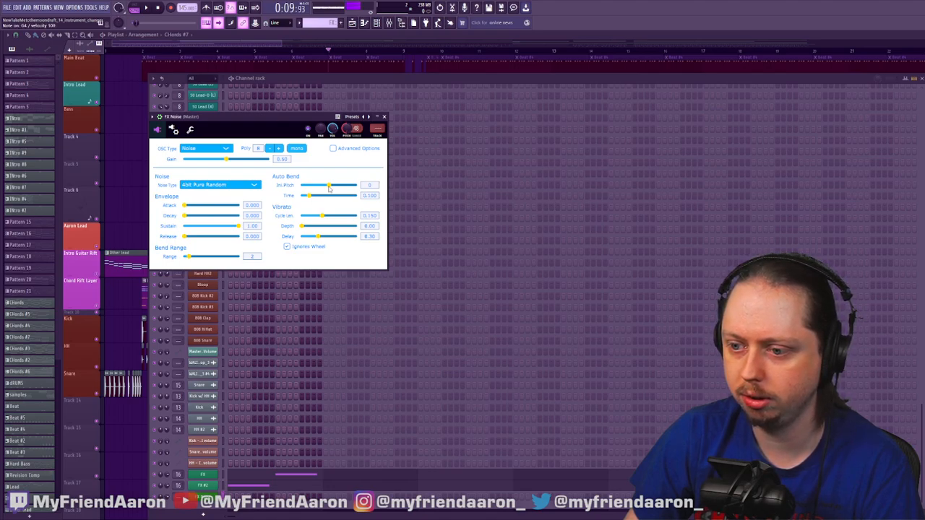
{"action": "key", "text": "b"}
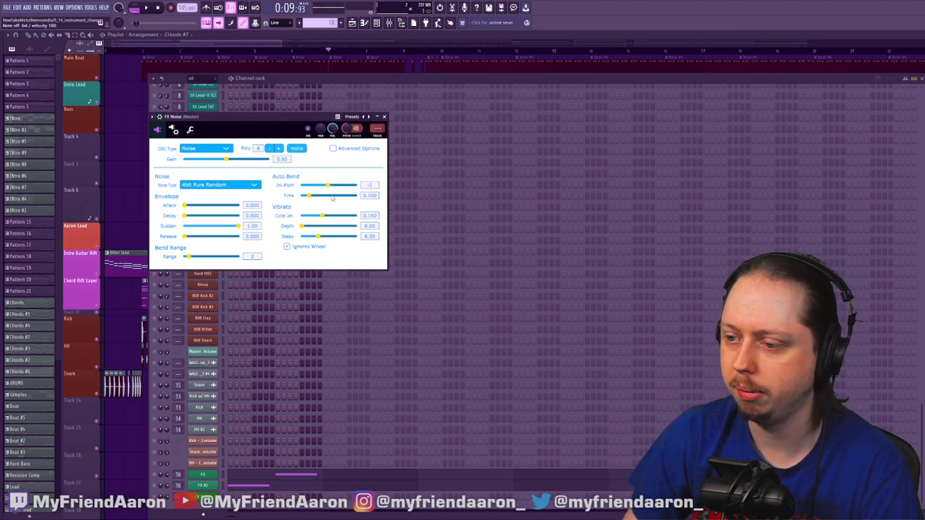
{"action": "scroll", "coordinate": [329, 188], "scroll_direction": "up", "scroll_amount": 2}
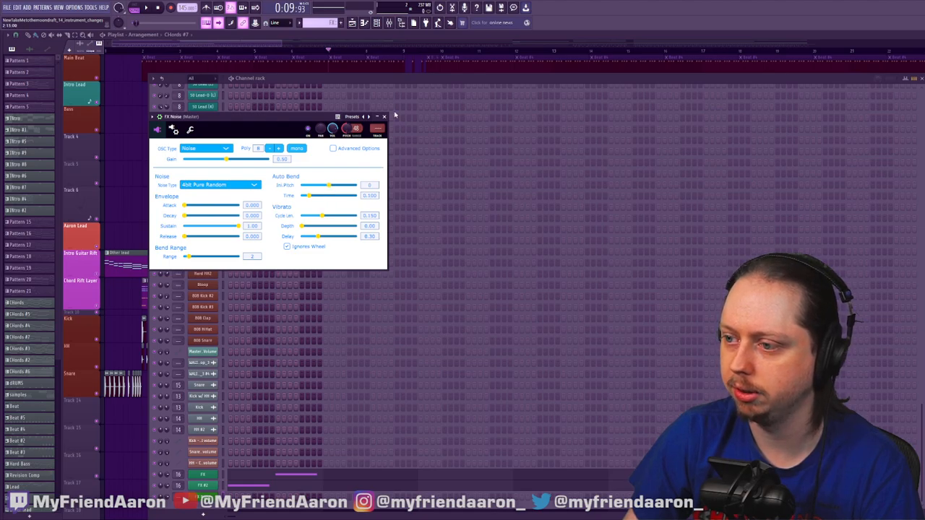
{"action": "left_click", "coordinate": [383, 117]}
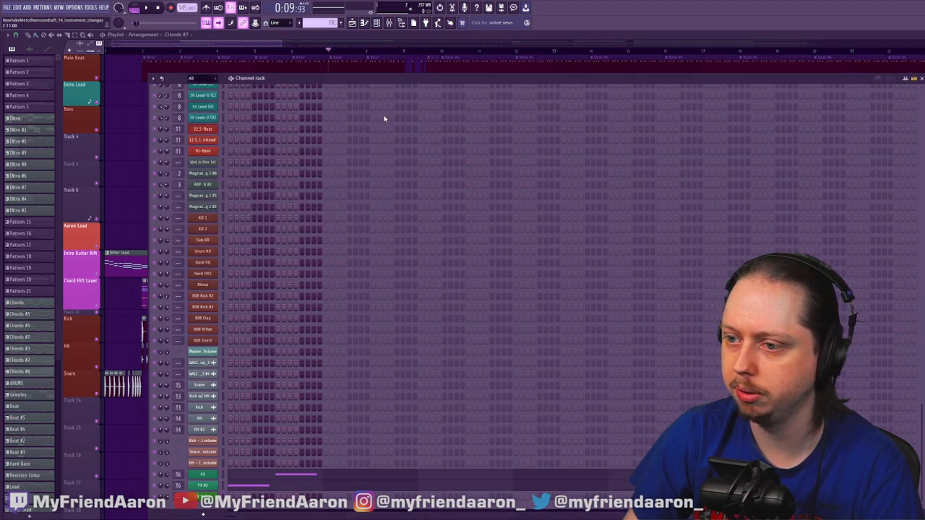
Create a new pattern named Basic Riser and draw a one-bar A5 note at its start for the FX Noise channel
{"action": "left_click", "coordinate": [344, 23]}
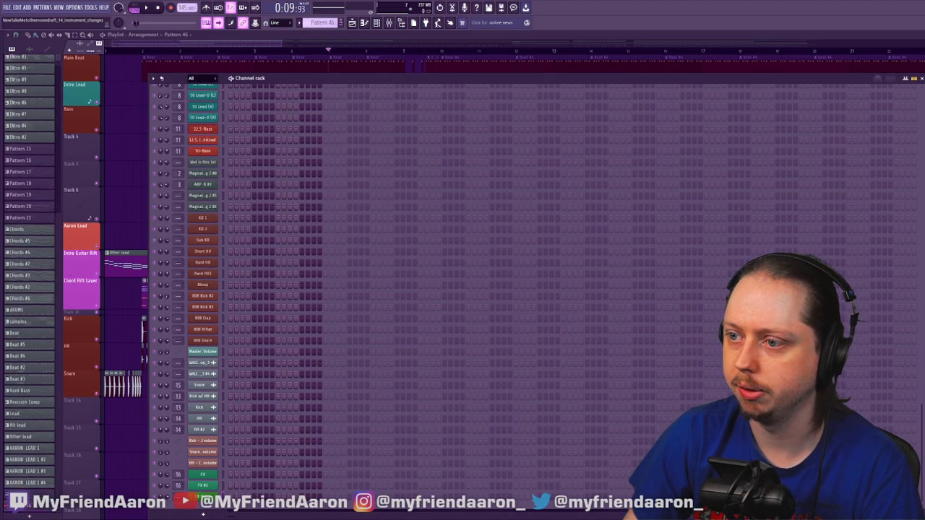
{"action": "left_click", "coordinate": [352, 36]}
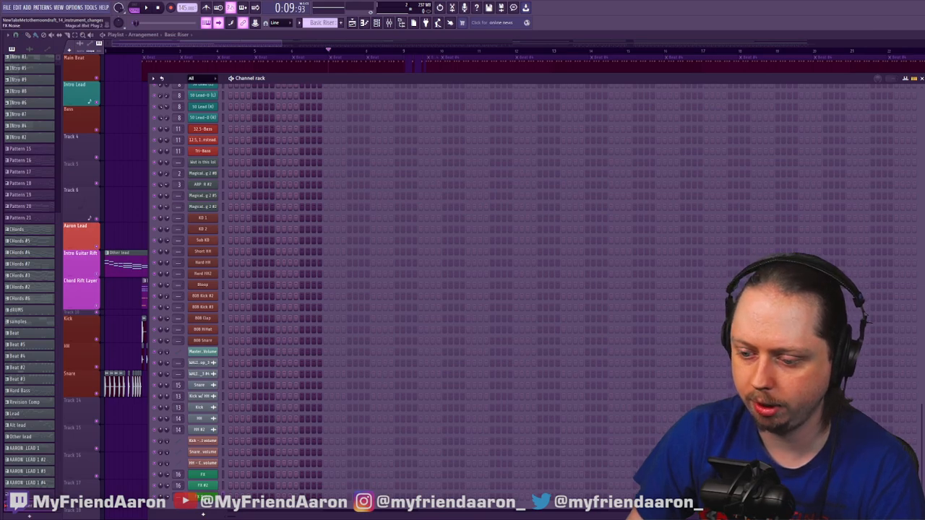
{"action": "key", "text": "F7"}
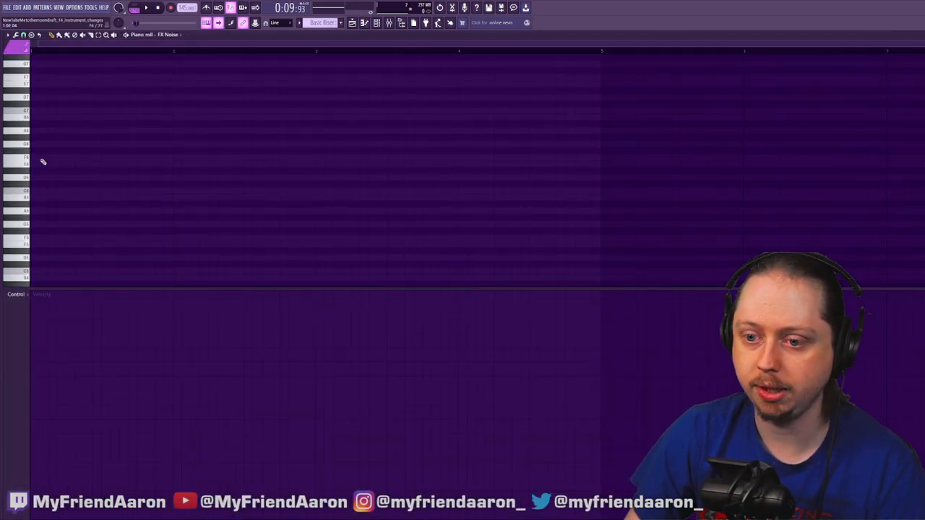
{"action": "left_click", "coordinate": [38, 211]}
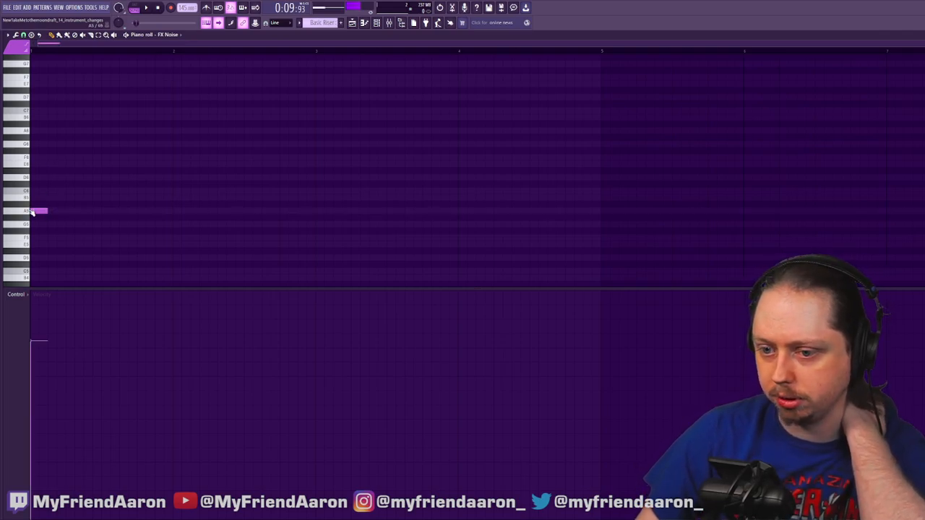
{"action": "left_click_drag", "start_coordinate": [45, 211], "coordinate": [171, 212]}
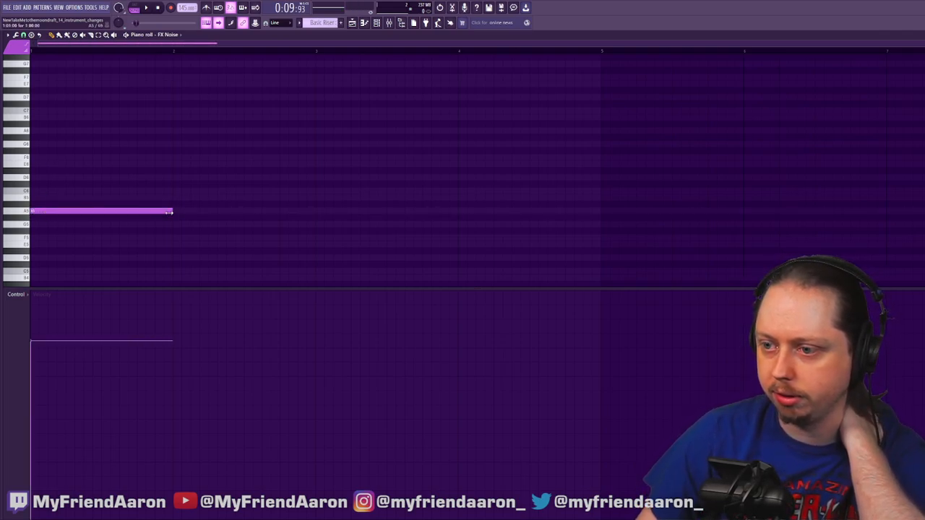
Place the Basic Riser pattern on Track 5 at bar 9, just before the Intro #5 clip
{"action": "left_click", "coordinate": [352, 24]}
{"action": "left_click", "coordinate": [407, 168]}
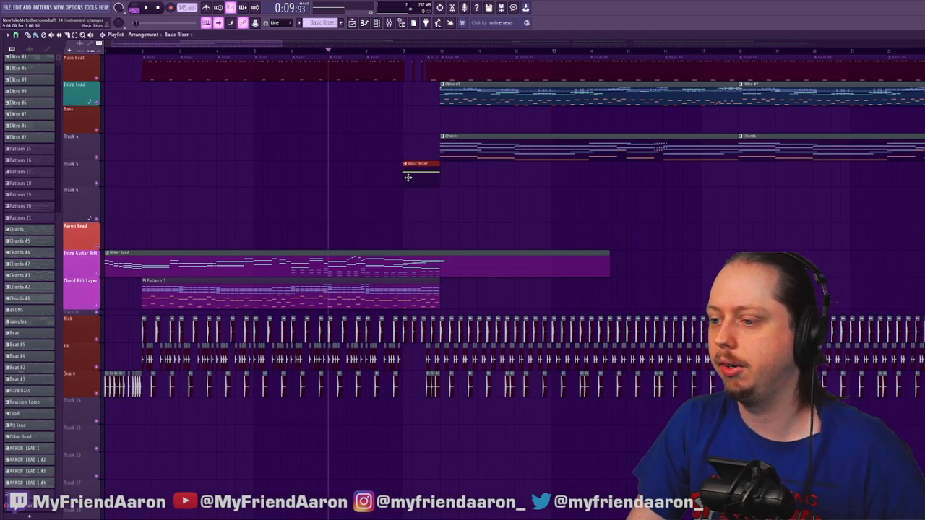
Draw a rising channel pitch ramp across the first bar of Basic Riser and play the pattern to hear it
{"action": "double_click", "coordinate": [416, 174]}
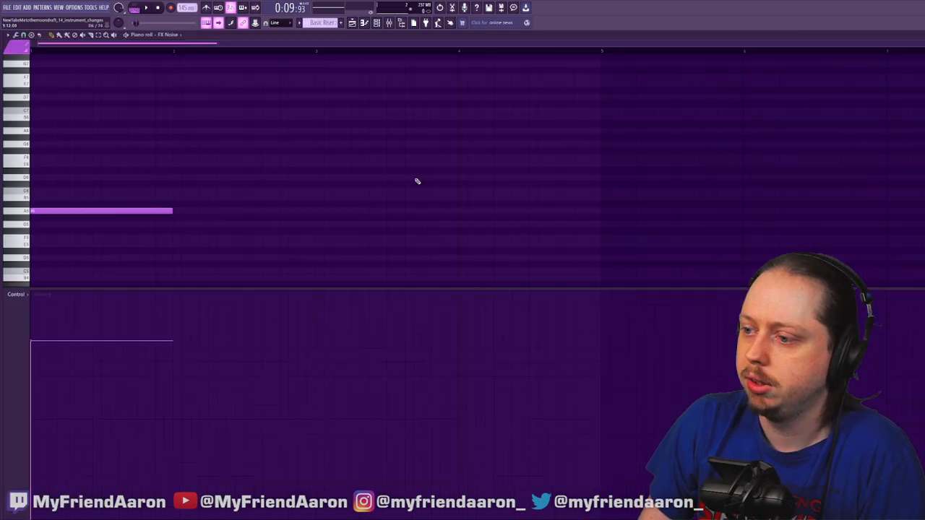
{"action": "left_click", "coordinate": [44, 347]}
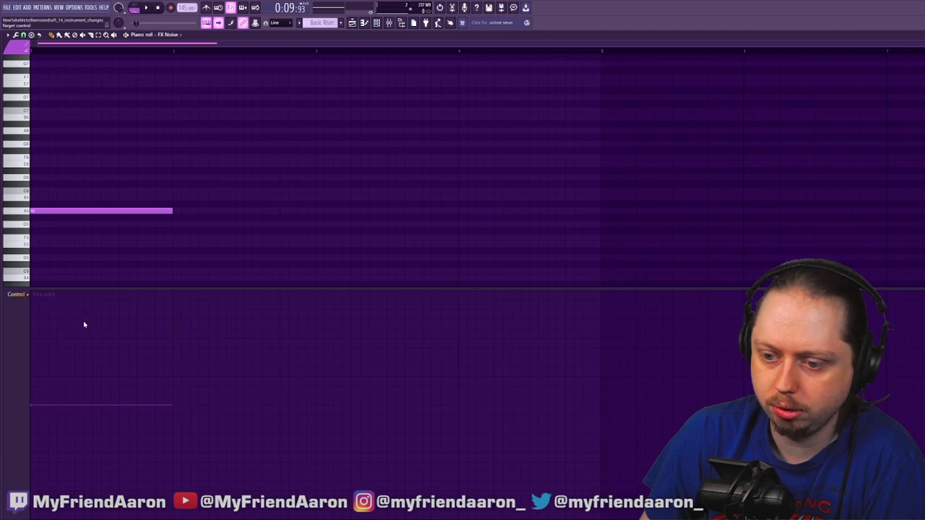
{"action": "left_click_drag", "start_coordinate": [33, 402], "coordinate": [170, 321]}
{"action": "left_click", "coordinate": [147, 8]}
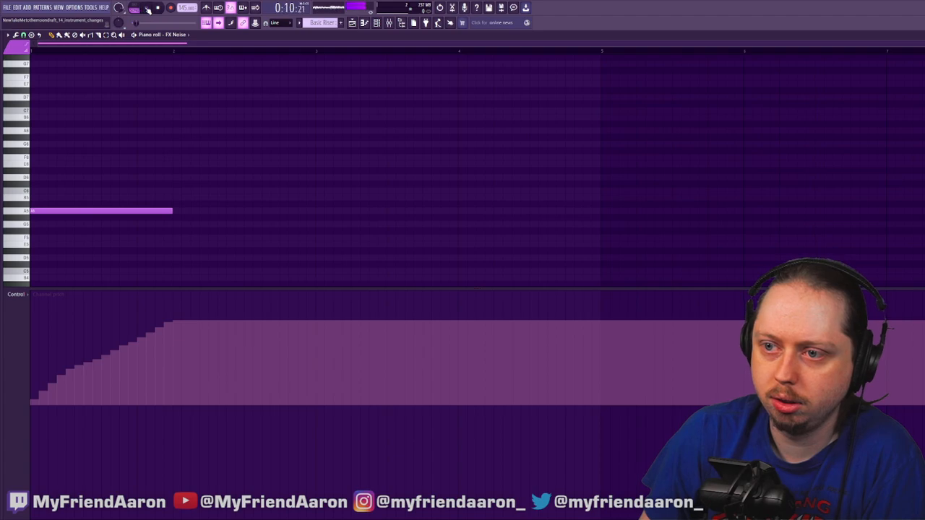
{"action": "left_click", "coordinate": [147, 8]}
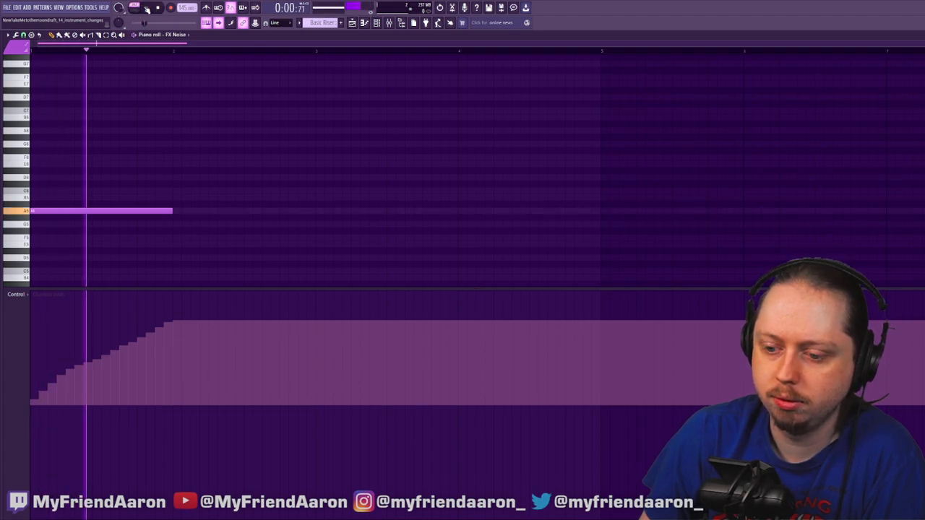
{"action": "left_click", "coordinate": [147, 8]}
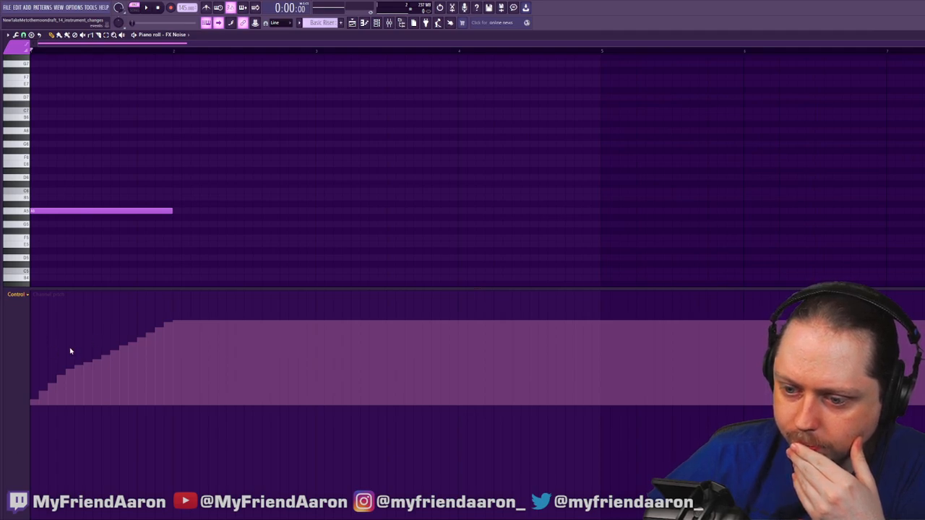
Lower part of the early channel pitch ramp and delete the A5 note from the Basic Riser pattern
{"action": "left_click_drag", "start_coordinate": [64, 400], "coordinate": [40, 408]}
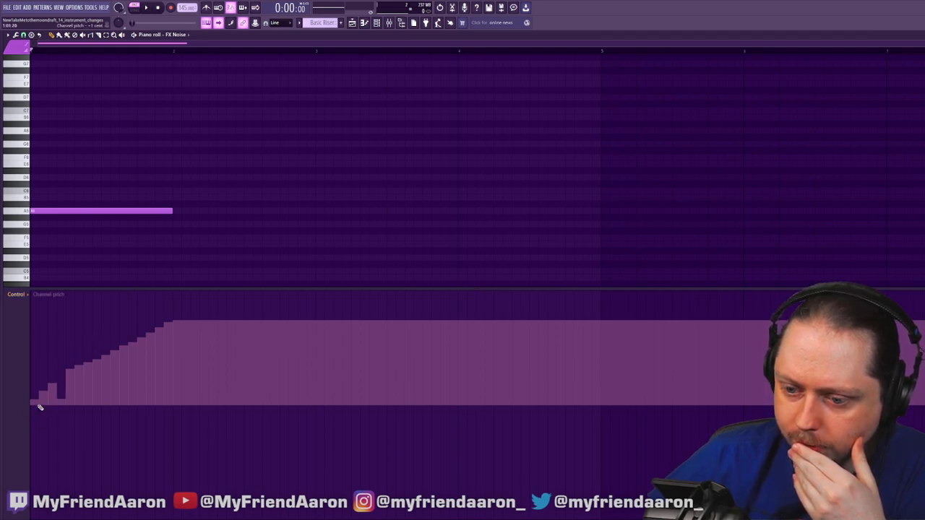
{"action": "right_click", "coordinate": [120, 210]}
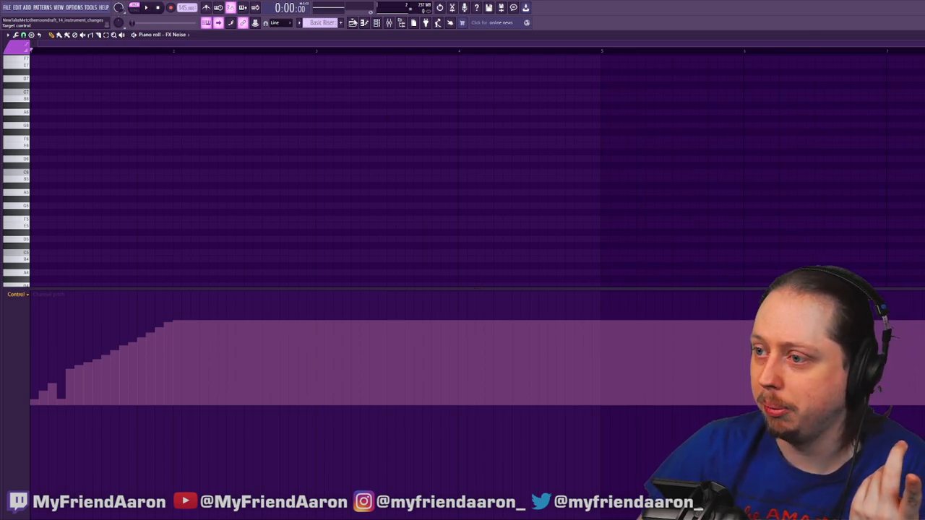
Replace the FX Noise channel's synth with 3x Osc and open the new instrument
{"action": "left_click", "coordinate": [353, 22]}
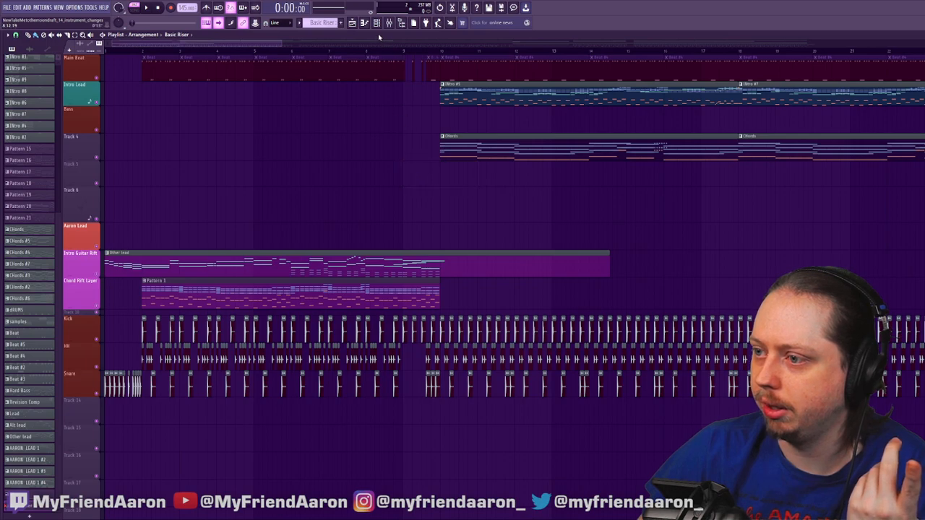
{"action": "key", "text": "F6"}
{"action": "left_click", "coordinate": [203, 497]}
{"action": "left_click", "coordinate": [203, 497]}
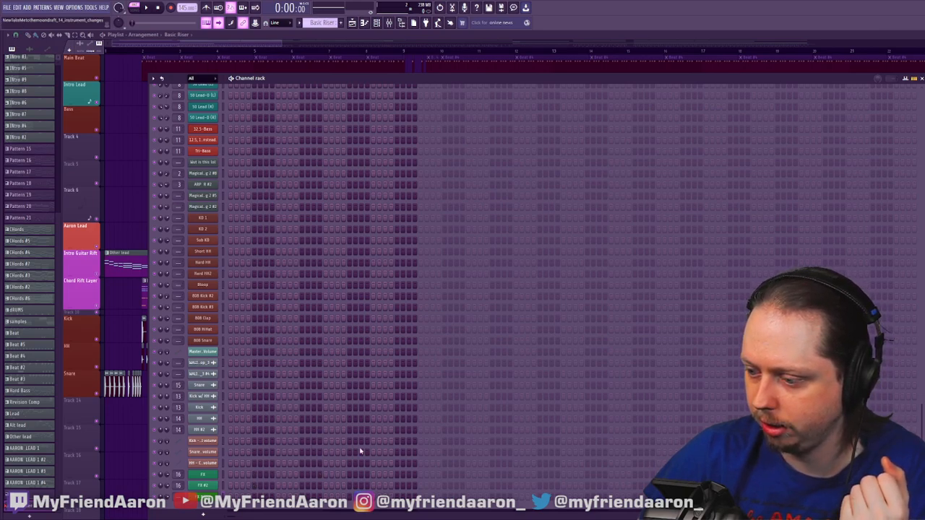
{"action": "left_click", "coordinate": [203, 497]}
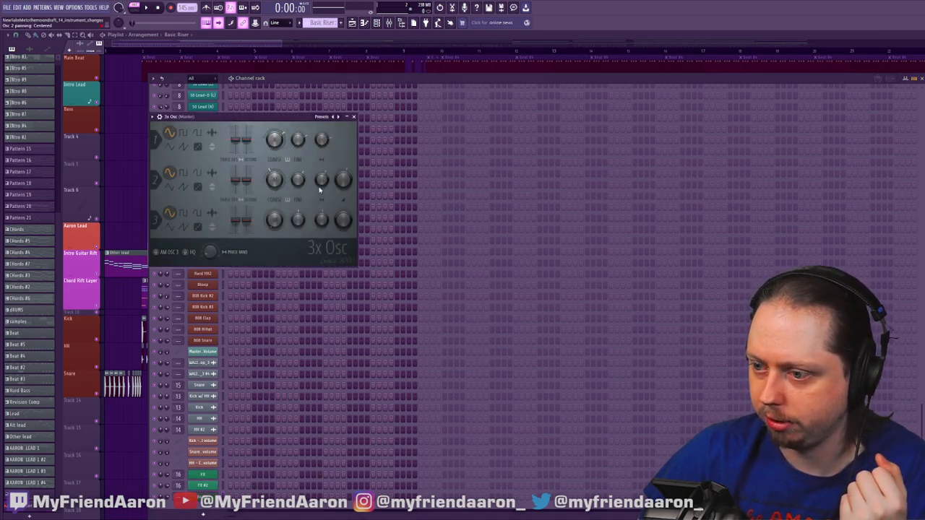
Set all three oscillators of 3x Osc to the noise waveform
{"action": "left_click", "coordinate": [198, 149]}
{"action": "left_click", "coordinate": [199, 188]}
{"action": "left_click", "coordinate": [199, 227]}
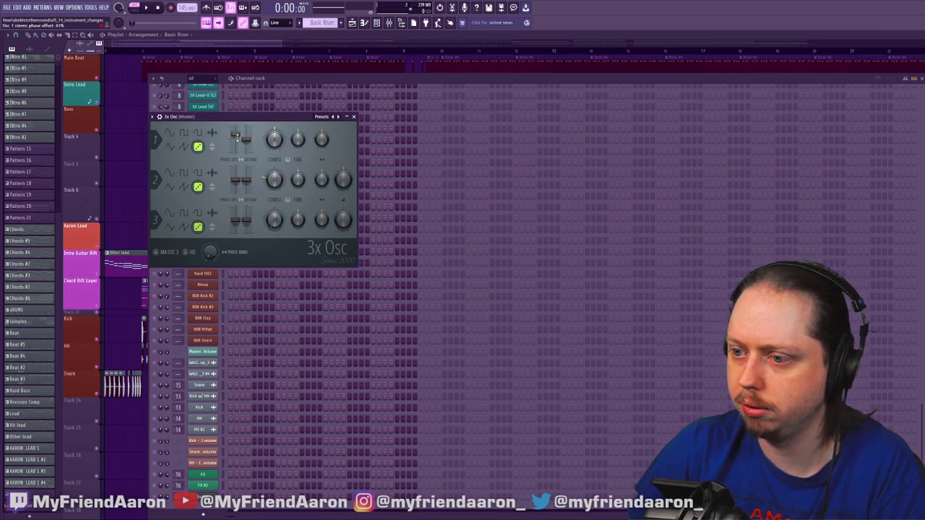
Audition the noise and reset the 3x Osc oscillators' stereo phase offsets to centre
{"action": "key", "text": "v"}
{"action": "key", "text": "v"}
{"action": "mouse_move", "coordinate": [236, 187]}
{"action": "left_mouse_down"}
{"action": "mouse_move", "coordinate": [236, 168]}
{"action": "mouse_move", "coordinate": [236, 180]}
{"action": "left_mouse_up"}
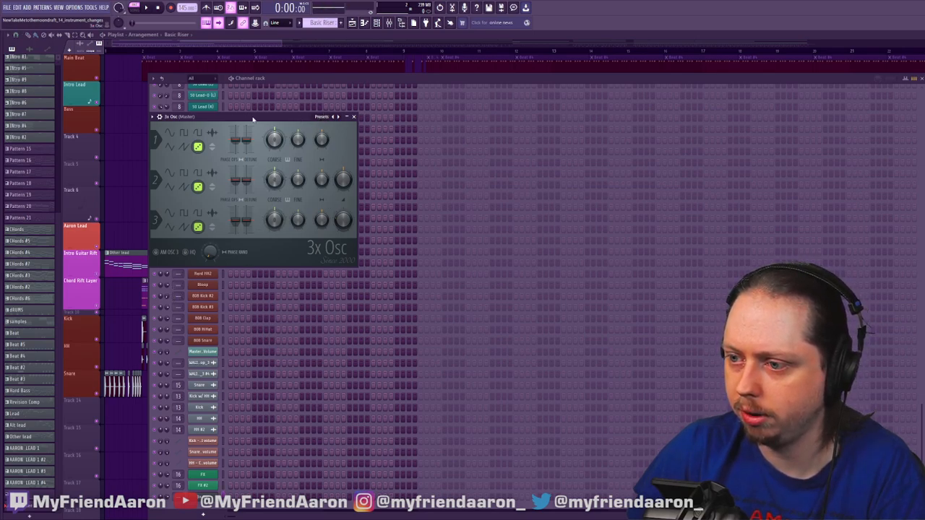
Set the channel's pitch range to 48 semitones and enable its volume envelope with a 0% attack time
{"action": "left_click", "coordinate": [152, 116]}
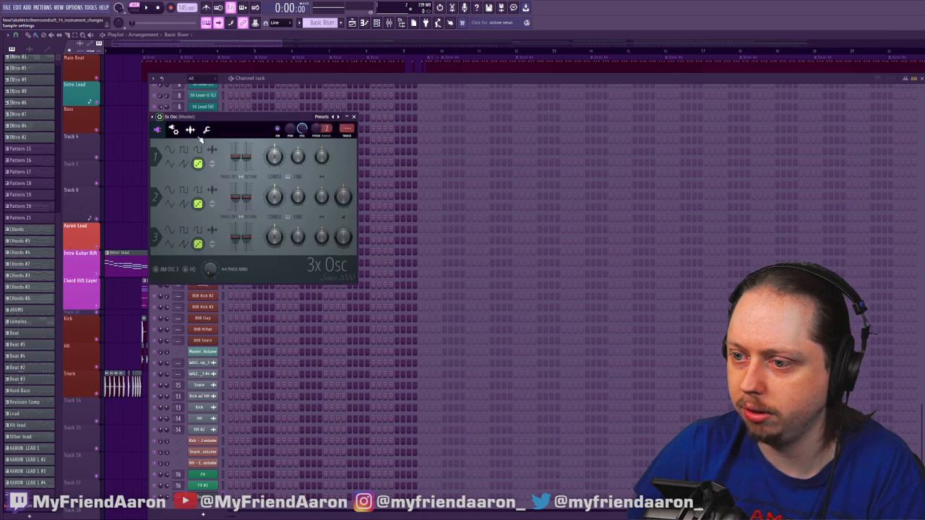
{"action": "left_click", "coordinate": [177, 130]}
{"action": "left_click_drag", "start_coordinate": [326, 128], "coordinate": [326, 87]}
{"action": "left_click_drag", "start_coordinate": [316, 129], "coordinate": [316, 136]}
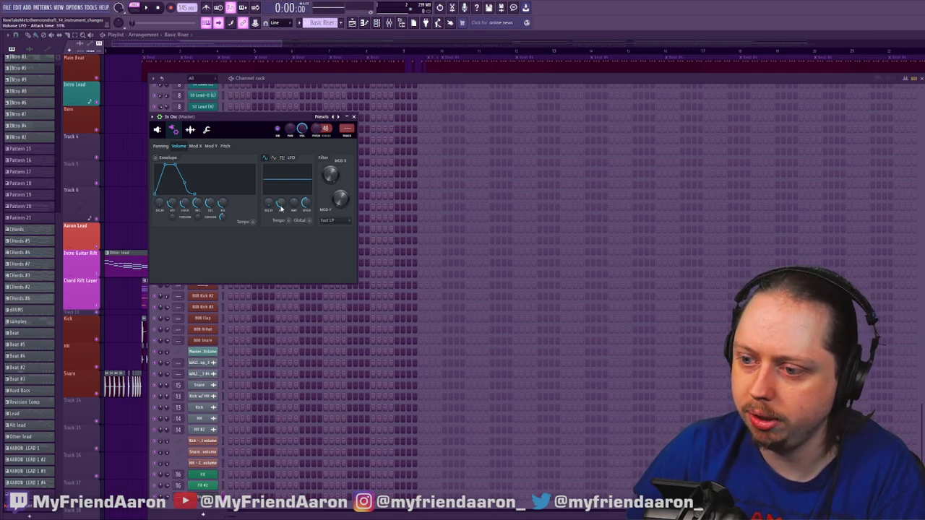
{"action": "left_click_drag", "start_coordinate": [173, 205], "coordinate": [173, 215]}
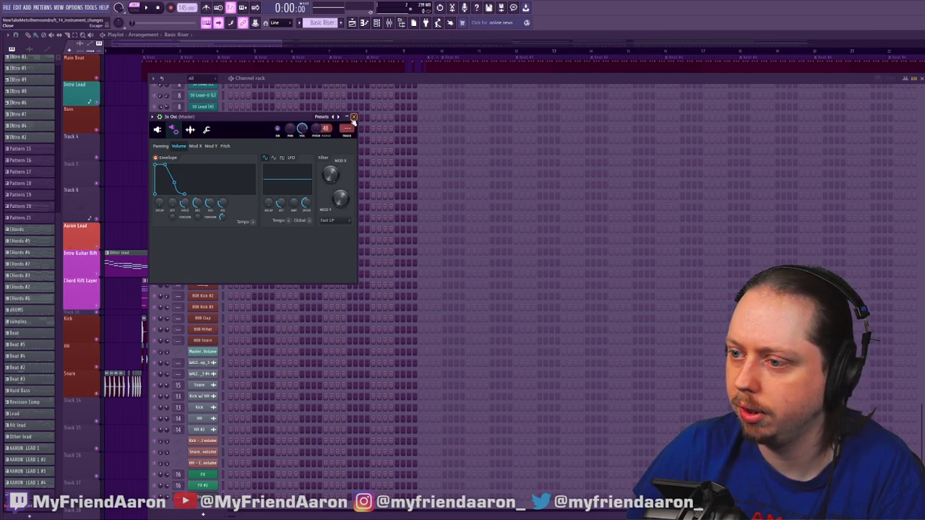
{"action": "left_click", "coordinate": [353, 117]}
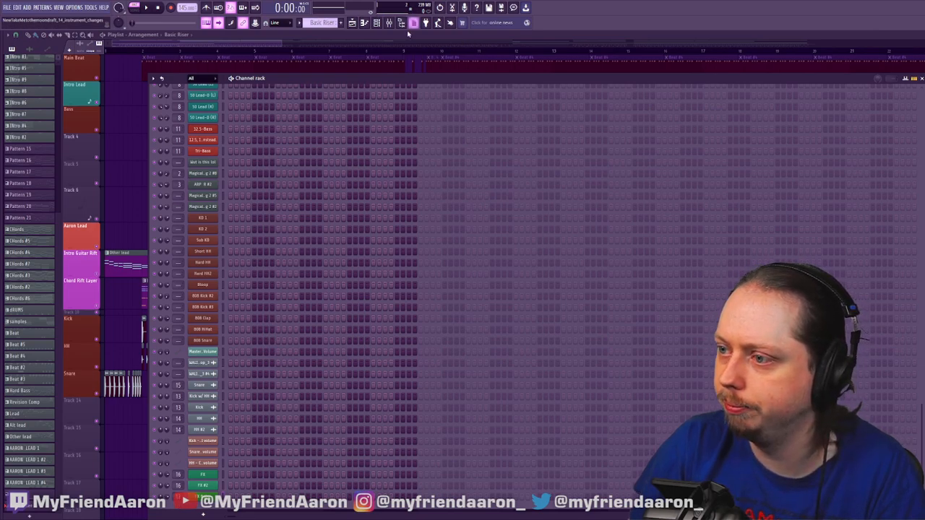
Route the FX Noise channel to mixer Insert 17
{"action": "left_click", "coordinate": [389, 22]}
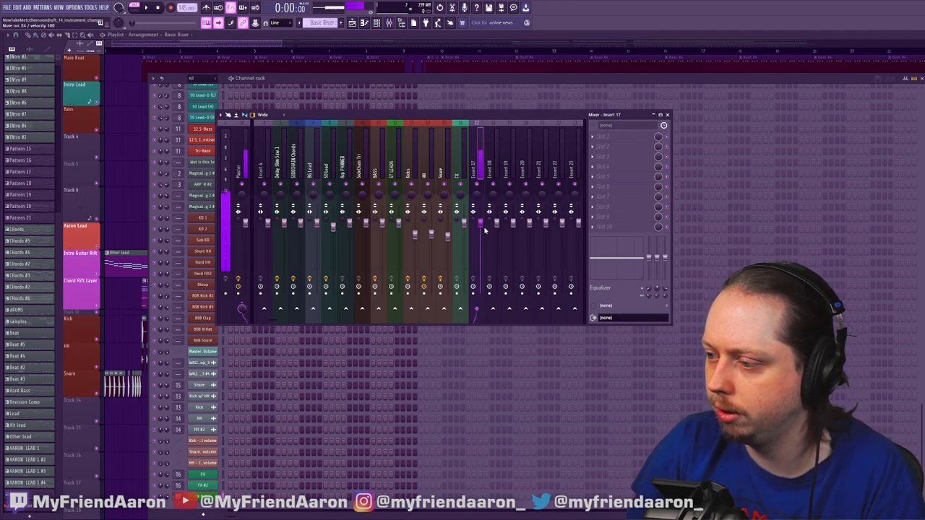
{"action": "left_click", "coordinate": [466, 141]}
{"action": "left_click", "coordinate": [477, 141]}
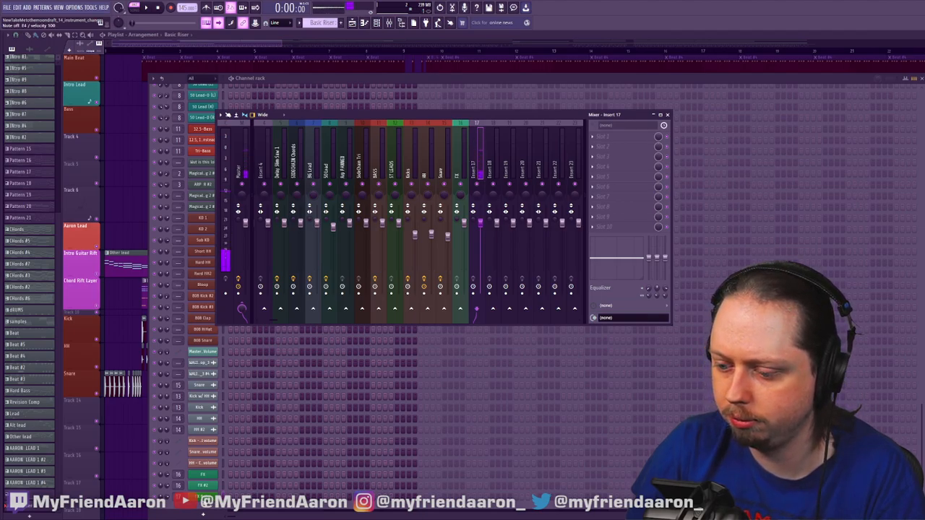
{"action": "key", "text": "F9"}
Reduce the decay to zero and raise the sustain in FX Noise's volume envelope
{"action": "left_click", "coordinate": [203, 496]}
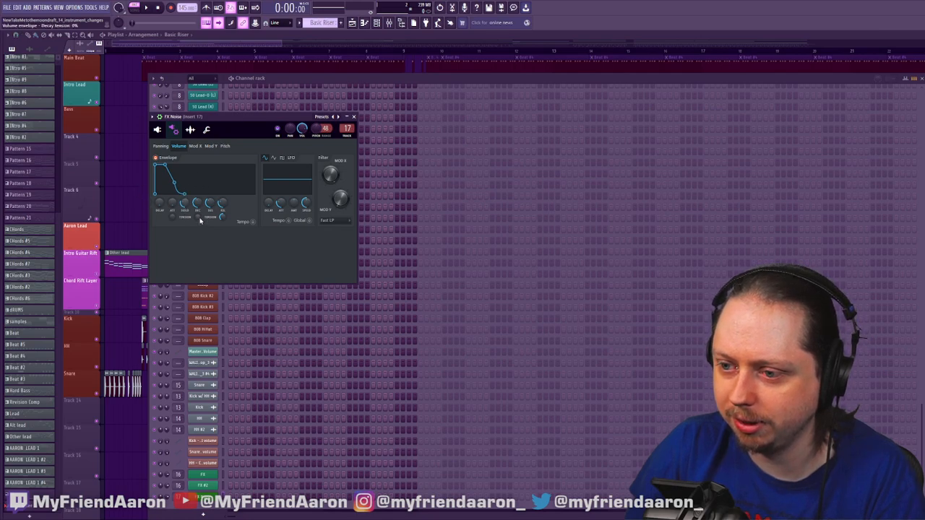
{"action": "left_click_drag", "start_coordinate": [197, 204], "coordinate": [220, 206]}
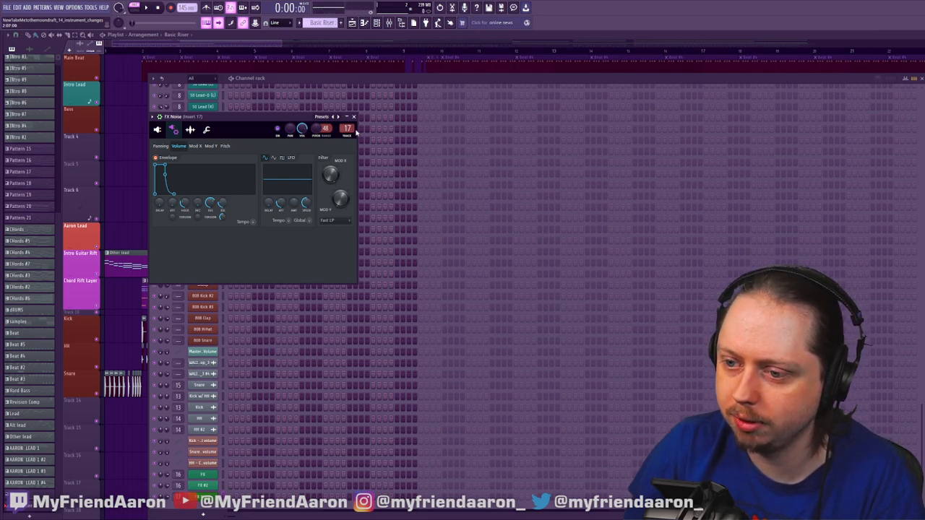
{"action": "left_click", "coordinate": [347, 118]}
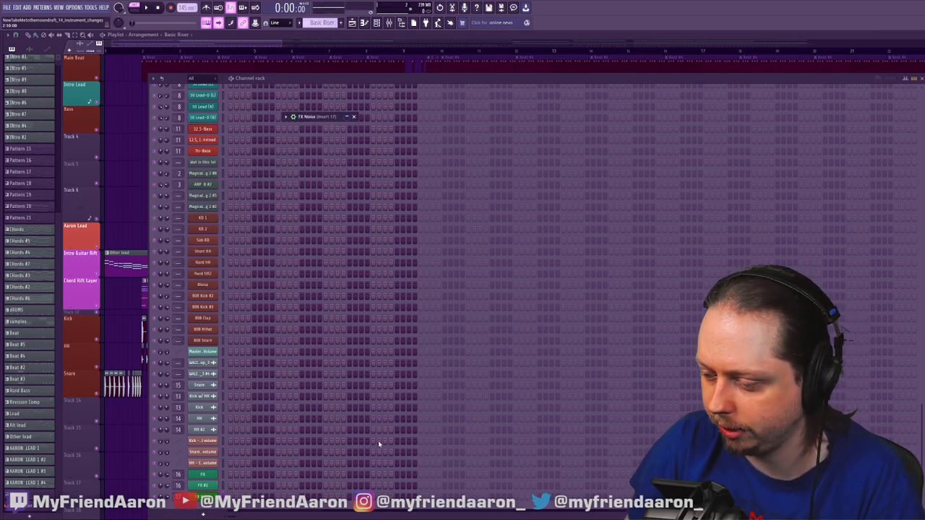
Try a 33% attack time on FX Noise's volume envelope and audition the sound
{"action": "double_click", "coordinate": [306, 118]}
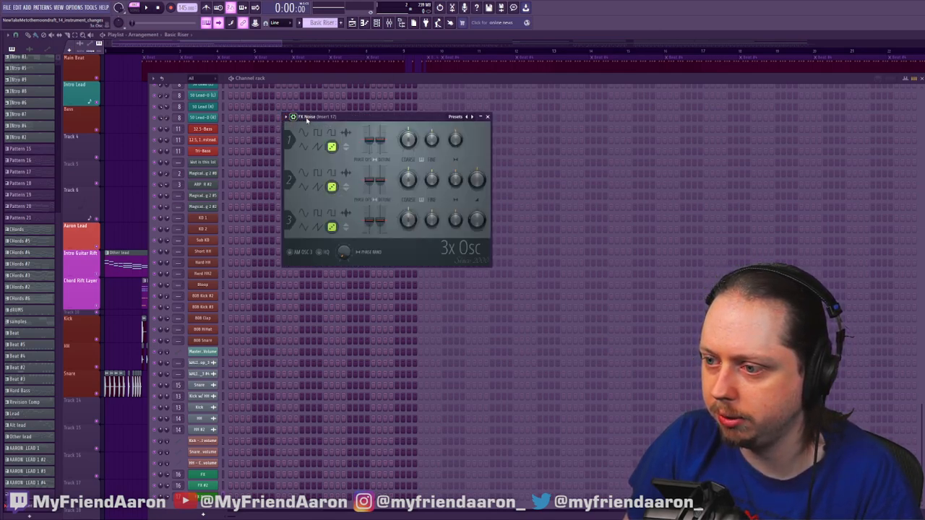
{"action": "left_click", "coordinate": [292, 118]}
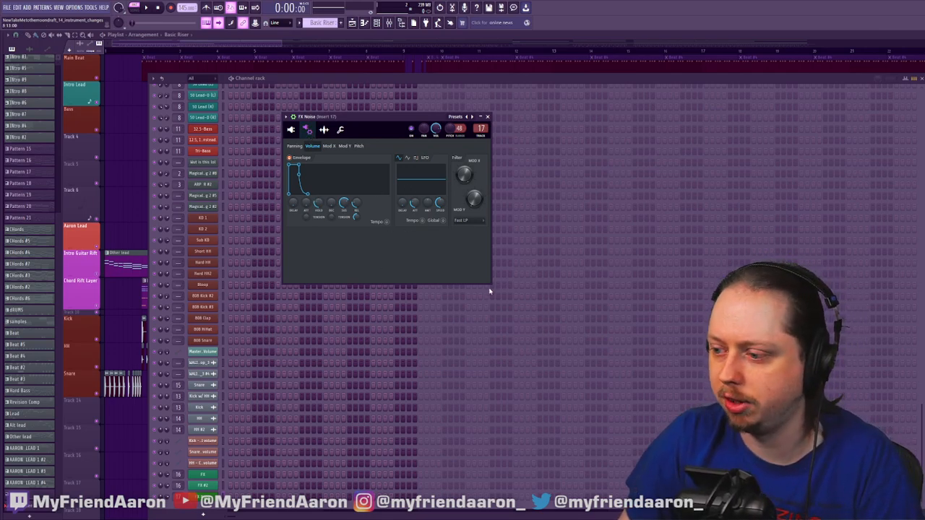
{"action": "left_click_drag", "start_coordinate": [375, 117], "coordinate": [294, 178]}
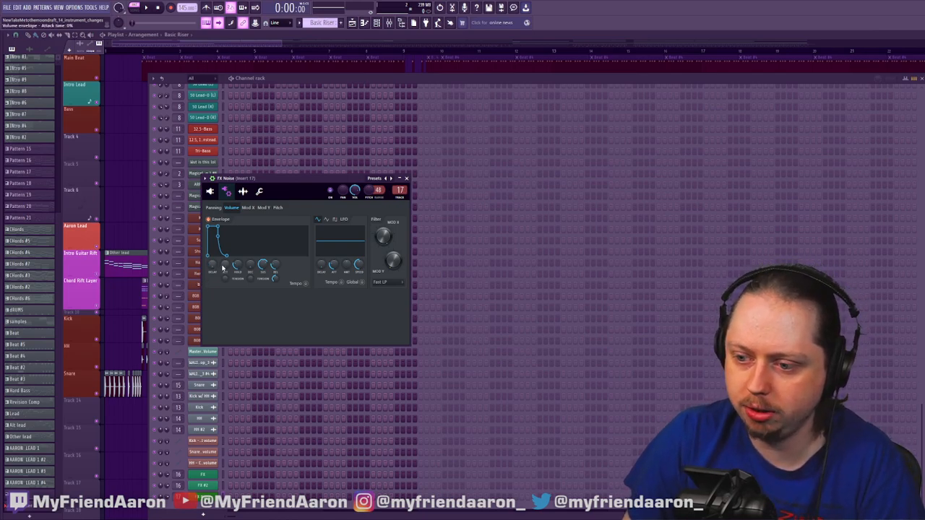
{"action": "left_click_drag", "start_coordinate": [224, 265], "coordinate": [224, 253]}
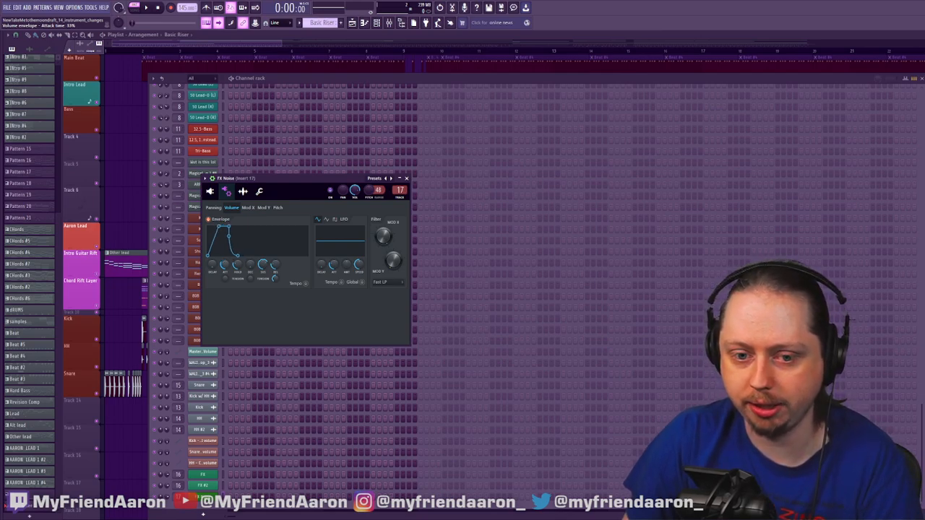
{"action": "key", "text": "v"}
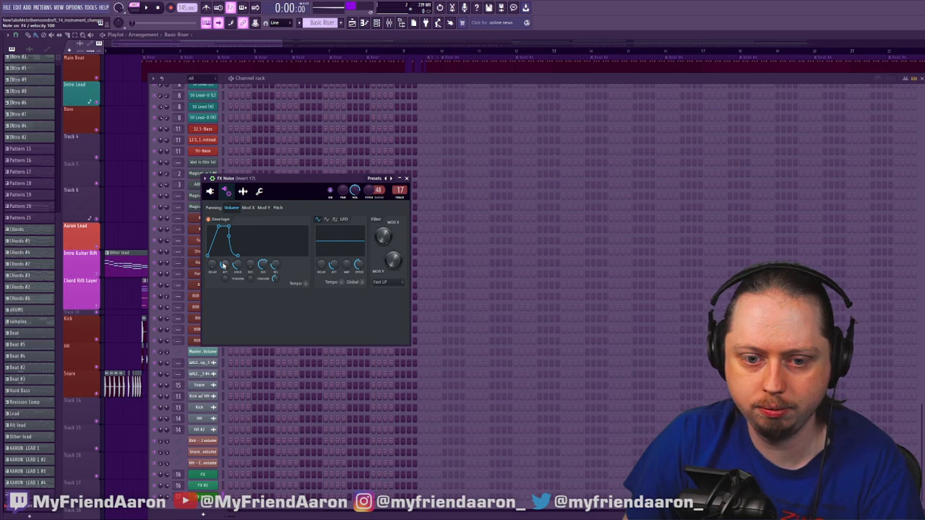
{"action": "key", "text": "v"}
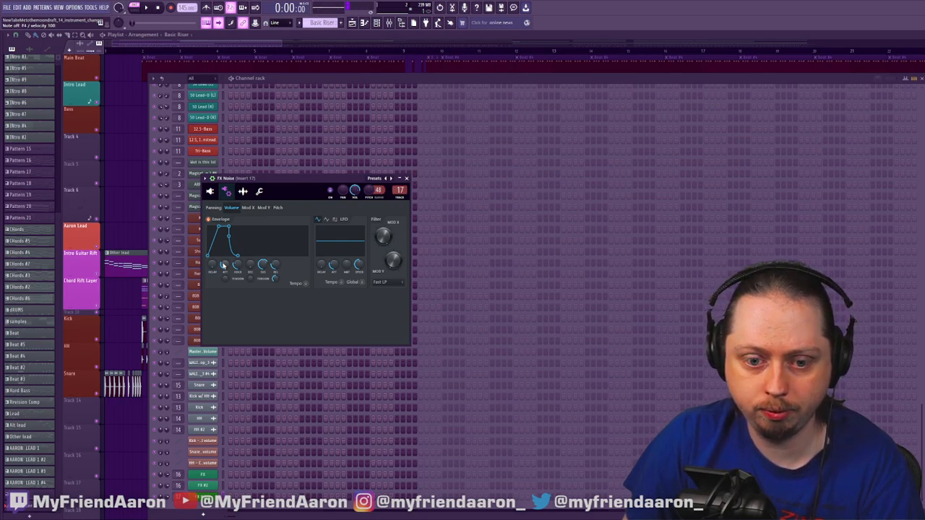
Try a 5% attack time and a near-zero release on the volume envelope while auditioning notes
{"action": "left_click_drag", "start_coordinate": [225, 265], "coordinate": [225, 276]}
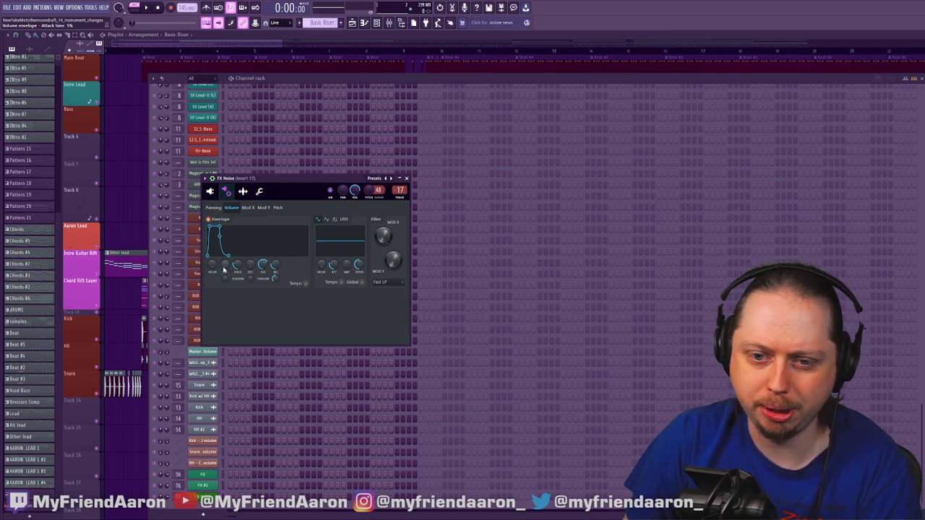
{"action": "key", "text": "b"}
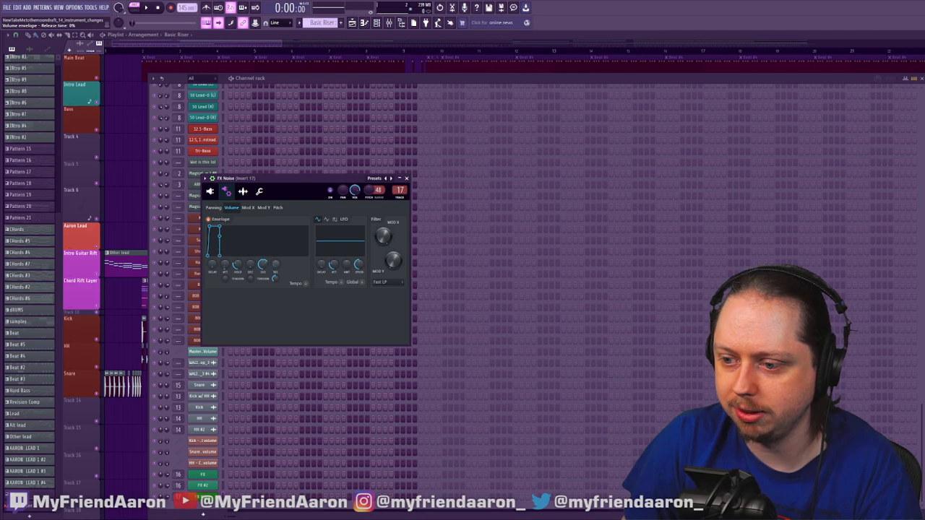
{"action": "key", "text": "n"}
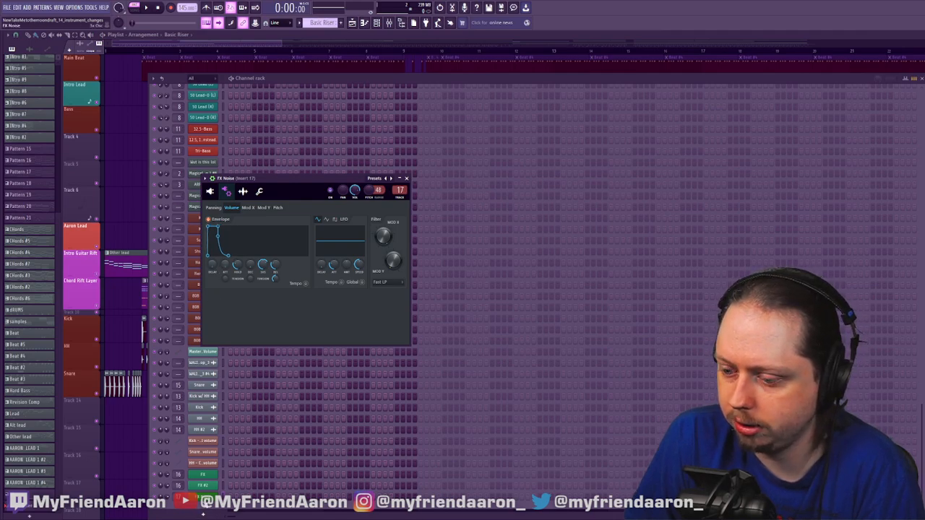
Load Fruity parametric EQ 2 in the first effect slot of Insert 17 and disable bands 2 to 7
{"action": "left_click", "coordinate": [390, 22]}
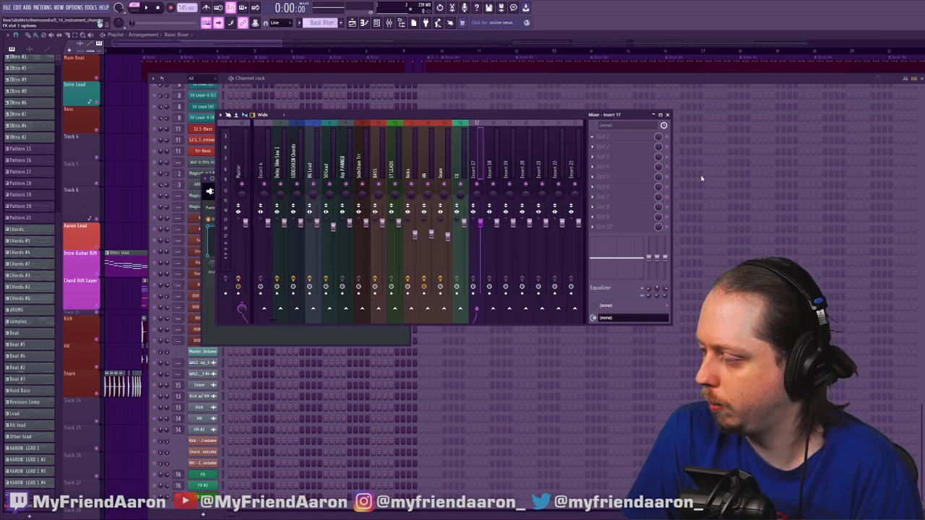
{"action": "left_click", "coordinate": [754, 207]}
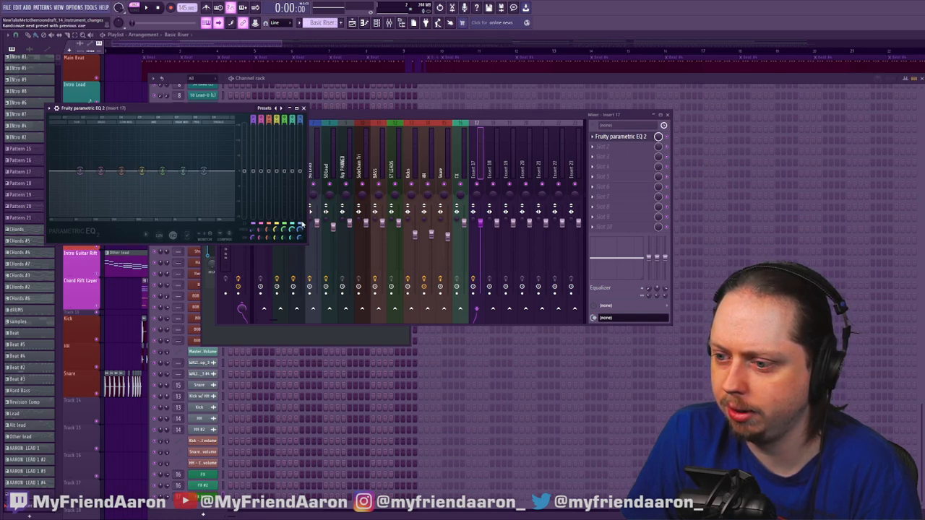
{"action": "middle_click", "coordinate": [217, 183]}
{"action": "left_click", "coordinate": [223, 190]}
{"action": "right_click", "coordinate": [165, 172]}
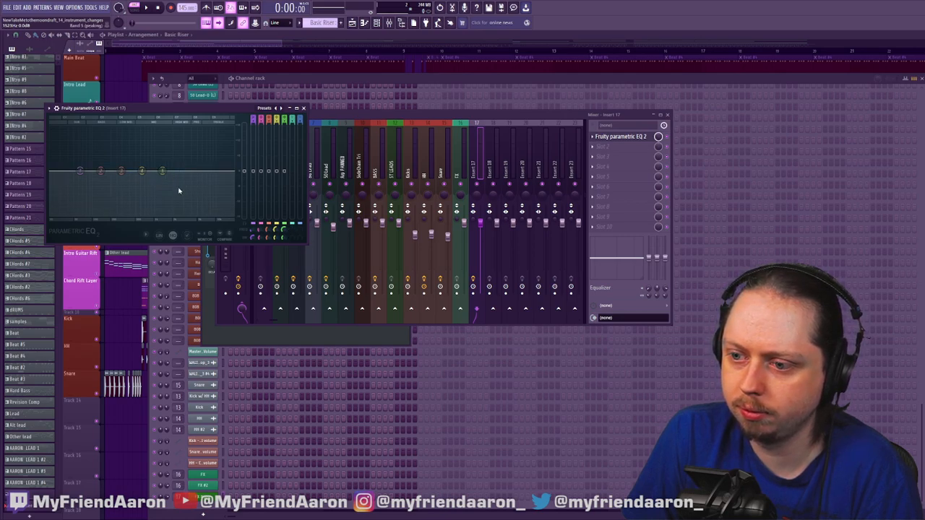
{"action": "left_click", "coordinate": [198, 197]}
{"action": "right_click", "coordinate": [144, 174]}
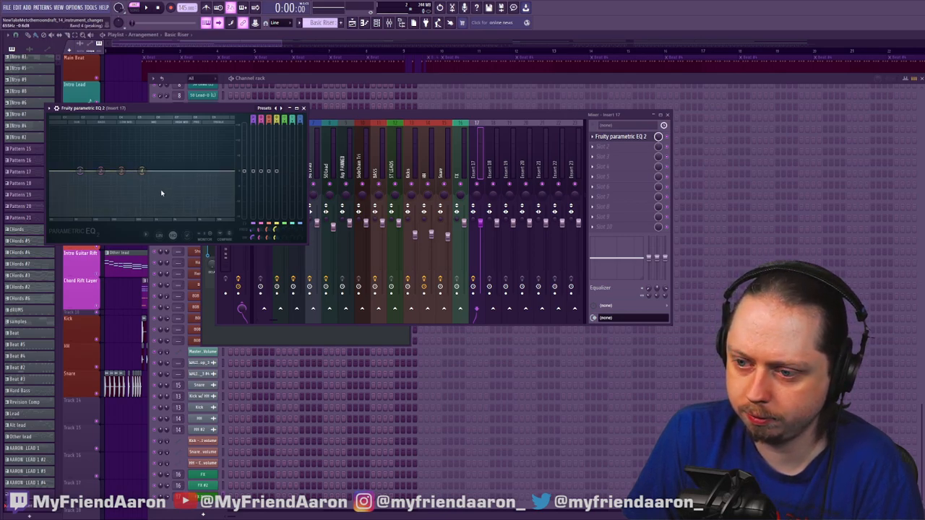
{"action": "left_click", "coordinate": [184, 193]}
{"action": "right_click", "coordinate": [125, 174]}
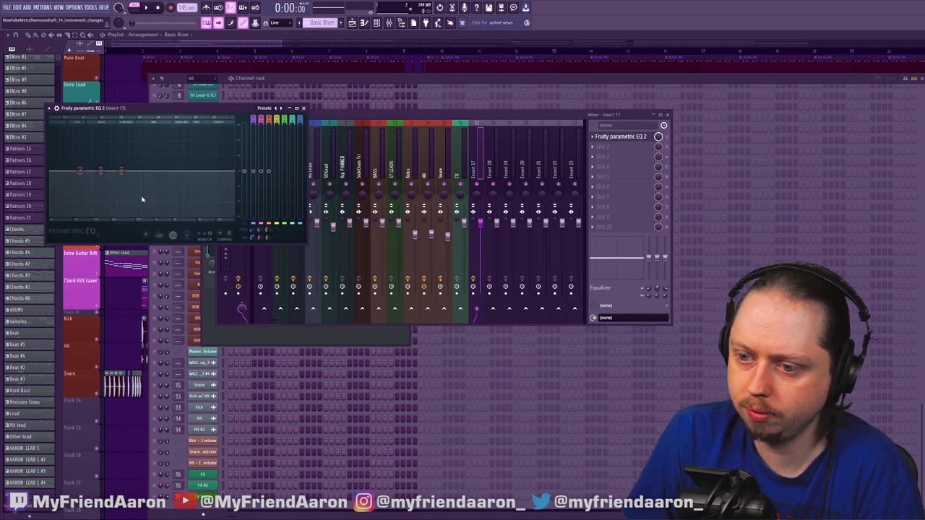
{"action": "right_click", "coordinate": [104, 174]}
{"action": "left_click", "coordinate": [131, 196]}
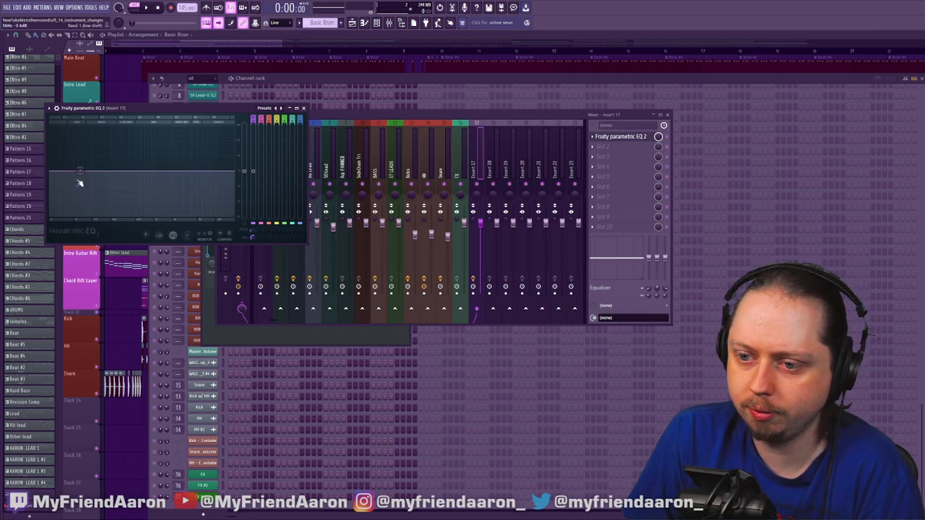
Make EQ band 1 a low-pass filter and move its cutoff to about 8.7 kHz
{"action": "left_click", "coordinate": [118, 204]}
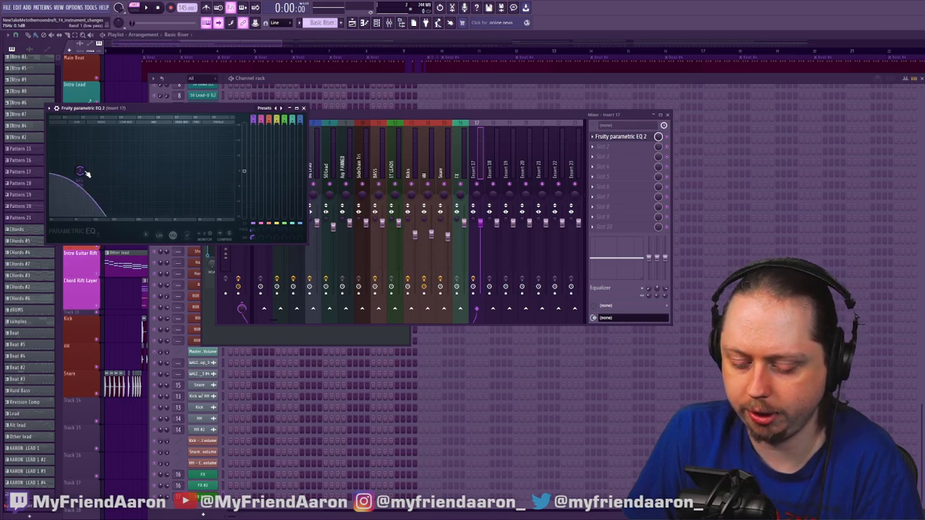
{"action": "left_click_drag", "start_coordinate": [81, 172], "coordinate": [212, 171]}
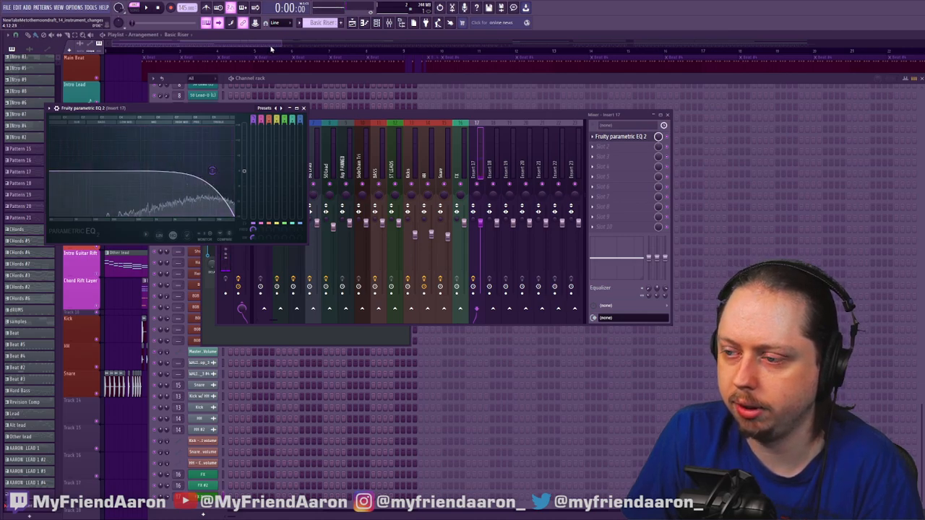
Add a one-bar A5 note at the start of the Basic Riser pattern for FX Noise
{"action": "left_click", "coordinate": [207, 253]}
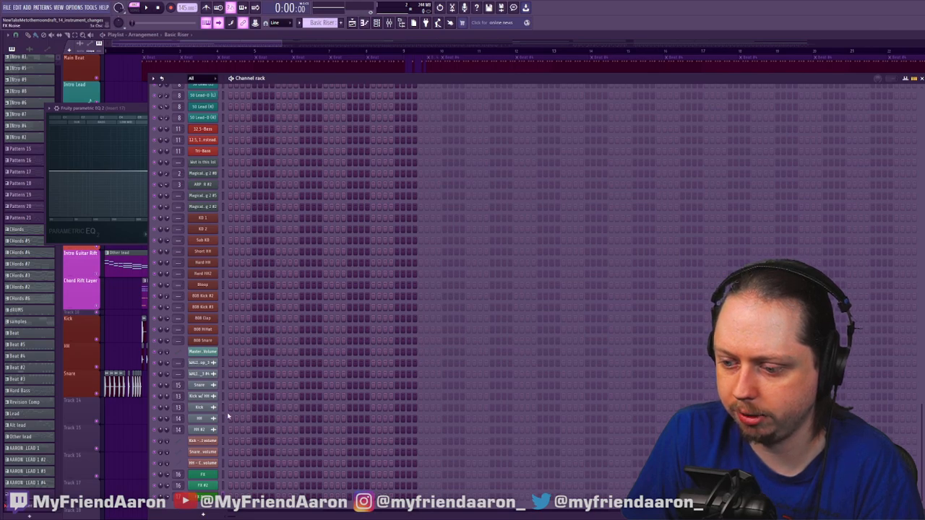
{"action": "key", "text": "F7"}
{"action": "left_click", "coordinate": [37, 192]}
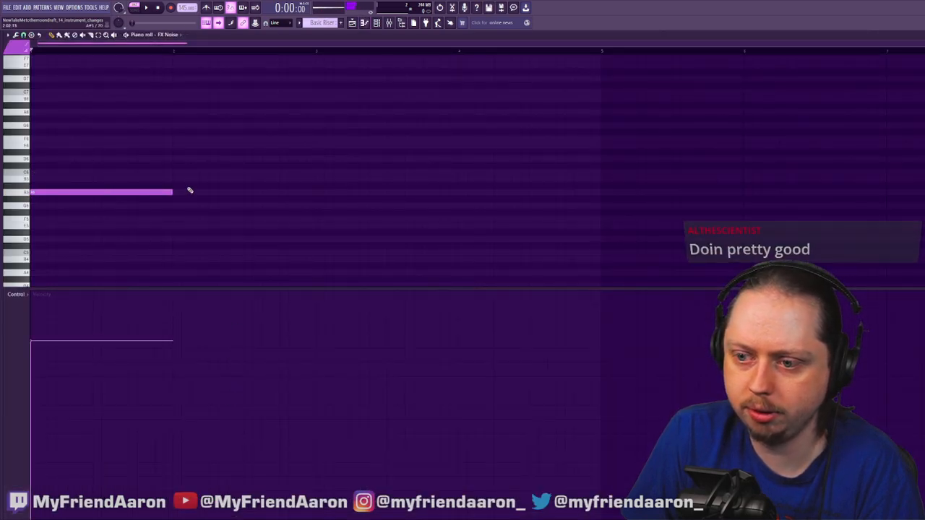
Place the Basic Riser clip on Track 5 of the playlist, starting at bar 9 just before Intro #5
{"action": "left_click", "coordinate": [354, 23]}
{"action": "left_click", "coordinate": [425, 176]}
{"action": "left_click_drag", "start_coordinate": [452, 177], "coordinate": [439, 178]}
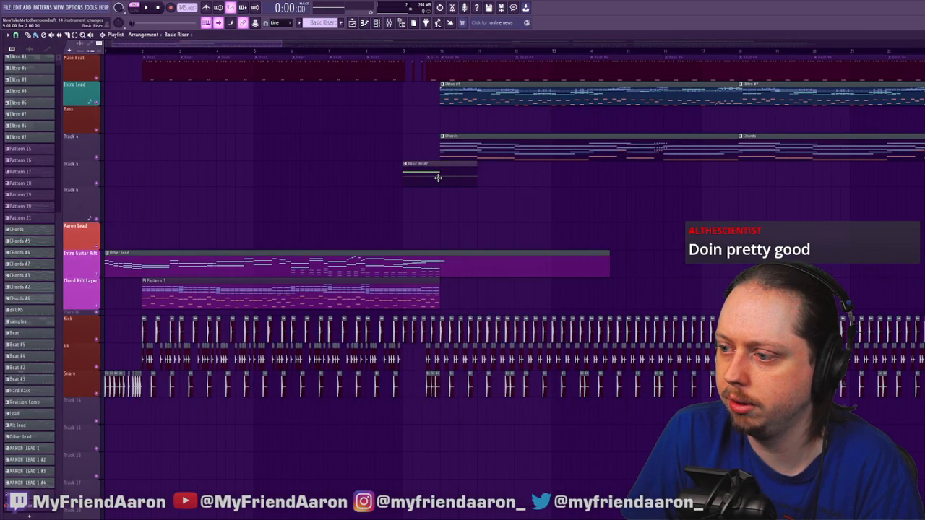
Create an automation clip for the Insert 17 EQ band 1 frequency over bar 9 and move it to Track 6
{"action": "left_click", "coordinate": [389, 22]}
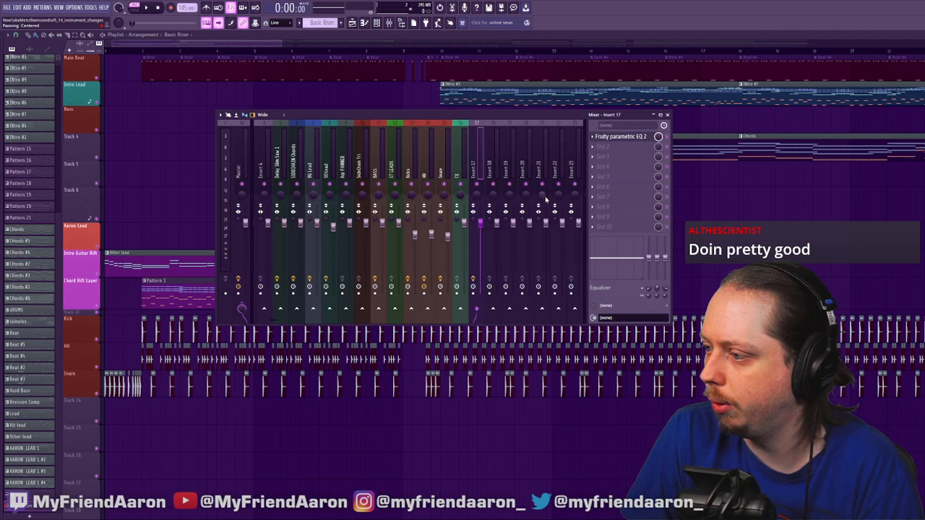
{"action": "left_click", "coordinate": [618, 137]}
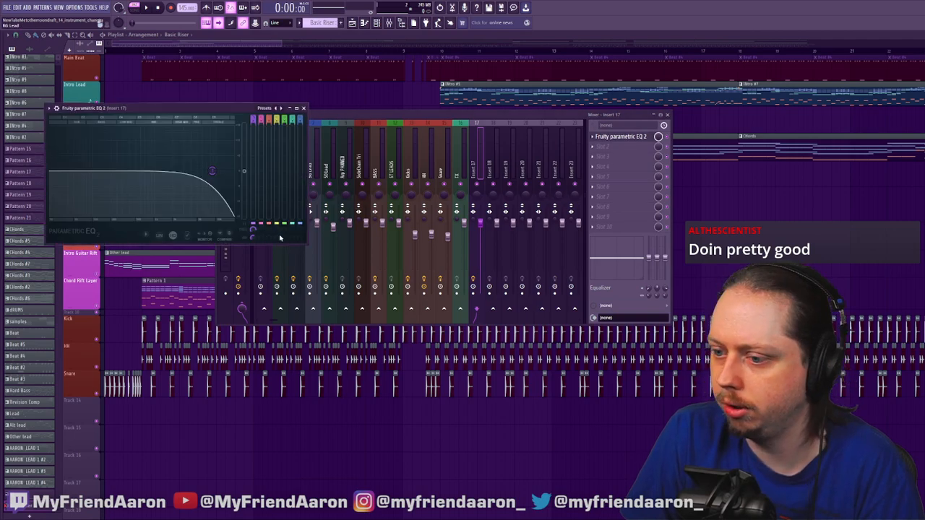
{"action": "left_click", "coordinate": [394, 52]}
{"action": "left_click_drag", "start_coordinate": [403, 52], "coordinate": [440, 62]}
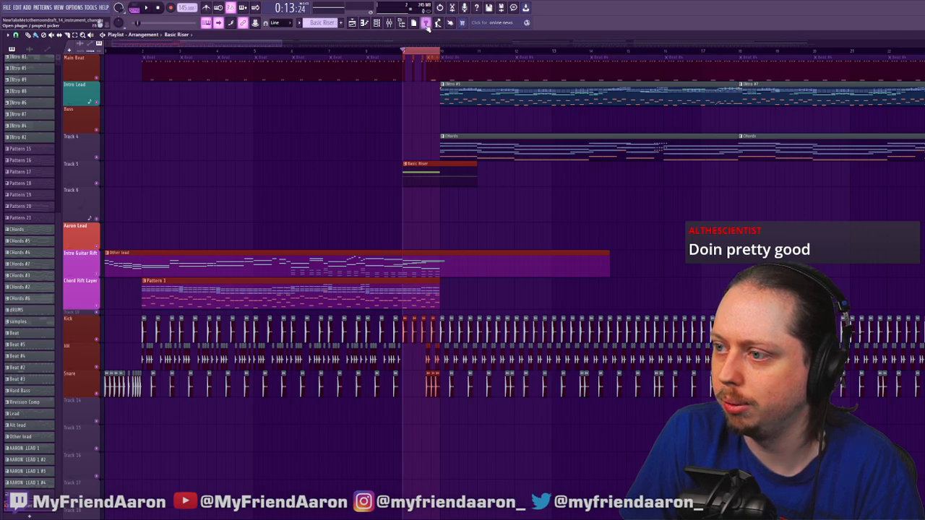
{"action": "left_click", "coordinate": [388, 22]}
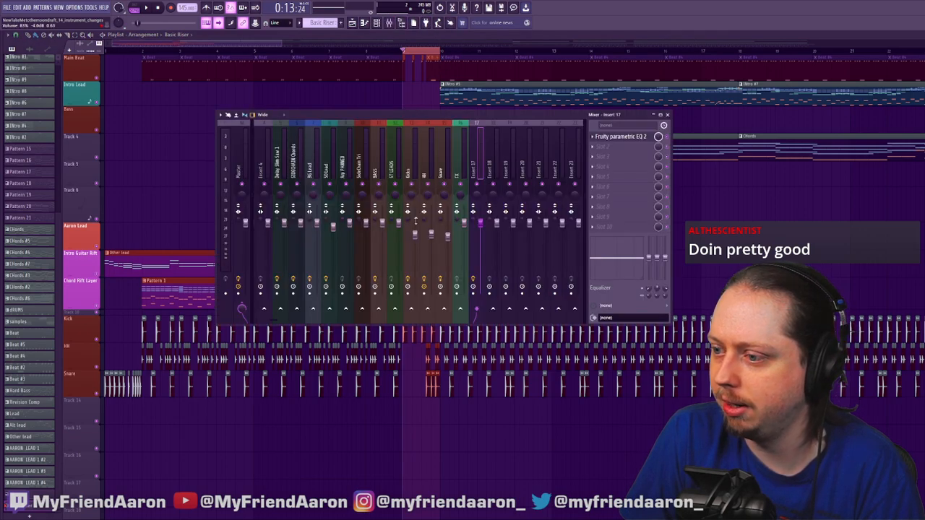
{"action": "left_click", "coordinate": [614, 137]}
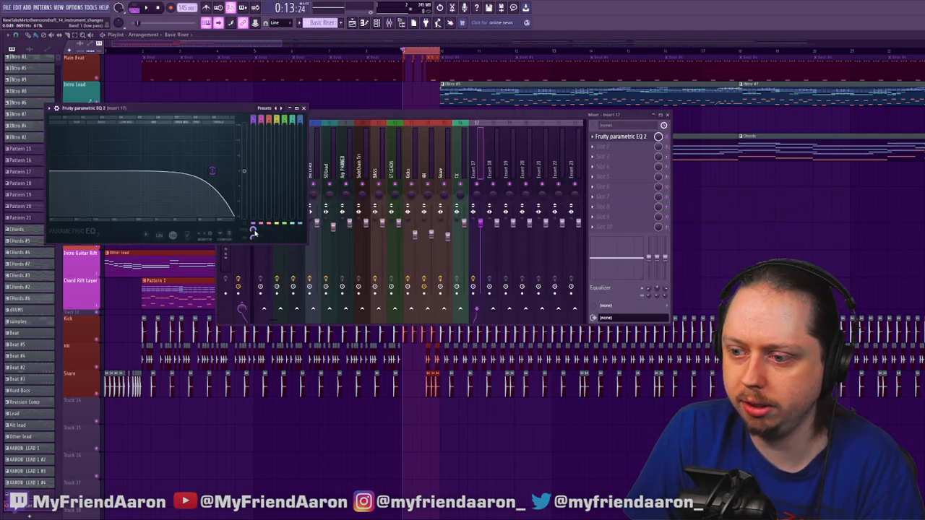
{"action": "left_click_drag", "start_coordinate": [253, 233], "coordinate": [252, 232]}
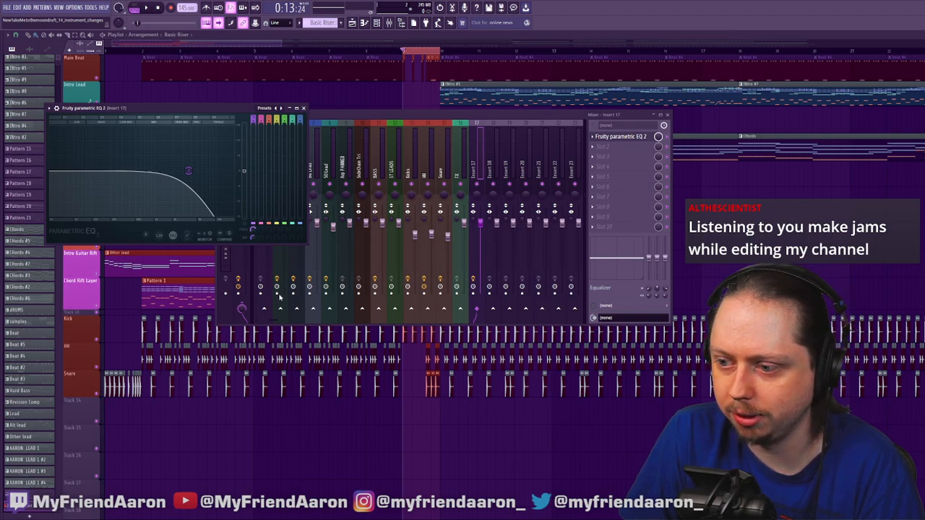
{"action": "left_click", "coordinate": [260, 37]}
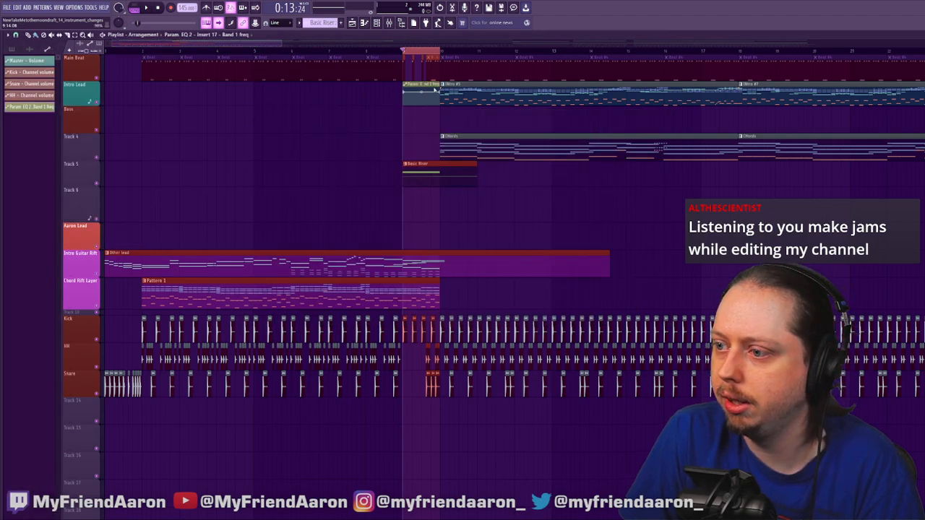
{"action": "left_click_drag", "start_coordinate": [421, 85], "coordinate": [403, 181]}
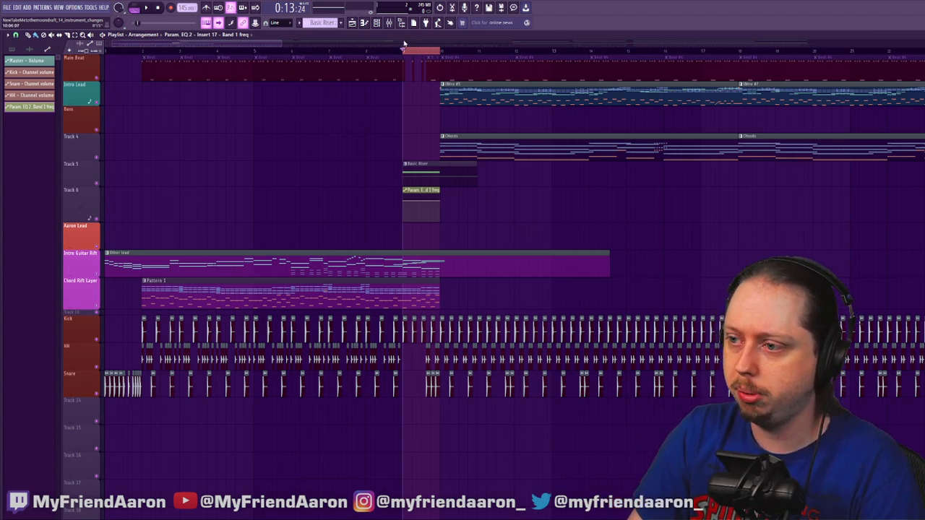
Shape the band 1 frequency automation into a curve rising from minimum to near maximum, and play the transition
{"action": "left_click_drag", "start_coordinate": [441, 203], "coordinate": [421, 195]}
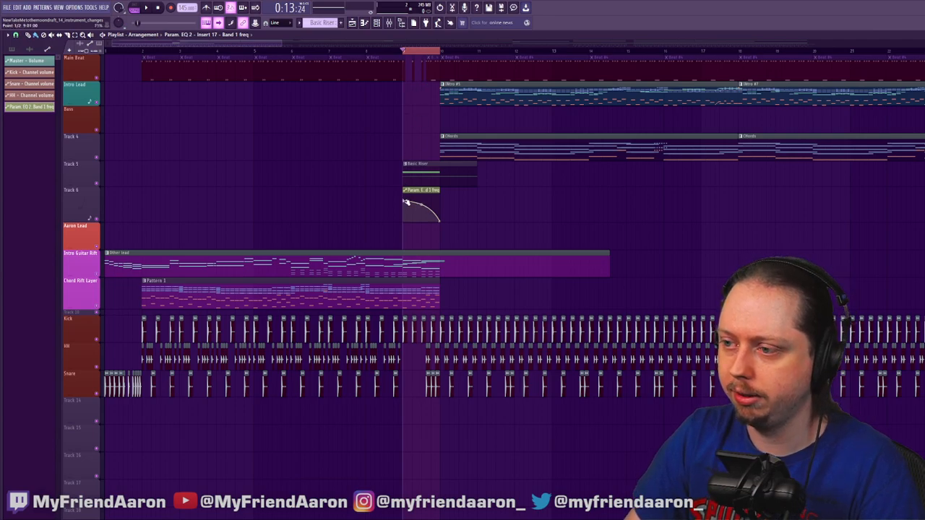
{"action": "left_click", "coordinate": [394, 52]}
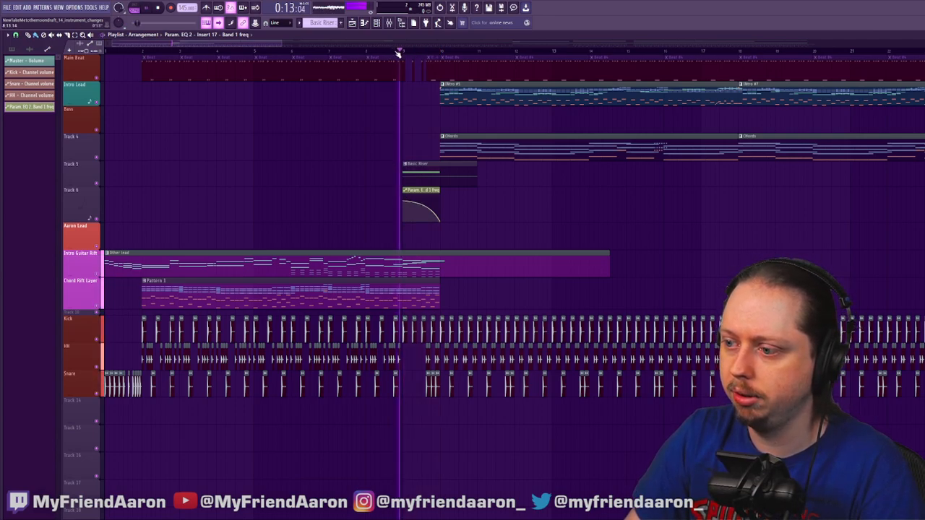
{"action": "key", "text": "space"}
{"action": "left_click_drag", "start_coordinate": [437, 222], "coordinate": [440, 191]}
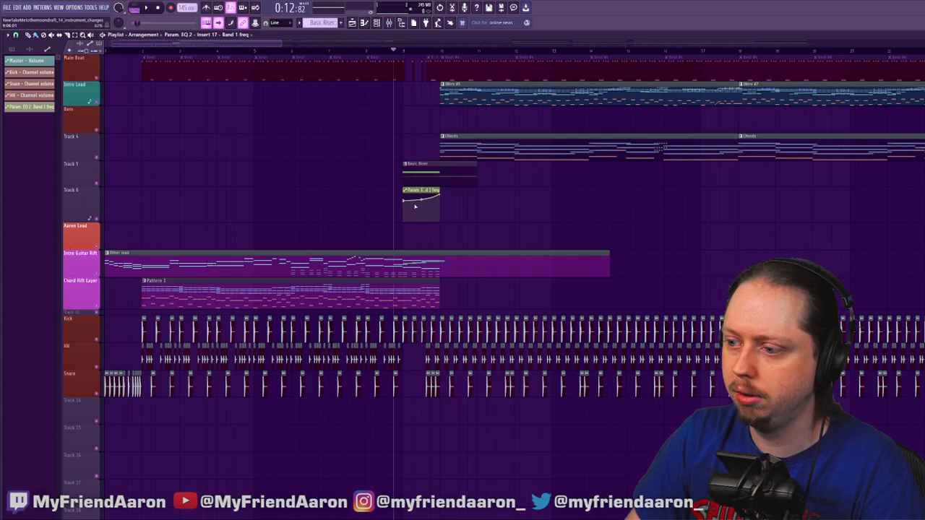
{"action": "key", "text": "space"}
{"action": "key", "text": "space"}
{"action": "left_click_drag", "start_coordinate": [404, 201], "coordinate": [405, 223]}
{"action": "key", "text": "space"}
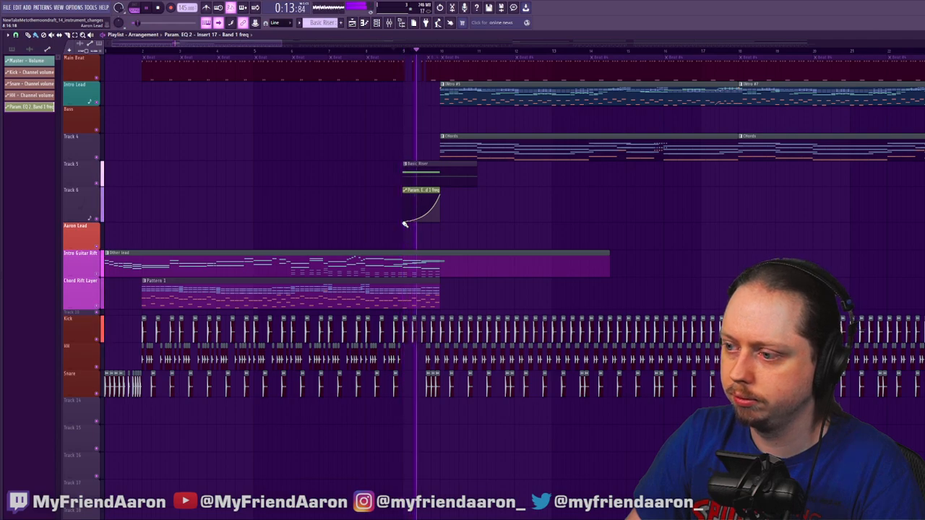
{"action": "key", "text": "space"}
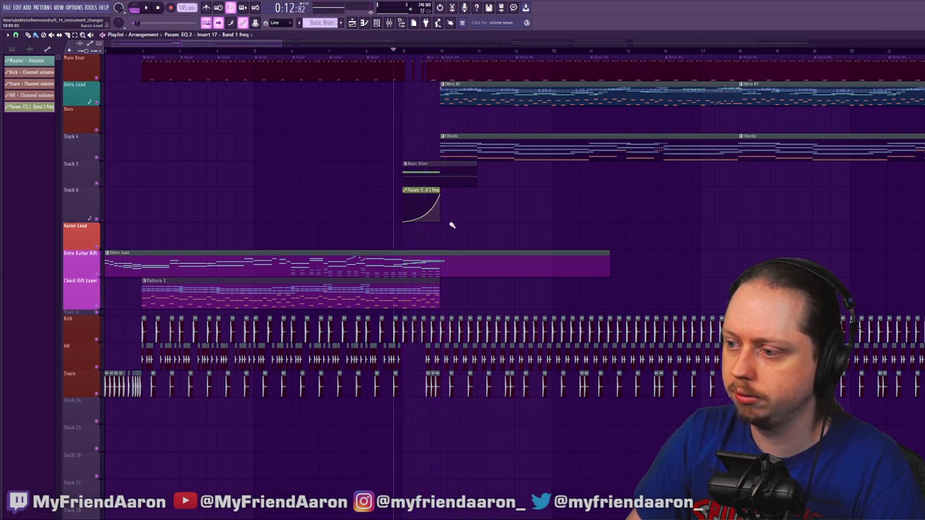
Show the unsorted channels and check the FX Noise channel's volume envelope settings
{"action": "right_click", "coordinate": [432, 177]}
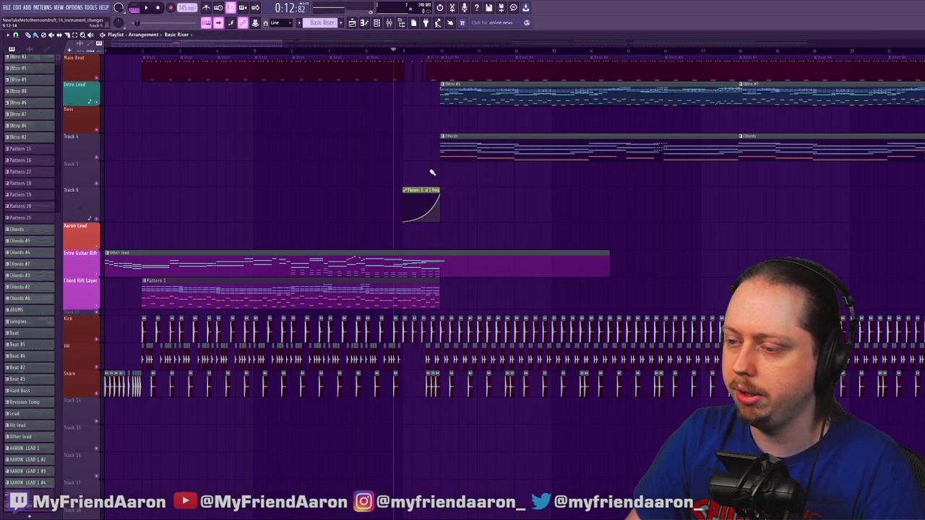
{"action": "left_click", "coordinate": [377, 22]}
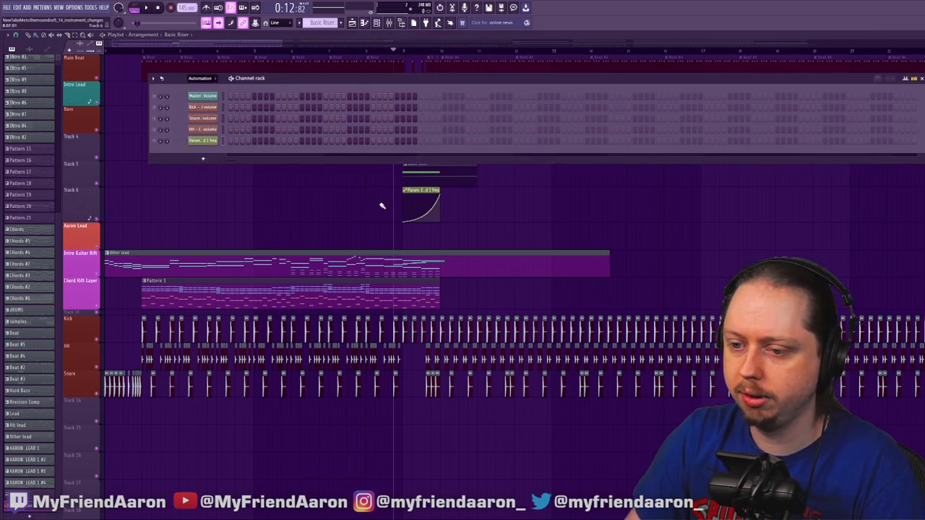
{"action": "key", "text": "Page_Down"}
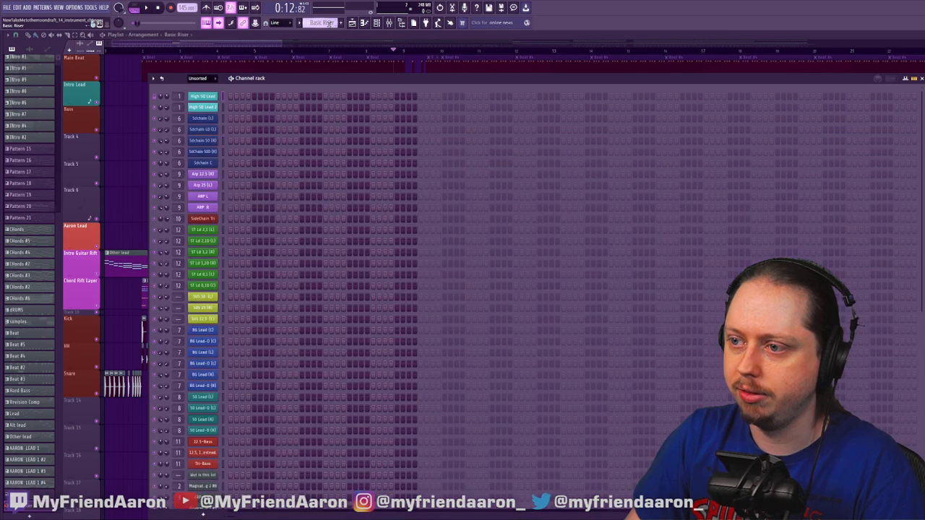
{"action": "scroll", "coordinate": [265, 284], "scroll_direction": "down", "scroll_amount": 5}
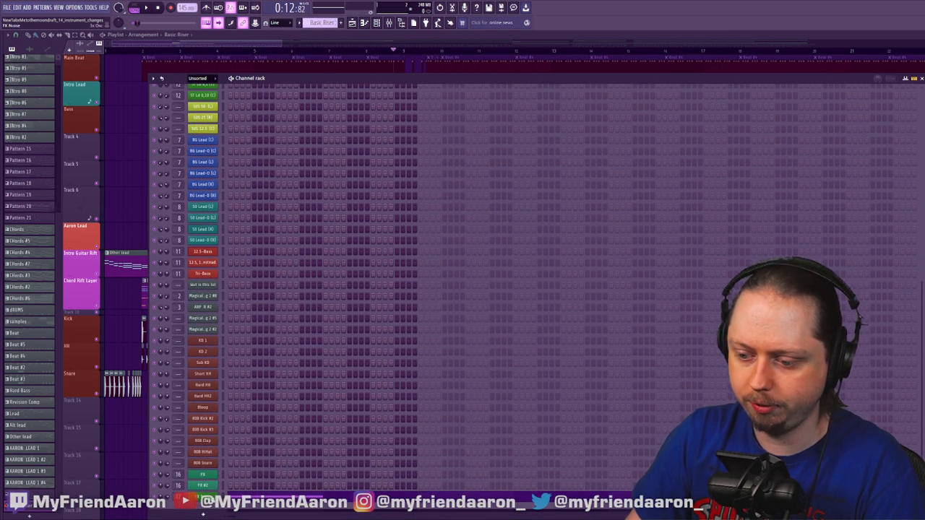
{"action": "left_click", "coordinate": [203, 514]}
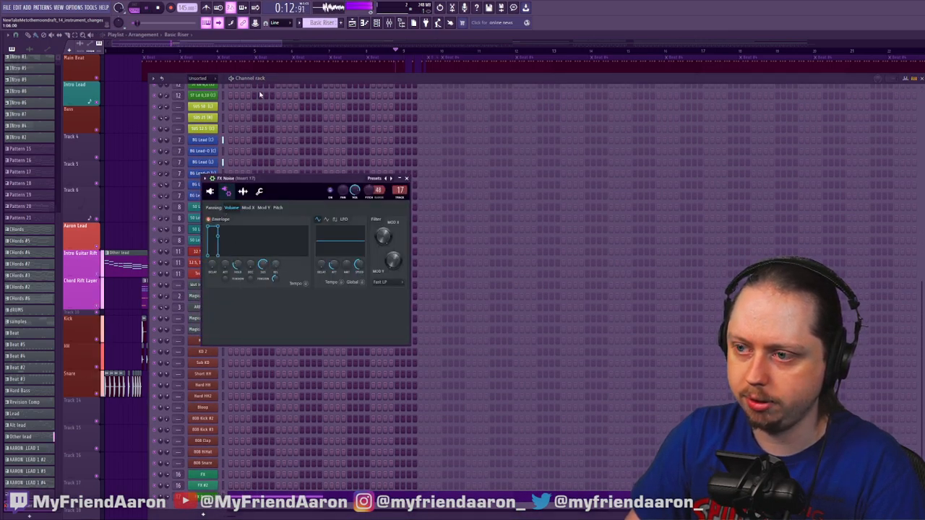
{"action": "left_click", "coordinate": [229, 44]}
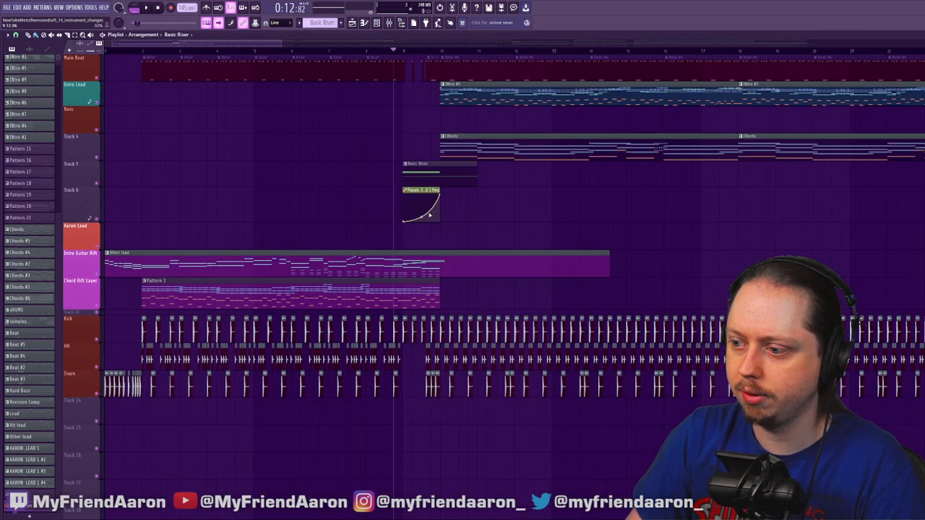
Raise the start point of the band 1 frequency automation so the sweep begins higher, and play it into Intro #5
{"action": "key", "text": "space"}
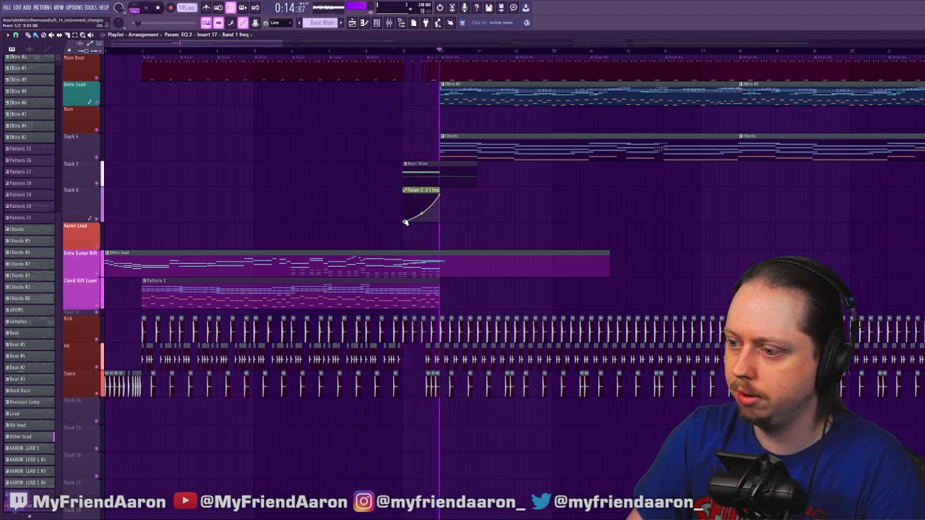
{"action": "left_click_drag", "start_coordinate": [403, 221], "coordinate": [403, 210]}
{"action": "key", "text": "space"}
{"action": "key", "text": "space"}
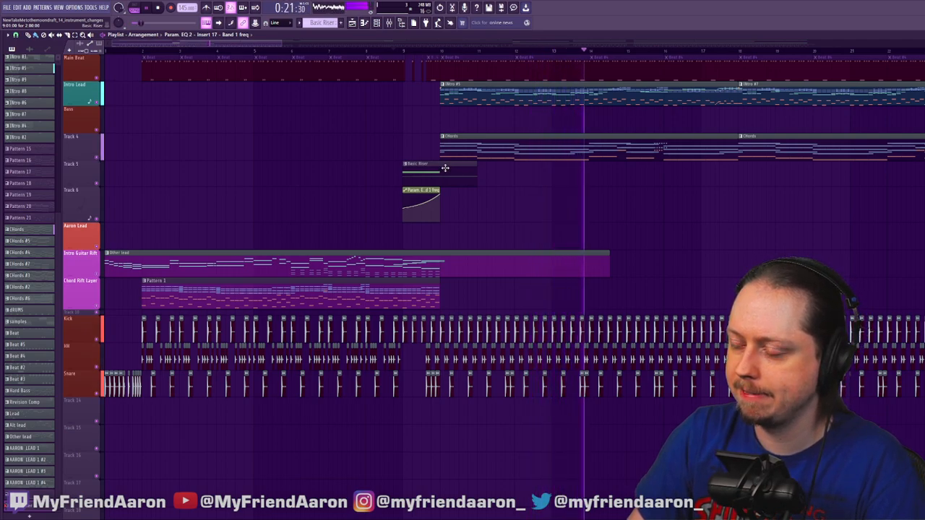
{"action": "key", "text": "space"}
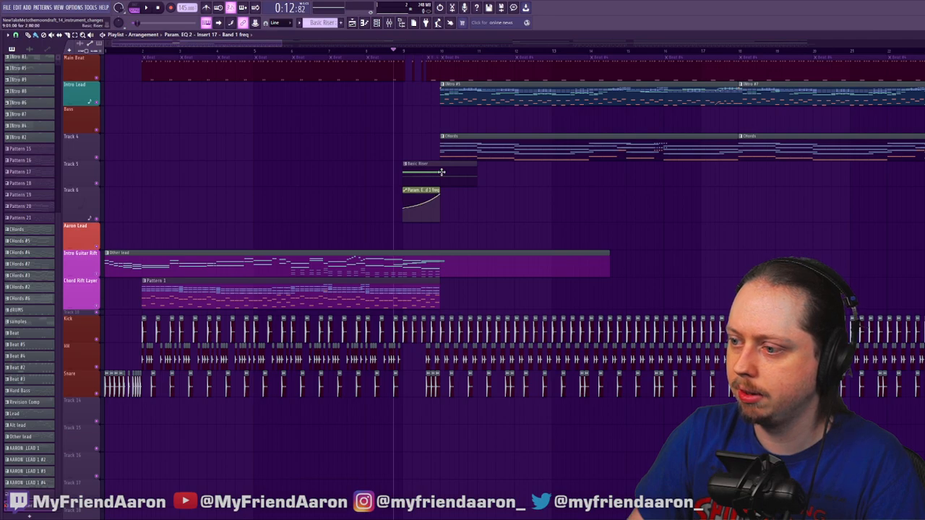
Flatten the FX Noise channel pitch events in the Basic Riser pattern to about zero and play the transition
{"action": "double_click", "coordinate": [441, 172]}
{"action": "left_click", "coordinate": [108, 191]}
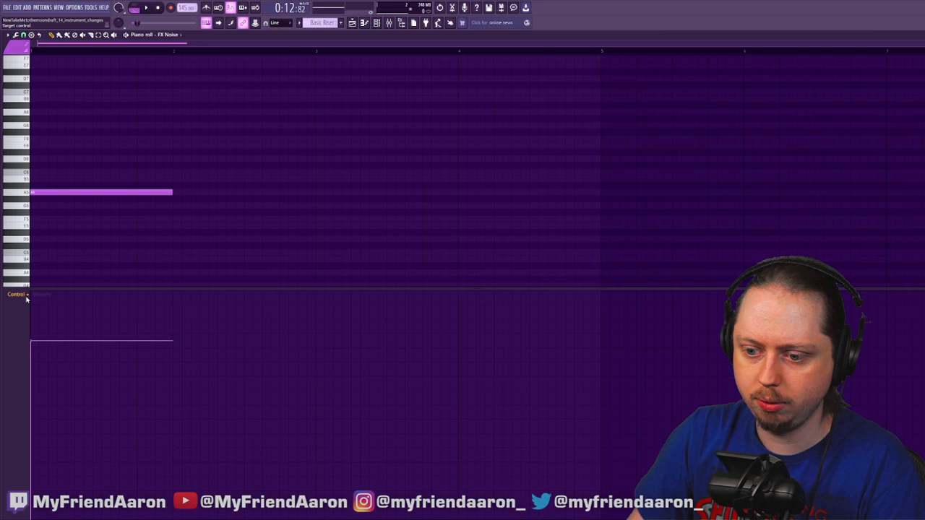
{"action": "scroll", "coordinate": [107, 340], "scroll_direction": "down", "scroll_amount": 1}
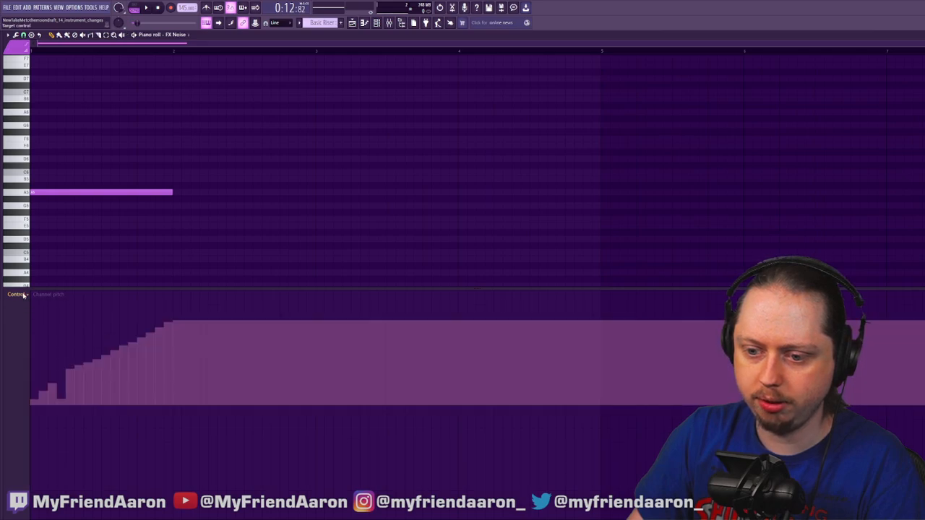
{"action": "left_click", "coordinate": [63, 369]}
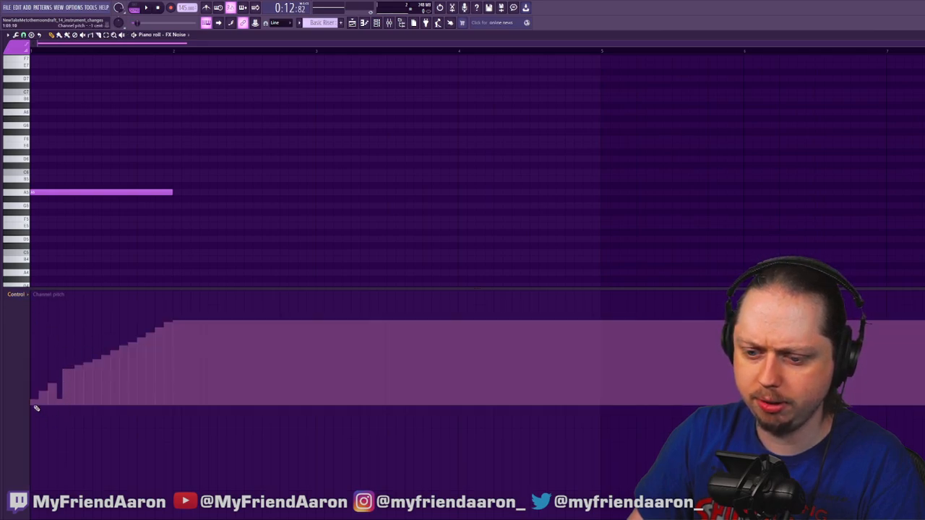
{"action": "left_click_drag", "start_coordinate": [33, 409], "coordinate": [174, 407]}
{"action": "left_click_drag", "start_coordinate": [101, 396], "coordinate": [62, 405]}
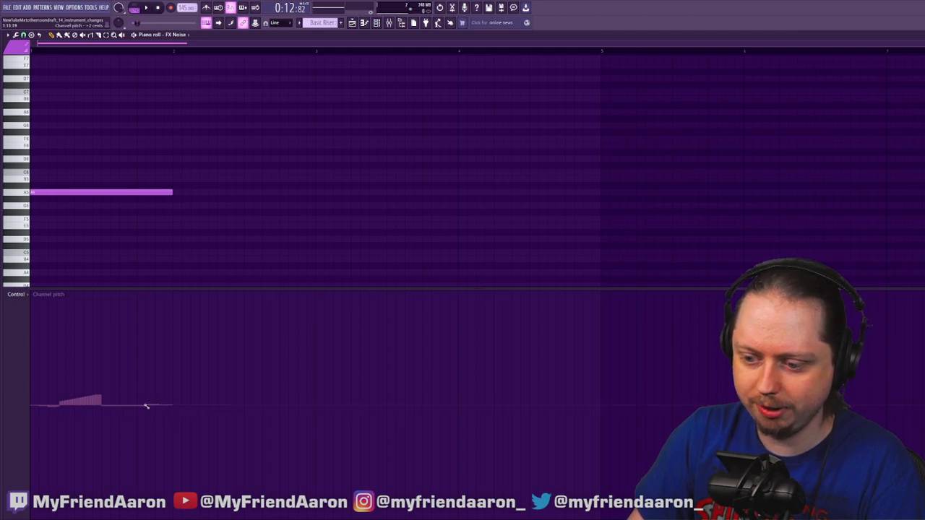
{"action": "left_click", "coordinate": [60, 408]}
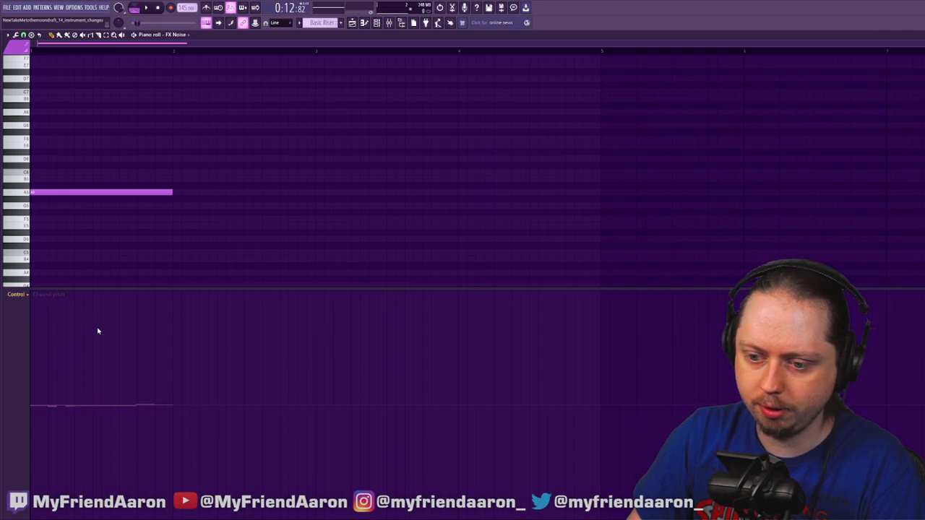
{"action": "left_click", "coordinate": [352, 22]}
{"action": "key", "text": "space"}
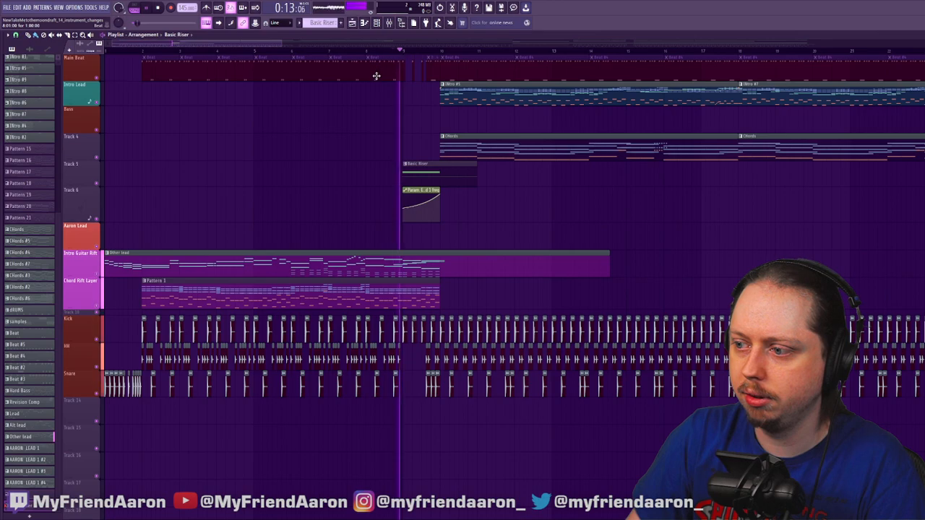
Place a second Basic Riser clip on Track 6 at bar 10, with a copy of the frequency automation on the Aaron Lead track
{"action": "double_click", "coordinate": [446, 182]}
{"action": "left_click", "coordinate": [352, 22]}
{"action": "key", "text": "space"}
{"action": "left_click", "coordinate": [457, 204]}
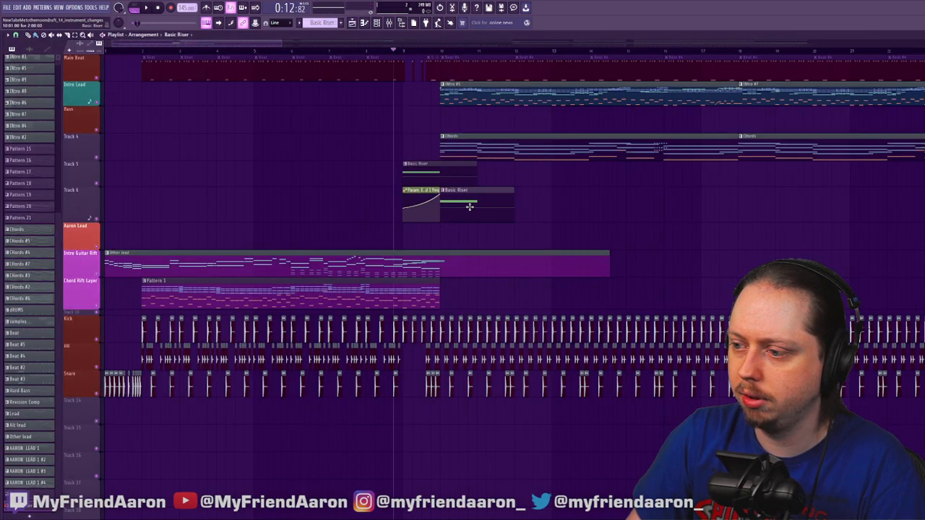
{"action": "left_click", "coordinate": [428, 193]}
{"action": "left_click", "coordinate": [447, 239]}
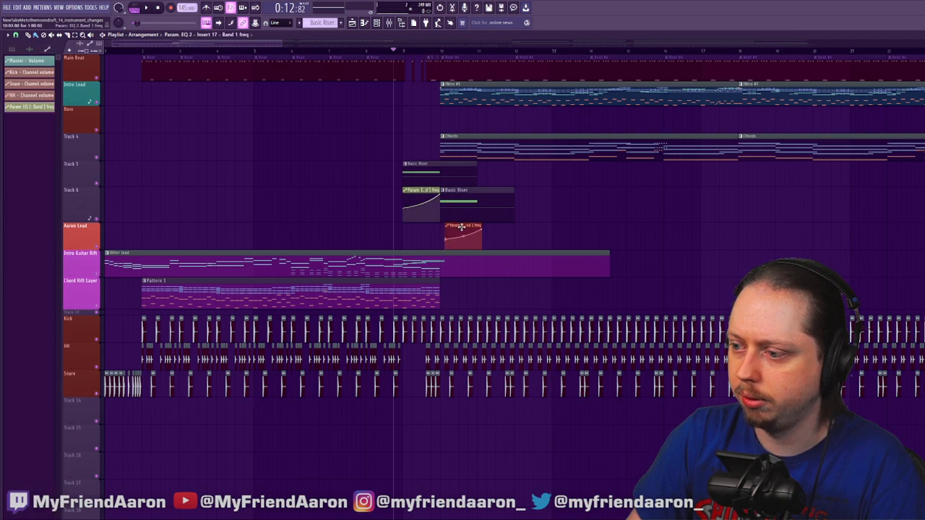
Align the frequency automation copy with bar 10 on the Aaron Lead track and make it a unique clip
{"action": "left_click_drag", "start_coordinate": [442, 240], "coordinate": [443, 227]}
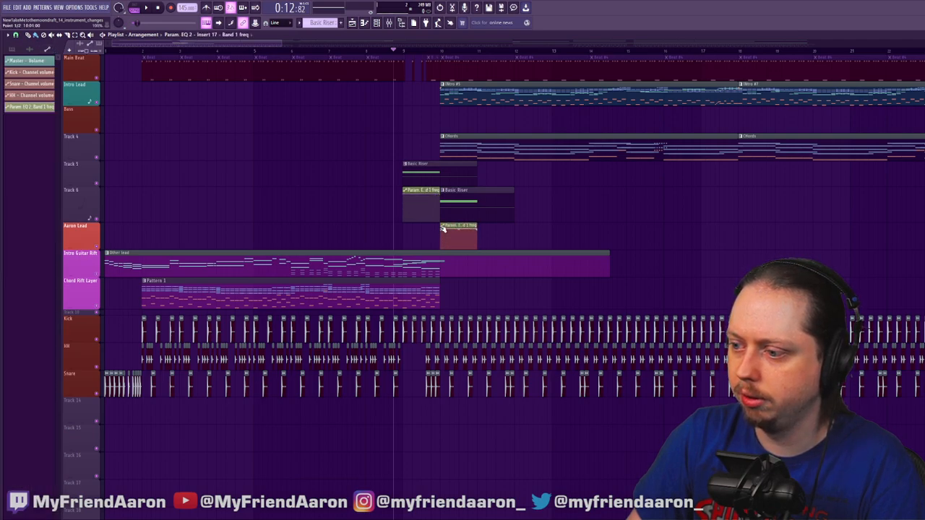
{"action": "key", "text": "ctrl+z"}
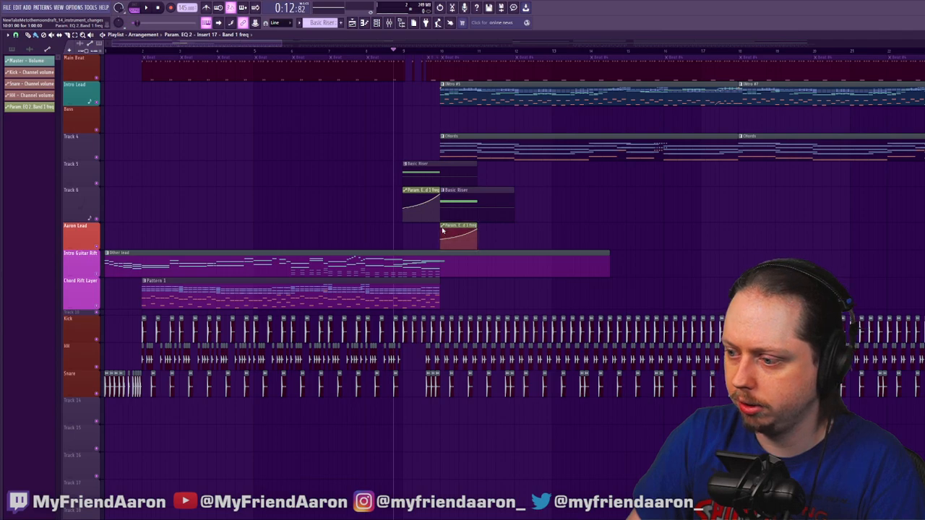
{"action": "left_click", "coordinate": [458, 283]}
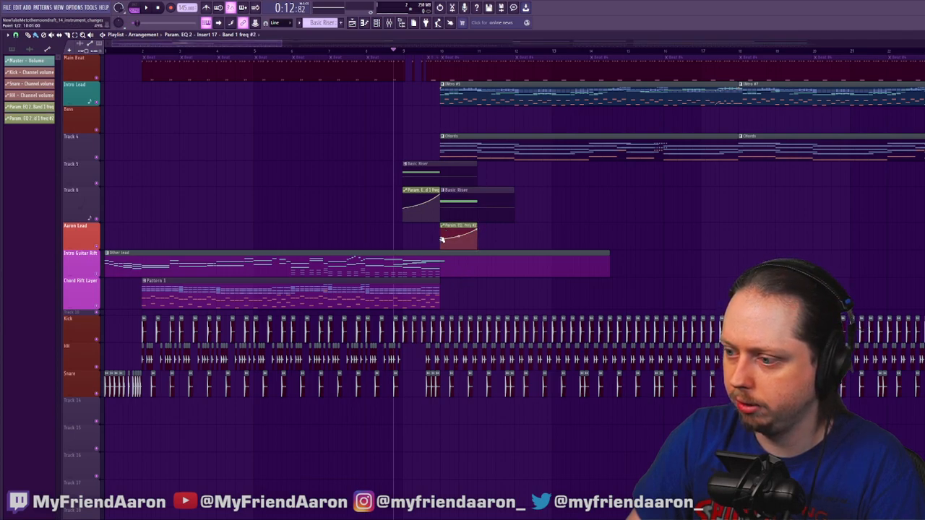
Reshape the unique frequency automation into a curve falling steeply from a high start to a low end, and play it
{"action": "left_click_drag", "start_coordinate": [440, 229], "coordinate": [443, 241]}
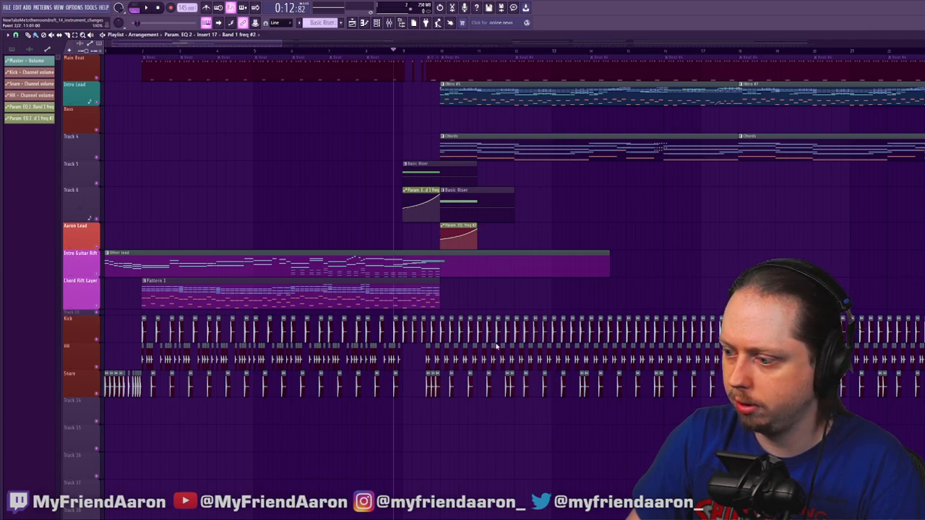
{"action": "key", "text": "ctrl+z"}
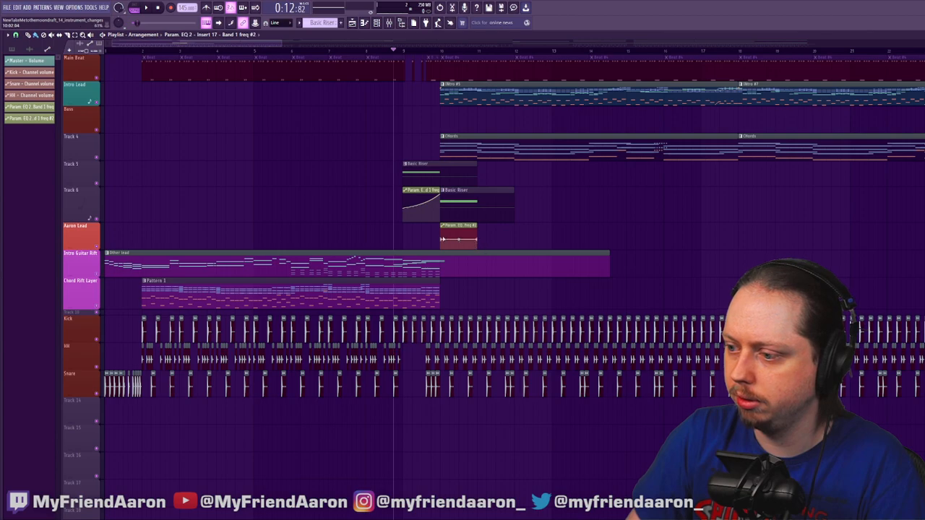
{"action": "key", "text": "space"}
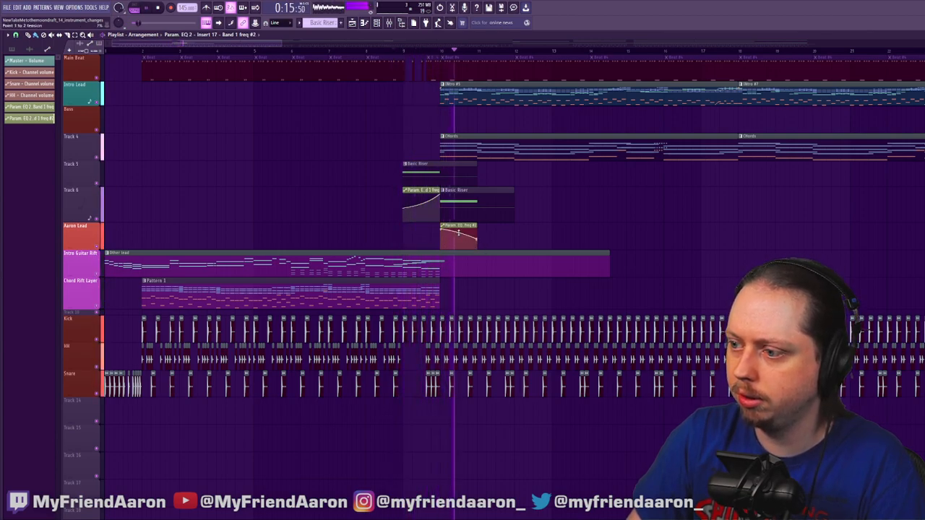
{"action": "left_click_drag", "start_coordinate": [458, 237], "coordinate": [478, 245]}
{"action": "key", "text": "space"}
{"action": "key", "text": "space"}
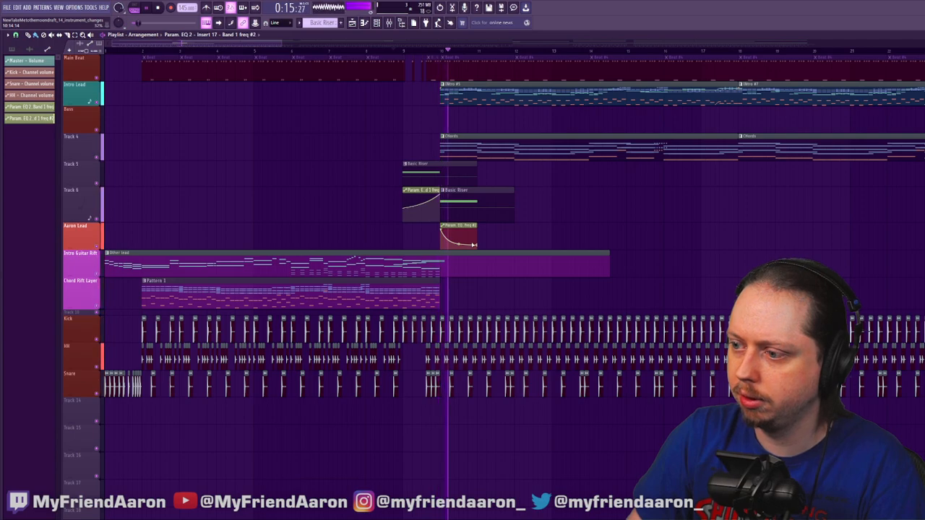
Bend the rising frequency automation on Track 6 into a deeper curve and play the transition into Intro #5
{"action": "key", "text": "space"}
{"action": "key", "text": "space"}
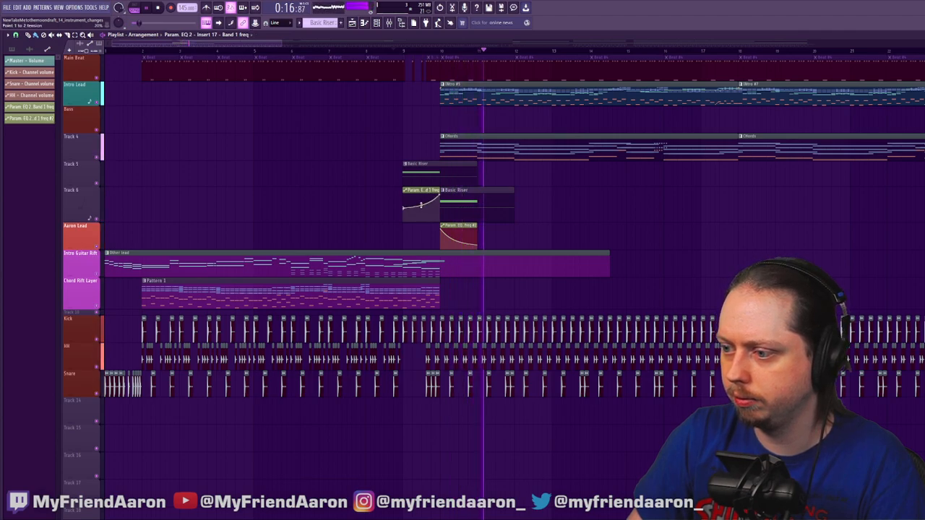
{"action": "key", "text": "space"}
{"action": "key", "text": "space"}
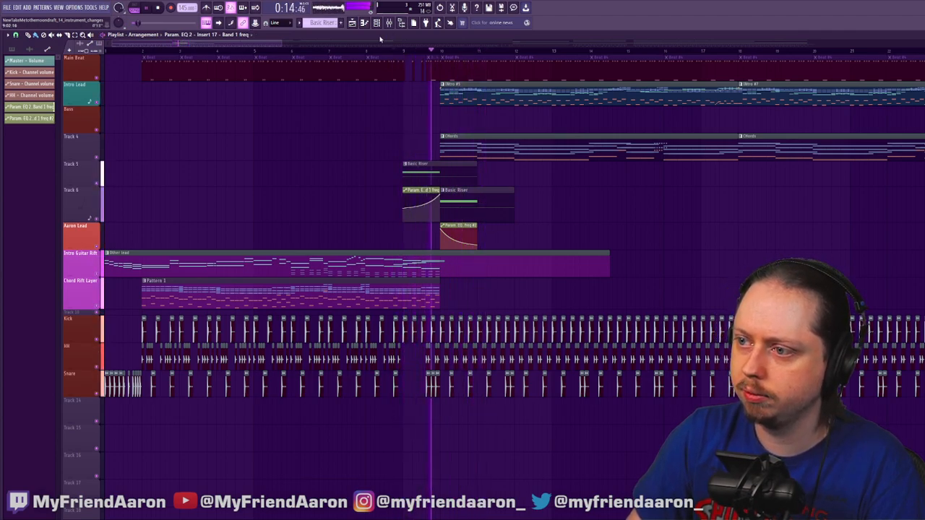
{"action": "key", "text": "space"}
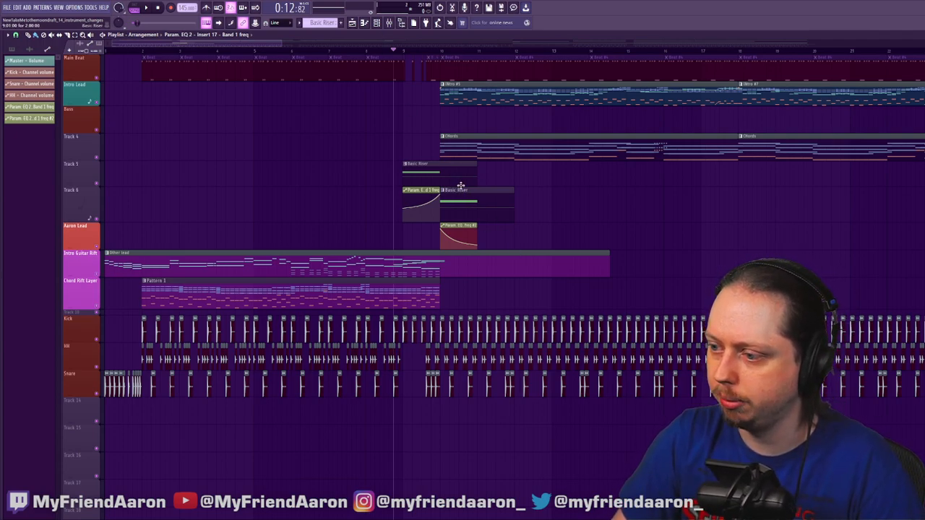
Line up the shortened second Basic Riser and its automation behind the first pair on Tracks 5 and 6, bulging the falling curve outward
{"action": "left_click_drag", "start_coordinate": [514, 207], "coordinate": [460, 195]}
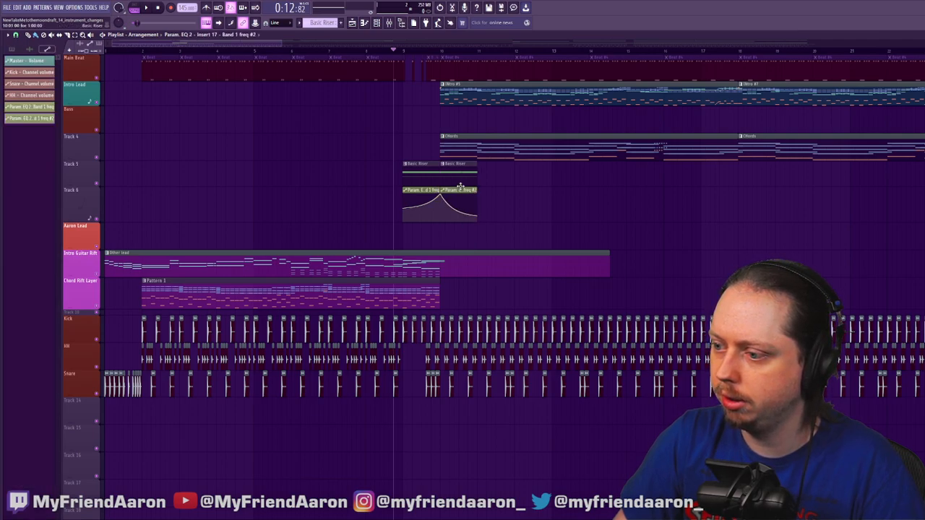
{"action": "key", "text": "space"}
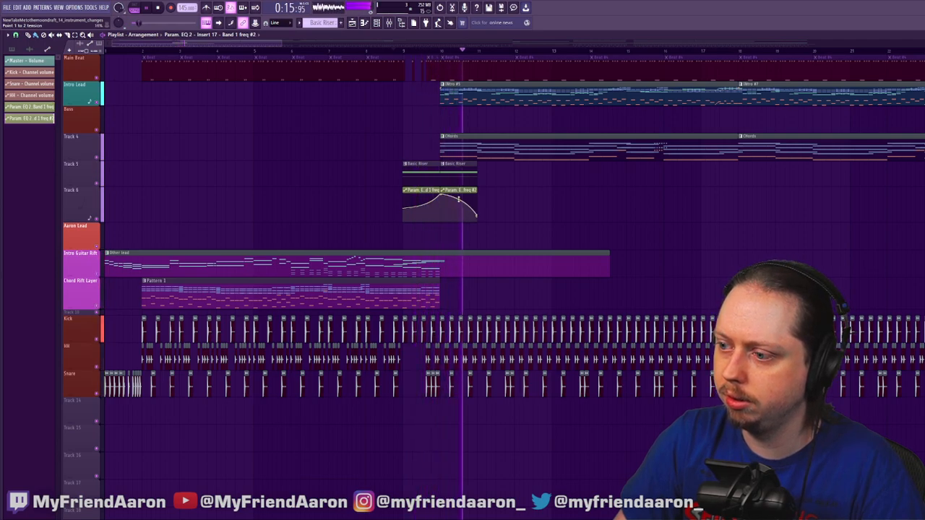
{"action": "key", "text": "space"}
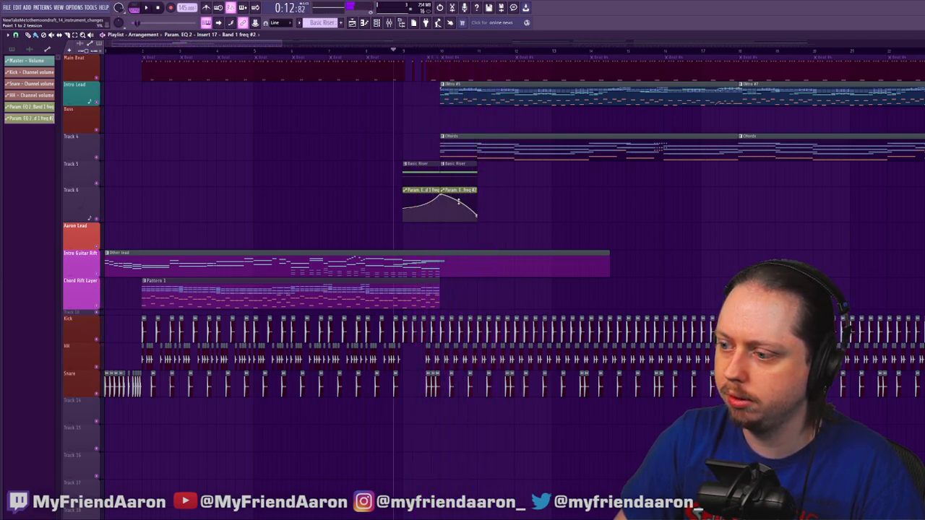
{"action": "key", "text": "space"}
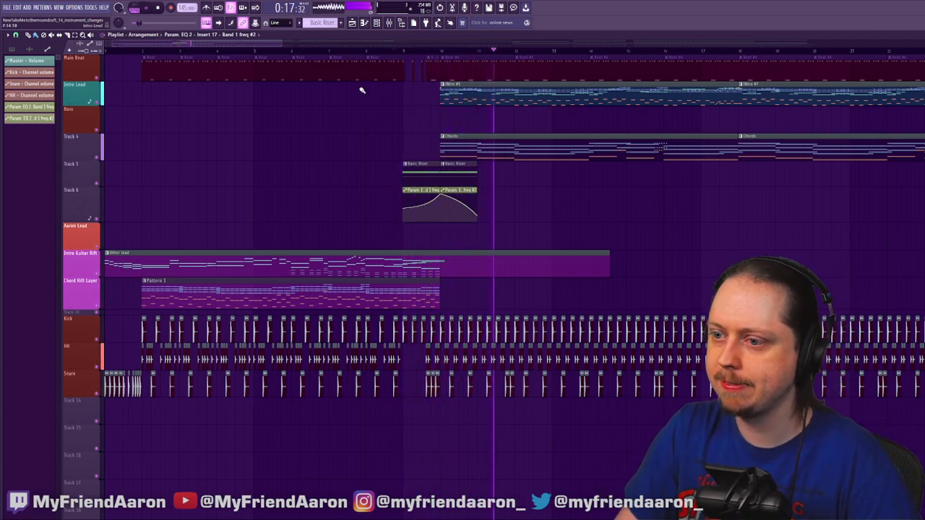
{"action": "key", "text": "space"}
Add extra Kick clips between the existing kicks in the second half of bar 9 and play the fill
{"action": "left_click_drag", "start_coordinate": [280, 45], "coordinate": [210, 50]}
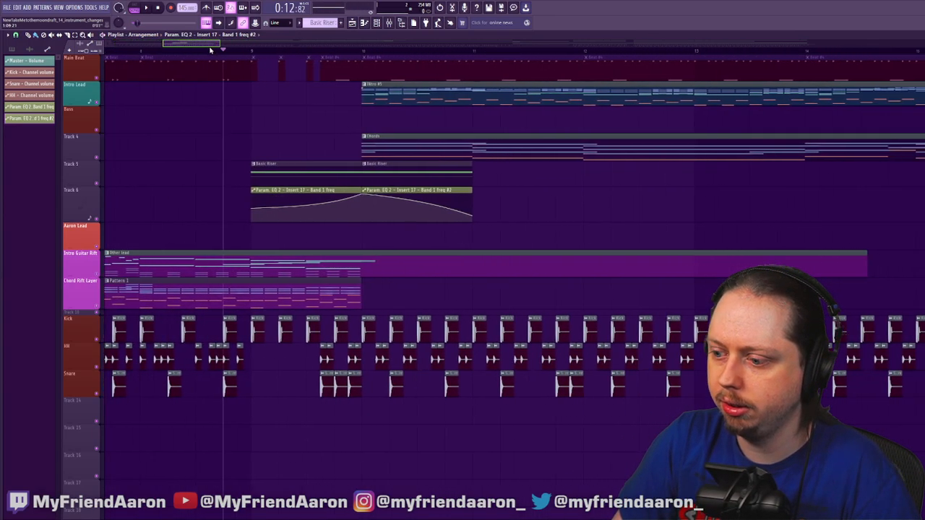
{"action": "left_click", "coordinate": [336, 320]}
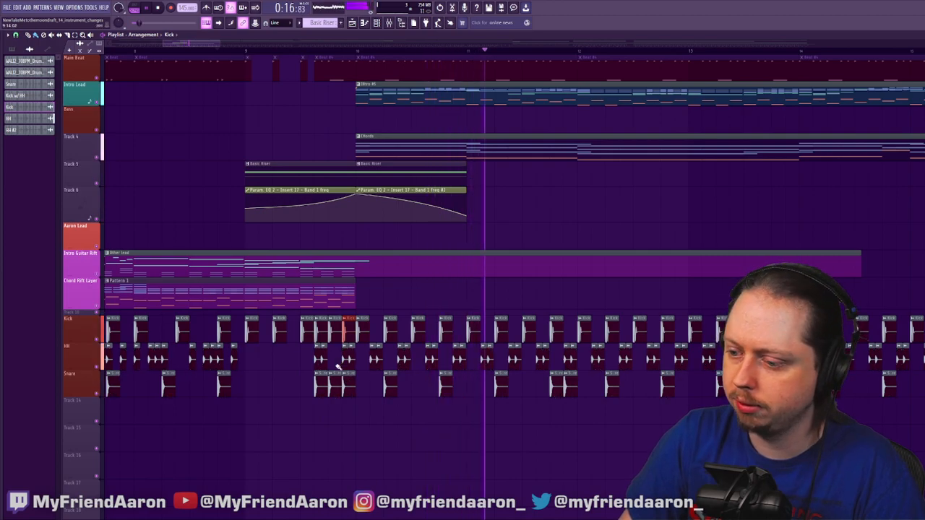
{"action": "key", "text": "space"}
{"action": "key", "text": "space"}
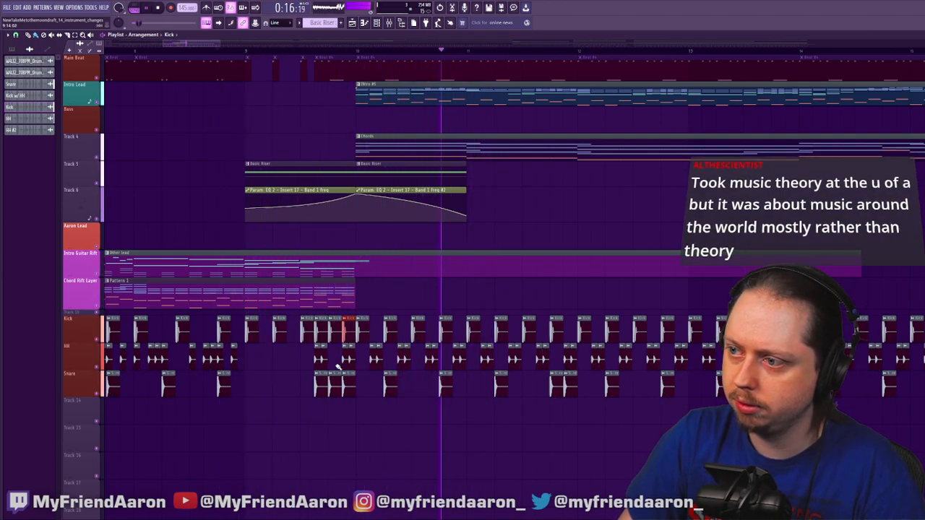
{"action": "key", "text": "space"}
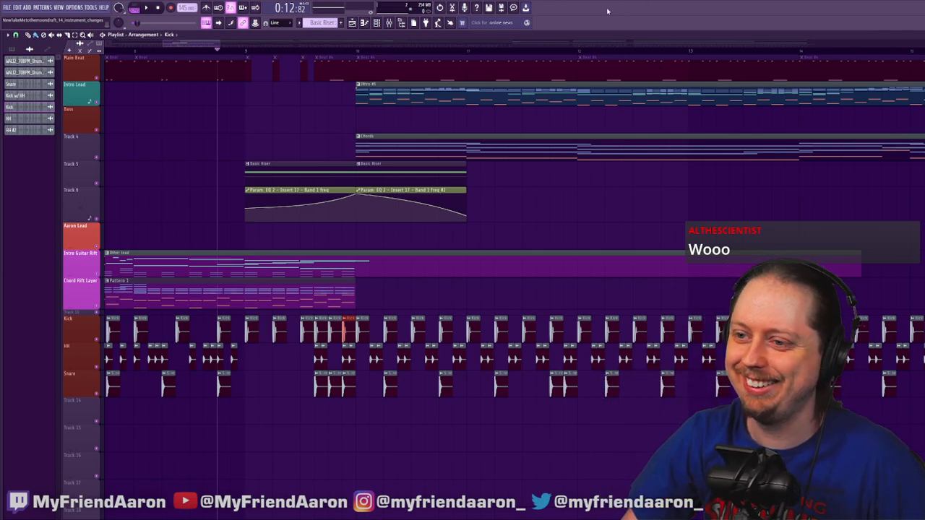
Show the FX pattern's unsorted channels, set the FX Noise channel volume to about 50%, and play from bar 7
{"action": "left_click_drag", "start_coordinate": [216, 46], "coordinate": [297, 75]}
{"action": "left_click", "coordinate": [296, 54]}
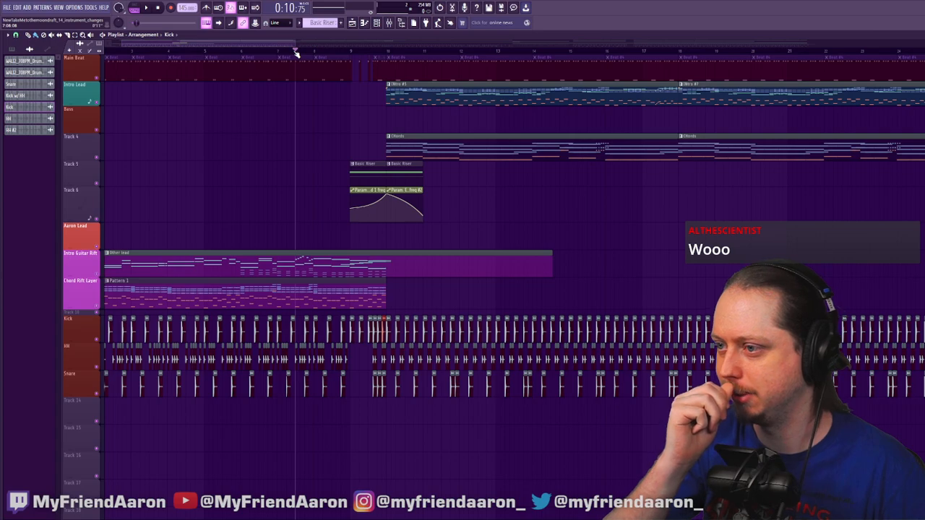
{"action": "key", "text": "space"}
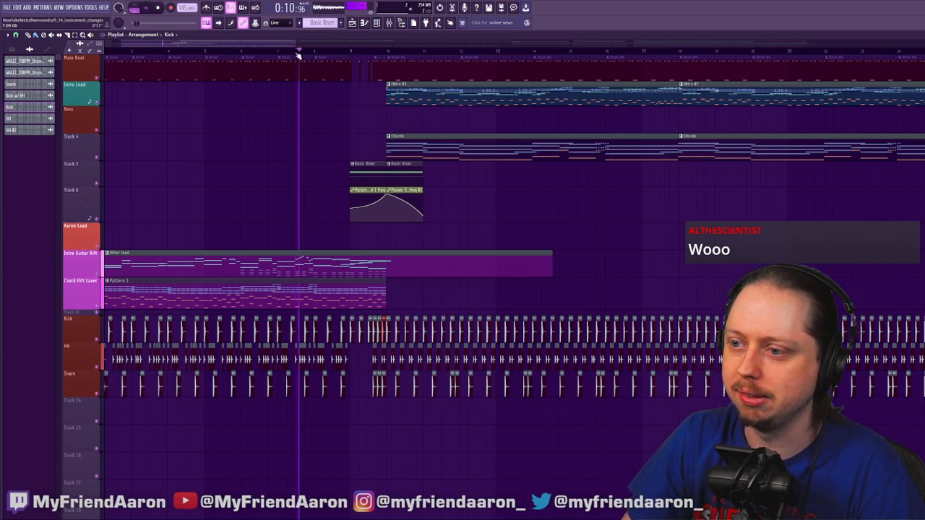
{"action": "left_click", "coordinate": [376, 23]}
{"action": "key", "text": "space"}
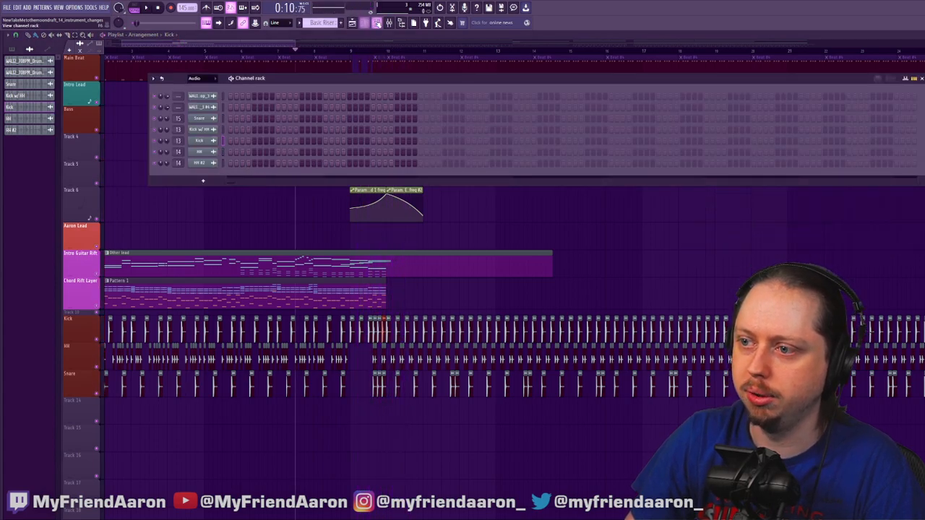
{"action": "left_click", "coordinate": [336, 23]}
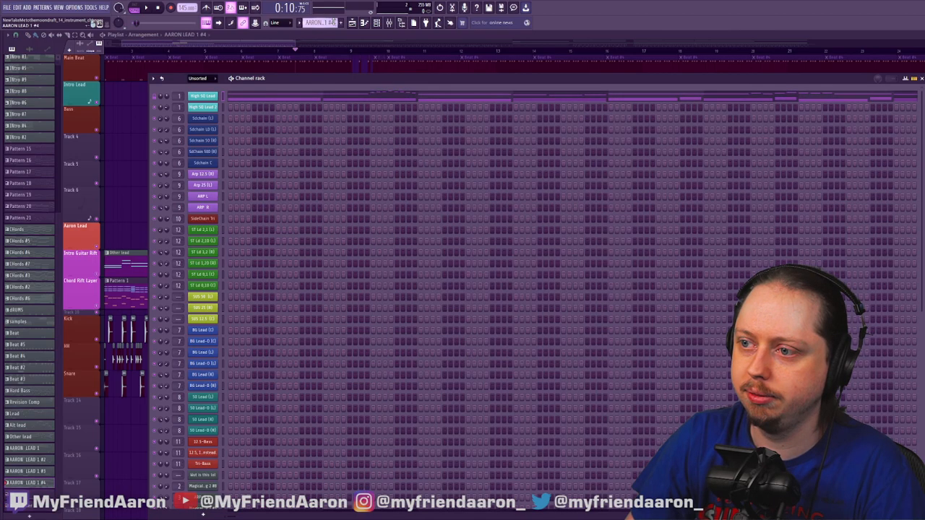
{"action": "scroll", "coordinate": [268, 425], "scroll_direction": "down", "scroll_amount": 5}
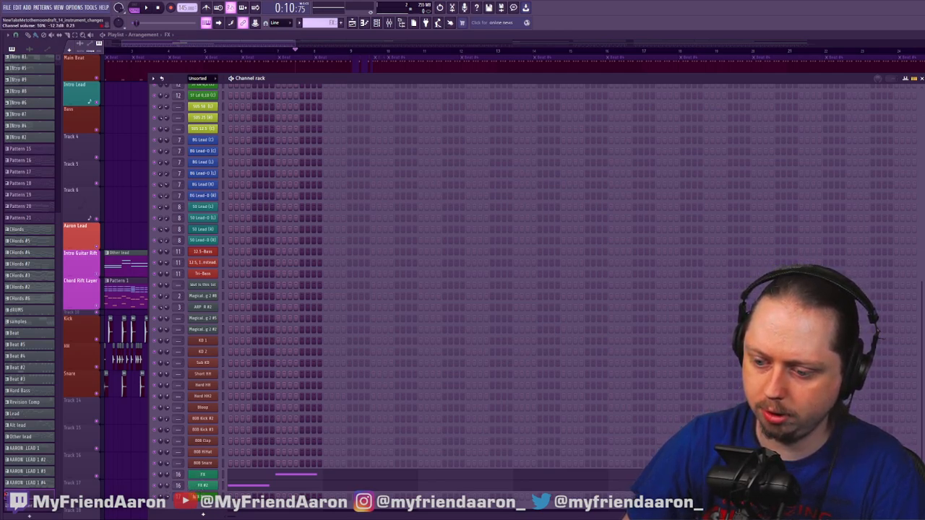
{"action": "left_click", "coordinate": [148, 7]}
{"action": "key", "text": "F6"}
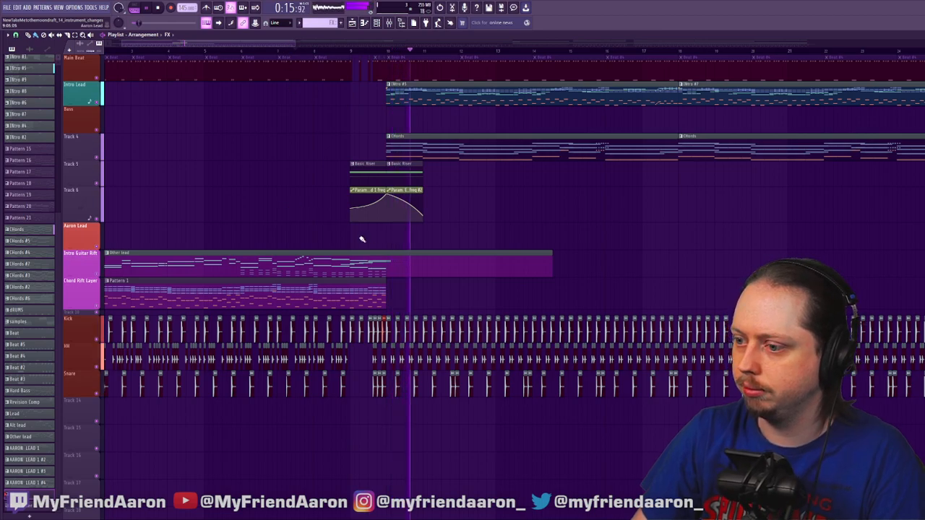
{"action": "key", "text": "space"}
Play the transition with the channel rack shown and undo the latest changes
{"action": "left_click", "coordinate": [376, 22]}
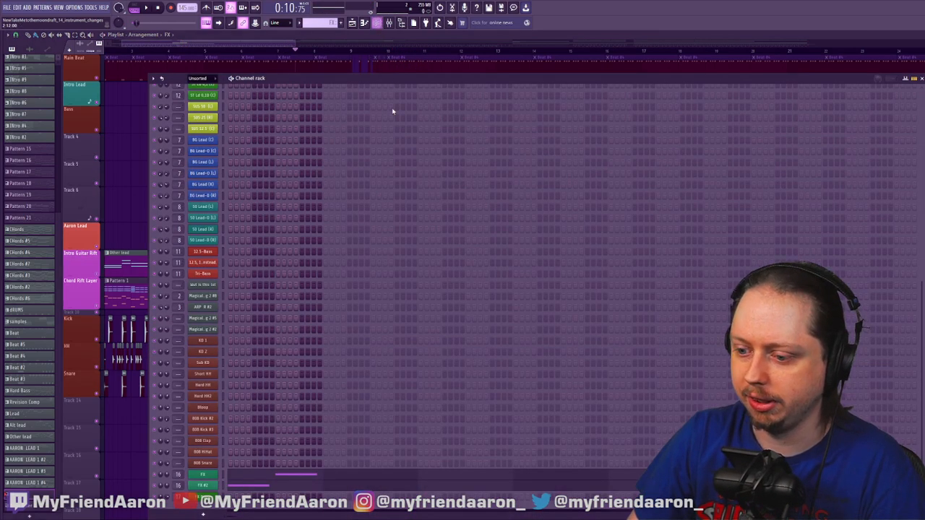
{"action": "key", "text": "space"}
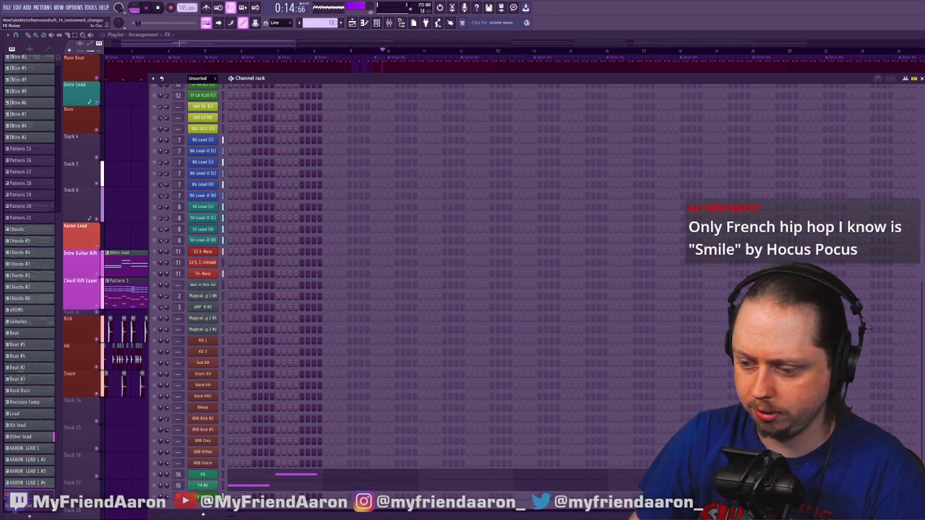
{"action": "key", "text": "space"}
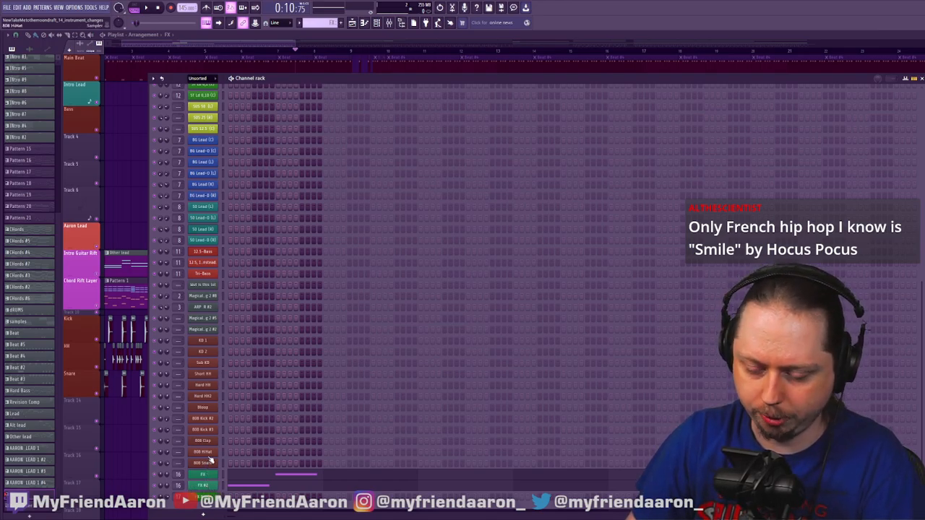
{"action": "key", "text": "ctrl+z"}
{"action": "key", "text": "ctrl+z"}
{"action": "key", "text": "ctrl+z"}
{"action": "key", "text": "ctrl+z"}
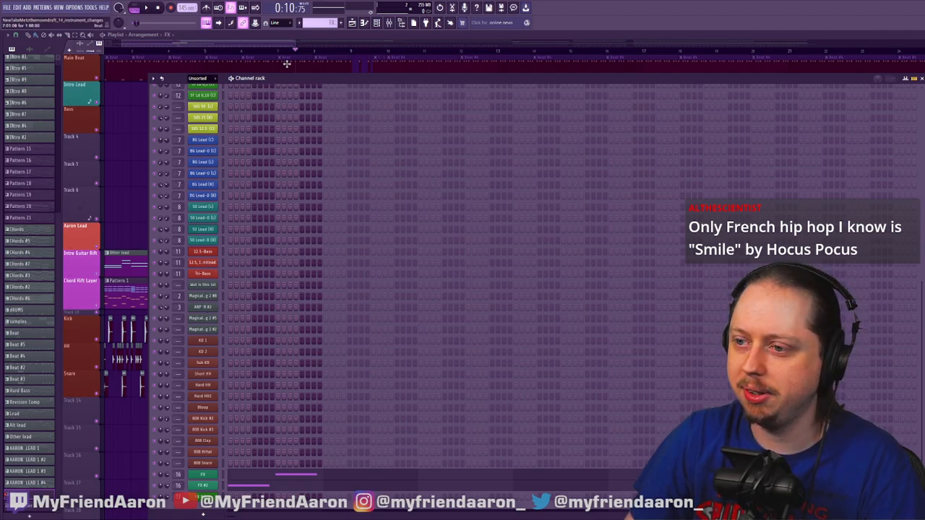
Set the FX Noise channel volume to about 43% and play the transition into Intro #5
{"action": "left_click_drag", "start_coordinate": [288, 46], "coordinate": [292, 45]}
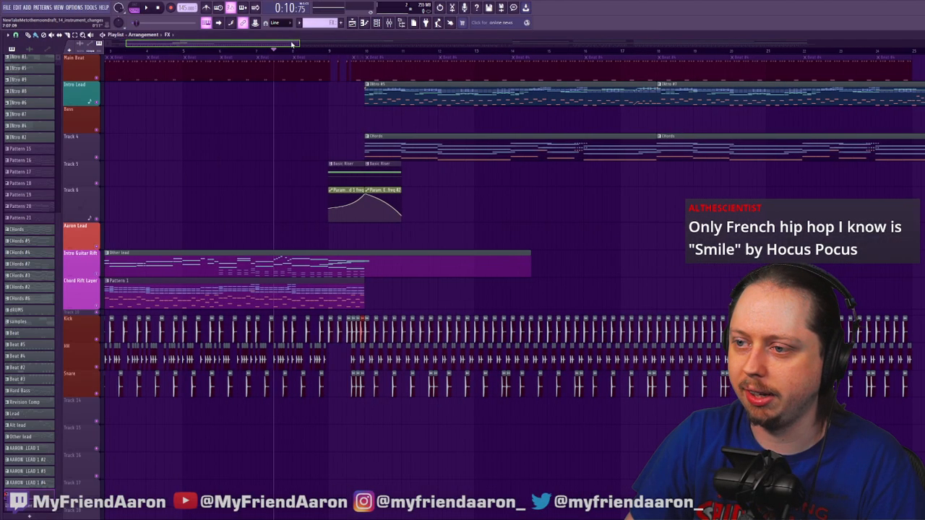
{"action": "left_click", "coordinate": [378, 24]}
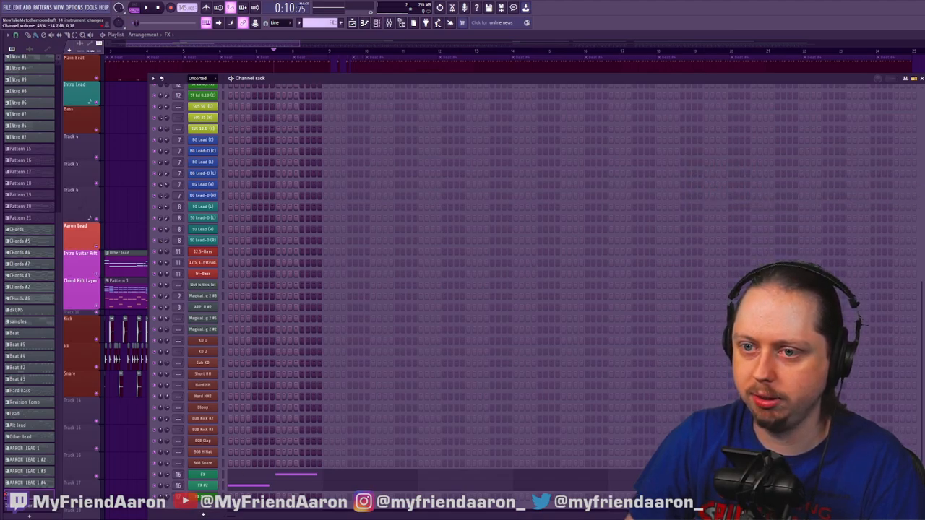
{"action": "left_click", "coordinate": [241, 45]}
{"action": "key", "text": "space"}
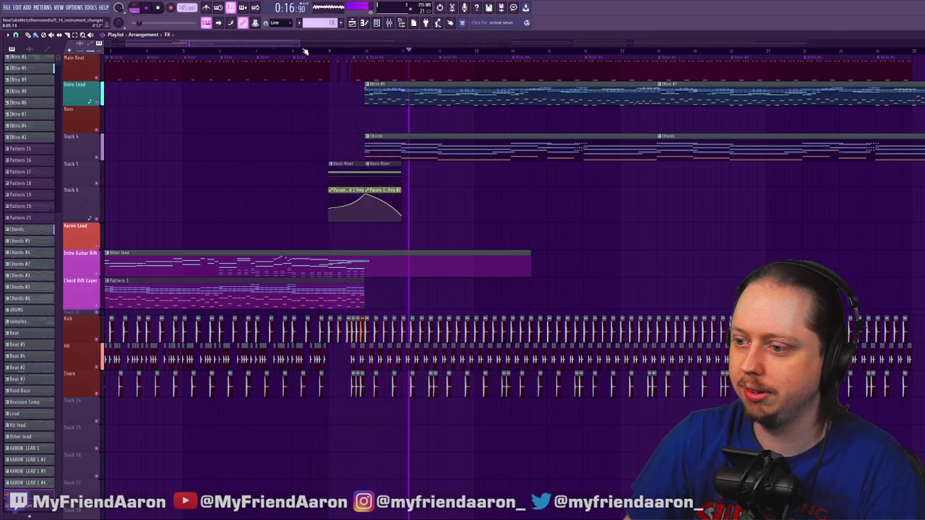
{"action": "key", "text": "space"}
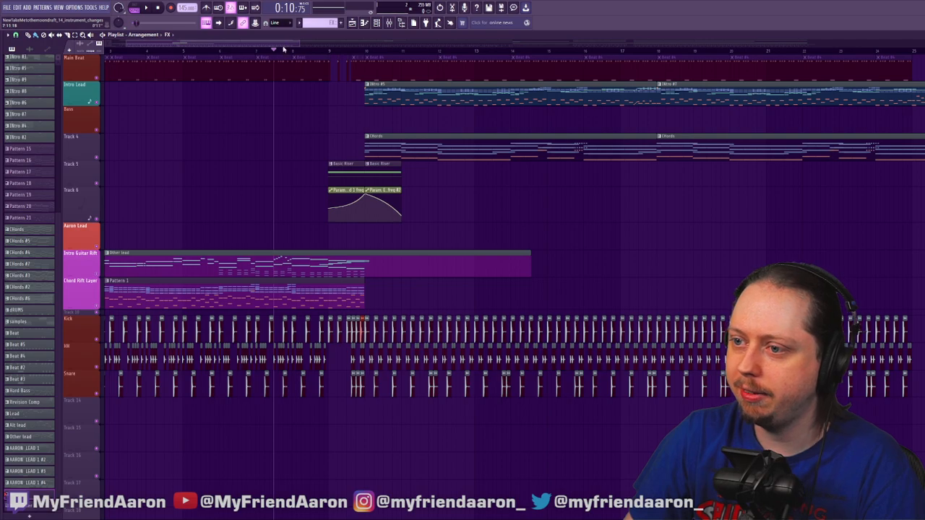
Open the Intro #5 pattern and examine the 50 Lead (R) and 12.5-Bass notes in the piano roll
{"action": "left_click_drag", "start_coordinate": [297, 44], "coordinate": [240, 56]}
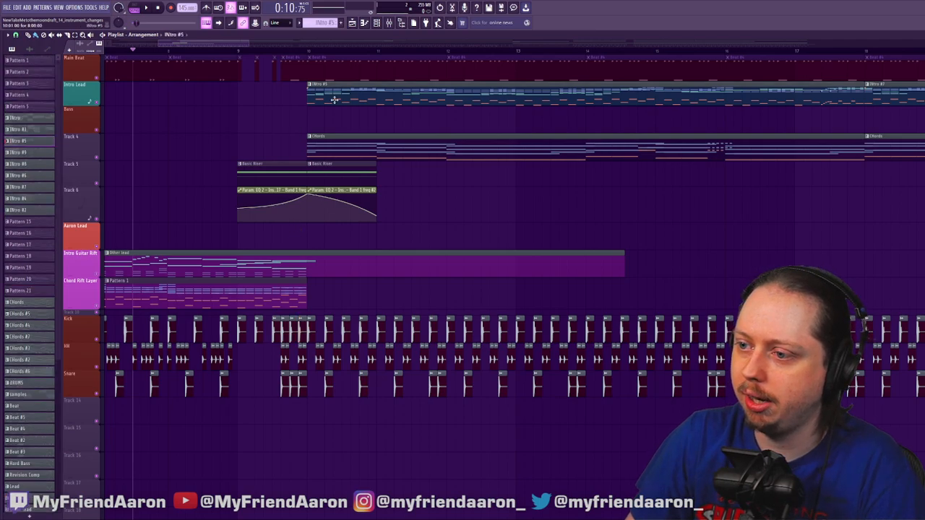
{"action": "double_click", "coordinate": [334, 99]}
{"action": "double_click", "coordinate": [74, 233]}
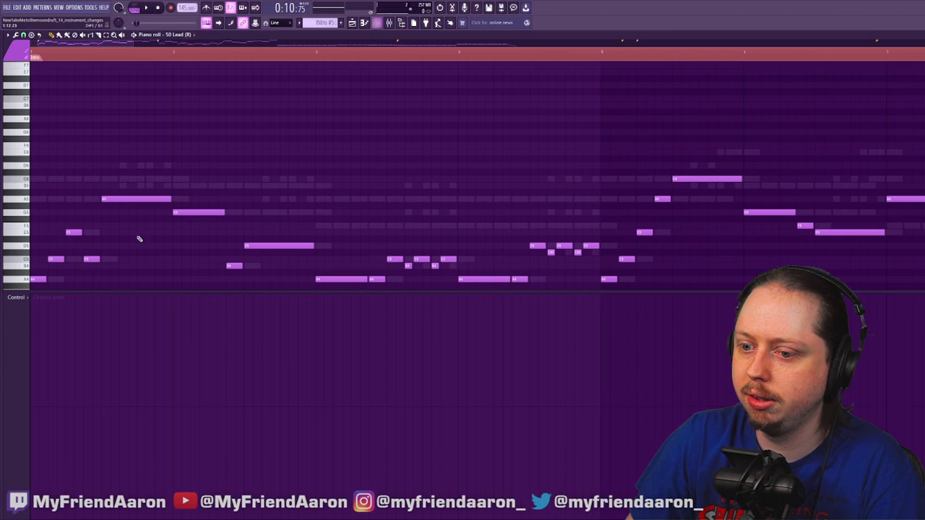
{"action": "scroll", "coordinate": [158, 260], "scroll_direction": "down", "scroll_amount": 4}
{"action": "double_click", "coordinate": [55, 201]}
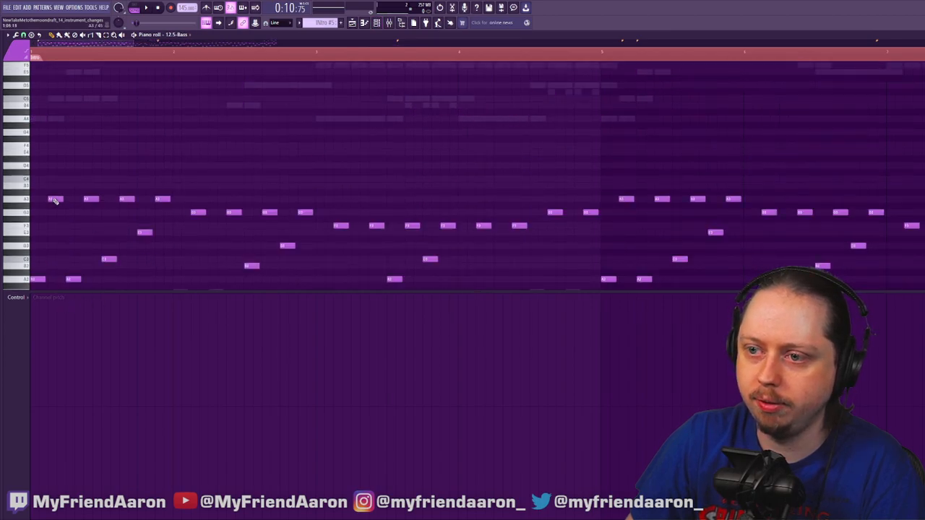
Play the start of the Intro #5 pattern with its bass channels shown in the channel rack, and return to the playlist
{"action": "left_click", "coordinate": [376, 22]}
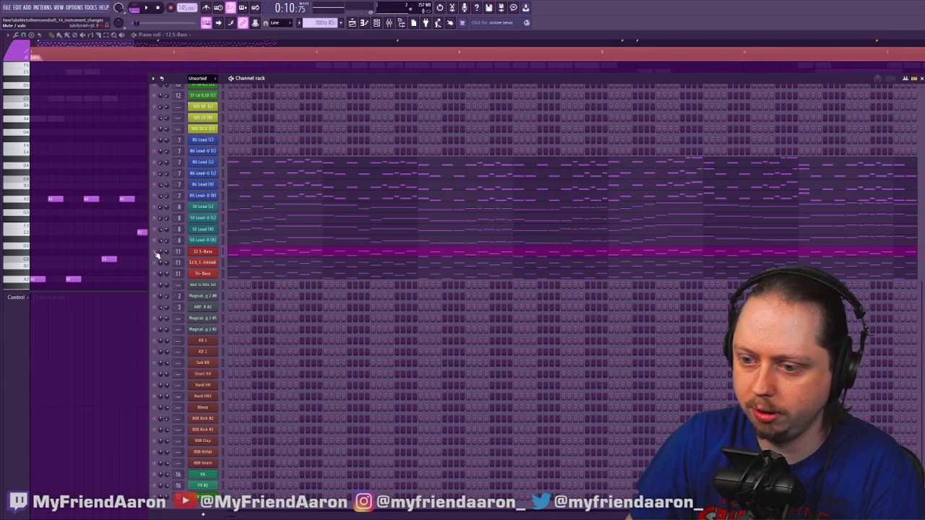
{"action": "left_click", "coordinate": [147, 7]}
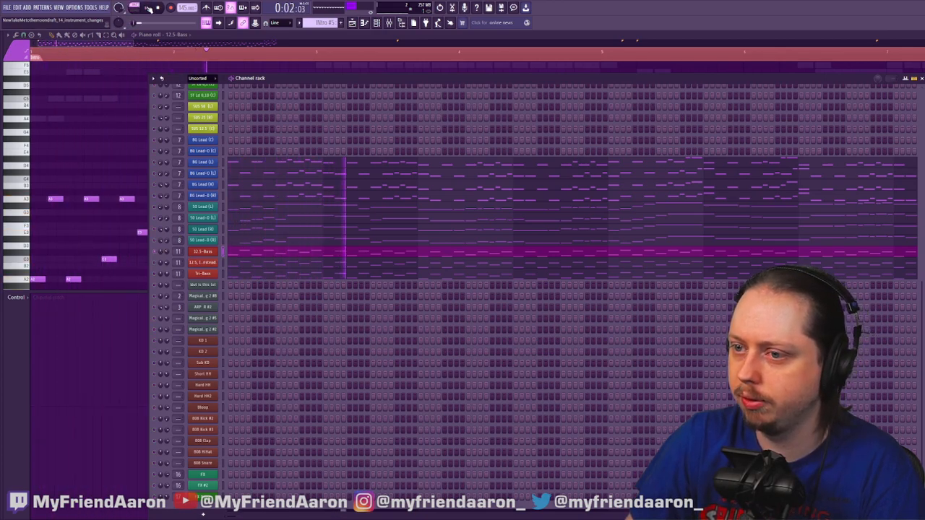
{"action": "left_click", "coordinate": [159, 7]}
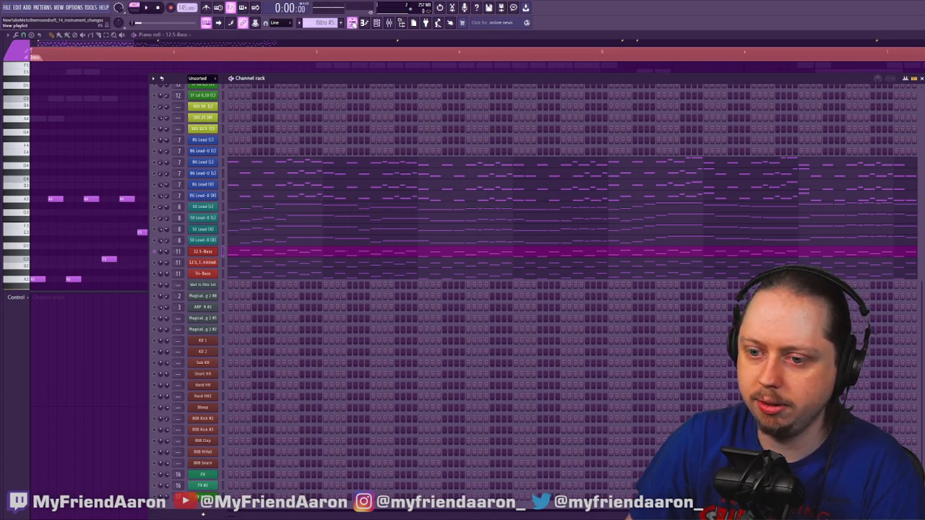
{"action": "left_click", "coordinate": [206, 22]}
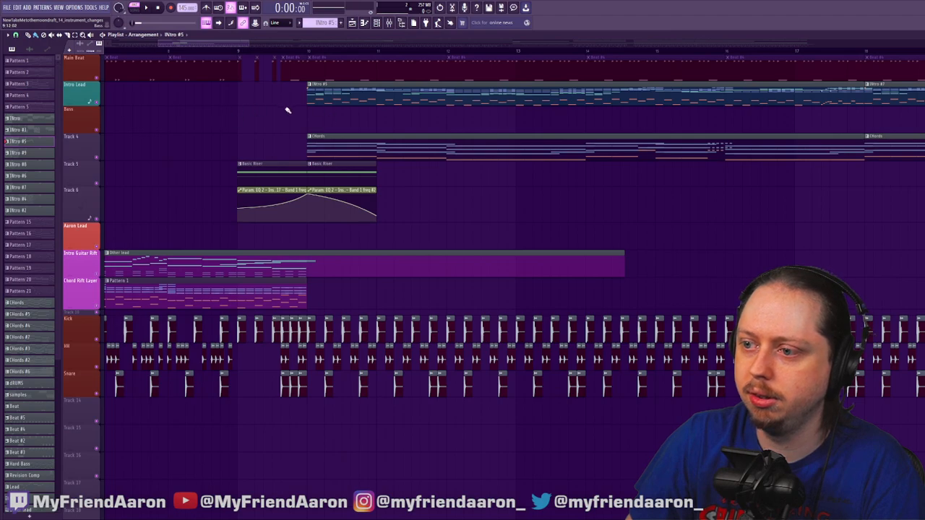
Create a pattern named Bass Transition and place a one-bar clip of it on the Bass track at bar 9
{"action": "left_click", "coordinate": [341, 23]}
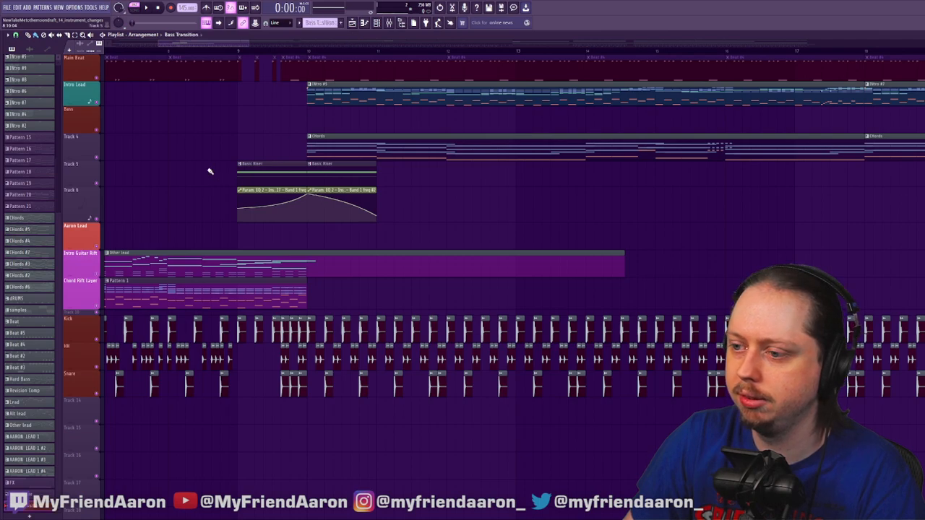
{"action": "left_click", "coordinate": [228, 137]}
{"action": "left_click_drag", "start_coordinate": [253, 137], "coordinate": [259, 137]}
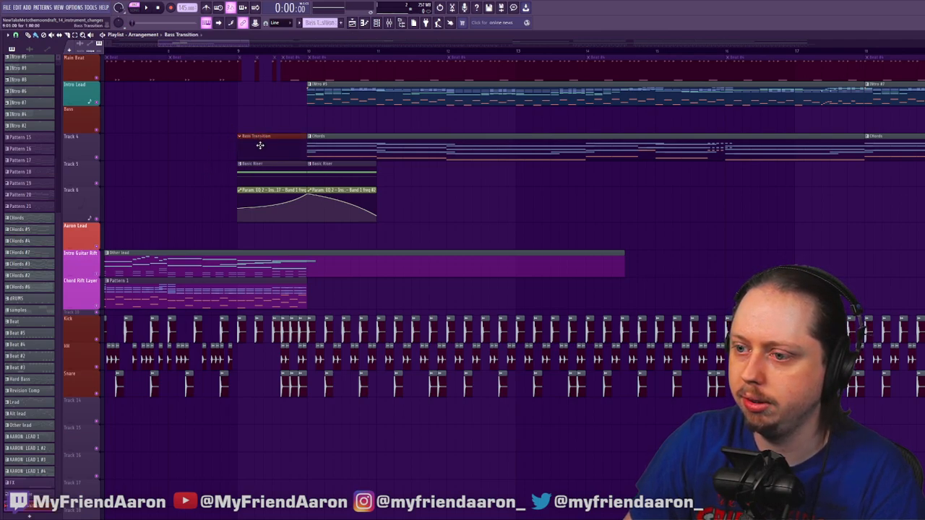
{"action": "double_click", "coordinate": [260, 145]}
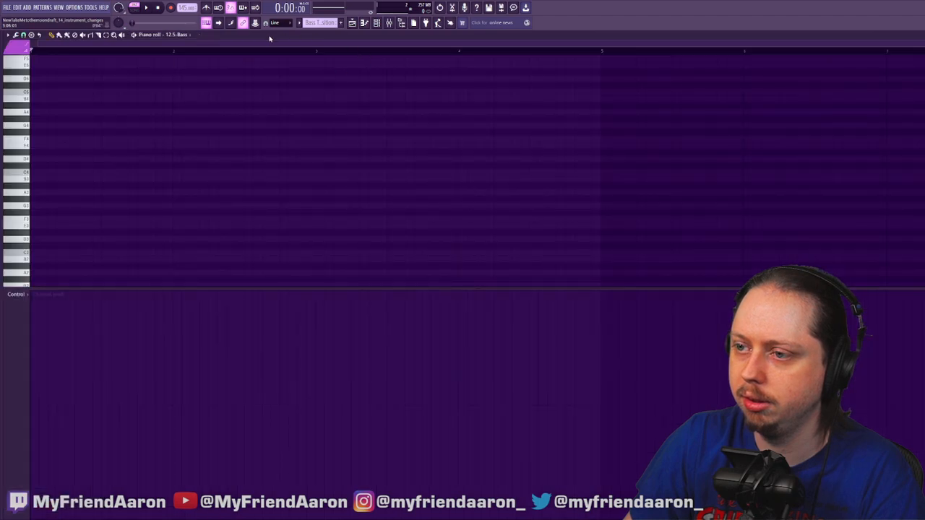
{"action": "left_click", "coordinate": [352, 22]}
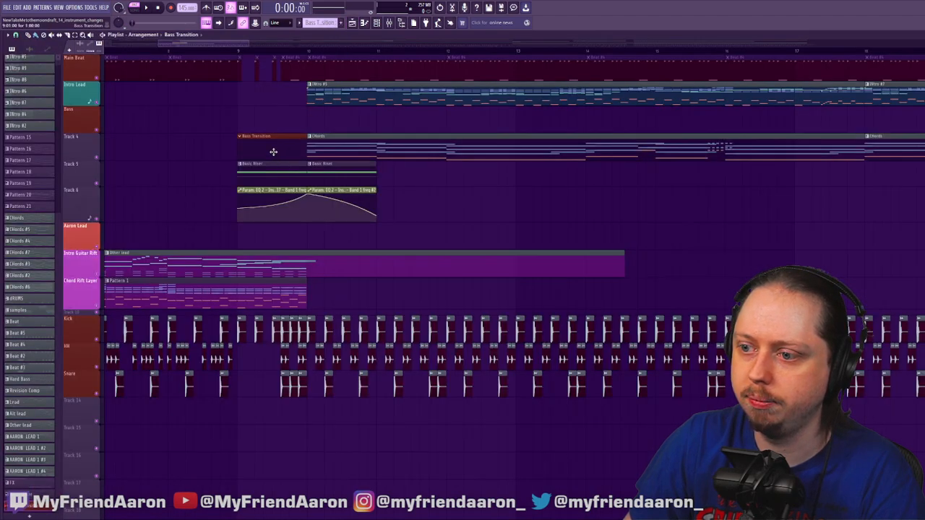
{"action": "left_click_drag", "start_coordinate": [274, 137], "coordinate": [272, 120]}
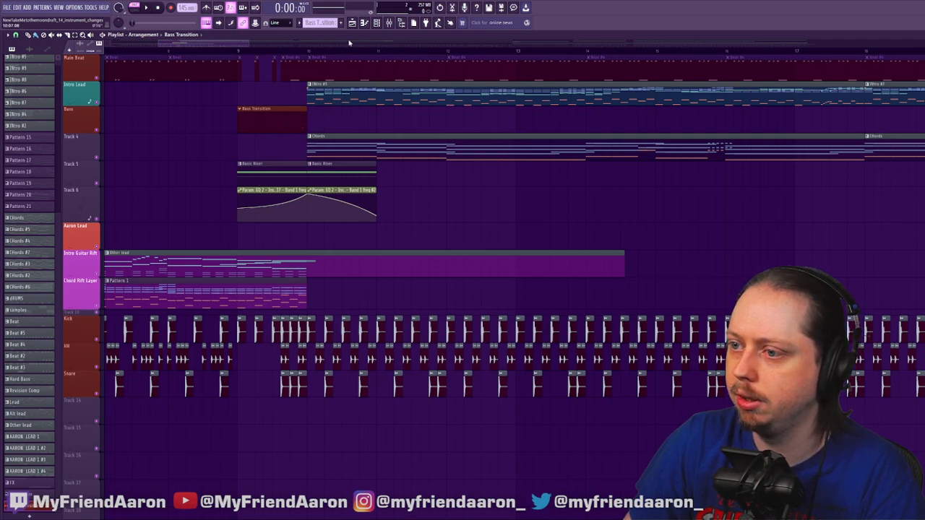
Enter an A3 sixteenth note on the last step of bar 1 for 12.5-Bass in the Bass Transition pattern
{"action": "double_click", "coordinate": [266, 128]}
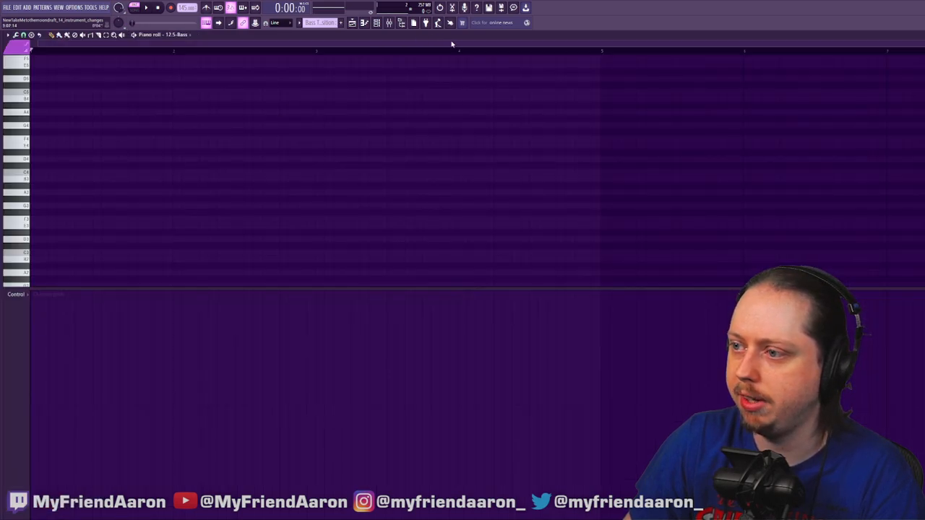
{"action": "left_click_drag", "start_coordinate": [923, 44], "coordinate": [552, 44]}
{"action": "mouse_move", "coordinate": [40, 192]}
{"action": "left_mouse_down"}
{"action": "mouse_move", "coordinate": [346, 190]}
{"action": "mouse_move", "coordinate": [63, 206]}
{"action": "mouse_move", "coordinate": [69, 210]}
{"action": "mouse_move", "coordinate": [66, 194]}
{"action": "mouse_move", "coordinate": [43, 202]}
{"action": "mouse_move", "coordinate": [50, 194]}
{"action": "mouse_move", "coordinate": [37, 233]}
{"action": "mouse_move", "coordinate": [172, 198]}
{"action": "mouse_move", "coordinate": [309, 191]}
{"action": "mouse_move", "coordinate": [331, 207]}
{"action": "mouse_move", "coordinate": [334, 83]}
{"action": "mouse_move", "coordinate": [344, 139]}
{"action": "mouse_move", "coordinate": [361, 78]}
{"action": "mouse_move", "coordinate": [346, 69]}
{"action": "left_mouse_up"}
{"action": "left_click", "coordinate": [71, 192]}
{"action": "right_click", "coordinate": [52, 194]}
{"action": "scroll", "coordinate": [325, 128], "scroll_direction": "up", "scroll_amount": 3}
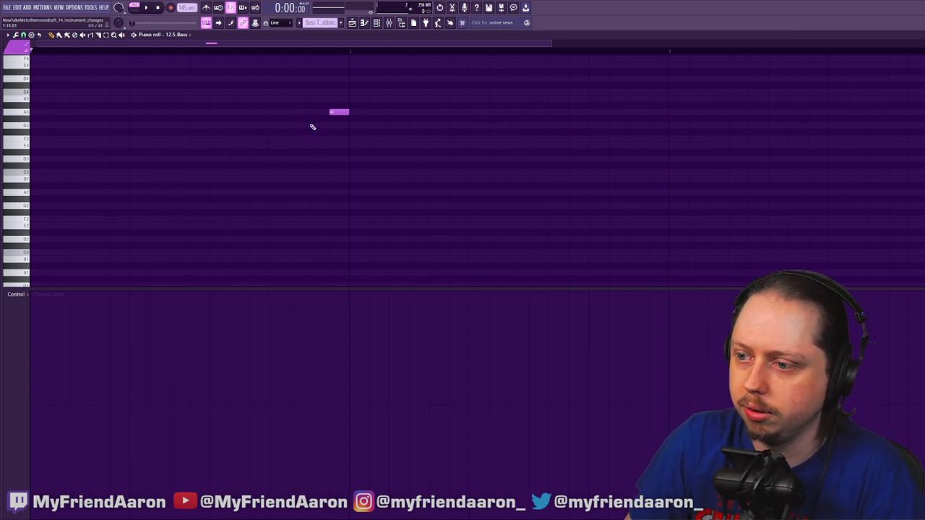
Fill the sixteenth steps before the A3 note with a natural-note scale rising from G1 to G3
{"action": "left_click", "coordinate": [312, 126]}
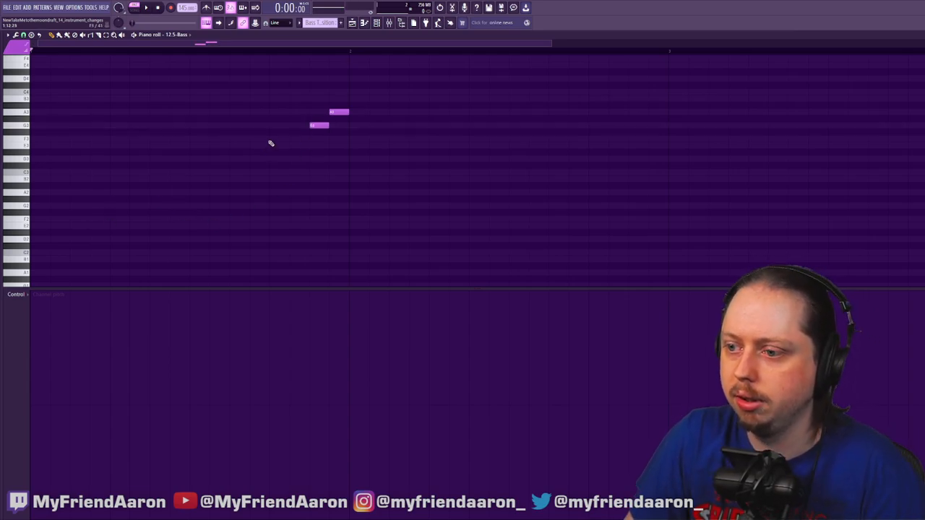
{"action": "left_click", "coordinate": [291, 139]}
{"action": "left_click", "coordinate": [271, 146]}
{"action": "left_click", "coordinate": [253, 160]}
{"action": "left_click", "coordinate": [233, 172]}
{"action": "left_click", "coordinate": [212, 179]}
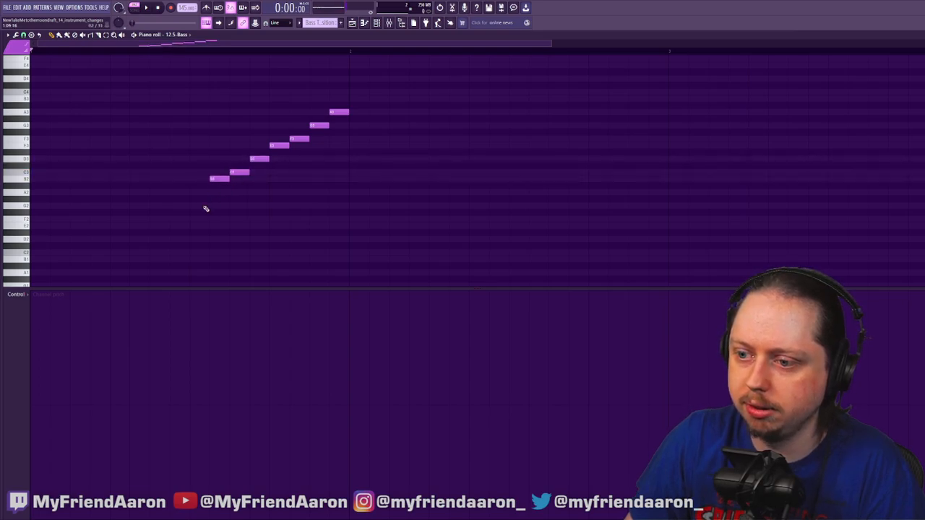
{"action": "left_click", "coordinate": [192, 192]}
{"action": "left_click", "coordinate": [172, 206]}
{"action": "left_click", "coordinate": [152, 219]}
{"action": "left_click", "coordinate": [132, 226]}
{"action": "left_click", "coordinate": [112, 239]}
{"action": "left_click", "coordinate": [91, 252]}
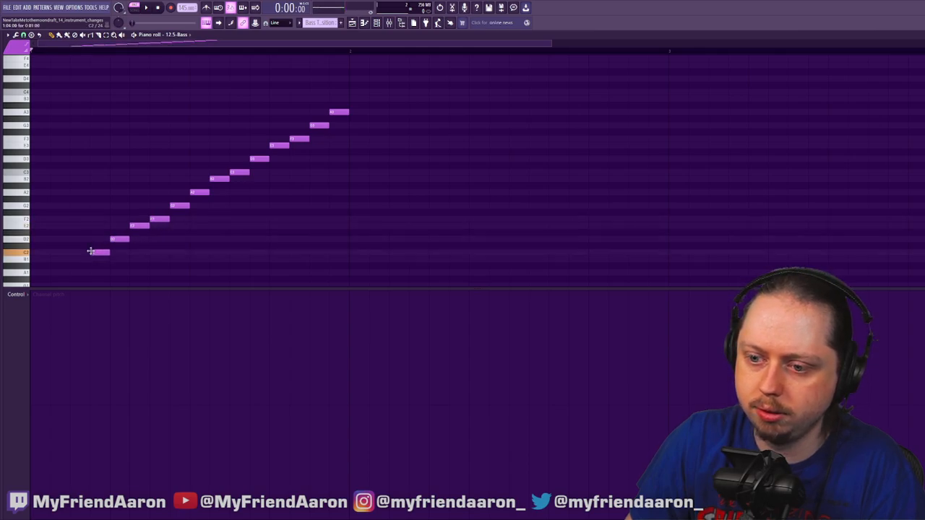
{"action": "left_click", "coordinate": [72, 259]}
{"action": "left_click", "coordinate": [53, 273]}
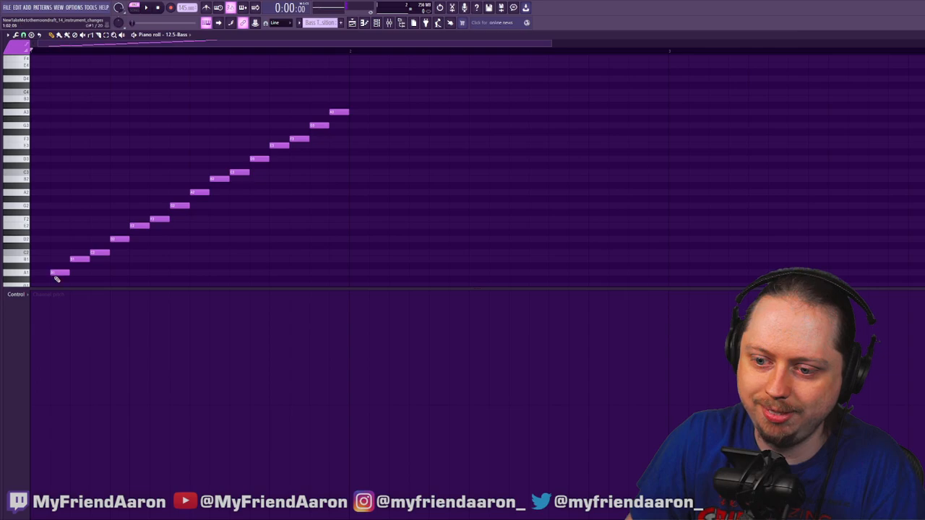
{"action": "scroll", "coordinate": [42, 269], "scroll_direction": "down", "scroll_amount": 1}
{"action": "left_click", "coordinate": [33, 266]}
Play the Bass Transition pattern alone, and in the playlist play the arrangement from about bar 8
{"action": "key", "text": "space"}
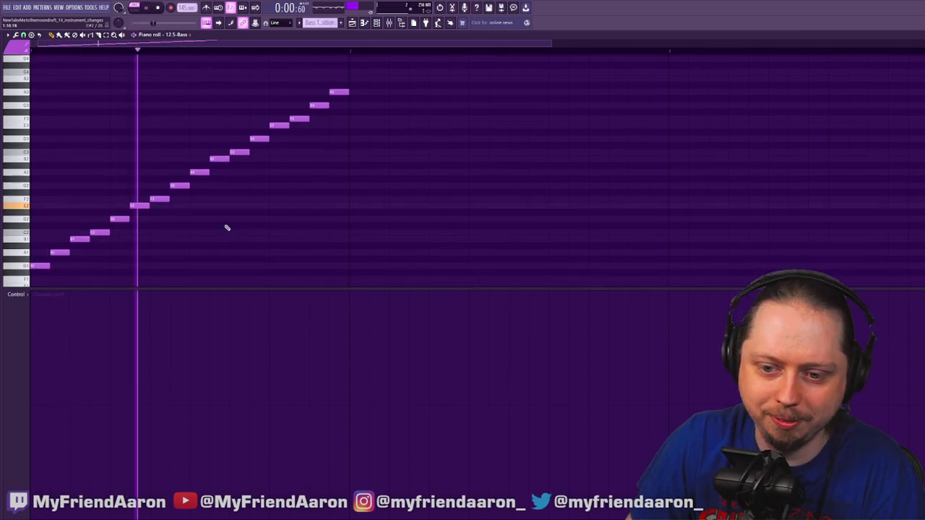
{"action": "key", "text": "space"}
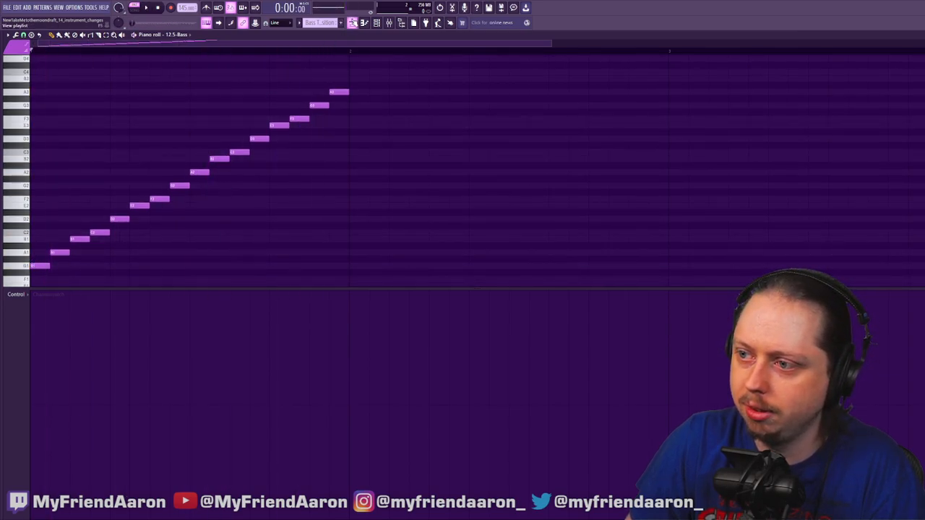
{"action": "key", "text": "F5"}
{"action": "left_click", "coordinate": [177, 53]}
{"action": "key", "text": "space"}
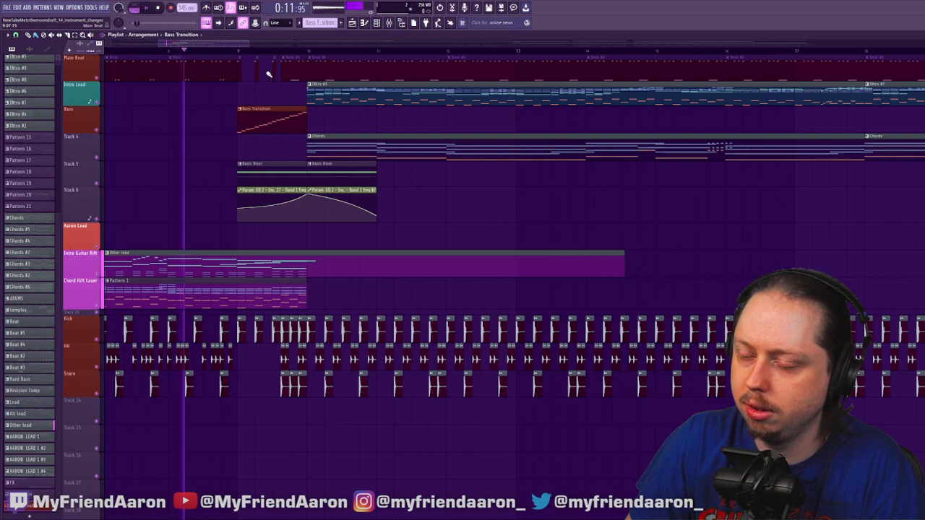
{"action": "key", "text": "space"}
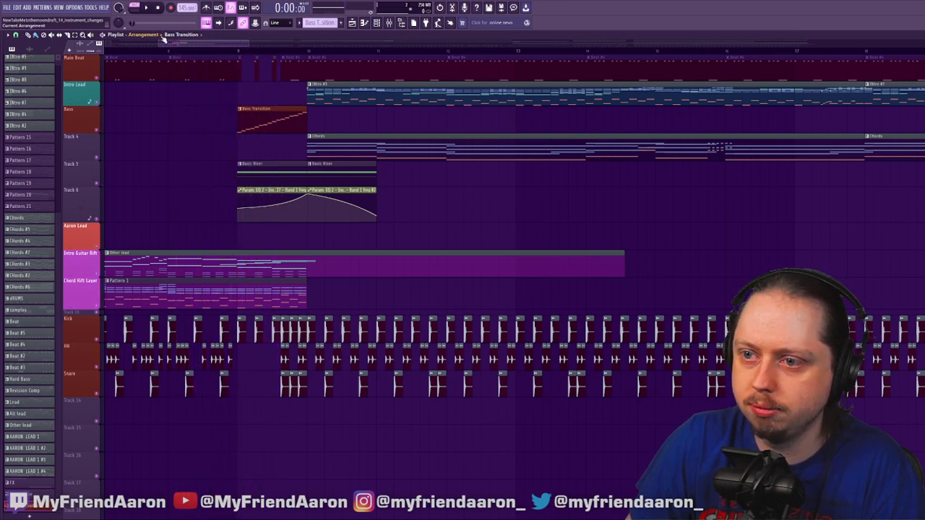
Check the Bass Transition channels in the channel rack and replay the arrangement from shortly after bar 8
{"action": "left_click", "coordinate": [377, 23]}
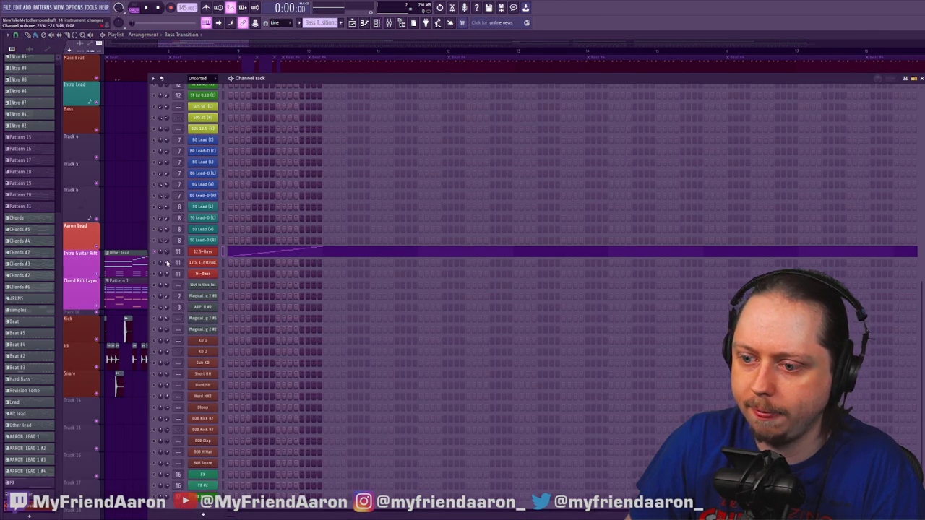
{"action": "left_click", "coordinate": [241, 55]}
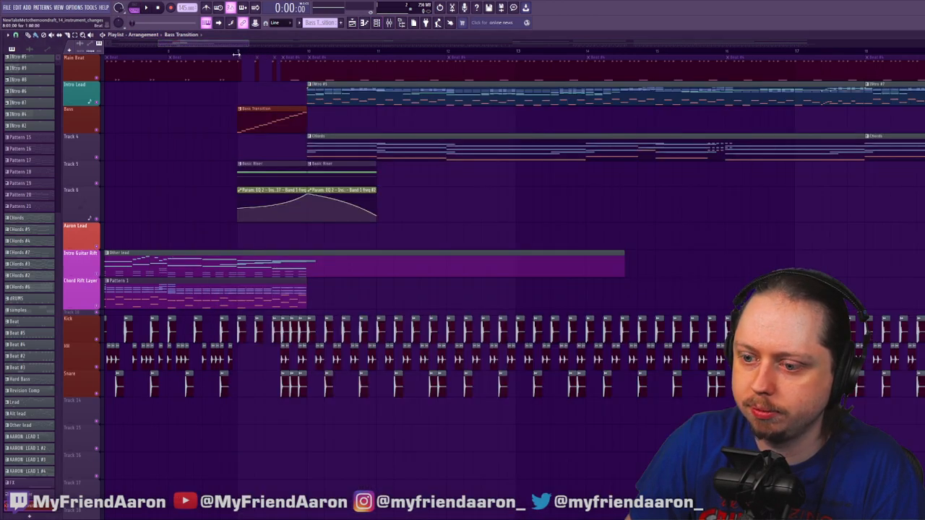
{"action": "left_click", "coordinate": [185, 55]}
{"action": "key", "text": "space"}
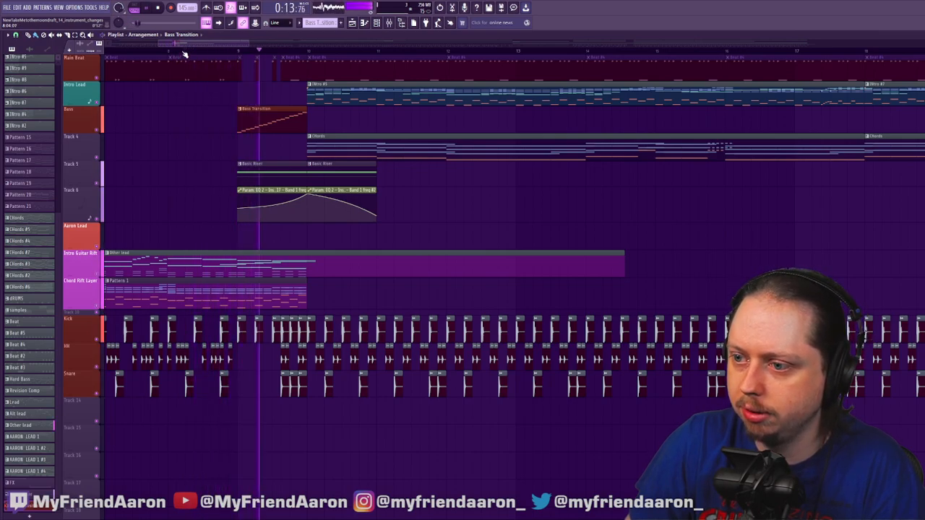
{"action": "key", "text": "space"}
Open Pattern 1 from the Chord Rift Layer track and examine its 12.5-Bass notes before returning to the playlist
{"action": "mouse_move", "coordinate": [225, 44]}
{"action": "left_mouse_down"}
{"action": "mouse_move", "coordinate": [316, 56]}
{"action": "mouse_move", "coordinate": [235, 59]}
{"action": "left_mouse_up"}
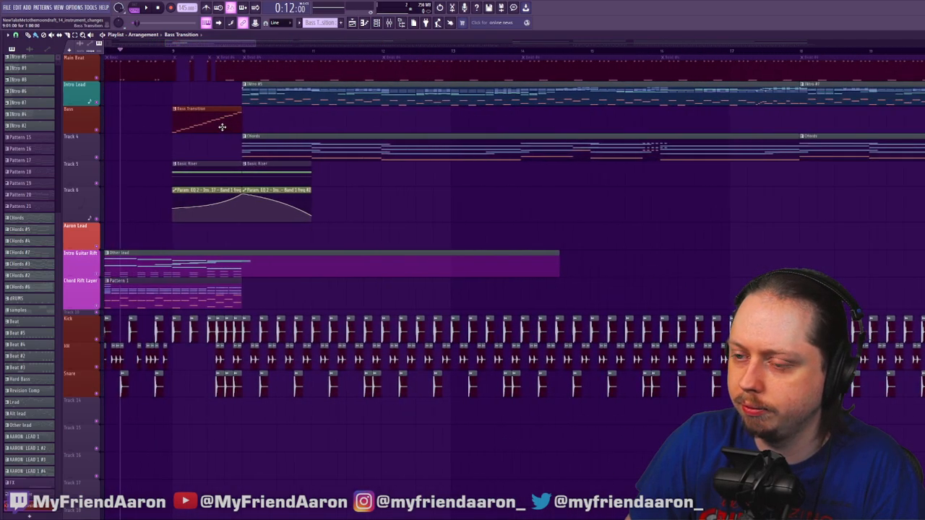
{"action": "double_click", "coordinate": [190, 300]}
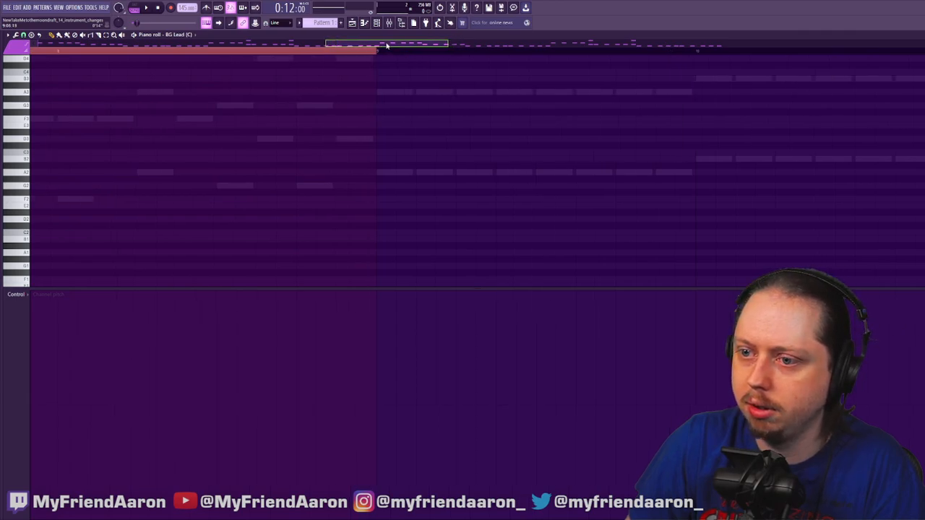
{"action": "left_click_drag", "start_coordinate": [395, 45], "coordinate": [286, 44]}
{"action": "scroll", "coordinate": [181, 38], "scroll_direction": "down", "scroll_amount": 3}
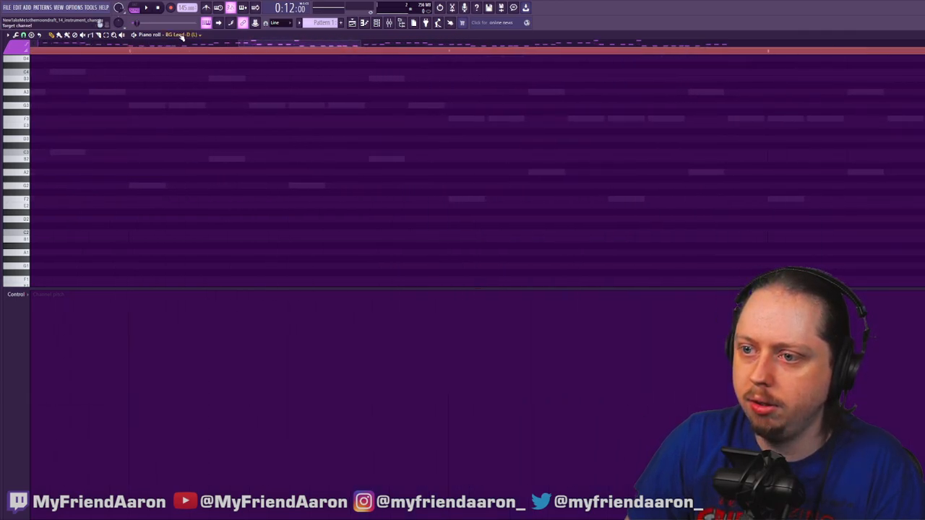
{"action": "scroll", "coordinate": [183, 37], "scroll_direction": "down", "scroll_amount": 2}
{"action": "scroll", "coordinate": [318, 137], "scroll_direction": "down", "scroll_amount": 6}
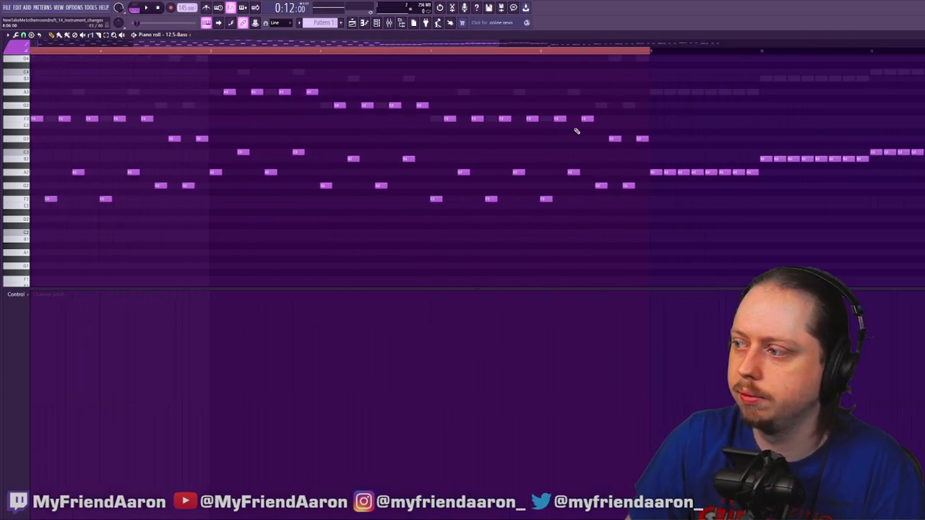
{"action": "key", "text": "F5"}
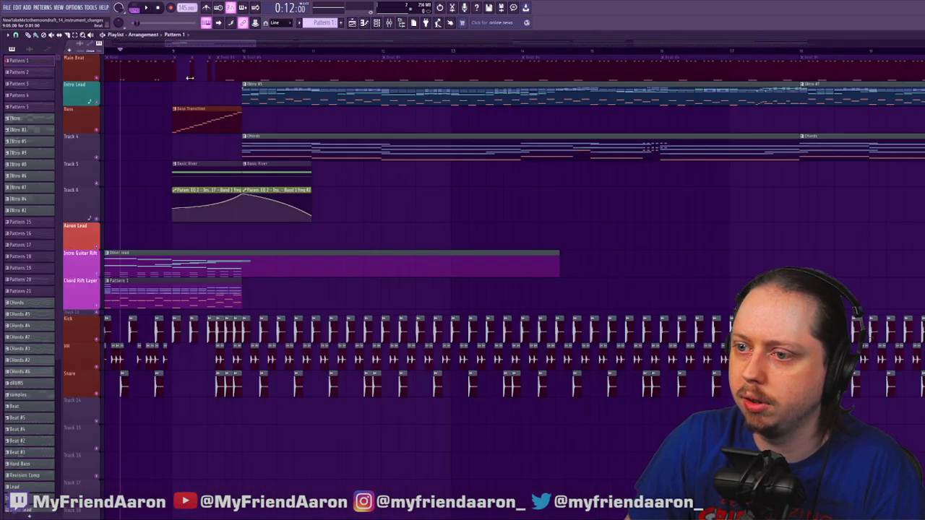
Select bar 9 in the playlist and examine the BG Lead and 12.5-Bass notes of Pattern 1 in the piano roll
{"action": "left_click_drag", "start_coordinate": [174, 55], "coordinate": [243, 57]}
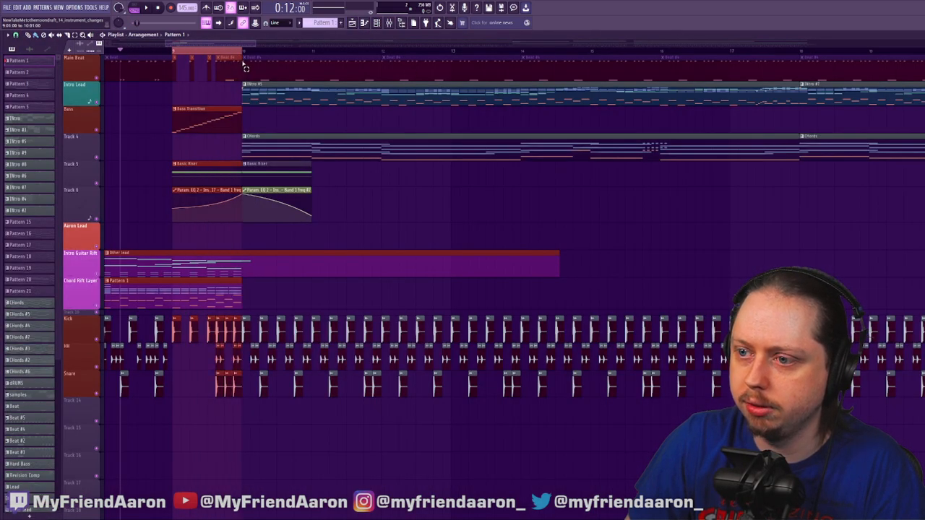
{"action": "double_click", "coordinate": [189, 299]}
{"action": "scroll", "coordinate": [204, 114], "scroll_direction": "up", "scroll_amount": 3}
{"action": "left_click_drag", "start_coordinate": [368, 44], "coordinate": [180, 50]}
{"action": "scroll", "coordinate": [328, 168], "scroll_direction": "up", "scroll_amount": 3}
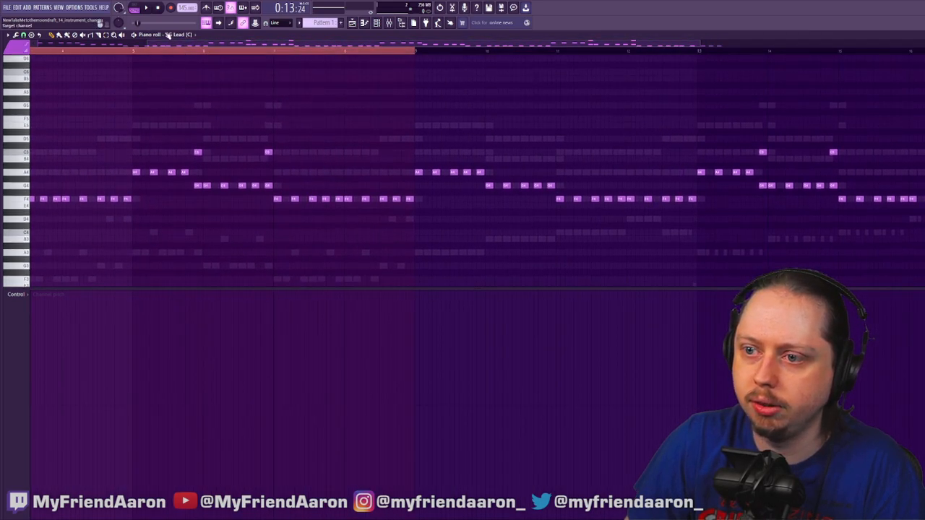
{"action": "scroll", "coordinate": [187, 36], "scroll_direction": "down", "scroll_amount": 4}
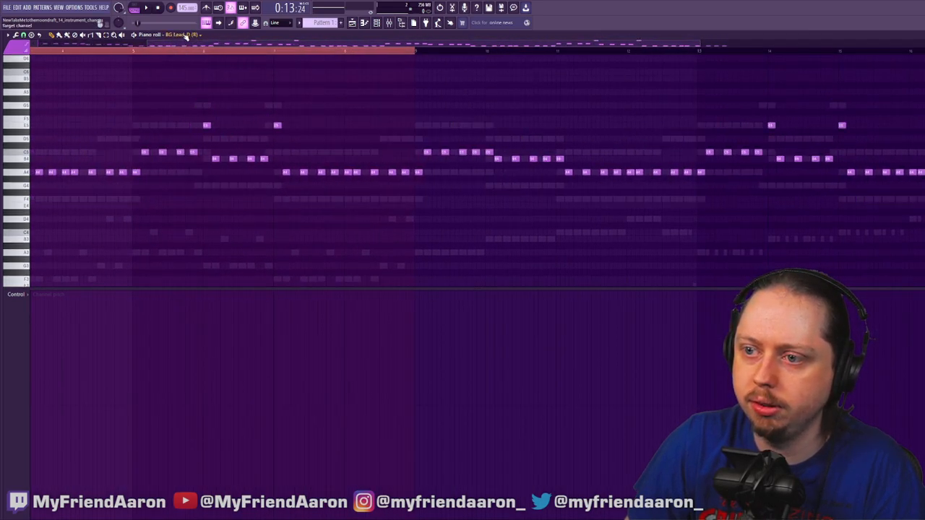
{"action": "scroll", "coordinate": [186, 36], "scroll_direction": "down", "scroll_amount": 1}
{"action": "scroll", "coordinate": [186, 36], "scroll_direction": "up", "scroll_amount": 1}
{"action": "scroll", "coordinate": [344, 203], "scroll_direction": "down", "scroll_amount": 5}
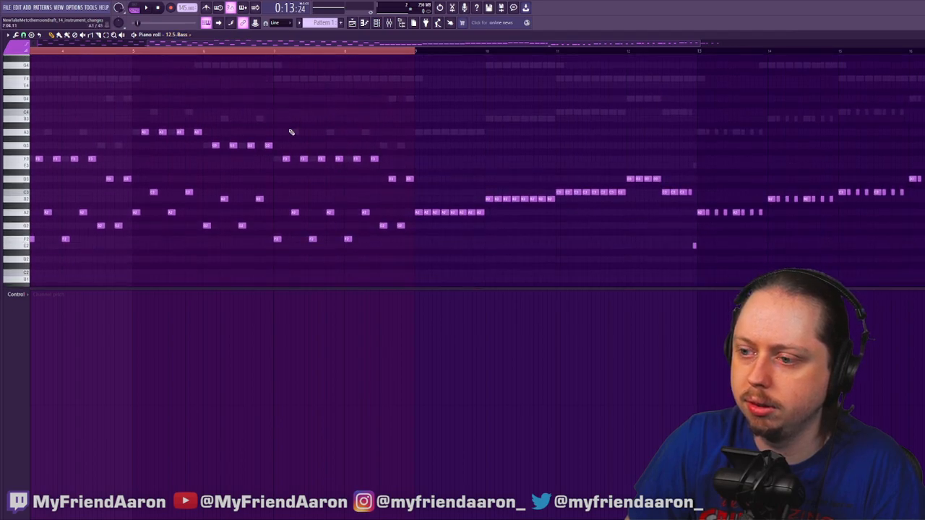
Create a new empty pattern and delete the Bass Transition clip from the Bass track
{"action": "left_click", "coordinate": [341, 22]}
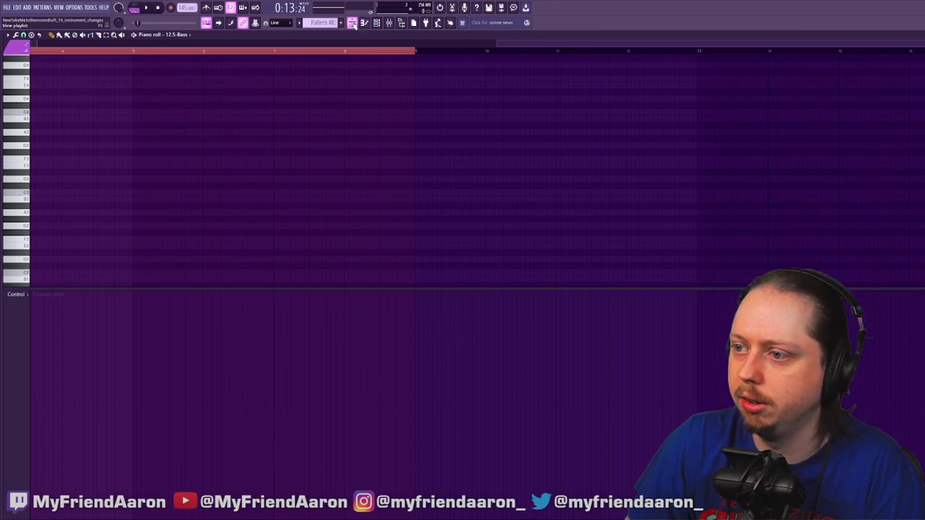
{"action": "left_click", "coordinate": [352, 22]}
{"action": "right_click", "coordinate": [181, 121]}
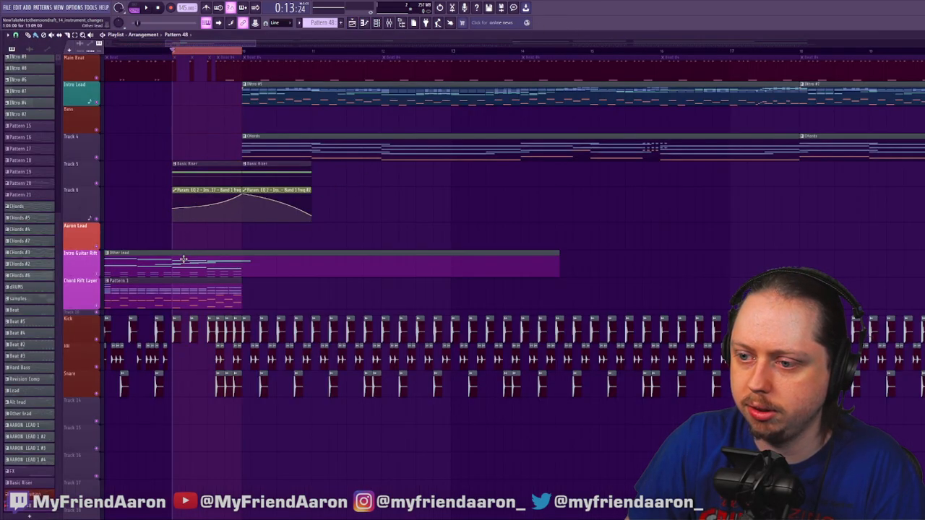
Open the BG Lead (C) notes of Pattern 1 and play the selected bar 9 range
{"action": "double_click", "coordinate": [192, 299]}
{"action": "key", "text": "space"}
{"action": "scroll", "coordinate": [204, 190], "scroll_direction": "up", "scroll_amount": 5}
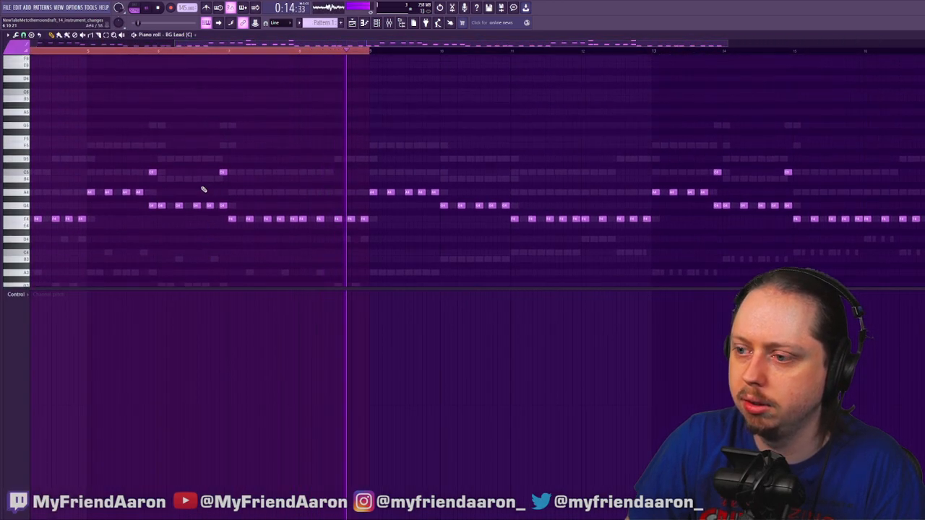
{"action": "key", "text": "space"}
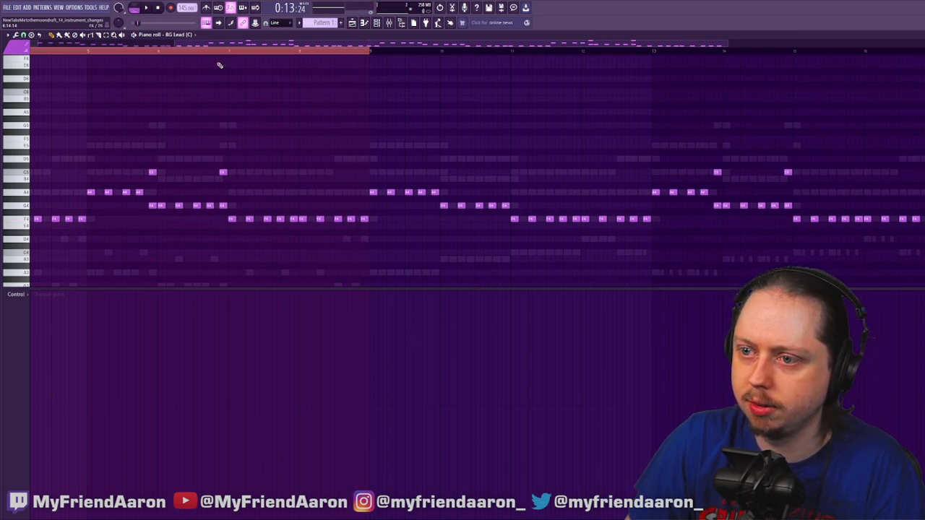
Examine Pattern 1's BG Lead, 12.5-Bass and Tri-Bass notes, and play the selected range with the 12.5-Bass notes shown
{"action": "scroll", "coordinate": [195, 37], "scroll_direction": "up", "scroll_amount": 2}
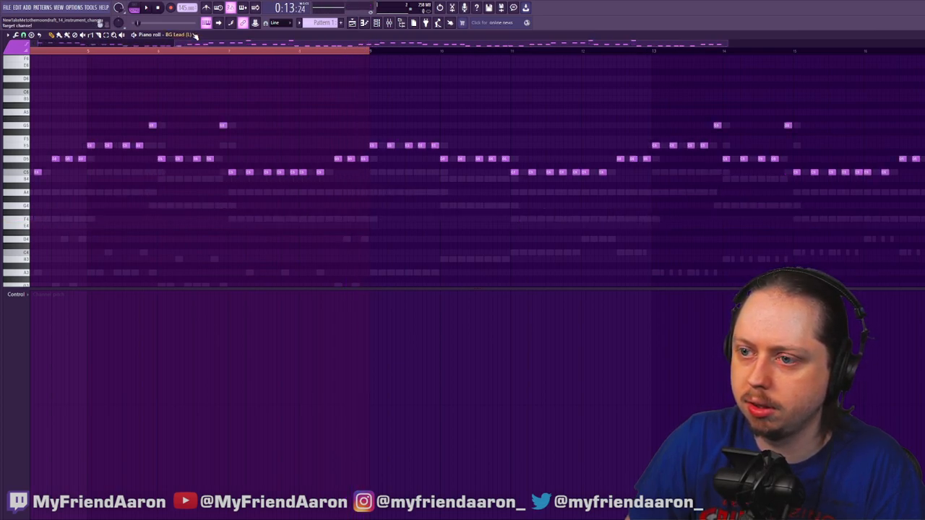
{"action": "scroll", "coordinate": [195, 36], "scroll_direction": "up", "scroll_amount": 3}
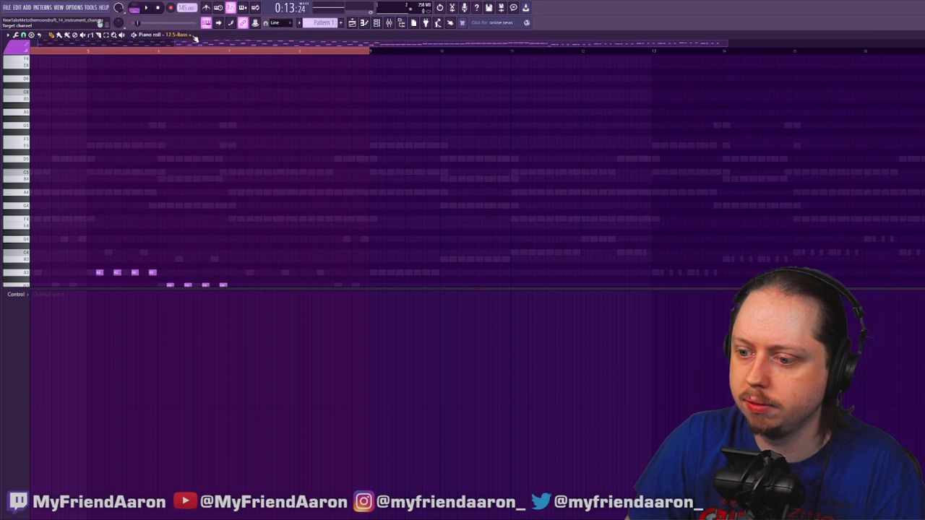
{"action": "scroll", "coordinate": [195, 37], "scroll_direction": "up", "scroll_amount": 1}
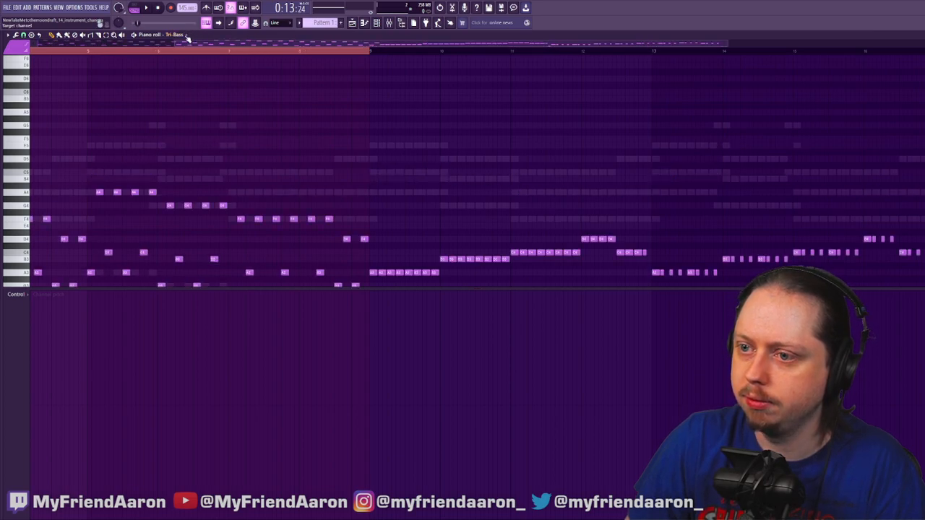
{"action": "scroll", "coordinate": [186, 37], "scroll_direction": "up", "scroll_amount": 1}
{"action": "scroll", "coordinate": [186, 38], "scroll_direction": "down", "scroll_amount": 2}
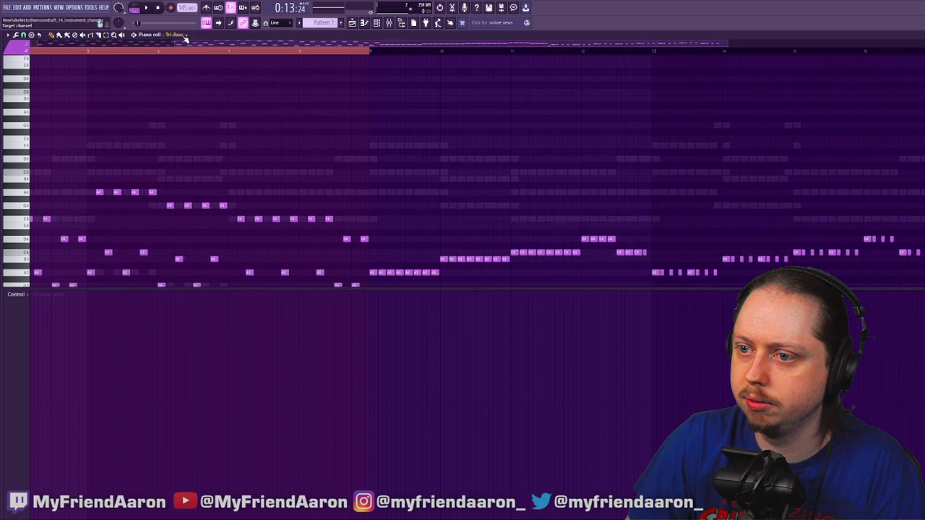
{"action": "scroll", "coordinate": [309, 180], "scroll_direction": "down", "scroll_amount": 1}
{"action": "scroll", "coordinate": [311, 185], "scroll_direction": "down", "scroll_amount": 4}
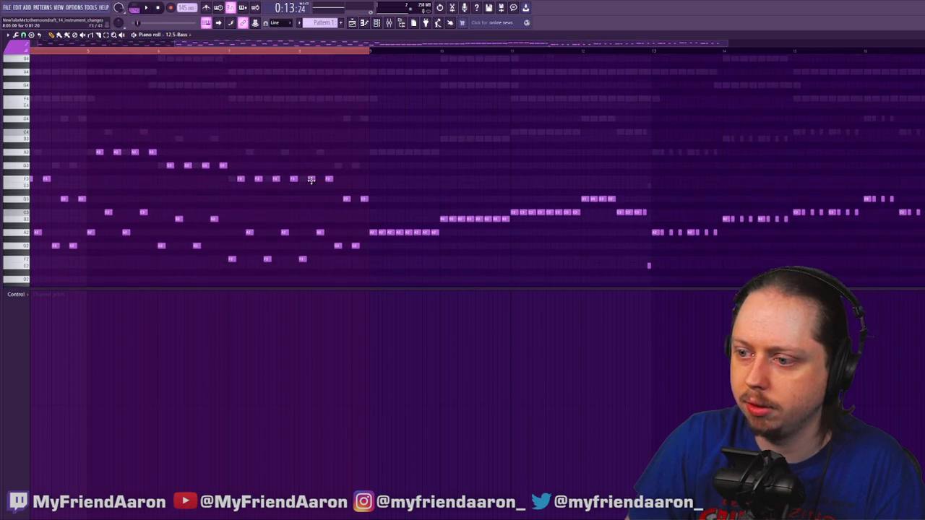
{"action": "key", "text": "space"}
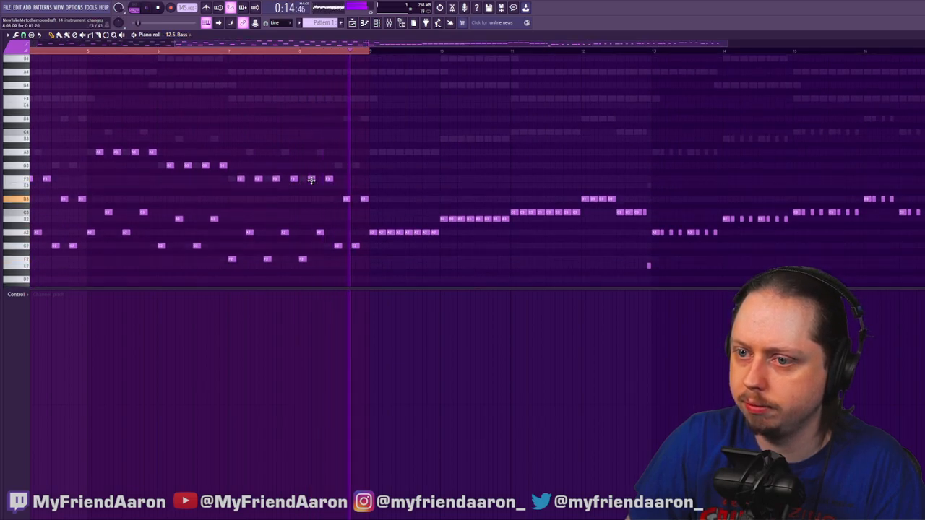
Delete the 12.5-Bass and Tri-Bass notes in bar 8 of Pattern 1 and play the range
{"action": "key", "text": "space"}
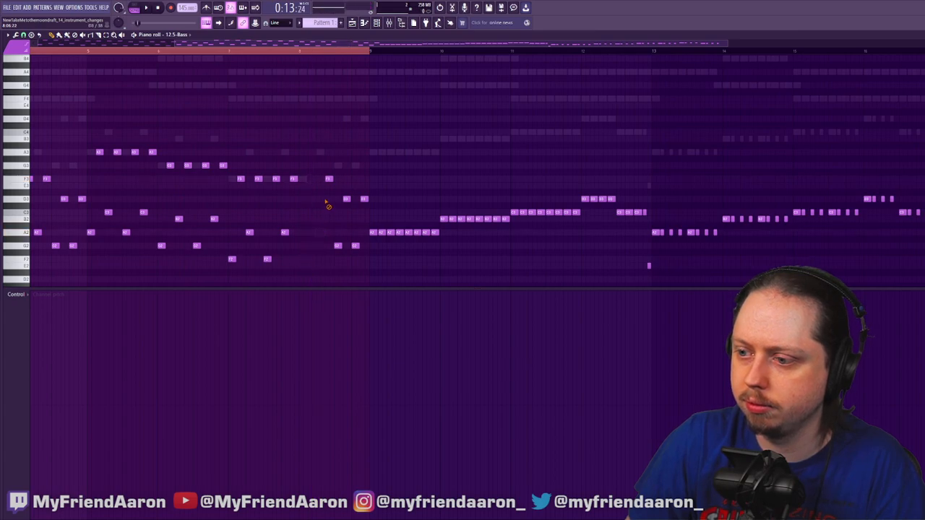
{"action": "key", "text": "space"}
{"action": "key", "text": "space"}
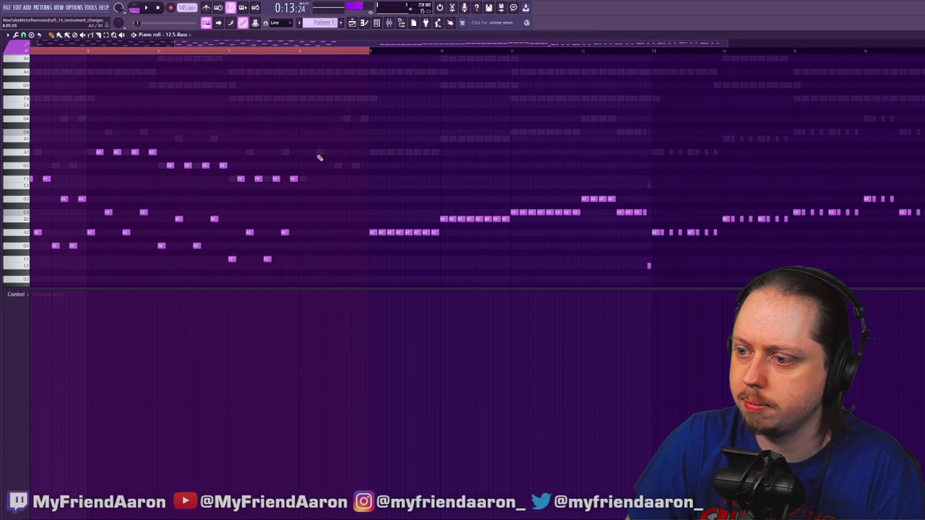
{"action": "double_click", "coordinate": [319, 154]}
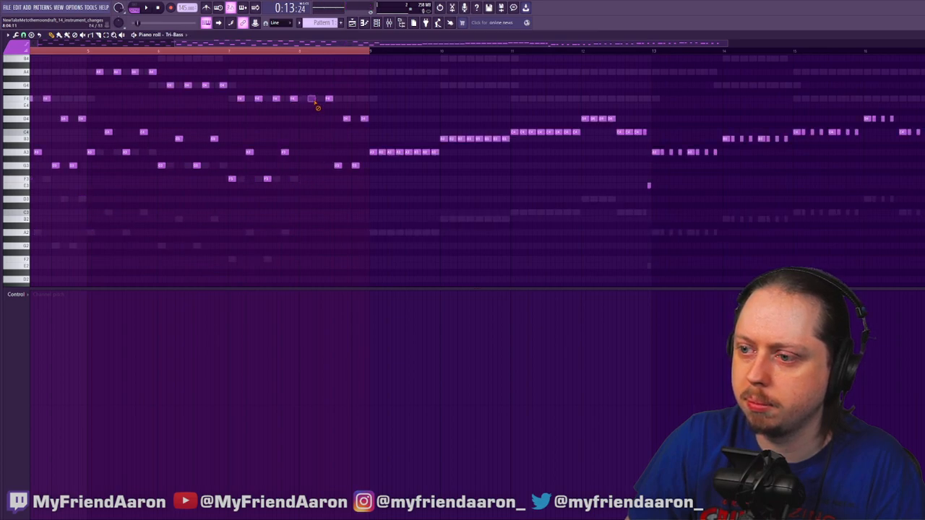
{"action": "key", "text": "space"}
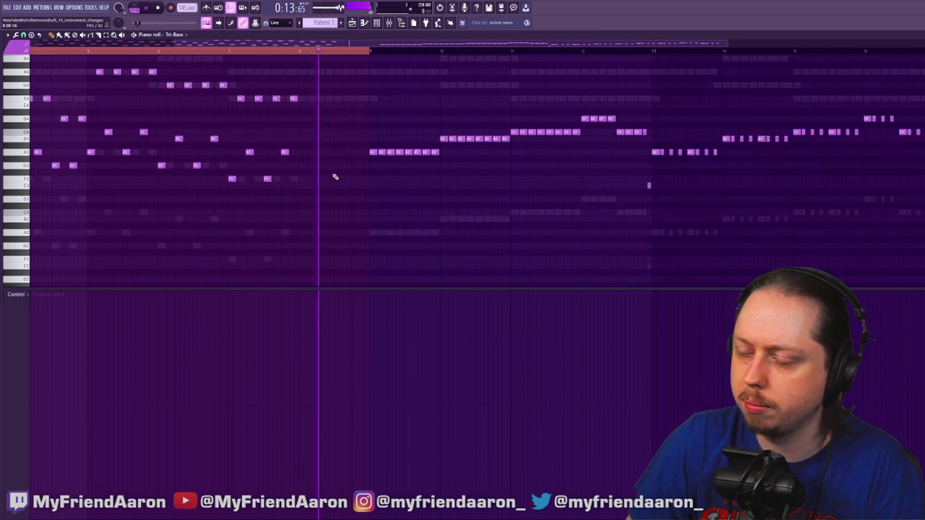
Play Pattern 1's Tri-Bass notes from bar 5 and return to the playlist
{"action": "left_click", "coordinate": [134, 52]}
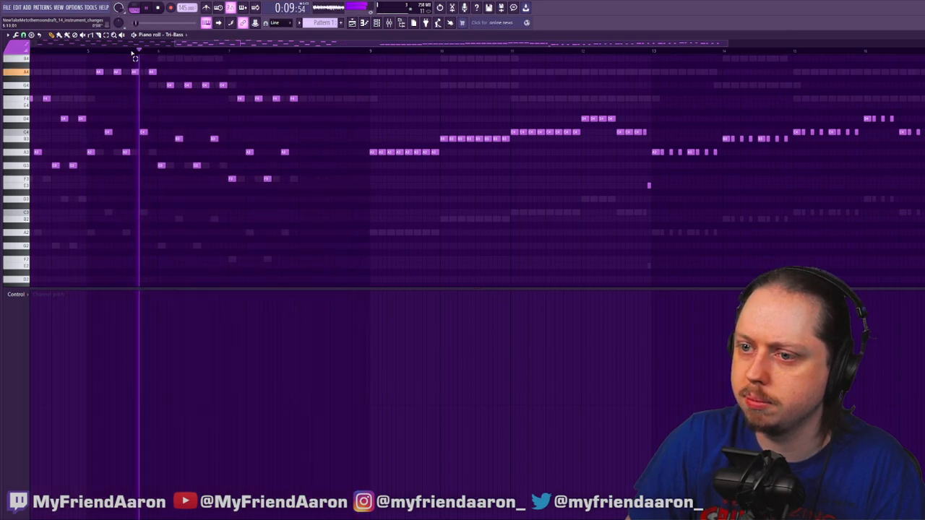
{"action": "scroll", "coordinate": [329, 91], "scroll_direction": "up", "scroll_amount": 1}
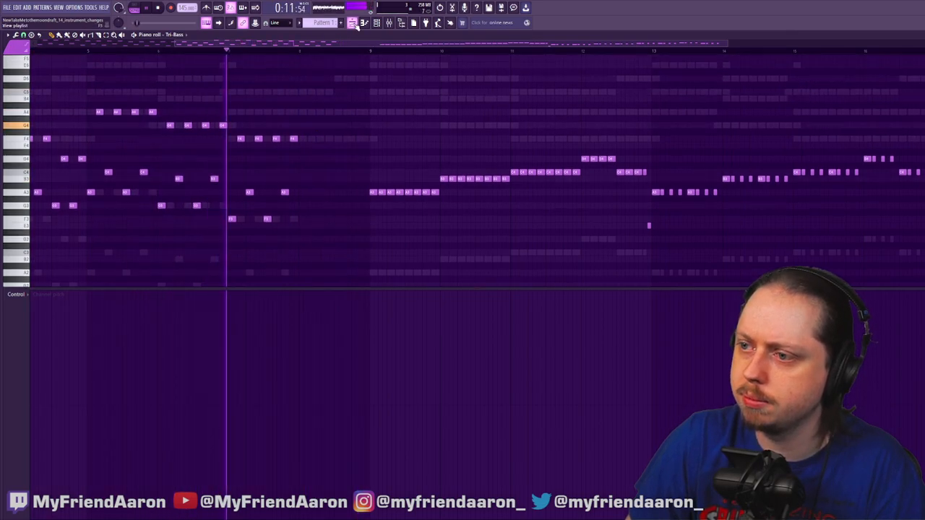
{"action": "left_click", "coordinate": [352, 22]}
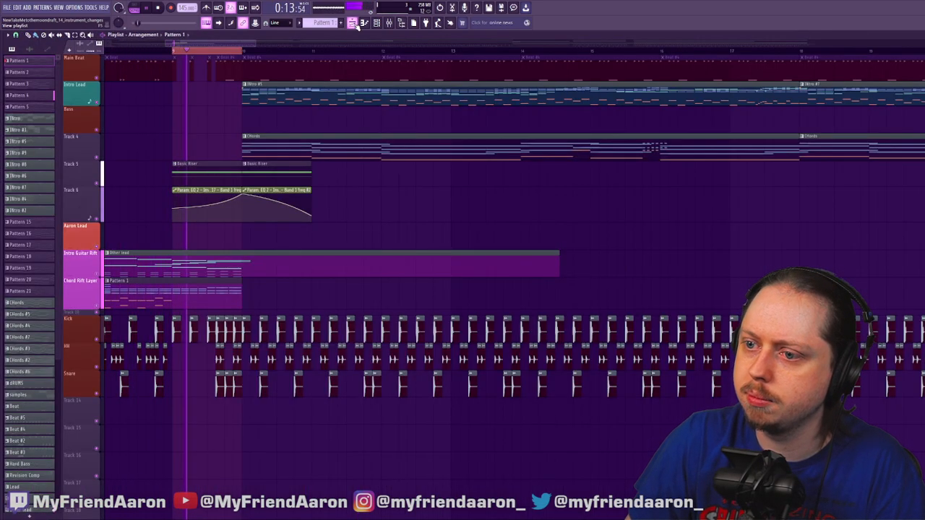
Open Pattern 1 from the Chord Rift Layer track, examine its BG Lead (C) notes and return to the playlist
{"action": "double_click", "coordinate": [201, 301]}
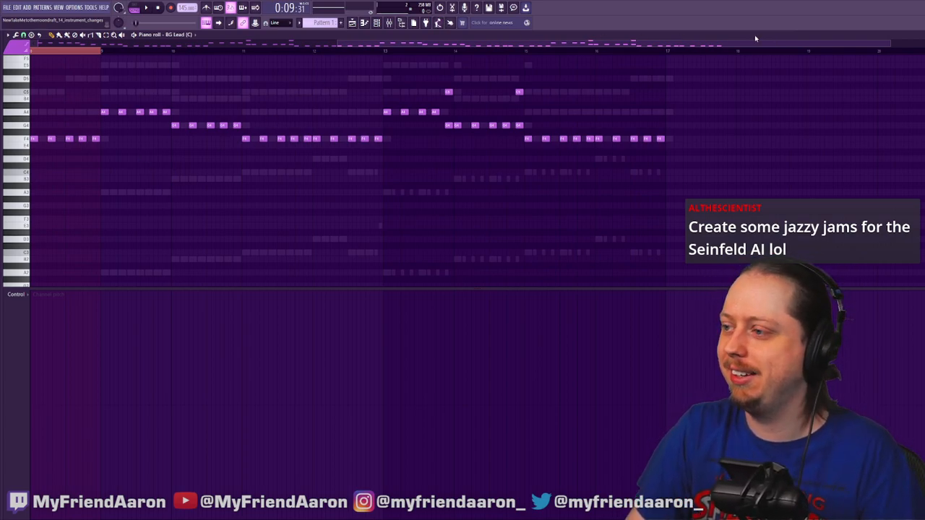
{"action": "left_click_drag", "start_coordinate": [705, 44], "coordinate": [570, 53]}
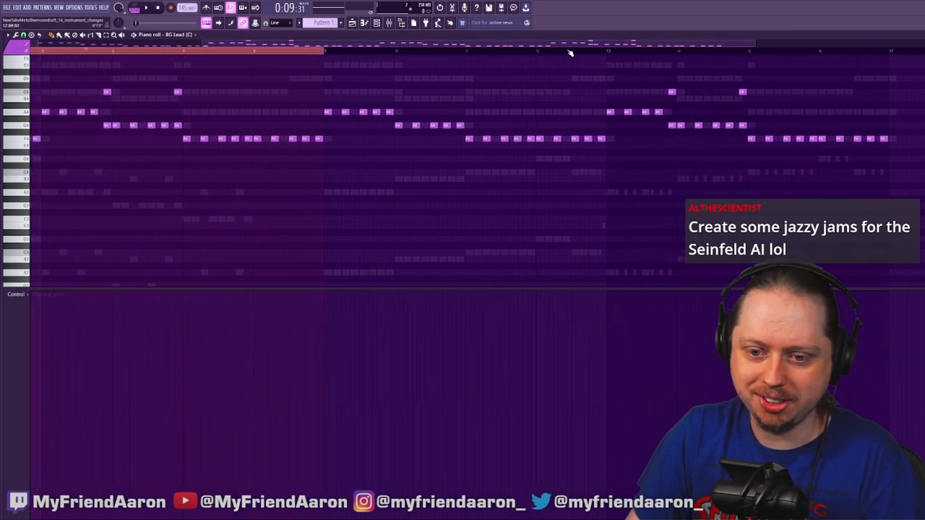
{"action": "left_click_drag", "start_coordinate": [752, 47], "coordinate": [823, 51]}
{"action": "scroll", "coordinate": [427, 139], "scroll_direction": "up", "scroll_amount": 3}
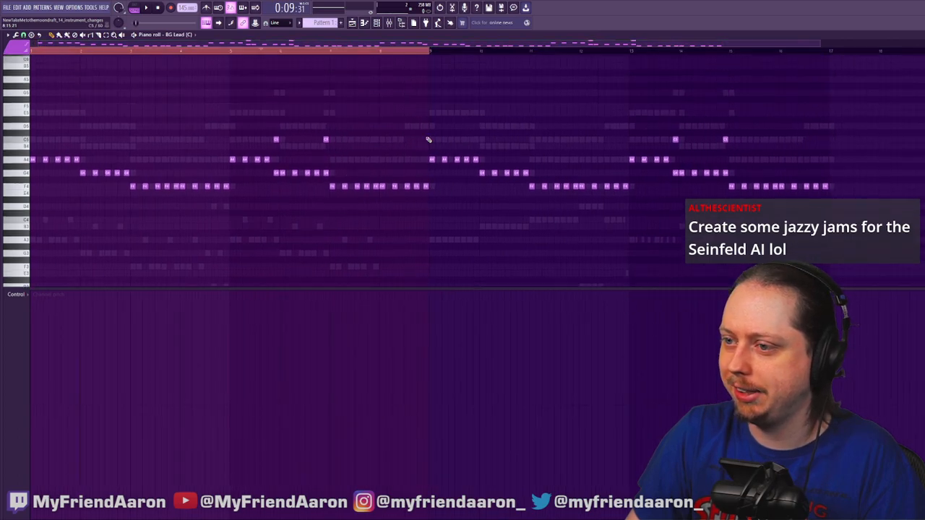
{"action": "left_click", "coordinate": [361, 24]}
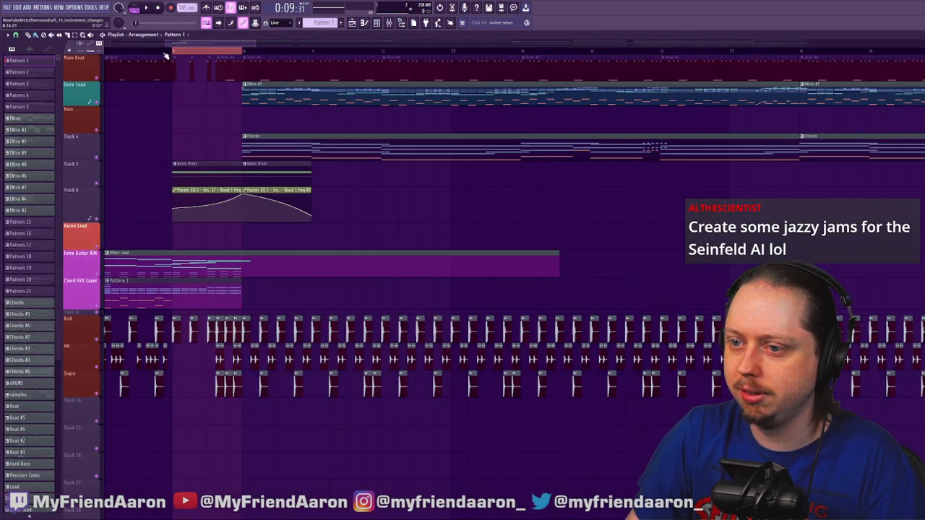
Play the selected bar 9 in the playlist and reopen Pattern 1 in the piano roll
{"action": "key", "text": "space"}
{"action": "key", "text": "space"}
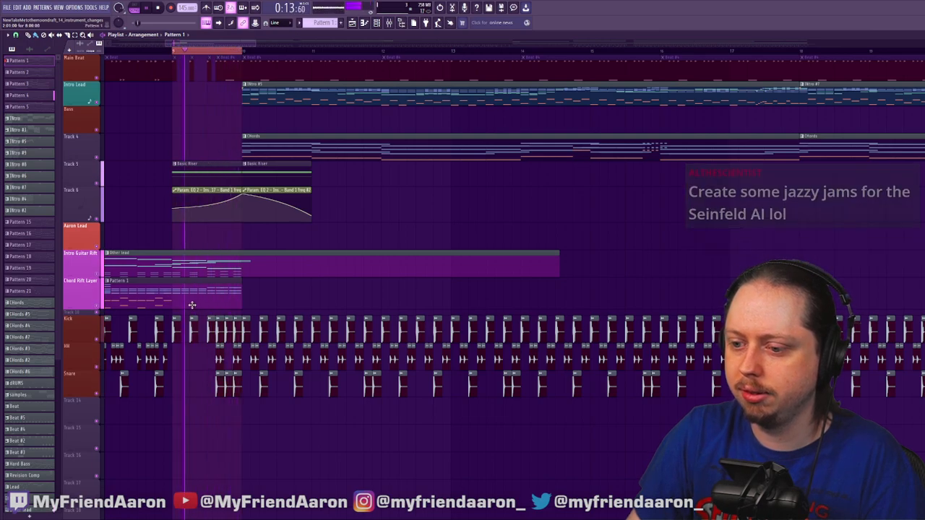
{"action": "double_click", "coordinate": [192, 304]}
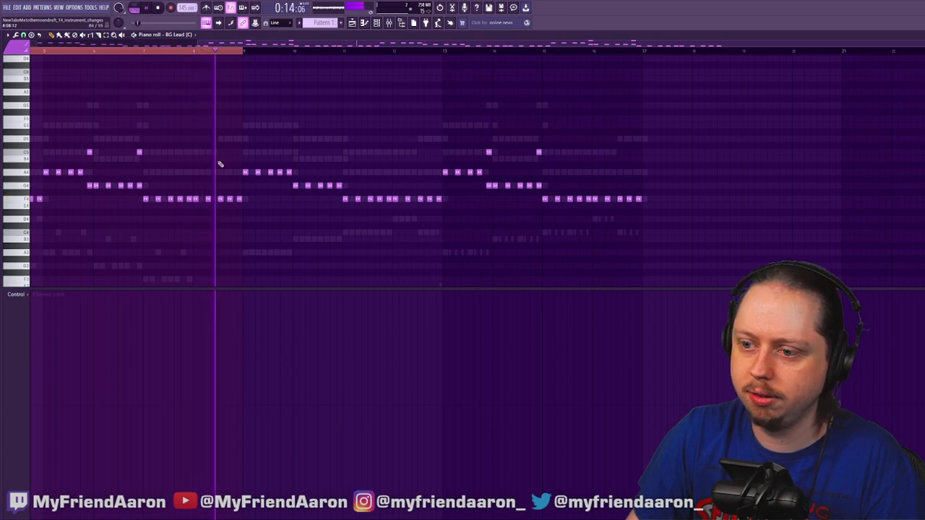
{"action": "key", "text": "space"}
Draw eight short A3 notes across bar 8 of the 12.5-Bass and four short A2 notes in its second half
{"action": "scroll", "coordinate": [176, 37], "scroll_direction": "down", "scroll_amount": 5}
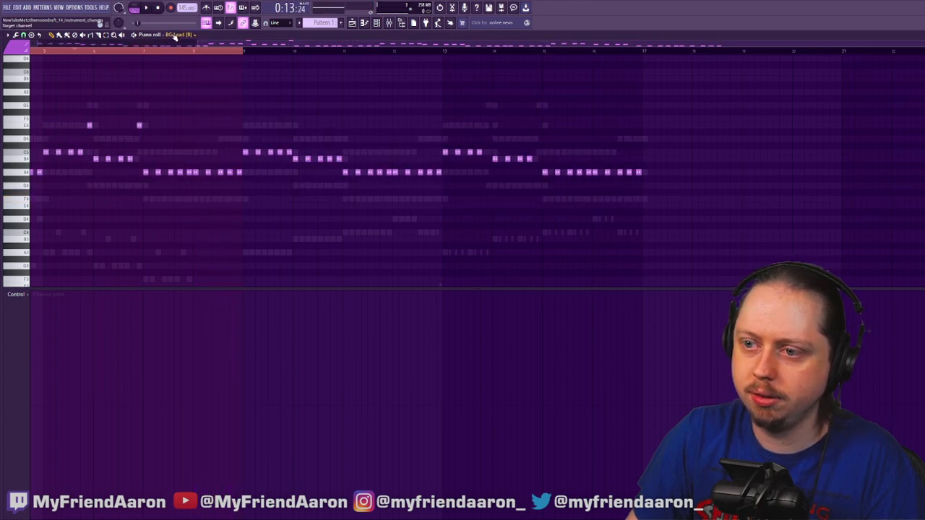
{"action": "scroll", "coordinate": [176, 36], "scroll_direction": "down", "scroll_amount": 2}
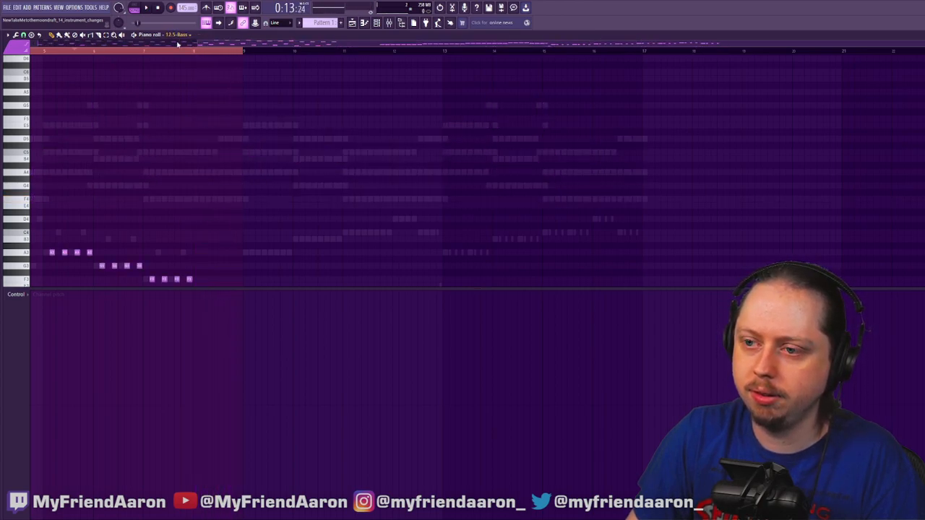
{"action": "scroll", "coordinate": [182, 37], "scroll_direction": "down", "scroll_amount": 1}
{"action": "scroll", "coordinate": [182, 37], "scroll_direction": "up", "scroll_amount": 1}
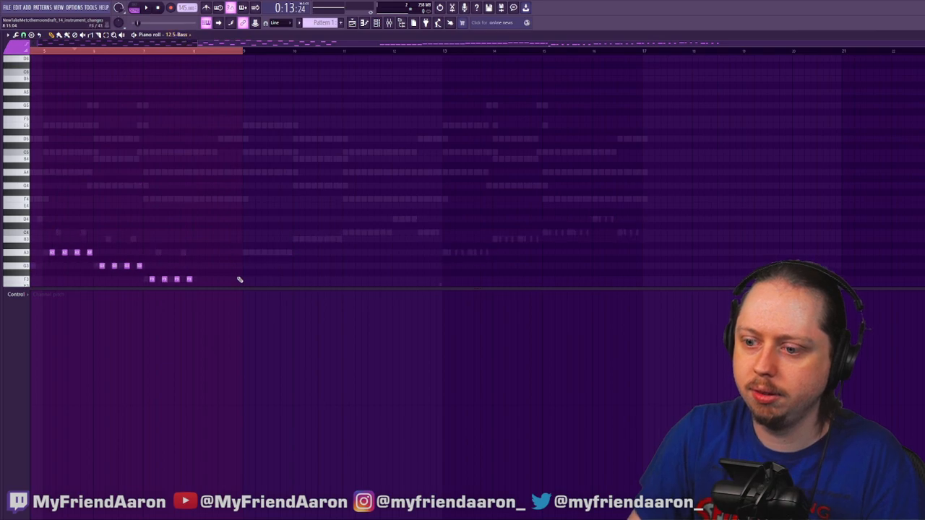
{"action": "scroll", "coordinate": [221, 237], "scroll_direction": "down", "scroll_amount": 7}
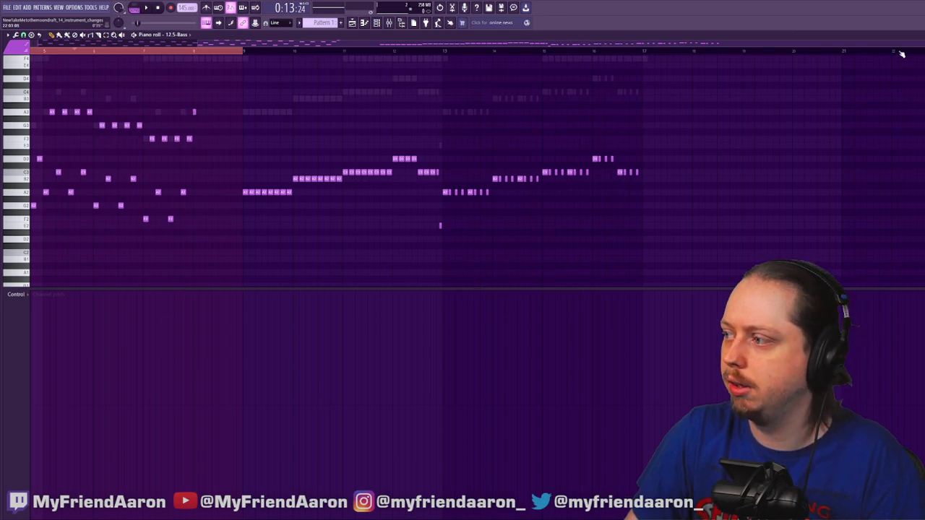
{"action": "left_click_drag", "start_coordinate": [921, 43], "coordinate": [462, 51]}
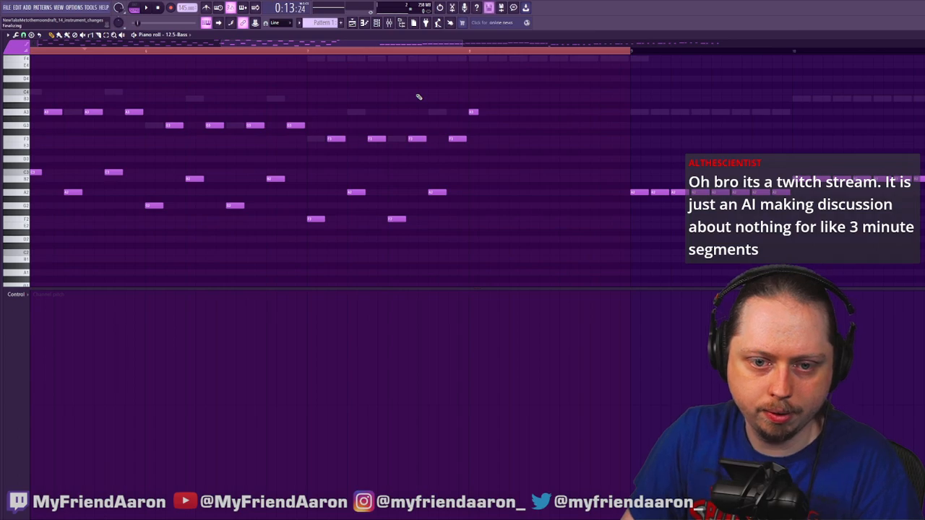
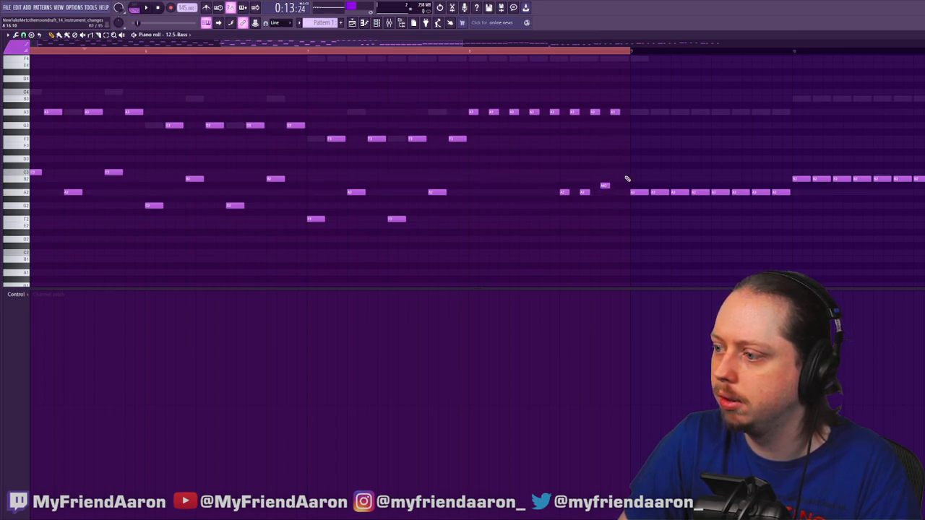
{"action": "key", "text": "space"}
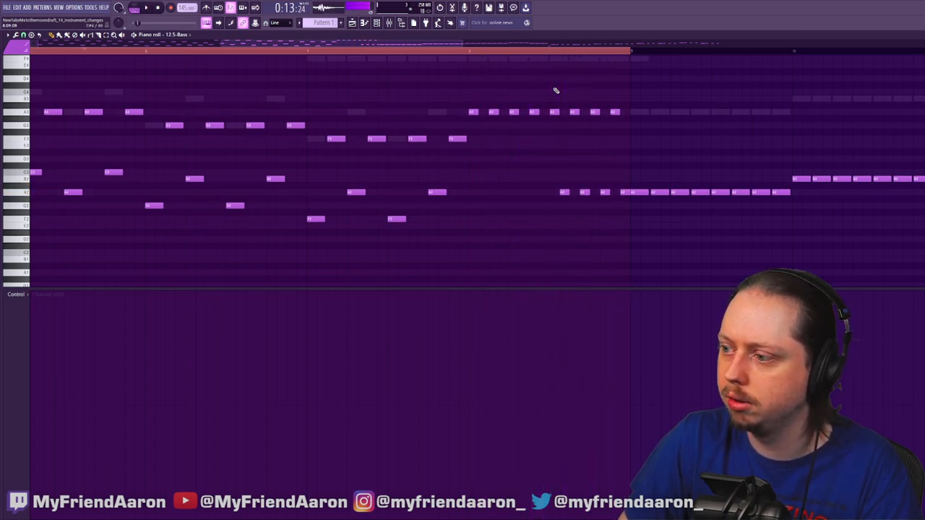
Fill the first half of bar 8 in the Tri-Bass channel with two quarter-note F4 notes and play them
{"action": "scroll", "coordinate": [506, 152], "scroll_direction": "up", "scroll_amount": 2}
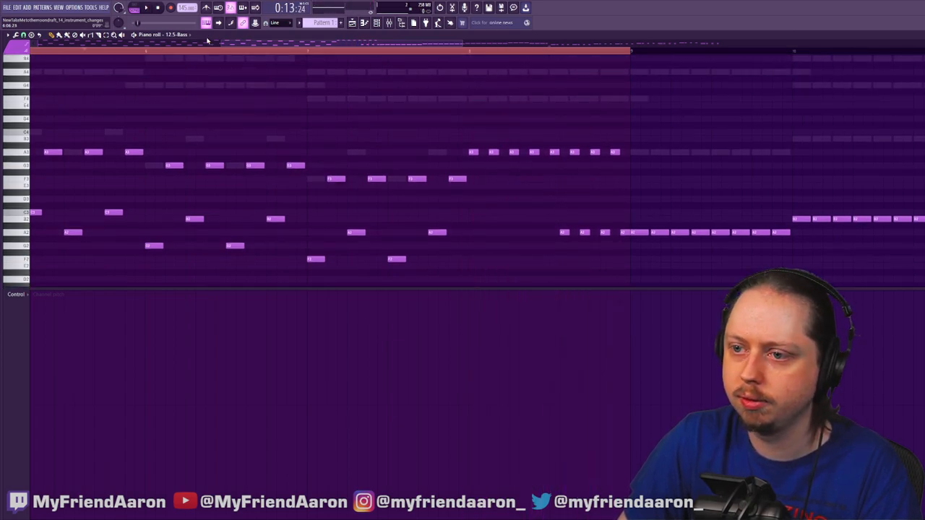
{"action": "scroll", "coordinate": [190, 39], "scroll_direction": "up", "scroll_amount": 1}
{"action": "scroll", "coordinate": [184, 36], "scroll_direction": "up", "scroll_amount": 3}
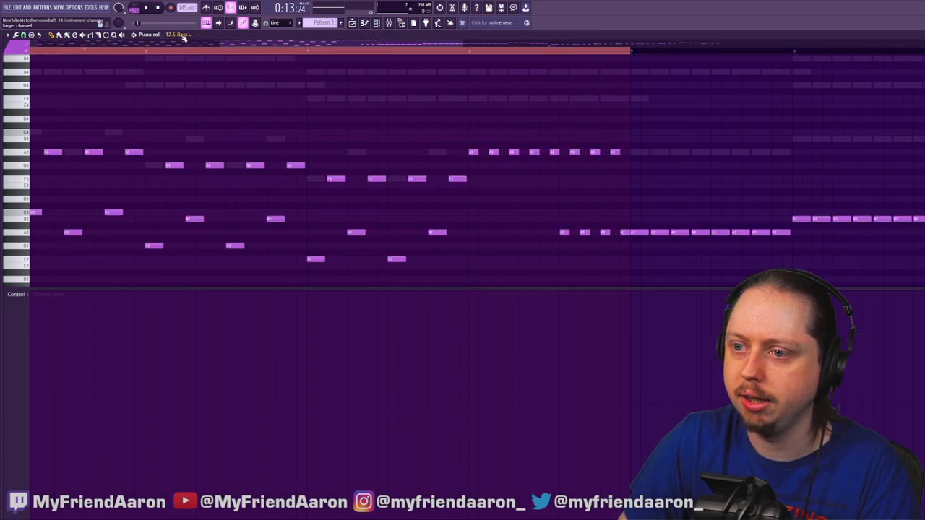
{"action": "scroll", "coordinate": [485, 140], "scroll_direction": "up", "scroll_amount": 2}
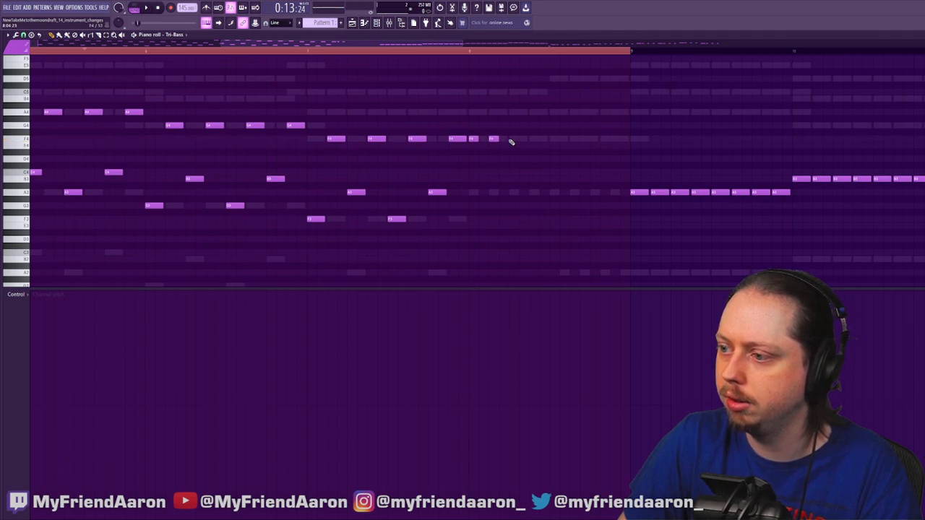
{"action": "left_click_drag", "start_coordinate": [516, 138], "coordinate": [614, 147]}
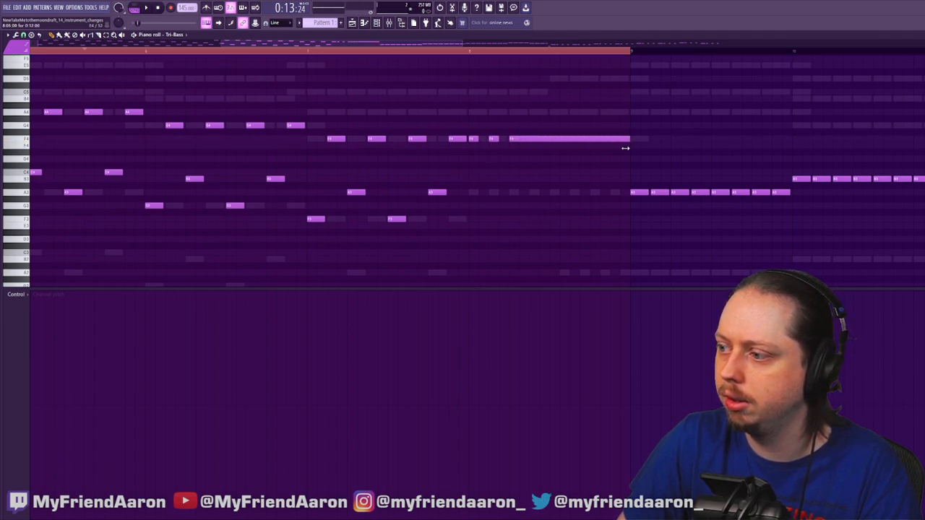
{"action": "right_click", "coordinate": [493, 139]}
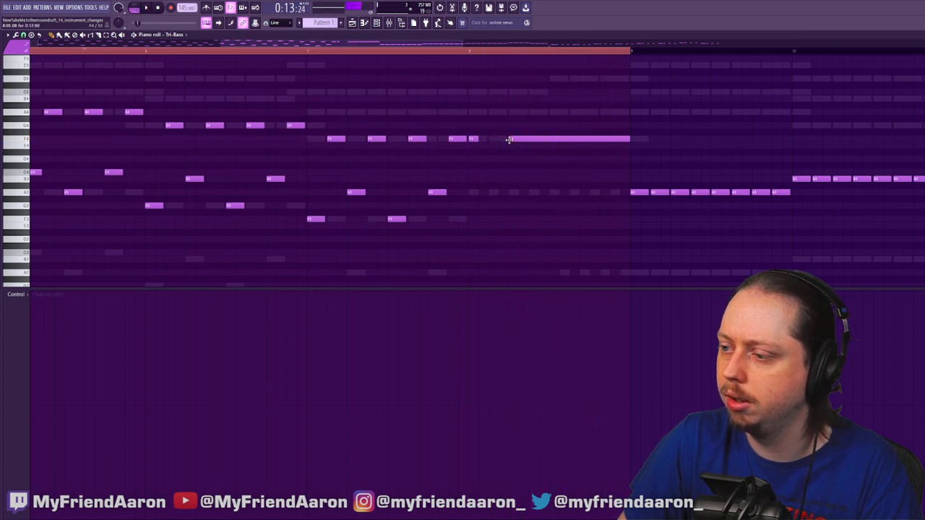
{"action": "left_click_drag", "start_coordinate": [631, 138], "coordinate": [551, 147]}
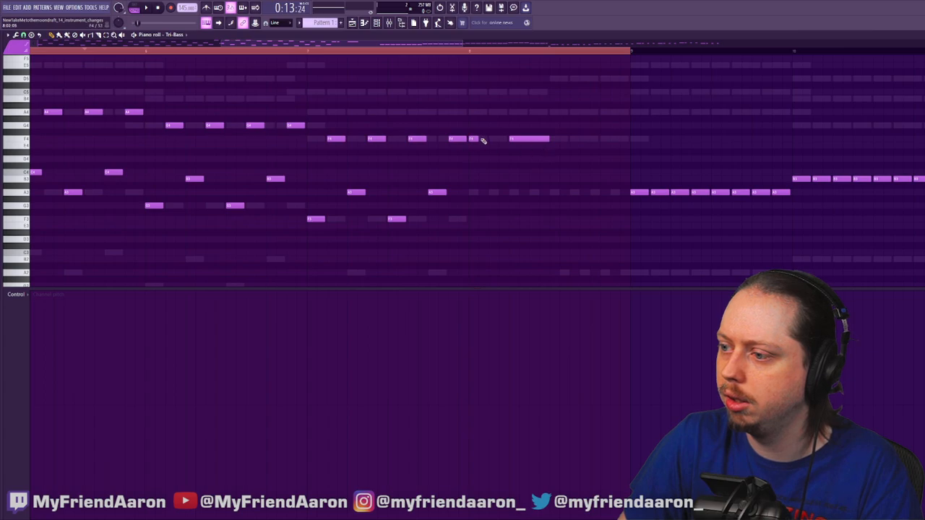
{"action": "key", "text": "space"}
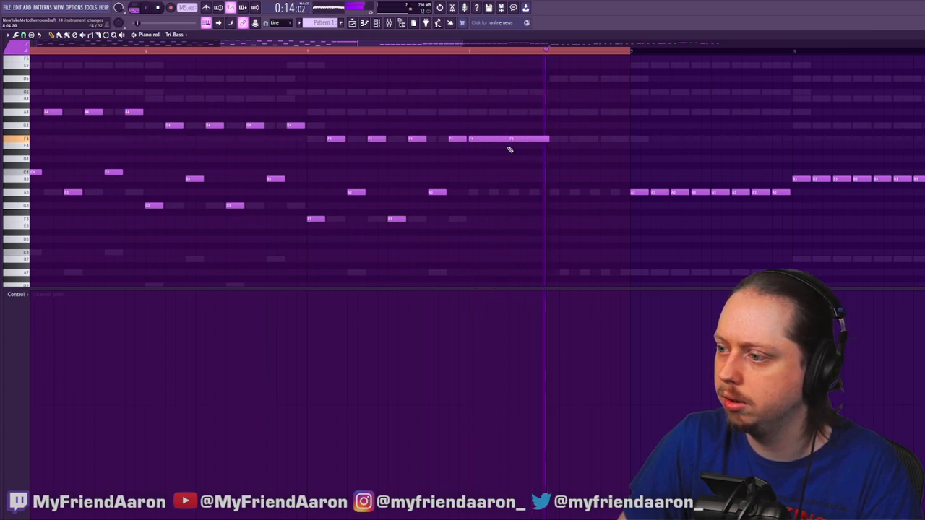
Add a half-bar A4 note filling the second half of bar 8 in the Tri-Bass channel and play the result
{"action": "left_click", "coordinate": [553, 140]}
{"action": "key", "text": "space"}
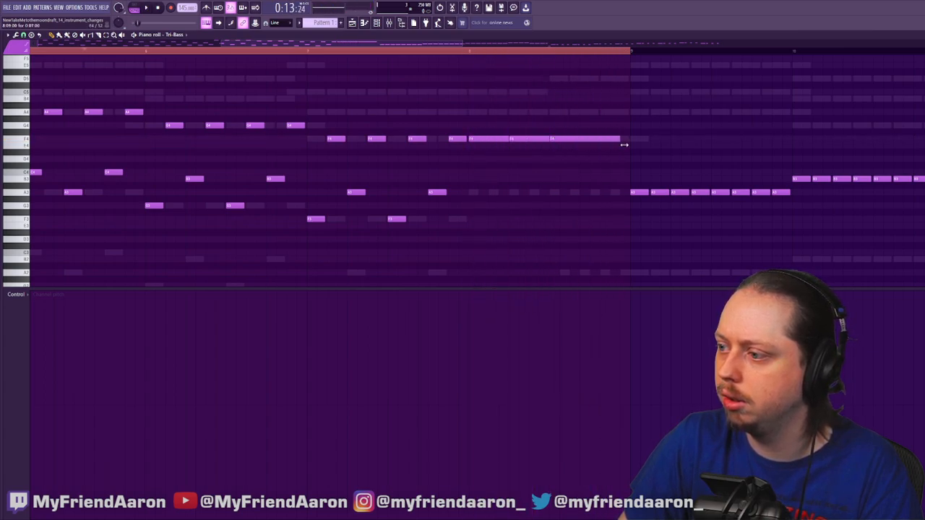
{"action": "left_click_drag", "start_coordinate": [608, 138], "coordinate": [606, 114]}
{"action": "key", "text": "space"}
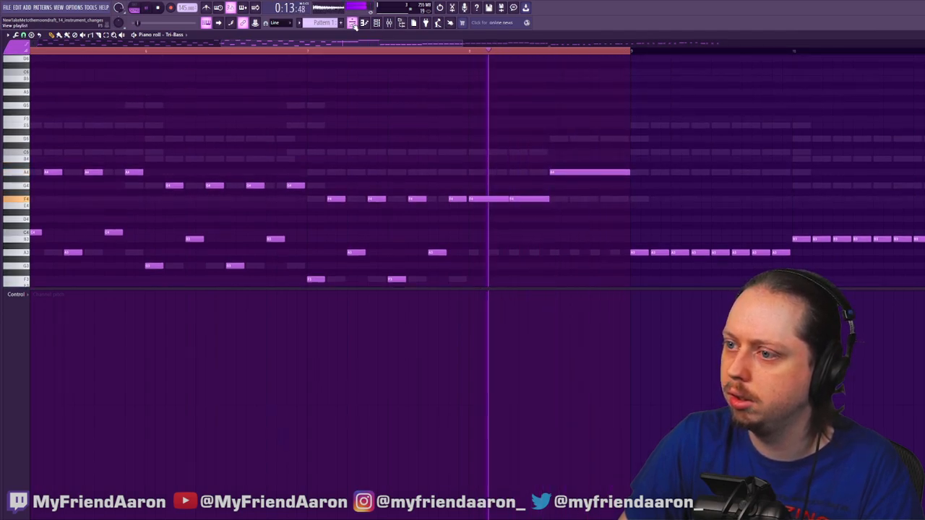
Return to the playlist, clear the bar 9 time selection and play through the transition into Intro #5 from several earlier positions
{"action": "left_click", "coordinate": [353, 24]}
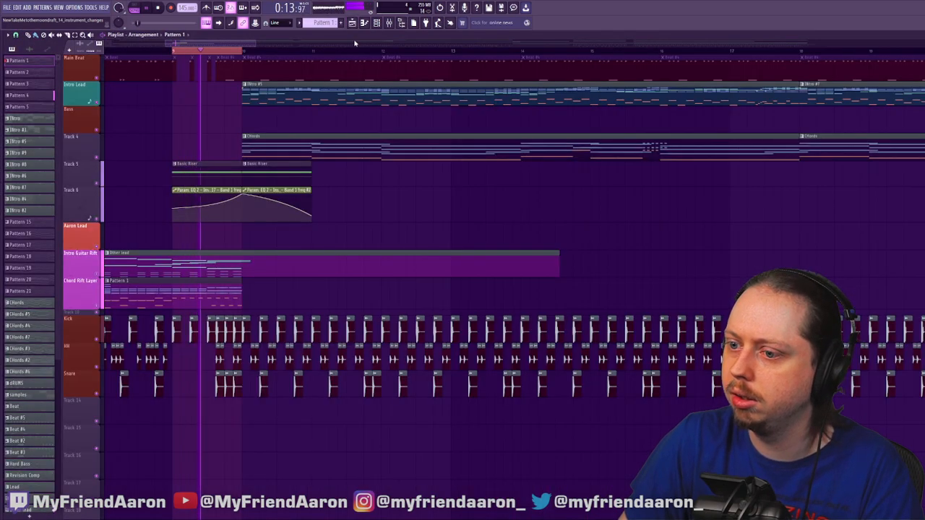
{"action": "double_click", "coordinate": [136, 53]}
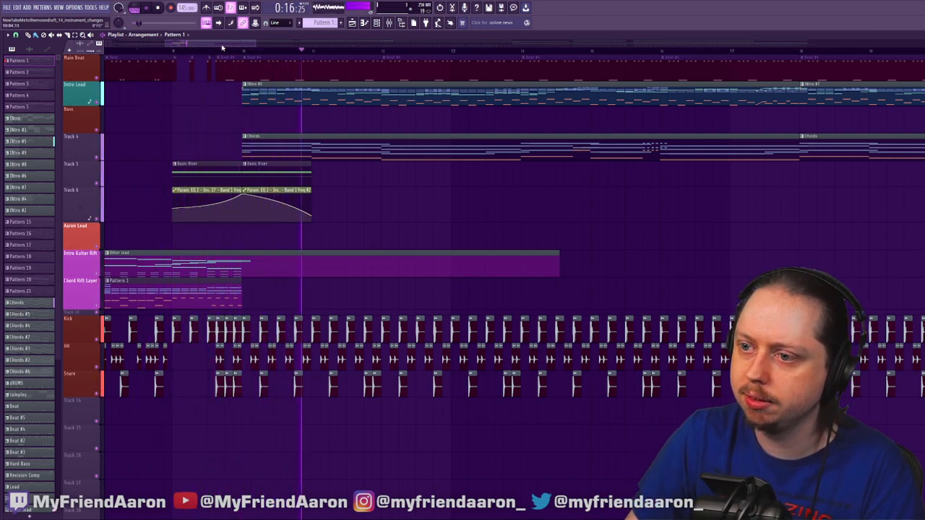
{"action": "left_click", "coordinate": [148, 9]}
{"action": "left_click_drag", "start_coordinate": [208, 46], "coordinate": [194, 46]}
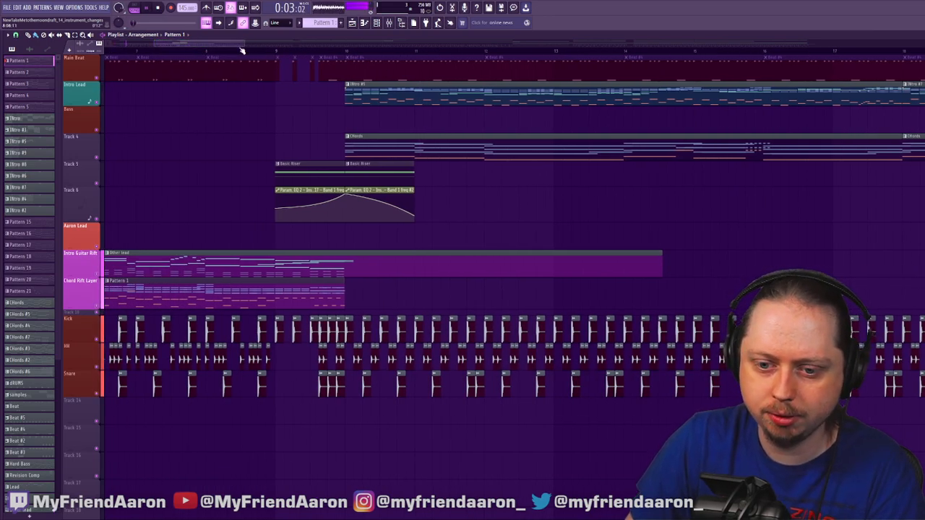
{"action": "left_click_drag", "start_coordinate": [213, 47], "coordinate": [263, 48]}
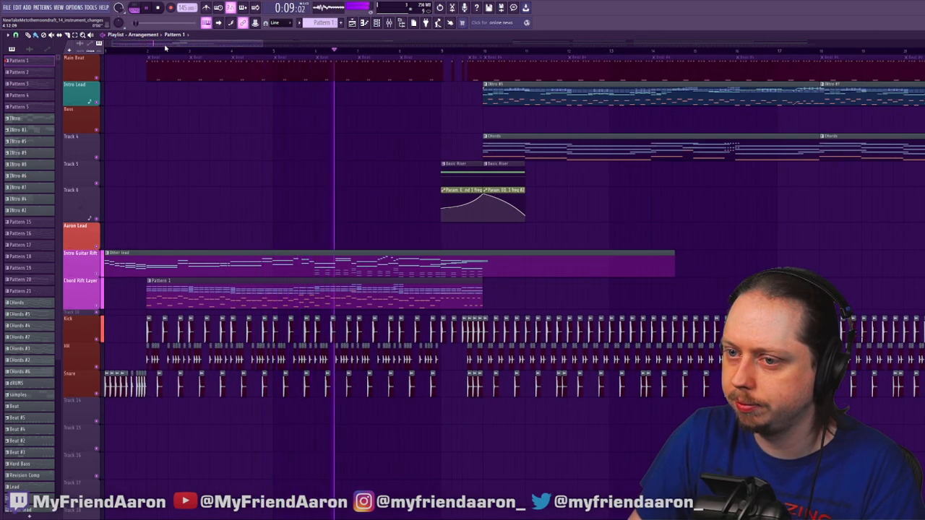
{"action": "left_click_drag", "start_coordinate": [112, 45], "coordinate": [124, 45]}
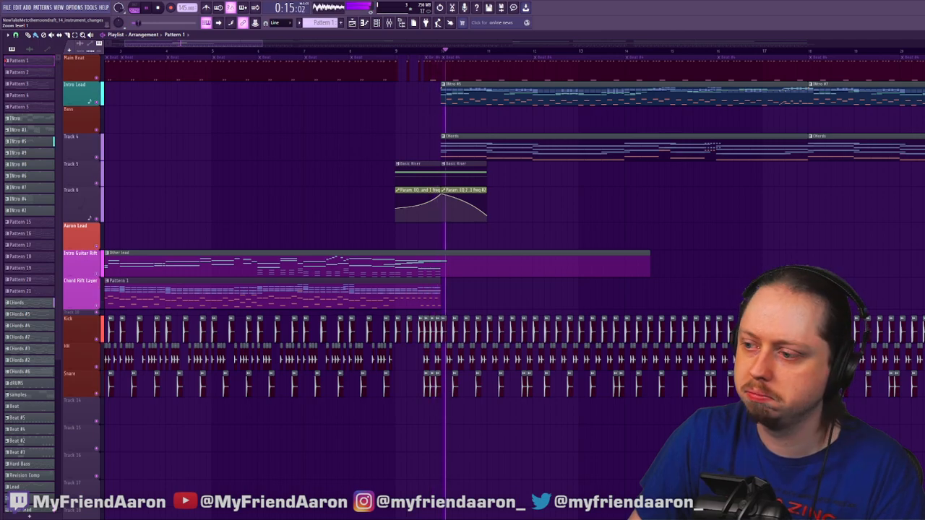
{"action": "left_click", "coordinate": [159, 8]}
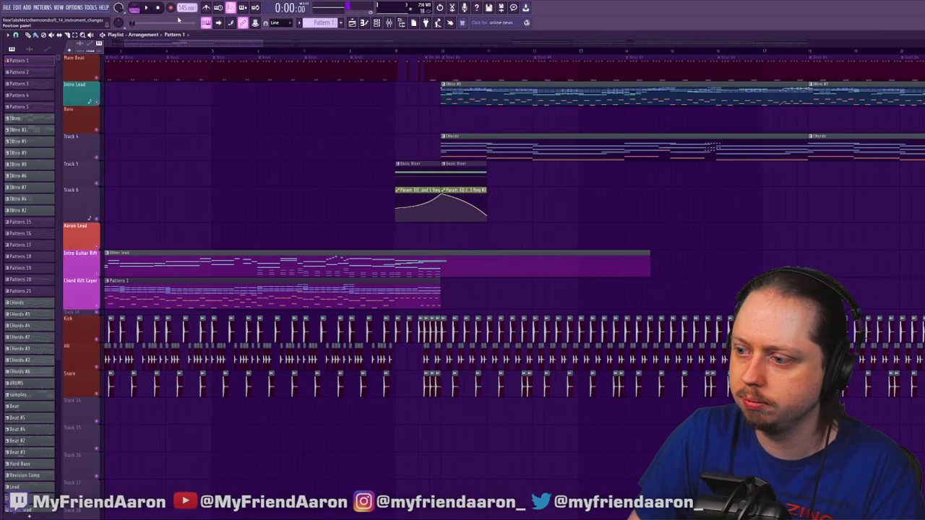
Change bar 8 of Pattern 1's Tri-Bass and 12.5-Bass channels back to the alternating F, A, G and D line used in bar 4
{"action": "double_click", "coordinate": [413, 303]}
{"action": "left_click_drag", "start_coordinate": [386, 45], "coordinate": [514, 45]}
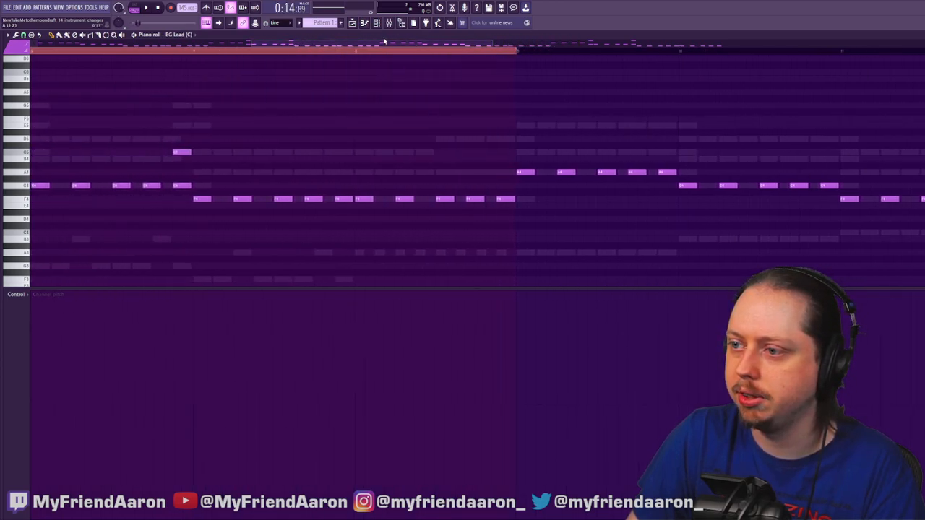
{"action": "left_click_drag", "start_coordinate": [251, 44], "coordinate": [181, 44]}
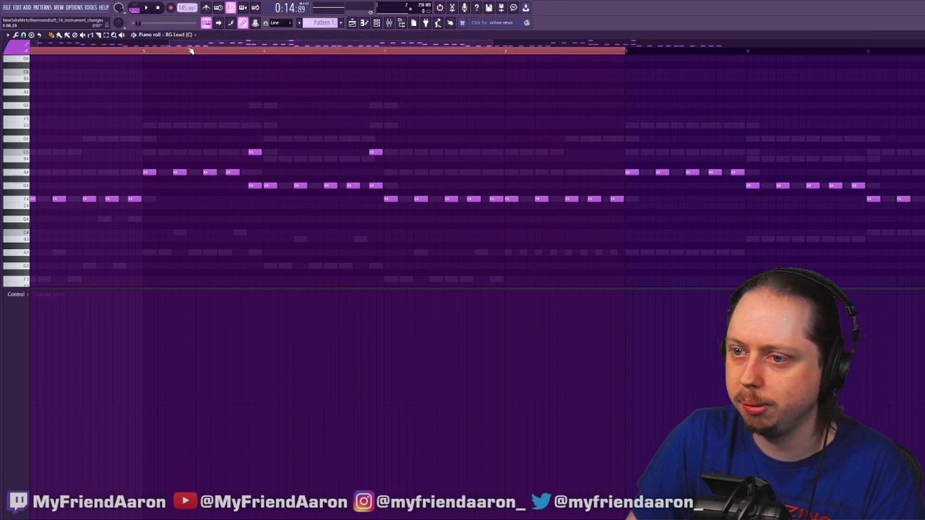
{"action": "scroll", "coordinate": [186, 36], "scroll_direction": "down", "scroll_amount": 4}
{"action": "scroll", "coordinate": [187, 38], "scroll_direction": "down", "scroll_amount": 1}
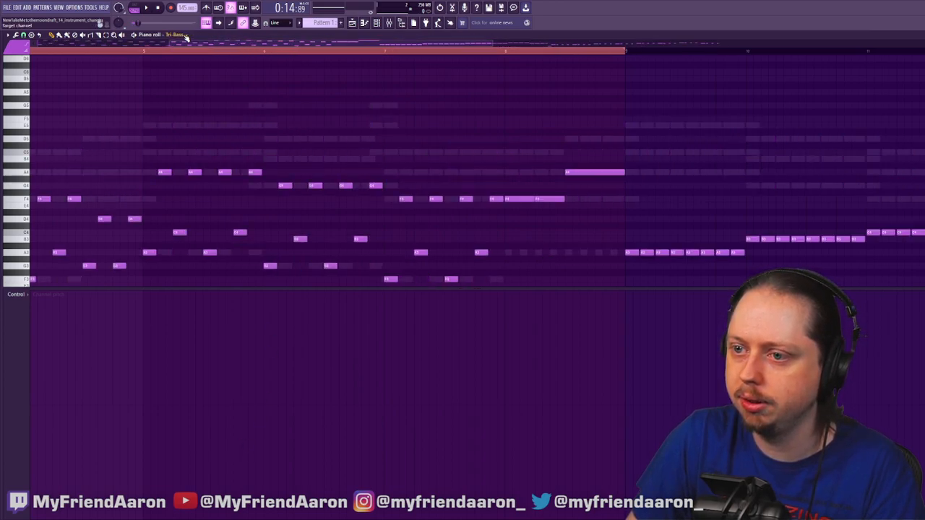
{"action": "scroll", "coordinate": [186, 37], "scroll_direction": "up", "scroll_amount": 1}
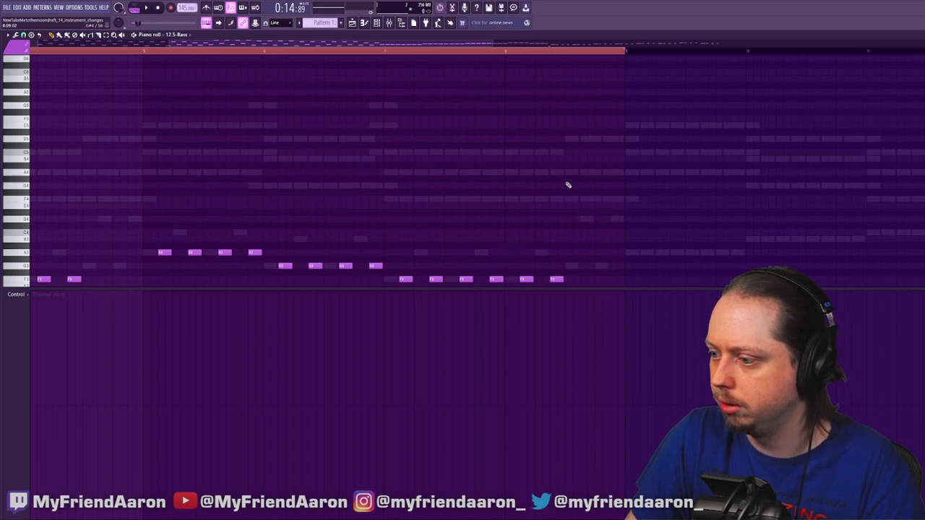
{"action": "scroll", "coordinate": [569, 185], "scroll_direction": "down", "scroll_amount": 5}
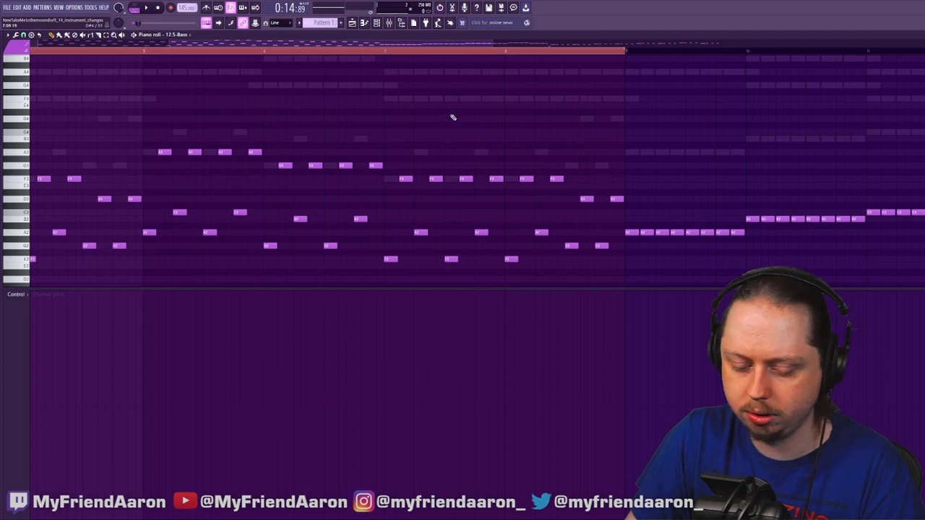
Play the transition in the playlist and raise the starting point of the first Band 1 freq automation clip on Track 6
{"action": "key", "text": "F5"}
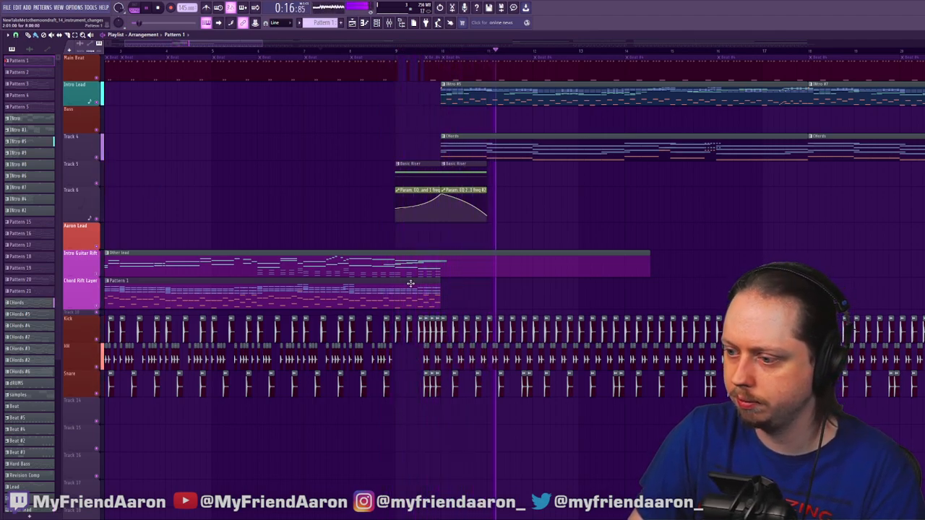
{"action": "key", "text": "space"}
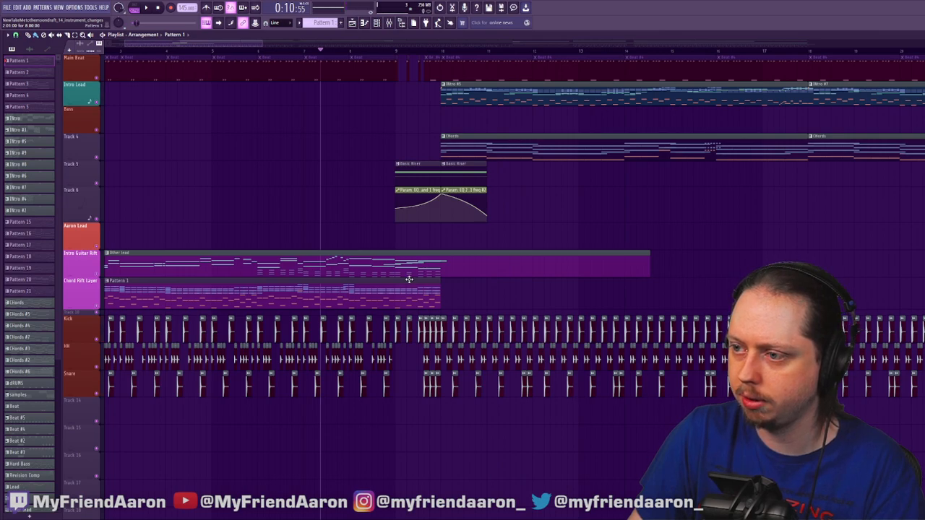
{"action": "key", "text": "space"}
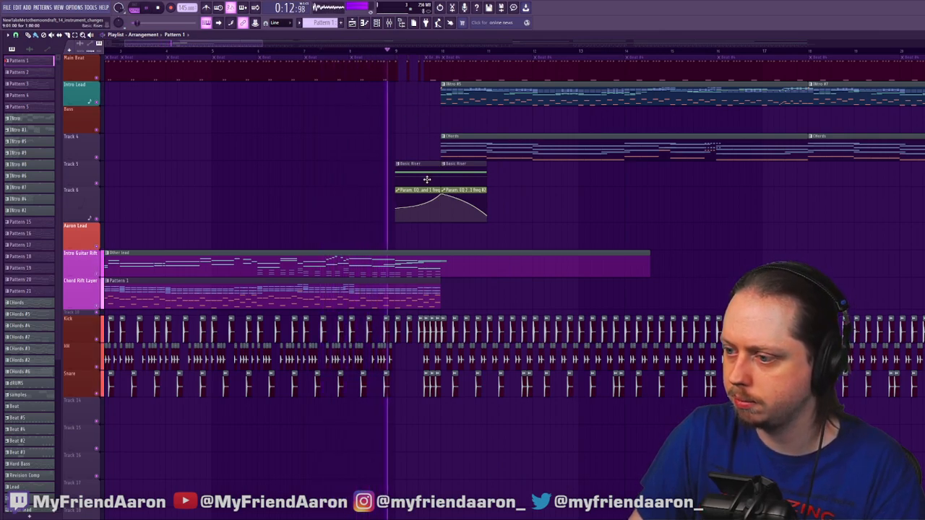
{"action": "key", "text": "space"}
{"action": "key", "text": "space"}
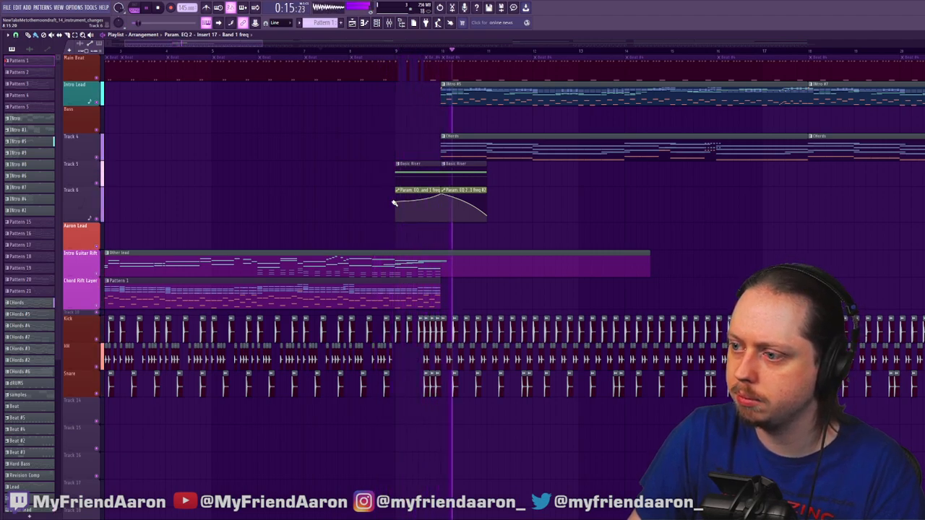
{"action": "key", "text": "space"}
Select the Basic Riser and EQ automation clips on Tracks 5 and 6 and play the transition from bar 8
{"action": "left_click_drag", "start_coordinate": [502, 248], "coordinate": [399, 162]}
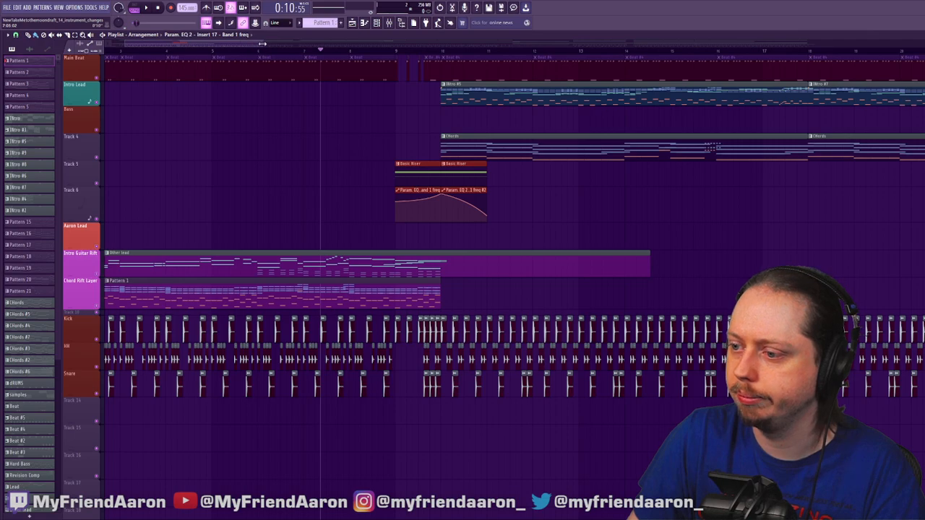
{"action": "left_click", "coordinate": [377, 55]}
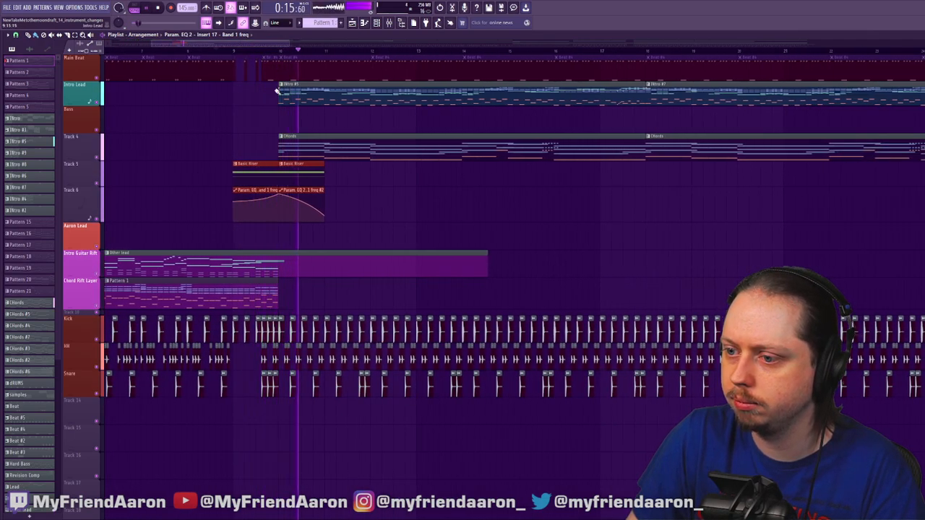
{"action": "key", "text": "space"}
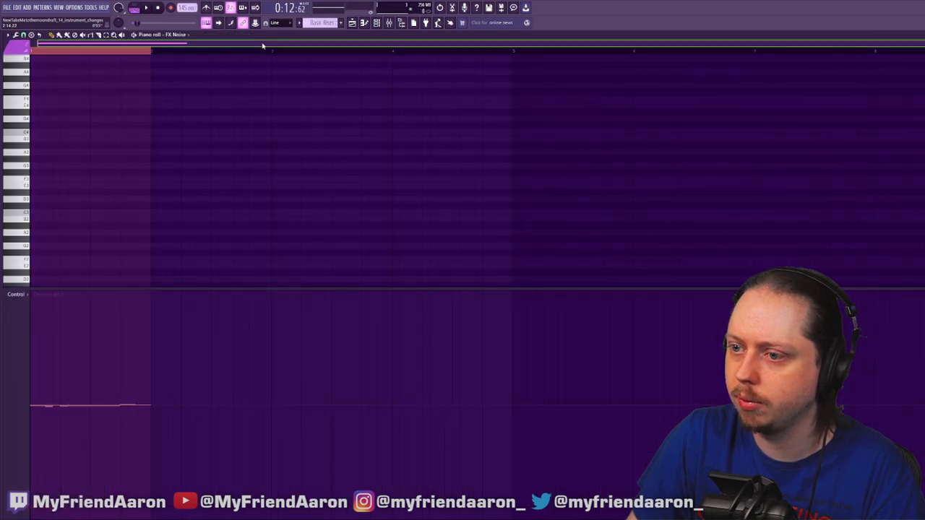
Replace Basic Riser's one-bar A5 note with eight sixteenth-note A5 notes spaced an eighth apart and play the transition
{"action": "scroll", "coordinate": [141, 129], "scroll_direction": "down", "scroll_amount": 5}
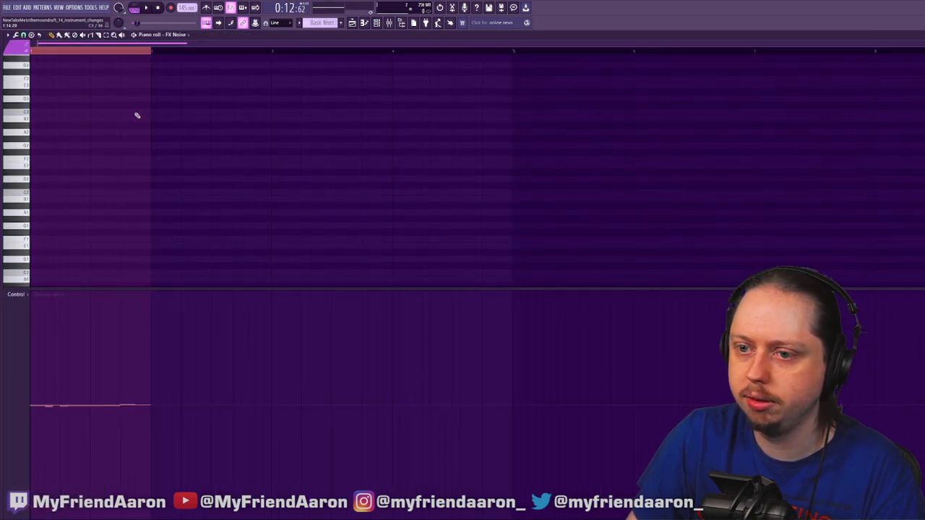
{"action": "scroll", "coordinate": [178, 232], "scroll_direction": "up", "scroll_amount": 15}
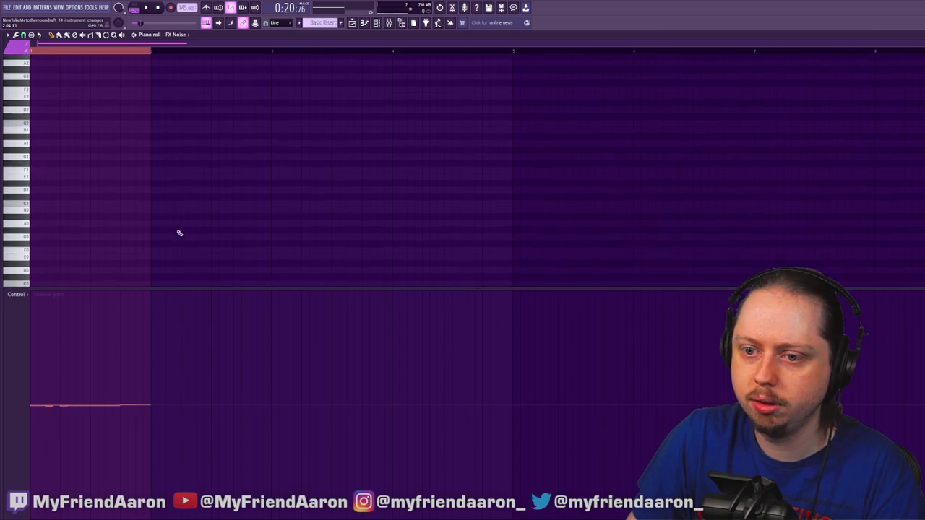
{"action": "scroll", "coordinate": [238, 186], "scroll_direction": "down", "scroll_amount": 1}
{"action": "left_click_drag", "start_coordinate": [920, 44], "coordinate": [275, 45]}
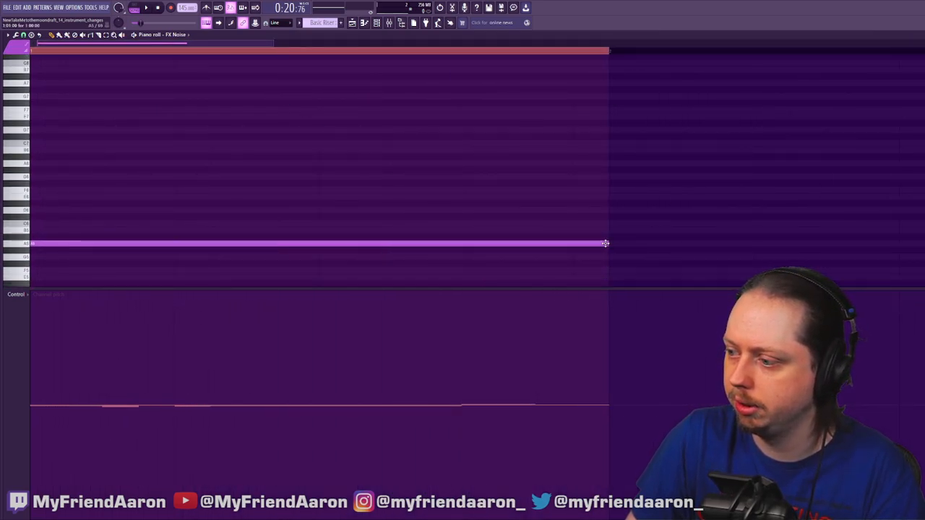
{"action": "left_click_drag", "start_coordinate": [607, 244], "coordinate": [32, 260]}
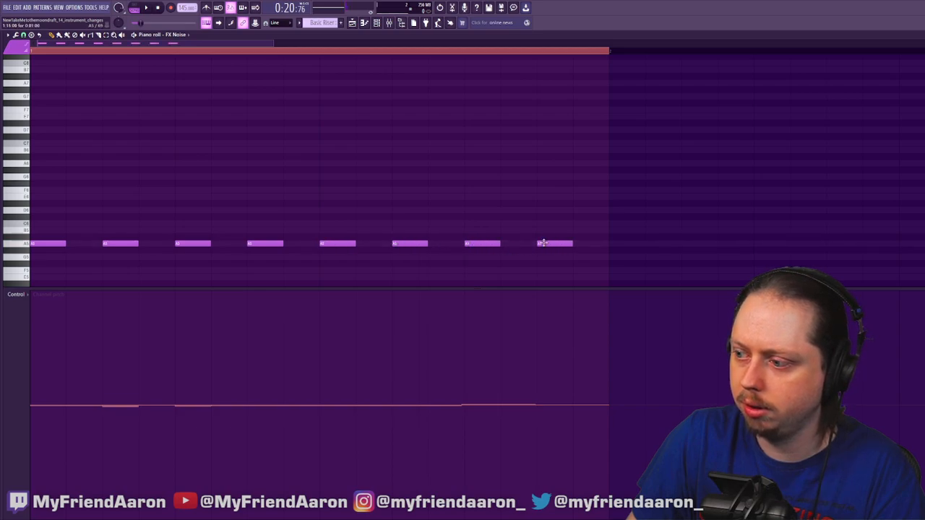
{"action": "key", "text": "F5"}
{"action": "left_click", "coordinate": [181, 52]}
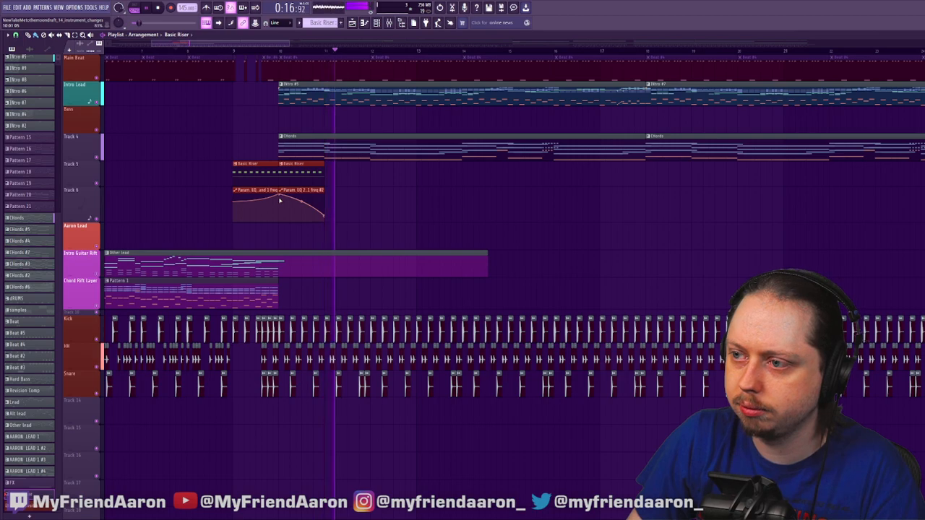
{"action": "key", "text": "space"}
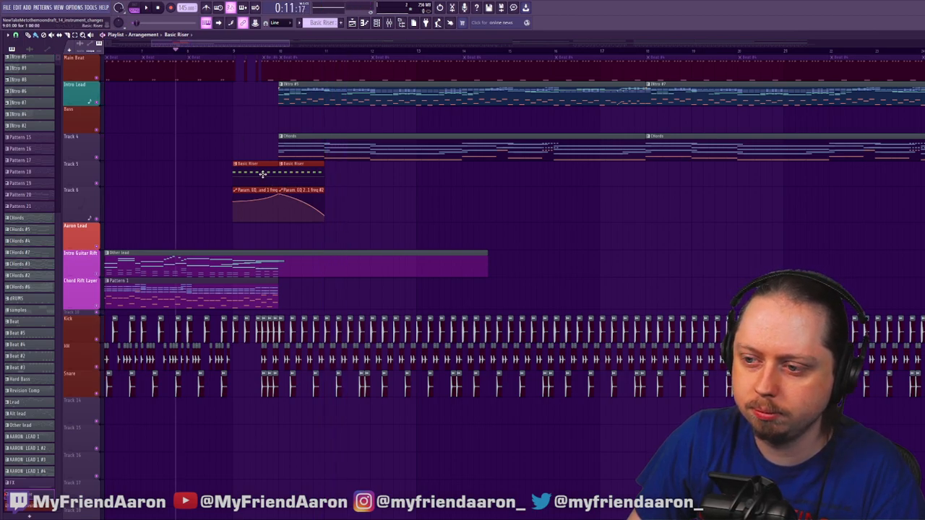
Fill the gaps in Basic Riser with copied A5 notes to make sixteen consecutive sixteenths and play the result
{"action": "double_click", "coordinate": [263, 174]}
{"action": "left_click_drag", "start_coordinate": [605, 188], "coordinate": [83, 243]}
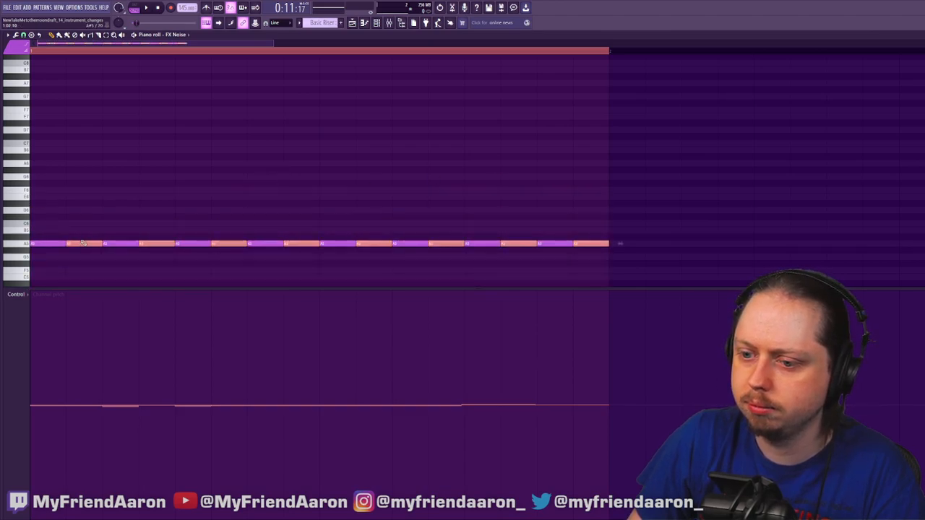
{"action": "left_click", "coordinate": [361, 23]}
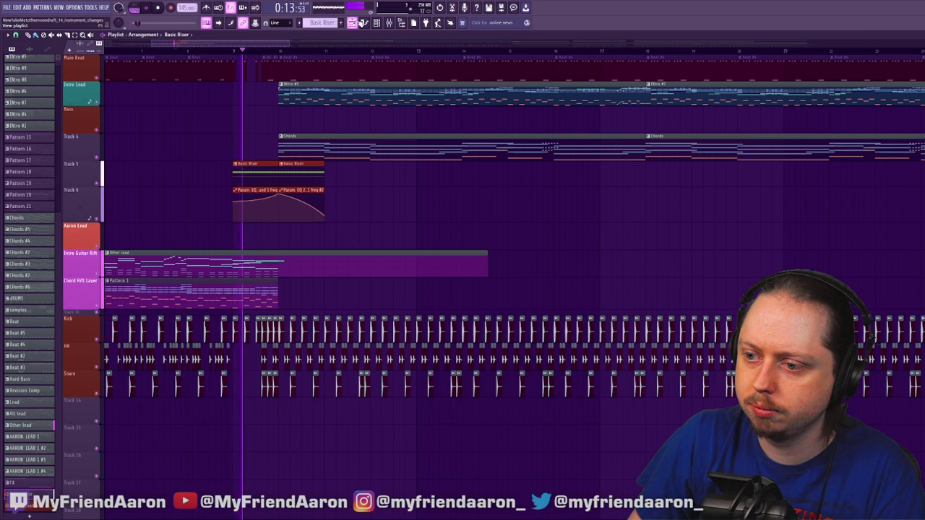
{"action": "key", "text": "space"}
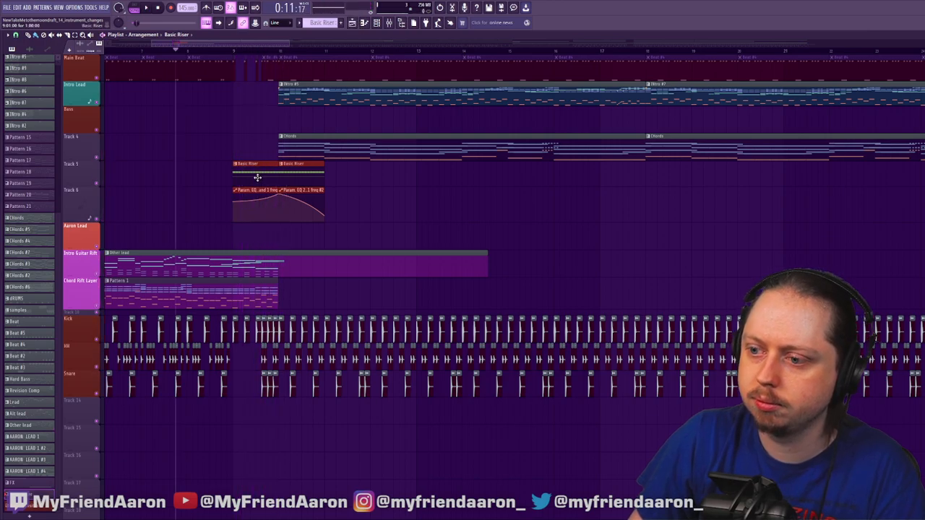
Shorten all sixteen A5 notes in Basic Riser slightly to separate them and play the transition
{"action": "double_click", "coordinate": [257, 177]}
{"action": "left_click_drag", "start_coordinate": [653, 174], "coordinate": [28, 253]}
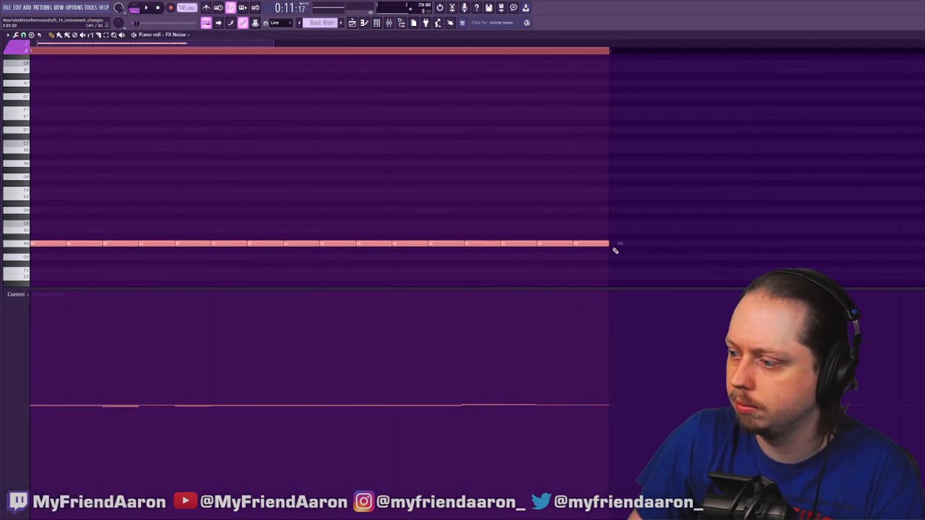
{"action": "left_click", "coordinate": [353, 22]}
{"action": "key", "text": "space"}
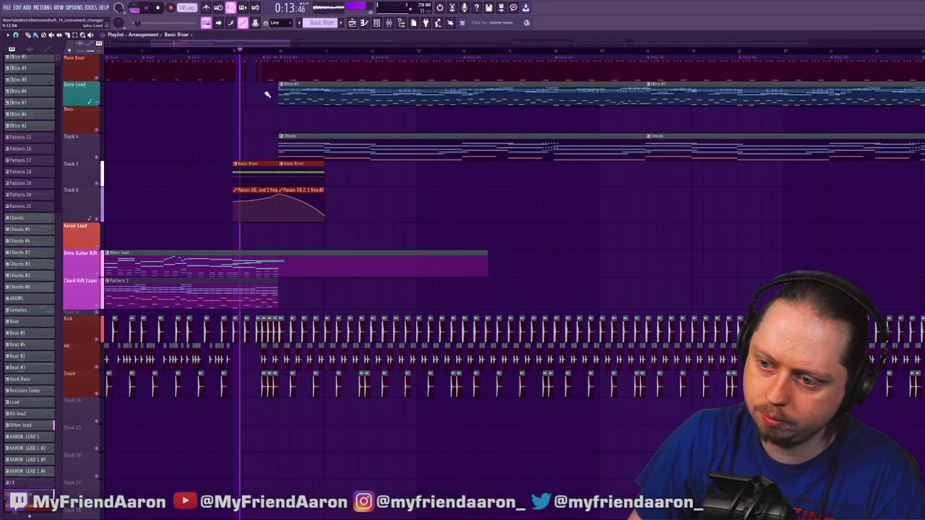
{"action": "key", "text": "space"}
Solo Tracks 5 and 6, shorten all Basic Riser notes further to widen the gaps between them, and play the riser
{"action": "right_click", "coordinate": [97, 186]}
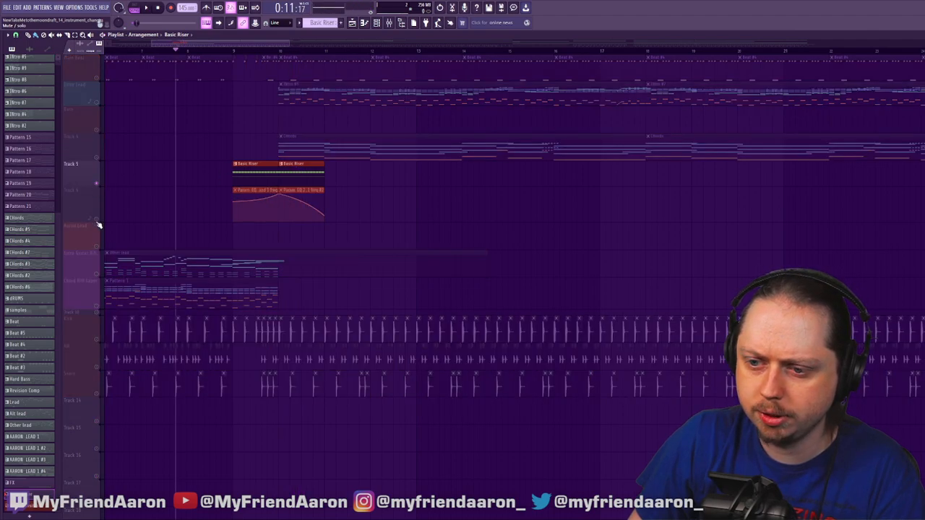
{"action": "key", "text": "space"}
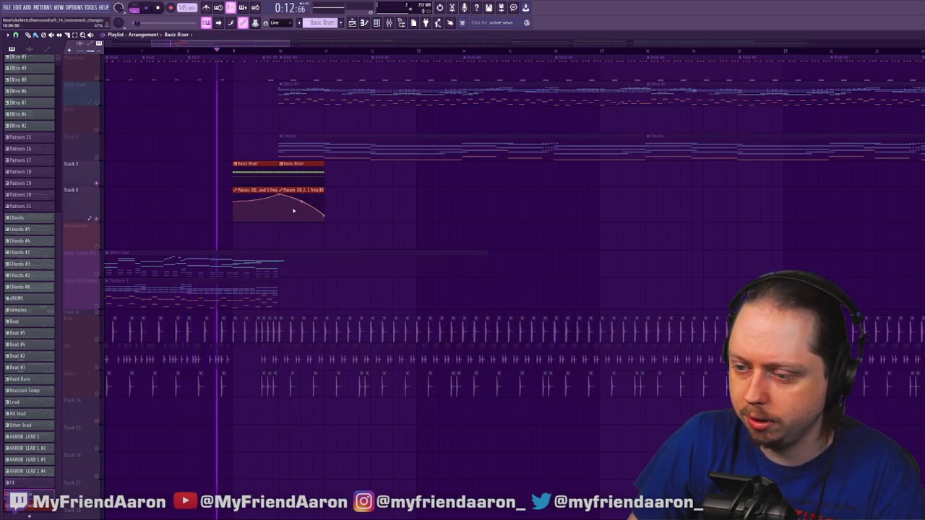
{"action": "double_click", "coordinate": [253, 174]}
{"action": "key", "text": "ctrl+a"}
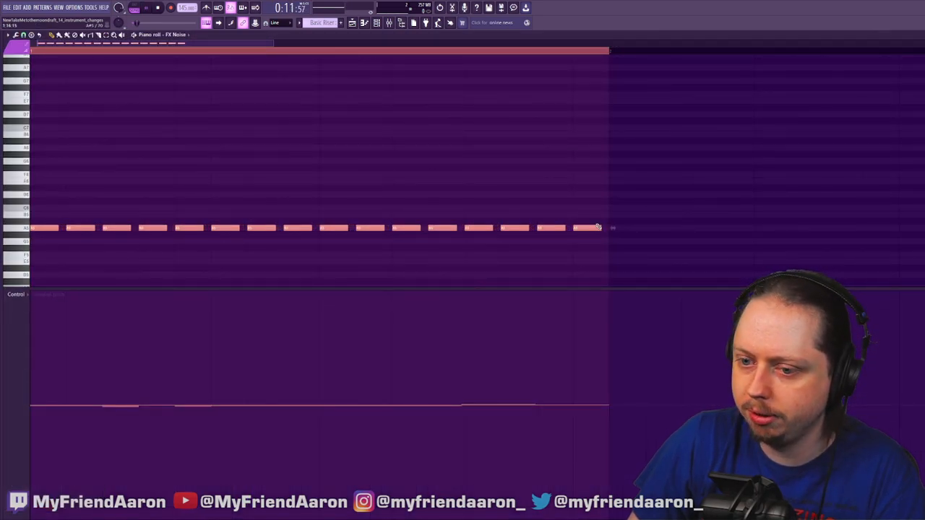
{"action": "left_click", "coordinate": [352, 23]}
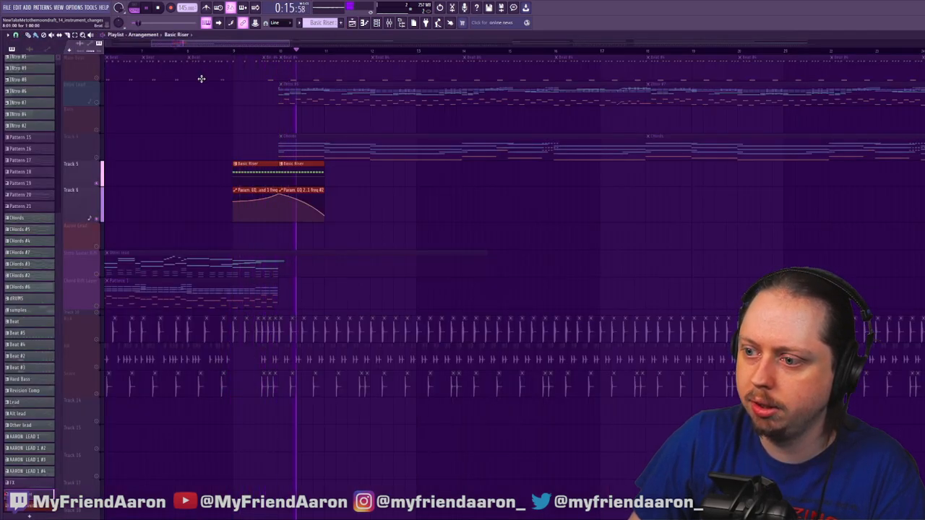
{"action": "key", "text": "space"}
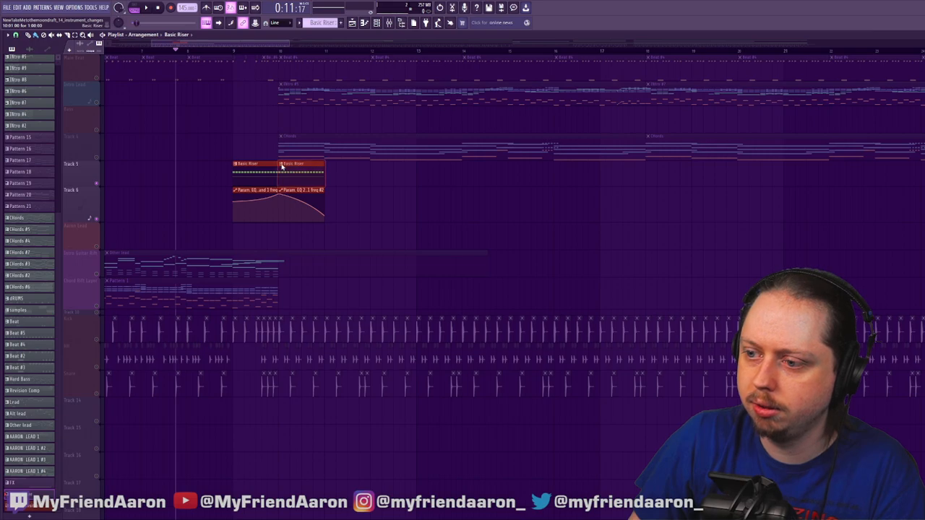
Replace the notes in the second riser clip, Basic Riser #2, with a single one-bar A5 note and play the riser
{"action": "double_click", "coordinate": [299, 172]}
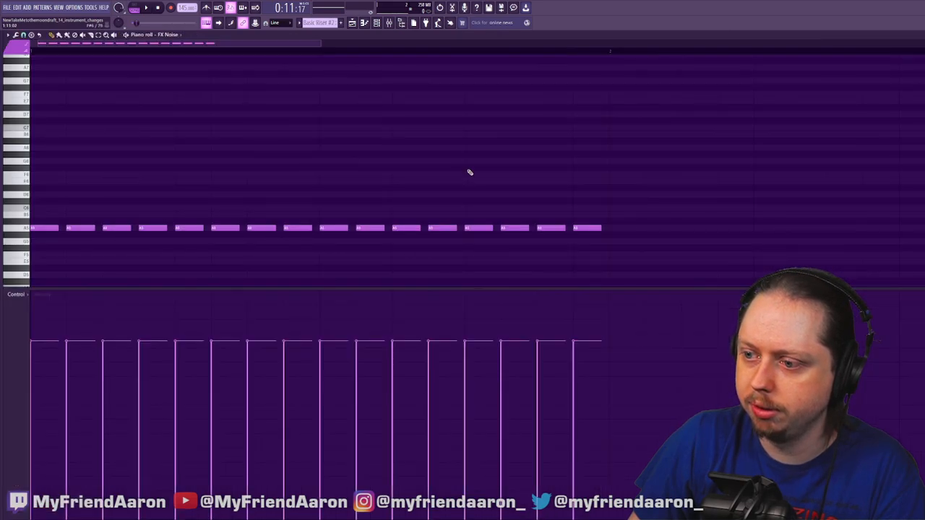
{"action": "left_click_drag", "start_coordinate": [194, 230], "coordinate": [547, 229]}
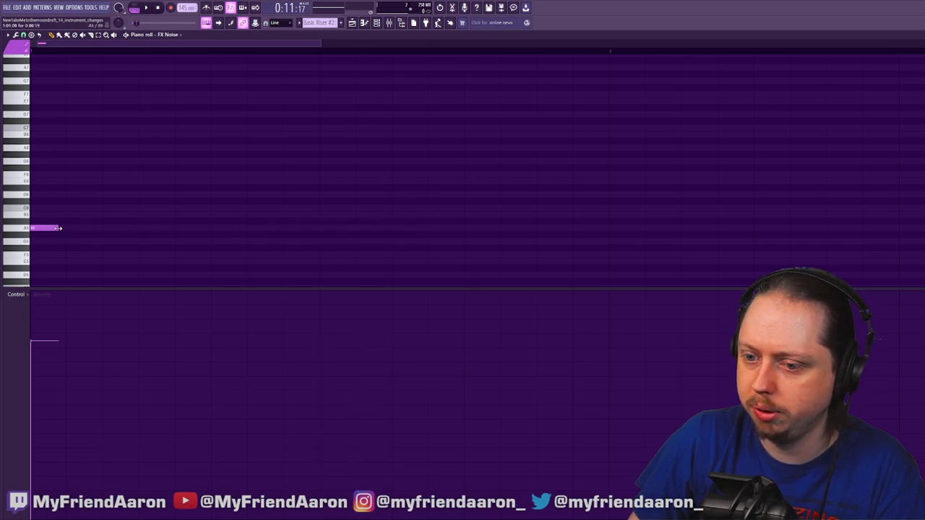
{"action": "left_click_drag", "start_coordinate": [59, 228], "coordinate": [553, 261]}
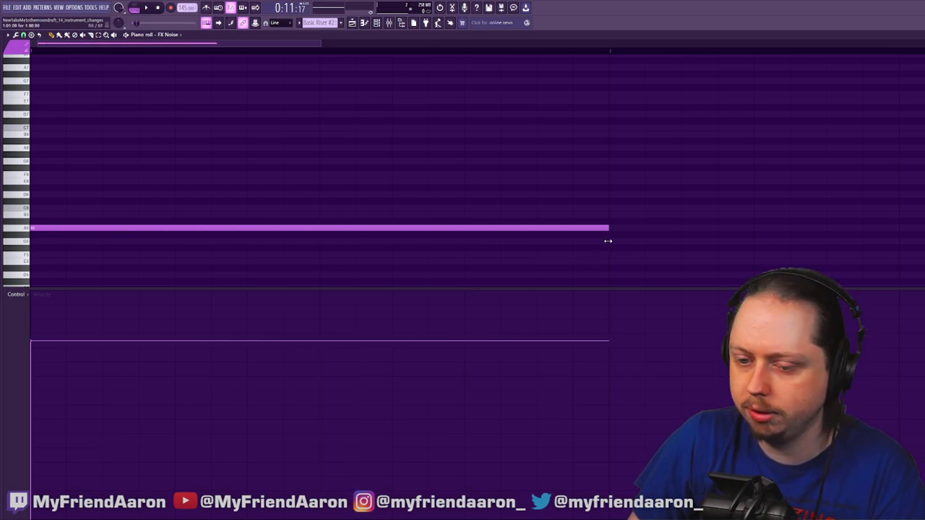
{"action": "left_click", "coordinate": [365, 23]}
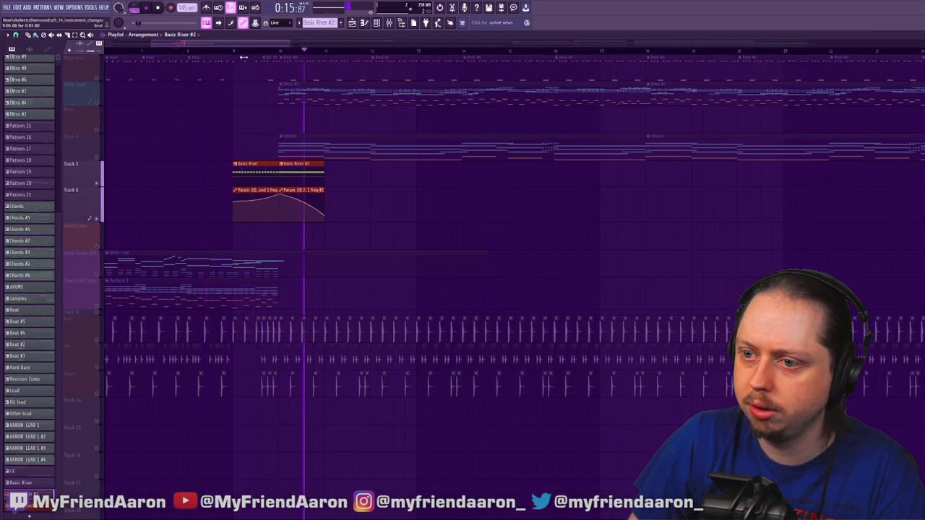
Thin out Basic Riser's first half, keeping only the A5 notes on sixteenths 1, 5 and 9 to 16, and play the result
{"action": "double_click", "coordinate": [253, 176]}
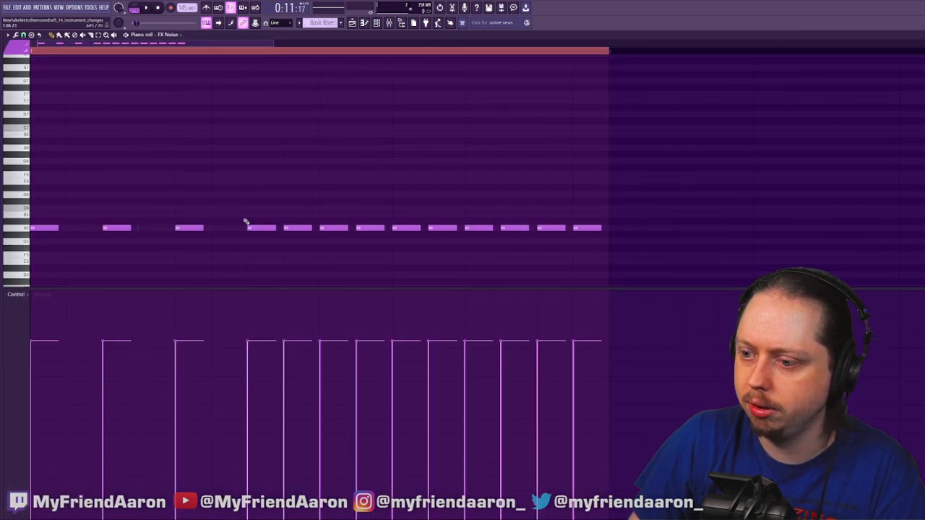
{"action": "left_click", "coordinate": [354, 23]}
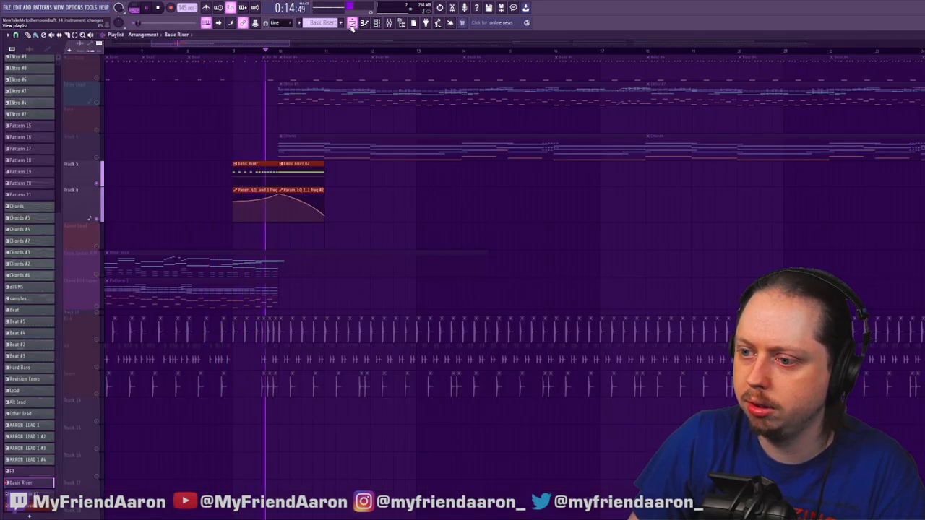
{"action": "double_click", "coordinate": [257, 176]}
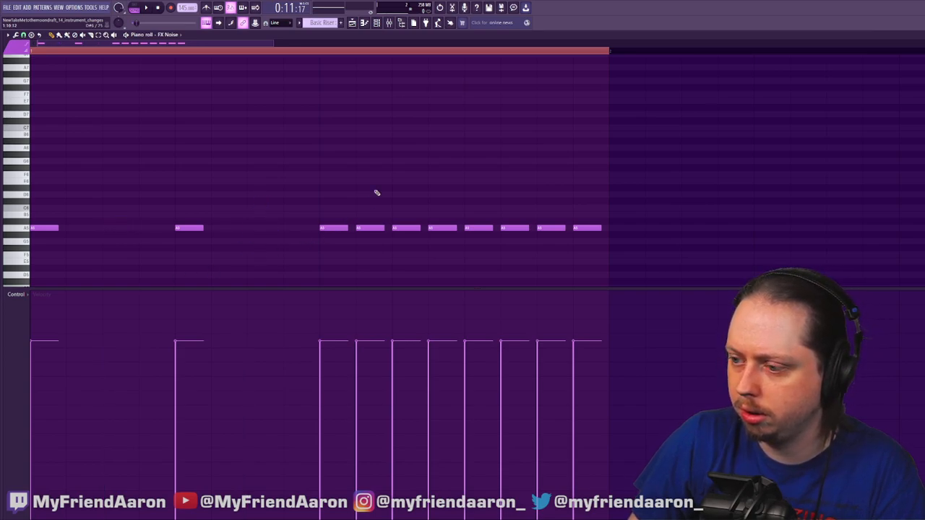
{"action": "left_click", "coordinate": [353, 23]}
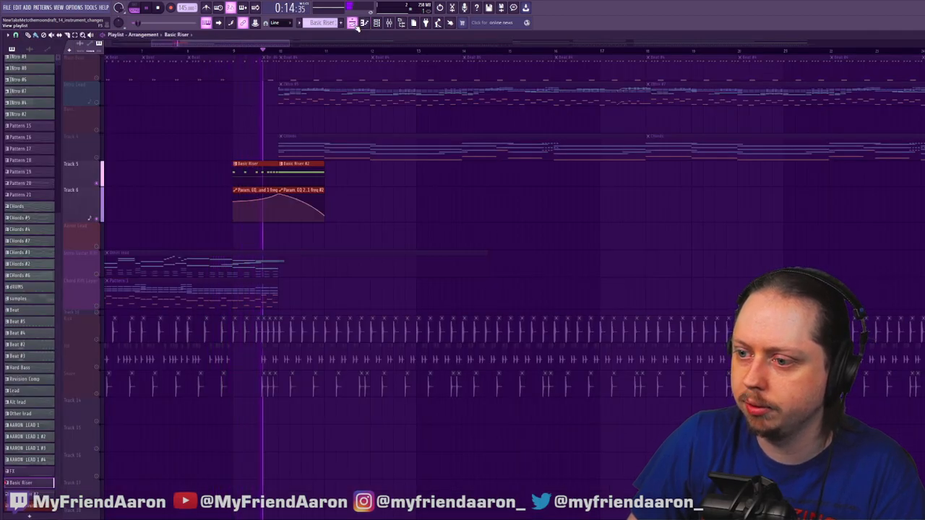
Play the build-up before the riser, restore all tracks from solo, and listen to the same passage in the full mix
{"action": "left_click", "coordinate": [176, 49]}
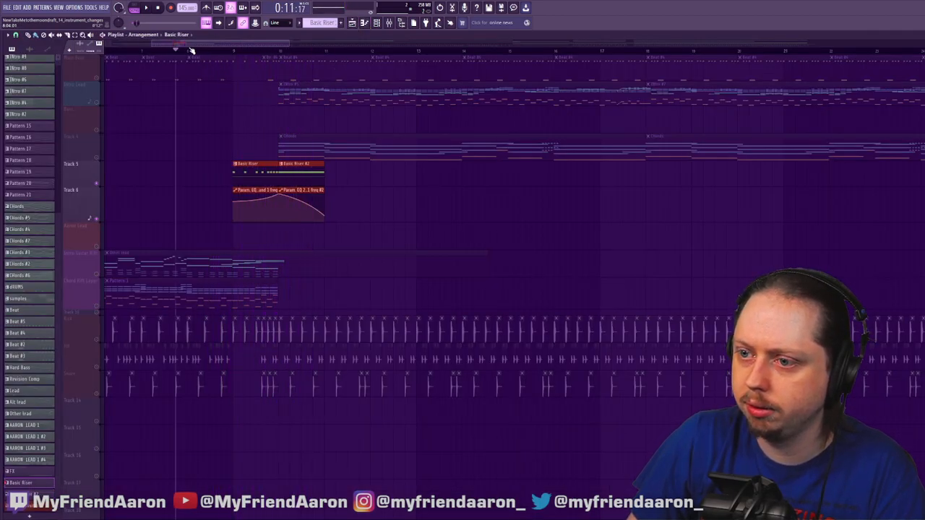
{"action": "left_click", "coordinate": [163, 51], "text": "ctrl"}
{"action": "key", "text": "space"}
{"action": "key", "text": "space"}
{"action": "right_click", "coordinate": [100, 187]}
{"action": "right_click", "coordinate": [99, 187]}
{"action": "key", "text": "space"}
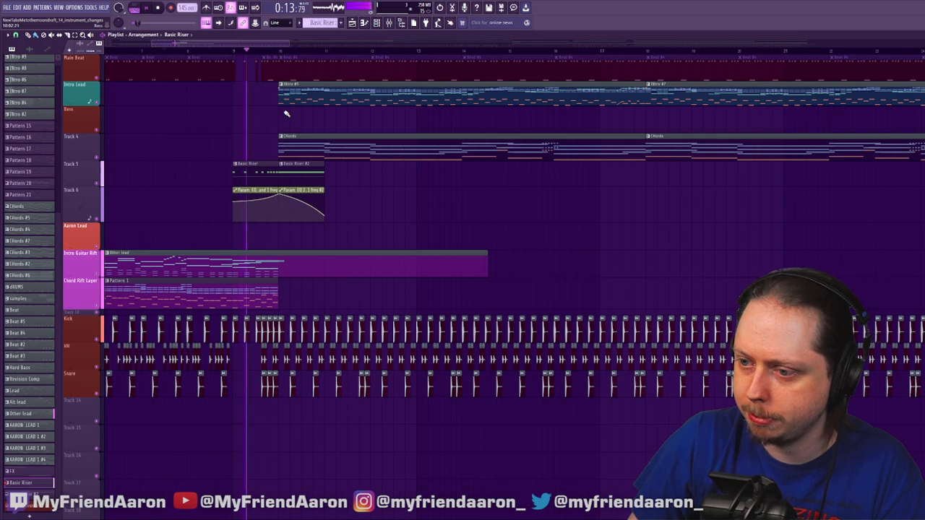
{"action": "key", "text": "space"}
Play the transition again and delete the earlier of the two Basic Riser clips on Track 5
{"action": "left_click", "coordinate": [365, 23]}
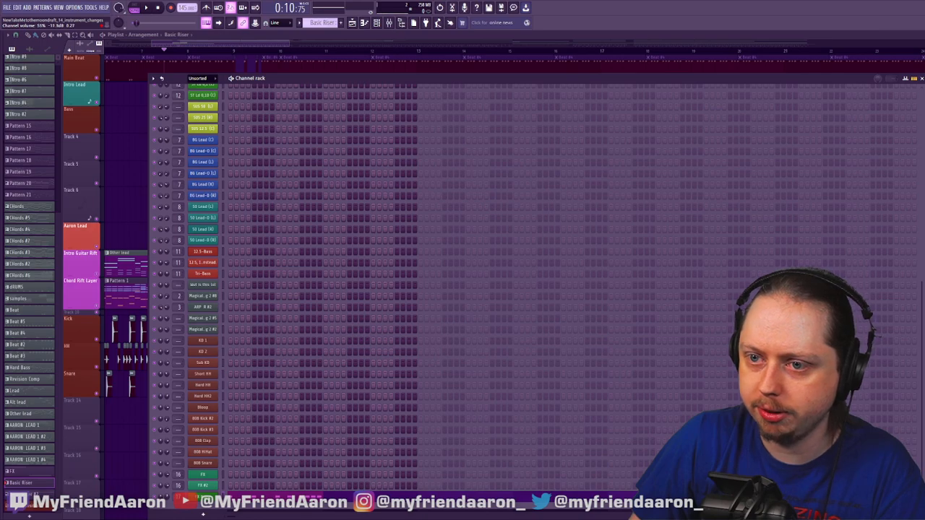
{"action": "left_click", "coordinate": [277, 48]}
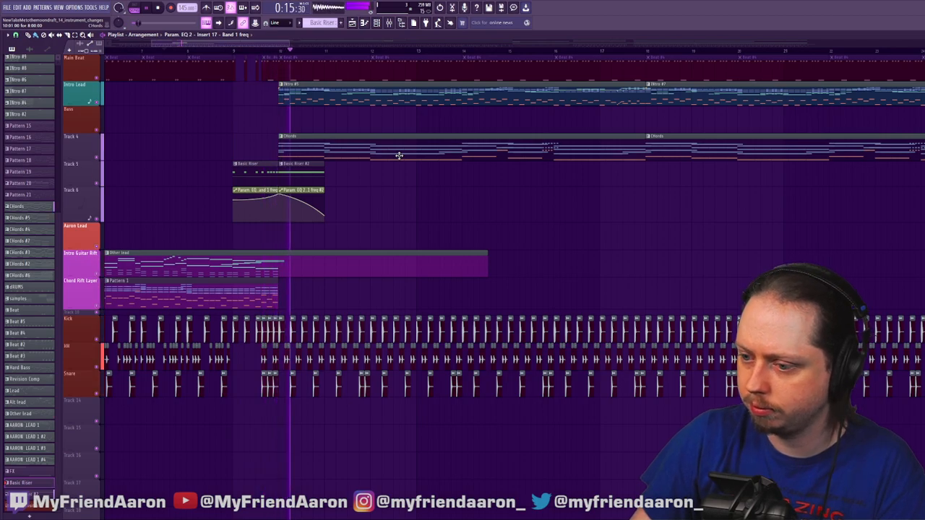
{"action": "right_click", "coordinate": [268, 177]}
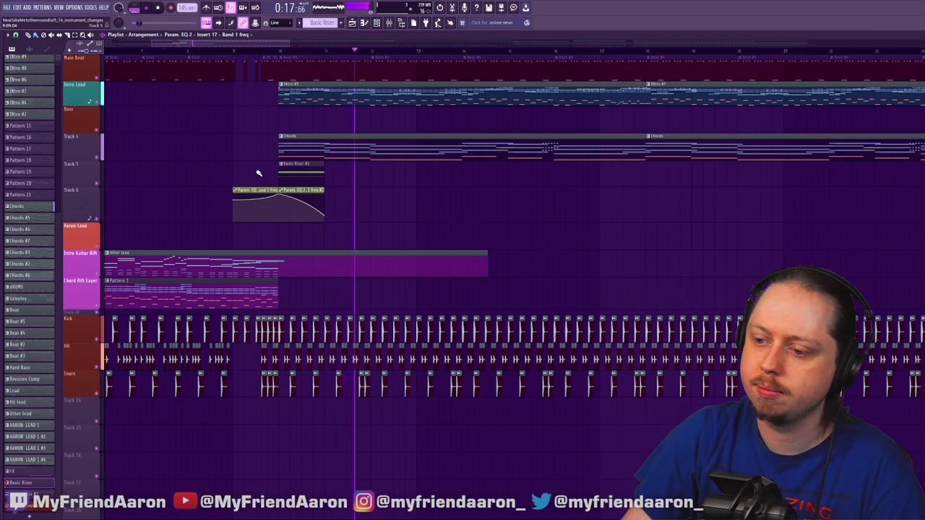
Open Pattern 1 in the piano roll, switch to the 12.5-Bass channel and play the passage leading to bar 9
{"action": "double_click", "coordinate": [266, 303]}
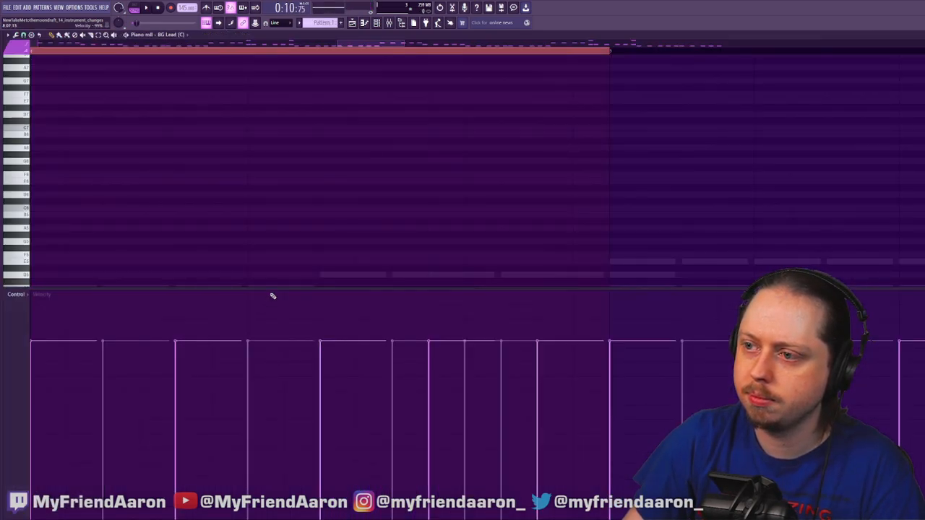
{"action": "scroll", "coordinate": [312, 210], "scroll_direction": "down", "scroll_amount": 8}
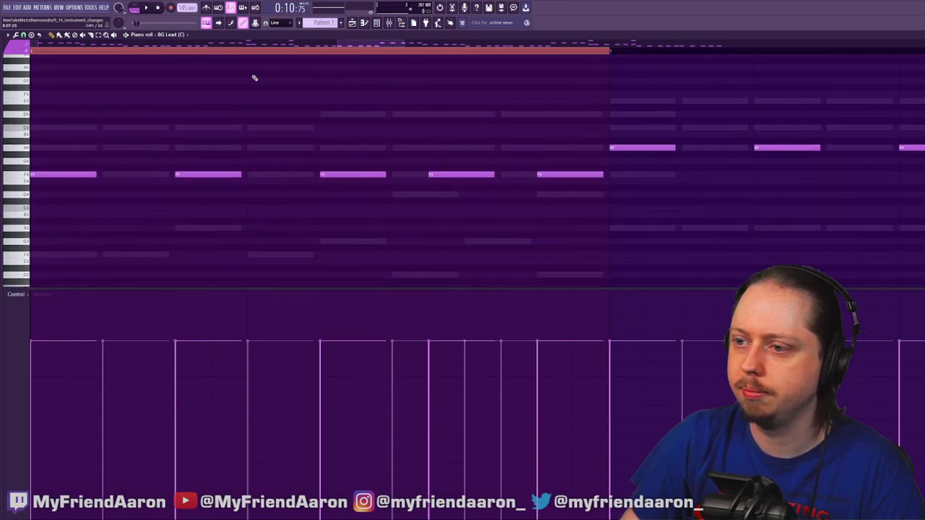
{"action": "scroll", "coordinate": [182, 39], "scroll_direction": "down", "scroll_amount": 5}
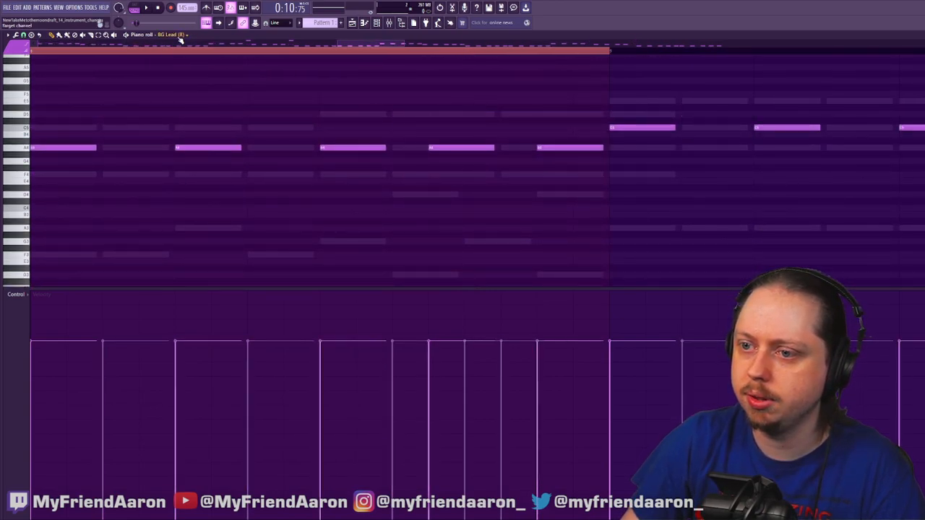
{"action": "scroll", "coordinate": [180, 37], "scroll_direction": "down", "scroll_amount": 1}
{"action": "scroll", "coordinate": [180, 37], "scroll_direction": "up", "scroll_amount": 1}
{"action": "scroll", "coordinate": [490, 182], "scroll_direction": "down", "scroll_amount": 3}
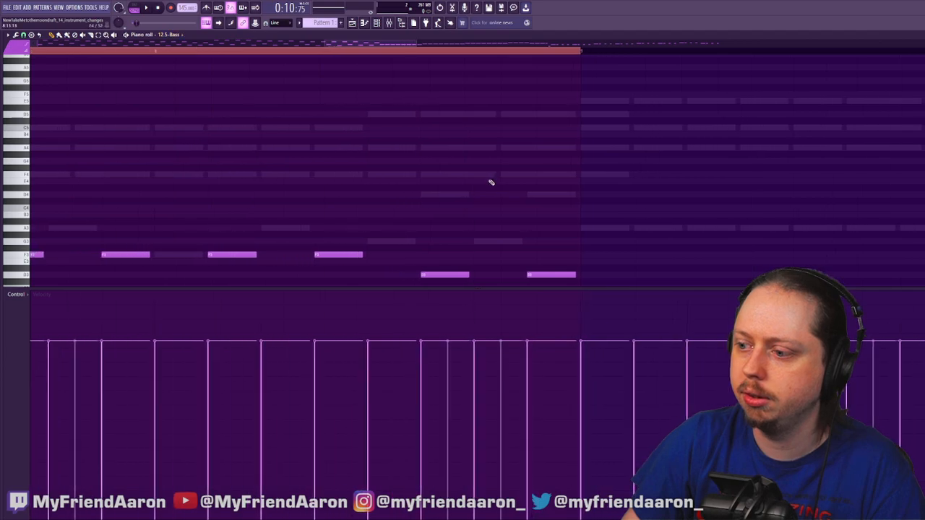
{"action": "scroll", "coordinate": [485, 190], "scroll_direction": "down", "scroll_amount": 4}
{"action": "key", "text": "space"}
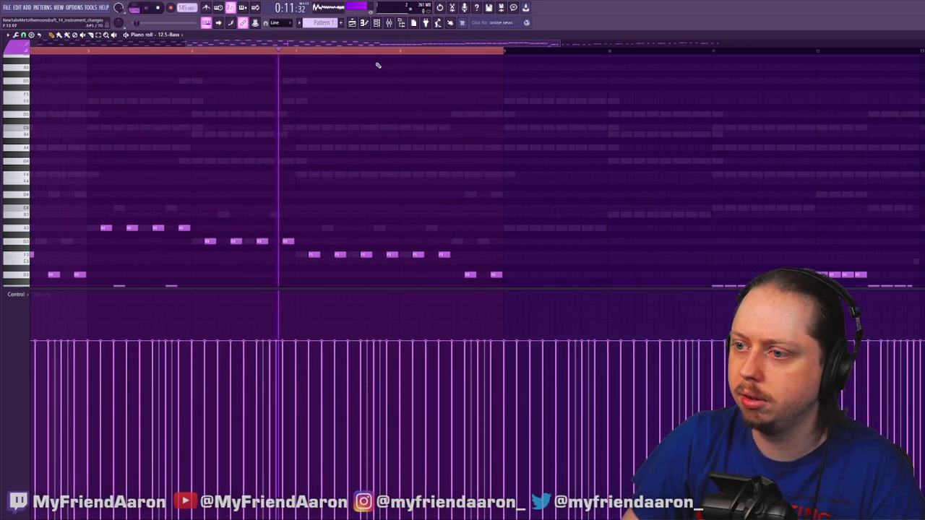
{"action": "scroll", "coordinate": [443, 149], "scroll_direction": "down", "scroll_amount": 3}
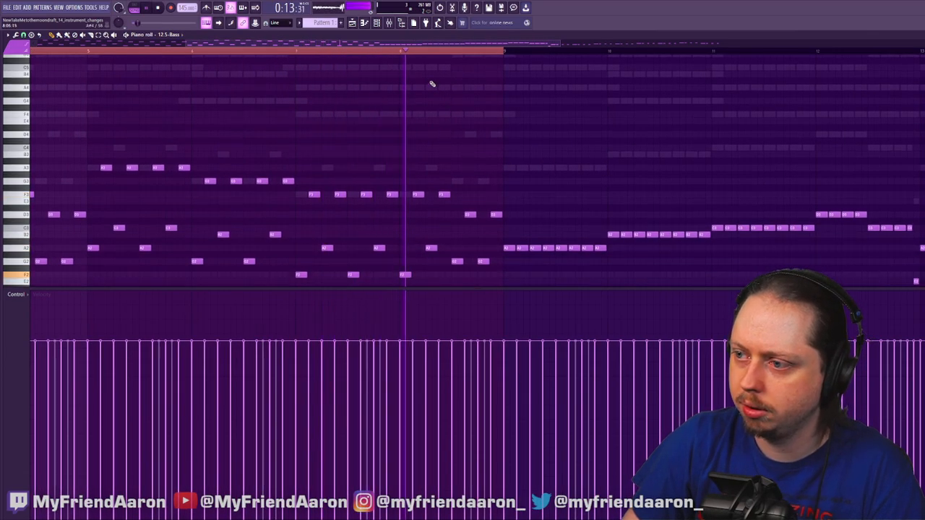
Limit the piano roll time selection to bar 8 and play the passage to check where it falls
{"action": "left_click_drag", "start_coordinate": [401, 53], "coordinate": [409, 54]}
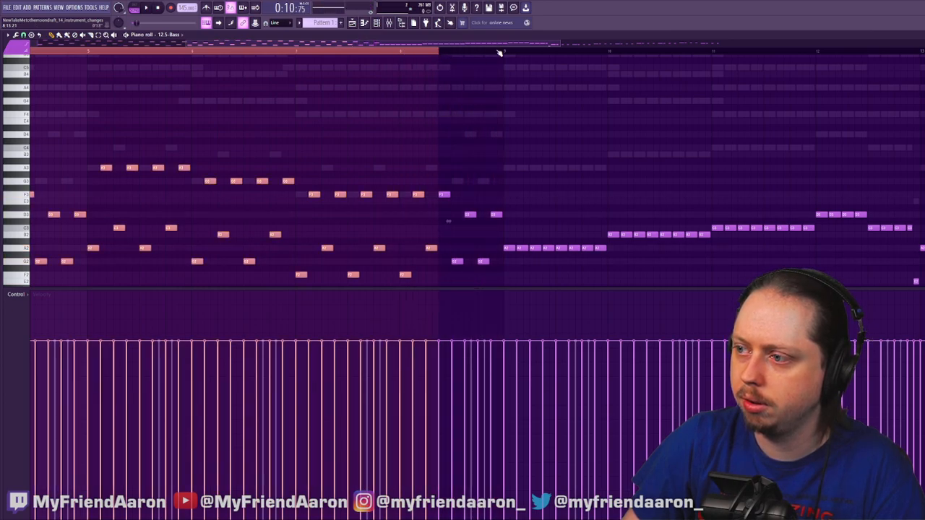
{"action": "left_click_drag", "start_coordinate": [499, 53], "coordinate": [506, 55]}
{"action": "left_click_drag", "start_coordinate": [62, 55], "coordinate": [331, 52]}
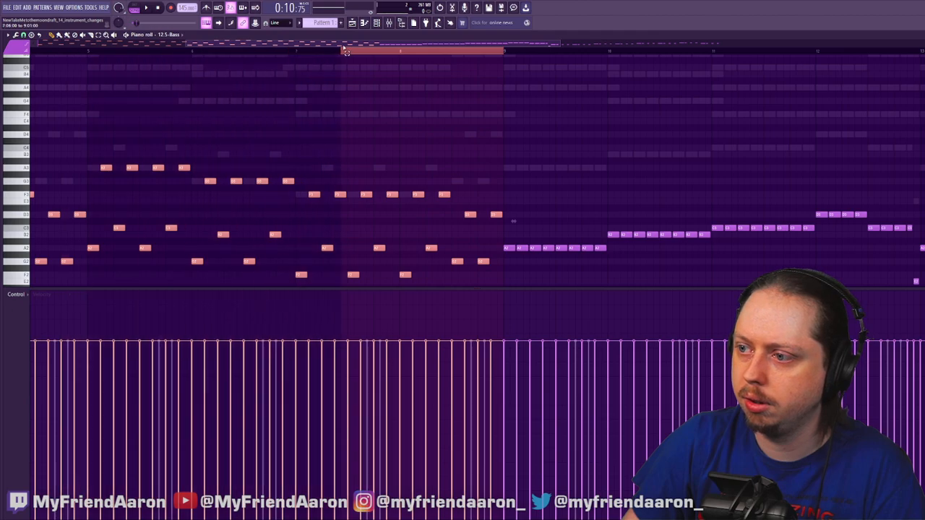
{"action": "key", "text": "space"}
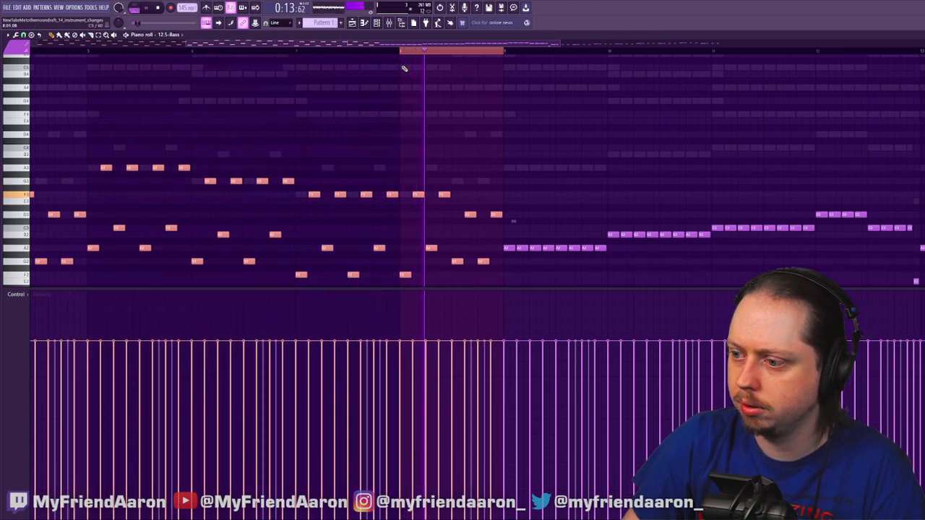
{"action": "key", "text": "space"}
{"action": "scroll", "coordinate": [423, 217], "scroll_direction": "down", "scroll_amount": 1}
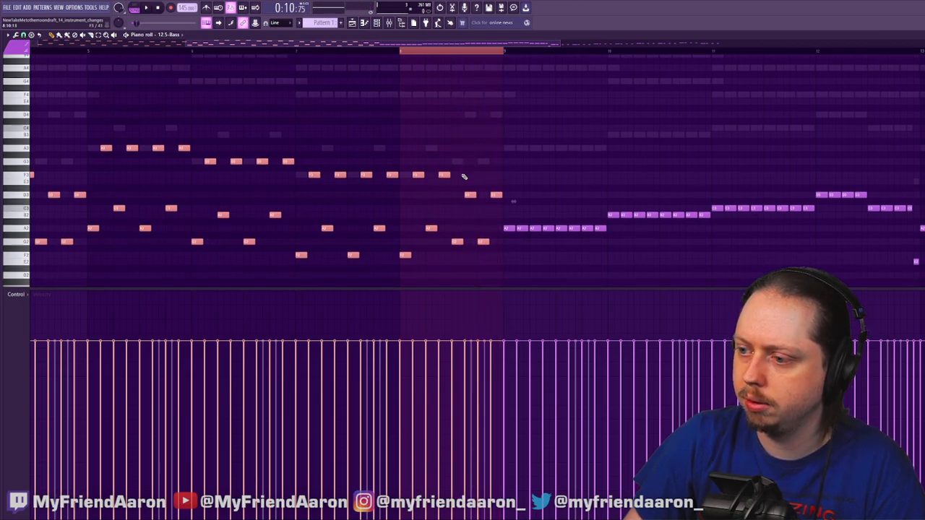
Raise the 12.5-Bass notes in bar 8 to about 90% velocity and the last four of them to about 95%
{"action": "left_click_drag", "start_coordinate": [499, 132], "coordinate": [403, 305]}
{"action": "scroll", "coordinate": [419, 274], "scroll_direction": "up", "scroll_amount": 3}
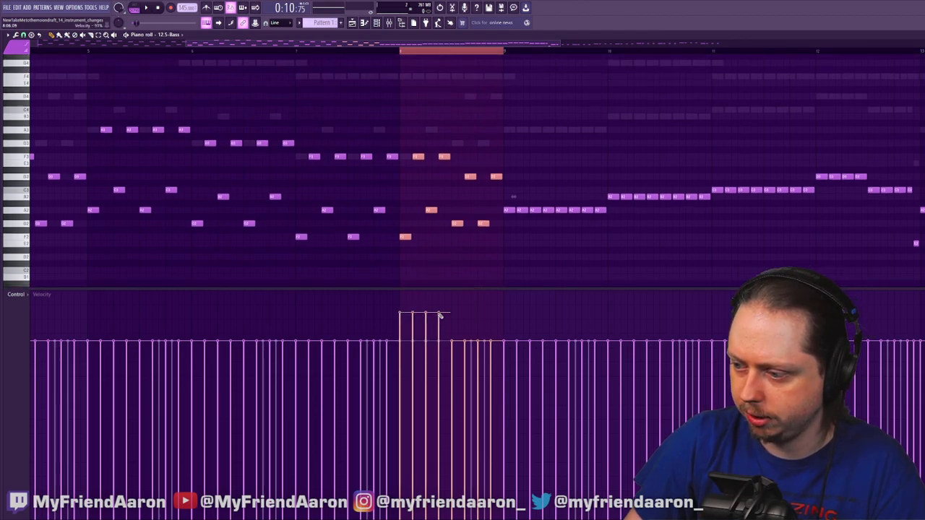
{"action": "key", "text": "space"}
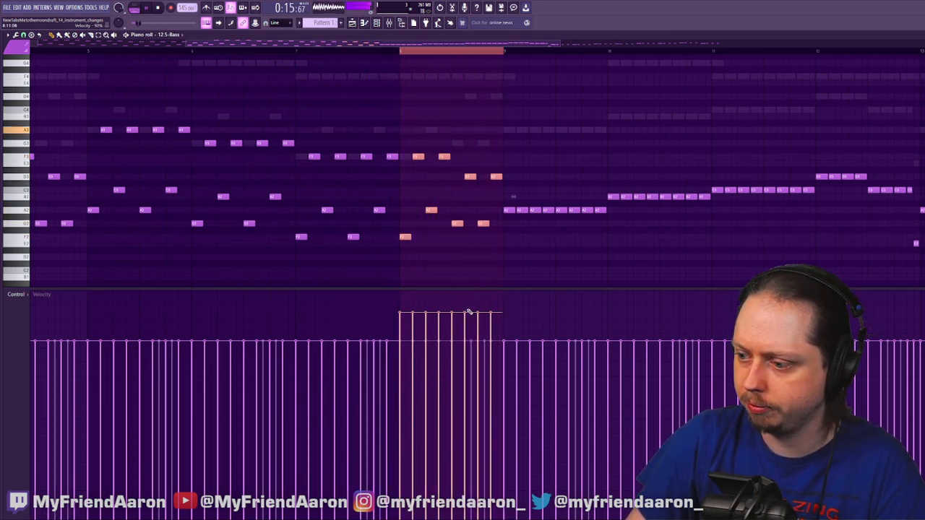
{"action": "left_click_drag", "start_coordinate": [504, 140], "coordinate": [456, 250]}
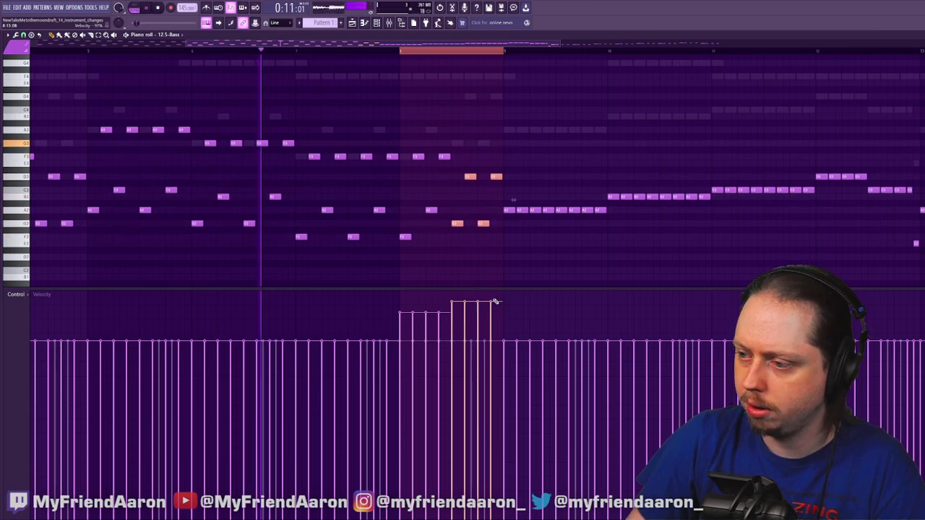
{"action": "scroll", "coordinate": [495, 303], "scroll_direction": "up", "scroll_amount": 1}
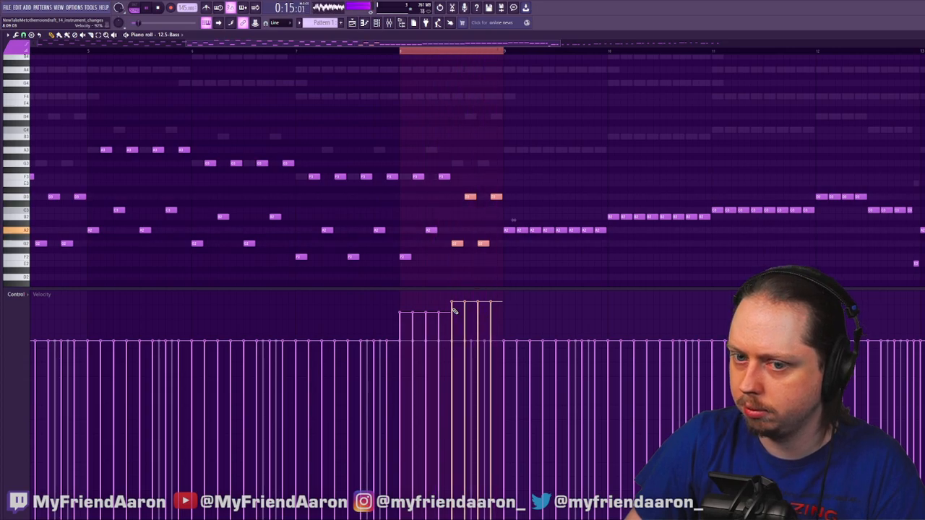
Return to the playlist and delete the rising Param. EQ automation clip on Track 6, then play the transition
{"action": "left_click", "coordinate": [353, 23]}
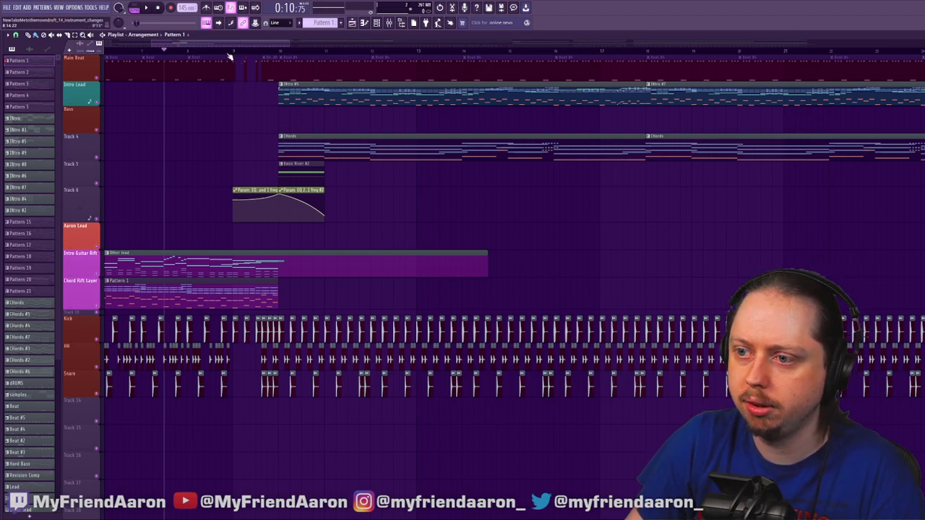
{"action": "right_click", "coordinate": [266, 190]}
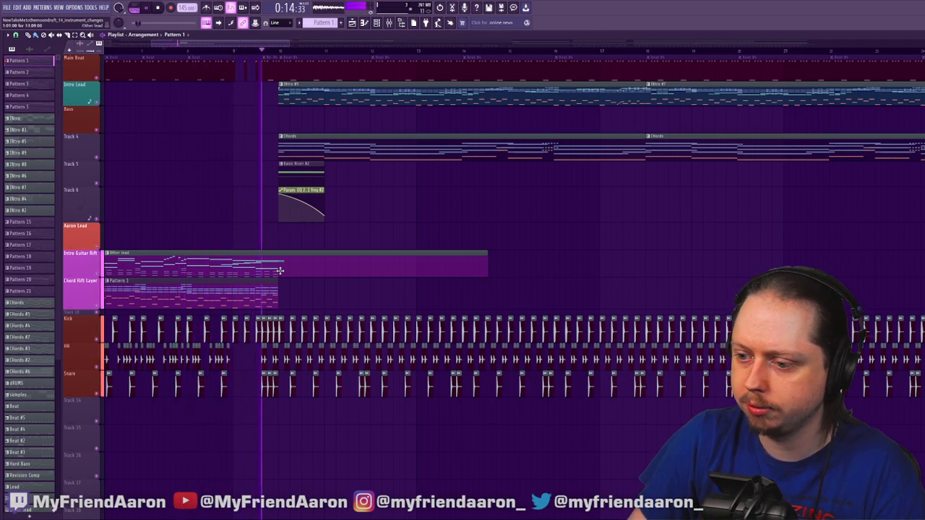
{"action": "key", "text": "space"}
Reopen Pattern 1 in the piano roll on the BG Lead (C) channel and play the bars leading to bar 9
{"action": "double_click", "coordinate": [264, 301]}
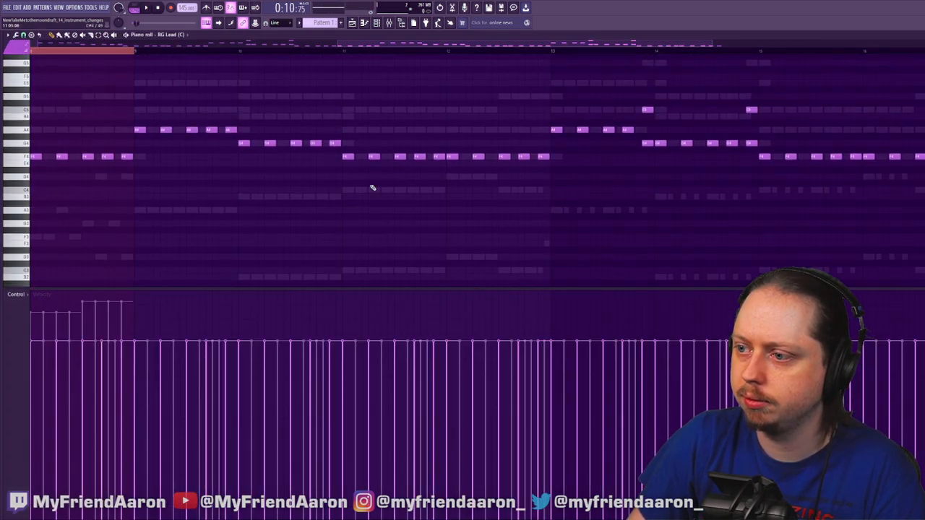
{"action": "left_click_drag", "start_coordinate": [378, 43], "coordinate": [272, 45]}
{"action": "key", "text": "space"}
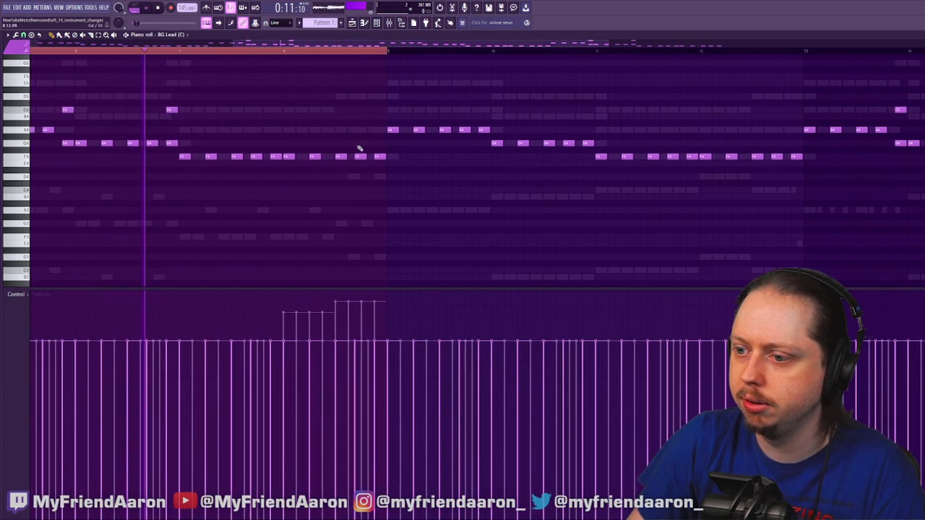
{"action": "scroll", "coordinate": [332, 178], "scroll_direction": "up", "scroll_amount": 2}
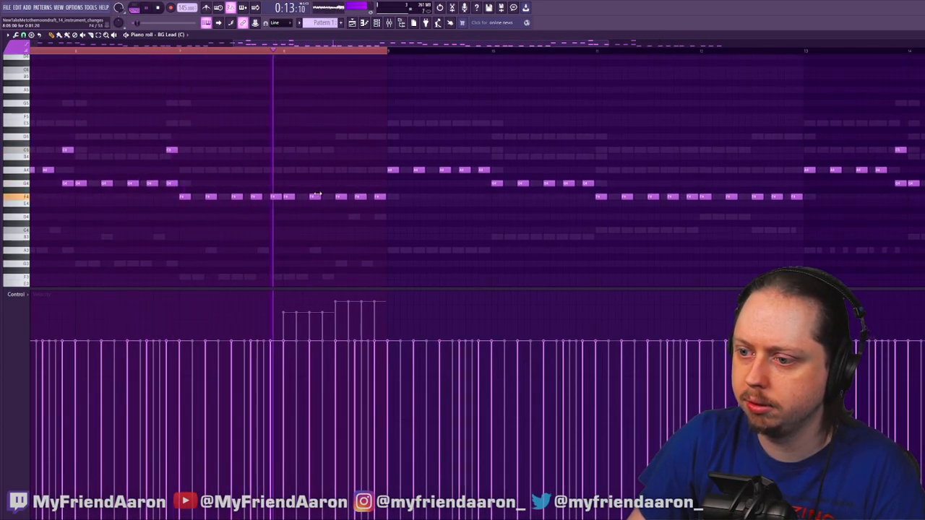
{"action": "key", "text": "space"}
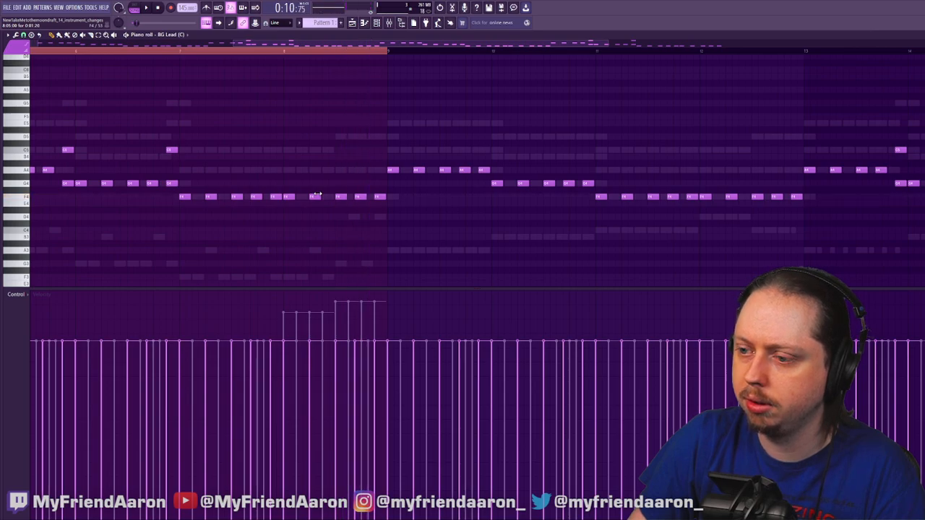
{"action": "scroll", "coordinate": [309, 206], "scroll_direction": "up", "scroll_amount": 2}
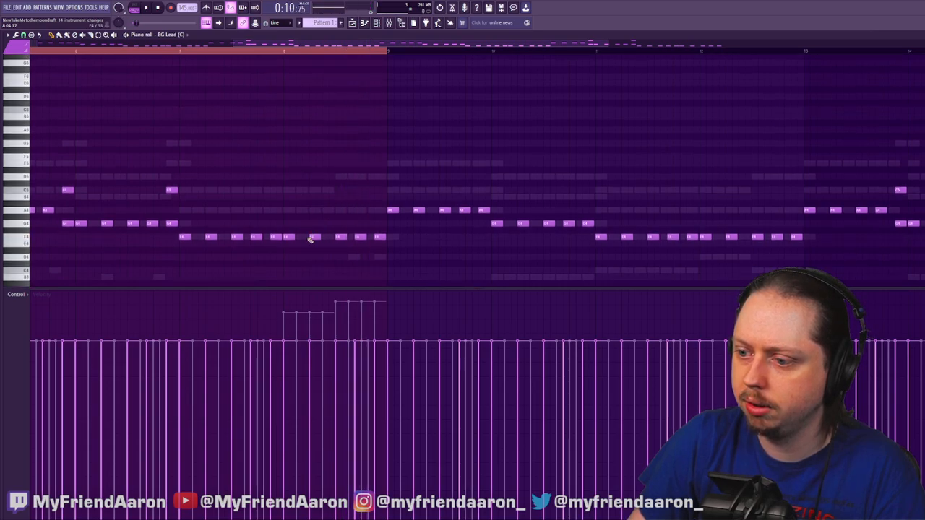
Raise the BG Lead (L) notes in bar 8, the first two to about 90% velocity and the last three to about 95%
{"action": "right_click", "coordinate": [341, 178]}
{"action": "right_click", "coordinate": [341, 177]}
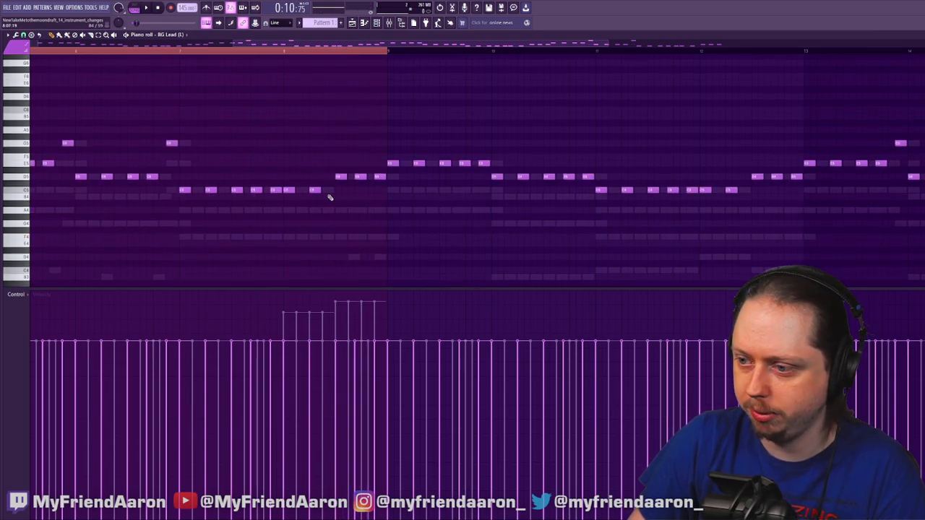
{"action": "left_click_drag", "start_coordinate": [383, 152], "coordinate": [295, 232]}
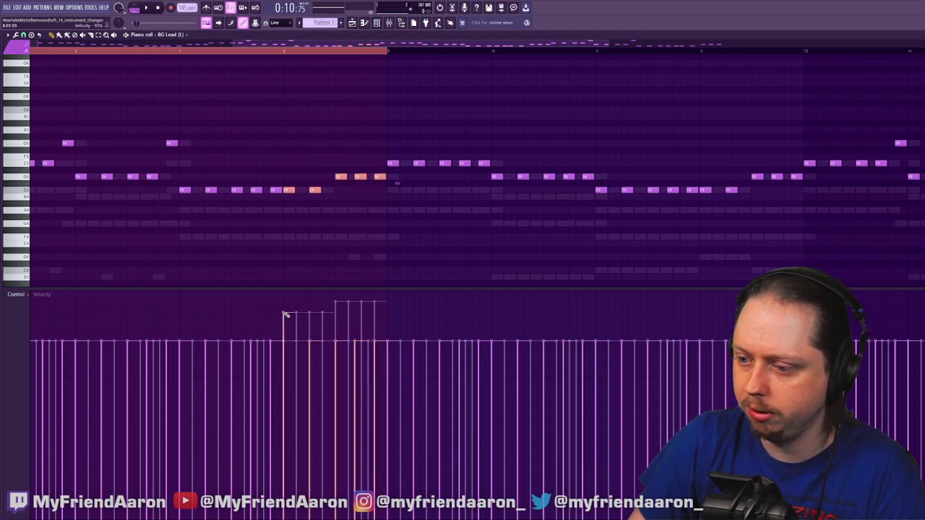
{"action": "left_click_drag", "start_coordinate": [297, 315], "coordinate": [371, 304]}
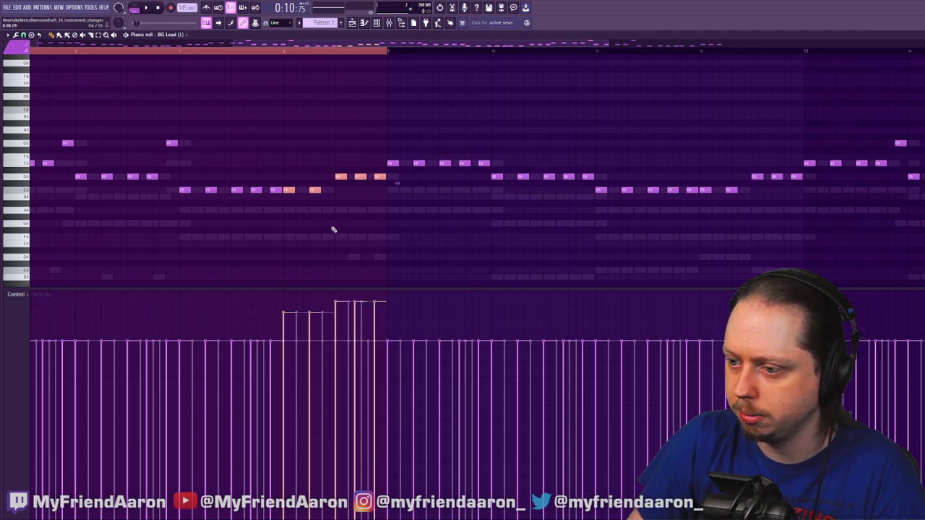
Raise the BG Lead-D (L) notes in bar 8, the first two to about 90% velocity and the other three to about 95%
{"action": "double_click", "coordinate": [301, 190]}
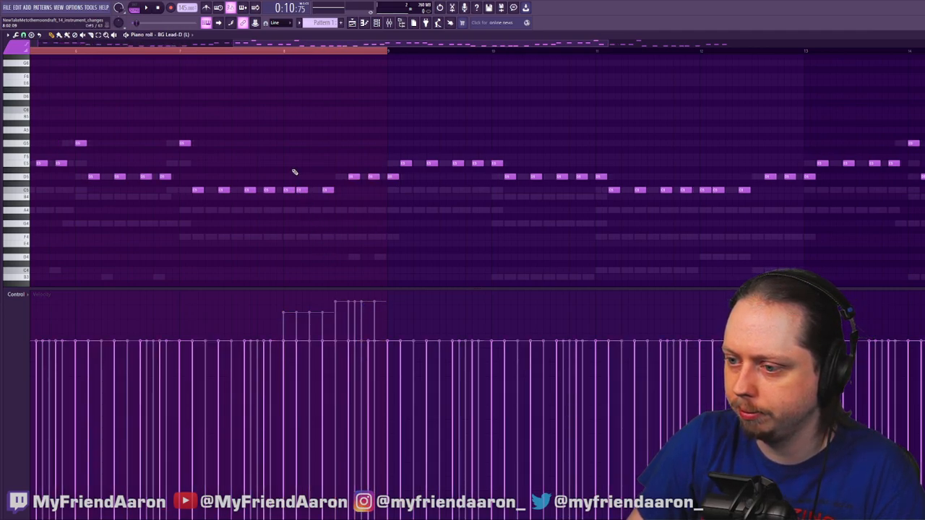
{"action": "left_click_drag", "start_coordinate": [289, 163], "coordinate": [379, 223]}
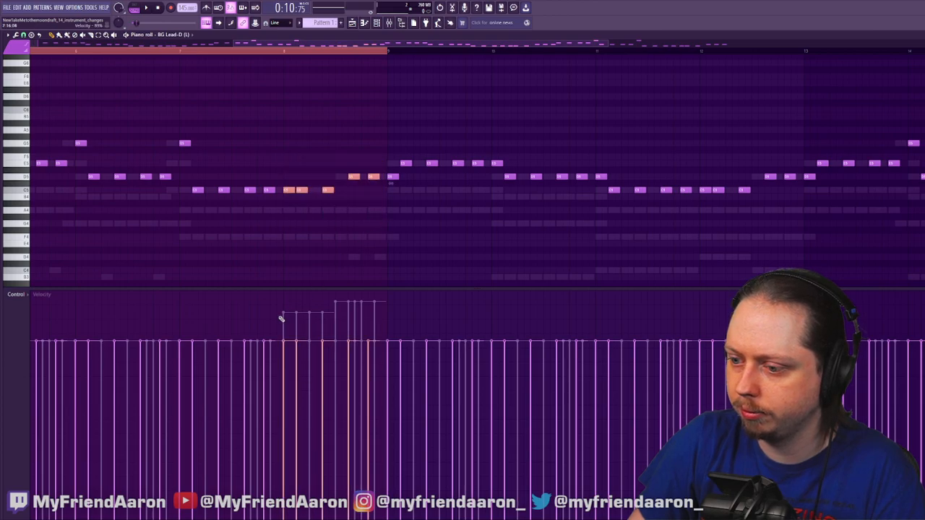
{"action": "left_click_drag", "start_coordinate": [286, 315], "coordinate": [365, 304]}
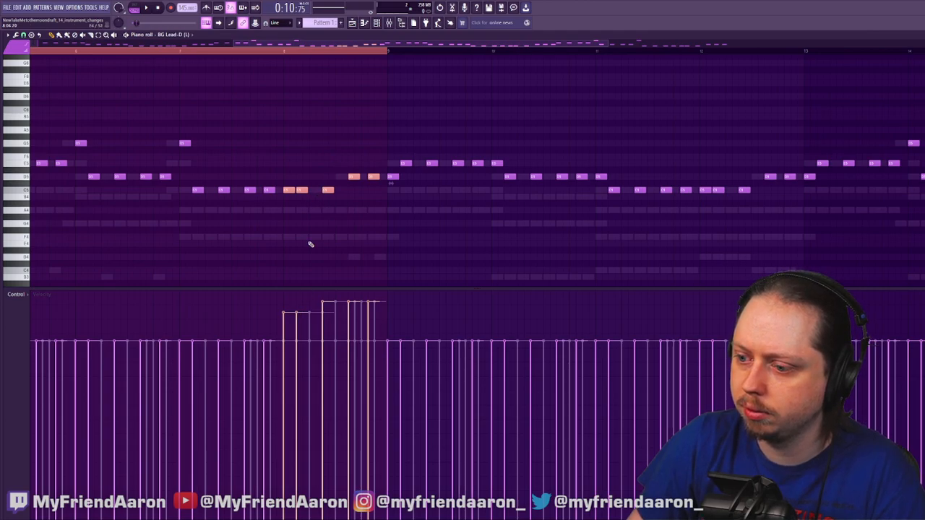
Raise the first three BG Lead-D (R) notes in bar 8 to about 90% velocity and the rest to 95%, matching the third BG Lead-D (L) note
{"action": "right_click", "coordinate": [286, 210]}
{"action": "right_click", "coordinate": [286, 211]}
{"action": "left_click_drag", "start_coordinate": [289, 188], "coordinate": [378, 244]}
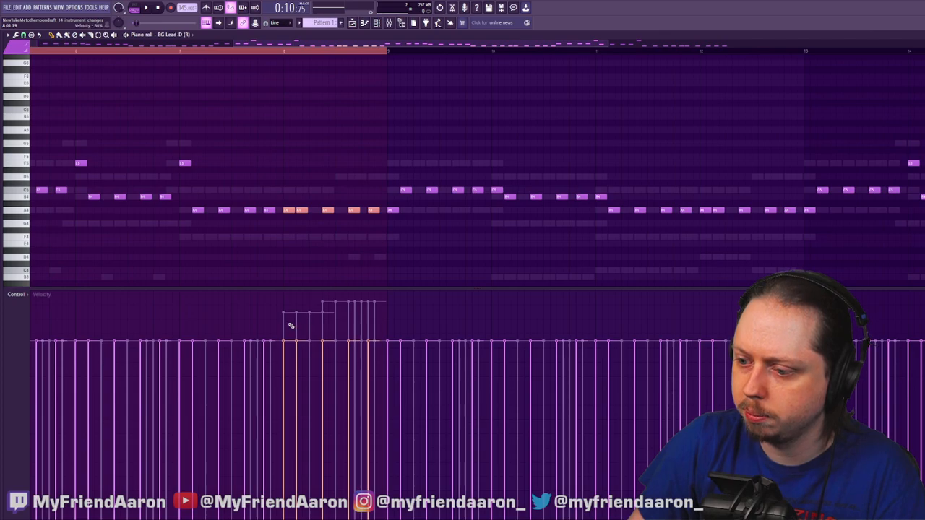
{"action": "left_click_drag", "start_coordinate": [304, 315], "coordinate": [318, 312]}
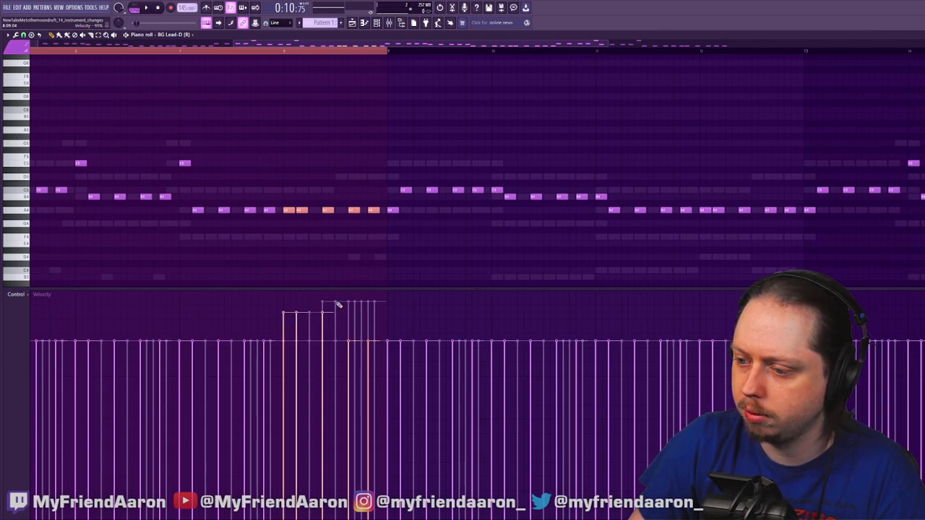
{"action": "right_click", "coordinate": [332, 191]}
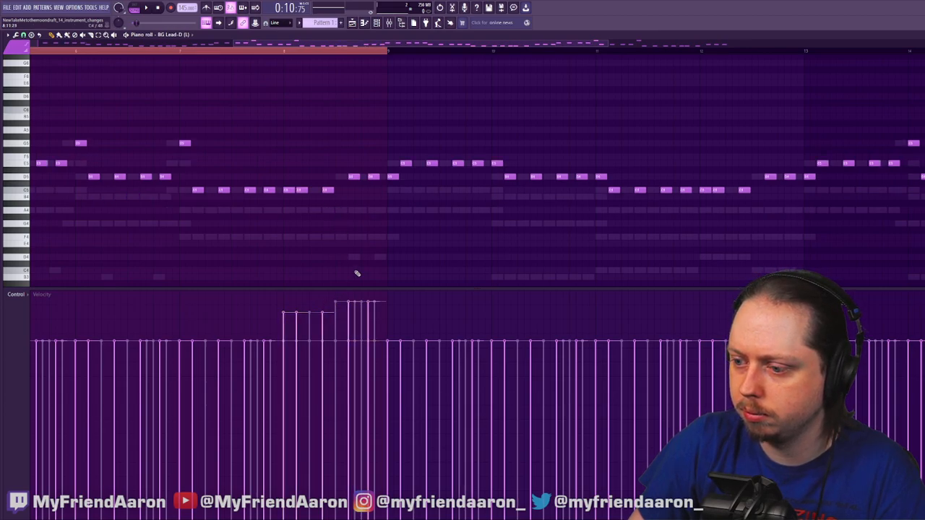
Reopen the BG Lead-D (R) channel and raise its last two notes in bar 8 to about 95% velocity
{"action": "double_click", "coordinate": [327, 214]}
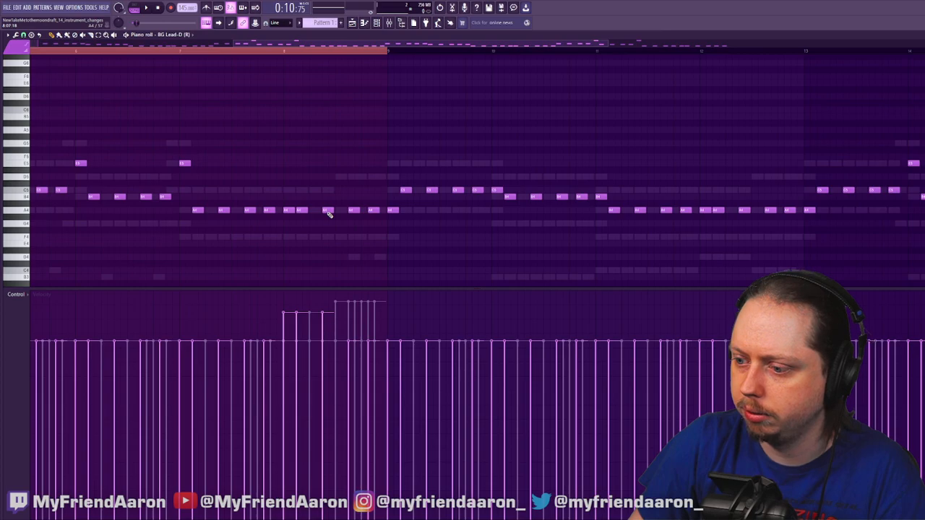
{"action": "left_click_drag", "start_coordinate": [338, 189], "coordinate": [381, 233]}
{"action": "left_click_drag", "start_coordinate": [350, 303], "coordinate": [364, 304]}
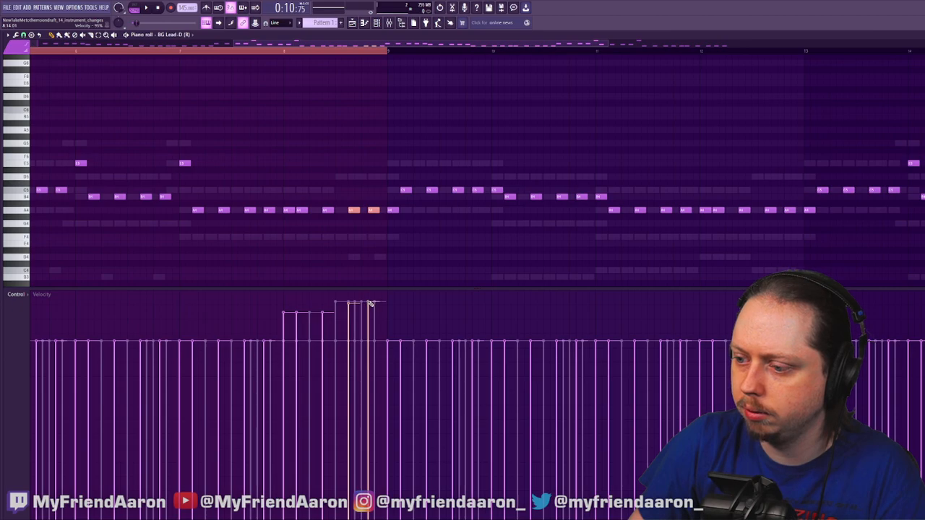
On BG Lead (C), raise the first two notes in bar 8 to about 90% velocity and the last three to about 95%
{"action": "double_click", "coordinate": [288, 237]}
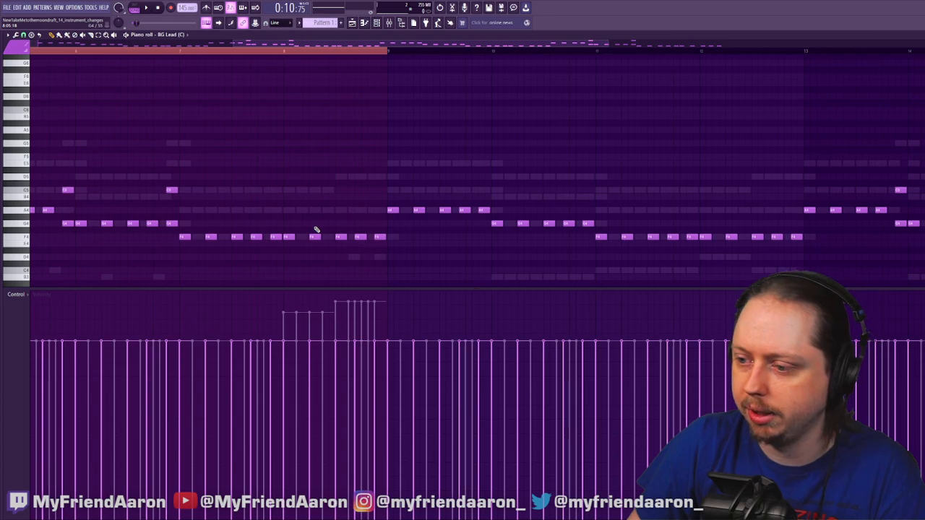
{"action": "left_click_drag", "start_coordinate": [285, 204], "coordinate": [330, 256]}
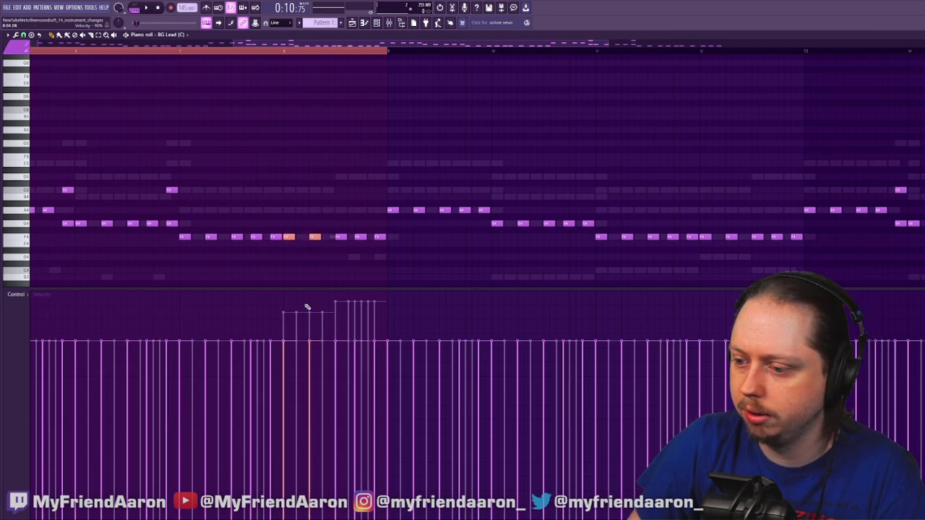
{"action": "left_click_drag", "start_coordinate": [291, 315], "coordinate": [310, 313]}
{"action": "left_click_drag", "start_coordinate": [341, 215], "coordinate": [380, 258]}
{"action": "left_click_drag", "start_coordinate": [337, 303], "coordinate": [373, 303]}
On BG Lead-D (C), raise the first three notes in bar 8 to about 91% velocity and the last two to about 95%
{"action": "right_click", "coordinate": [331, 240]}
{"action": "right_click", "coordinate": [331, 240]}
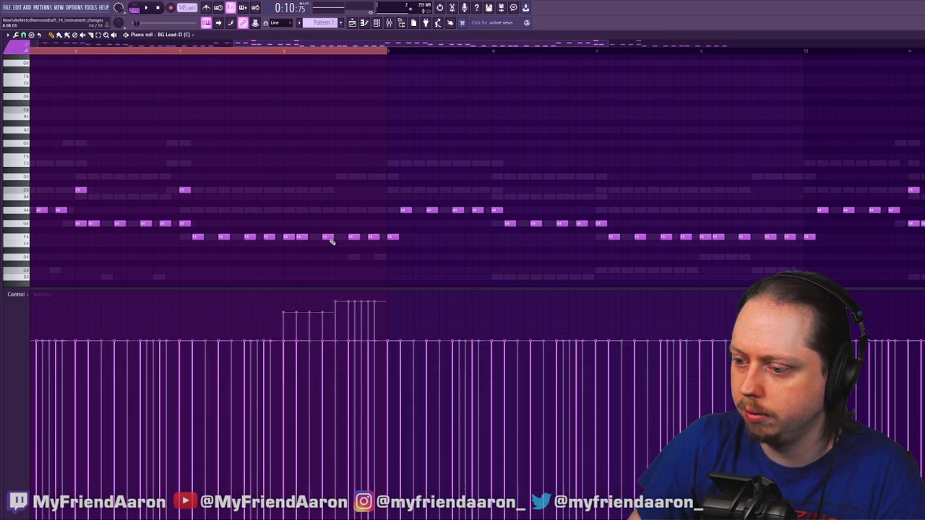
{"action": "left_click_drag", "start_coordinate": [288, 222], "coordinate": [333, 259]}
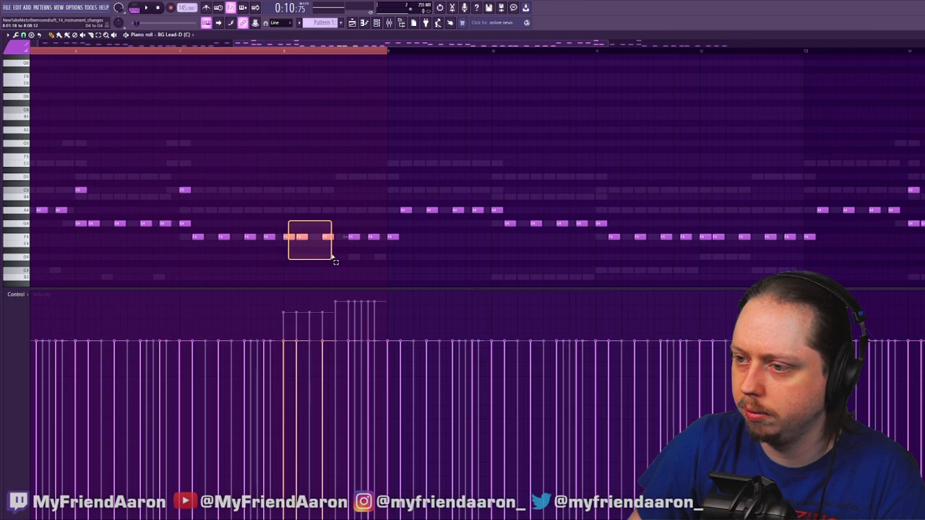
{"action": "left_click_drag", "start_coordinate": [335, 262], "coordinate": [335, 263]}
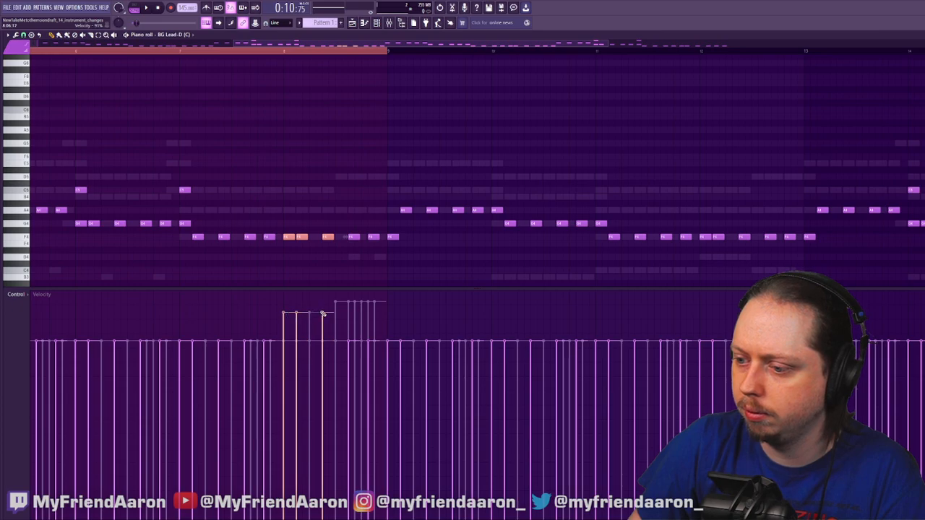
{"action": "left_click_drag", "start_coordinate": [347, 210], "coordinate": [382, 264]}
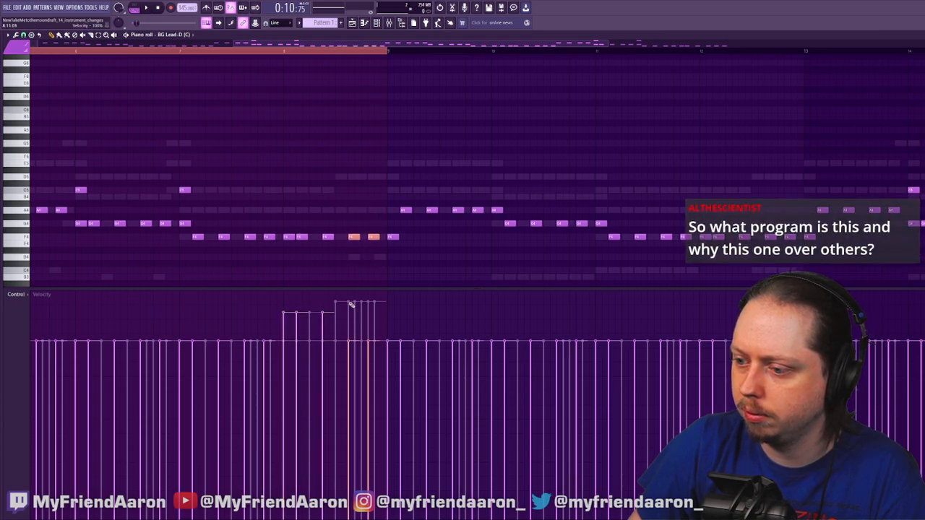
{"action": "left_click_drag", "start_coordinate": [350, 304], "coordinate": [376, 306]}
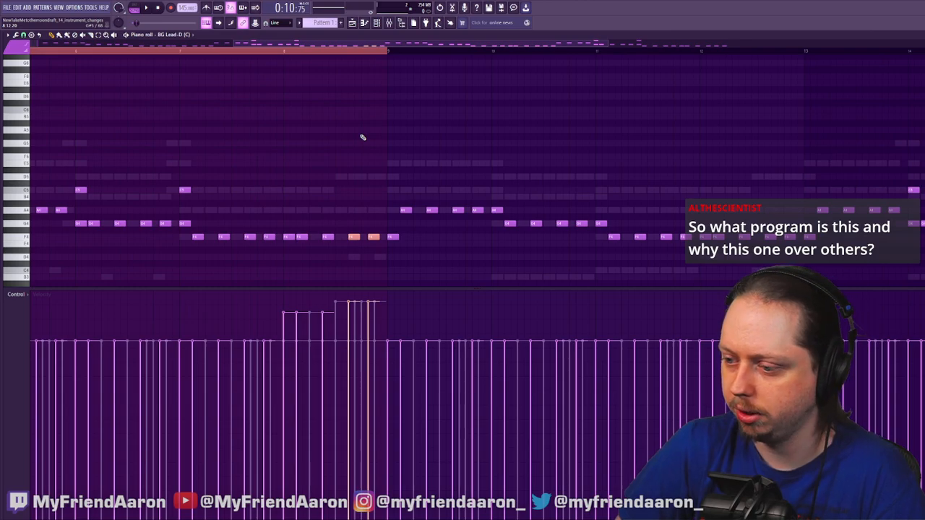
Review the bar 8 velocities across the Tri-Bass and BG Lead channels and play the passage through in the playlist
{"action": "double_click", "coordinate": [354, 258]}
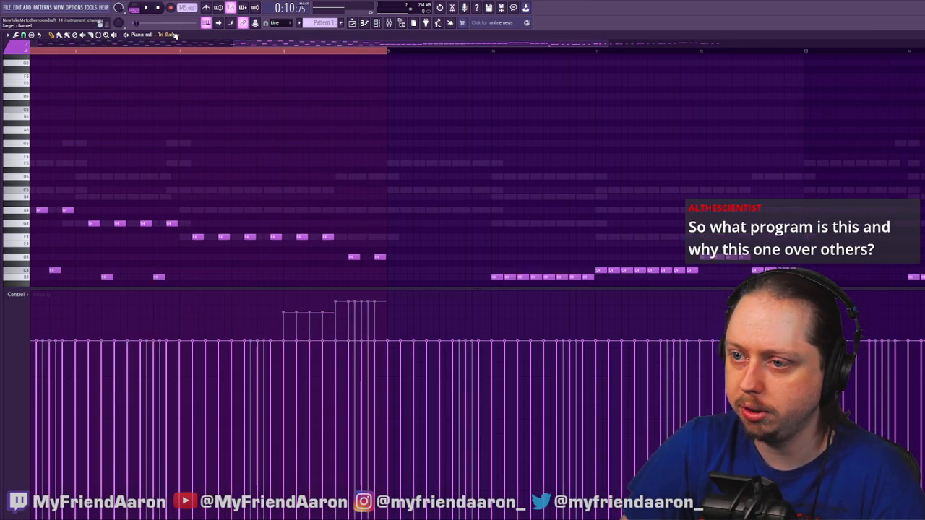
{"action": "scroll", "coordinate": [176, 35], "scroll_direction": "up", "scroll_amount": 3}
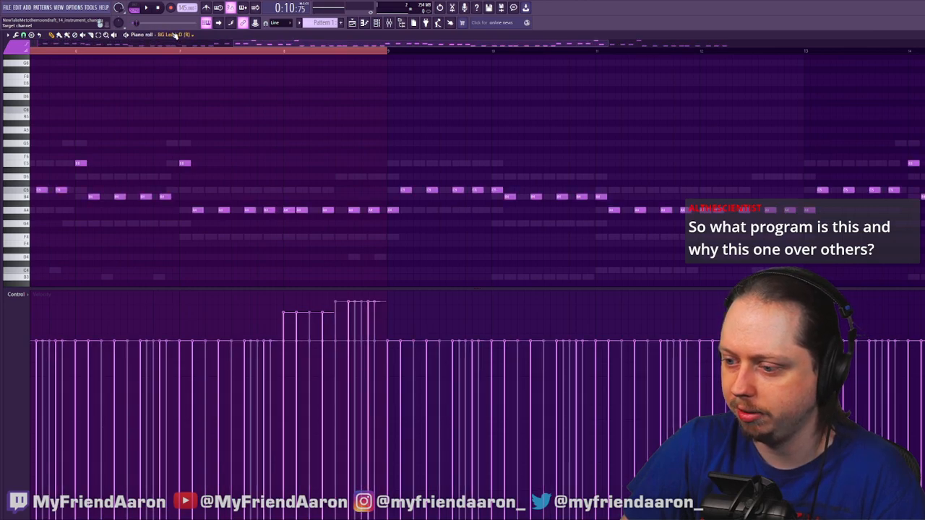
{"action": "scroll", "coordinate": [175, 35], "scroll_direction": "up", "scroll_amount": 2}
{"action": "scroll", "coordinate": [176, 35], "scroll_direction": "up", "scroll_amount": 1}
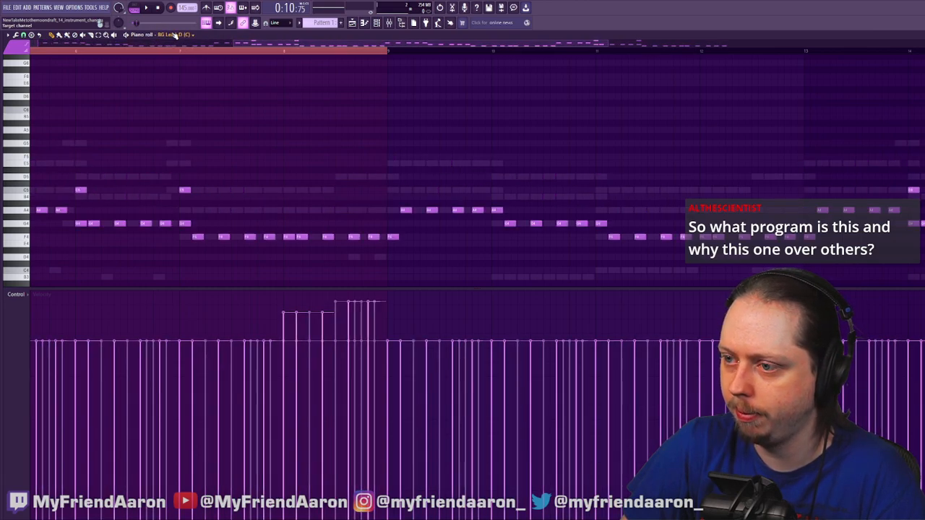
{"action": "scroll", "coordinate": [176, 35], "scroll_direction": "up", "scroll_amount": 1}
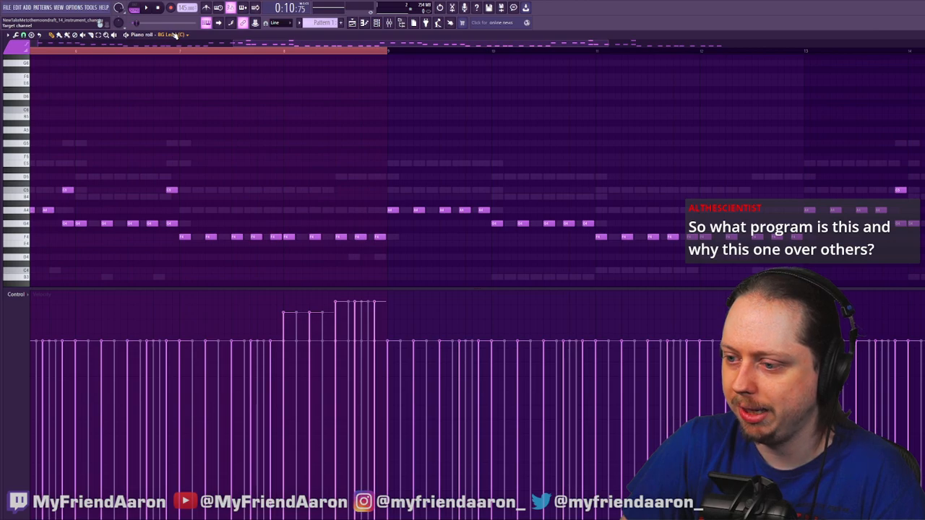
{"action": "scroll", "coordinate": [176, 34], "scroll_direction": "up", "scroll_amount": 1}
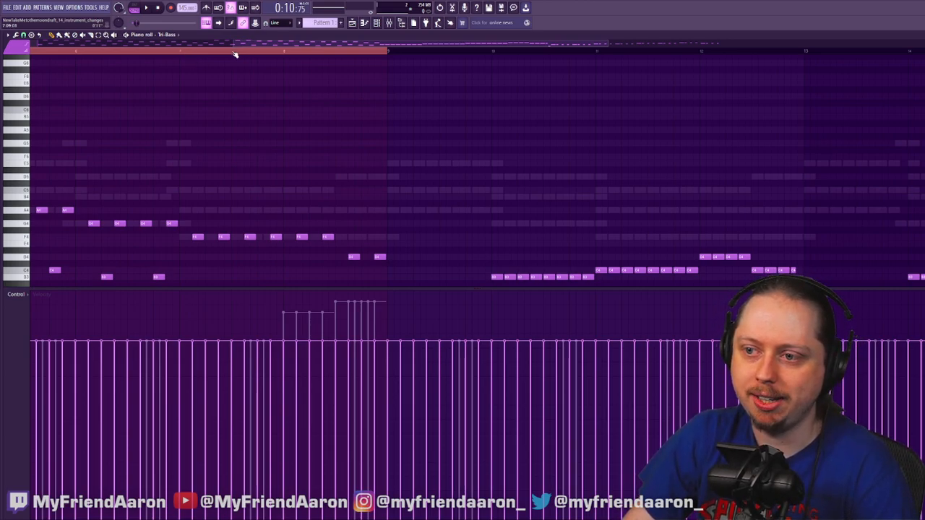
{"action": "key", "text": "space"}
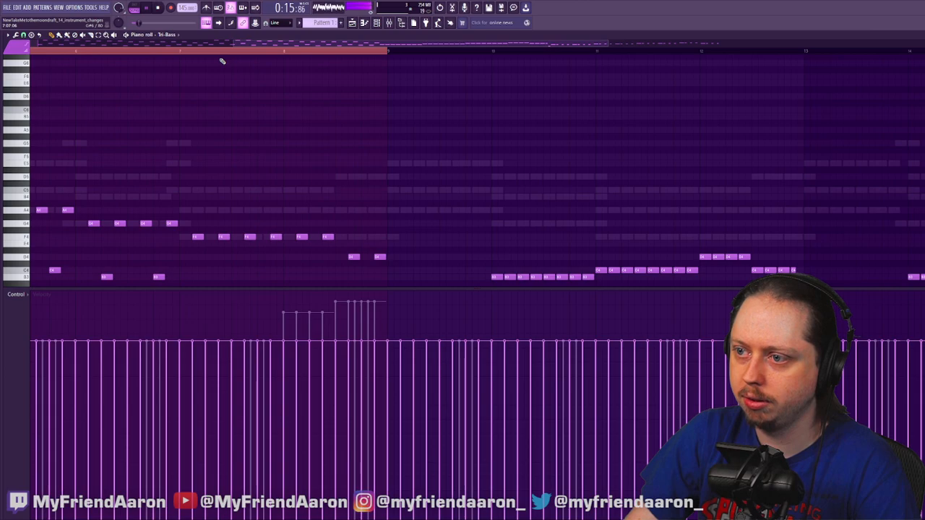
{"action": "left_click", "coordinate": [352, 23]}
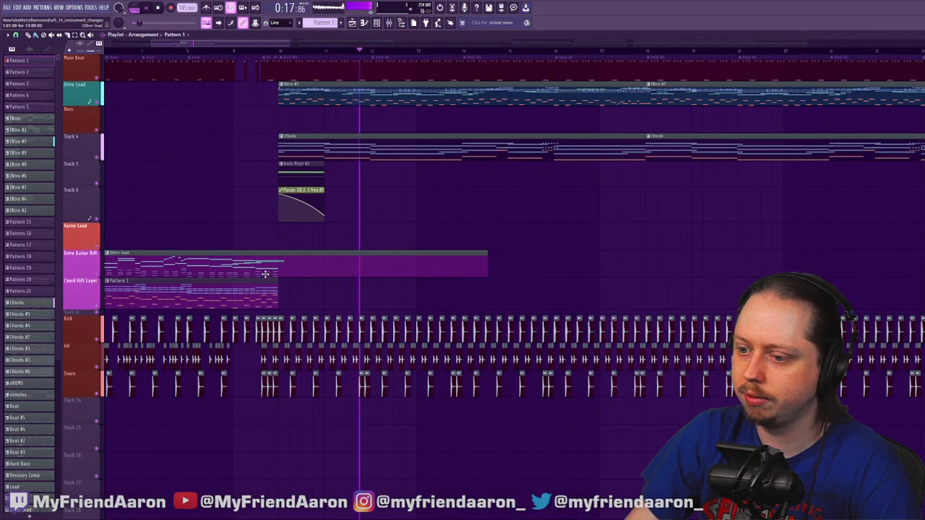
{"action": "key", "text": "space"}
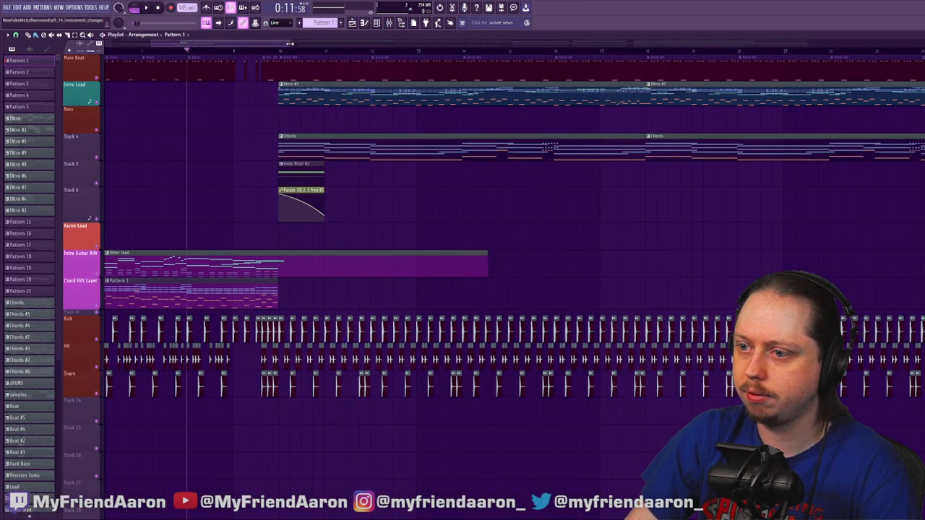
Try removing the last four kick clips before bar 10 on the Kick track and play the result
{"action": "scroll", "coordinate": [310, 177], "scroll_direction": "up", "scroll_amount": 4}
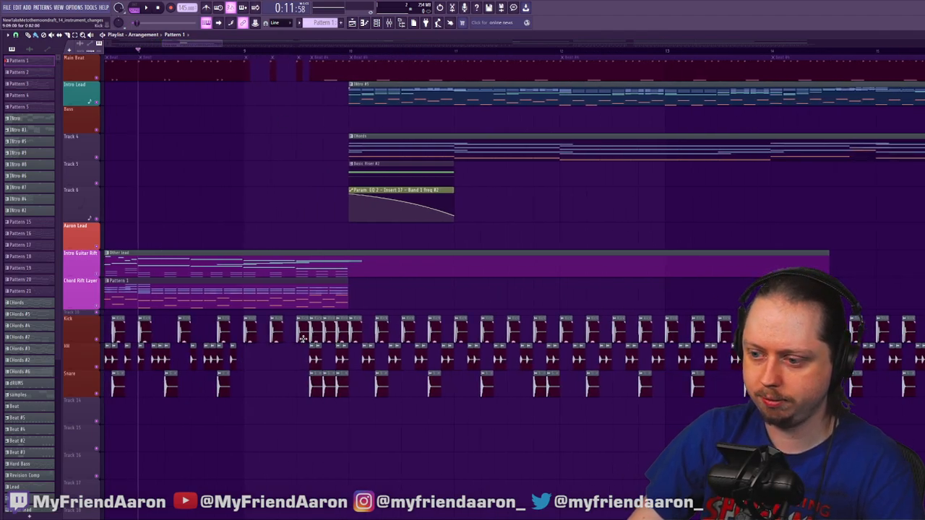
{"action": "right_click", "coordinate": [301, 330]}
{"action": "right_click", "coordinate": [316, 331]}
{"action": "right_click", "coordinate": [329, 330]}
{"action": "right_click", "coordinate": [341, 331]}
{"action": "key", "text": "space"}
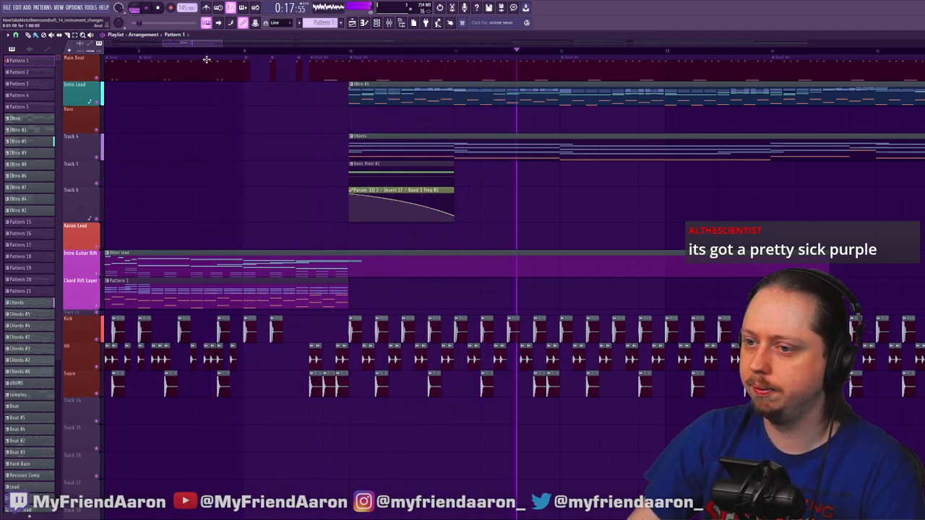
Replay the transition into bar 10 without those kicks and restore the four removed kick clips
{"action": "scroll", "coordinate": [327, 56], "scroll_direction": "down", "scroll_amount": 2}
{"action": "left_click_drag", "start_coordinate": [327, 56], "coordinate": [275, 50]}
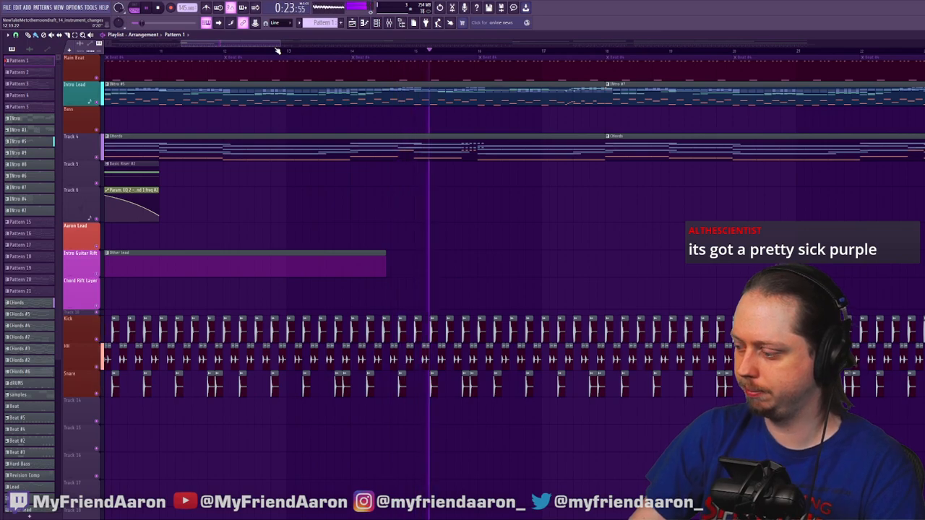
{"action": "left_click_drag", "start_coordinate": [261, 44], "coordinate": [224, 44]}
{"action": "key", "text": "space"}
{"action": "left_click", "coordinate": [305, 57]}
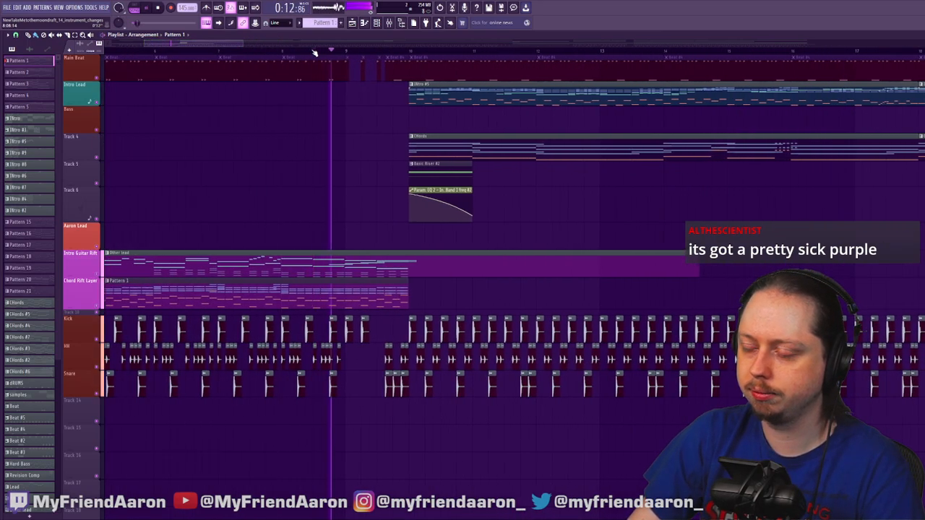
{"action": "key", "text": "space"}
{"action": "key", "text": "space"}
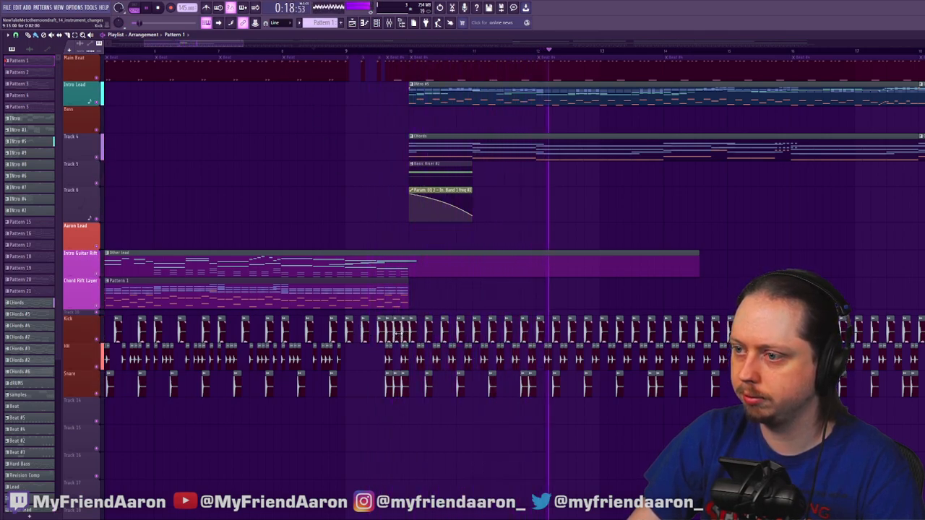
Replay from bar 8 and delete the second and fourth of the last four kick clips before bar 10
{"action": "left_click", "coordinate": [313, 51]}
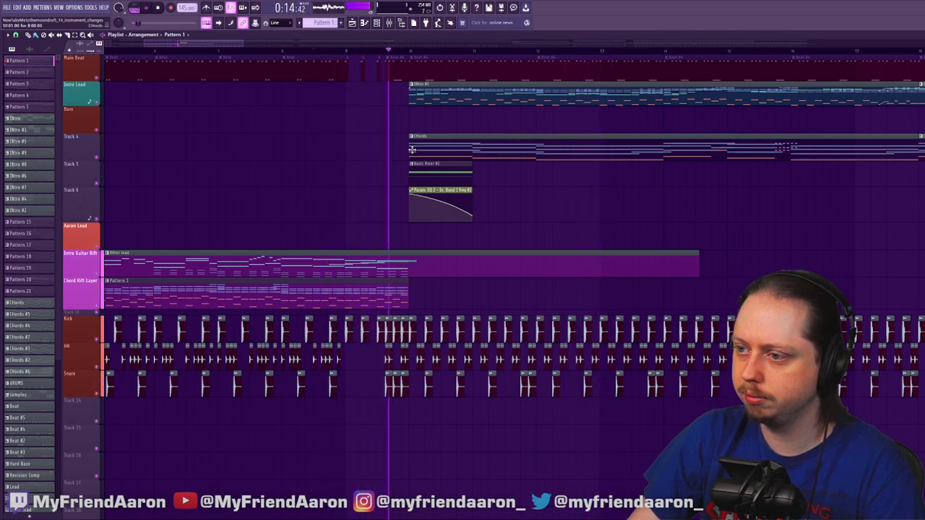
{"action": "mouse_move", "coordinate": [243, 42]}
{"action": "left_mouse_down"}
{"action": "mouse_move", "coordinate": [210, 42]}
{"action": "mouse_move", "coordinate": [229, 47]}
{"action": "left_mouse_up"}
{"action": "right_click", "coordinate": [208, 331]}
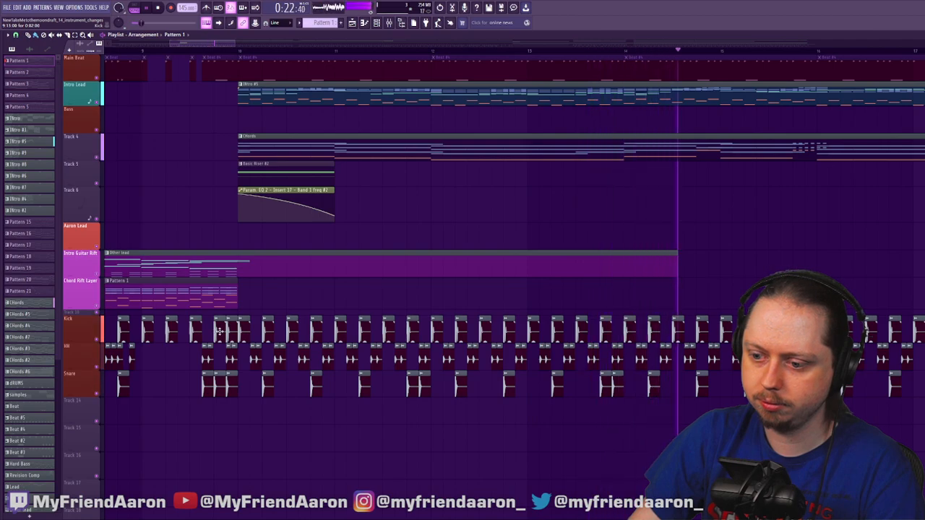
{"action": "right_click", "coordinate": [231, 331]}
{"action": "key", "text": "space"}
{"action": "key", "text": "space"}
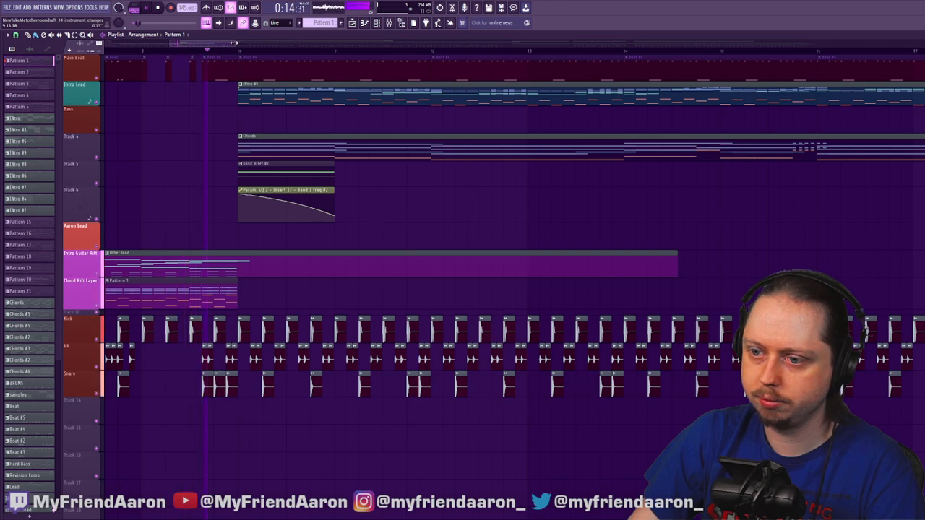
Lower the starting point of the Param. EQ 2 Insert 17 Band 1 freq #2 automation at bar 10 to about 87%, auditioning the transition
{"action": "left_click_drag", "start_coordinate": [232, 43], "coordinate": [211, 45]}
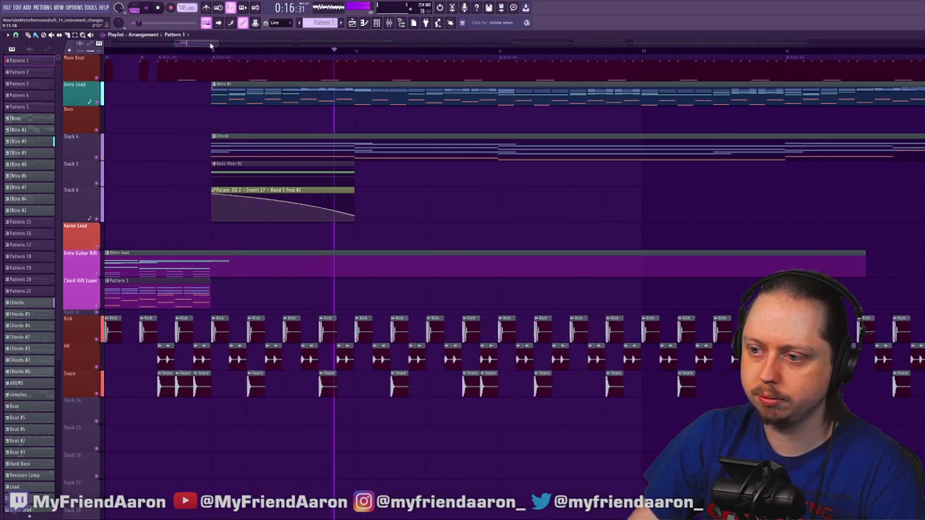
{"action": "left_click_drag", "start_coordinate": [213, 194], "coordinate": [211, 201]}
{"action": "key", "text": "space"}
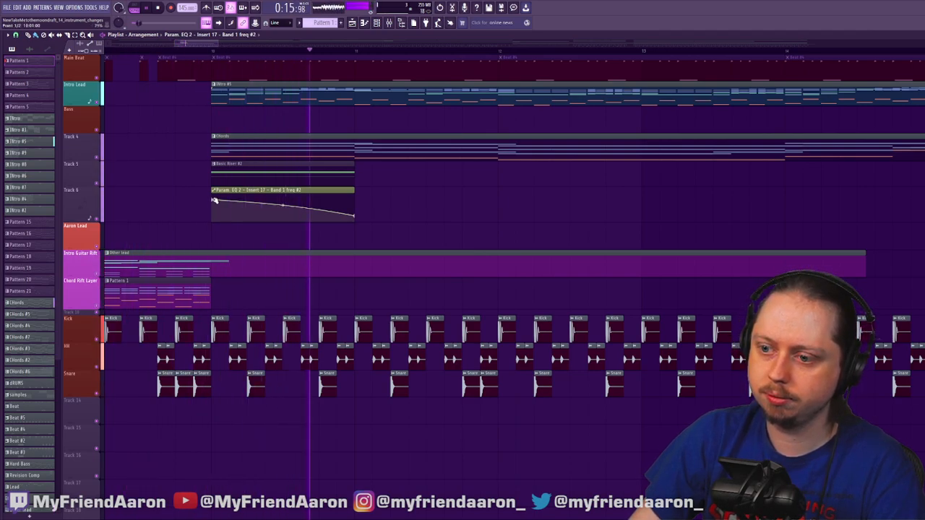
{"action": "key", "text": "space"}
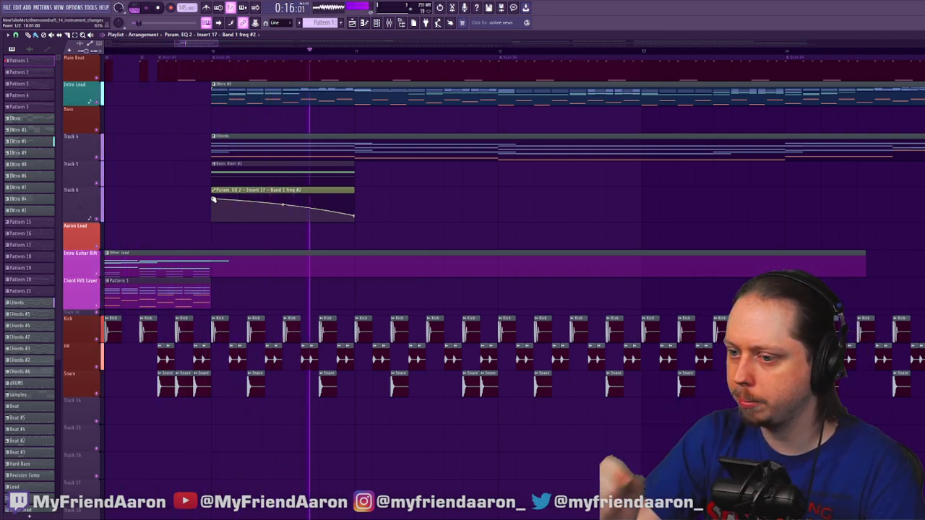
{"action": "key", "text": "space"}
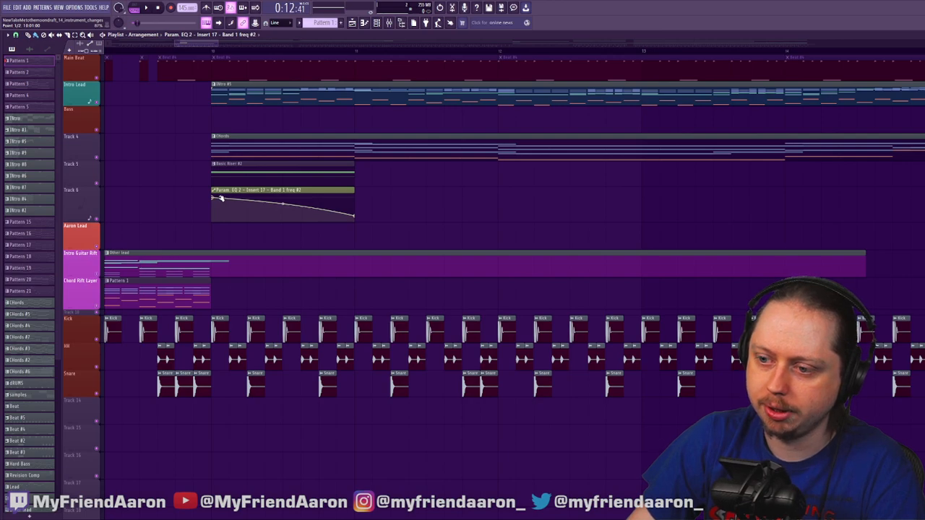
{"action": "key", "text": "space"}
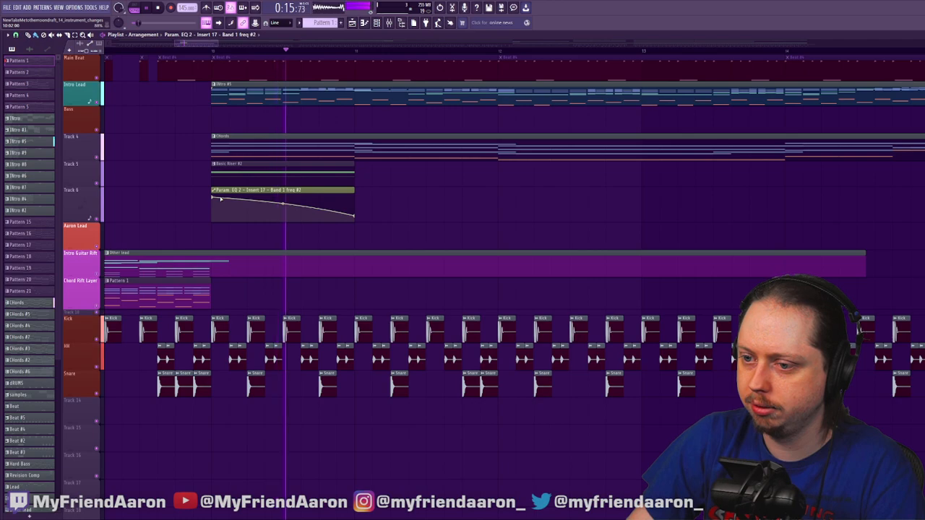
{"action": "key", "text": "space"}
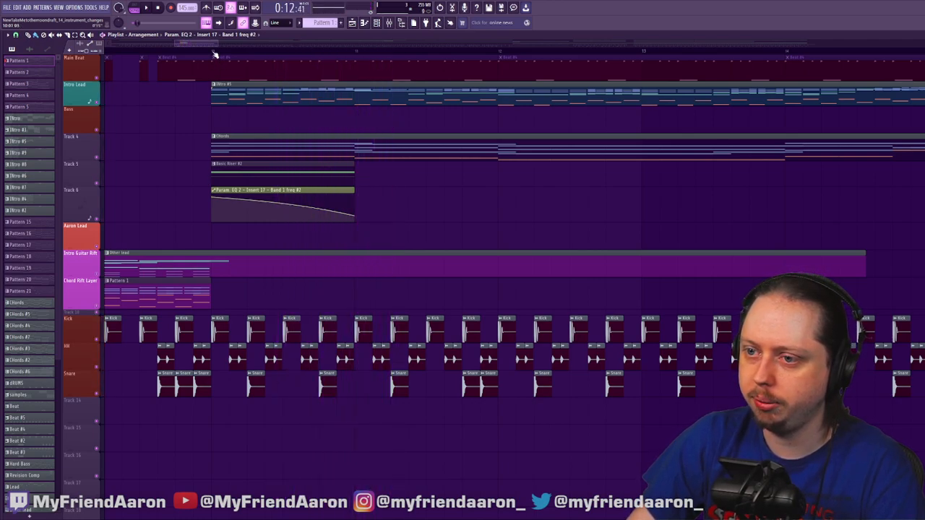
{"action": "left_click_drag", "start_coordinate": [201, 44], "coordinate": [248, 57]}
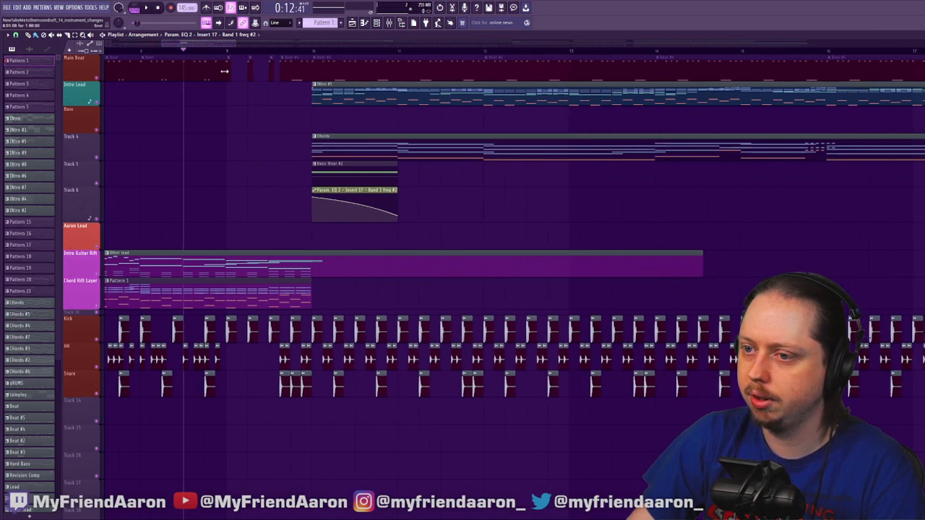
{"action": "left_click_drag", "start_coordinate": [226, 45], "coordinate": [212, 47]}
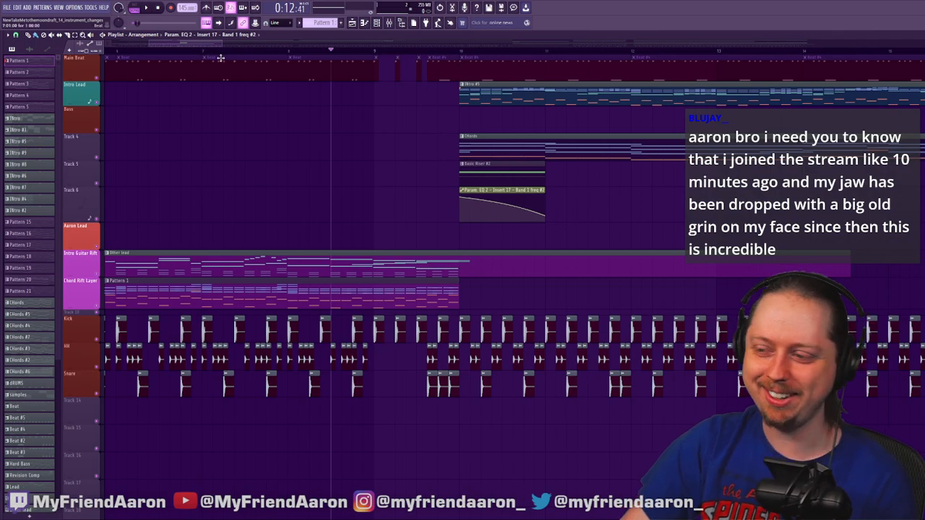
{"action": "left_click_drag", "start_coordinate": [219, 45], "coordinate": [342, 60]}
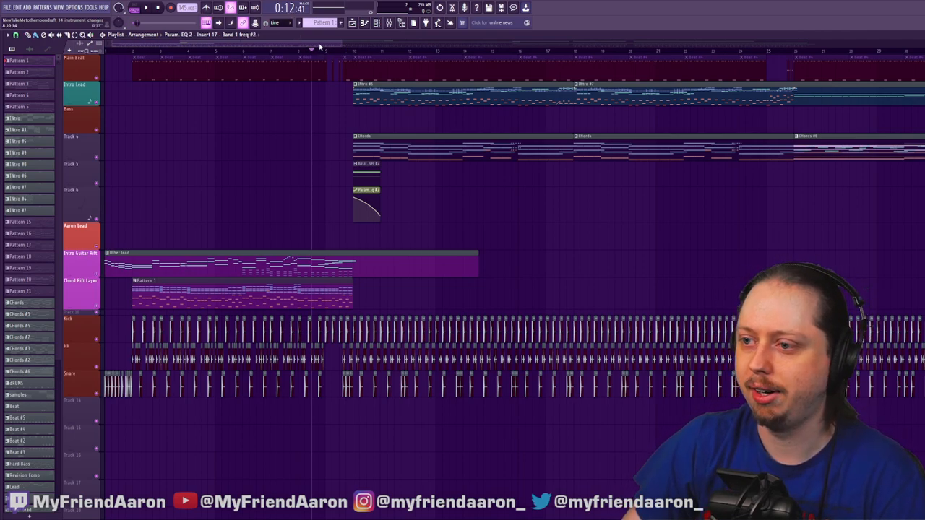
{"action": "left_click_drag", "start_coordinate": [342, 43], "coordinate": [248, 48]}
{"action": "left_click_drag", "start_coordinate": [307, 56], "coordinate": [265, 46]}
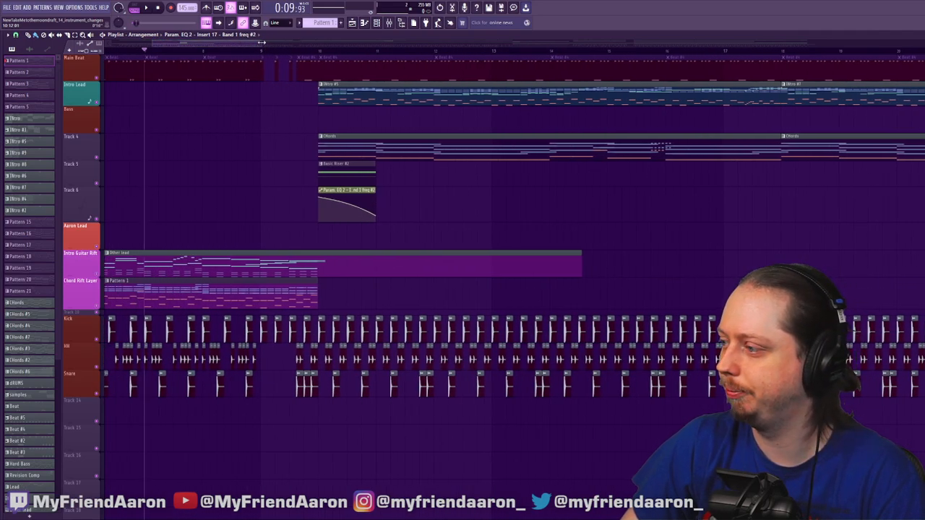
Play the arrangement from bar 12 past the transition at bar 37 and examine how the later sections lead into each other
{"action": "left_click_drag", "start_coordinate": [256, 47], "coordinate": [298, 56]}
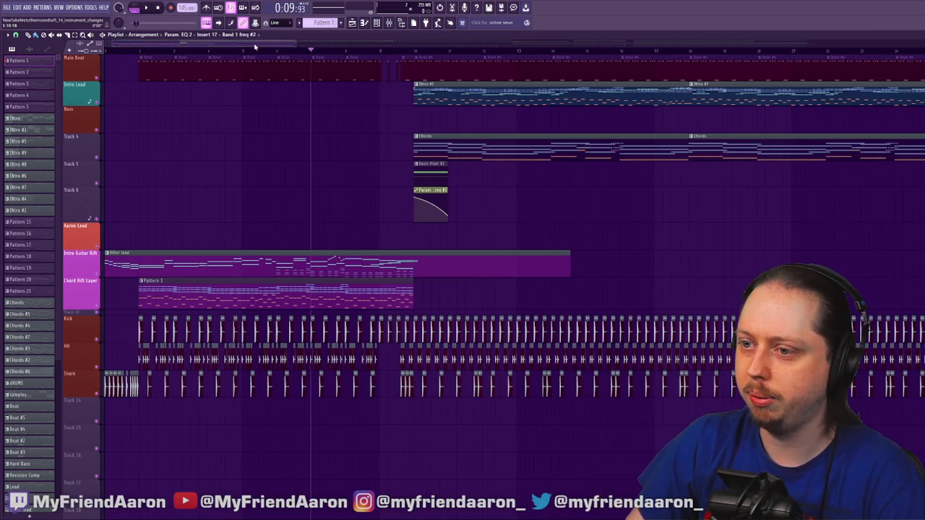
{"action": "left_click_drag", "start_coordinate": [254, 46], "coordinate": [266, 47]}
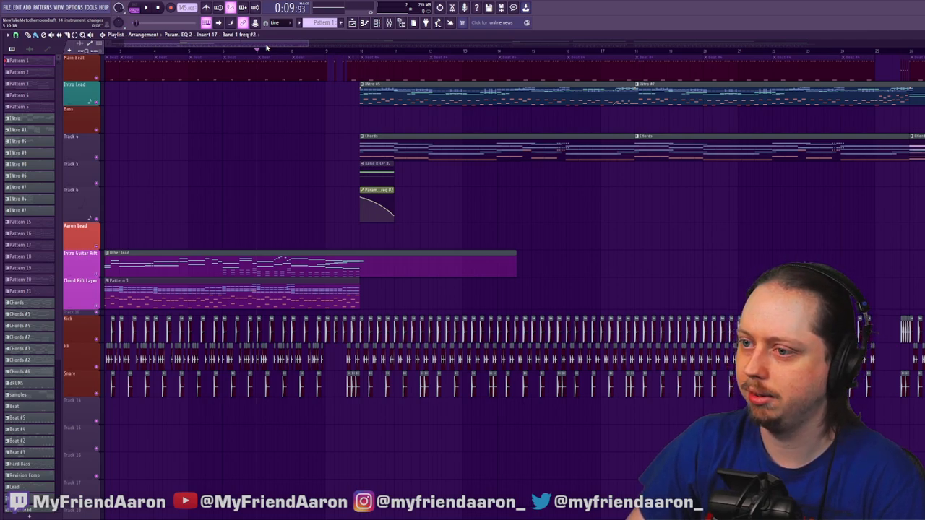
{"action": "left_click_drag", "start_coordinate": [267, 47], "coordinate": [392, 61]}
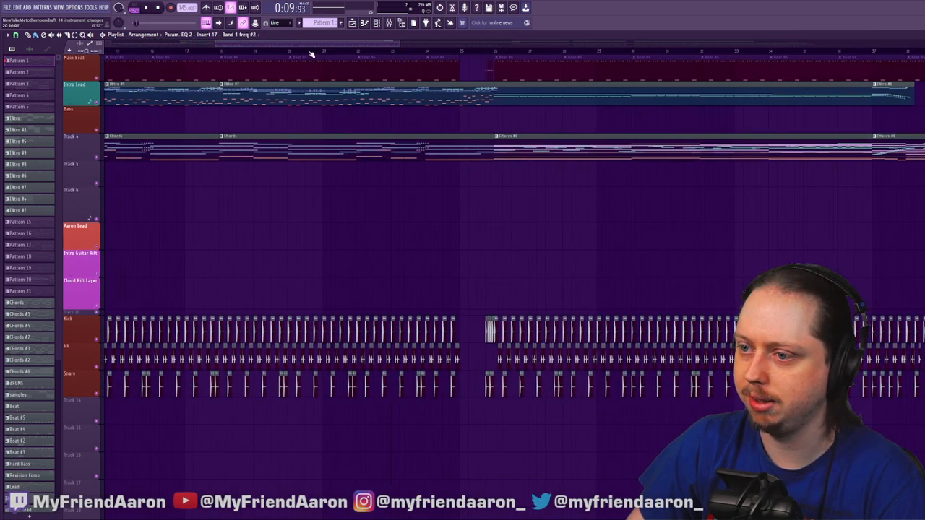
{"action": "left_click_drag", "start_coordinate": [283, 48], "coordinate": [175, 47]}
{"action": "left_click", "coordinate": [491, 52]}
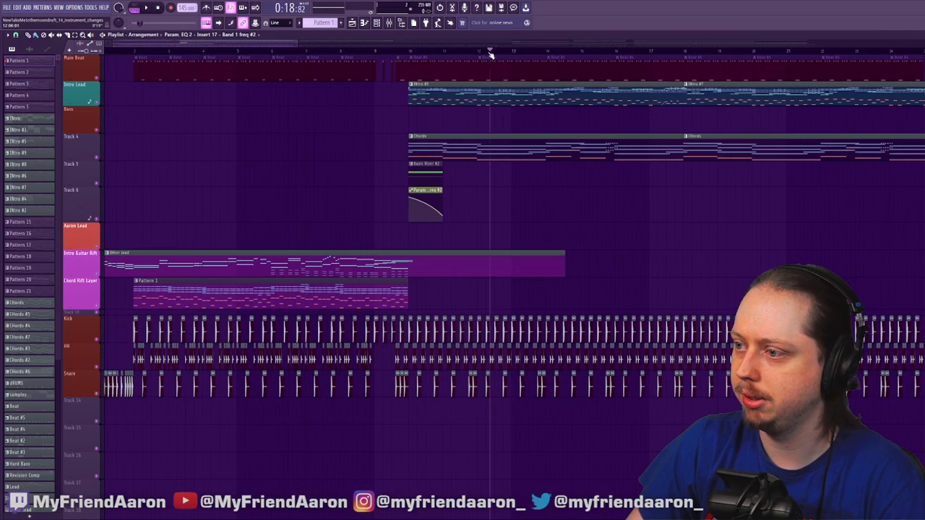
{"action": "left_click_drag", "start_coordinate": [282, 45], "coordinate": [380, 46]}
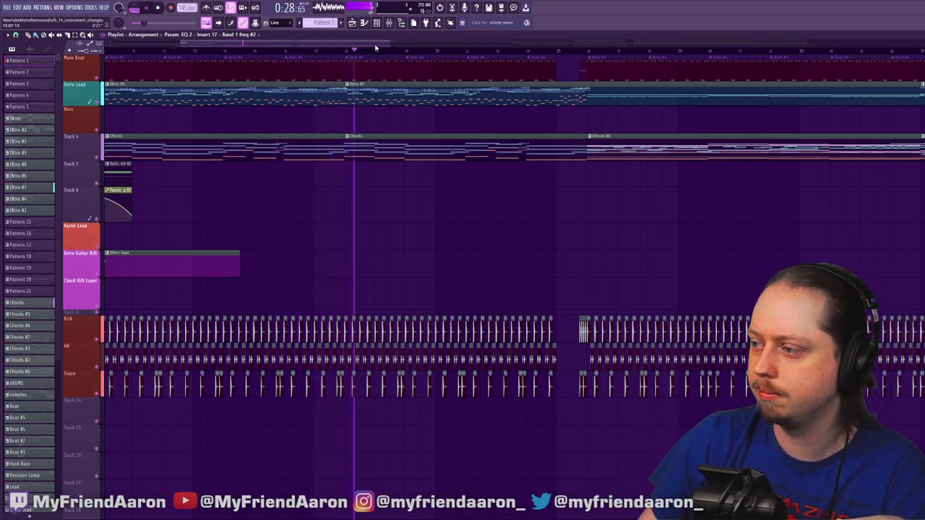
{"action": "left_click_drag", "start_coordinate": [376, 48], "coordinate": [396, 47]}
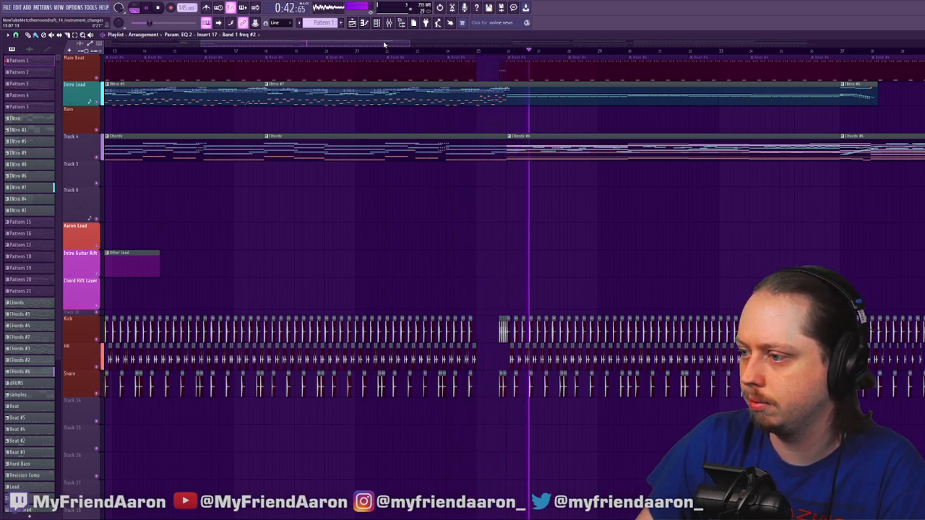
{"action": "left_click_drag", "start_coordinate": [384, 45], "coordinate": [394, 44]}
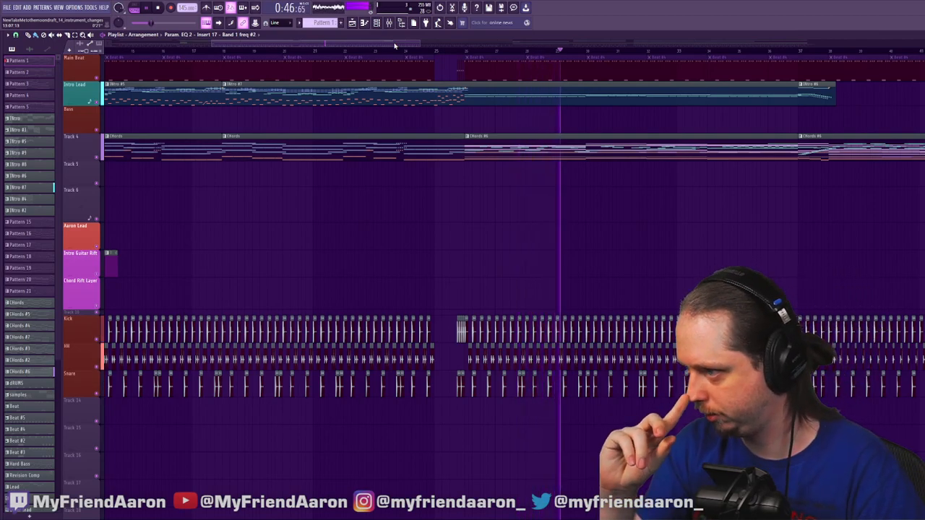
{"action": "left_click_drag", "start_coordinate": [395, 46], "coordinate": [496, 50]}
{"action": "left_click_drag", "start_coordinate": [308, 45], "coordinate": [359, 45]}
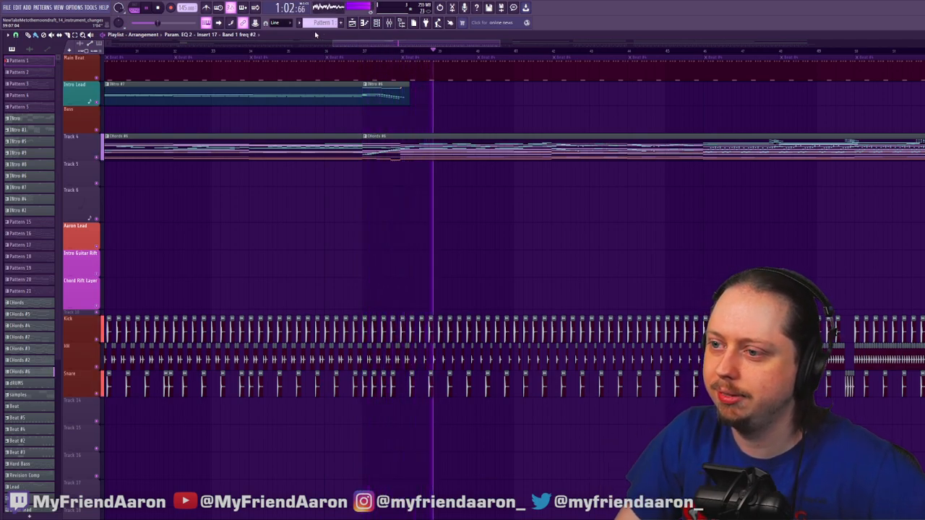
{"action": "left_click_drag", "start_coordinate": [362, 44], "coordinate": [415, 47]}
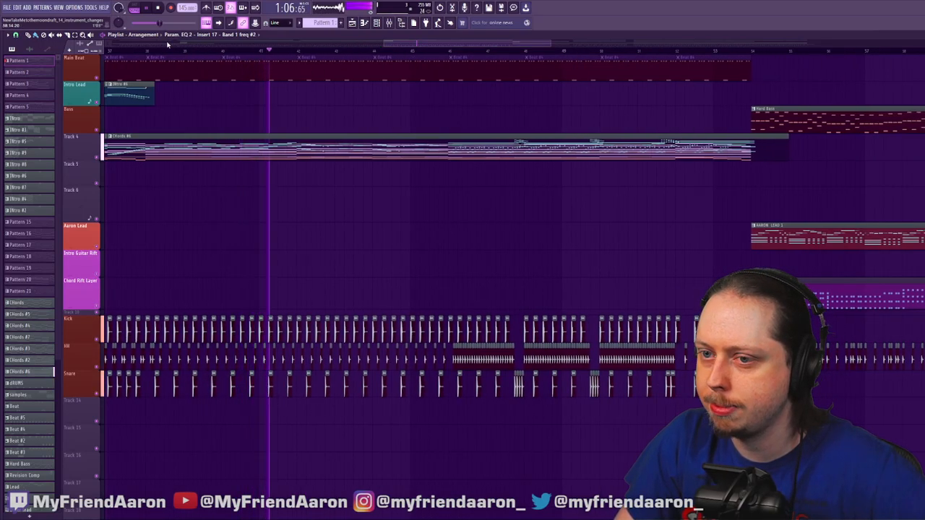
{"action": "left_click", "coordinate": [149, 8]}
Open the Intro #6 clip at bar 37, examine its 50 Lead-D (L) notes, and return to the playlist
{"action": "left_click_drag", "start_coordinate": [499, 45], "coordinate": [424, 46]}
{"action": "double_click", "coordinate": [279, 96]}
{"action": "scroll", "coordinate": [395, 169], "scroll_direction": "down", "scroll_amount": 2}
{"action": "double_click", "coordinate": [296, 172]}
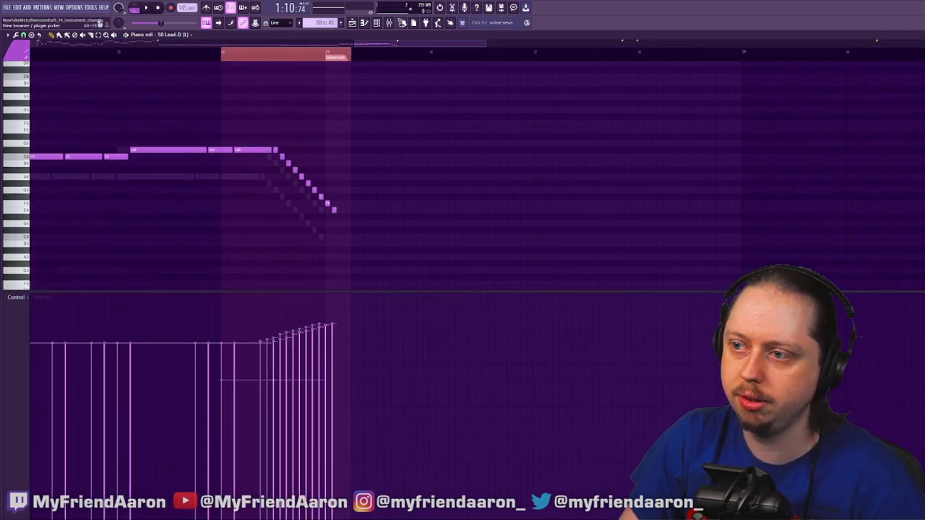
{"action": "left_click", "coordinate": [352, 23]}
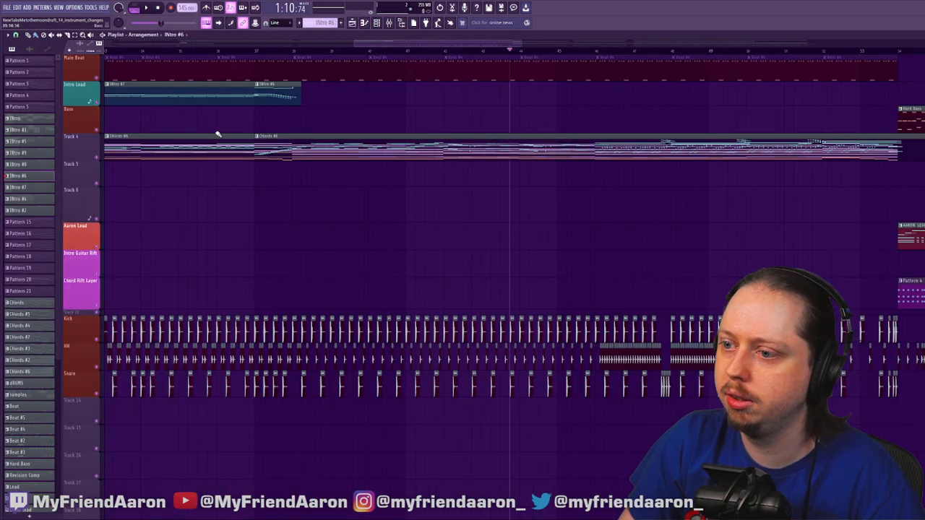
Solo the Intro Lead track and listen to it from bar 37
{"action": "right_click", "coordinate": [98, 104]}
{"action": "left_click", "coordinate": [255, 53]}
{"action": "key", "text": "space"}
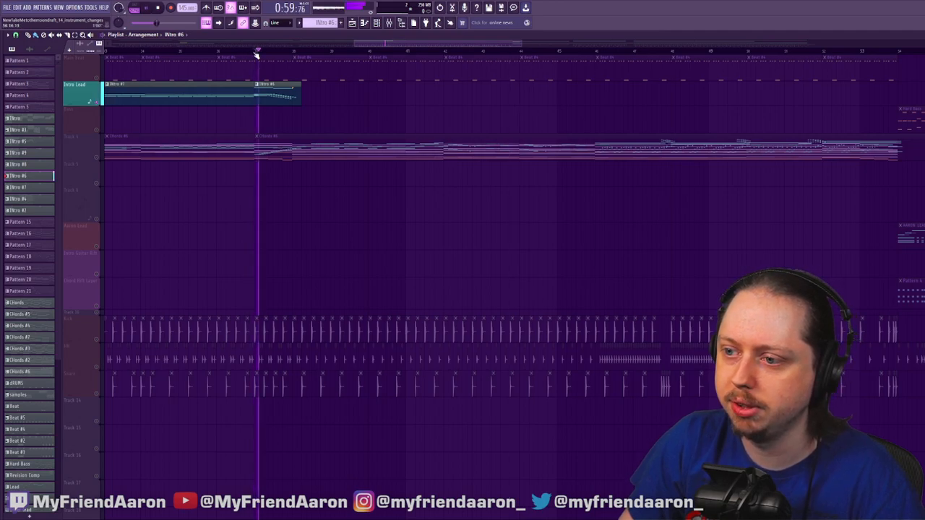
{"action": "key", "text": "space"}
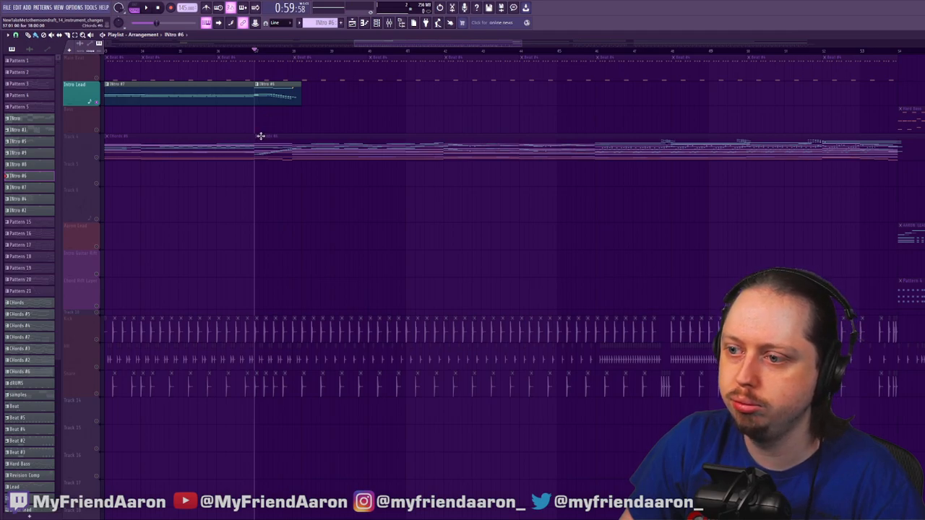
Enable Track 4 alongside Intro Lead, replay bar 37, and examine the High SQ Lead notes in the Chords #6 clip
{"action": "left_click", "coordinate": [98, 159]}
{"action": "key", "text": "space"}
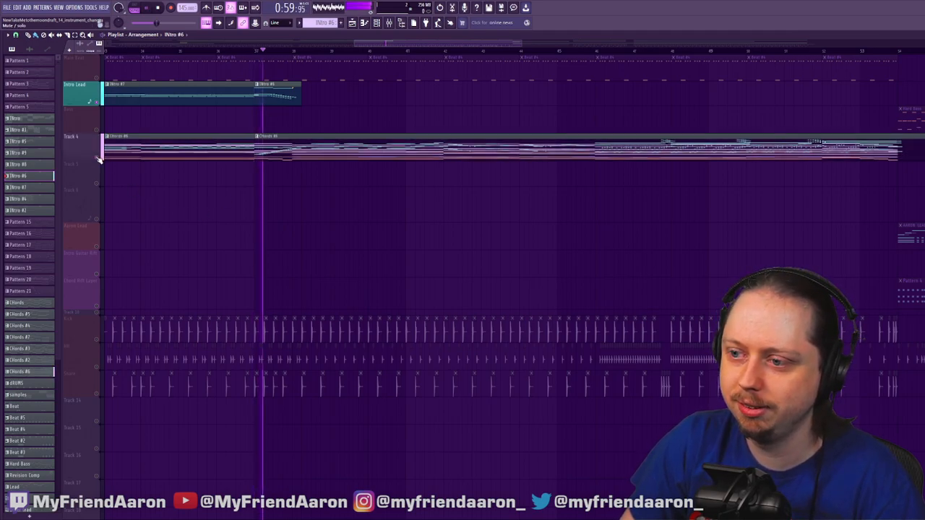
{"action": "key", "text": "space"}
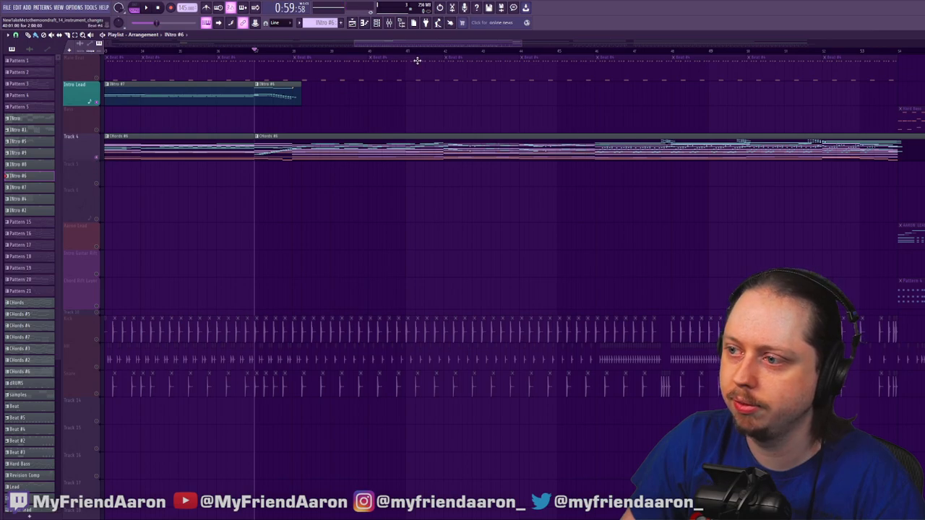
{"action": "double_click", "coordinate": [277, 149]}
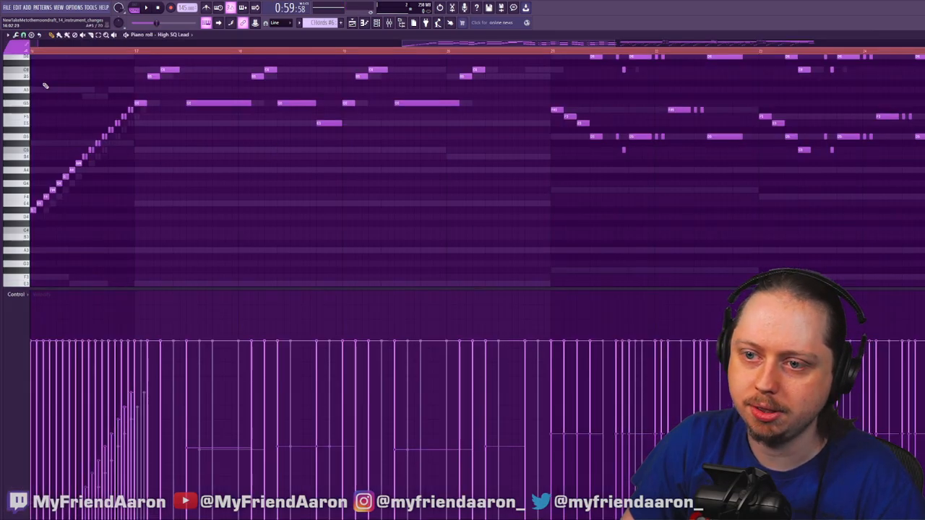
{"action": "left_click", "coordinate": [352, 23]}
Bring all tracks back from solo and try placing a Chords #6 clip on the Bass track in bar 9
{"action": "left_click_drag", "start_coordinate": [462, 44], "coordinate": [204, 47]}
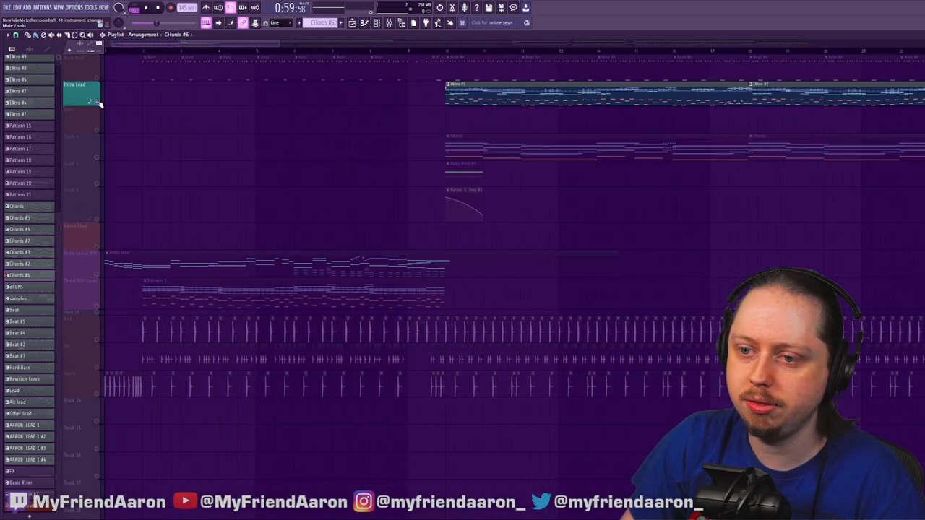
{"action": "left_click", "coordinate": [426, 121]}
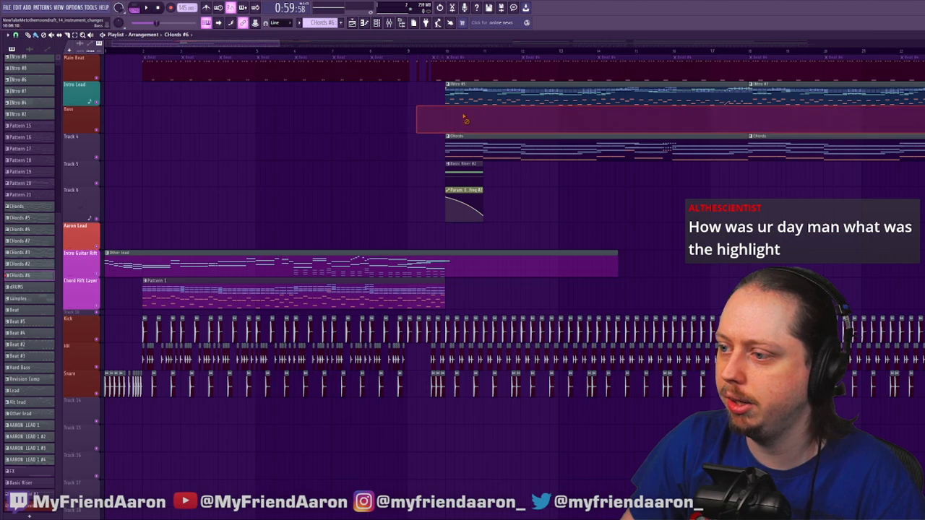
{"action": "right_click", "coordinate": [463, 117]}
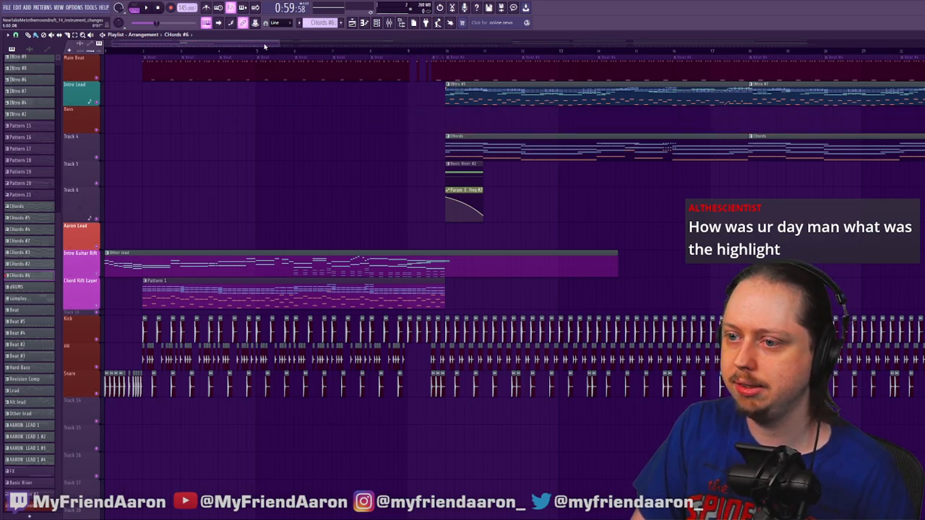
Reopen the Intro #6 clip at bar 37 and recheck the pitches and velocities of its closing 50 Lead-D (L) run
{"action": "left_click_drag", "start_coordinate": [264, 46], "coordinate": [485, 73]}
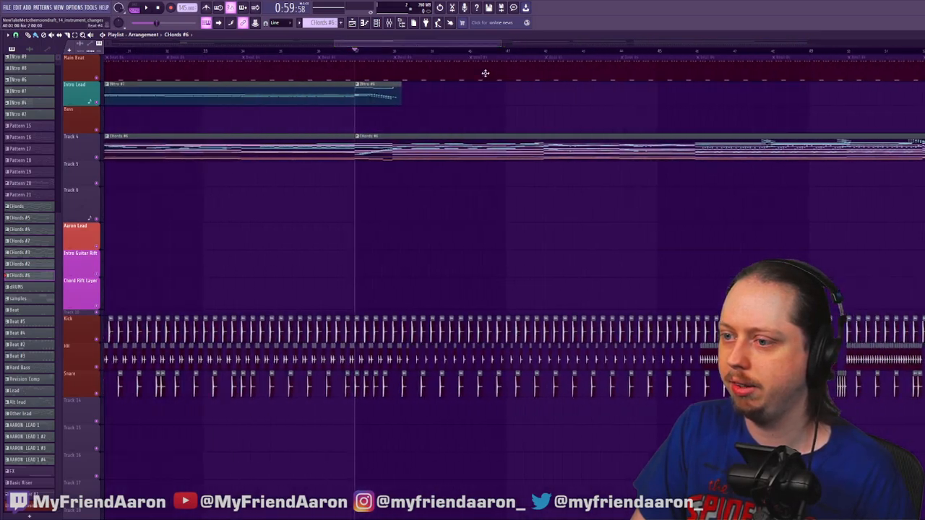
{"action": "double_click", "coordinate": [384, 94]}
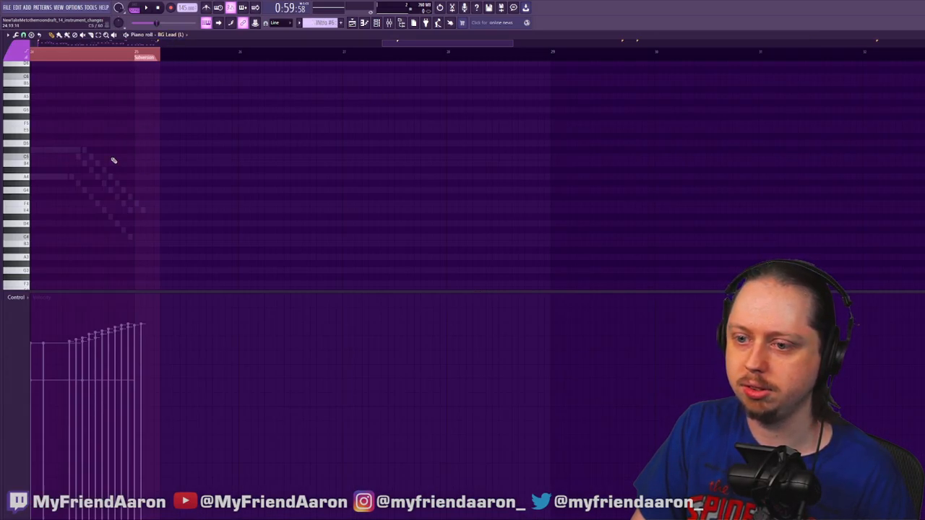
{"action": "double_click", "coordinate": [86, 151]}
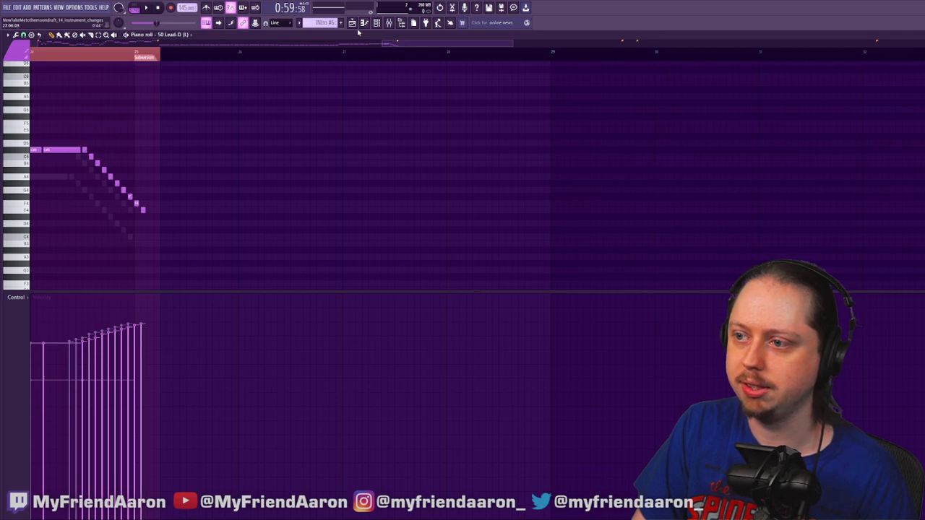
{"action": "left_click", "coordinate": [352, 23]}
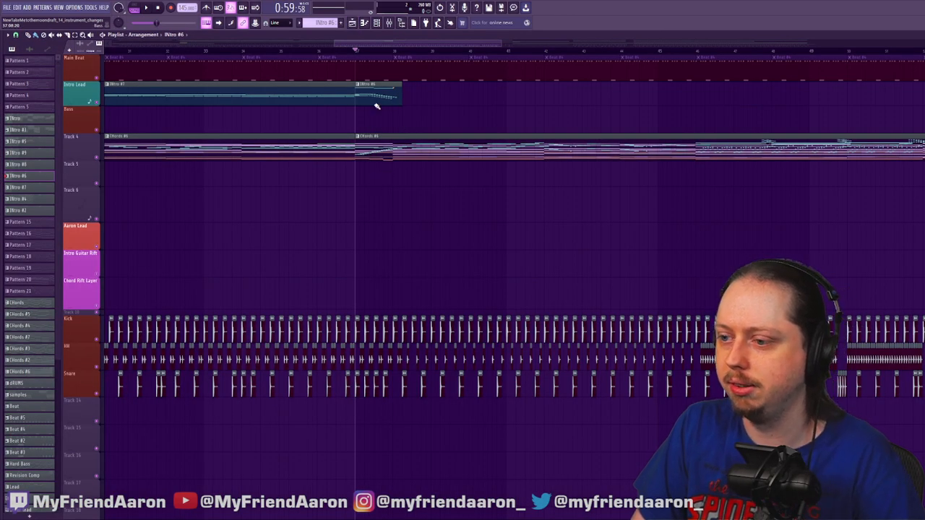
Place a one-bar Basic Riser pattern clip at bar 9 on Track 5, directly before the Basic Riser #2 clip
{"action": "left_click_drag", "start_coordinate": [440, 47], "coordinate": [288, 129]}
{"action": "left_click", "coordinate": [330, 119]}
{"action": "right_click", "coordinate": [346, 117]}
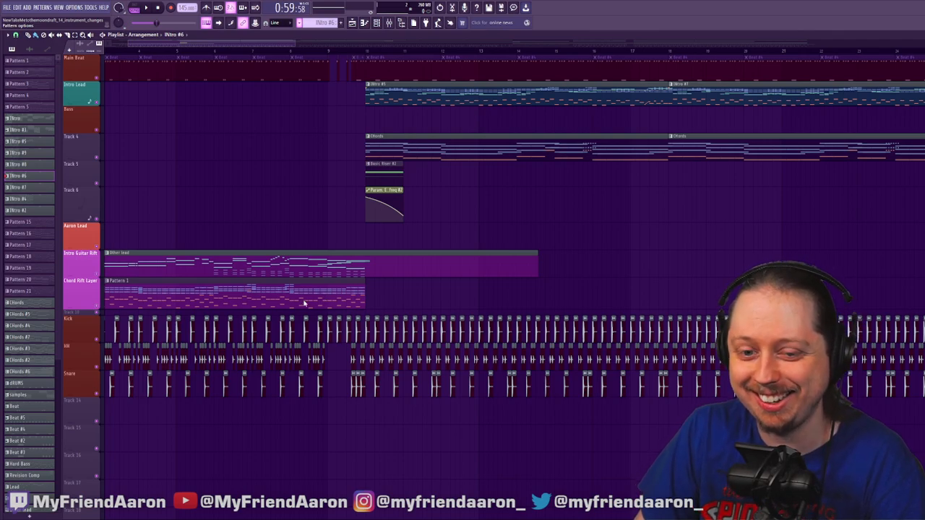
{"action": "left_click", "coordinate": [329, 356]}
{"action": "left_click", "coordinate": [330, 130]}
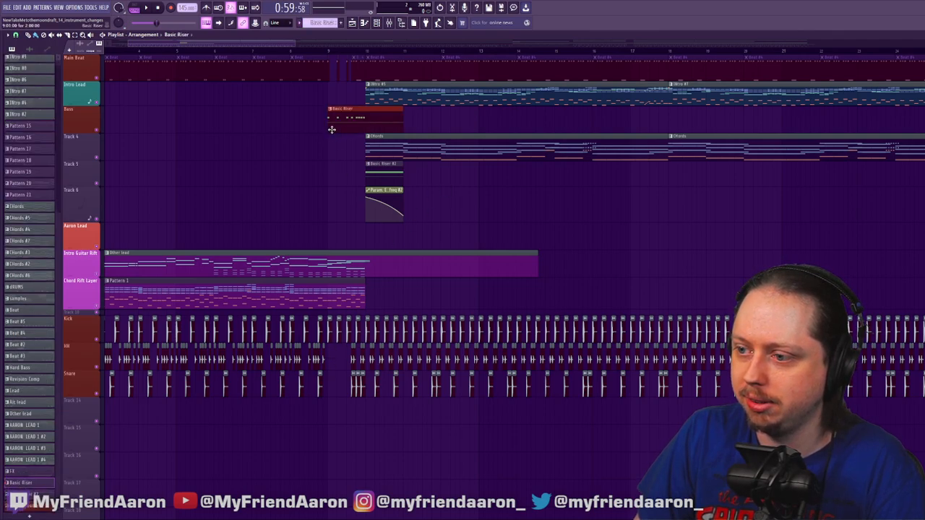
{"action": "left_click_drag", "start_coordinate": [402, 121], "coordinate": [345, 172]}
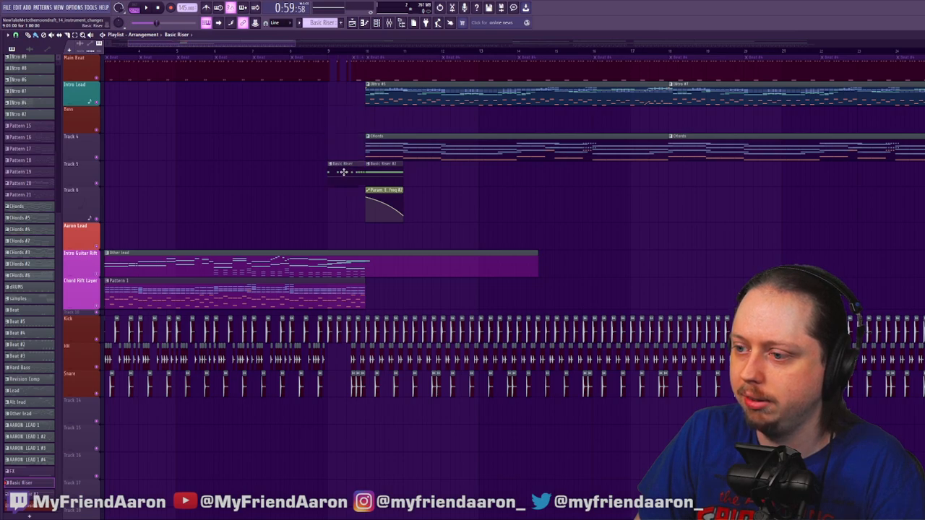
Clear the existing notes from the Basic Riser pattern and check its High SQ Lead piano roll
{"action": "double_click", "coordinate": [344, 174]}
{"action": "right_click", "coordinate": [131, 91]}
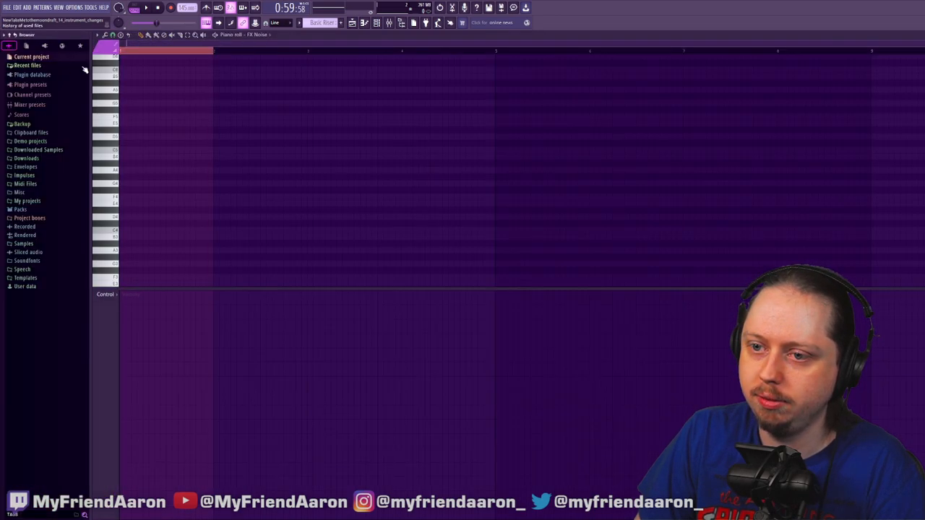
{"action": "left_click", "coordinate": [205, 131]}
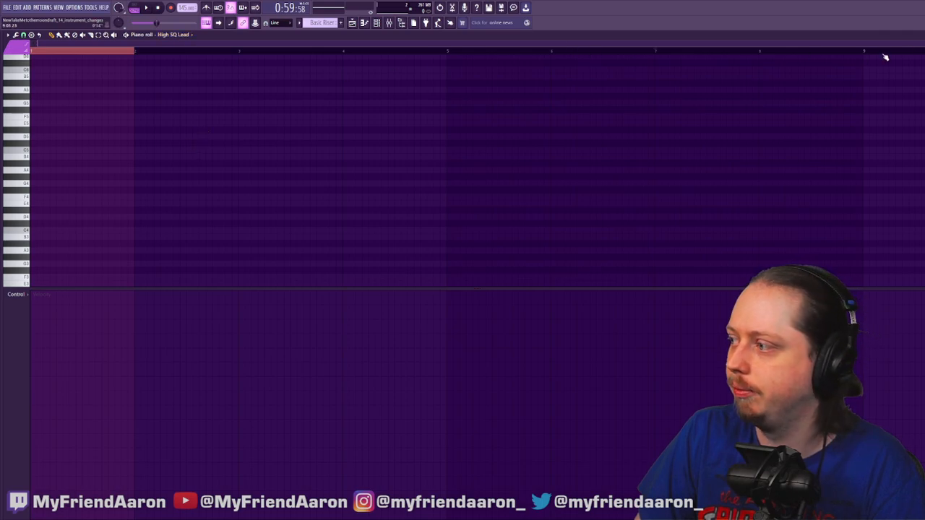
{"action": "left_click", "coordinate": [352, 22]}
Open the Intro #5 clip at bar 10 and examine the opening notes of its RG Lead (L) and 50 Lead (R) parts
{"action": "double_click", "coordinate": [374, 92]}
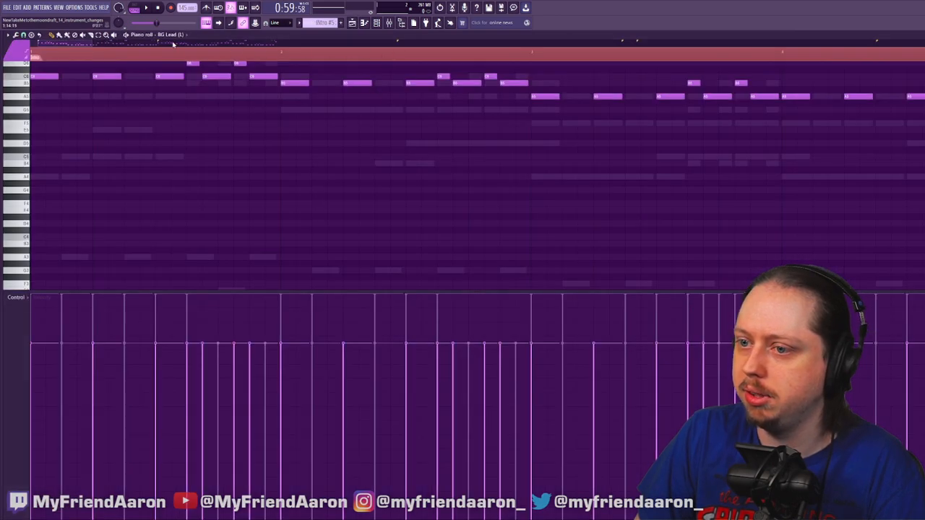
{"action": "scroll", "coordinate": [79, 151], "scroll_direction": "up", "scroll_amount": 2}
{"action": "double_click", "coordinate": [42, 257]}
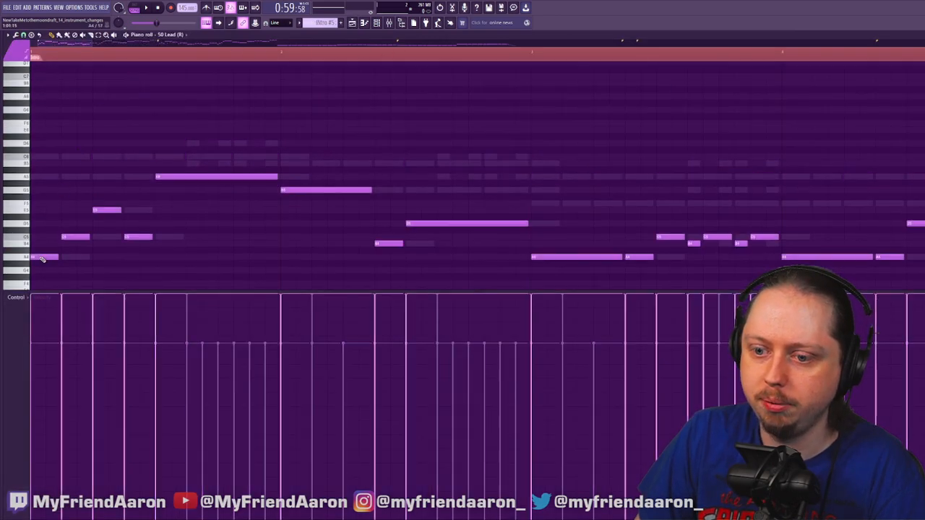
{"action": "scroll", "coordinate": [203, 176], "scroll_direction": "down", "scroll_amount": 3}
{"action": "key", "text": "F5"}
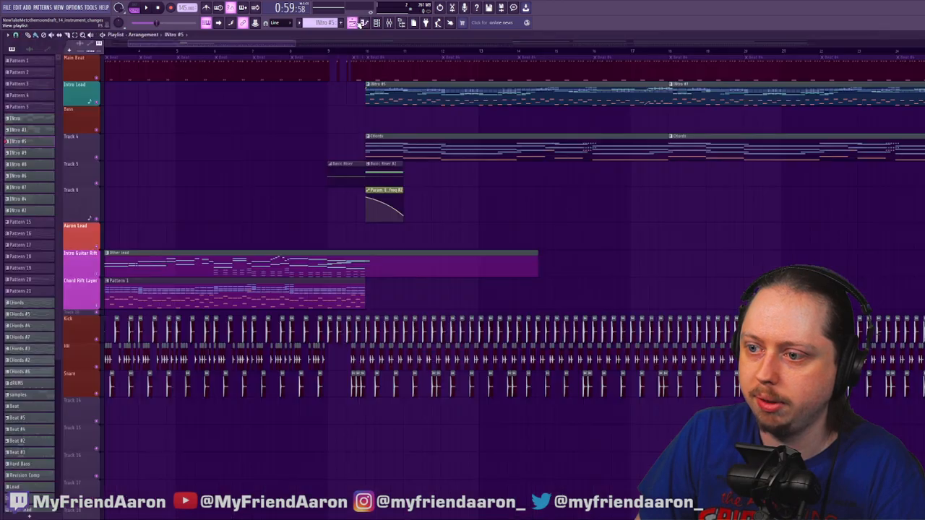
Delete the FX Noise channel pitch events from the Basic Riser clip at bar 9 and reopen its event editor
{"action": "double_click", "coordinate": [346, 172]}
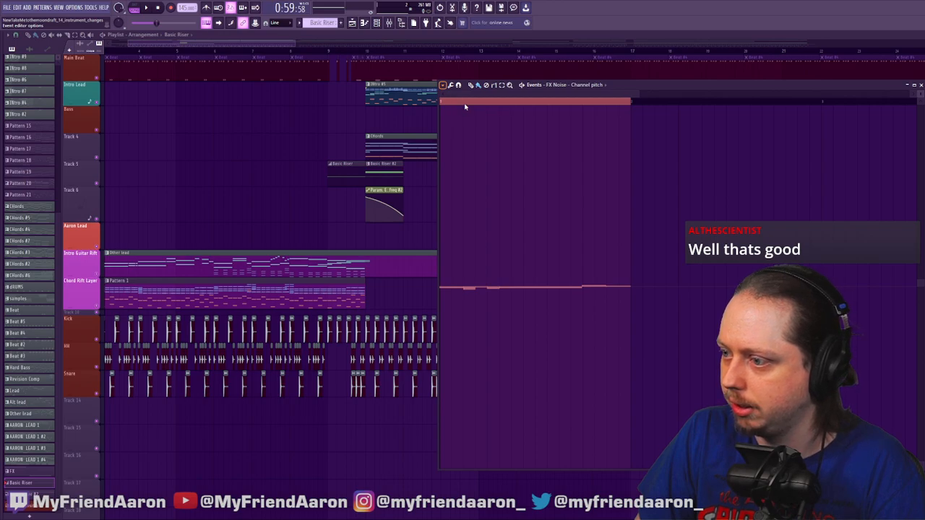
{"action": "left_click", "coordinate": [521, 130]}
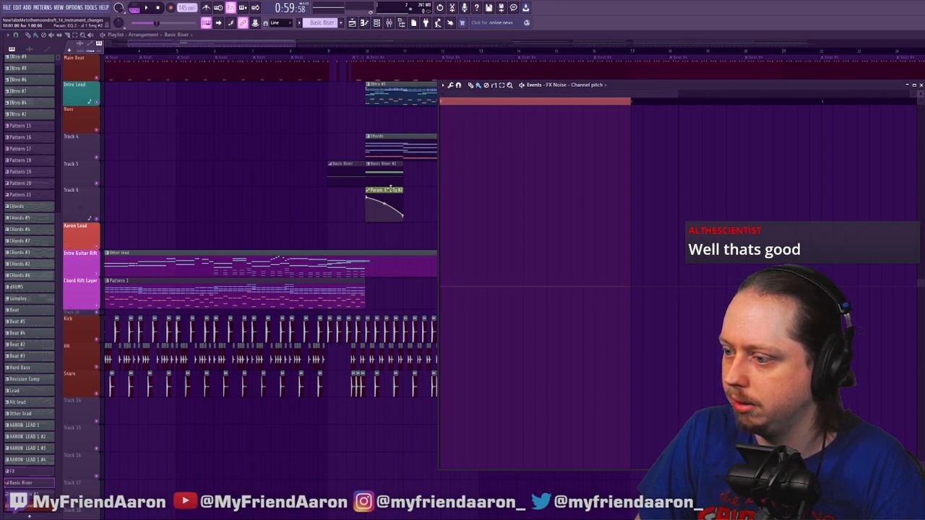
{"action": "left_click", "coordinate": [920, 85]}
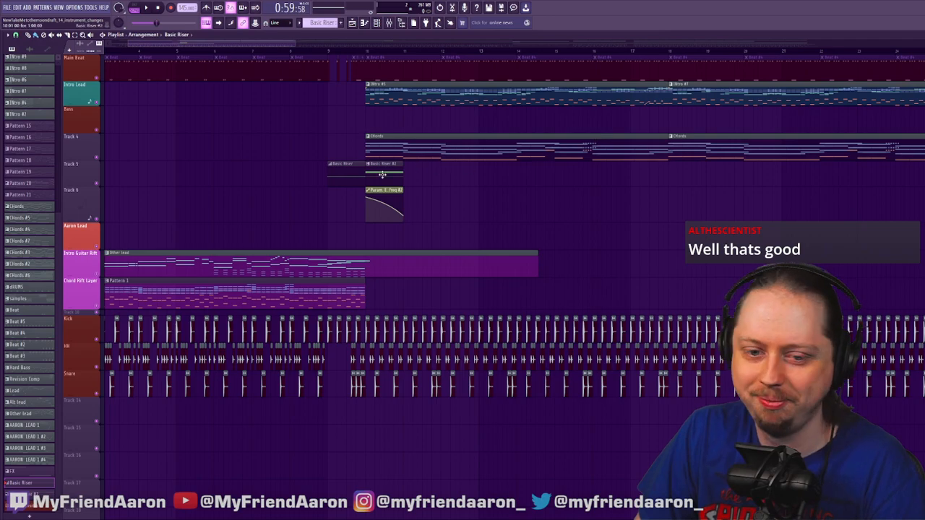
{"action": "double_click", "coordinate": [340, 173]}
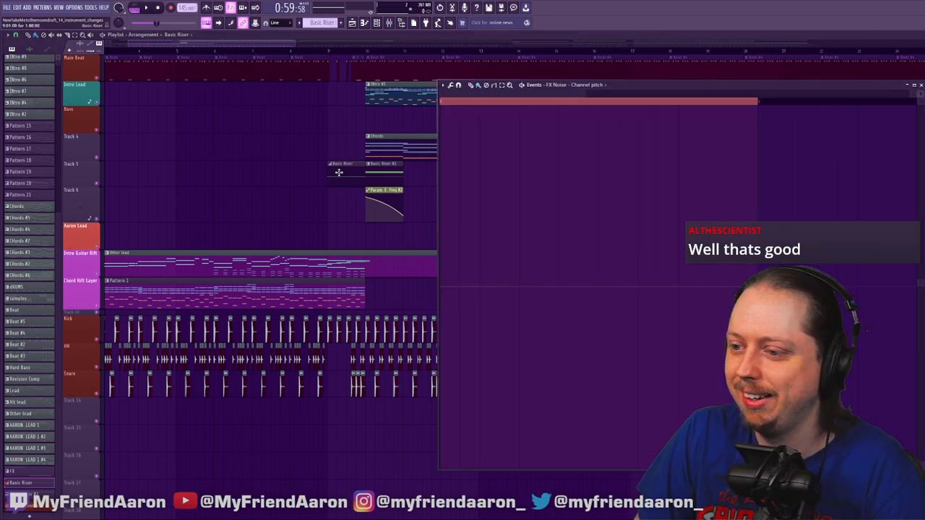
Close the FX Noise pitch event editor and set the playback start position just before bar 8
{"action": "left_click", "coordinate": [920, 85]}
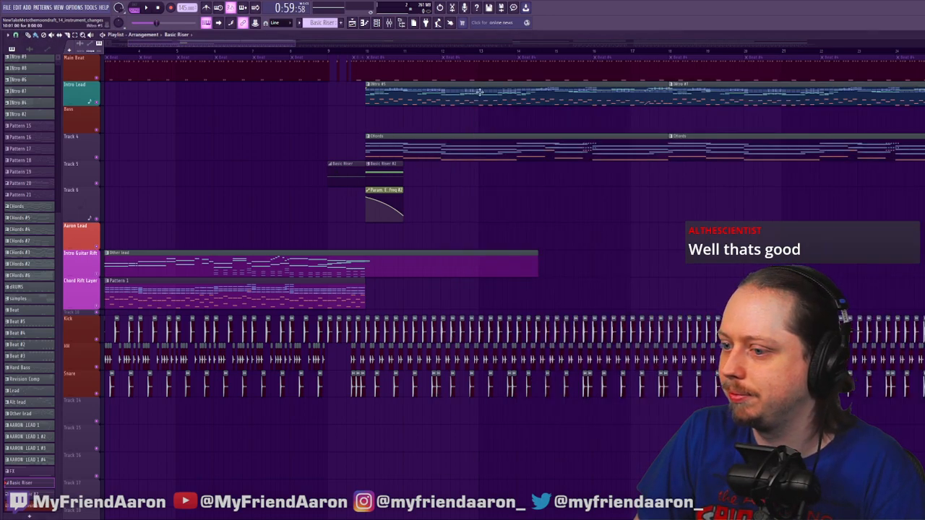
{"action": "left_click", "coordinate": [376, 22]}
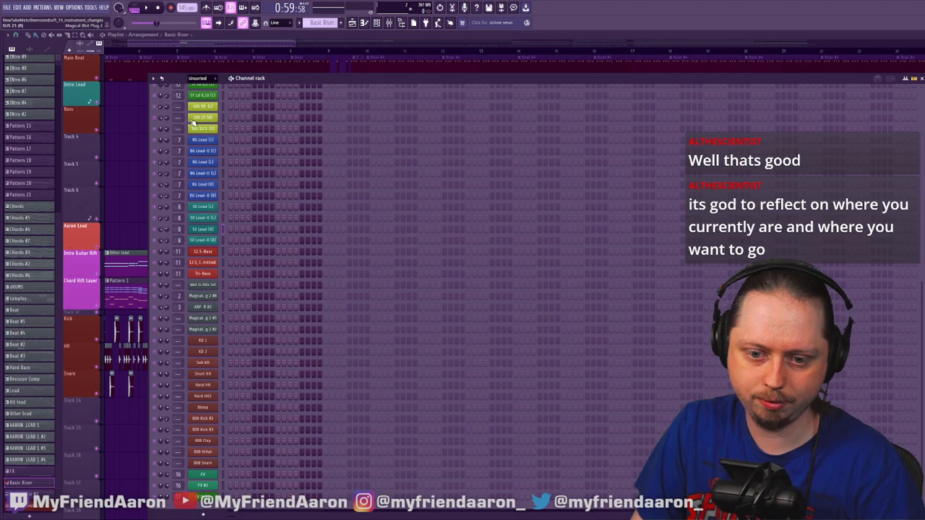
{"action": "left_click", "coordinate": [287, 51]}
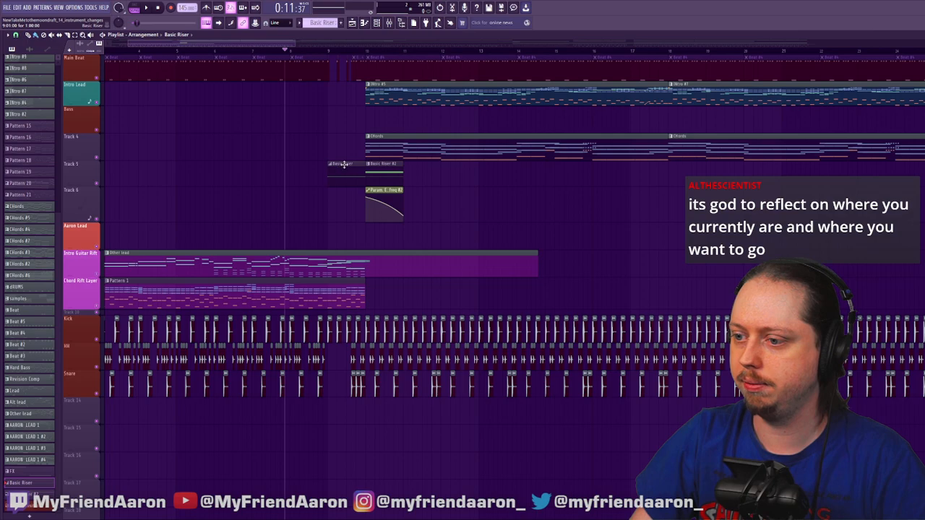
Draw ascending sixteenth notes F5, G5 and A5 up to the end of the bar in the Basic Riser pattern's High SQ Lead channel
{"action": "left_click", "coordinate": [377, 24]}
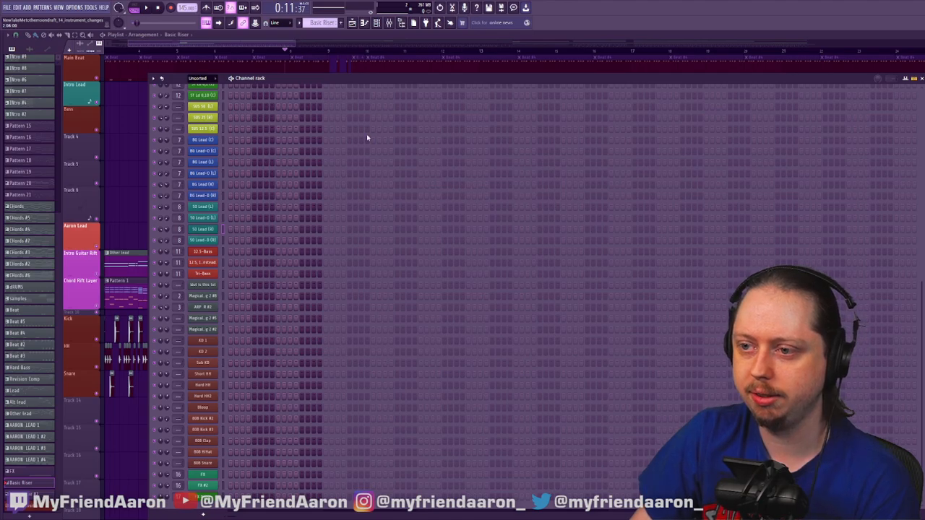
{"action": "left_click", "coordinate": [320, 36]}
{"action": "left_click", "coordinate": [376, 24]}
{"action": "scroll", "coordinate": [245, 193], "scroll_direction": "up", "scroll_amount": 6}
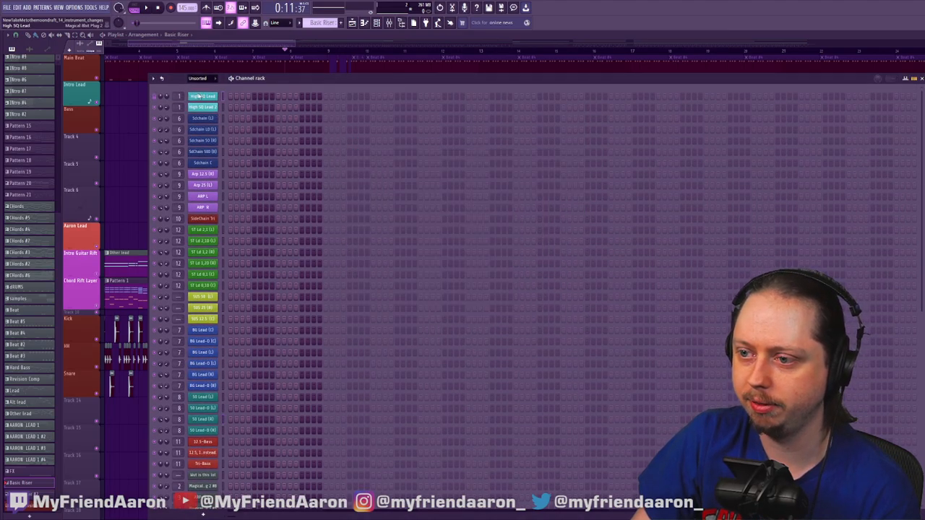
{"action": "left_click", "coordinate": [249, 99]}
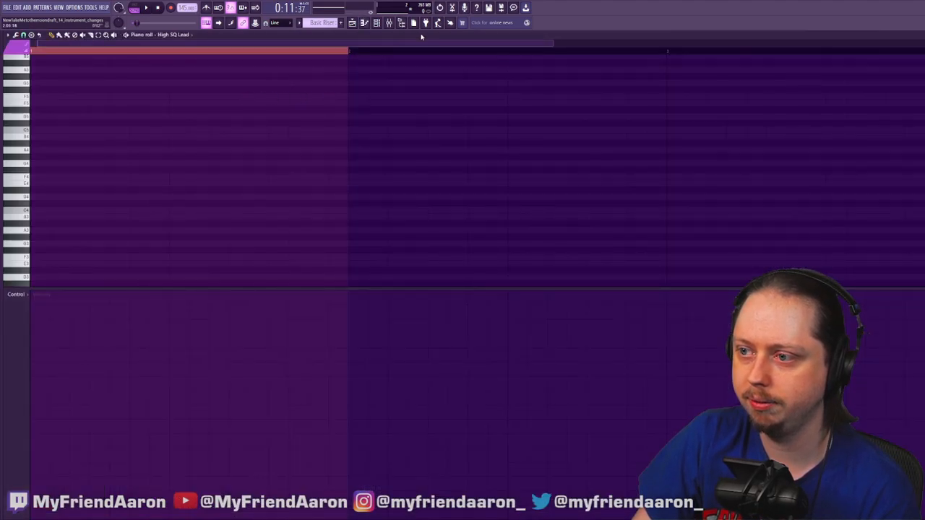
{"action": "left_click_drag", "start_coordinate": [553, 44], "coordinate": [475, 44]}
{"action": "scroll", "coordinate": [357, 152], "scroll_direction": "up", "scroll_amount": 3}
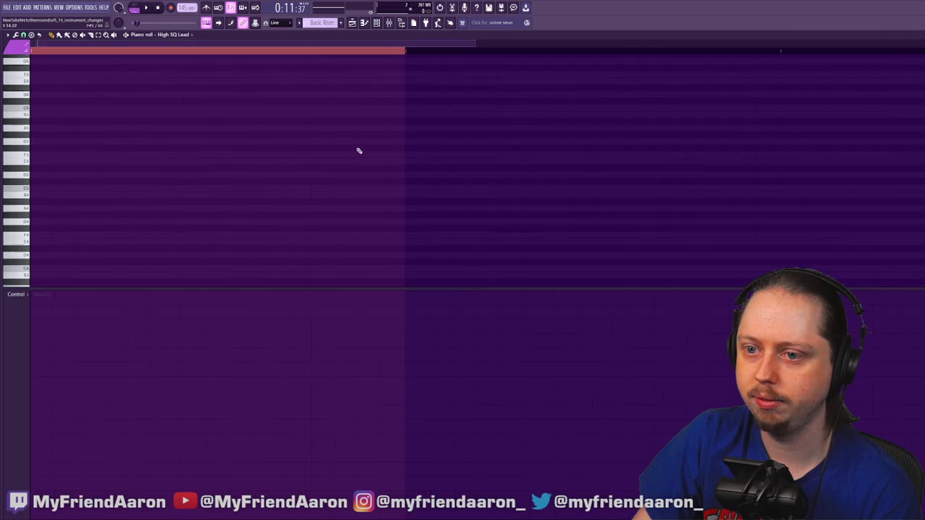
{"action": "left_click", "coordinate": [383, 130]}
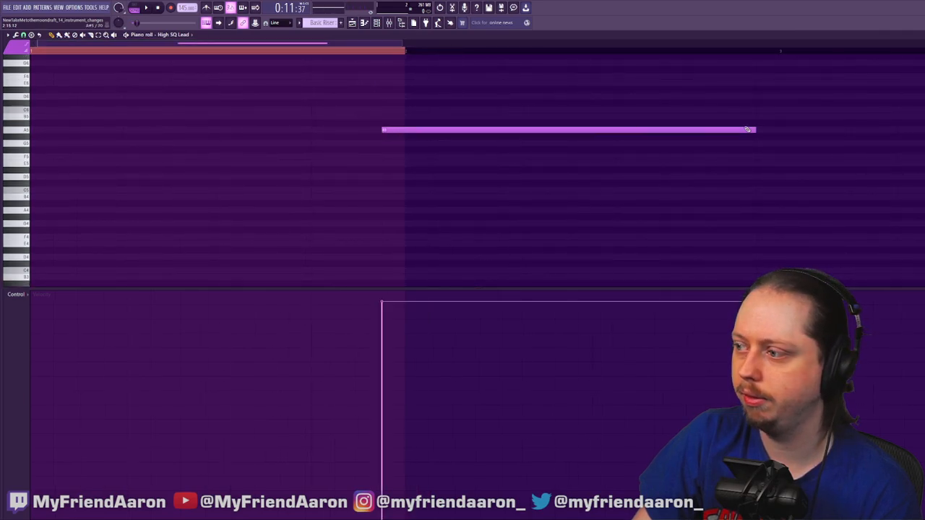
{"action": "left_click_drag", "start_coordinate": [757, 130], "coordinate": [403, 140]}
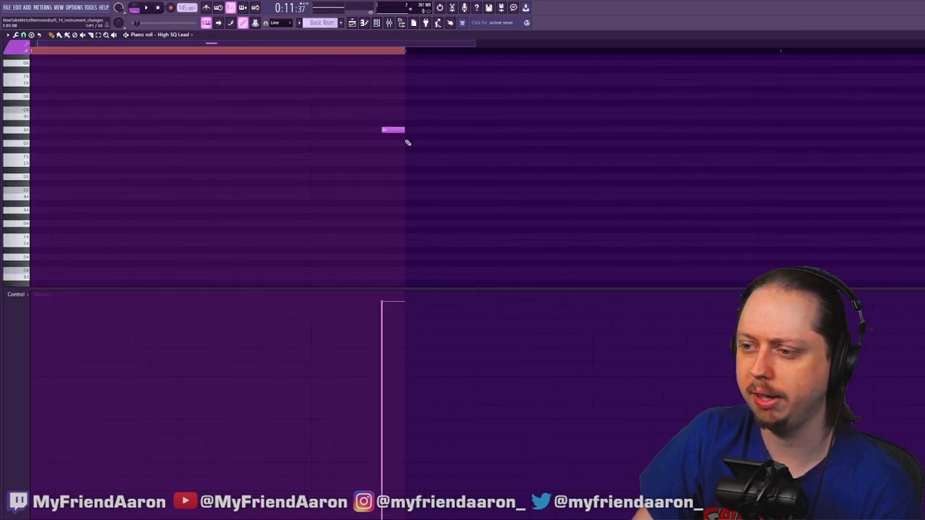
{"action": "left_click", "coordinate": [360, 143]}
{"action": "left_click", "coordinate": [338, 164]}
{"action": "left_click_drag", "start_coordinate": [347, 162], "coordinate": [347, 156]}
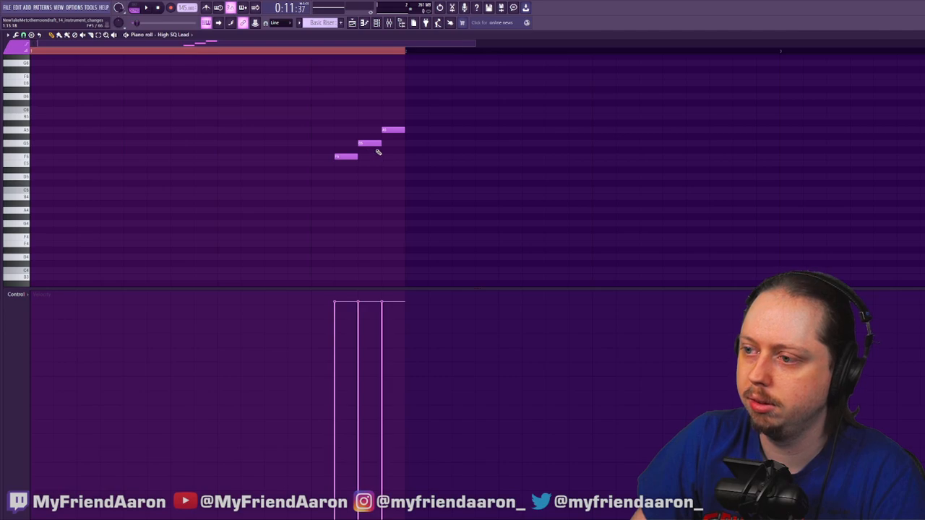
Fill the rest of the bar back to its start with a stepwise sixteenth-note scale descending backwards from E5 to G3
{"action": "left_click", "coordinate": [313, 164]}
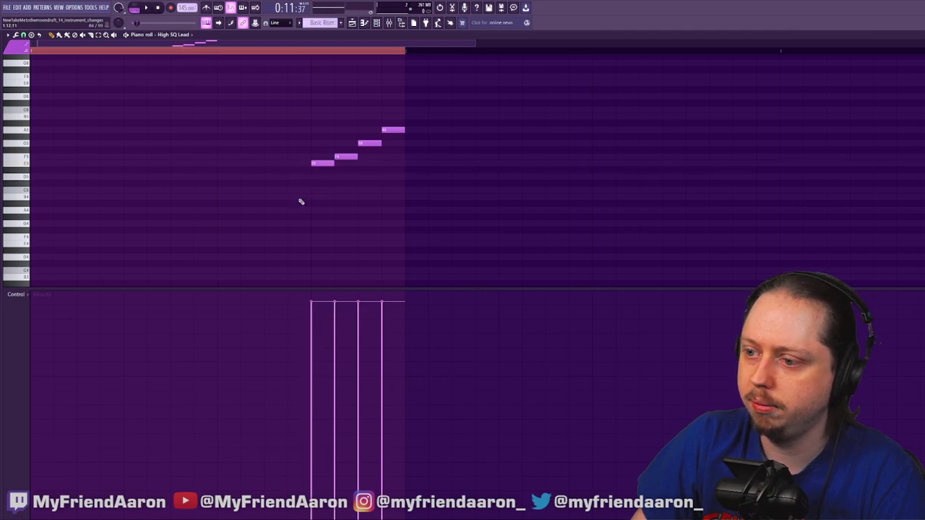
{"action": "left_click", "coordinate": [289, 177]}
{"action": "left_click", "coordinate": [266, 190]}
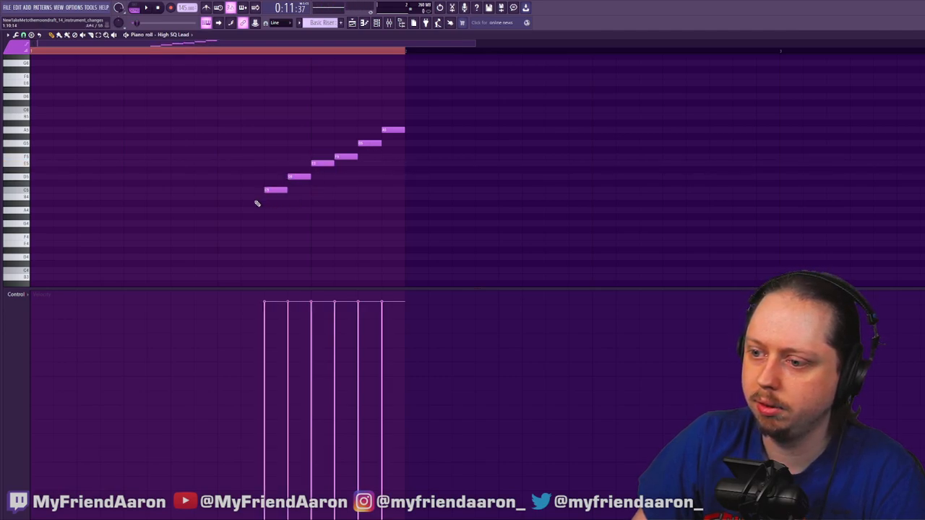
{"action": "left_click", "coordinate": [242, 197]}
{"action": "left_click", "coordinate": [219, 210]}
{"action": "left_click", "coordinate": [196, 223]}
{"action": "left_click", "coordinate": [173, 238]}
{"action": "left_click", "coordinate": [150, 244]}
{"action": "left_click", "coordinate": [126, 257]}
{"action": "left_click", "coordinate": [104, 270]}
{"action": "left_click", "coordinate": [78, 277]}
{"action": "scroll", "coordinate": [81, 279], "scroll_direction": "down", "scroll_amount": 2}
{"action": "left_click", "coordinate": [58, 250]}
{"action": "left_click", "coordinate": [42, 263]}
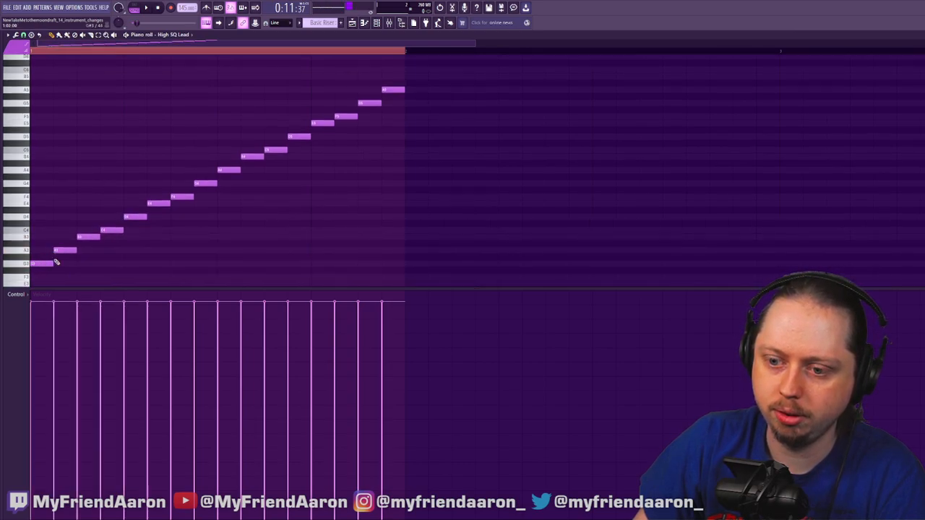
Play back the transition in the playlist and examine the opening notes of the Intro #5 clip
{"action": "left_click", "coordinate": [352, 23]}
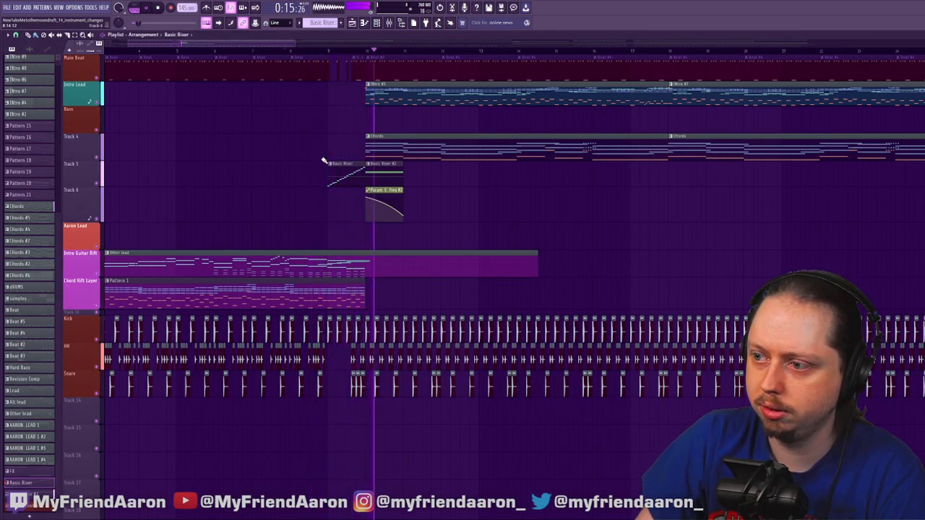
{"action": "key", "text": "space"}
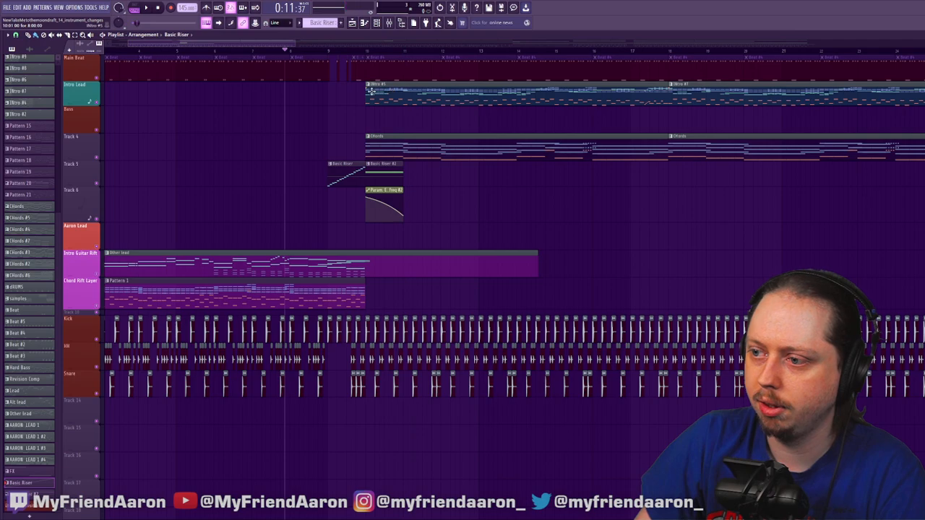
{"action": "double_click", "coordinate": [371, 87]}
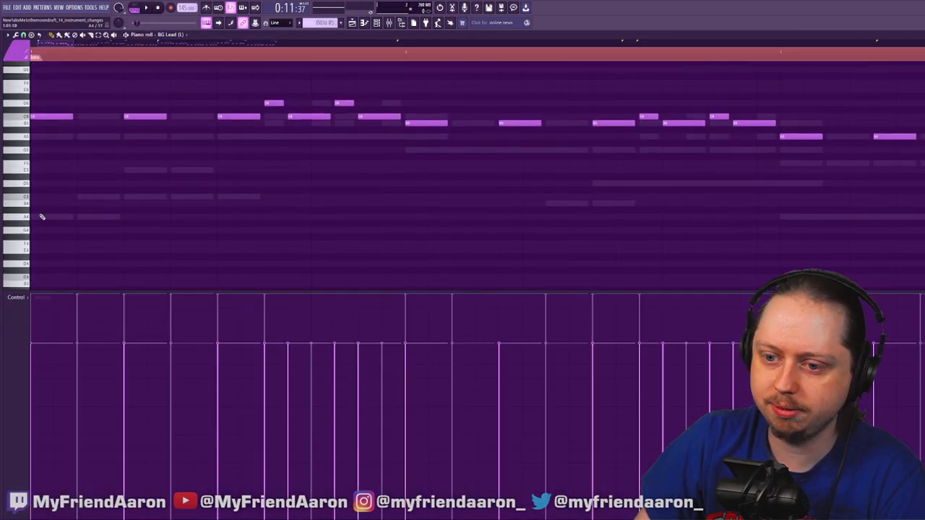
{"action": "left_click", "coordinate": [365, 24]}
Transpose the whole Basic Riser scale run down one octave and play back the transition
{"action": "double_click", "coordinate": [335, 178]}
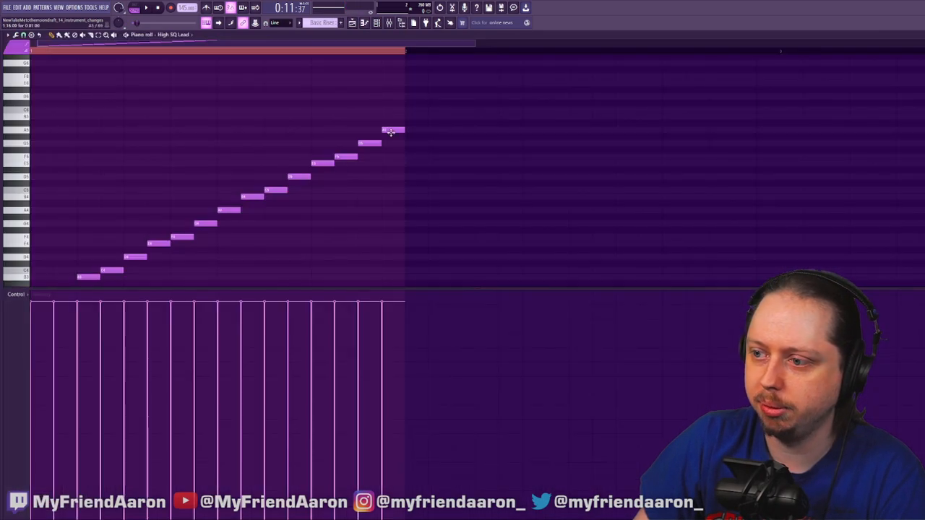
{"action": "left_click_drag", "start_coordinate": [457, 102], "coordinate": [21, 320]}
{"action": "key", "text": "ctrl+Down"}
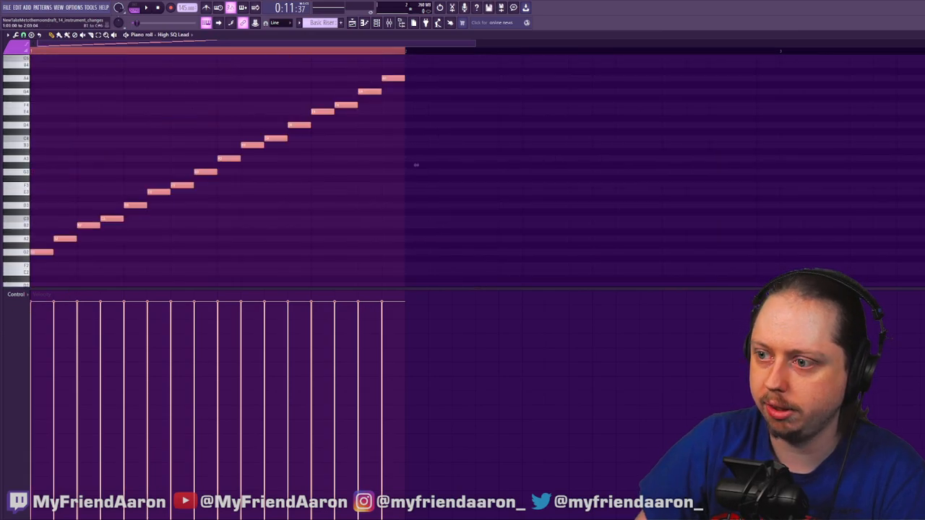
{"action": "key", "text": "space"}
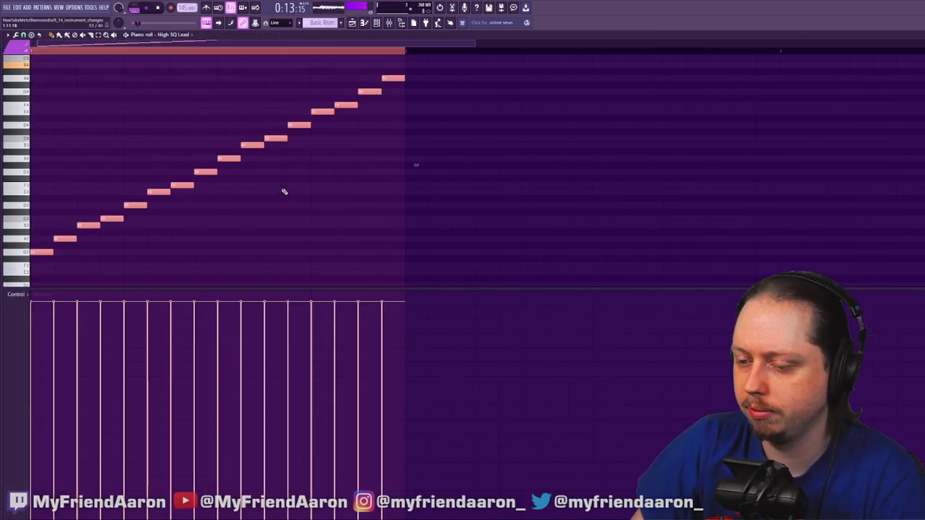
{"action": "key", "text": "space"}
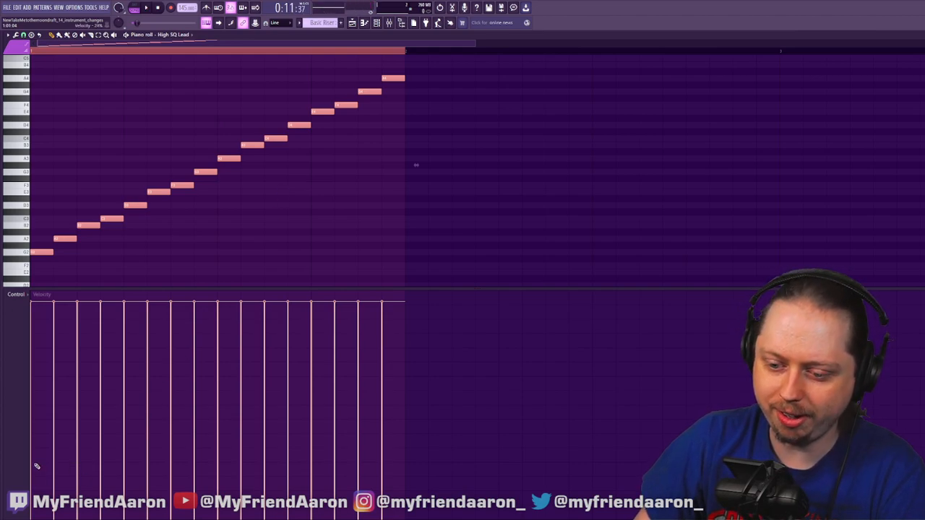
Ramp the run's note velocities steadily upward, starting from about 25% on the first note, and play it back
{"action": "left_click", "coordinate": [37, 467]}
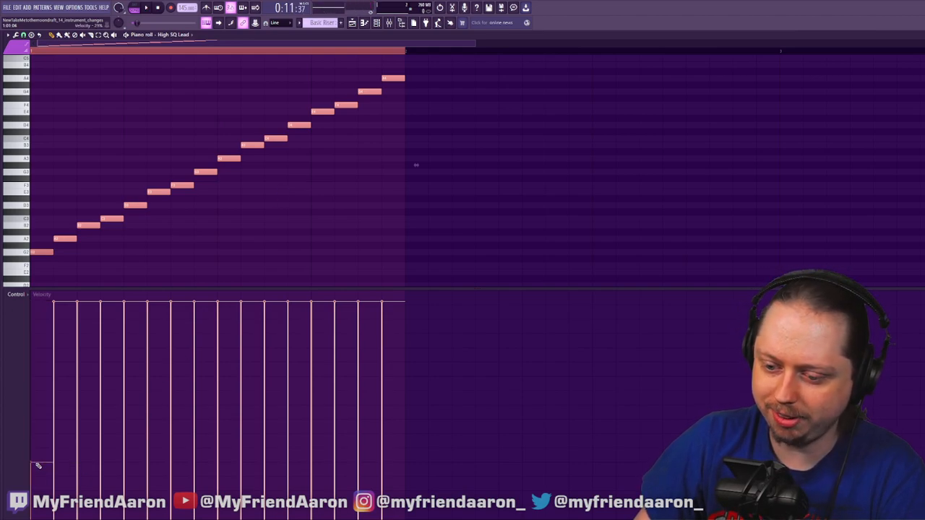
{"action": "mouse_move", "coordinate": [37, 466]}
{"action": "left_mouse_down"}
{"action": "mouse_move", "coordinate": [307, 347]}
{"action": "mouse_move", "coordinate": [376, 305]}
{"action": "left_mouse_up"}
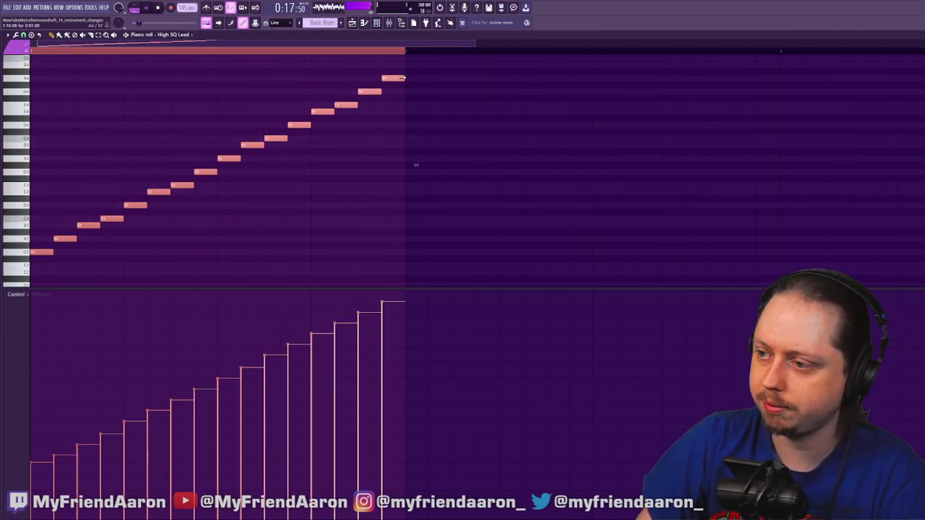
{"action": "scroll", "coordinate": [386, 140], "scroll_direction": "up", "scroll_amount": 2}
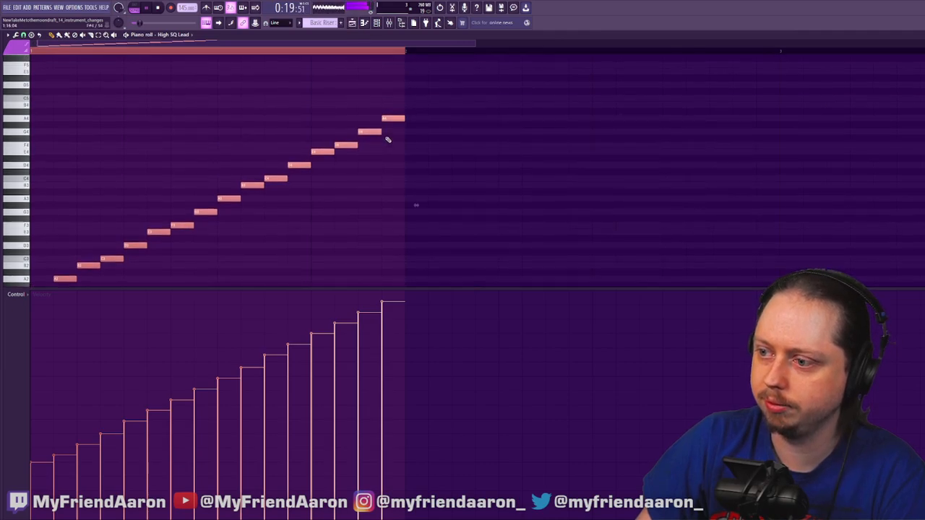
{"action": "key", "text": "space"}
Add a harmony line above the first seven notes of the run, rising stepwise from C3 to B3 in sixteenth notes
{"action": "scroll", "coordinate": [166, 180], "scroll_direction": "down", "scroll_amount": 4}
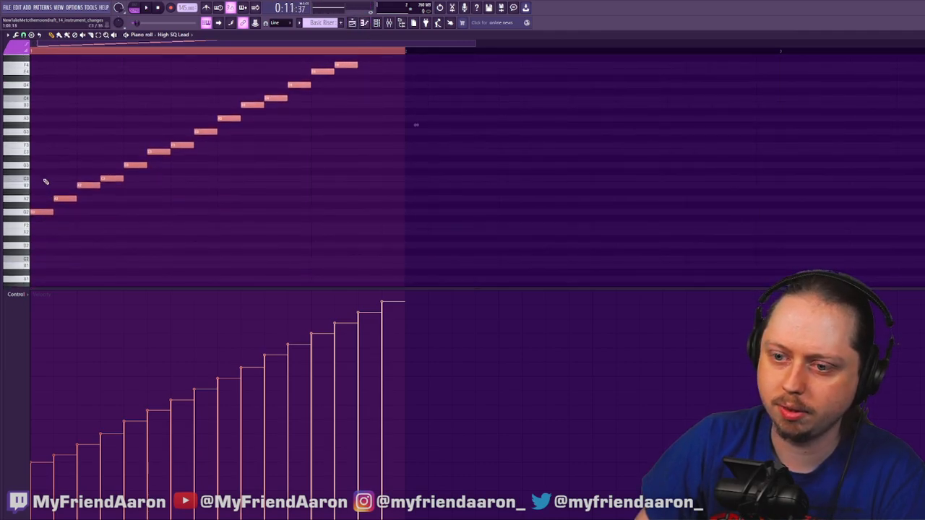
{"action": "left_click", "coordinate": [34, 186]}
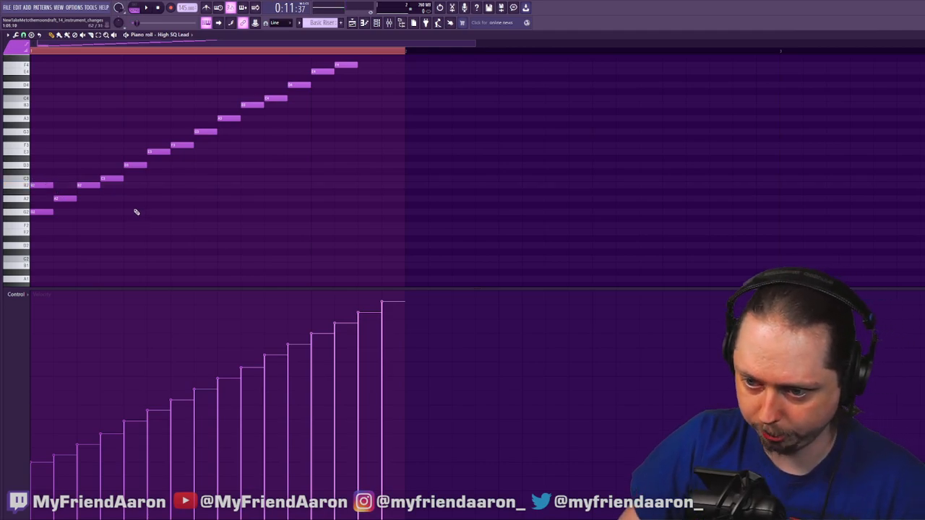
{"action": "left_click", "coordinate": [58, 164]}
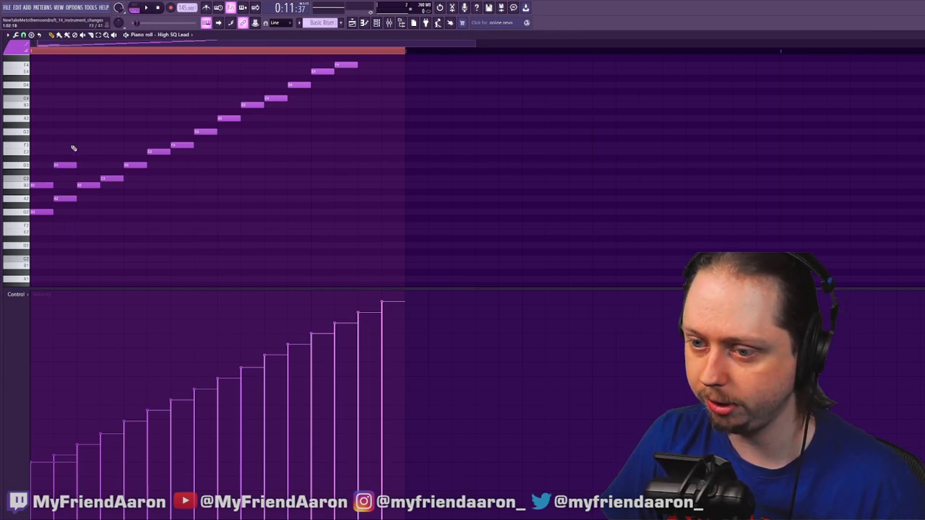
{"action": "left_click_drag", "start_coordinate": [38, 185], "coordinate": [38, 179]}
{"action": "left_click", "coordinate": [80, 152]}
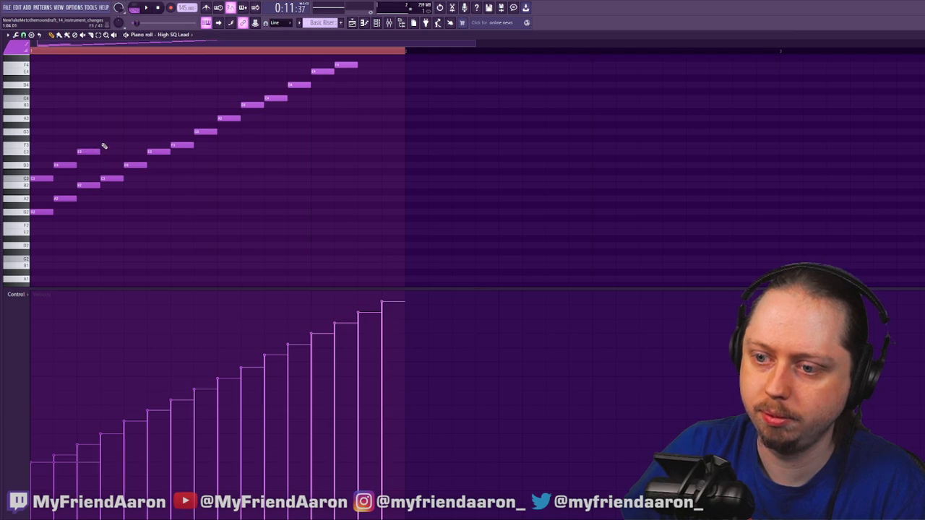
{"action": "left_click", "coordinate": [127, 132]}
{"action": "left_click", "coordinate": [151, 118]}
{"action": "left_click", "coordinate": [174, 106]}
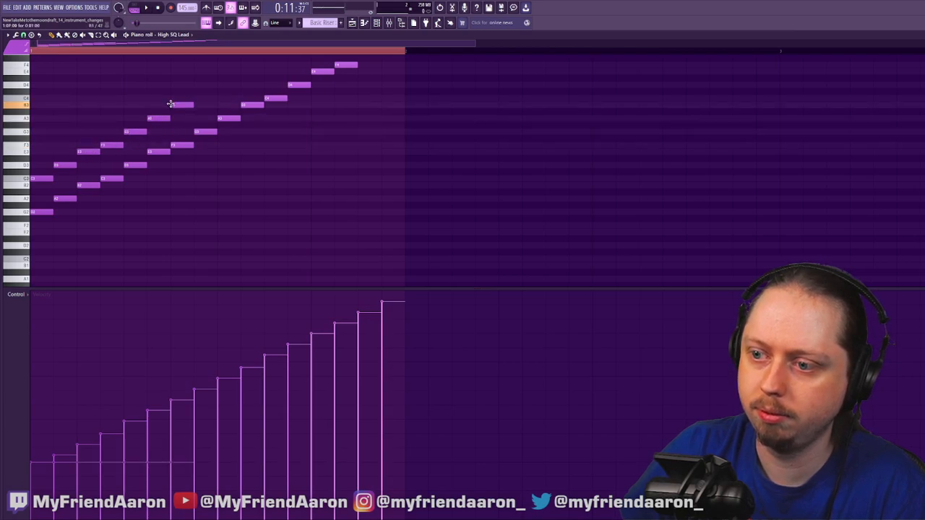
Continue the upper harmony line in sixteenth notes from C4 up to D5 at the bar's end and play back the result
{"action": "left_click", "coordinate": [203, 98]}
{"action": "left_click", "coordinate": [220, 85]}
{"action": "left_click", "coordinate": [244, 72]}
{"action": "scroll", "coordinate": [269, 129], "scroll_direction": "up", "scroll_amount": 3}
{"action": "left_click", "coordinate": [267, 125]}
{"action": "left_click", "coordinate": [293, 112]}
{"action": "left_click", "coordinate": [313, 99]}
{"action": "left_click", "coordinate": [337, 85]}
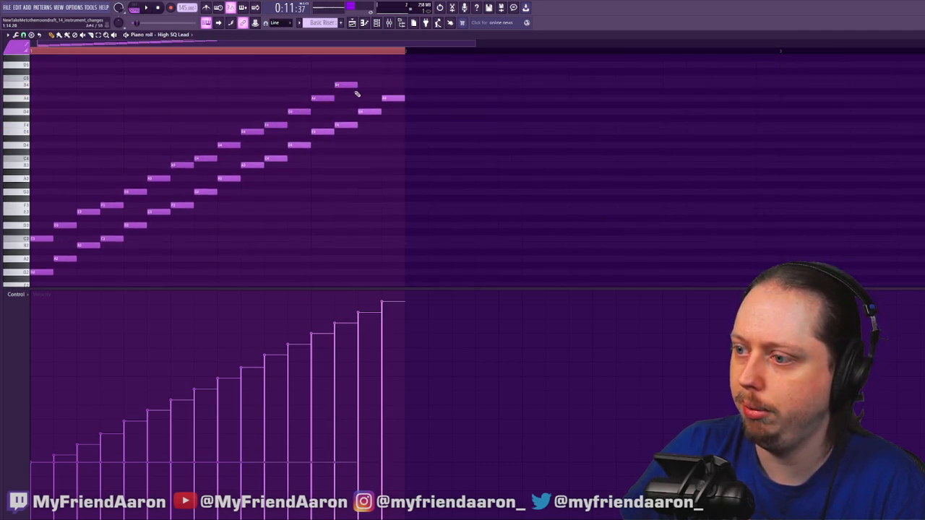
{"action": "left_click", "coordinate": [360, 78]}
{"action": "scroll", "coordinate": [393, 98], "scroll_direction": "up", "scroll_amount": 1}
{"action": "left_click", "coordinate": [383, 85]}
{"action": "key", "text": "space"}
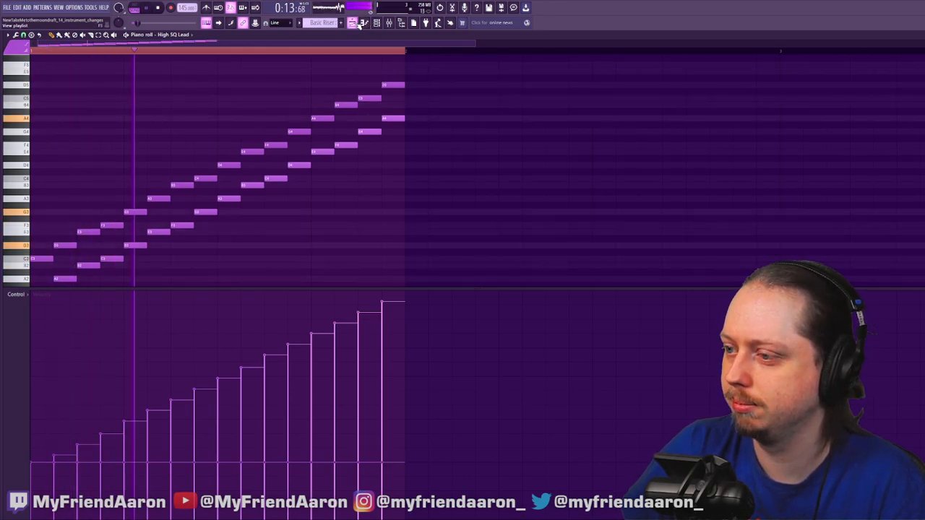
{"action": "key", "text": "space"}
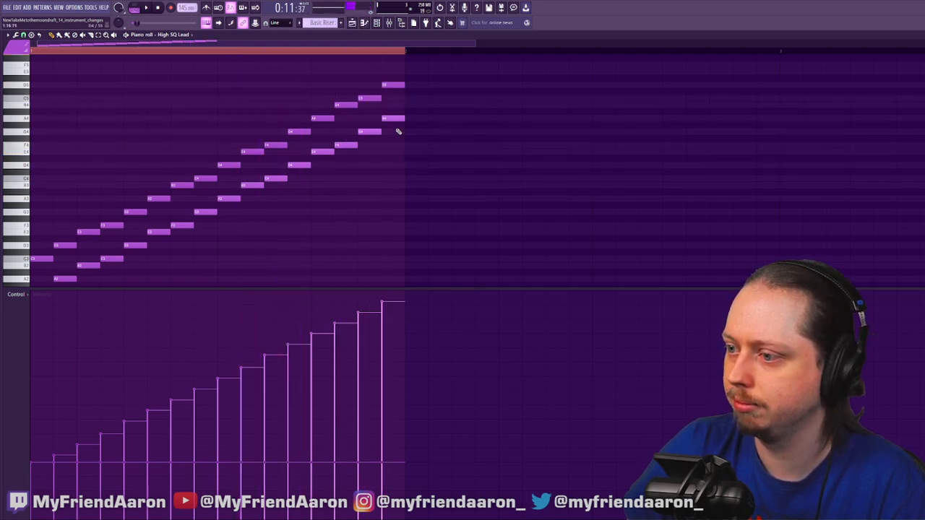
Delete the run's last note pair, A4 and D5, and shift all remaining notes one sixteenth later
{"action": "right_click", "coordinate": [394, 118]}
{"action": "right_click", "coordinate": [394, 86]}
{"action": "left_click_drag", "start_coordinate": [379, 87], "coordinate": [393, 135]}
{"action": "left_click_drag", "start_coordinate": [357, 76], "coordinate": [46, 245]}
{"action": "left_click_drag", "start_coordinate": [38, 211], "coordinate": [52, 214]}
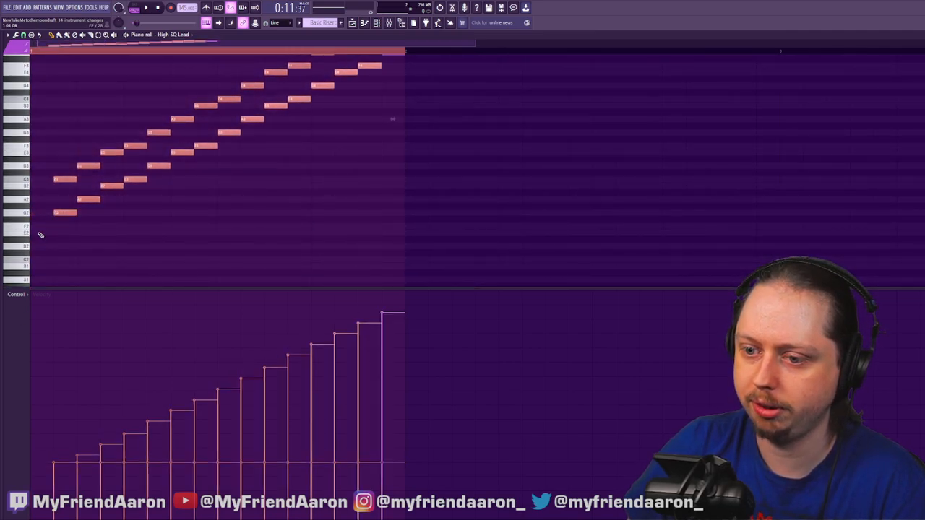
Add F2 and B2 sixteenth notes at the start of the bar and play back the harmonized run
{"action": "left_click", "coordinate": [31, 227]}
{"action": "key", "text": "space"}
{"action": "scroll", "coordinate": [320, 171], "scroll_direction": "up", "scroll_amount": 3}
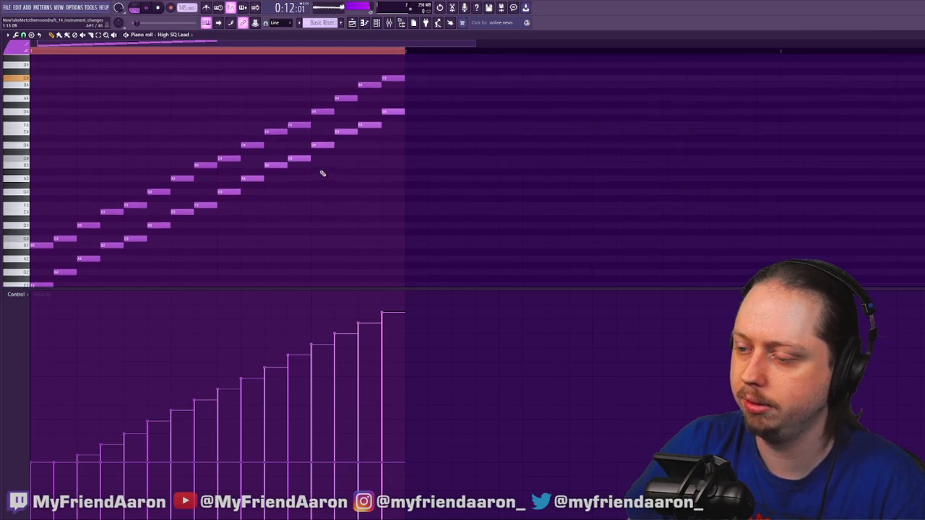
Ramp the upper harmony line's velocities upward across the bar to follow the lower line, and play back the transition
{"action": "left_click_drag", "start_coordinate": [414, 68], "coordinate": [259, 116]}
{"action": "left_click", "coordinate": [418, 75], "text": "ctrl"}
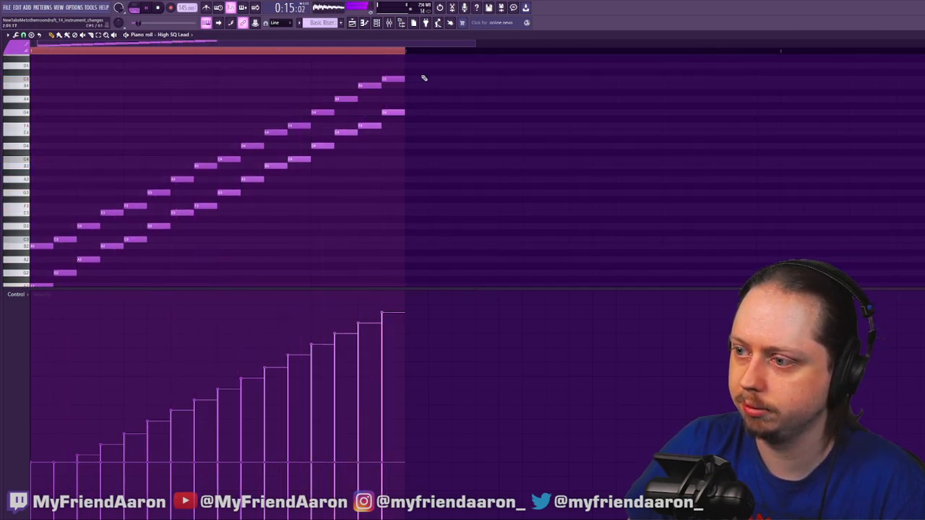
{"action": "left_click_drag", "start_coordinate": [403, 66], "coordinate": [304, 108]}
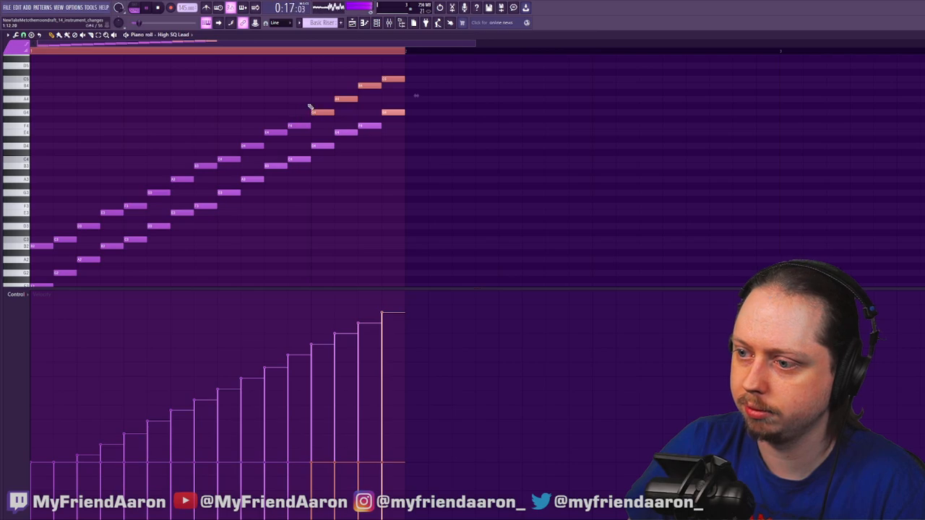
{"action": "left_click", "coordinate": [396, 66], "text": "ctrl"}
{"action": "left_click_drag", "start_coordinate": [396, 66], "coordinate": [269, 143]}
{"action": "left_click_drag", "start_coordinate": [321, 96], "coordinate": [270, 136]}
{"action": "left_click_drag", "start_coordinate": [403, 73], "coordinate": [347, 105]}
{"action": "left_click_drag", "start_coordinate": [259, 135], "coordinate": [230, 163]}
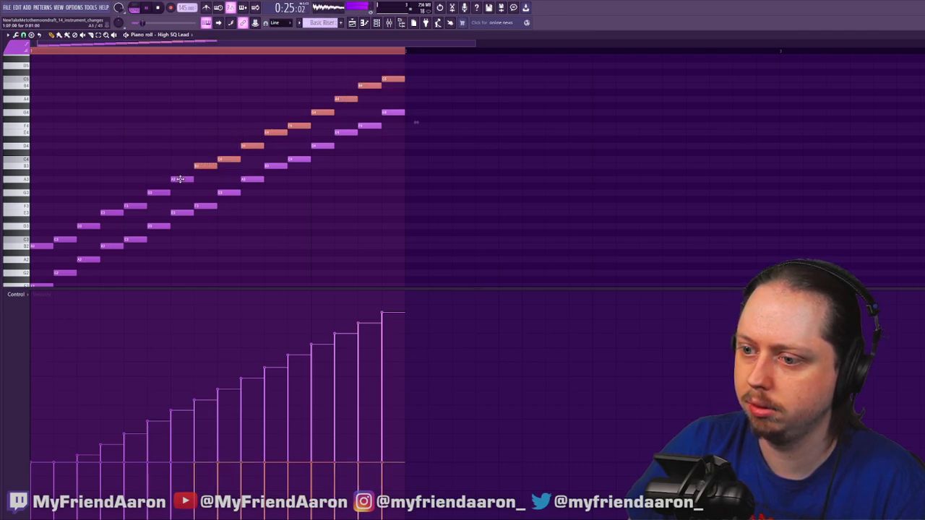
{"action": "left_click", "coordinate": [157, 195], "text": "ctrl+shift"}
{"action": "left_click", "coordinate": [112, 214], "text": "ctrl+shift"}
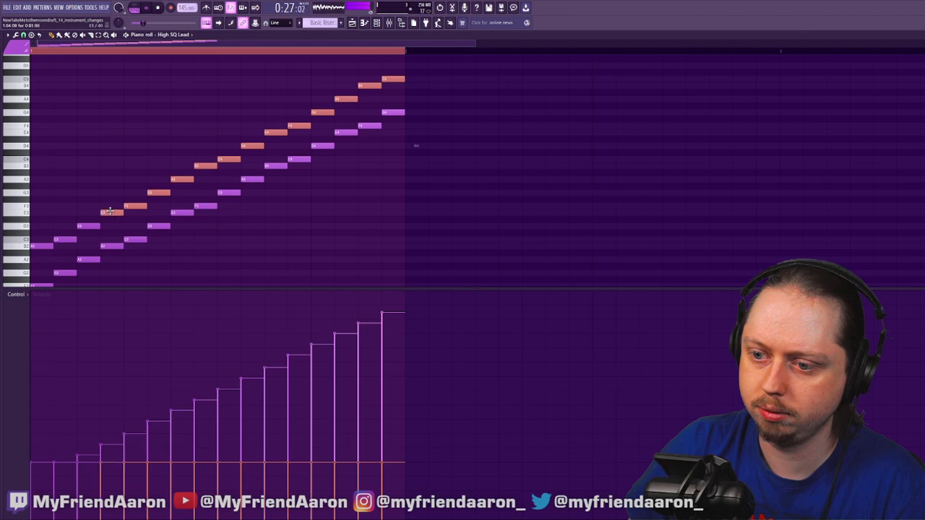
{"action": "left_click", "coordinate": [64, 240], "text": "ctrl+shift"}
{"action": "left_click", "coordinate": [43, 246], "text": "ctrl+shift"}
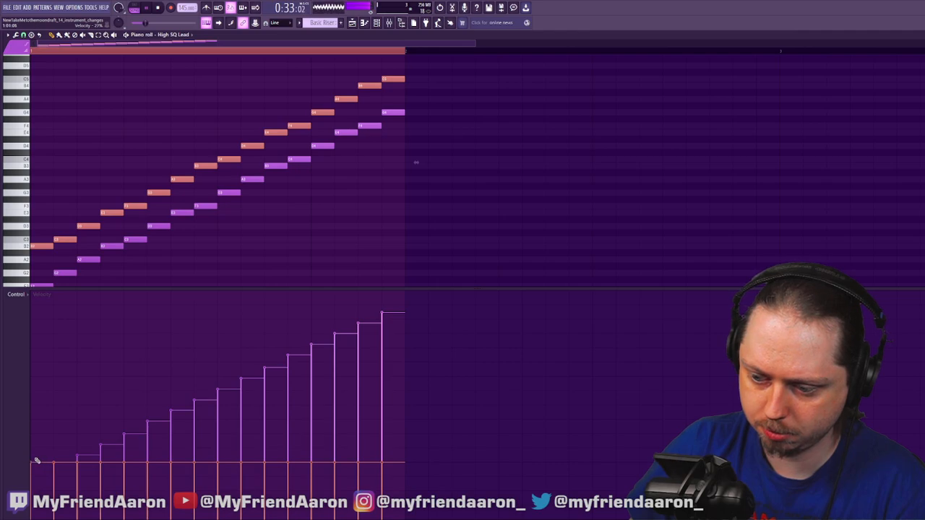
{"action": "mouse_move", "coordinate": [40, 461]}
{"action": "left_mouse_down"}
{"action": "mouse_move", "coordinate": [434, 303]}
{"action": "mouse_move", "coordinate": [399, 306]}
{"action": "left_mouse_up"}
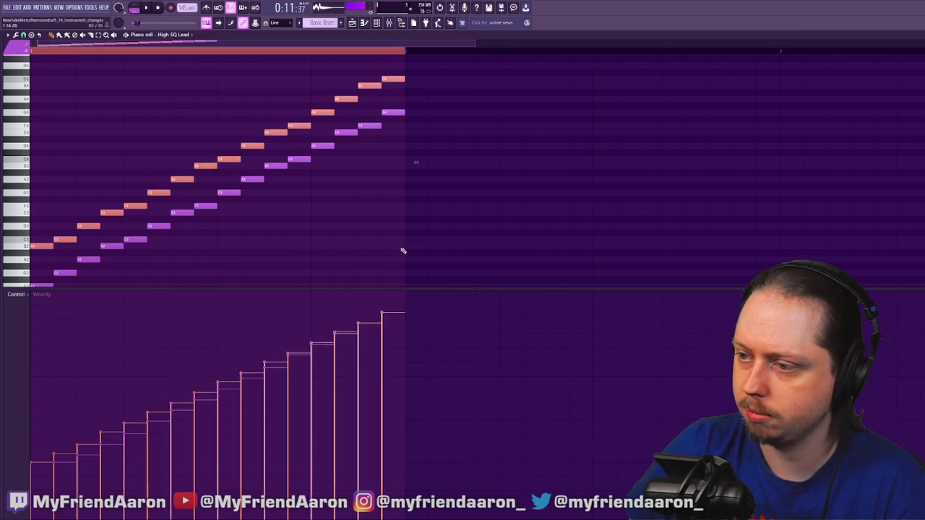
{"action": "left_click", "coordinate": [353, 24]}
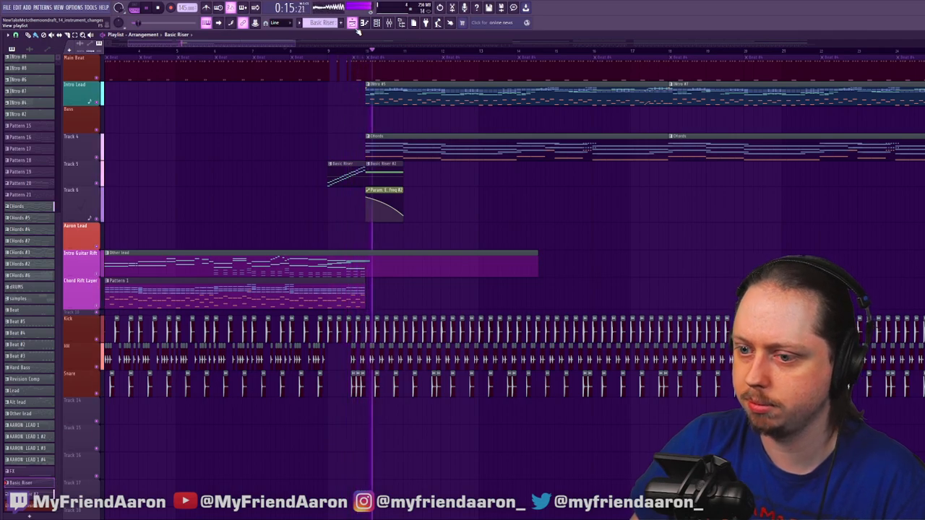
{"action": "key", "text": "space"}
Remove the upper harmony line from the Basic Riser pattern, shorten the lower run's notes to 0:00:15, and play back the result
{"action": "double_click", "coordinate": [347, 178]}
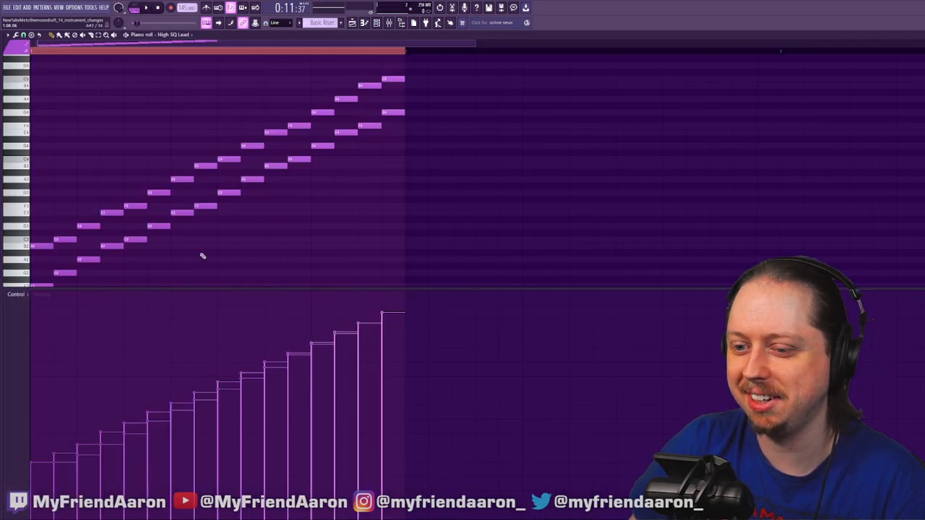
{"action": "mouse_move", "coordinate": [62, 248]}
{"action": "left_mouse_down"}
{"action": "mouse_move", "coordinate": [226, 147]}
{"action": "mouse_move", "coordinate": [364, 83]}
{"action": "mouse_move", "coordinate": [378, 93]}
{"action": "mouse_move", "coordinate": [220, 161]}
{"action": "left_mouse_up"}
{"action": "left_click_drag", "start_coordinate": [429, 88], "coordinate": [45, 281]}
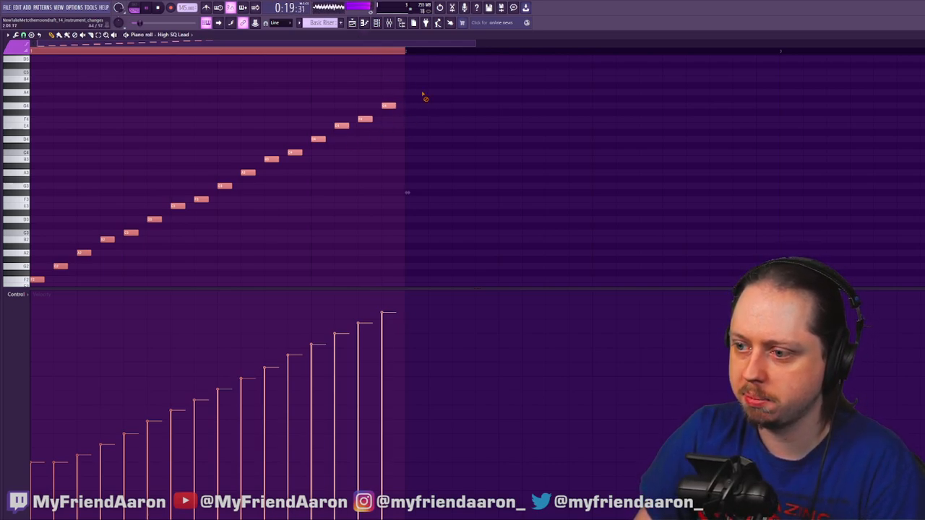
{"action": "key", "text": "space"}
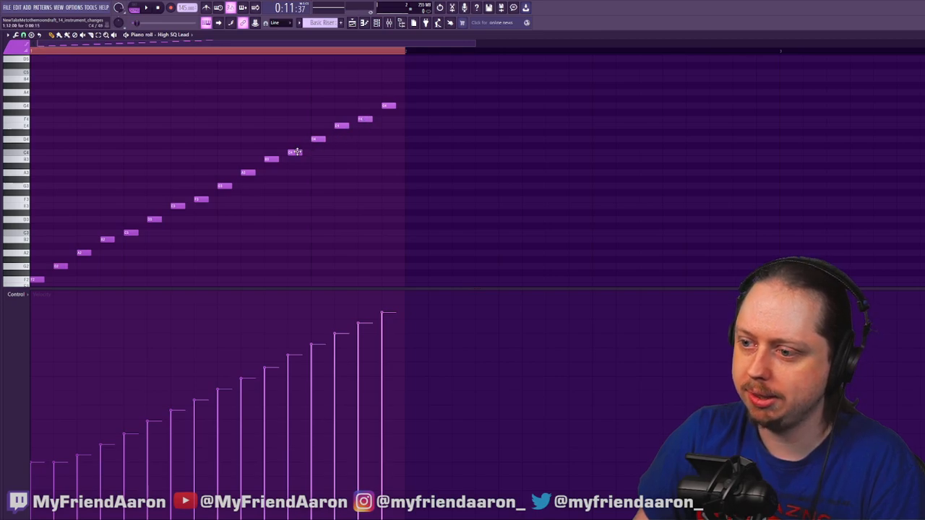
Play back the later Aaron Lead passages in the arrangement, starting within bar 68 and within bar 77
{"action": "scroll", "coordinate": [329, 187], "scroll_direction": "up", "scroll_amount": 2}
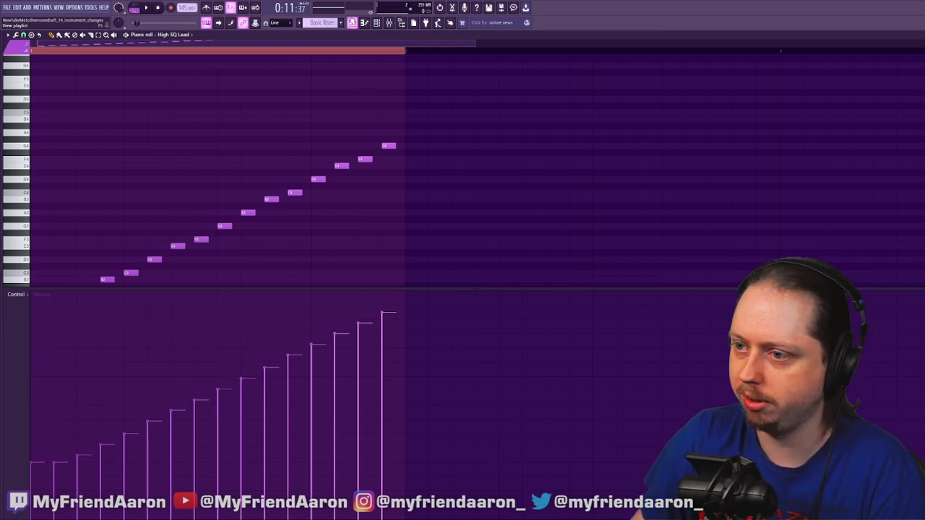
{"action": "left_click", "coordinate": [352, 23]}
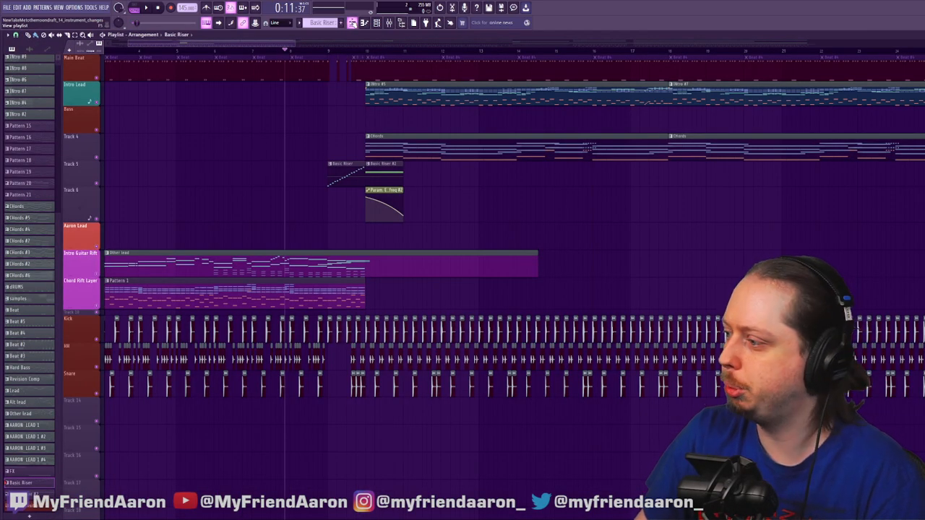
{"action": "left_click_drag", "start_coordinate": [286, 46], "coordinate": [754, 70]}
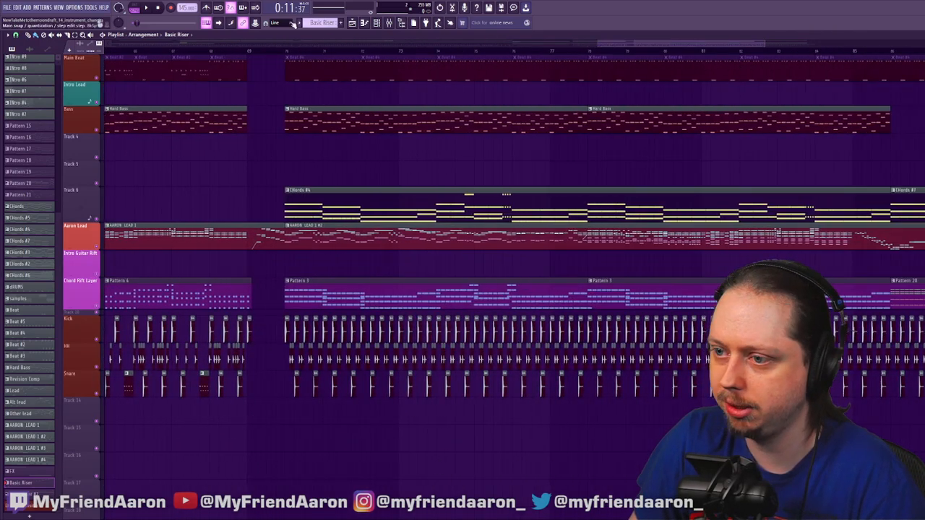
{"action": "left_click", "coordinate": [235, 52]}
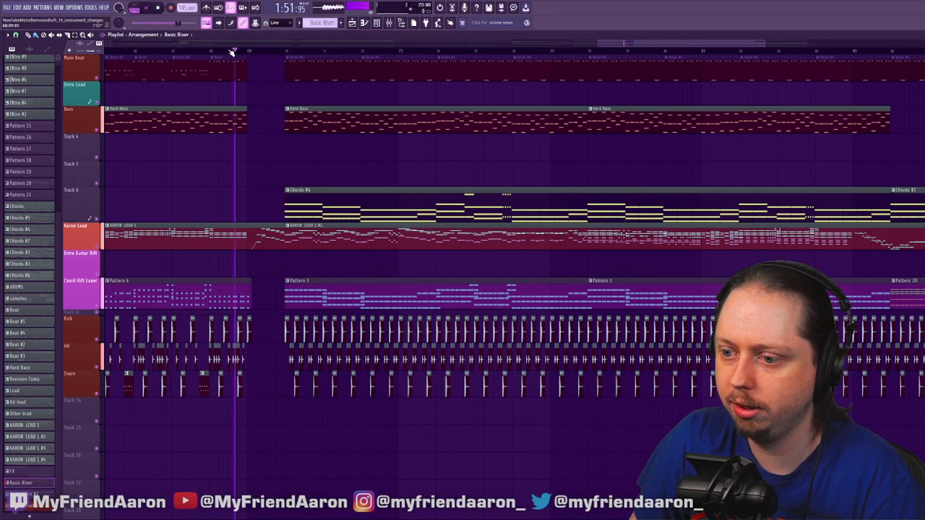
{"action": "key", "text": "space"}
{"action": "left_click", "coordinate": [579, 52]}
{"action": "key", "text": "space"}
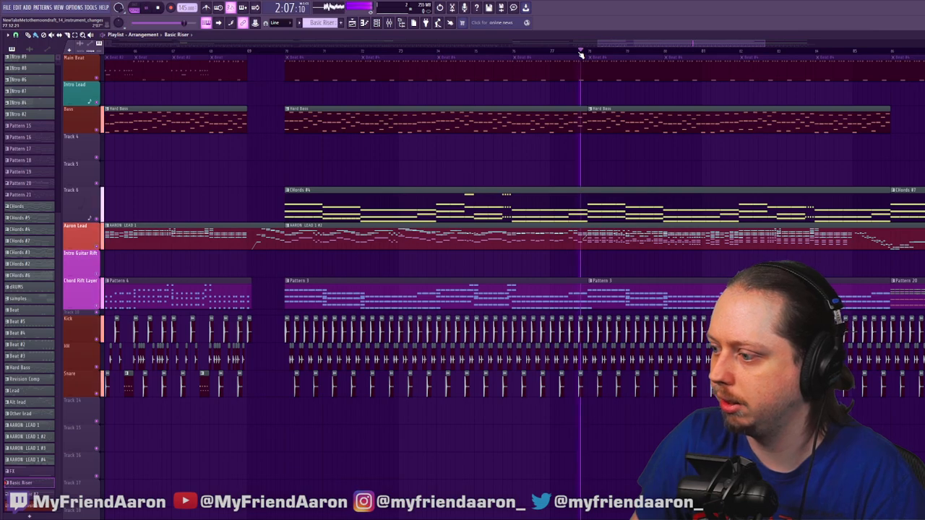
{"action": "key", "text": "space"}
Delete all sixteen remaining notes of the rising run from the Basic Riser pattern
{"action": "left_click", "coordinate": [354, 24]}
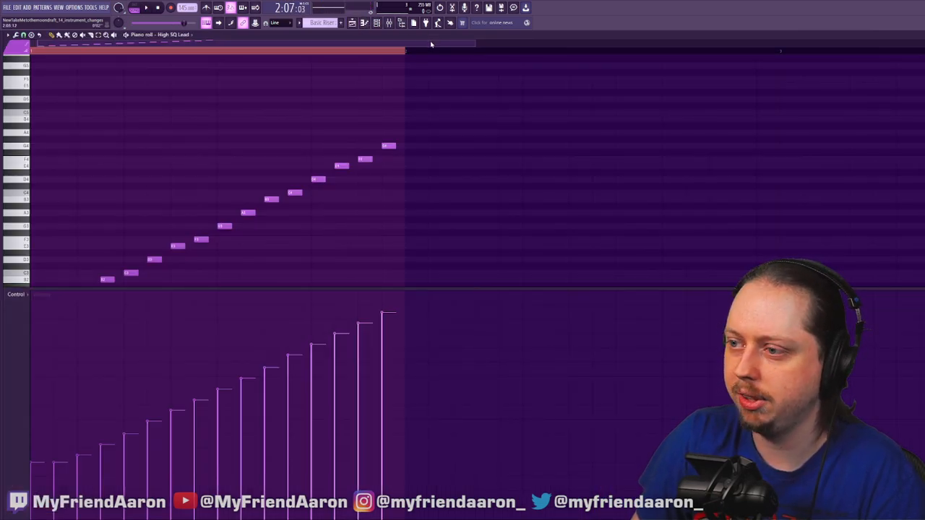
{"action": "scroll", "coordinate": [397, 109], "scroll_direction": "down", "scroll_amount": 3}
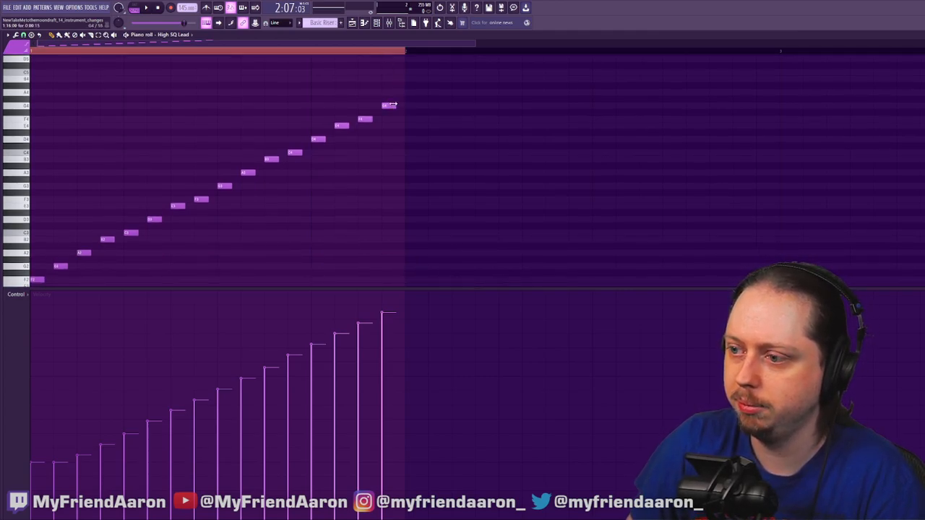
{"action": "right_click", "coordinate": [388, 106]}
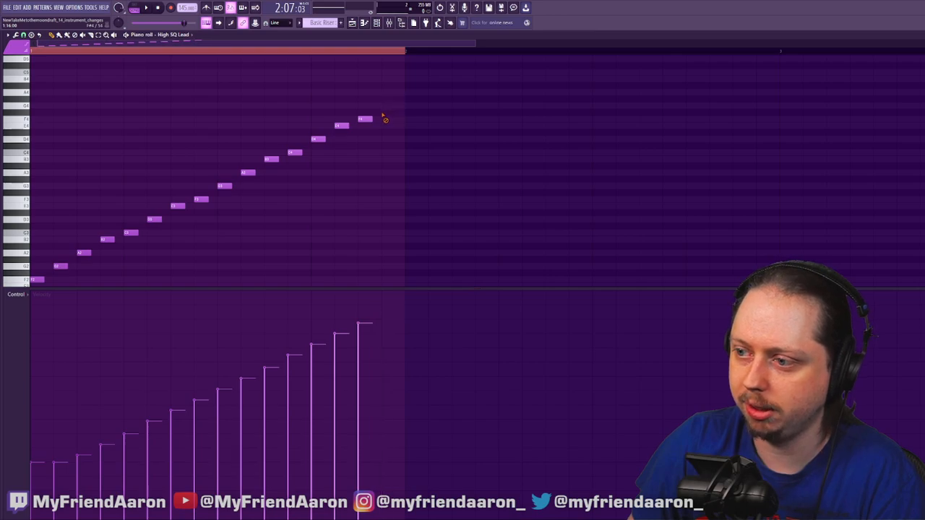
{"action": "right_click", "coordinate": [365, 119]}
{"action": "right_click", "coordinate": [342, 125]}
{"action": "right_click", "coordinate": [318, 139]}
{"action": "right_click", "coordinate": [271, 159]}
{"action": "right_click", "coordinate": [248, 172]}
{"action": "right_click", "coordinate": [294, 153]}
{"action": "right_click", "coordinate": [201, 199]}
{"action": "right_click", "coordinate": [224, 186]}
{"action": "right_click", "coordinate": [178, 206]}
{"action": "right_click", "coordinate": [154, 219]}
{"action": "right_click", "coordinate": [131, 232]}
{"action": "right_click", "coordinate": [107, 239]}
{"action": "right_click", "coordinate": [84, 252]}
{"action": "right_click", "coordinate": [60, 266]}
{"action": "right_click", "coordinate": [36, 279]}
Place two thirty-second notes, F#4 and G4, back to back at the very end of the bar
{"action": "left_click_drag", "start_coordinate": [384, 124], "coordinate": [393, 104]}
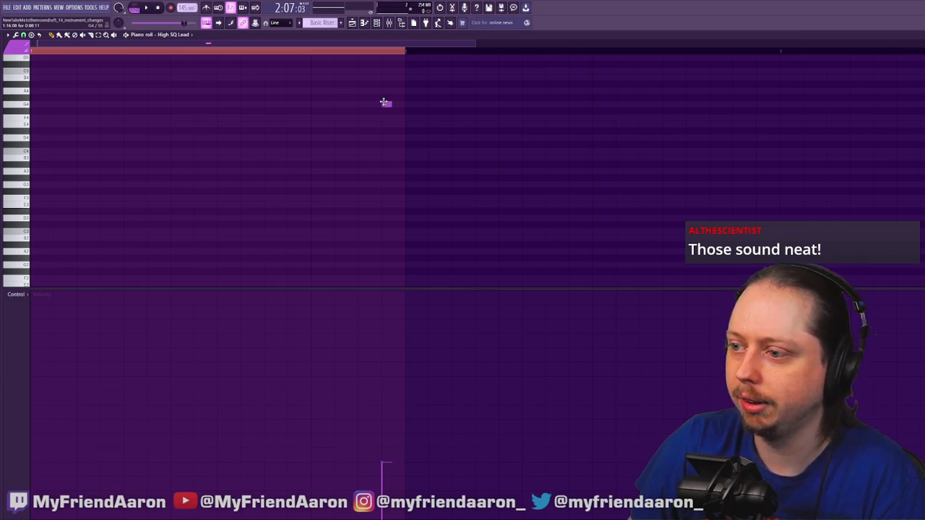
{"action": "left_click_drag", "start_coordinate": [393, 103], "coordinate": [406, 105]}
{"action": "left_click", "coordinate": [385, 112]}
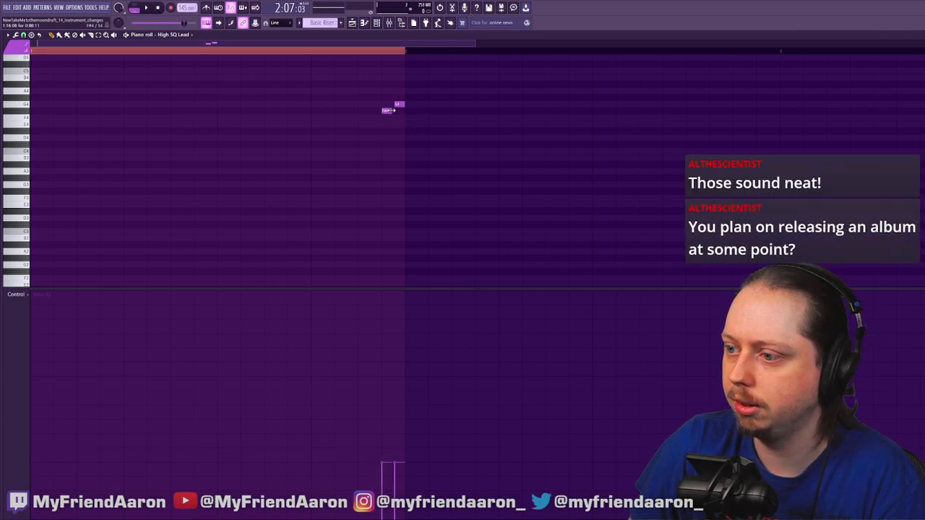
{"action": "mouse_move", "coordinate": [399, 104]}
{"action": "left_mouse_down"}
{"action": "mouse_move", "coordinate": [409, 103]}
{"action": "mouse_move", "coordinate": [400, 104]}
{"action": "left_mouse_up"}
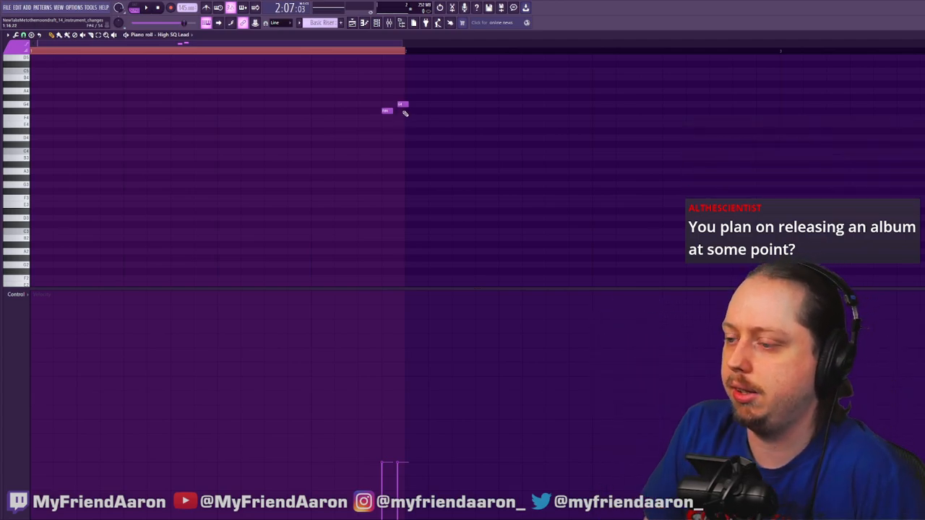
{"action": "left_click_drag", "start_coordinate": [403, 106], "coordinate": [398, 106]}
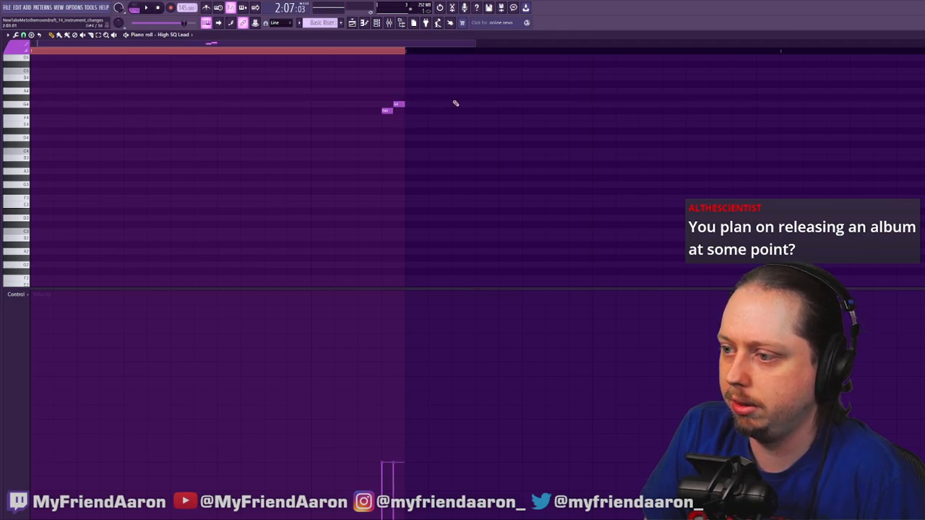
Extend the run backwards chromatically with thirty-second notes from F4 down to C4, directly before the F#4
{"action": "left_click_drag", "start_coordinate": [476, 43], "coordinate": [438, 44]}
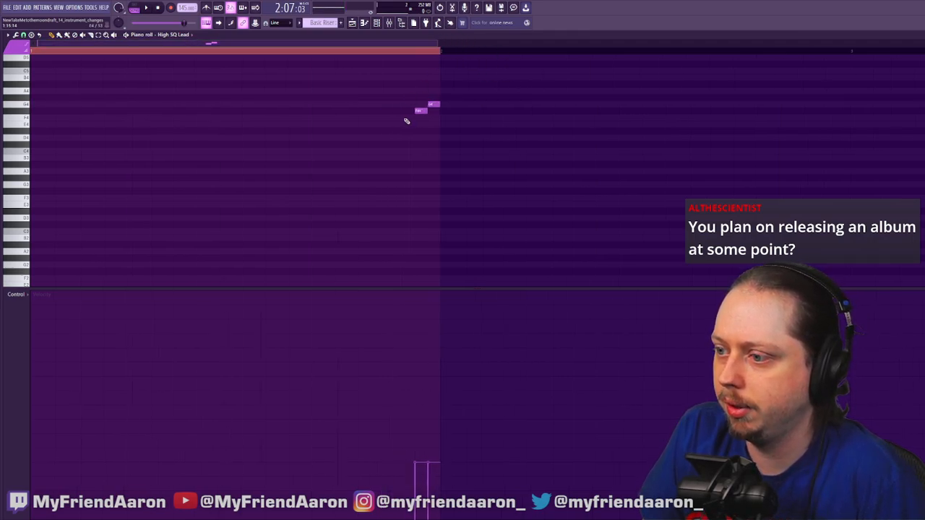
{"action": "left_click", "coordinate": [402, 118]}
{"action": "left_click_drag", "start_coordinate": [391, 120], "coordinate": [407, 117]}
{"action": "left_click", "coordinate": [390, 126]}
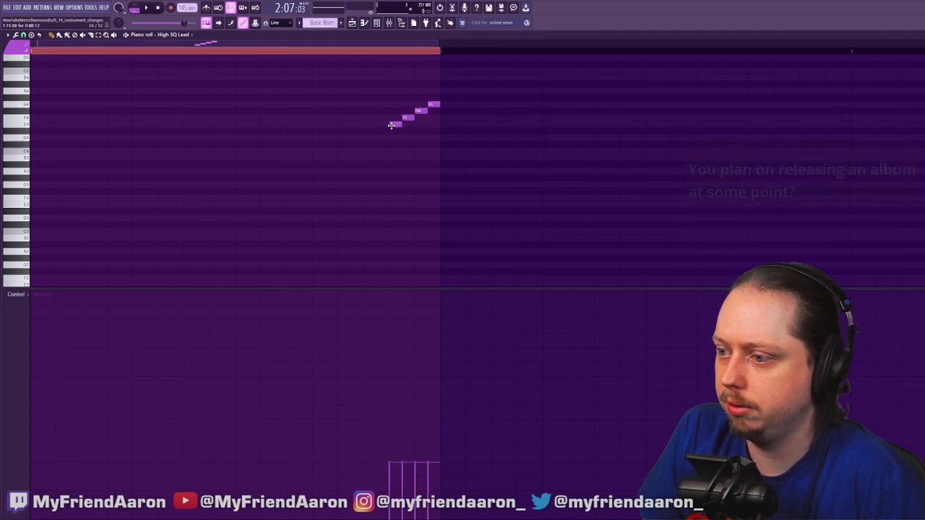
{"action": "left_click", "coordinate": [380, 132]}
{"action": "left_click_drag", "start_coordinate": [395, 130], "coordinate": [383, 133]}
{"action": "left_click", "coordinate": [365, 139]}
{"action": "left_click", "coordinate": [354, 144]}
{"action": "left_click", "coordinate": [340, 151]}
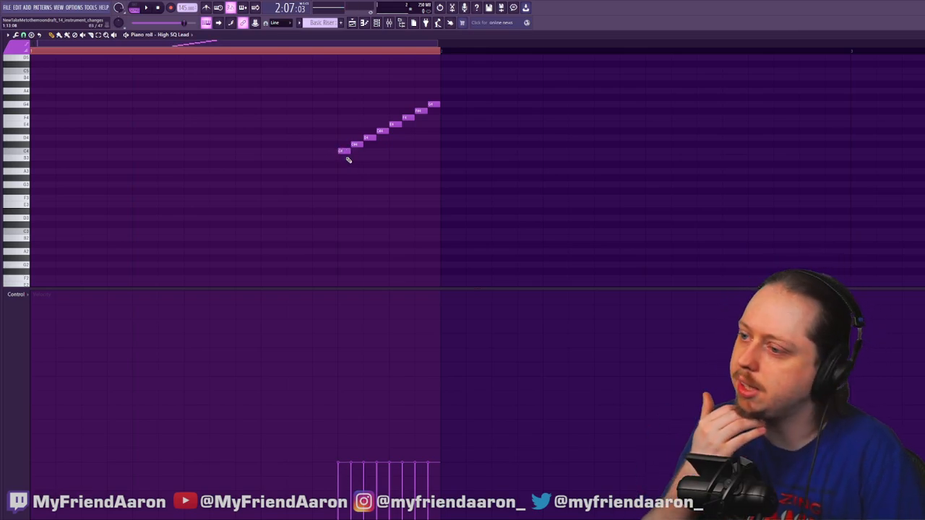
Continue the run backwards chromatically in thirty-second notes from B3 down to E3, starting at the middle of the bar
{"action": "scroll", "coordinate": [367, 195], "scroll_direction": "up", "scroll_amount": 2}
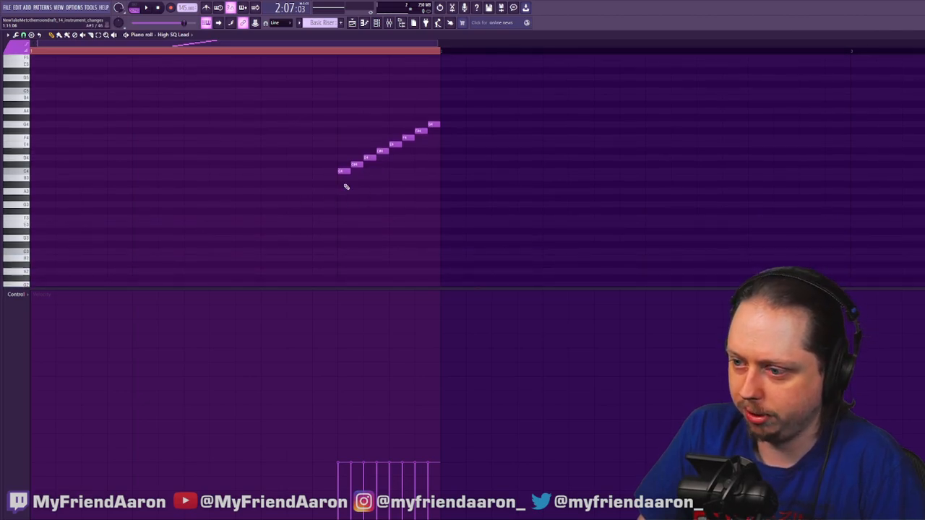
{"action": "mouse_move", "coordinate": [317, 180]}
{"action": "left_mouse_down"}
{"action": "mouse_move", "coordinate": [332, 181]}
{"action": "mouse_move", "coordinate": [305, 198]}
{"action": "left_mouse_up"}
{"action": "left_click", "coordinate": [313, 185]}
{"action": "left_click", "coordinate": [292, 191]}
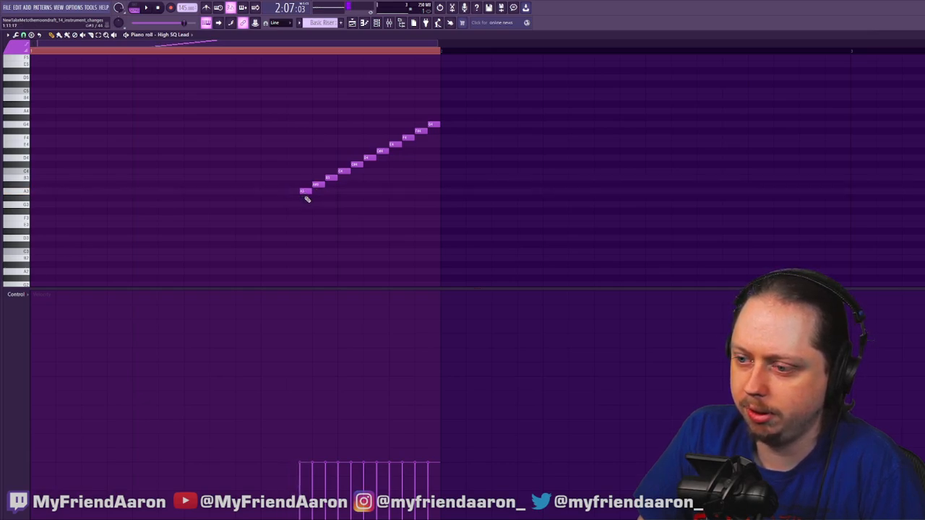
{"action": "left_click", "coordinate": [289, 198]}
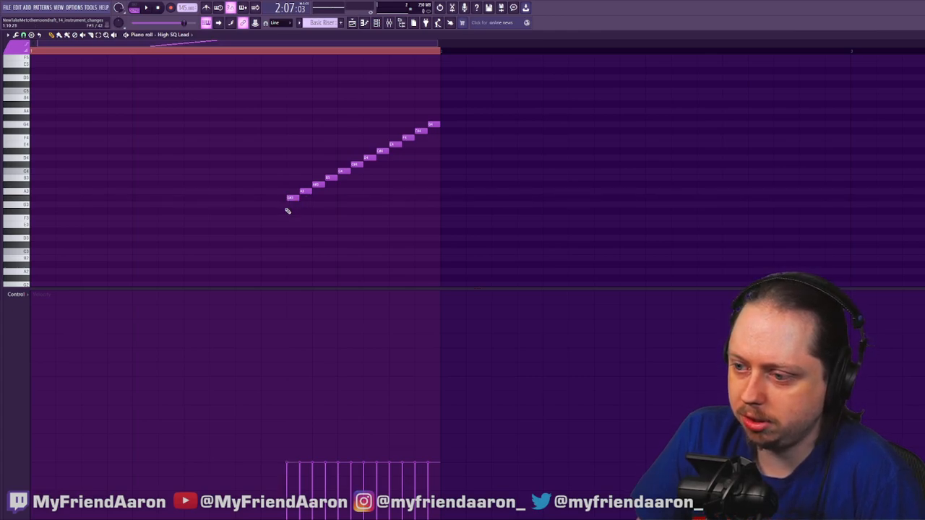
{"action": "left_click_drag", "start_coordinate": [291, 203], "coordinate": [281, 206]}
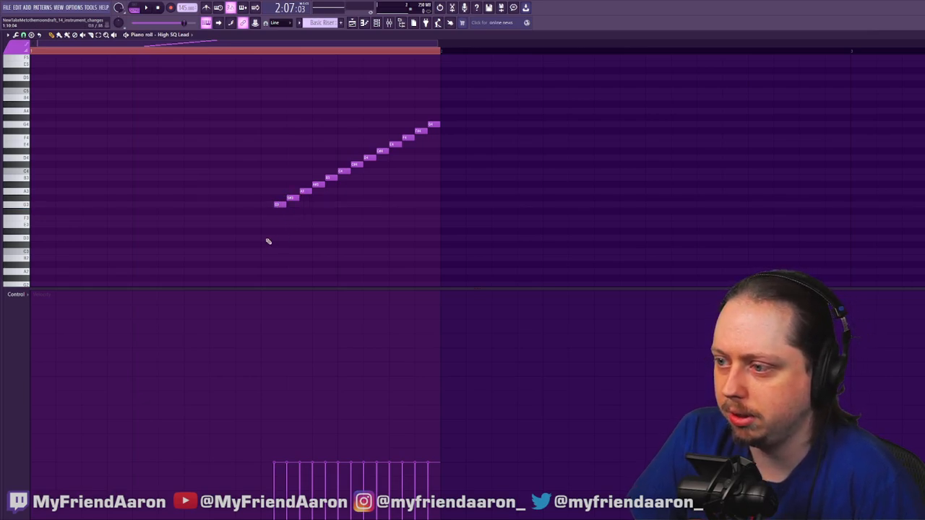
{"action": "left_click", "coordinate": [265, 211]}
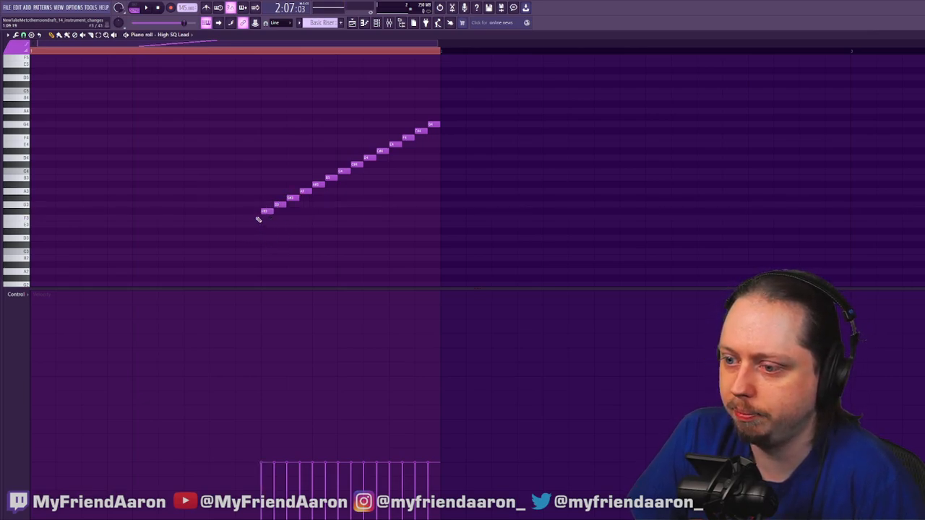
{"action": "left_click_drag", "start_coordinate": [258, 219], "coordinate": [254, 224]}
{"action": "left_click", "coordinate": [238, 228]}
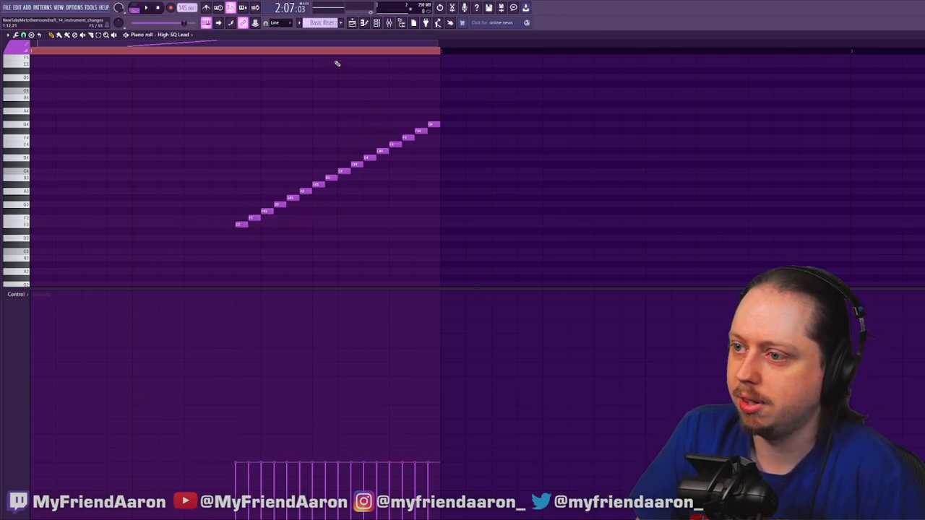
Ramp the velocities of the whole chromatic run upward towards the bar's end and play back the transition into bar 10
{"action": "left_click_drag", "start_coordinate": [480, 95], "coordinate": [225, 250]}
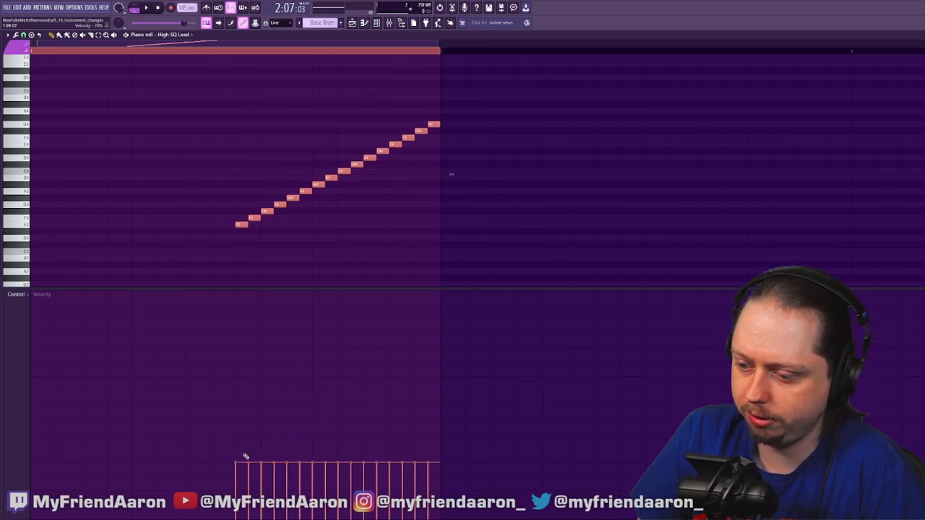
{"action": "left_click_drag", "start_coordinate": [240, 463], "coordinate": [441, 316]}
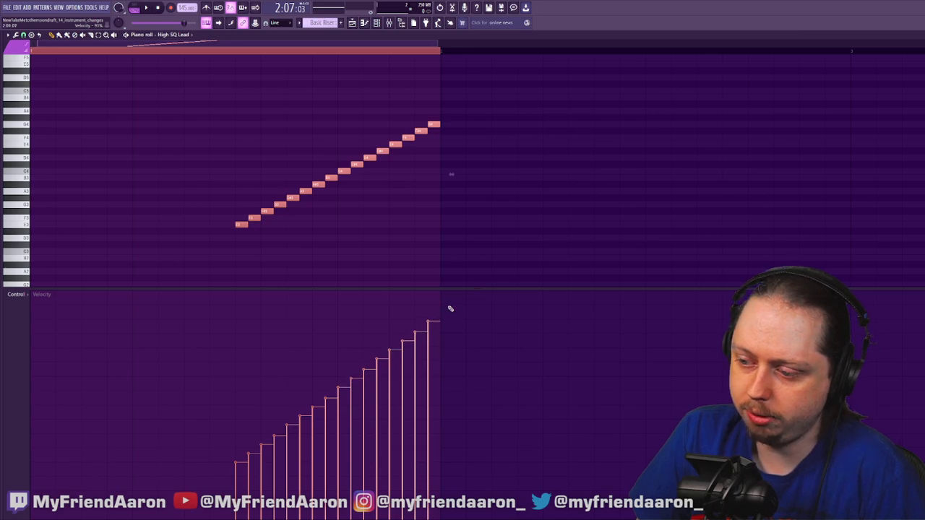
{"action": "left_click", "coordinate": [352, 23]}
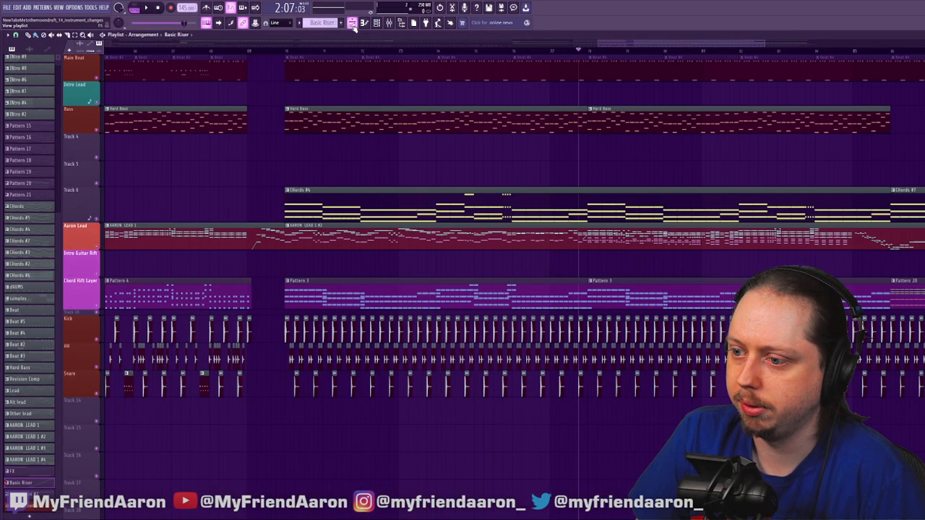
{"action": "left_click_drag", "start_coordinate": [606, 45], "coordinate": [202, 62]}
{"action": "left_click", "coordinate": [224, 54]}
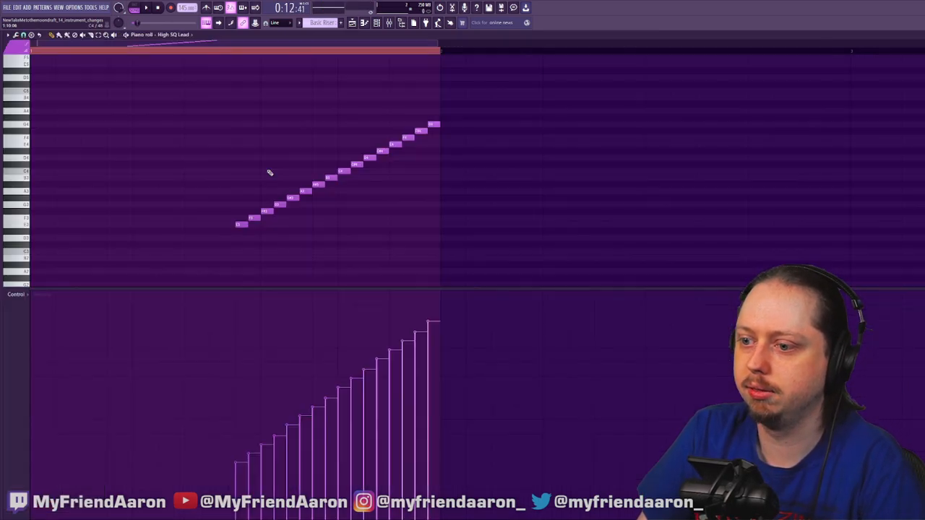
Compress the whole chromatic run to about half its length and move it flush against the end of the bar
{"action": "left_click_drag", "start_coordinate": [491, 97], "coordinate": [239, 250]}
{"action": "left_click_drag", "start_coordinate": [453, 175], "coordinate": [352, 202]}
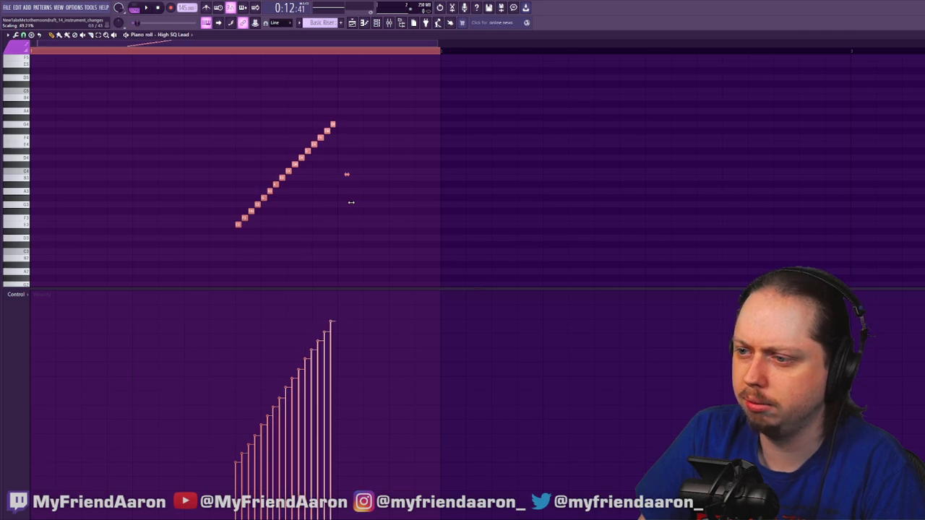
{"action": "mouse_move", "coordinate": [437, 44]}
{"action": "left_mouse_down"}
{"action": "mouse_move", "coordinate": [286, 63]}
{"action": "mouse_move", "coordinate": [279, 53]}
{"action": "mouse_move", "coordinate": [220, 91]}
{"action": "mouse_move", "coordinate": [214, 84]}
{"action": "left_mouse_up"}
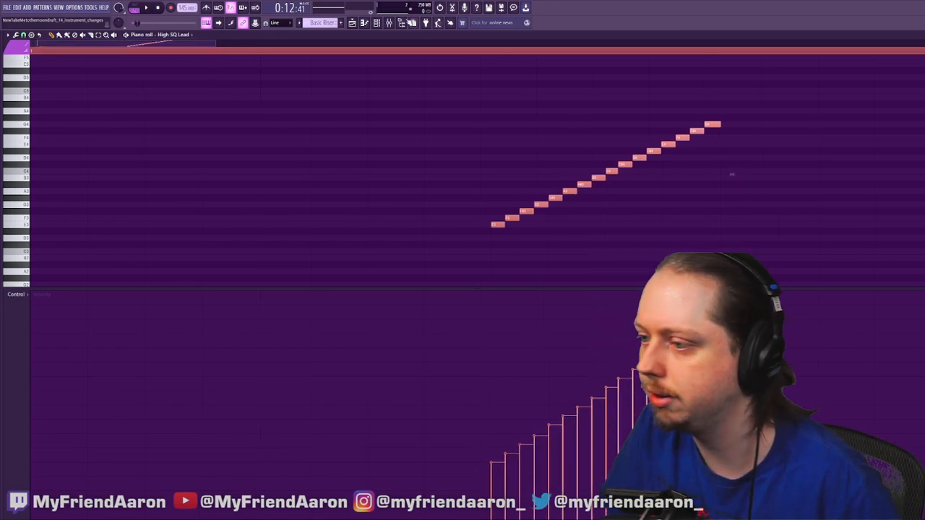
{"action": "left_click_drag", "start_coordinate": [203, 45], "coordinate": [316, 72]}
{"action": "left_click_drag", "start_coordinate": [153, 126], "coordinate": [377, 126]}
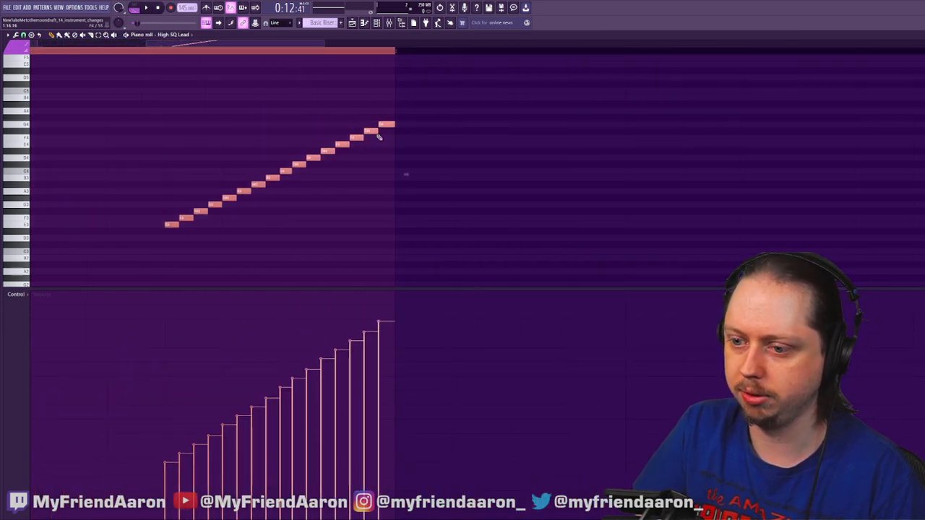
Play the arrangement from shortly before bar 9 through the transition into bar 10
{"action": "key", "text": "F5"}
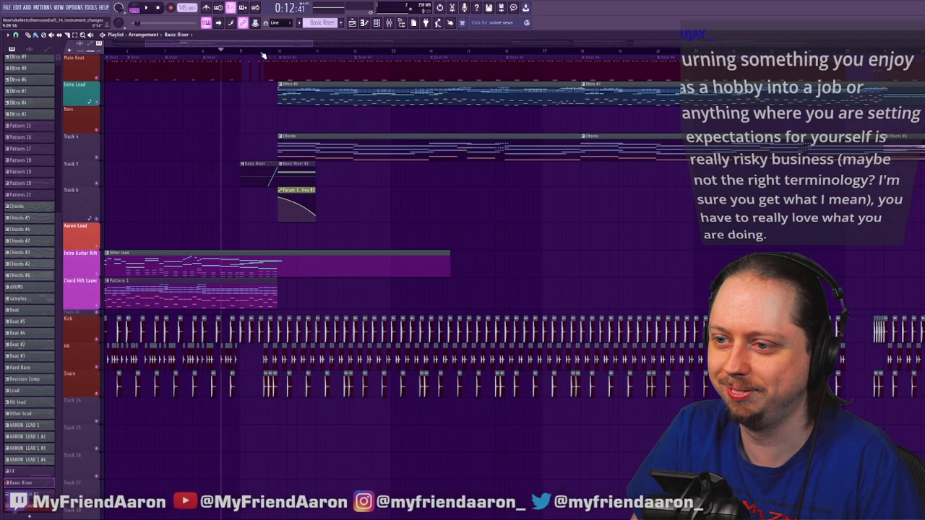
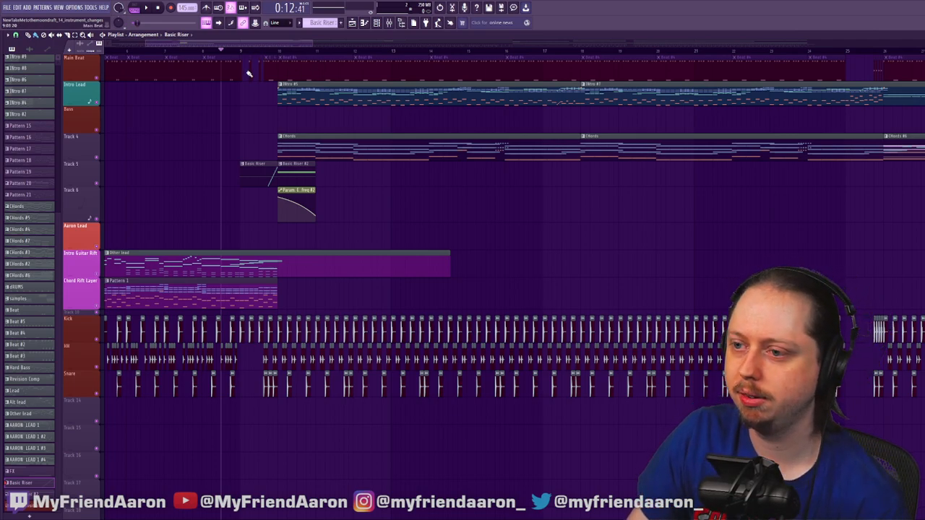
{"action": "left_click", "coordinate": [241, 53]}
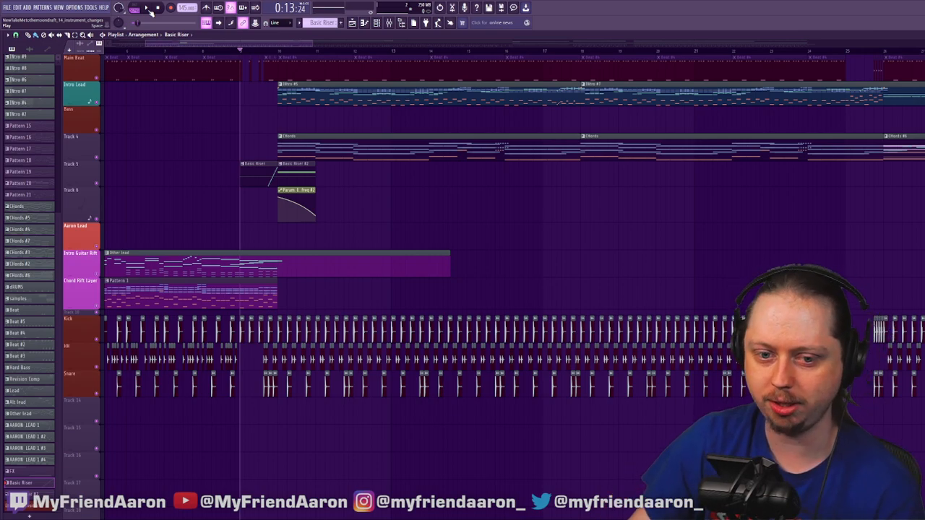
{"action": "left_click_drag", "start_coordinate": [311, 43], "coordinate": [279, 46]}
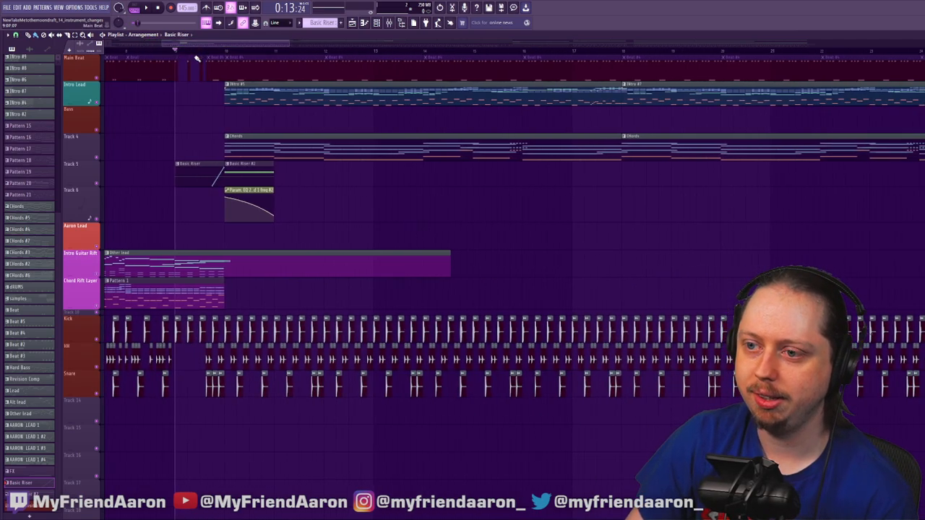
{"action": "left_click", "coordinate": [146, 56]}
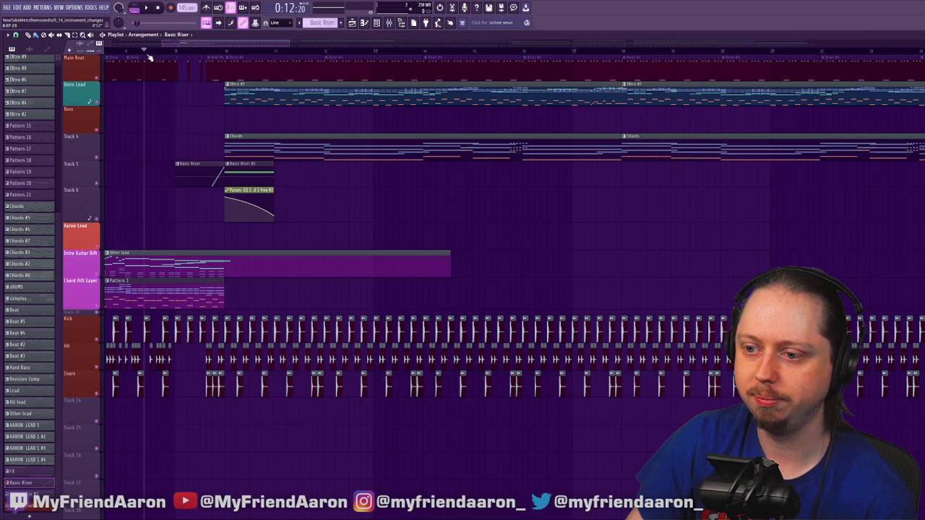
{"action": "key", "text": "space"}
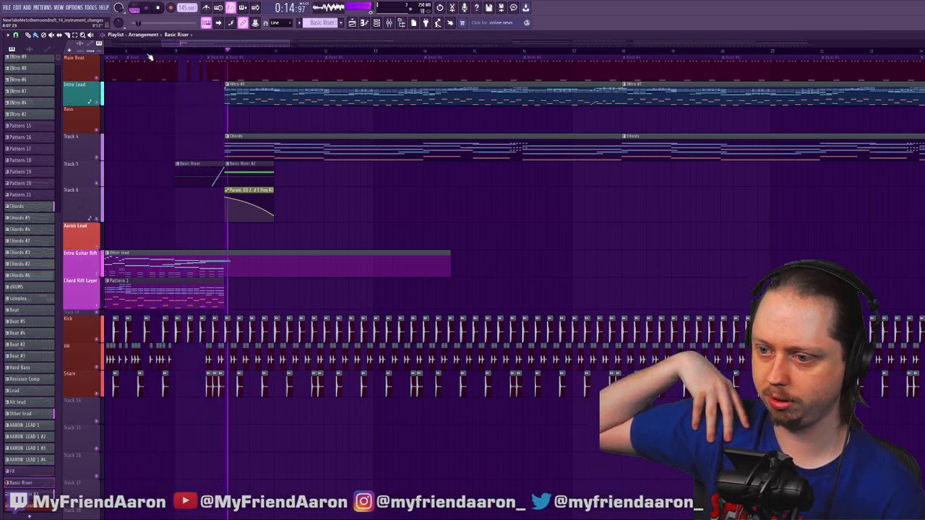
{"action": "key", "text": "space"}
Reopen the bar 9 Basic Riser pattern and undo the run's shift, compression and velocity ramp
{"action": "double_click", "coordinate": [210, 178]}
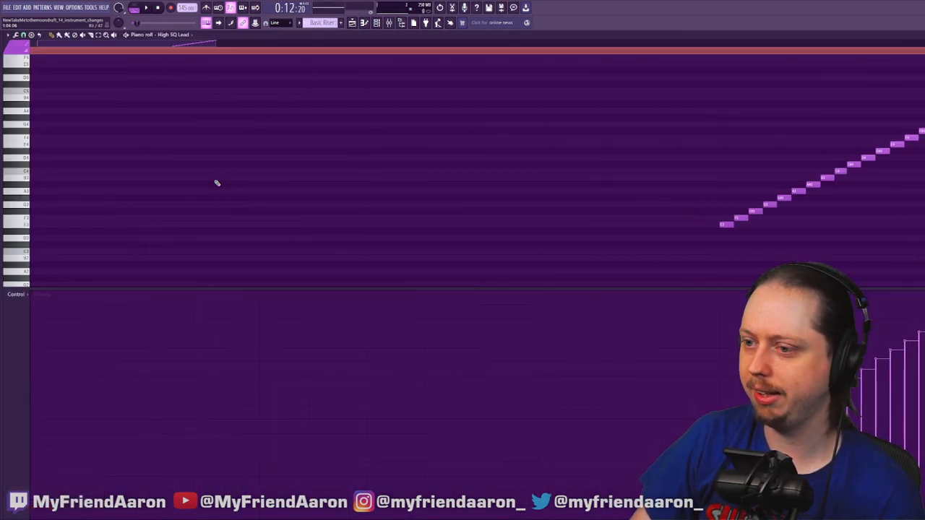
{"action": "left_click_drag", "start_coordinate": [215, 45], "coordinate": [492, 51]}
{"action": "key", "text": "ctrl+z"}
{"action": "key", "text": "ctrl+z"}
{"action": "key", "text": "ctrl+z"}
{"action": "key", "text": "ctrl+z"}
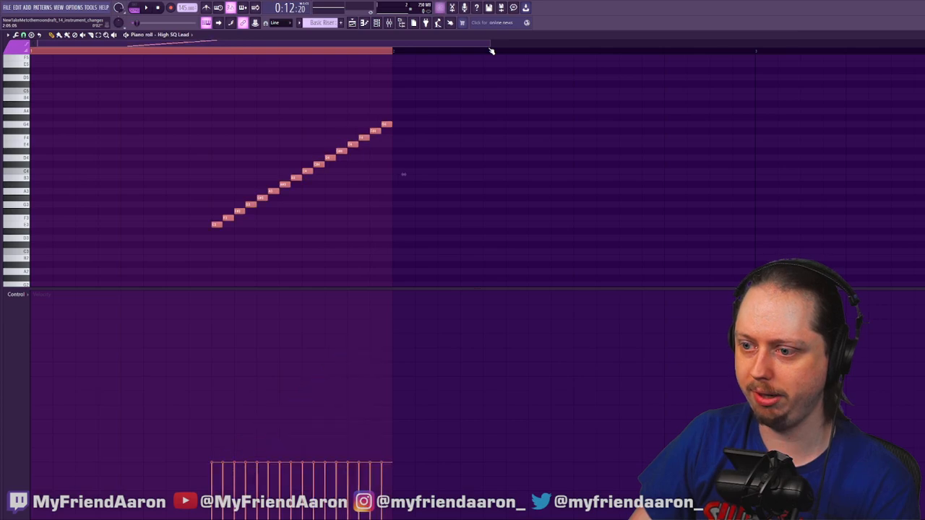
Undo the chromatic run's notes until the earlier full-bar stepwise run from F2 to G4 is restored
{"action": "key", "text": "ctrl+alt+z"}
{"action": "key", "text": "ctrl+alt+z"}
{"action": "key", "text": "ctrl+alt+z"}
{"action": "key", "text": "ctrl+alt+z"}
{"action": "key", "text": "ctrl+alt+z"}
{"action": "key", "text": "ctrl+alt+z"}
{"action": "key", "text": "ctrl+alt+z"}
{"action": "key", "text": "ctrl+alt+z"}
{"action": "key", "text": "ctrl+alt+z"}
{"action": "key", "text": "ctrl+alt+z"}
{"action": "key", "text": "ctrl+alt+z"}
{"action": "key", "text": "ctrl+alt+z"}
{"action": "key", "text": "ctrl+alt+z"}
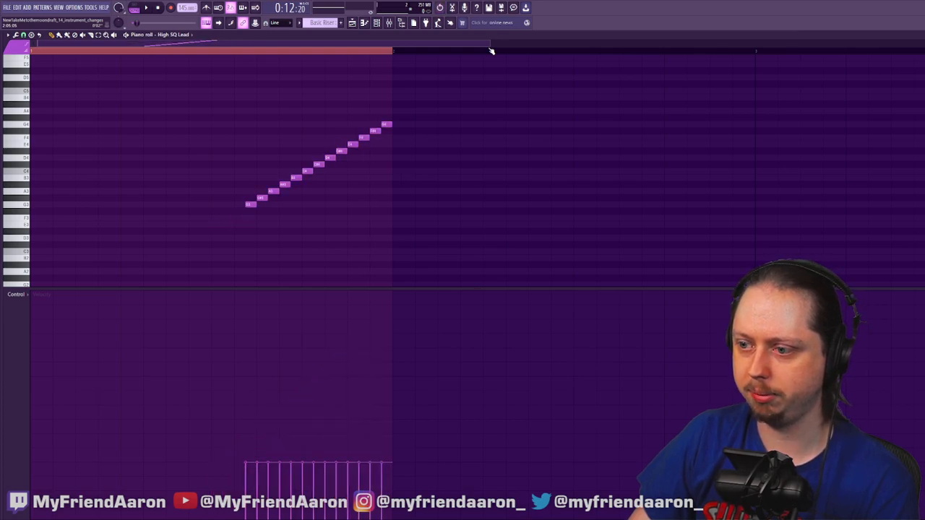
{"action": "key", "text": "ctrl+z"}
{"action": "key", "text": "ctrl+z"}
{"action": "key", "text": "ctrl+z"}
{"action": "key", "text": "ctrl+z"}
{"action": "key", "text": "ctrl+z"}
{"action": "key", "text": "ctrl+z"}
{"action": "key", "text": "ctrl+z"}
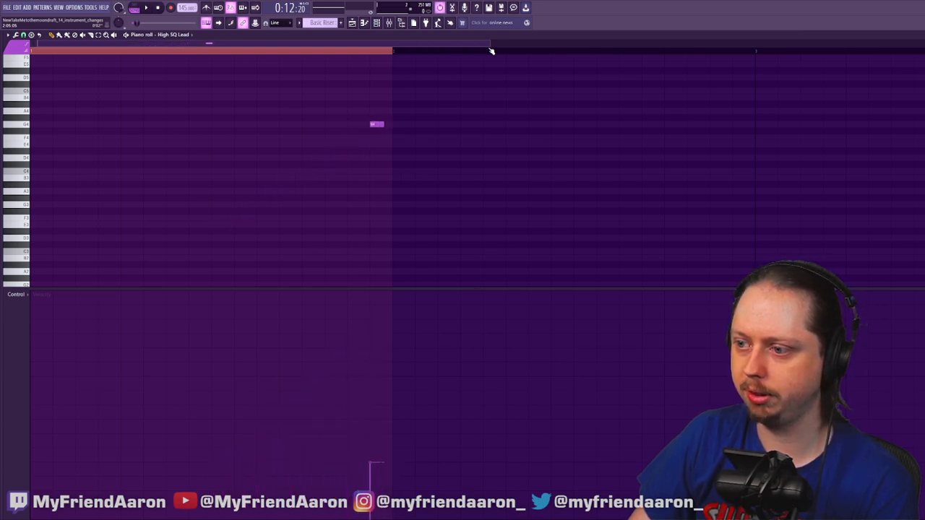
{"action": "scroll", "coordinate": [361, 157], "scroll_direction": "down", "scroll_amount": 2}
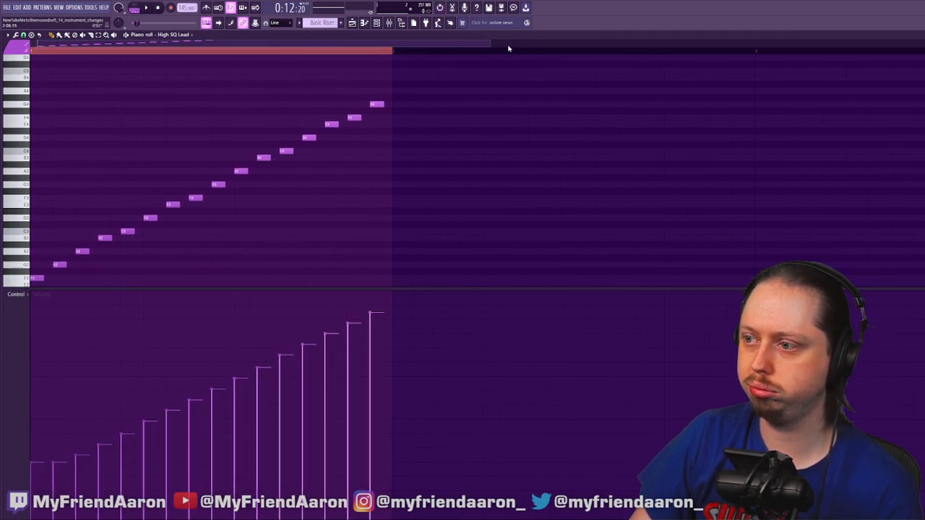
{"action": "left_click_drag", "start_coordinate": [492, 44], "coordinate": [403, 45]}
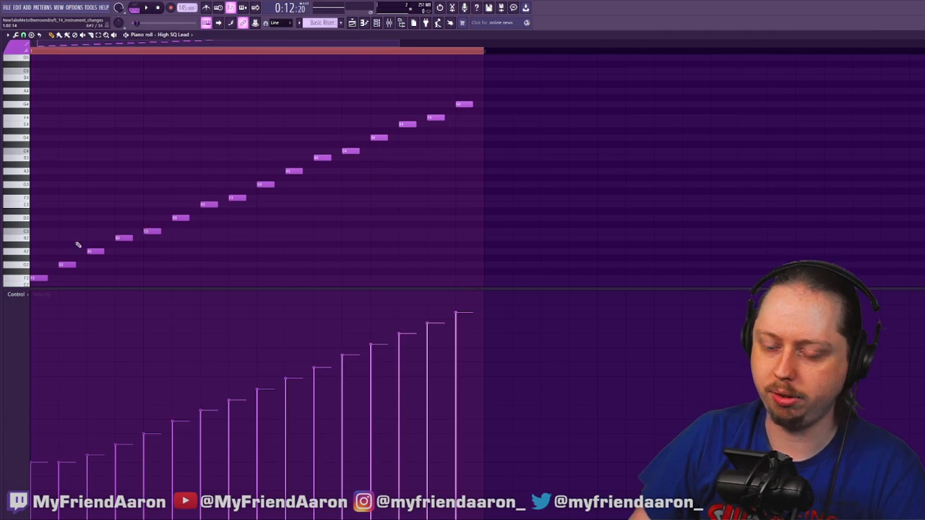
Lower the velocity of the run's first note slightly
{"action": "left_click_drag", "start_coordinate": [490, 75], "coordinate": [45, 283]}
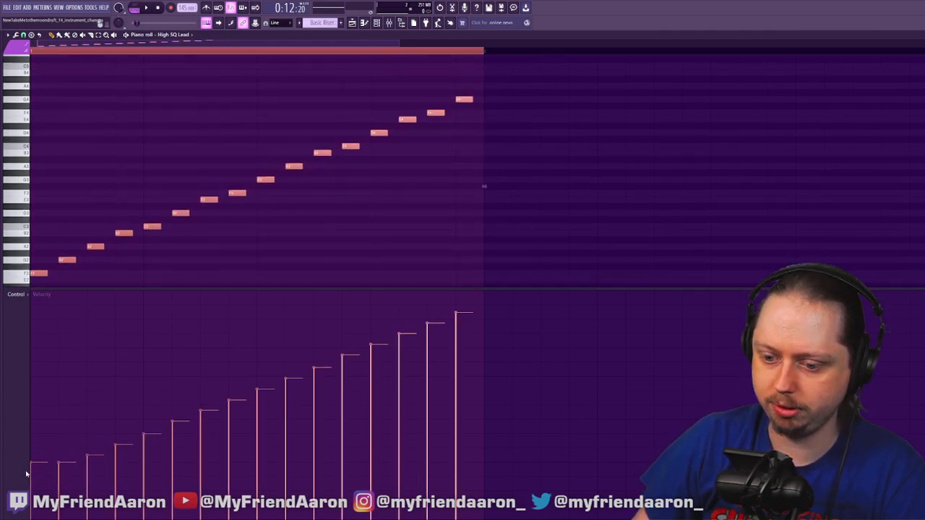
{"action": "left_click_drag", "start_coordinate": [30, 480], "coordinate": [32, 480]}
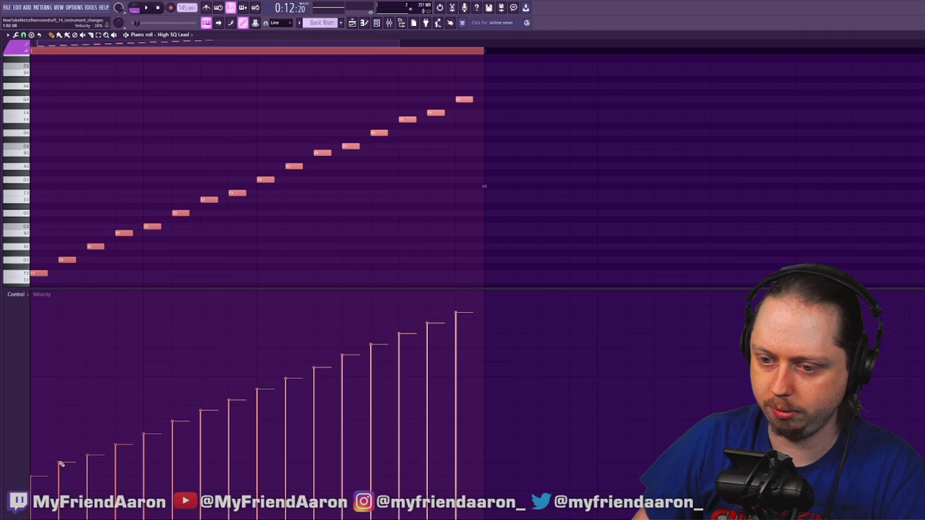
Level the velocities of every second note from G2 to G4 at about 62% and play back the transition
{"action": "left_click_drag", "start_coordinate": [60, 238], "coordinate": [85, 276]}
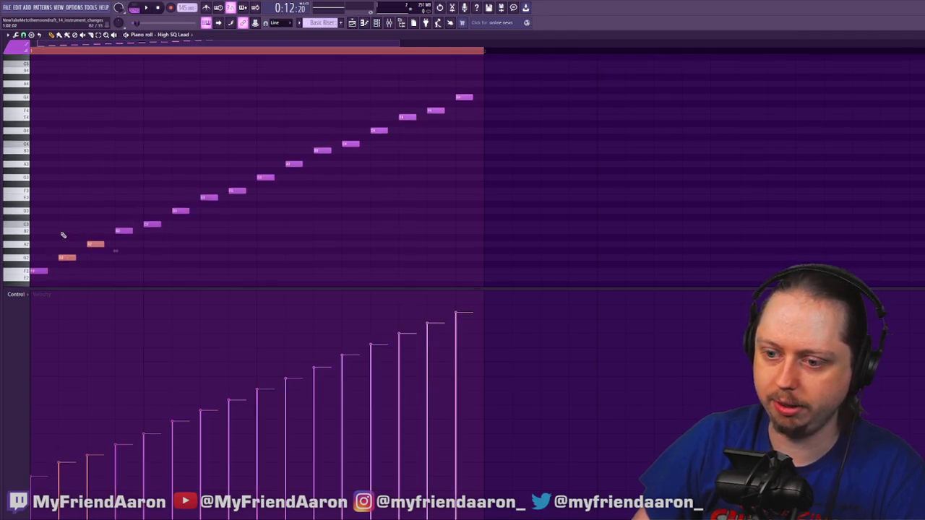
{"action": "left_click_drag", "start_coordinate": [63, 233], "coordinate": [71, 280]}
{"action": "left_click_drag", "start_coordinate": [126, 211], "coordinate": [128, 240]}
{"action": "left_click_drag", "start_coordinate": [184, 190], "coordinate": [187, 236]}
{"action": "left_click_drag", "start_coordinate": [235, 178], "coordinate": [240, 206]}
{"action": "left_click_drag", "start_coordinate": [291, 151], "coordinate": [295, 182]}
{"action": "left_click_drag", "start_coordinate": [346, 136], "coordinate": [351, 154]}
{"action": "left_click_drag", "start_coordinate": [409, 102], "coordinate": [410, 145]}
{"action": "left_click_drag", "start_coordinate": [463, 89], "coordinate": [466, 109]}
{"action": "left_click_drag", "start_coordinate": [55, 381], "coordinate": [452, 381]}
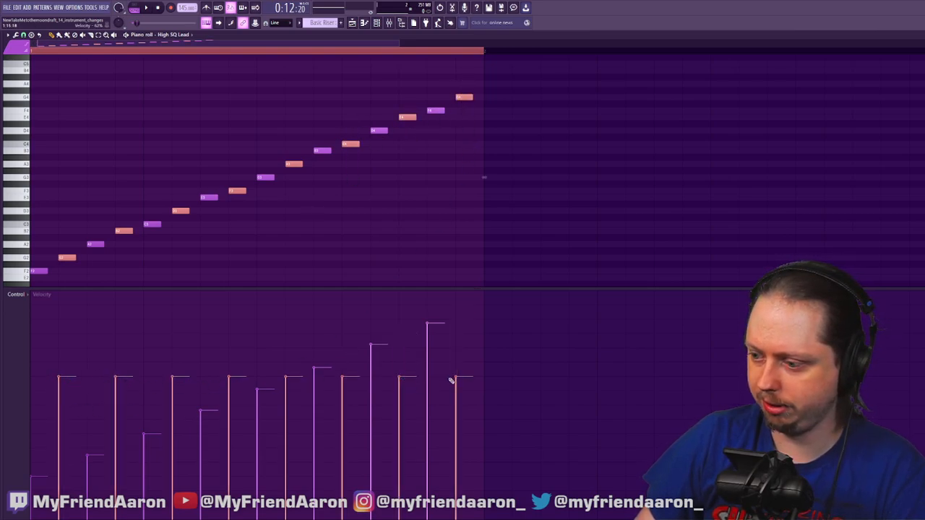
{"action": "key", "text": "space"}
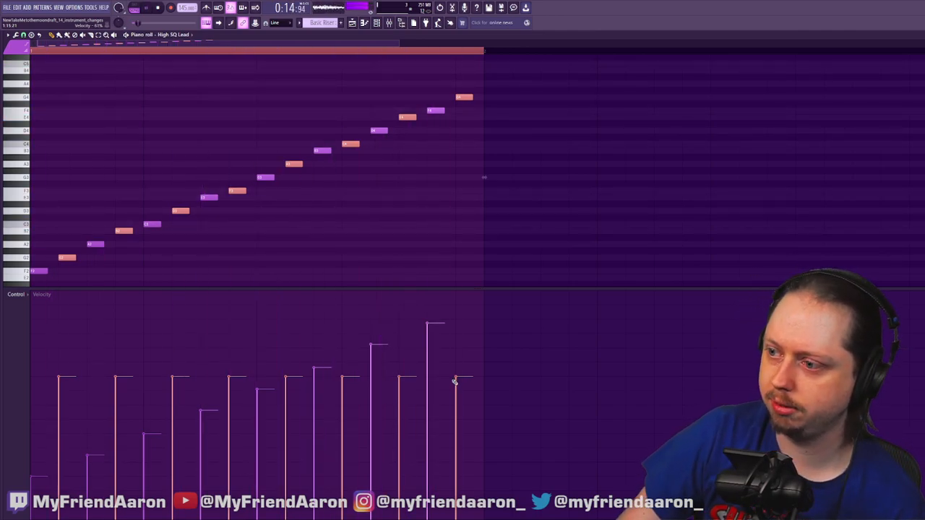
{"action": "key", "text": "space"}
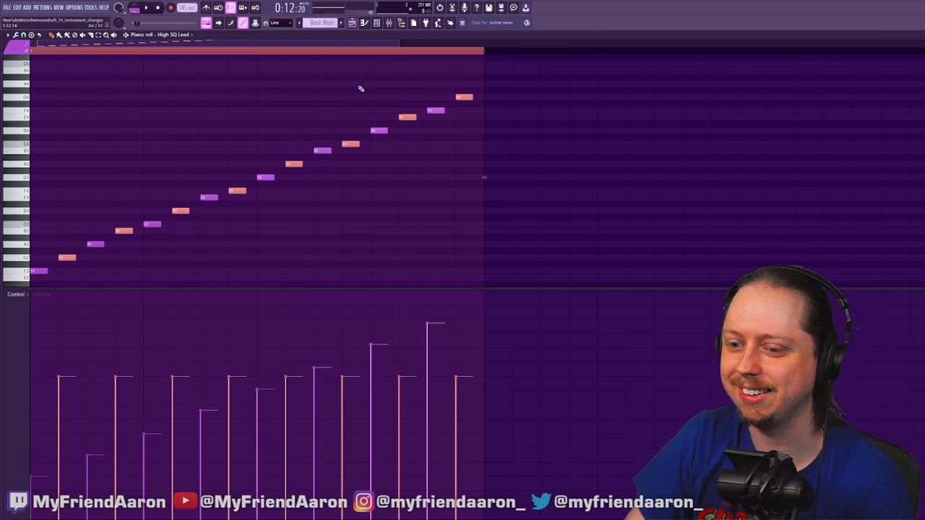
Transpose the whole run up one octave to F3 through G5, play back the transition and deselect the notes
{"action": "left_click_drag", "start_coordinate": [513, 68], "coordinate": [46, 227]}
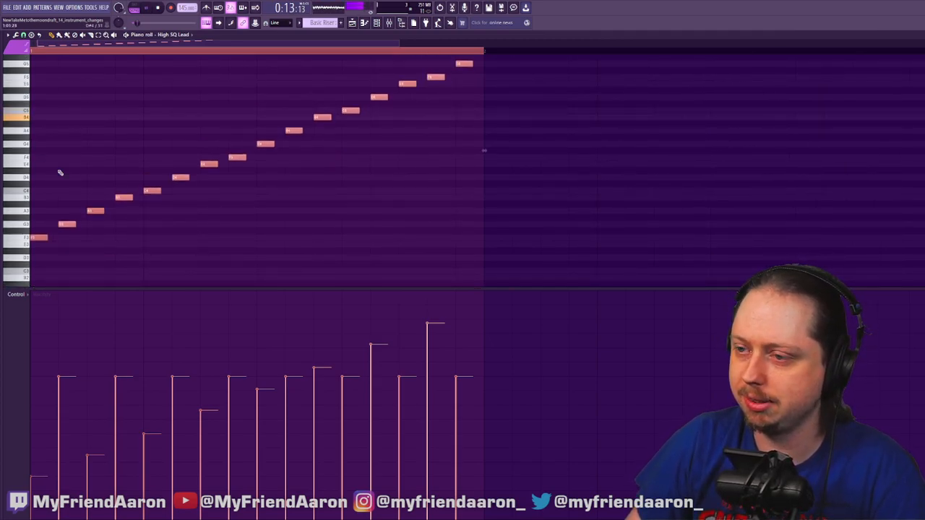
{"action": "key", "text": "space"}
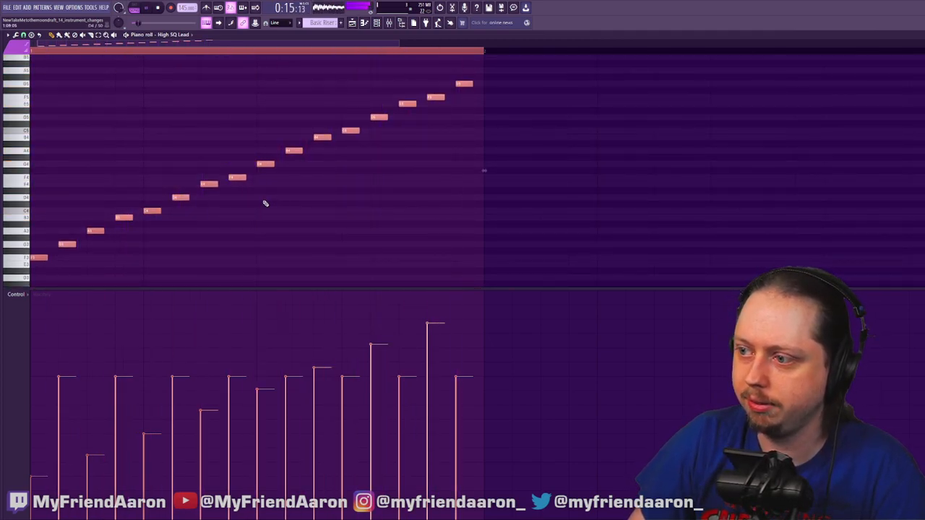
{"action": "scroll", "coordinate": [422, 171], "scroll_direction": "up", "scroll_amount": 1}
{"action": "scroll", "coordinate": [421, 175], "scroll_direction": "up", "scroll_amount": 1}
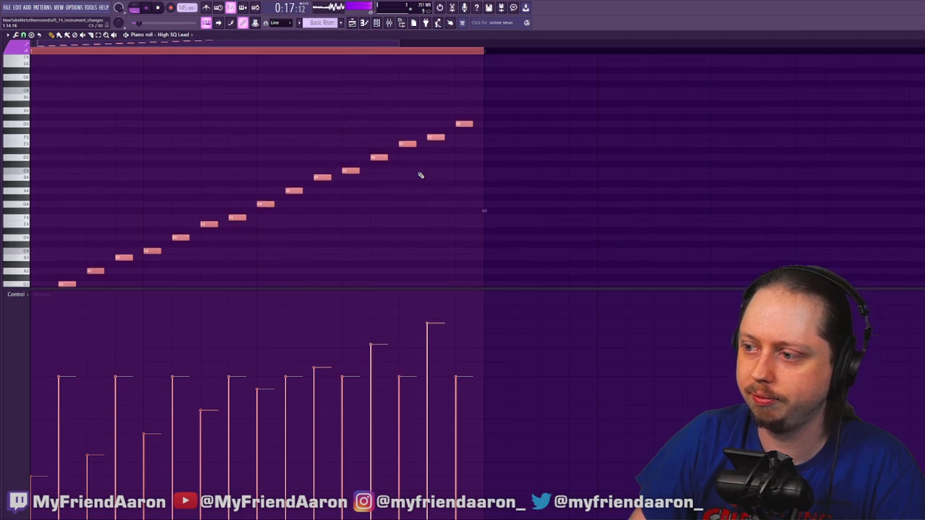
{"action": "scroll", "coordinate": [394, 109], "scroll_direction": "down", "scroll_amount": 3}
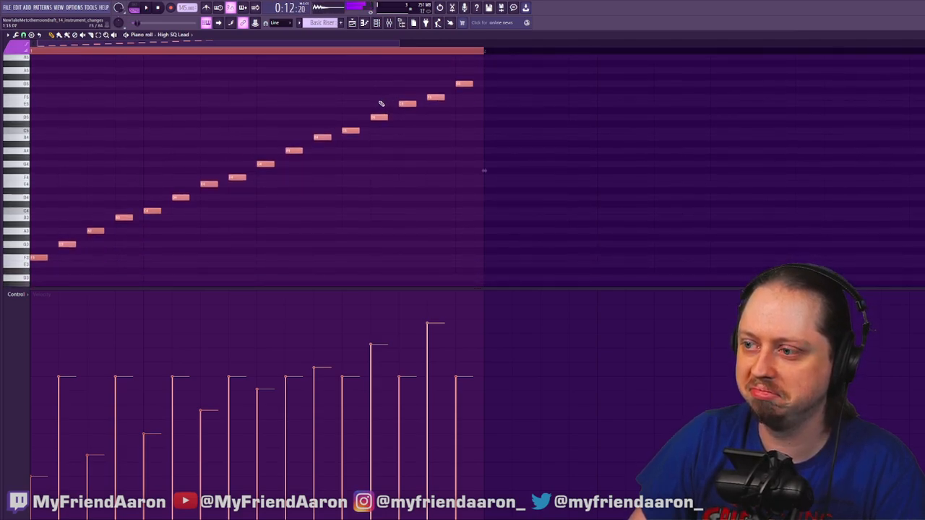
{"action": "scroll", "coordinate": [259, 183], "scroll_direction": "up", "scroll_amount": 2}
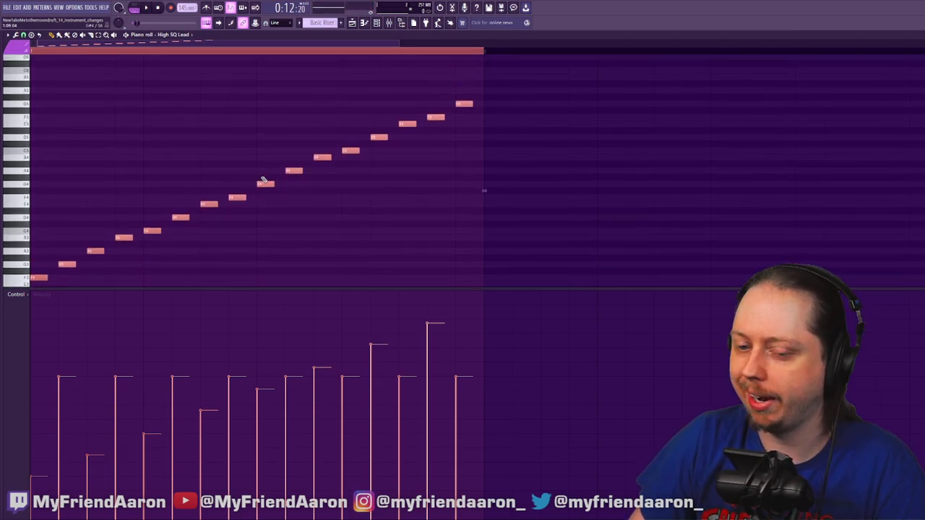
{"action": "scroll", "coordinate": [433, 134], "scroll_direction": "up", "scroll_amount": 1}
{"action": "scroll", "coordinate": [462, 131], "scroll_direction": "down", "scroll_amount": 1}
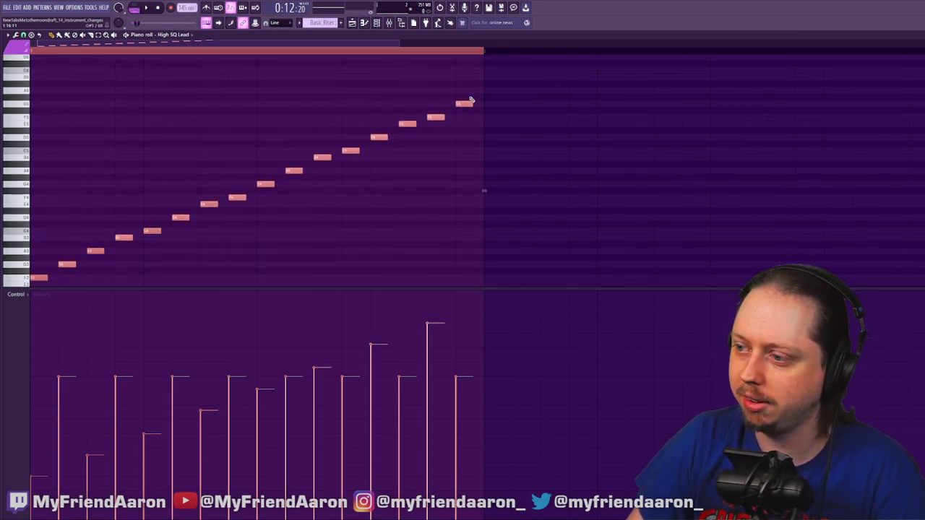
{"action": "scroll", "coordinate": [275, 156], "scroll_direction": "down", "scroll_amount": 5}
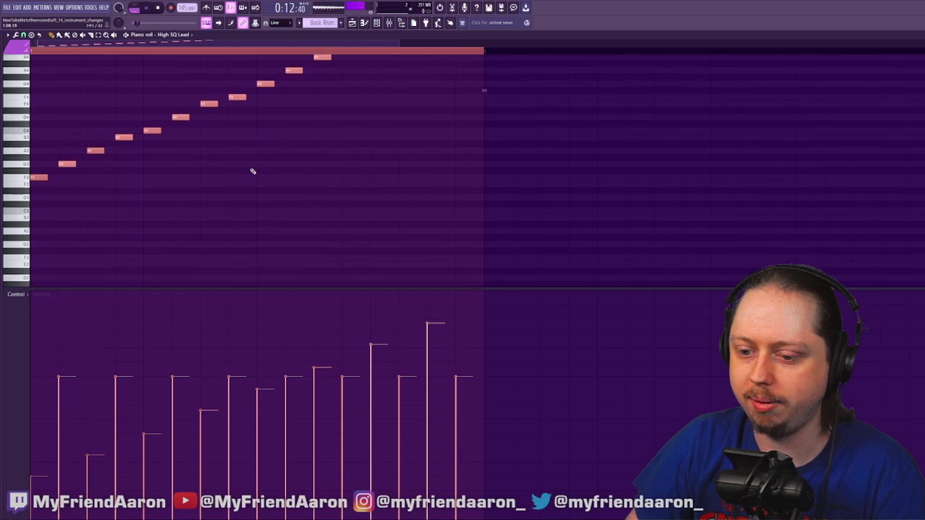
{"action": "scroll", "coordinate": [274, 82], "scroll_direction": "up", "scroll_amount": 2}
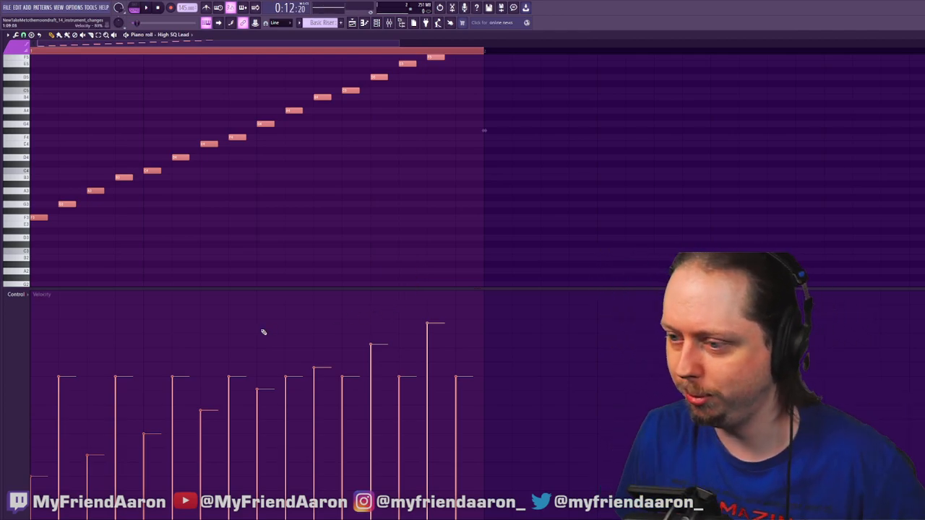
{"action": "scroll", "coordinate": [267, 190], "scroll_direction": "up", "scroll_amount": 3}
{"action": "scroll", "coordinate": [270, 191], "scroll_direction": "up", "scroll_amount": 2}
{"action": "scroll", "coordinate": [271, 191], "scroll_direction": "down", "scroll_amount": 3}
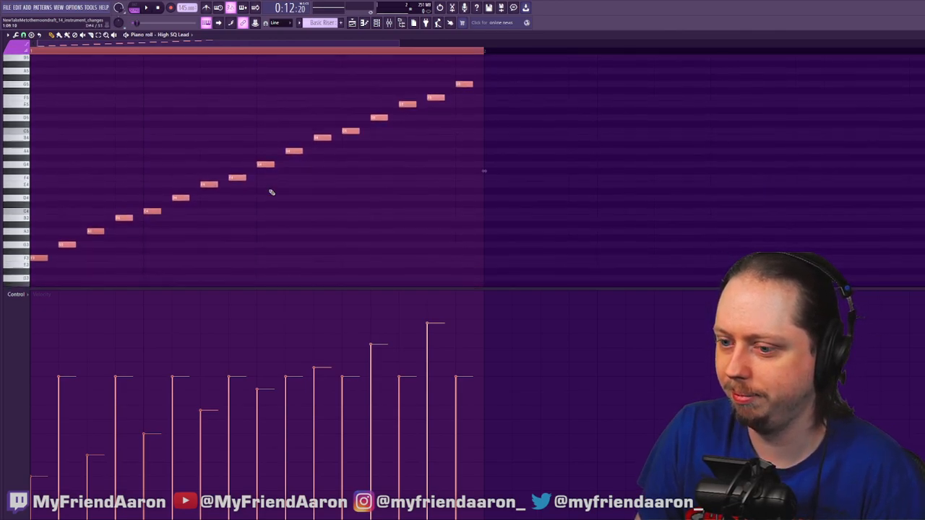
{"action": "left_click", "coordinate": [373, 203], "text": "ctrl"}
Play the arrangement in the playlist through the transition and on into the main section
{"action": "left_click", "coordinate": [352, 23]}
{"action": "key", "text": "space"}
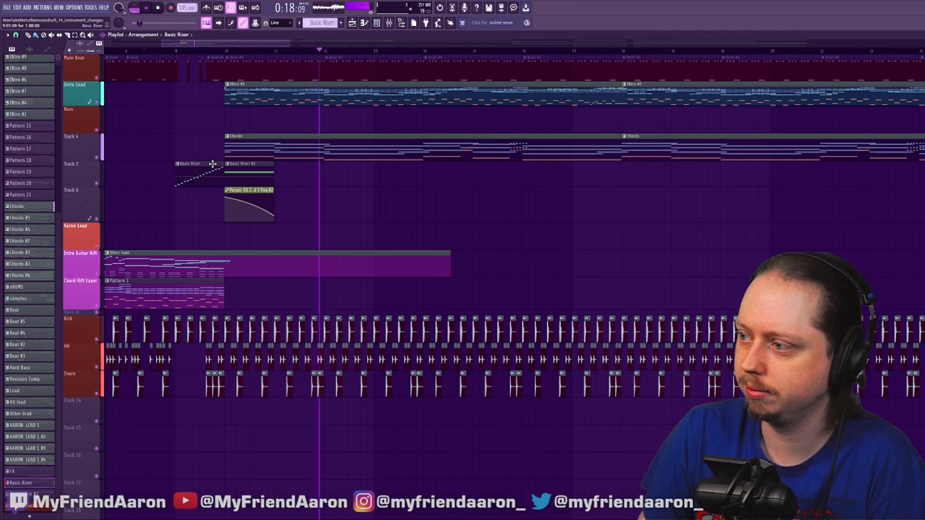
{"action": "left_click_drag", "start_coordinate": [288, 44], "coordinate": [549, 60]}
{"action": "left_click", "coordinate": [377, 24]}
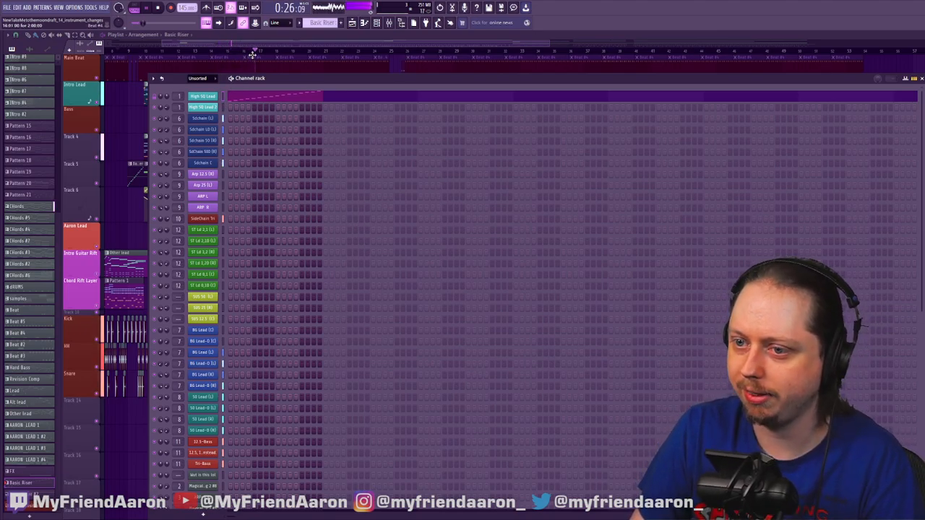
{"action": "left_click", "coordinate": [147, 8]}
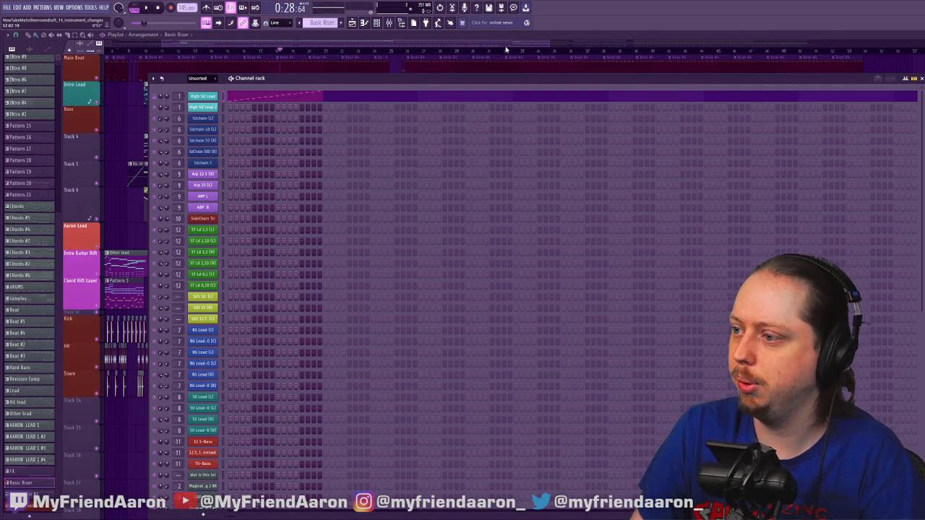
{"action": "key", "text": "F6"}
Move the bar 9 Basic Riser clip from Track 5 to the Bass track and pick the INtro #5 pattern
{"action": "left_click_drag", "start_coordinate": [547, 44], "coordinate": [268, 45]}
{"action": "left_click_drag", "start_coordinate": [204, 172], "coordinate": [211, 110]}
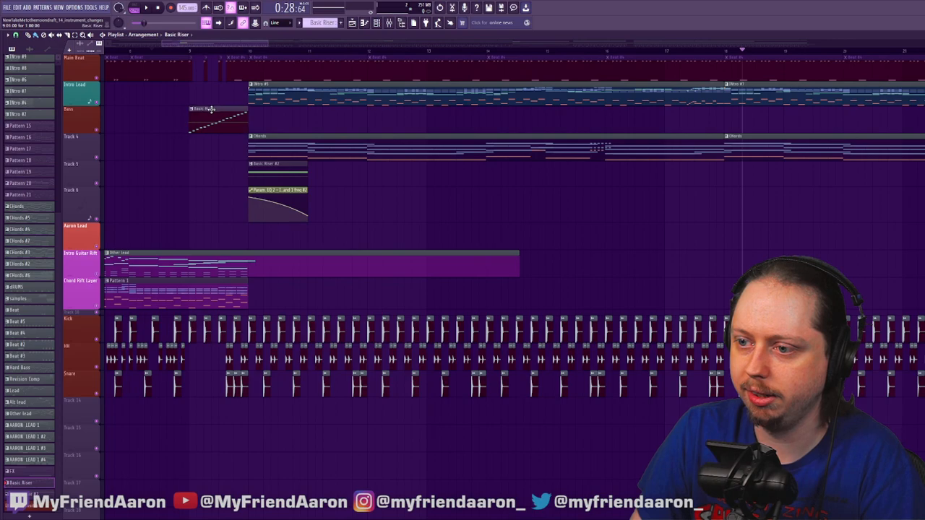
{"action": "left_click", "coordinate": [264, 95]}
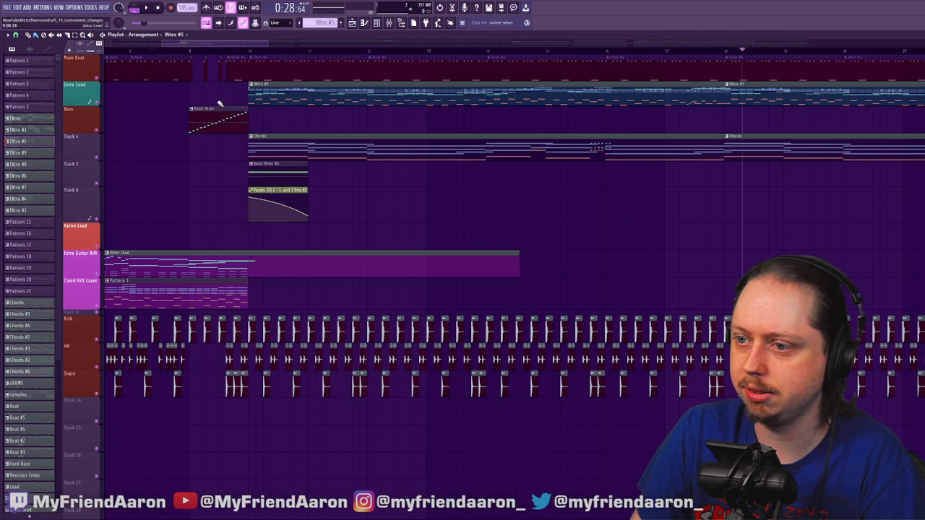
Create a new pattern named Intro #5 Layer and place it on the Bass track at bar 10
{"action": "left_click", "coordinate": [356, 24]}
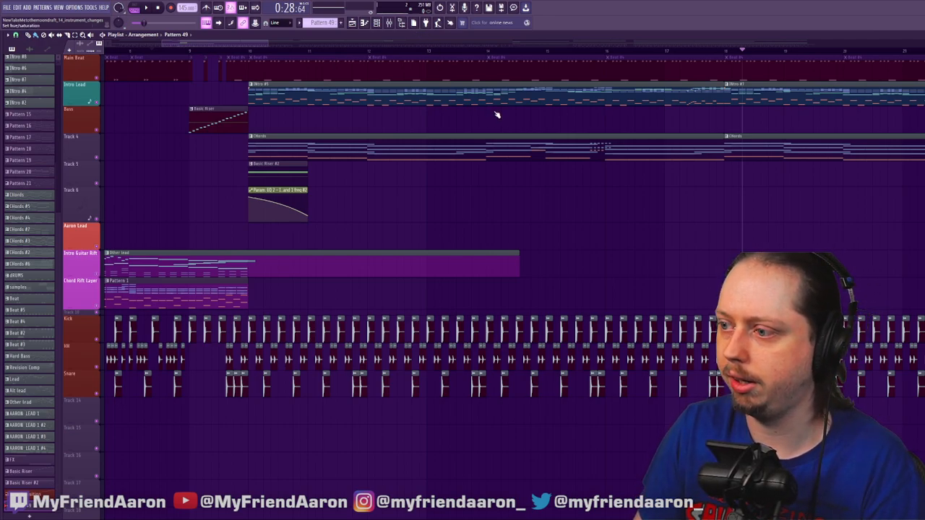
{"action": "left_click", "coordinate": [259, 121]}
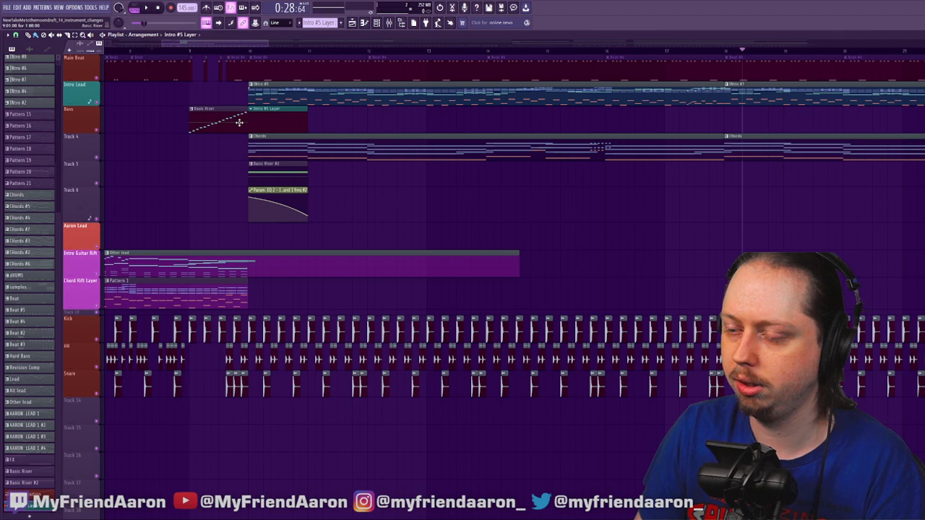
Play the INtro #5 pattern and go through its lead channels to examine which notes carry the main melody
{"action": "double_click", "coordinate": [263, 92]}
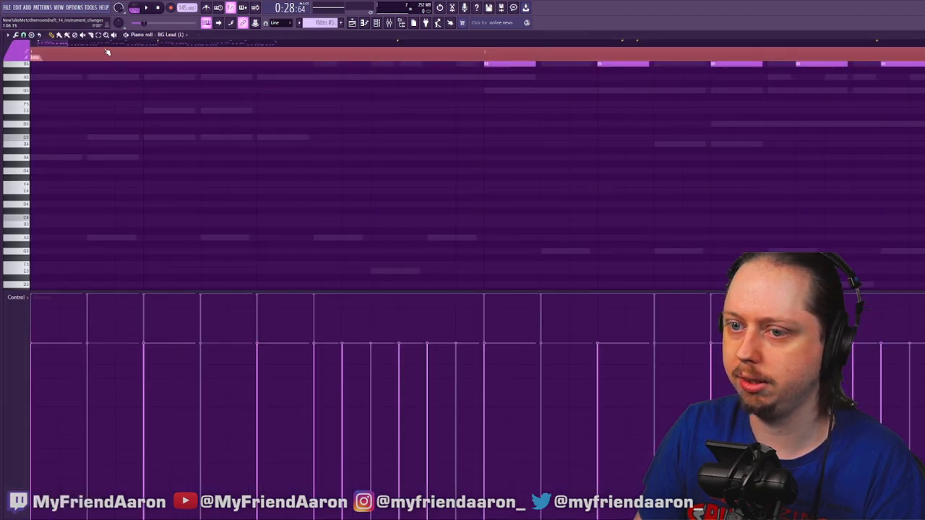
{"action": "left_click_drag", "start_coordinate": [66, 43], "coordinate": [279, 45]}
{"action": "scroll", "coordinate": [266, 155], "scroll_direction": "up", "scroll_amount": 3}
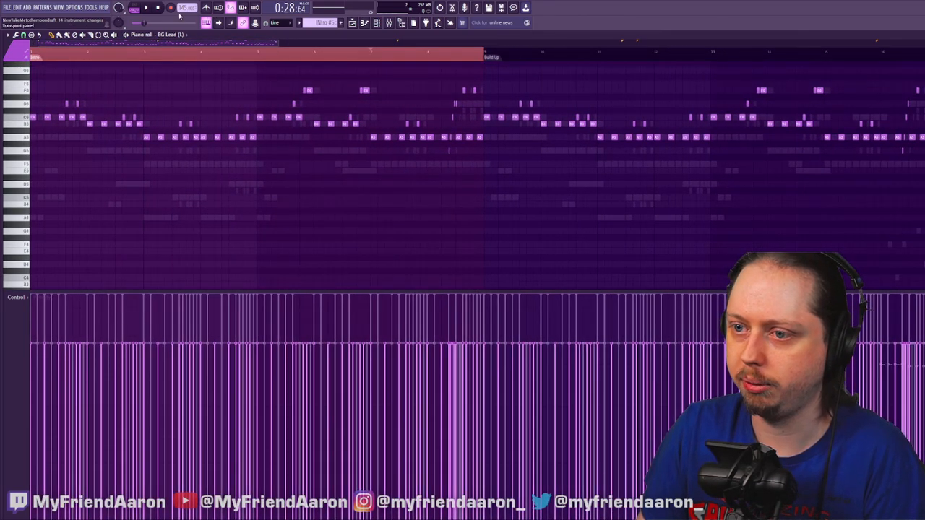
{"action": "left_click", "coordinate": [142, 8]}
{"action": "scroll", "coordinate": [126, 137], "scroll_direction": "up", "scroll_amount": 4}
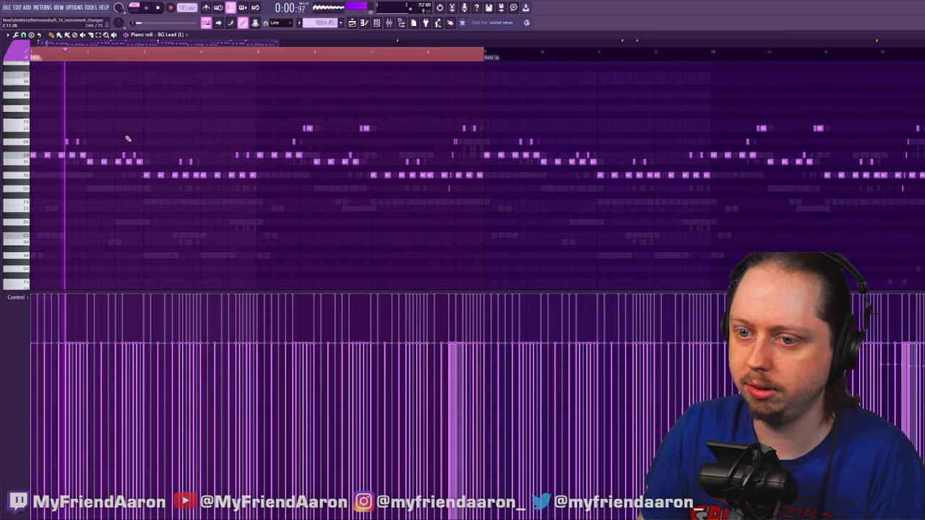
{"action": "scroll", "coordinate": [104, 185], "scroll_direction": "down", "scroll_amount": 2}
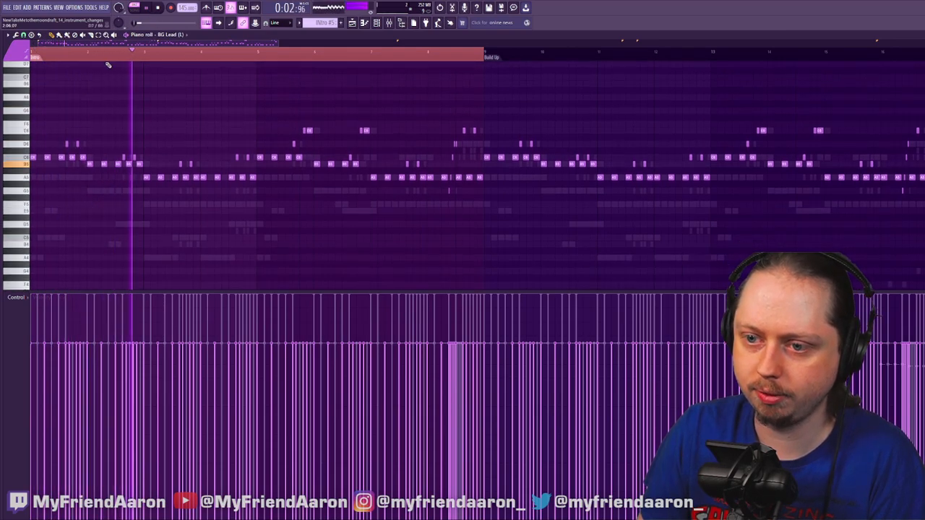
{"action": "scroll", "coordinate": [173, 37], "scroll_direction": "down", "scroll_amount": 1}
{"action": "scroll", "coordinate": [172, 37], "scroll_direction": "down", "scroll_amount": 1}
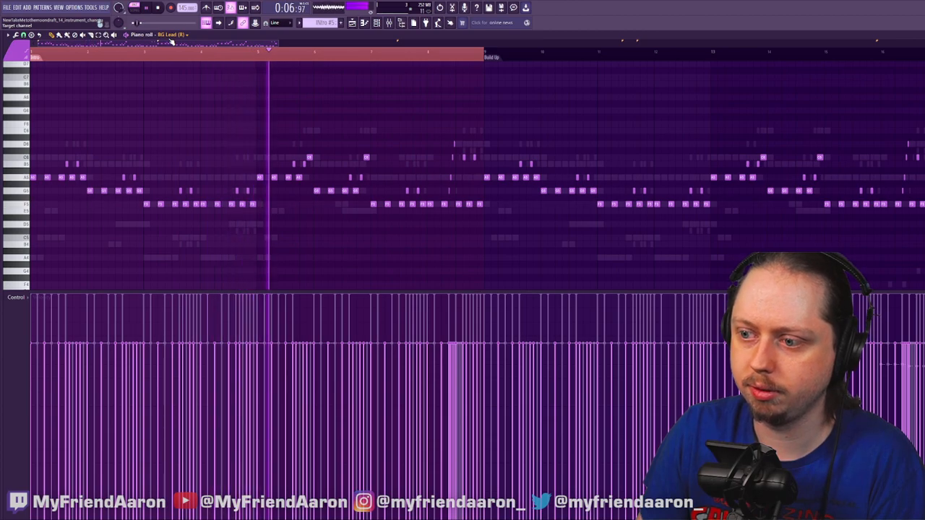
{"action": "scroll", "coordinate": [172, 38], "scroll_direction": "down", "scroll_amount": 1}
{"action": "key", "text": "space"}
{"action": "key", "text": "space"}
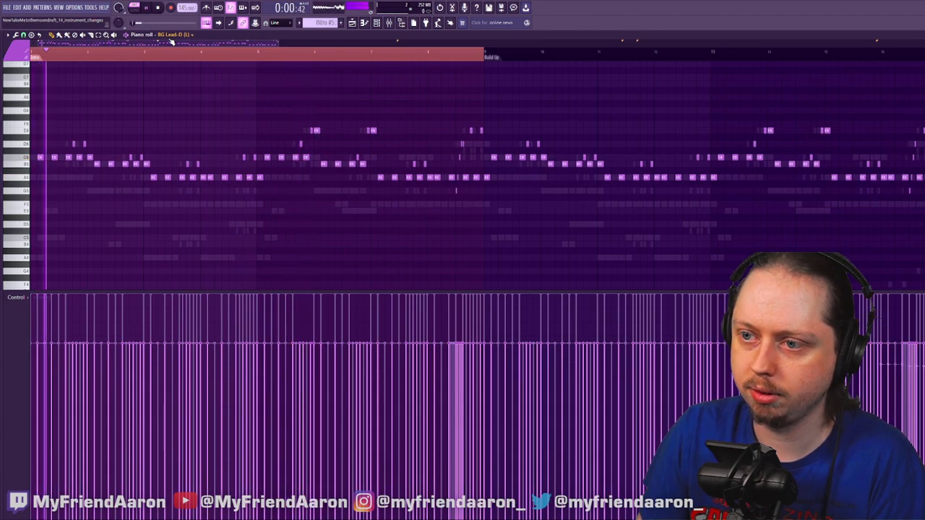
{"action": "scroll", "coordinate": [172, 40], "scroll_direction": "up", "scroll_amount": 2}
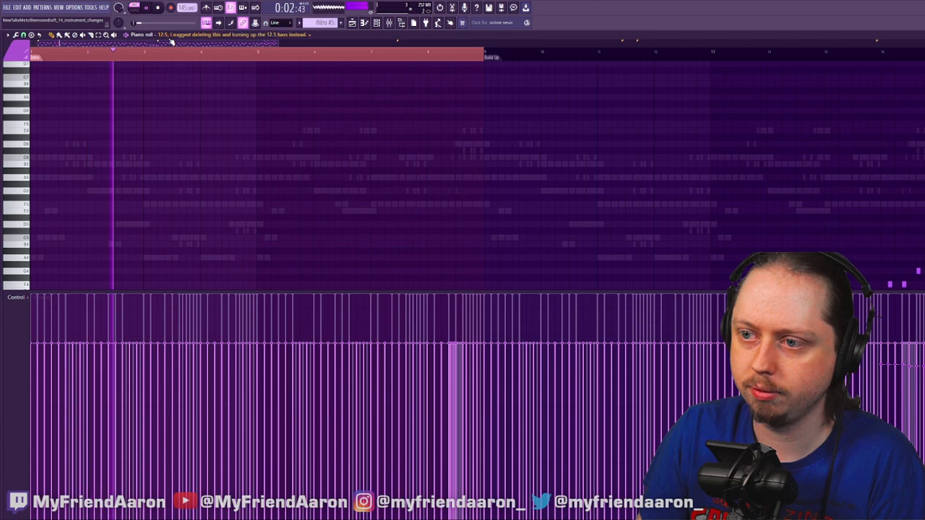
{"action": "scroll", "coordinate": [172, 41], "scroll_direction": "down", "scroll_amount": 1}
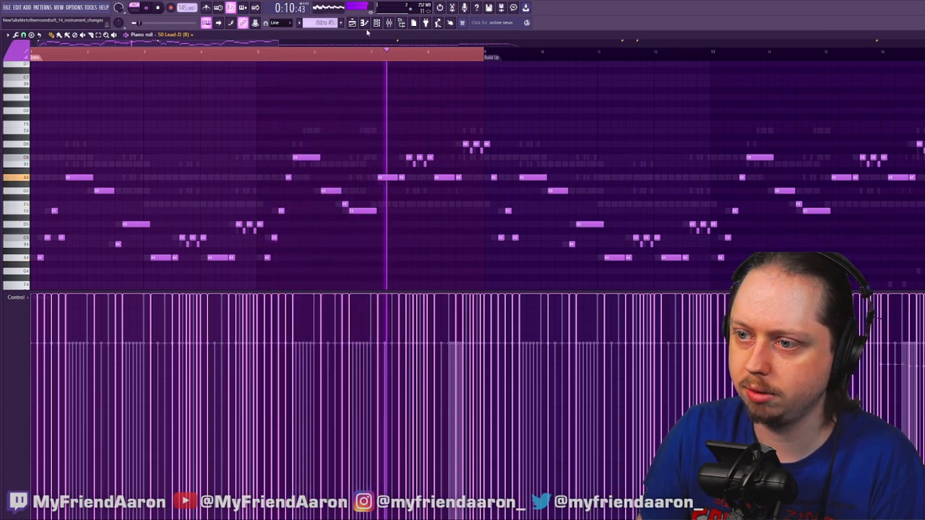
Copy the bars 1 to 8 melody from the 50 Lead-D (R) channel into the High SQ Lead channel of Intro #5 Layer
{"action": "left_click", "coordinate": [409, 52]}
{"action": "key", "text": "space"}
{"action": "left_click_drag", "start_coordinate": [481, 120], "coordinate": [32, 274]}
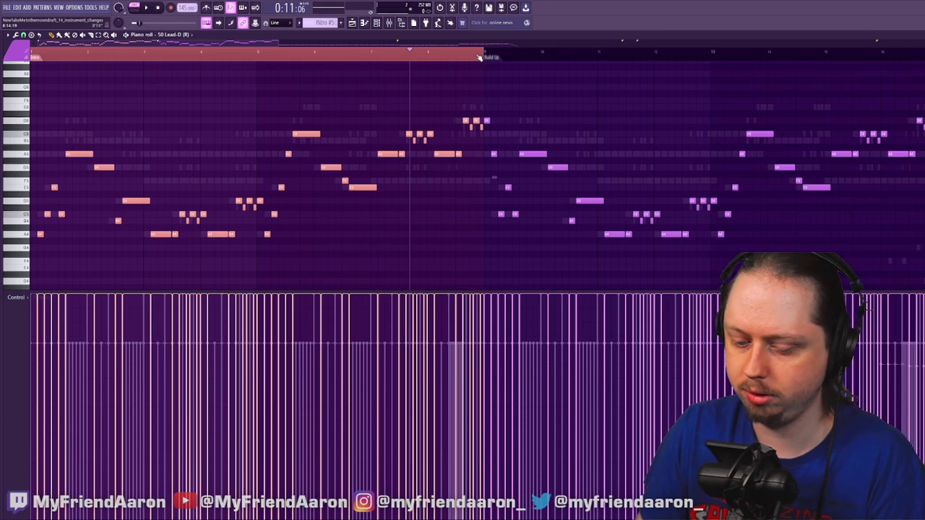
{"action": "left_click", "coordinate": [353, 23]}
{"action": "double_click", "coordinate": [261, 114]}
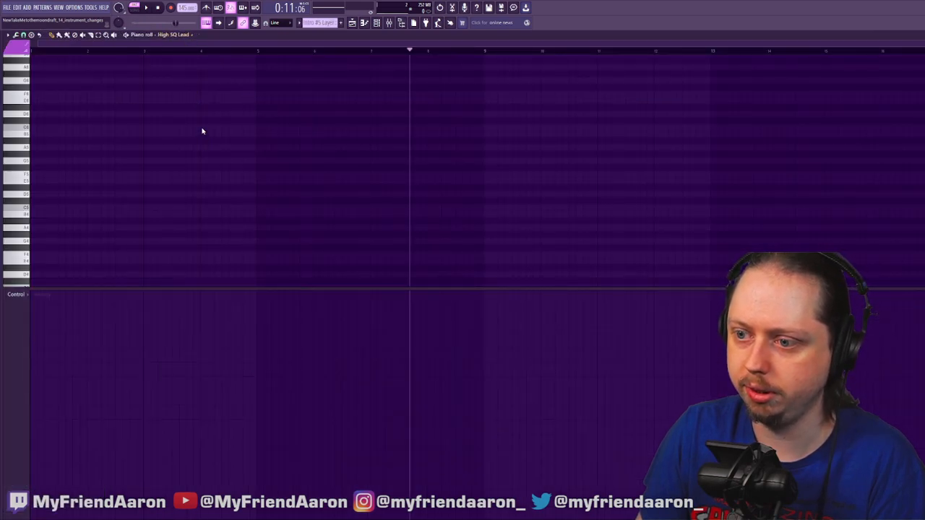
{"action": "key", "text": "ctrl+v"}
Move the pasted High SQ Lead melody back so its first note starts at bar 1
{"action": "key", "text": "space"}
{"action": "key", "text": "space"}
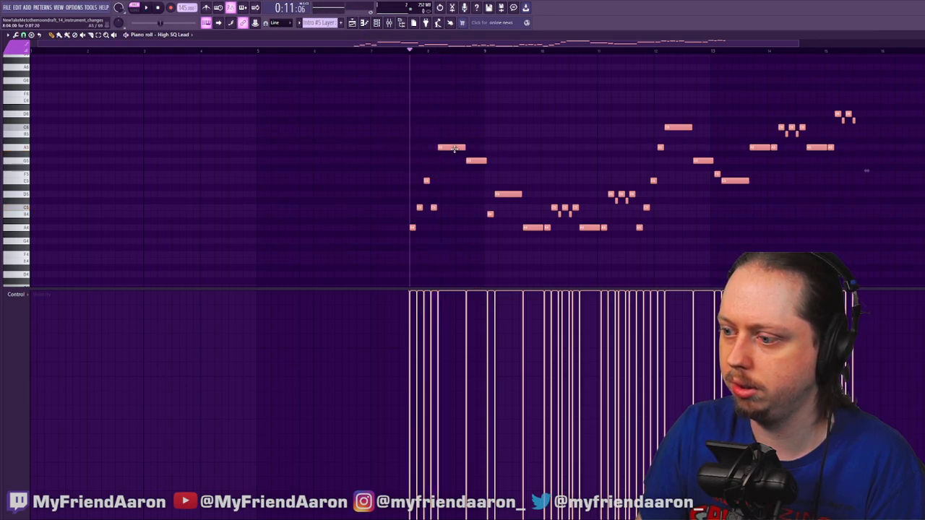
{"action": "left_click_drag", "start_coordinate": [417, 143], "coordinate": [50, 156]}
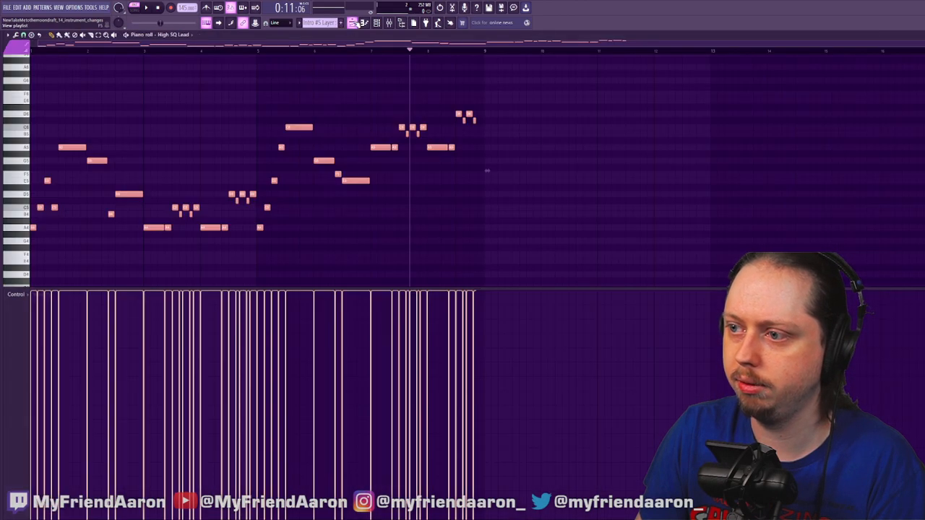
Play the arrangement from just before bar 9 to check the new layer in context
{"action": "left_click", "coordinate": [352, 22]}
{"action": "left_click", "coordinate": [181, 56]}
{"action": "key", "text": "space"}
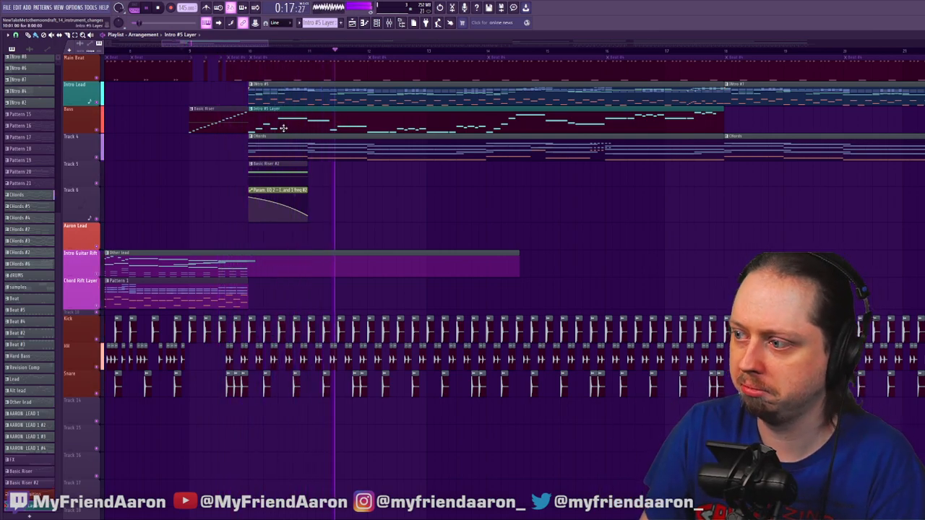
Place a second Intro #5 Layer clip on the Bass track at bar 18 and stop the playback
{"action": "left_click_drag", "start_coordinate": [277, 43], "coordinate": [378, 44]}
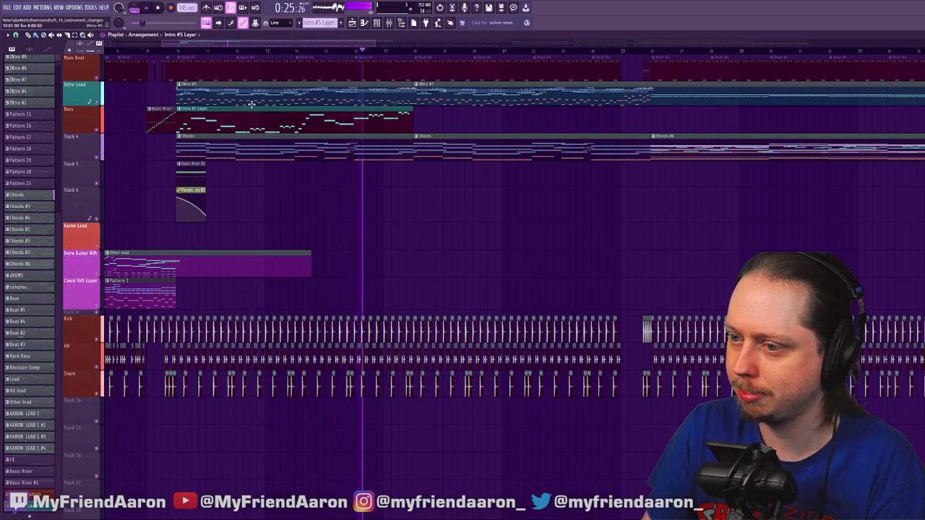
{"action": "left_click", "coordinate": [432, 118]}
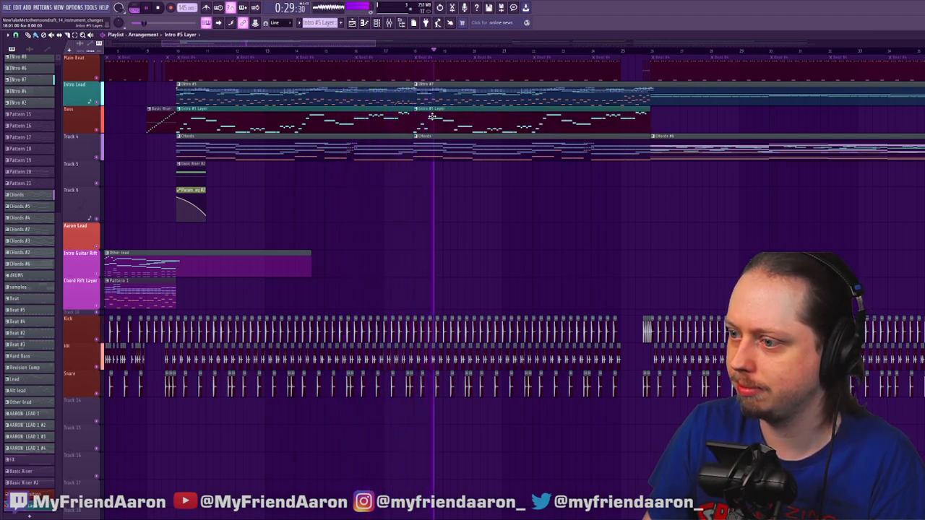
{"action": "key", "text": "space"}
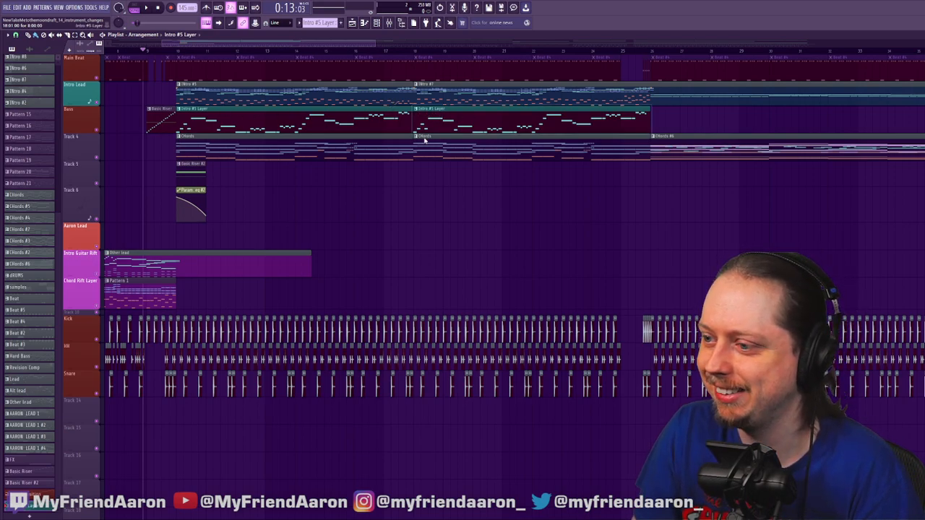
Open the INtro #7 pattern and examine the notes of its lead and bass channels to locate the melody
{"action": "double_click", "coordinate": [447, 94]}
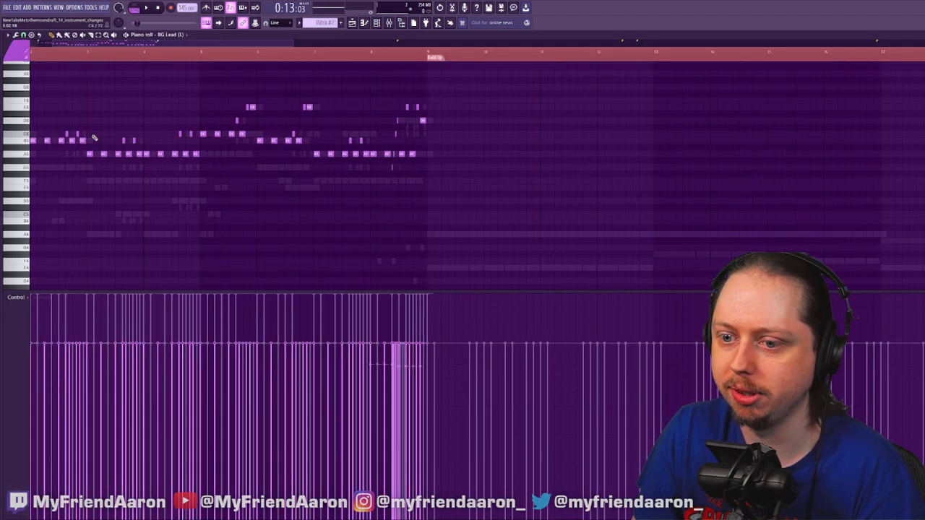
{"action": "scroll", "coordinate": [171, 35], "scroll_direction": "down", "scroll_amount": 4}
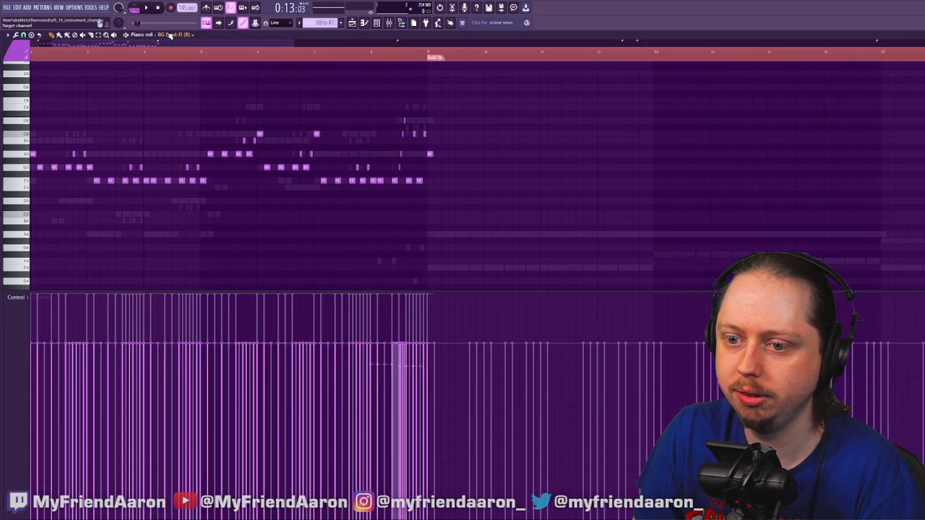
{"action": "scroll", "coordinate": [171, 36], "scroll_direction": "down", "scroll_amount": 2}
{"action": "scroll", "coordinate": [171, 35], "scroll_direction": "up", "scroll_amount": 1}
{"action": "left_click_drag", "start_coordinate": [202, 44], "coordinate": [95, 54]}
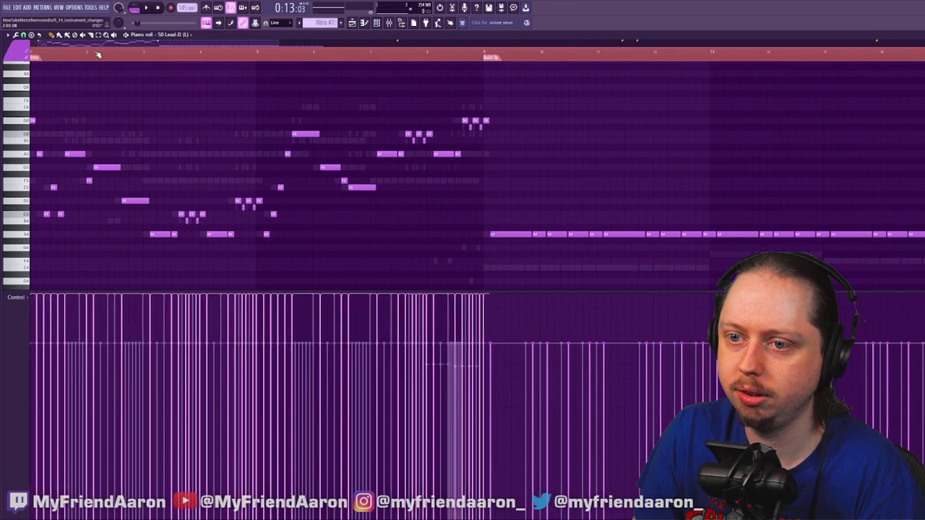
{"action": "scroll", "coordinate": [184, 36], "scroll_direction": "down", "scroll_amount": 3}
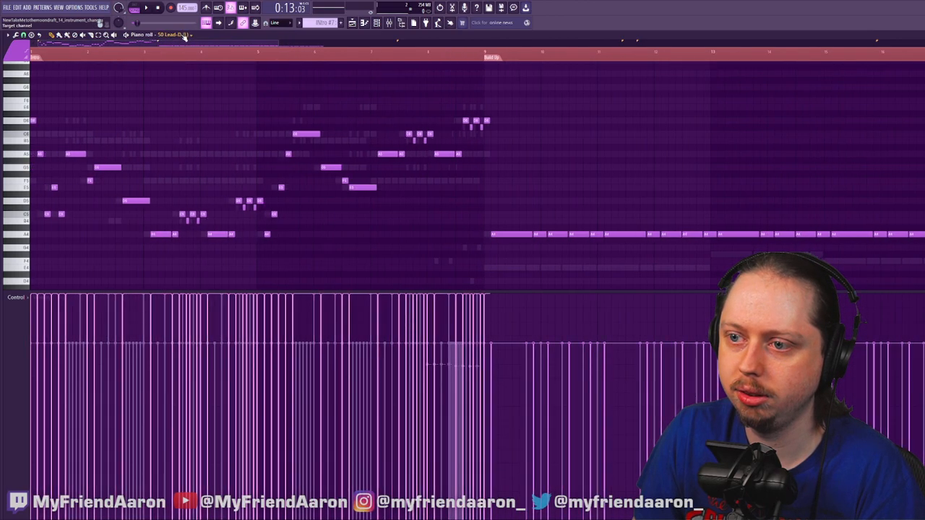
{"action": "scroll", "coordinate": [185, 36], "scroll_direction": "up", "scroll_amount": 1}
{"action": "scroll", "coordinate": [184, 36], "scroll_direction": "down", "scroll_amount": 2}
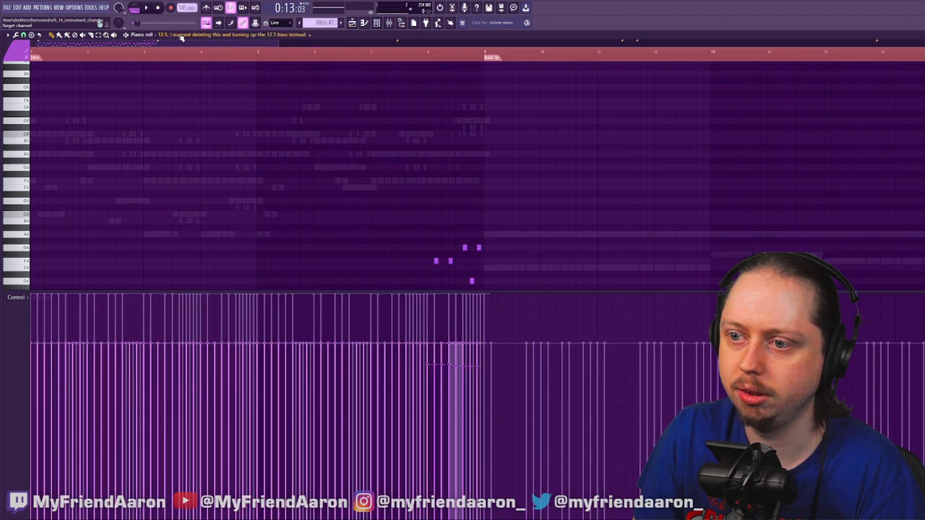
{"action": "scroll", "coordinate": [182, 39], "scroll_direction": "down", "scroll_amount": 1}
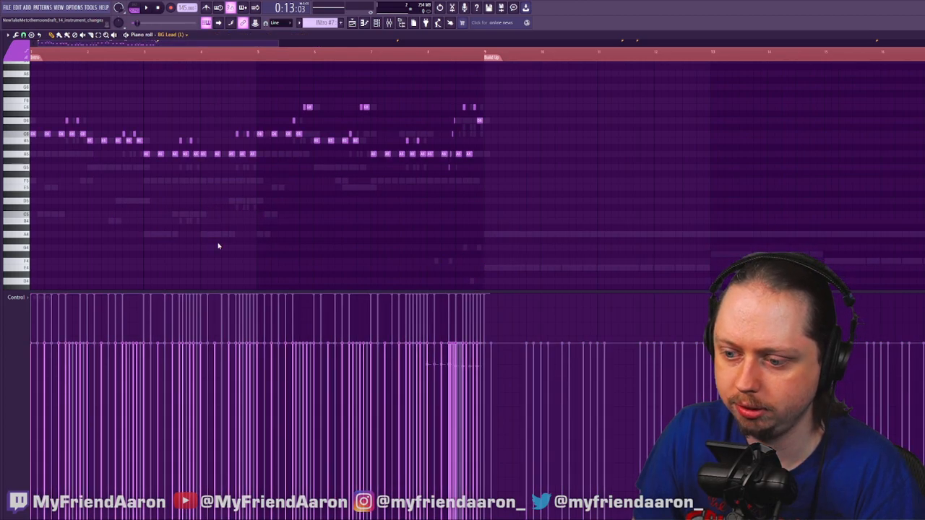
Open the notes of the 50 Lead (L) channel in INtro #7 and select its melody in bars 1 to 8
{"action": "left_click", "coordinate": [376, 23]}
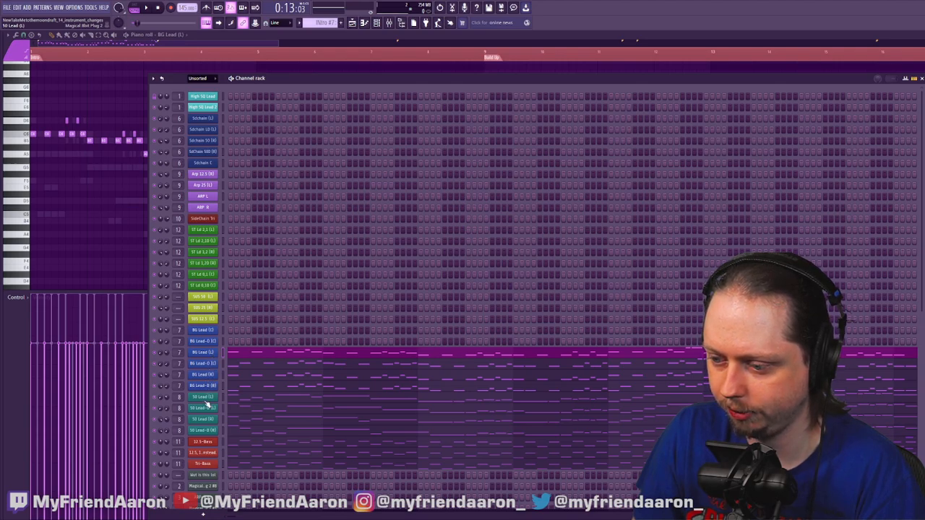
{"action": "left_click", "coordinate": [206, 406]}
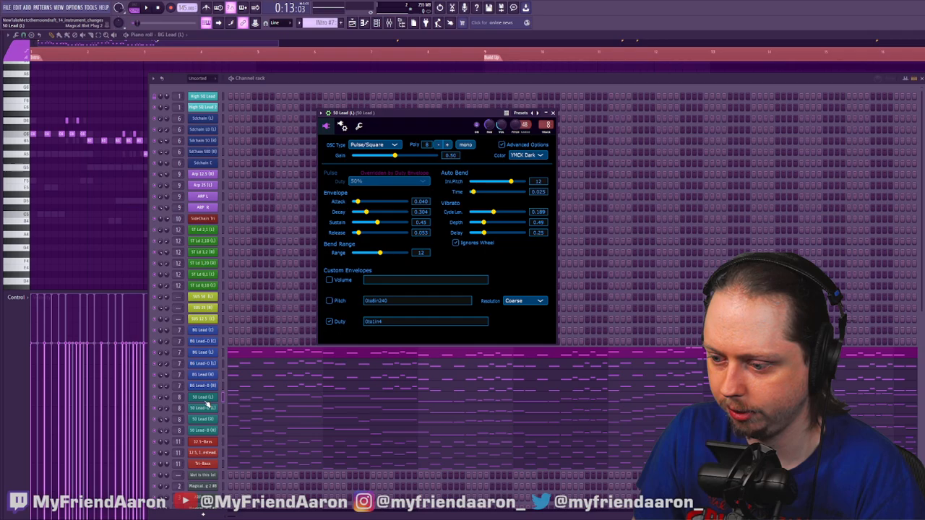
{"action": "left_click", "coordinate": [211, 398]}
{"action": "left_click", "coordinate": [211, 397]}
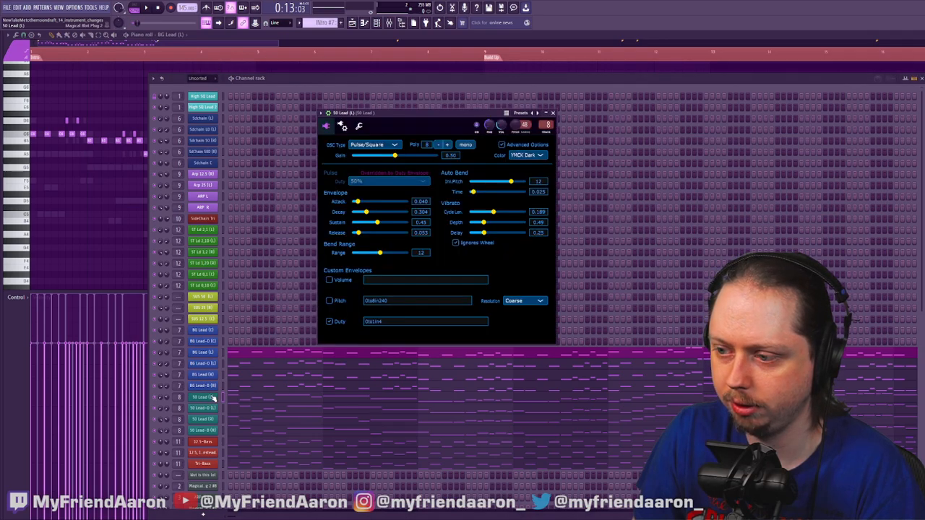
{"action": "left_click", "coordinate": [167, 42]}
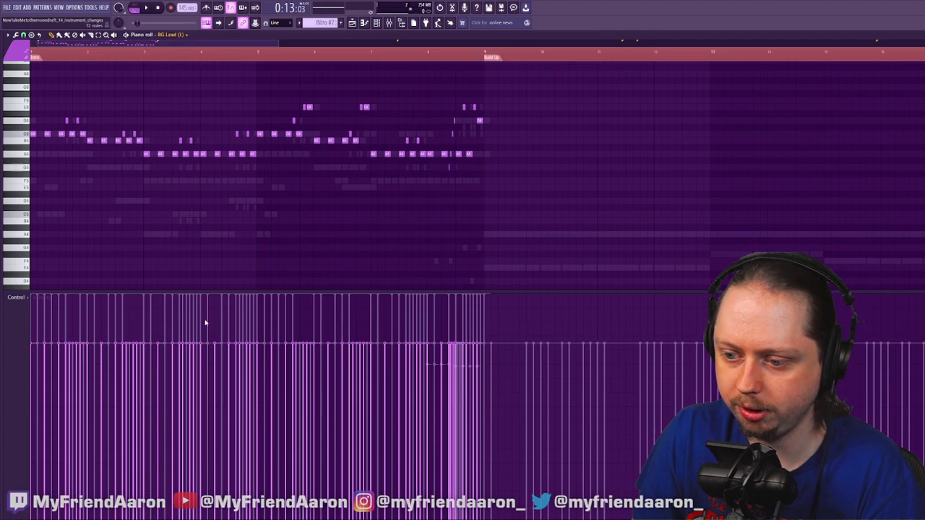
{"action": "left_click", "coordinate": [204, 319]}
{"action": "left_click_drag", "start_coordinate": [483, 85], "coordinate": [30, 289]}
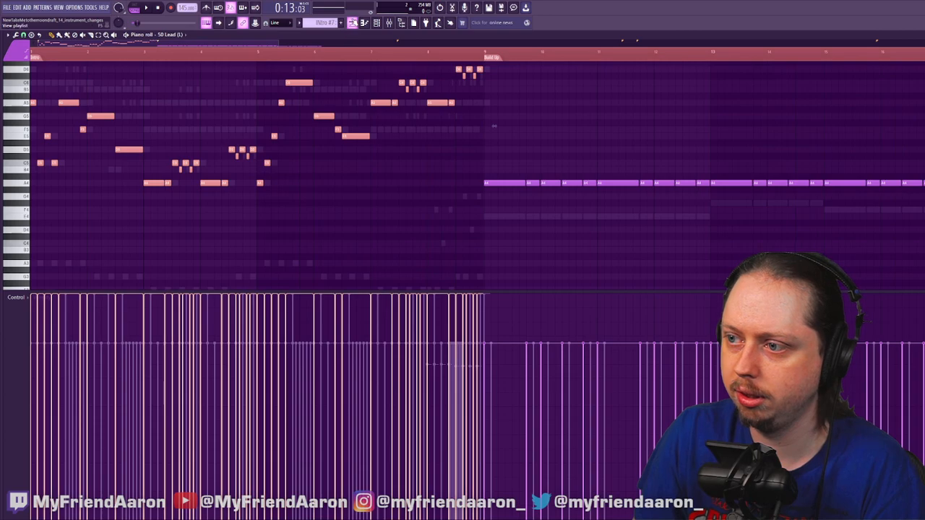
Replace the High SQ Lead notes in the bar 18 layer clip with the melody copied from 50 Lead (L)
{"action": "key", "text": "F5"}
{"action": "double_click", "coordinate": [436, 124]}
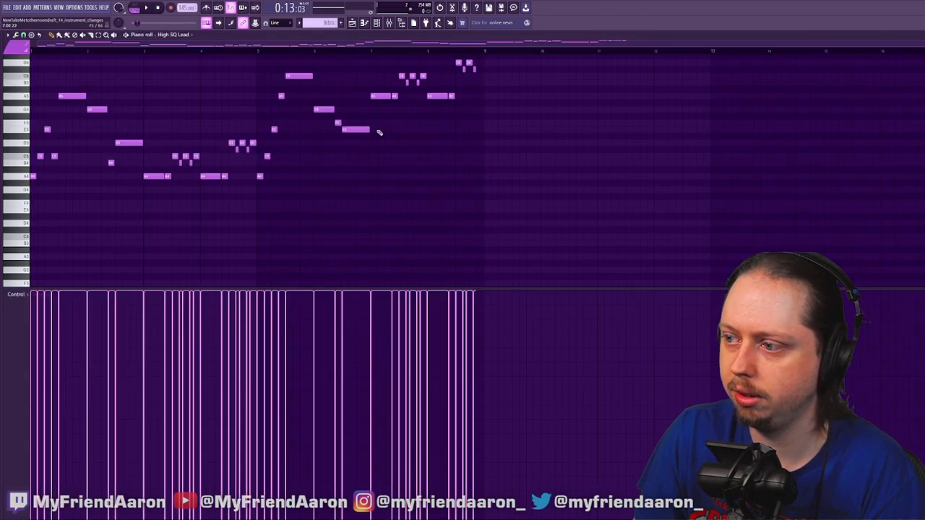
{"action": "scroll", "coordinate": [386, 138], "scroll_direction": "up", "scroll_amount": 2}
{"action": "left_click_drag", "start_coordinate": [519, 69], "coordinate": [31, 260]}
{"action": "key", "text": "Delete"}
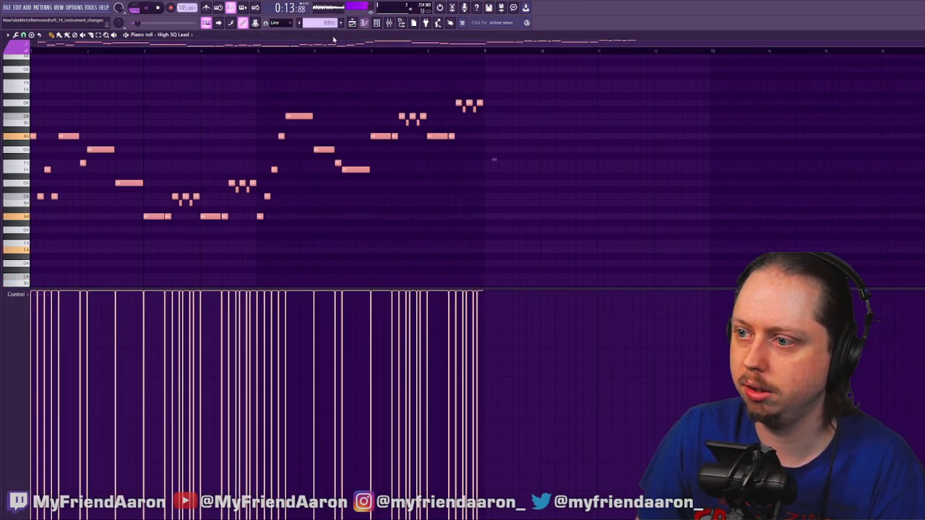
Add a final D6 note at the end of bar 8 in Intro #5 Layer, matching its neighbours' length and velocity, and play the arrangement
{"action": "left_click", "coordinate": [352, 23]}
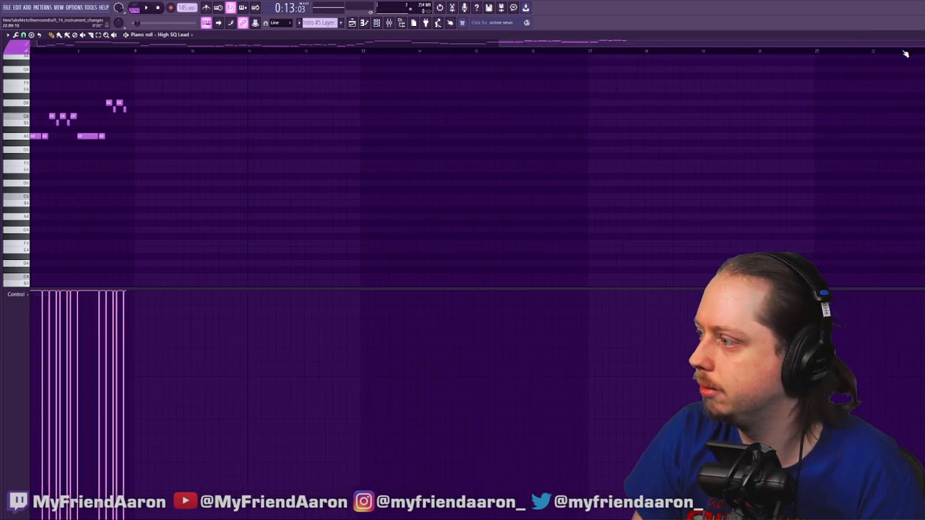
{"action": "left_click_drag", "start_coordinate": [916, 43], "coordinate": [691, 43]}
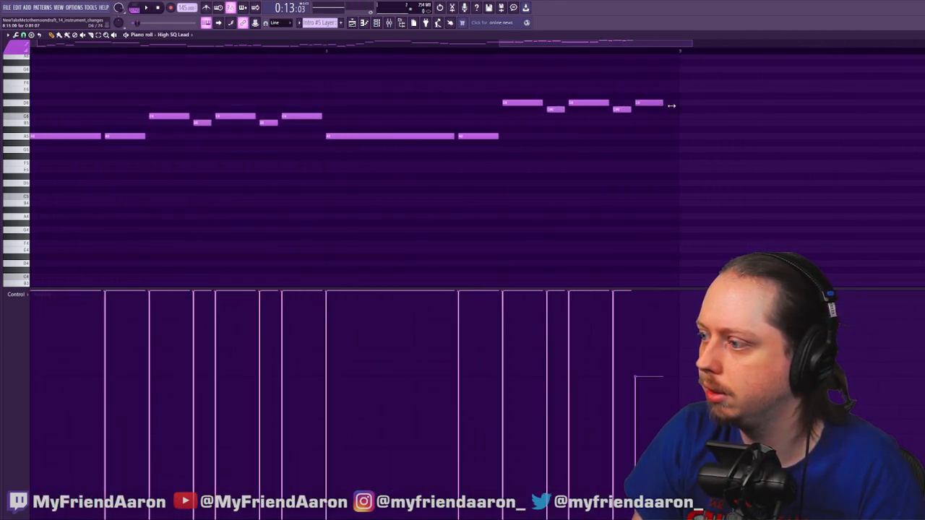
{"action": "left_click", "coordinate": [637, 102]}
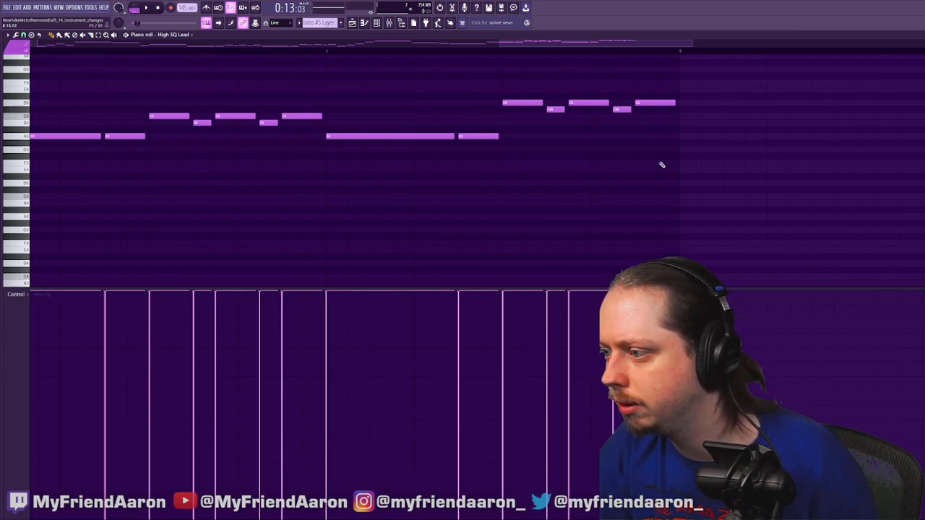
{"action": "left_click", "coordinate": [352, 22]}
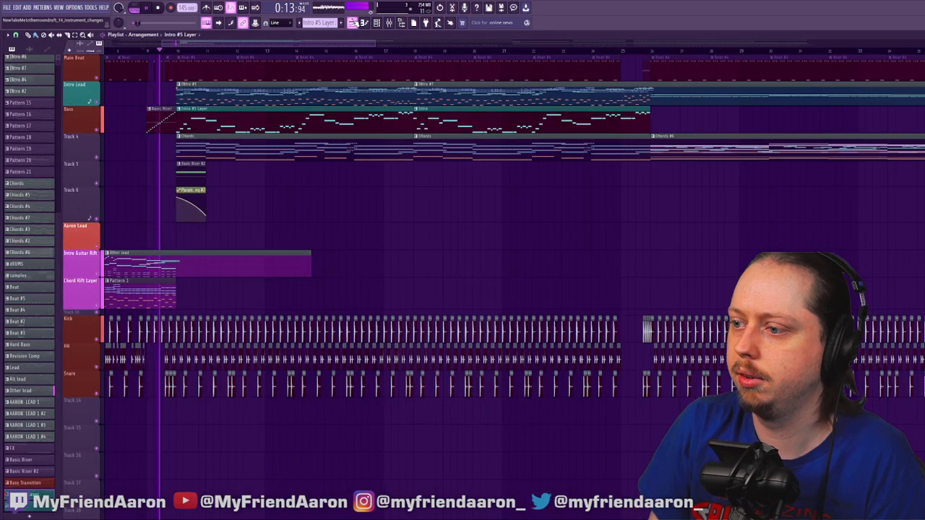
Select all High SQ Lead notes in Intro #5 Layer and lower their velocities to a uniform level of about a quarter
{"action": "left_click", "coordinate": [388, 49]}
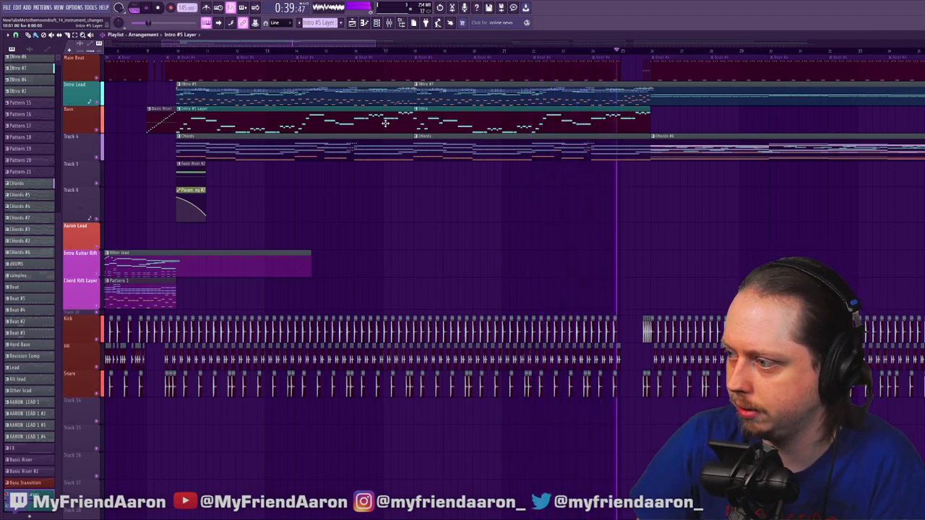
{"action": "key", "text": "space"}
{"action": "double_click", "coordinate": [320, 123]}
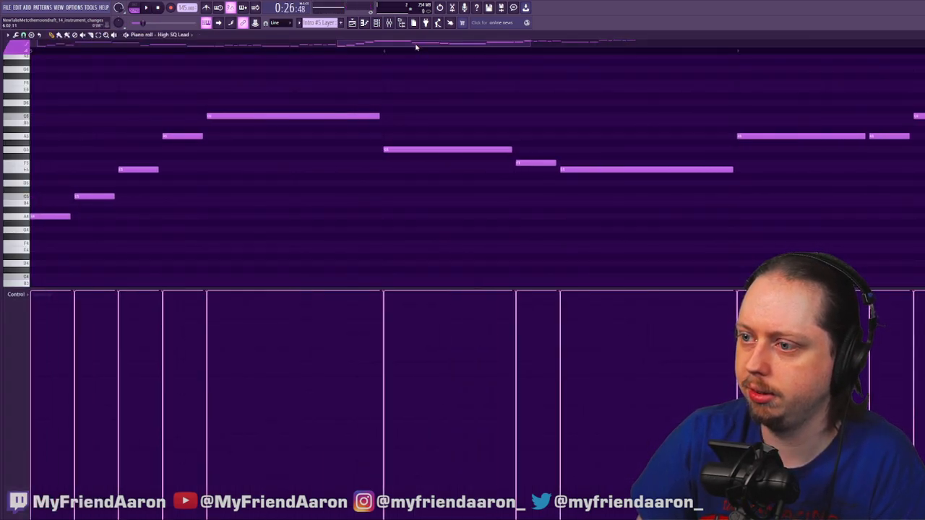
{"action": "left_click_drag", "start_coordinate": [416, 47], "coordinate": [89, 49]}
{"action": "left_click_drag", "start_coordinate": [230, 43], "coordinate": [870, 68]}
{"action": "left_click_drag", "start_coordinate": [760, 66], "coordinate": [53, 283]}
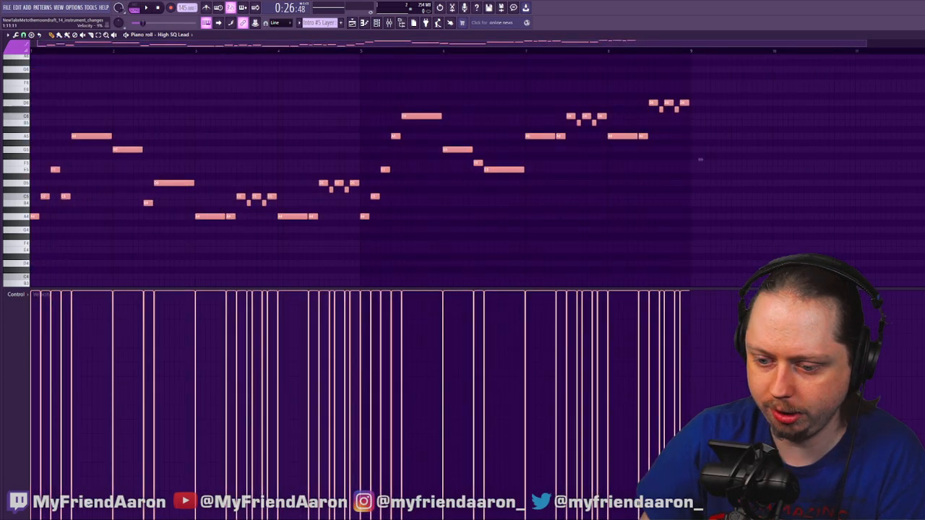
{"action": "mouse_move", "coordinate": [32, 463]}
{"action": "left_mouse_down"}
{"action": "mouse_move", "coordinate": [616, 453]}
{"action": "mouse_move", "coordinate": [676, 462]}
{"action": "left_mouse_up"}
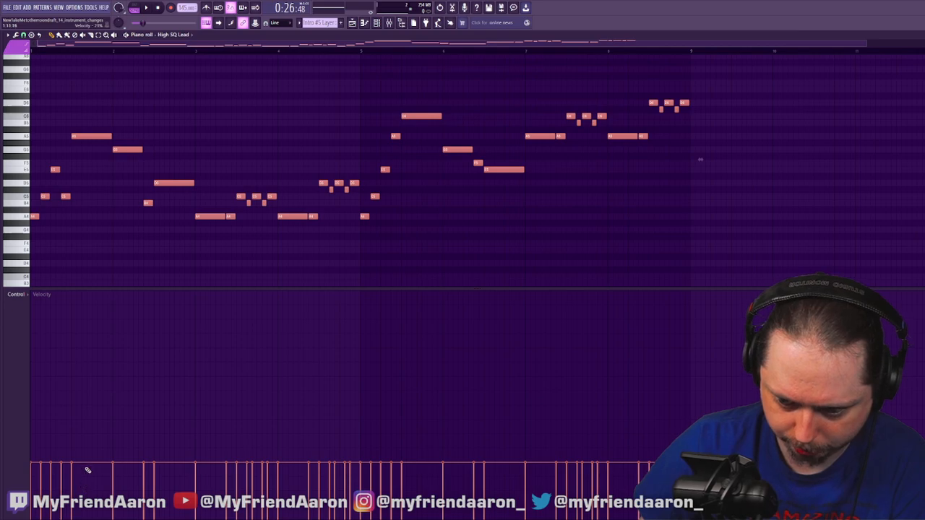
Lower all High SQ Lead velocities in the bar 18 Intro clip to about a quarter and play the arrangement from before bar 9
{"action": "left_click", "coordinate": [352, 22]}
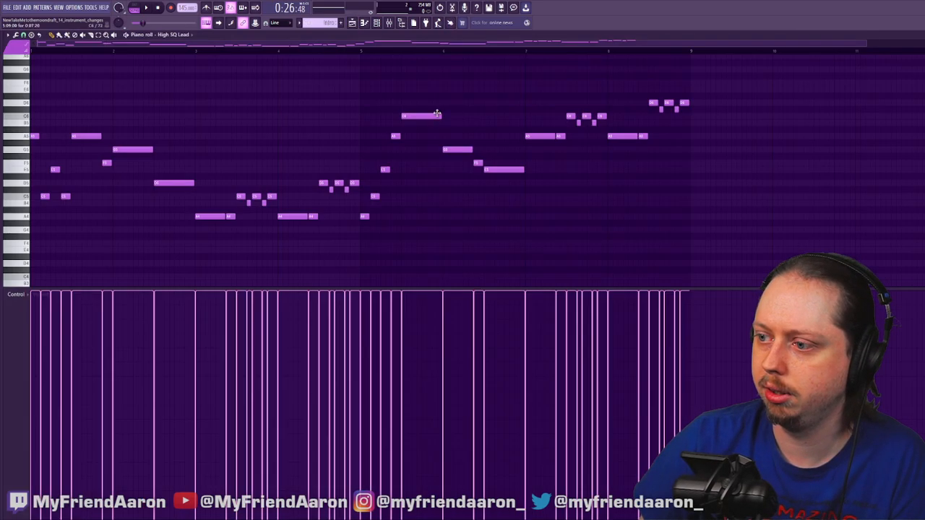
{"action": "left_click_drag", "start_coordinate": [781, 67], "coordinate": [21, 318]}
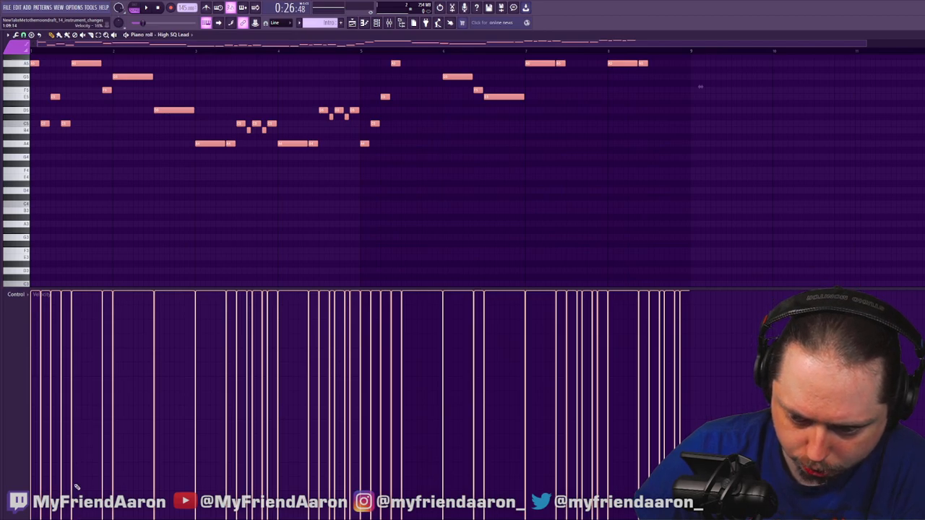
{"action": "mouse_move", "coordinate": [73, 472]}
{"action": "left_mouse_down"}
{"action": "mouse_move", "coordinate": [31, 454]}
{"action": "mouse_move", "coordinate": [694, 463]}
{"action": "left_mouse_up"}
{"action": "left_click", "coordinate": [354, 22]}
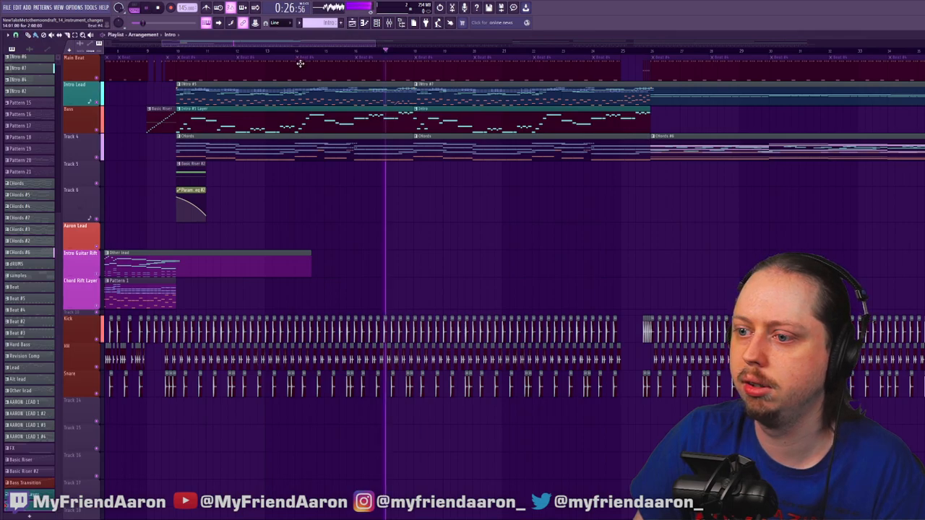
{"action": "left_click", "coordinate": [126, 52]}
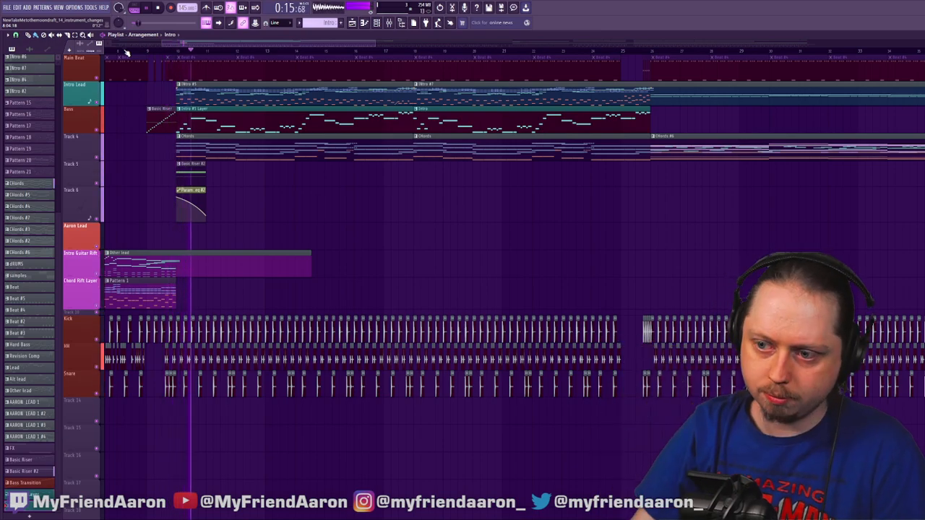
{"action": "key", "text": "space"}
Lower the velocities of all Basic Riser notes while keeping their relative differences, and play the transition into the main section
{"action": "double_click", "coordinate": [160, 123]}
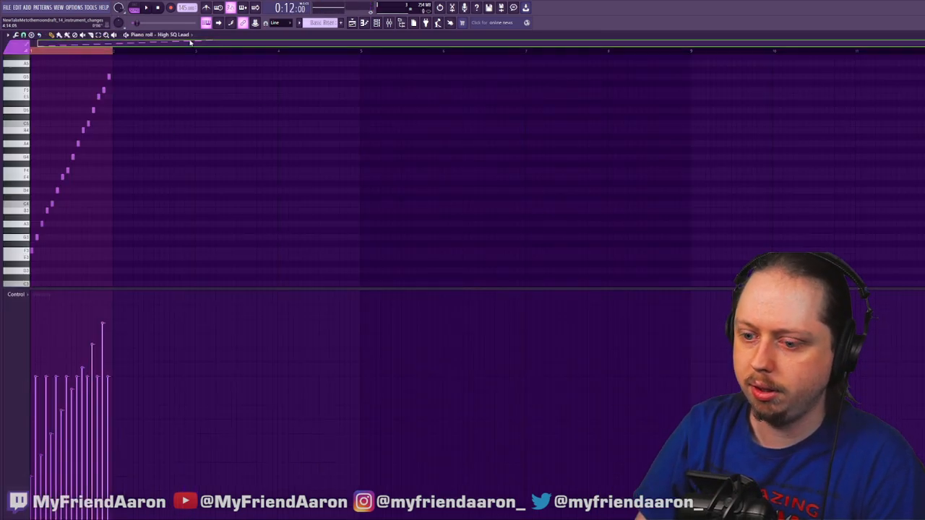
{"action": "left_click_drag", "start_coordinate": [162, 55], "coordinate": [9, 285]}
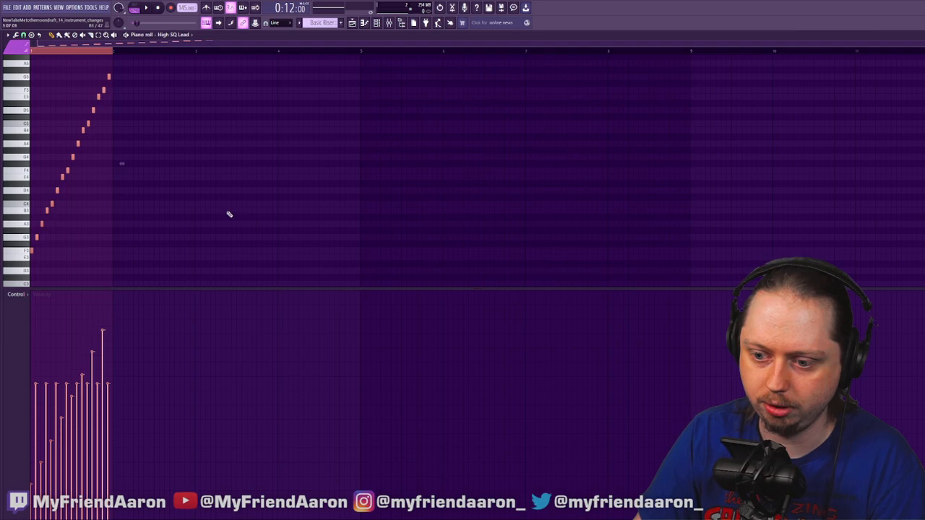
{"action": "scroll", "coordinate": [229, 214], "scroll_direction": "down", "scroll_amount": 4}
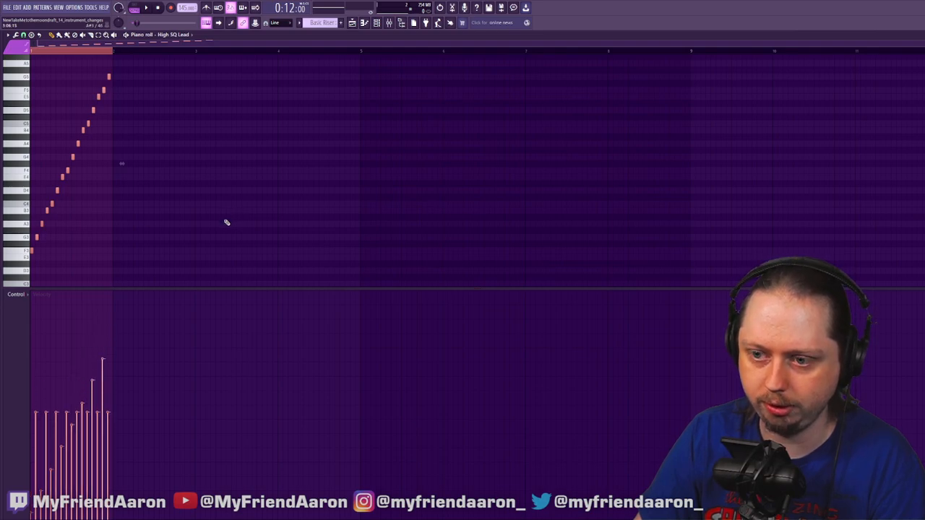
{"action": "key", "text": "space"}
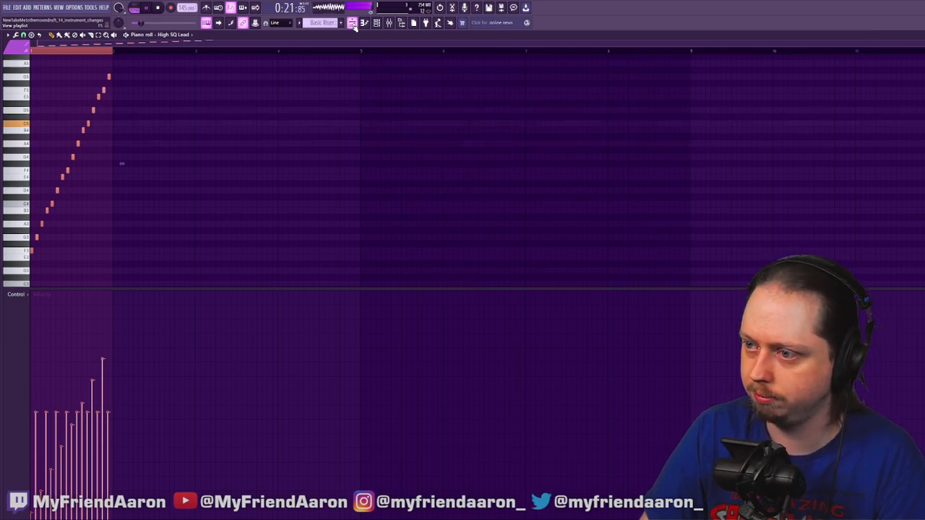
{"action": "left_click", "coordinate": [352, 22]}
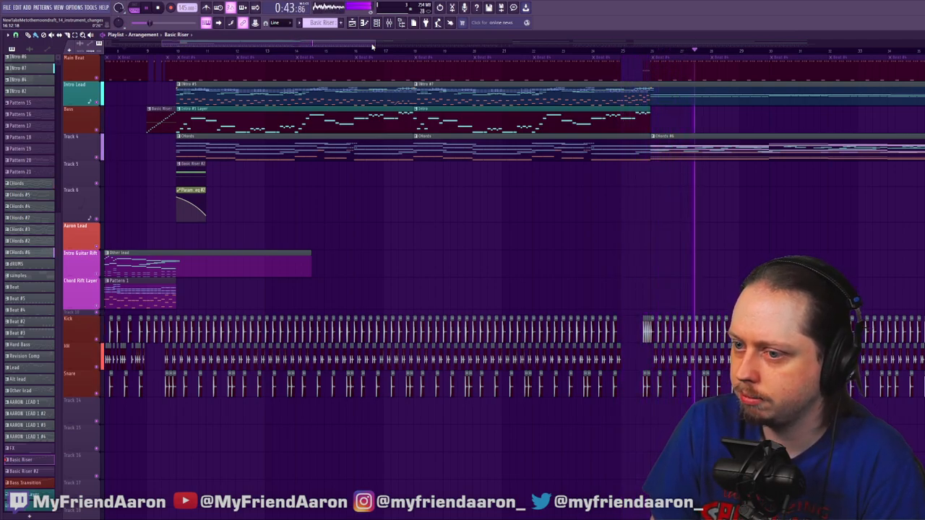
{"action": "key", "text": "space"}
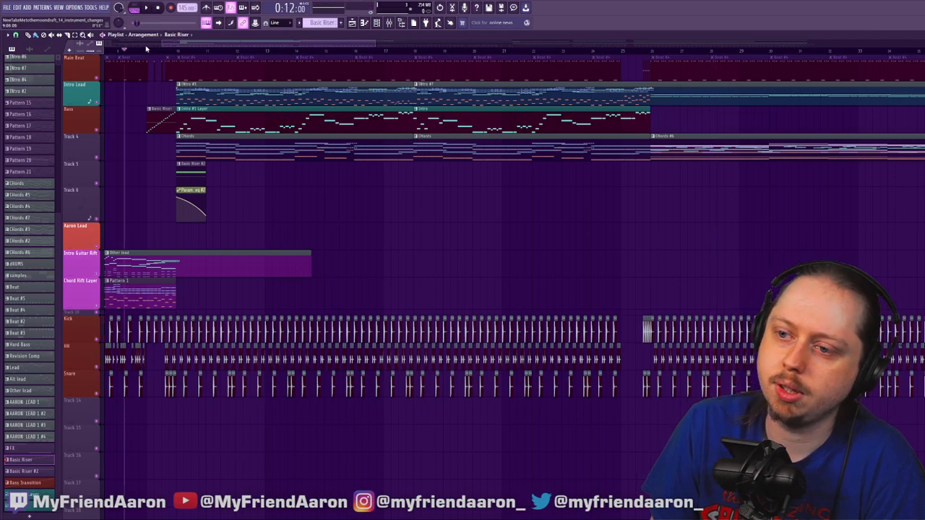
{"action": "key", "text": "space"}
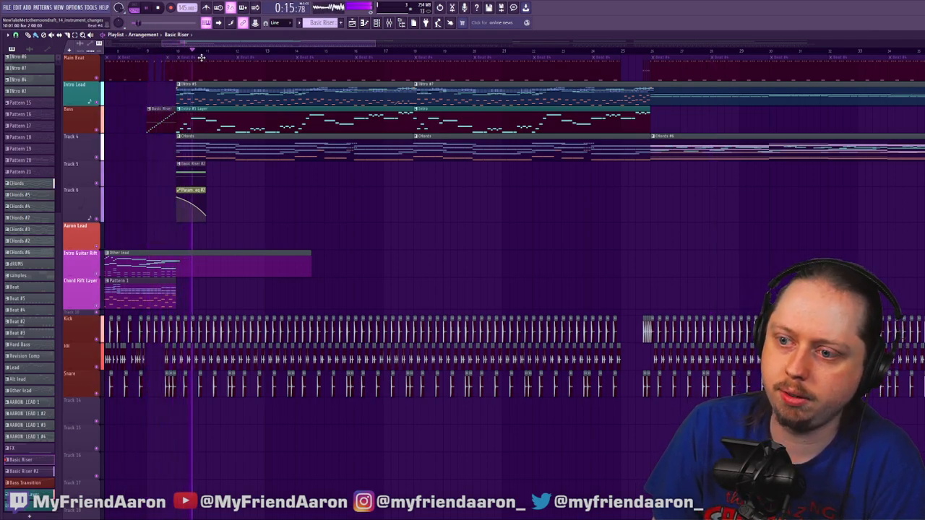
{"action": "key", "text": "space"}
Raise the velocities of all High SQ Lead notes in Intro #5 Layer to a uniform level of just over half
{"action": "double_click", "coordinate": [170, 117]}
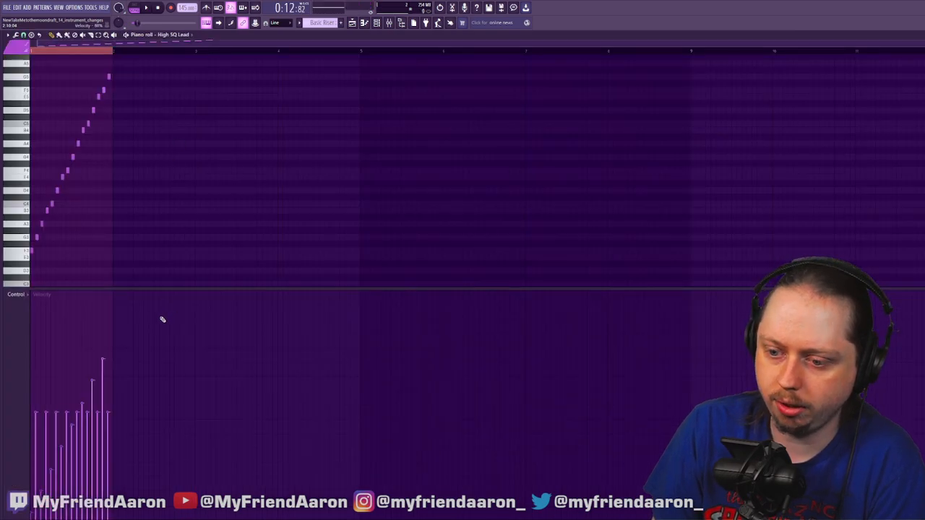
{"action": "left_click", "coordinate": [353, 23]}
{"action": "double_click", "coordinate": [280, 119]}
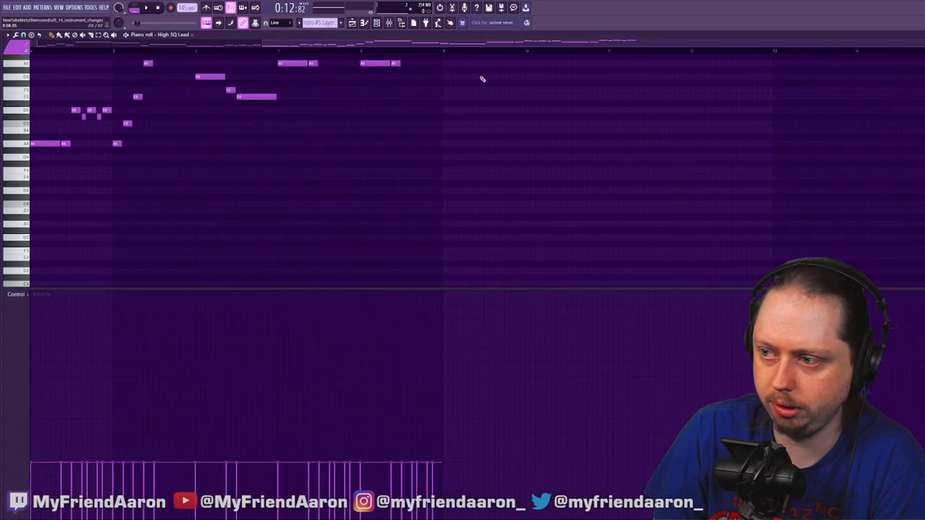
{"action": "key", "text": "ctrl+a"}
{"action": "left_click_drag", "start_coordinate": [507, 44], "coordinate": [76, 70]}
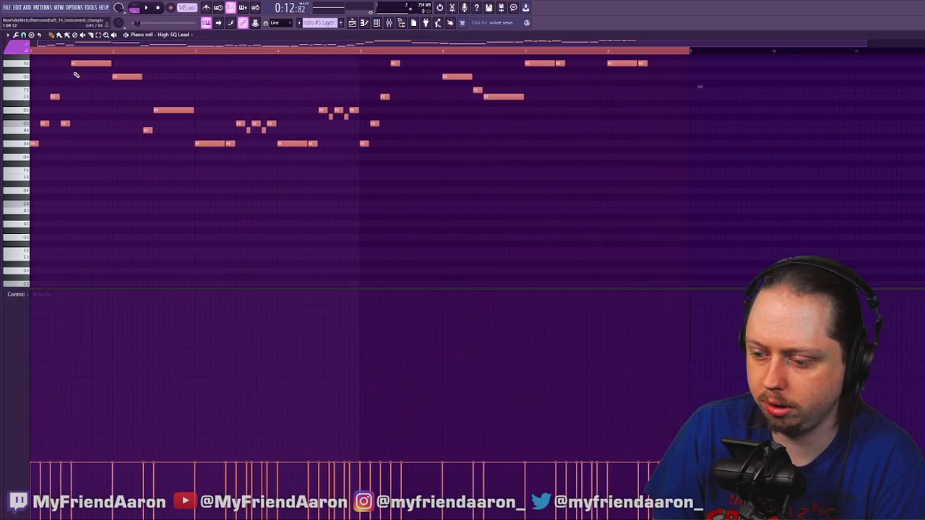
{"action": "left_click_drag", "start_coordinate": [33, 395], "coordinate": [716, 380]}
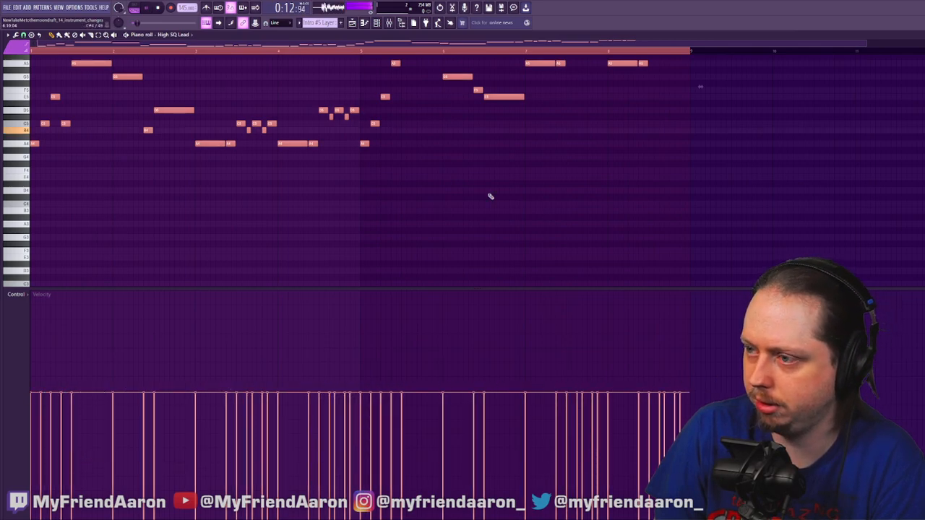
{"action": "left_click", "coordinate": [353, 22]}
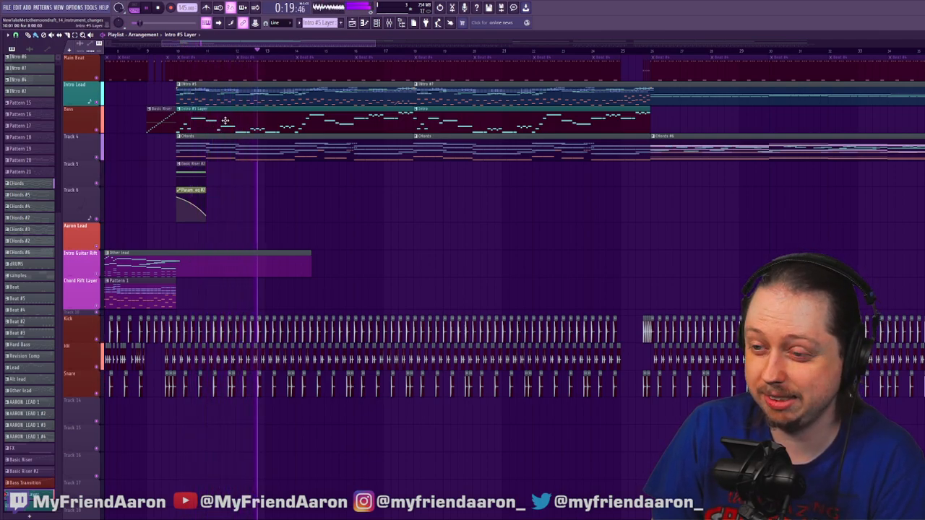
Reduce the velocities of all Basic Riser notes slightly further during playback
{"action": "double_click", "coordinate": [167, 121]}
{"action": "left_click_drag", "start_coordinate": [158, 69], "coordinate": [39, 263]}
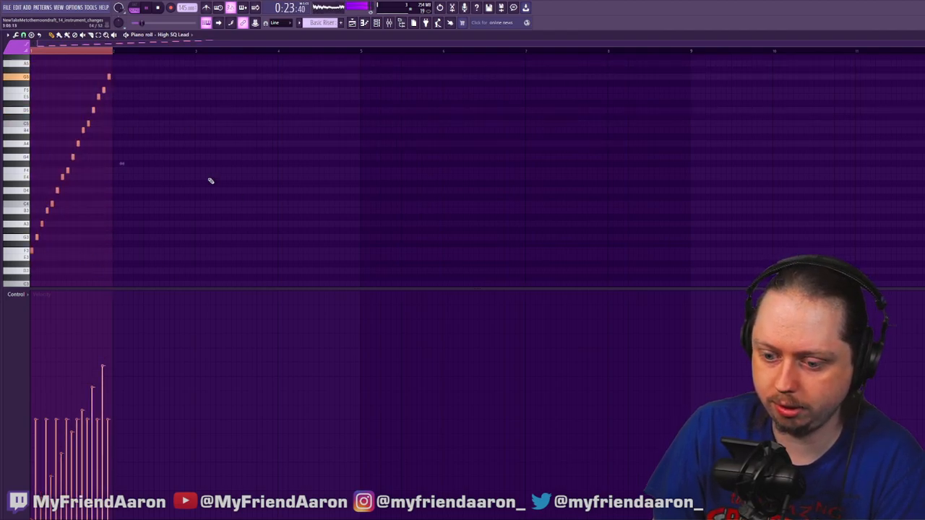
{"action": "key", "text": "Escape"}
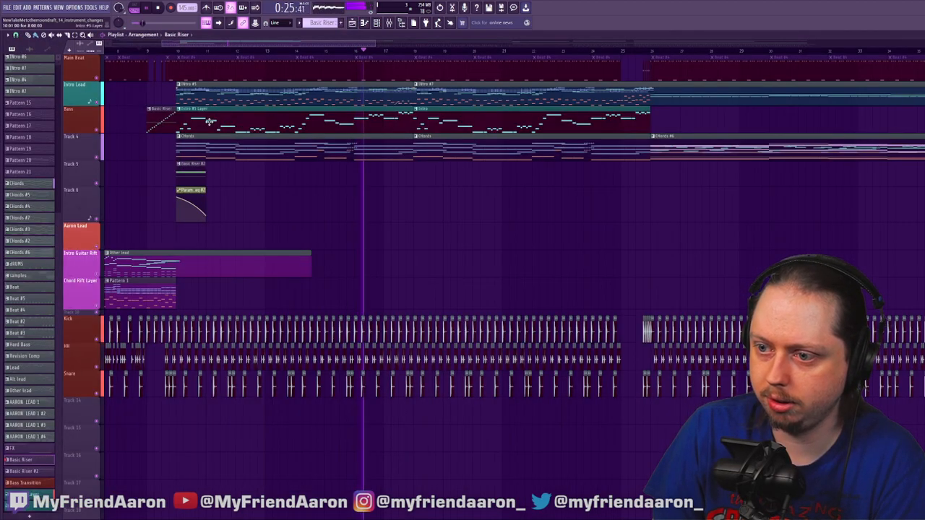
Reduce the velocities of all Intro #5 Layer notes slightly and listen to the result in the arrangement
{"action": "double_click", "coordinate": [217, 121]}
{"action": "key", "text": "ctrl+a"}
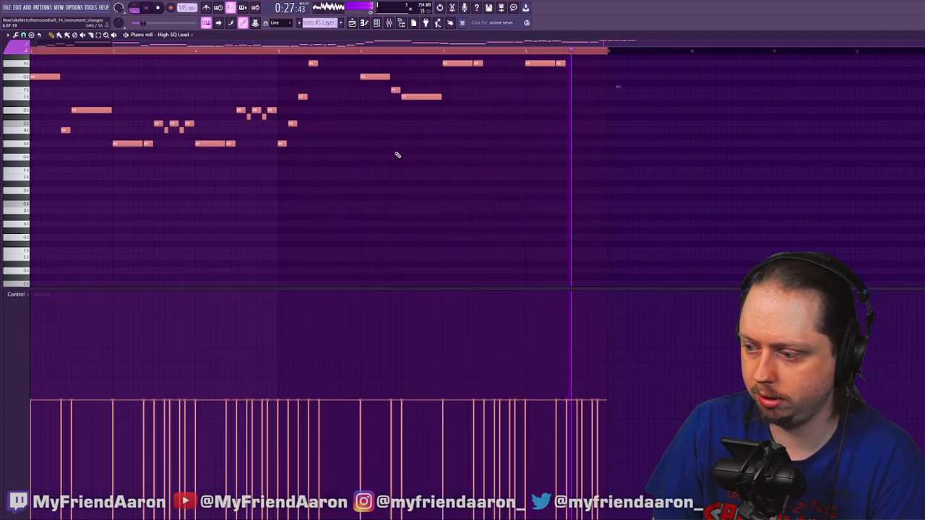
{"action": "left_click", "coordinate": [364, 24]}
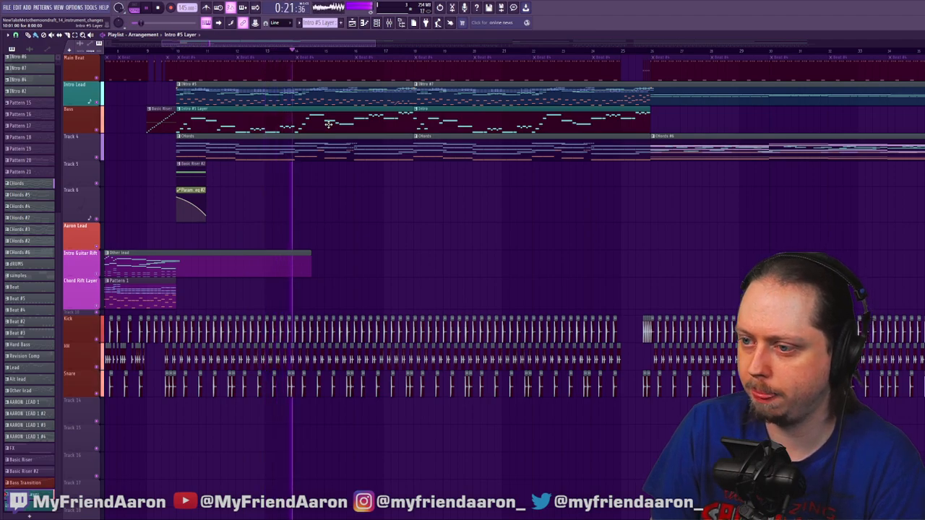
Solo the Bass track, play it from just before bar 9, and check the Intro #5 Layer notes
{"action": "left_click", "coordinate": [99, 133], "text": "ctrl"}
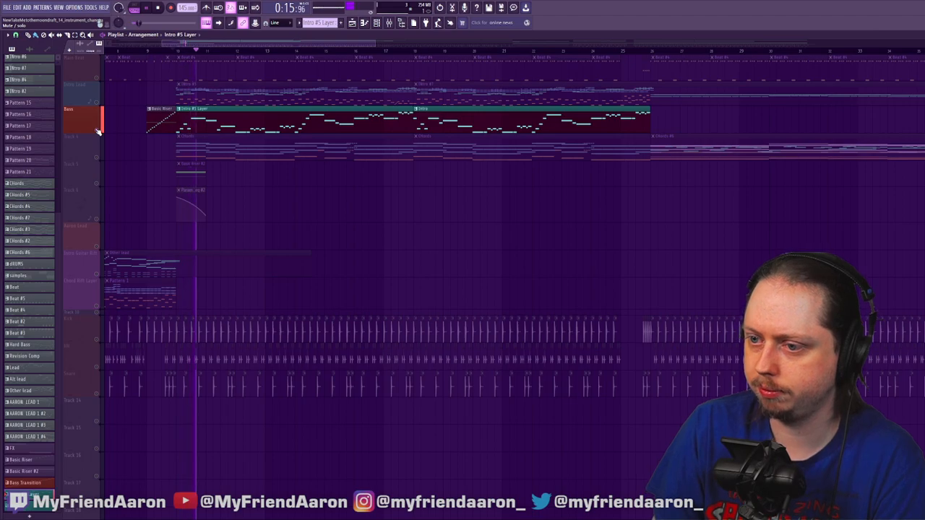
{"action": "left_click", "coordinate": [143, 55]}
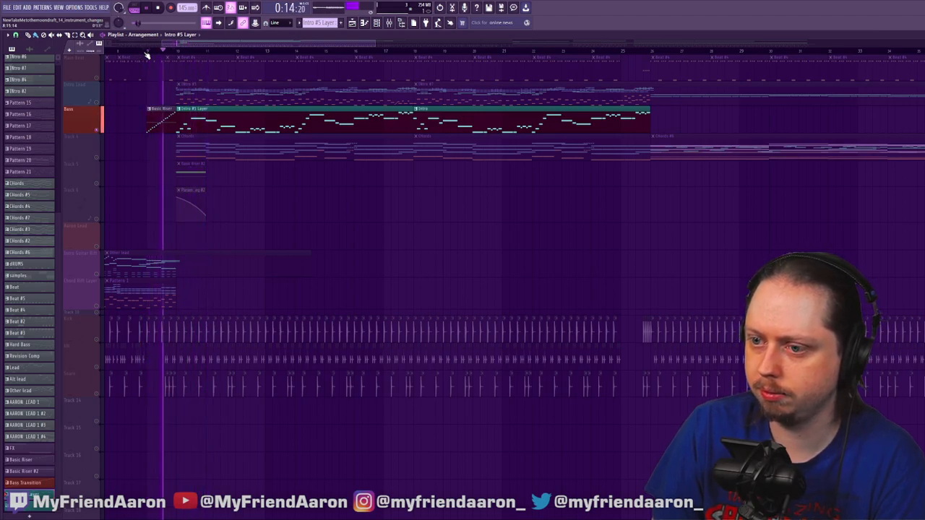
{"action": "key", "text": "space"}
{"action": "double_click", "coordinate": [184, 129]}
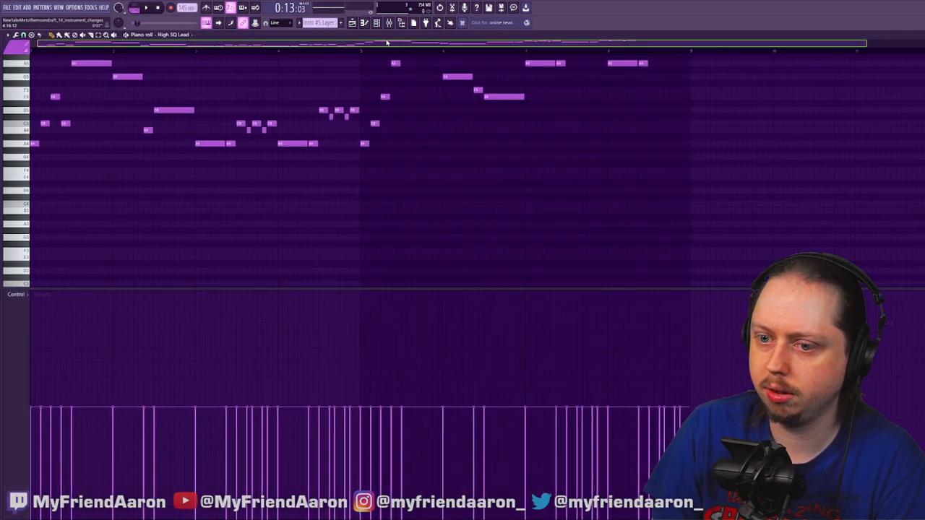
{"action": "left_click", "coordinate": [354, 22]}
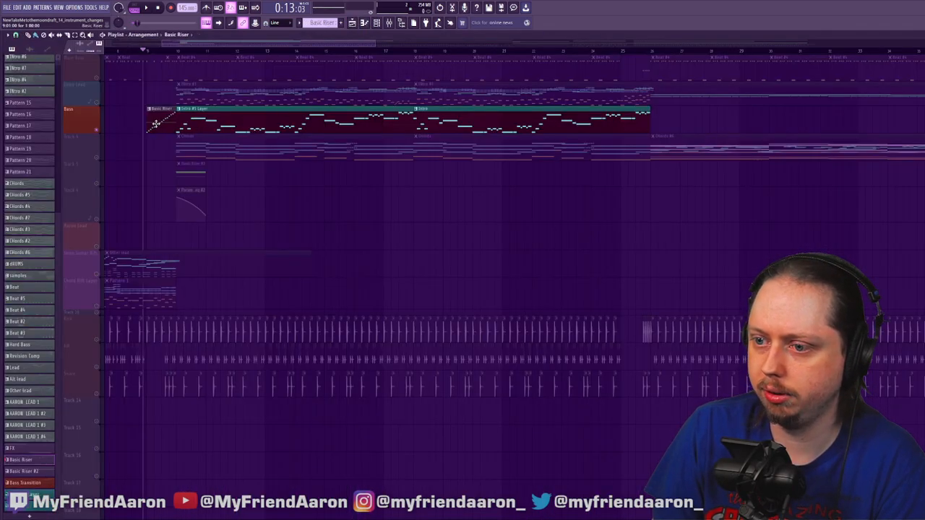
Try transposing all Basic Riser notes down one octave and move them back up
{"action": "double_click", "coordinate": [155, 125]}
{"action": "left_click_drag", "start_coordinate": [145, 92], "coordinate": [30, 267]}
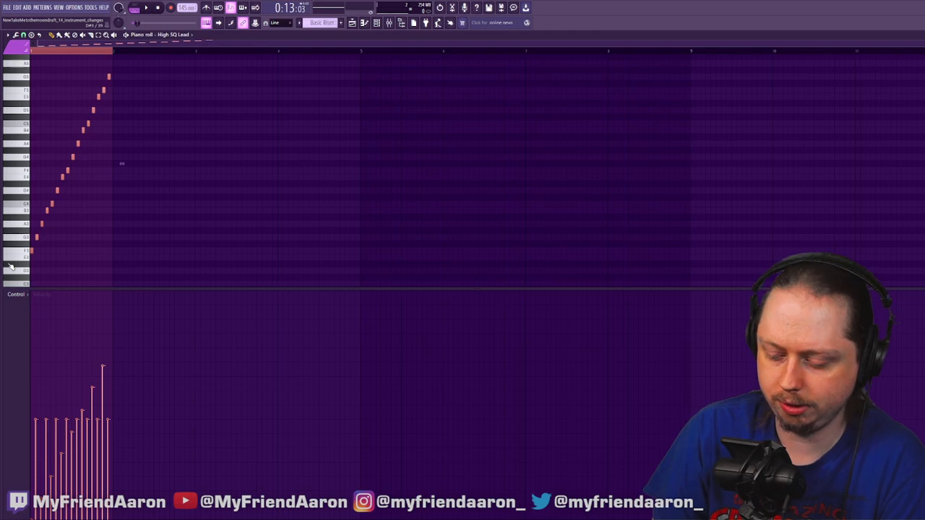
{"action": "scroll", "coordinate": [11, 268], "scroll_direction": "up", "scroll_amount": 2}
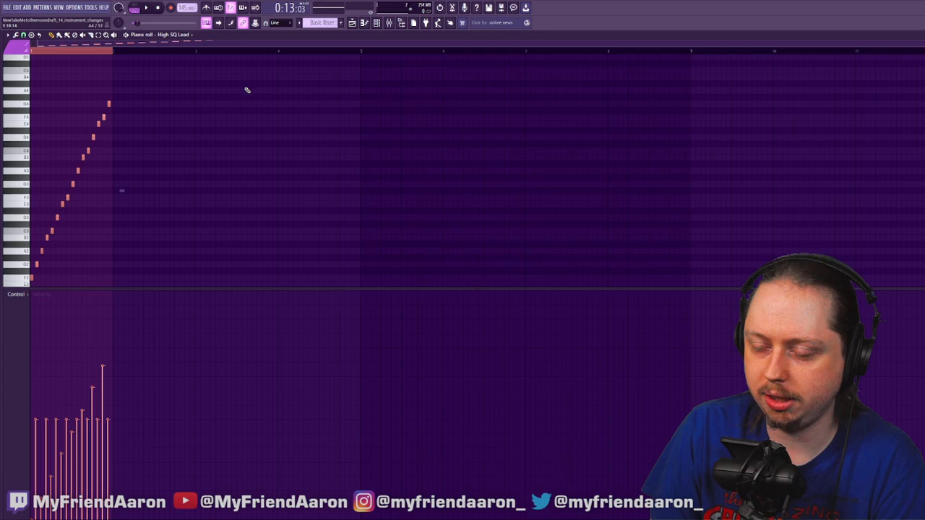
{"action": "scroll", "coordinate": [219, 110], "scroll_direction": "down", "scroll_amount": 2}
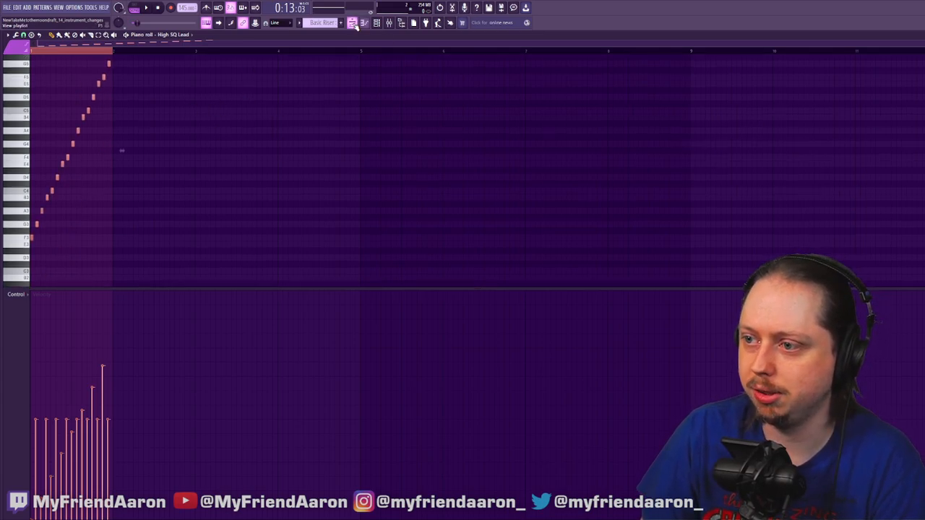
Transpose all High SQ Lead notes in Intro #5 Layer up one octave and play the soloed track
{"action": "left_click", "coordinate": [354, 25]}
{"action": "double_click", "coordinate": [237, 122]}
{"action": "key", "text": "ctrl+a"}
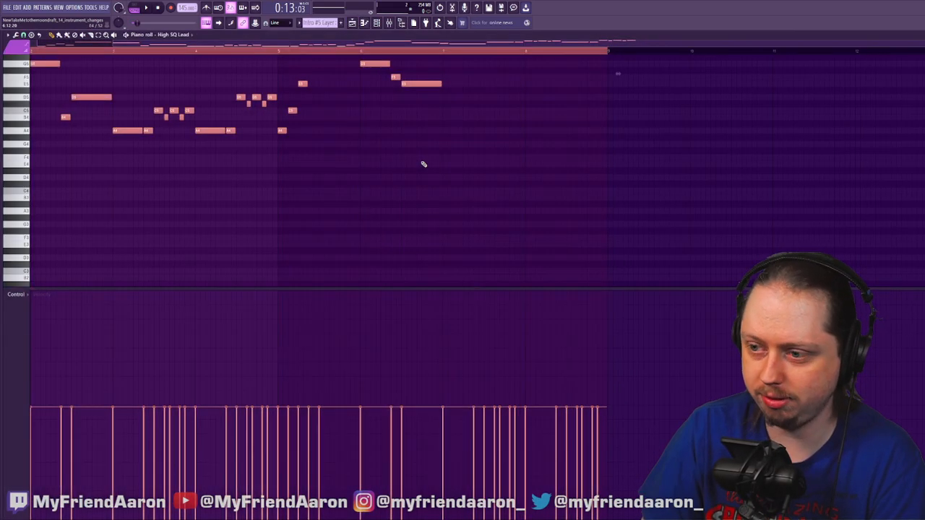
{"action": "scroll", "coordinate": [424, 165], "scroll_direction": "up", "scroll_amount": 2}
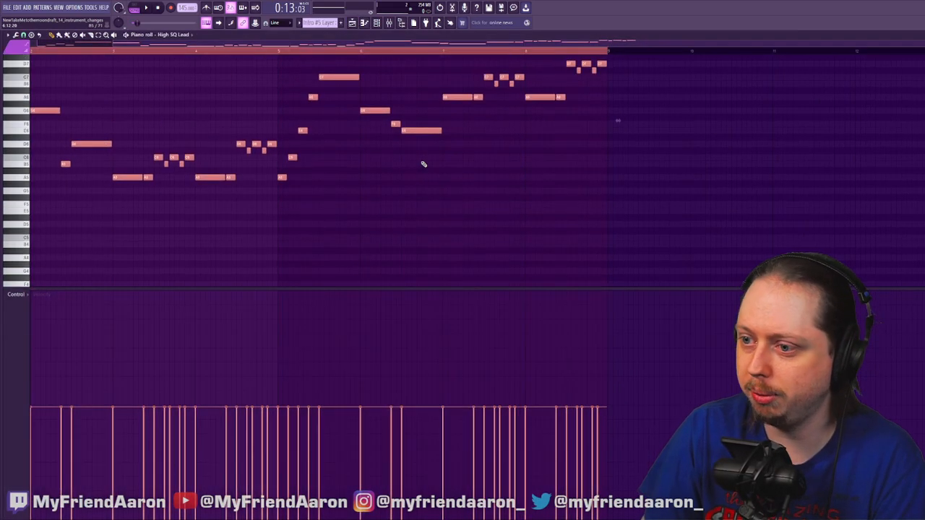
{"action": "left_click", "coordinate": [354, 24]}
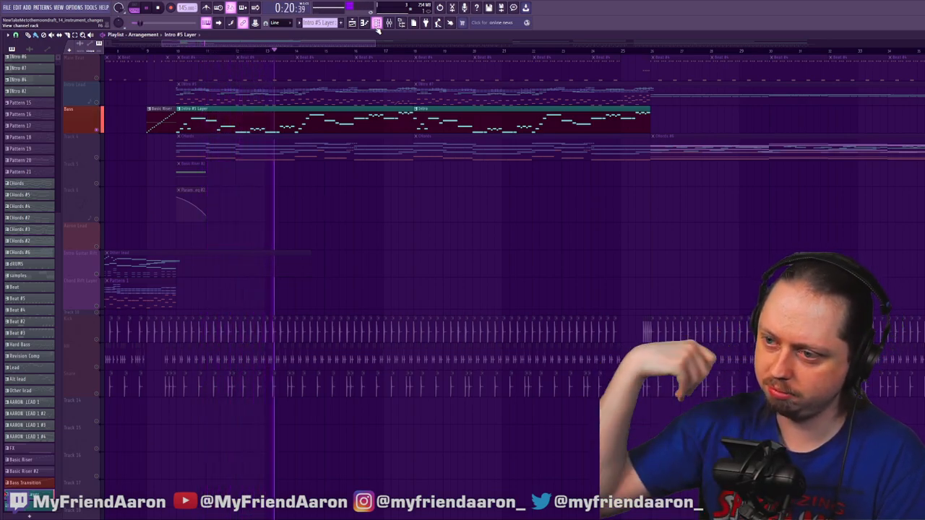
Unsolo the Bass track and play the intro section with all tracks audible
{"action": "key", "text": "space"}
{"action": "right_click", "coordinate": [96, 131]}
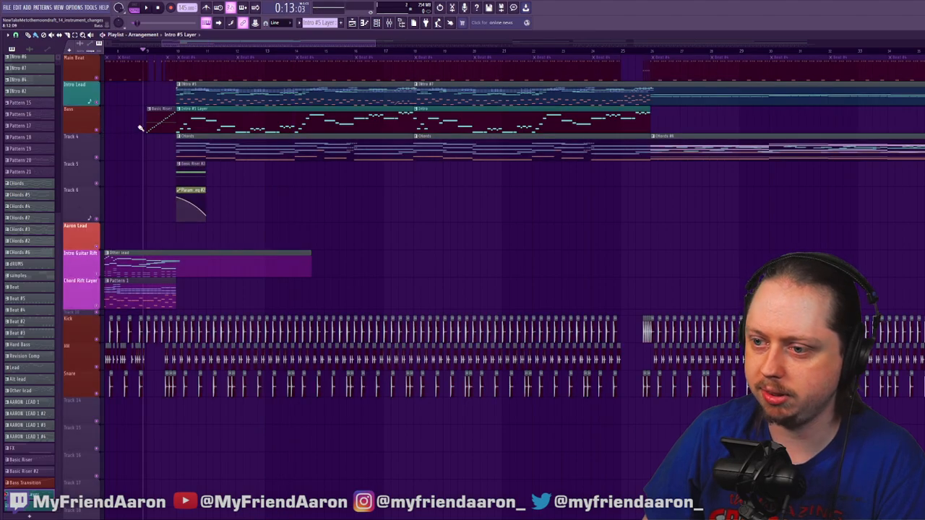
{"action": "key", "text": "space"}
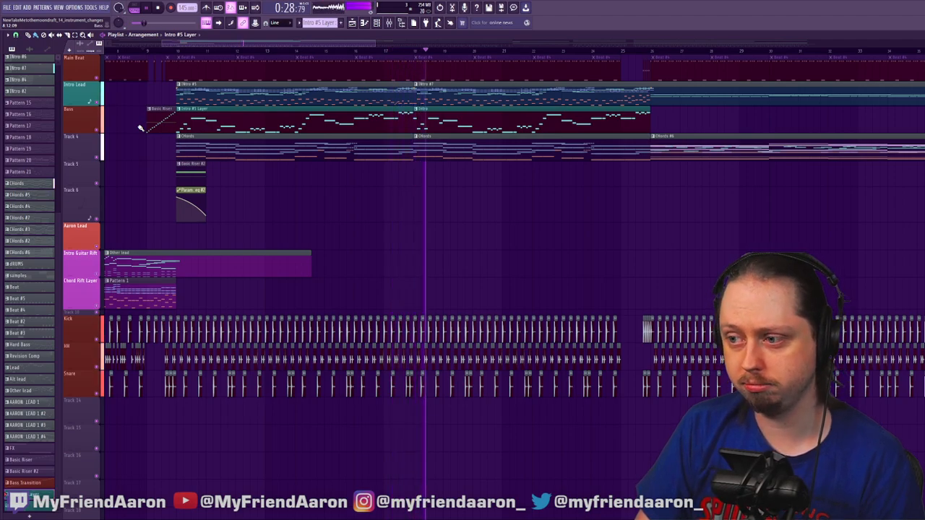
{"action": "key", "text": "space"}
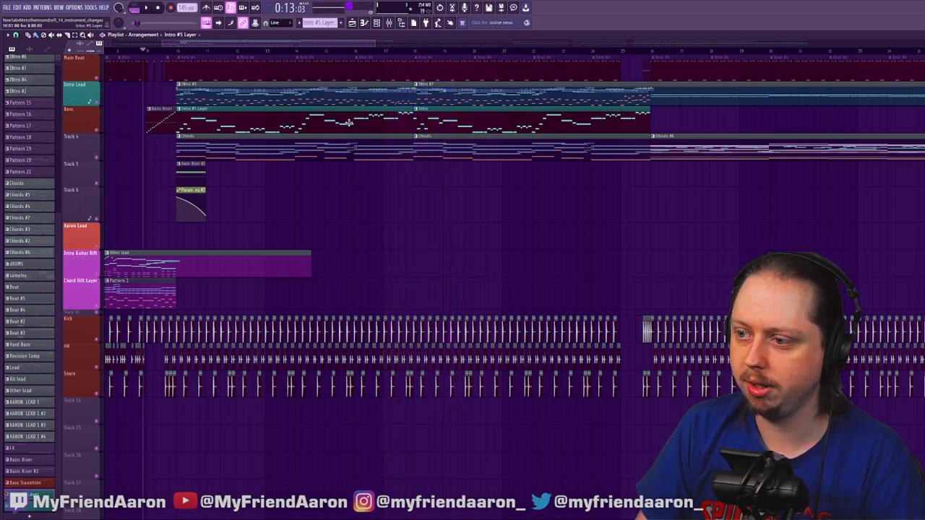
Transpose all High SQ Lead notes in the Intro pattern up one octave and return to the playlist
{"action": "double_click", "coordinate": [455, 118]}
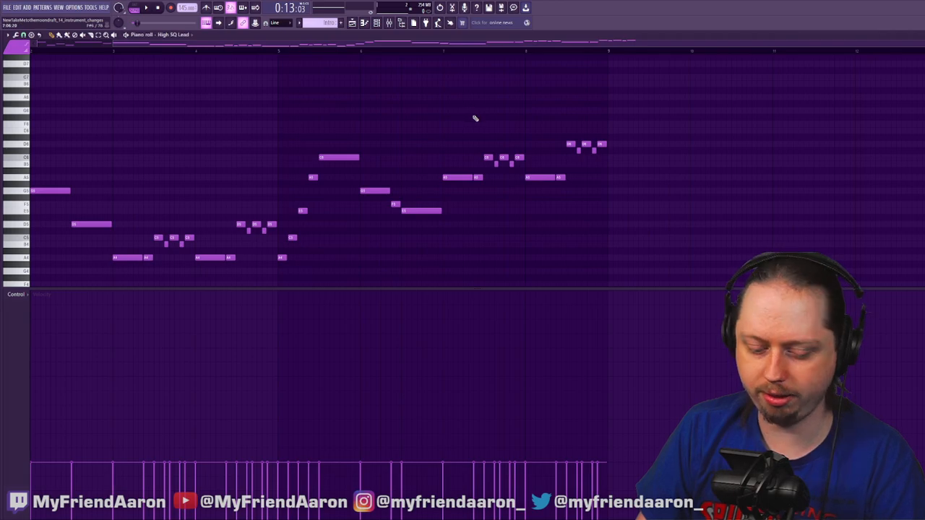
{"action": "key", "text": "ctrl+a"}
{"action": "key", "text": "ctrl+Up"}
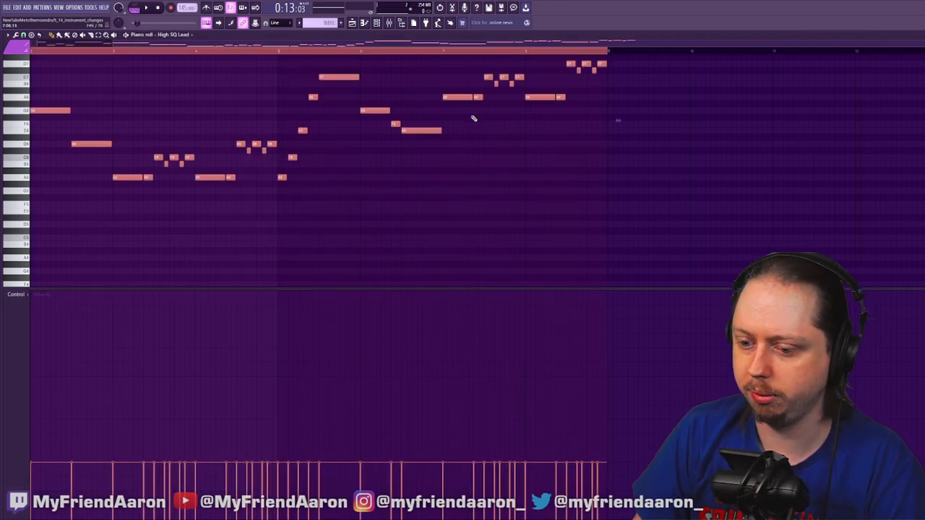
{"action": "left_click", "coordinate": [365, 23]}
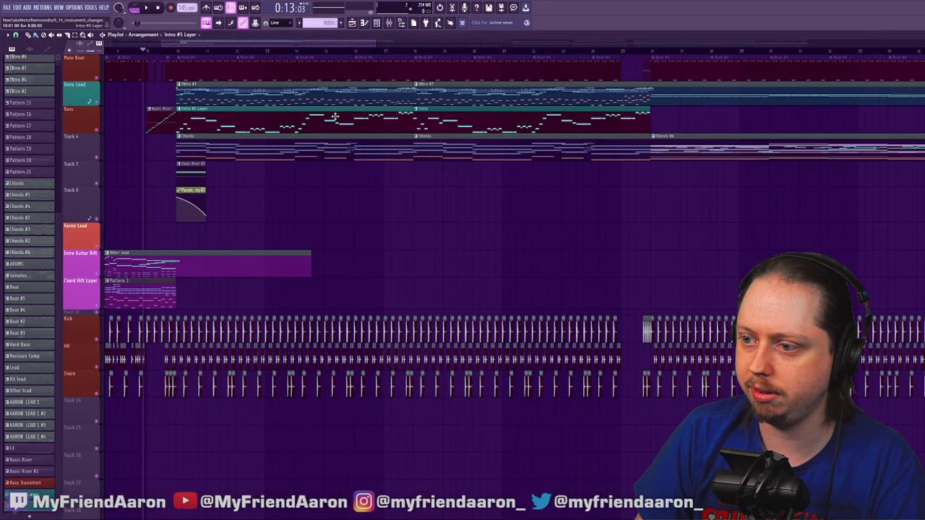
Set the velocity of all High SQ Lead notes in the Intro pattern to about 50%, matching the Intro #5 Layer pattern
{"action": "double_click", "coordinate": [334, 116]}
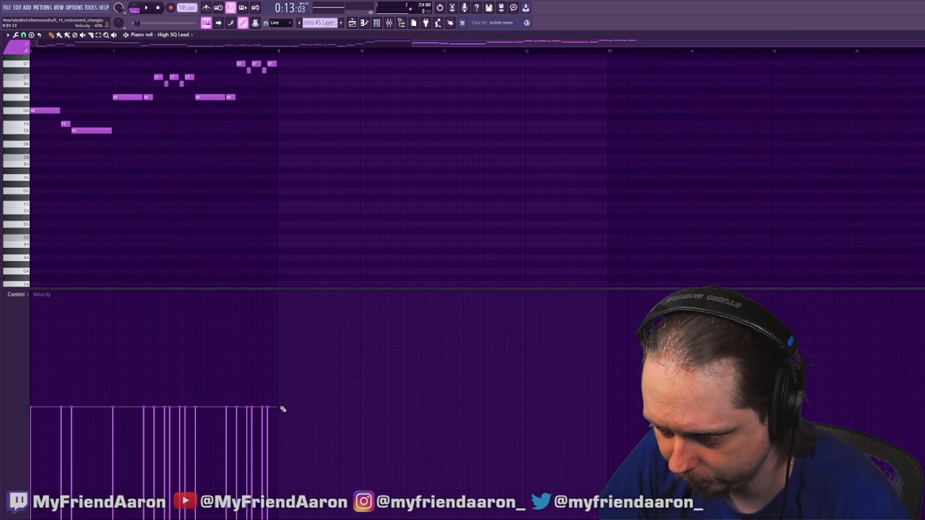
{"action": "left_click", "coordinate": [352, 23]}
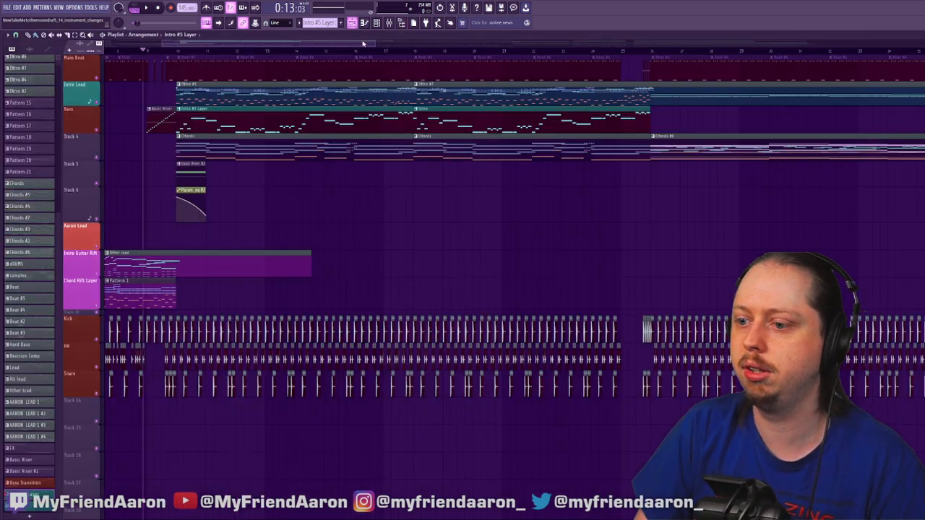
{"action": "double_click", "coordinate": [483, 132]}
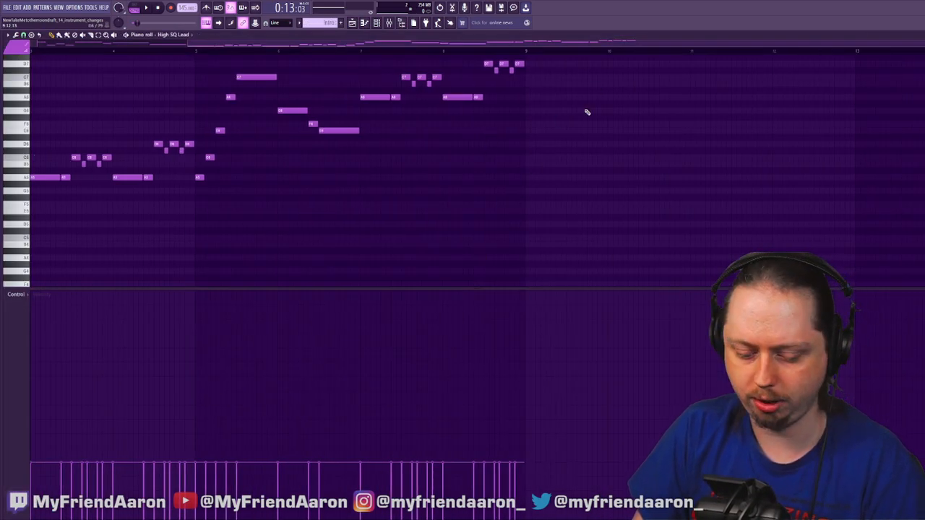
{"action": "key", "text": "ctrl+a"}
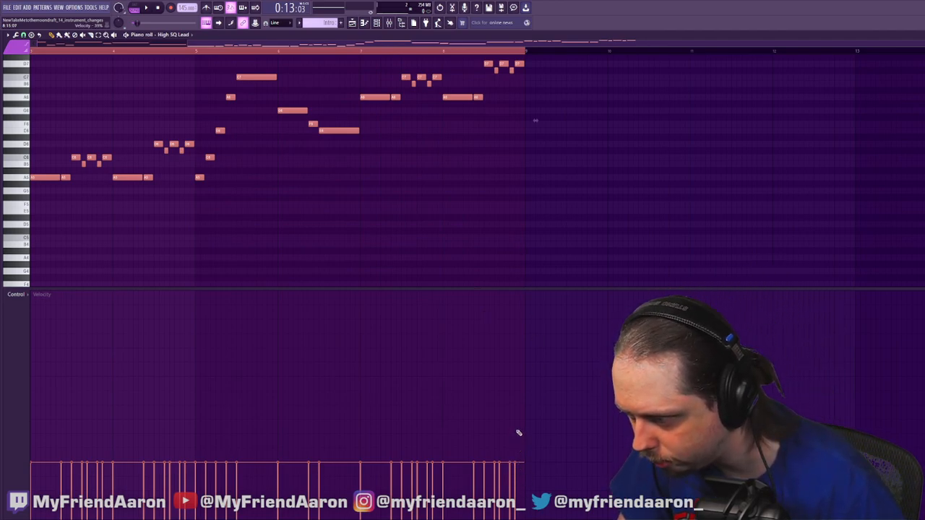
{"action": "left_click_drag", "start_coordinate": [515, 407], "coordinate": [15, 406]}
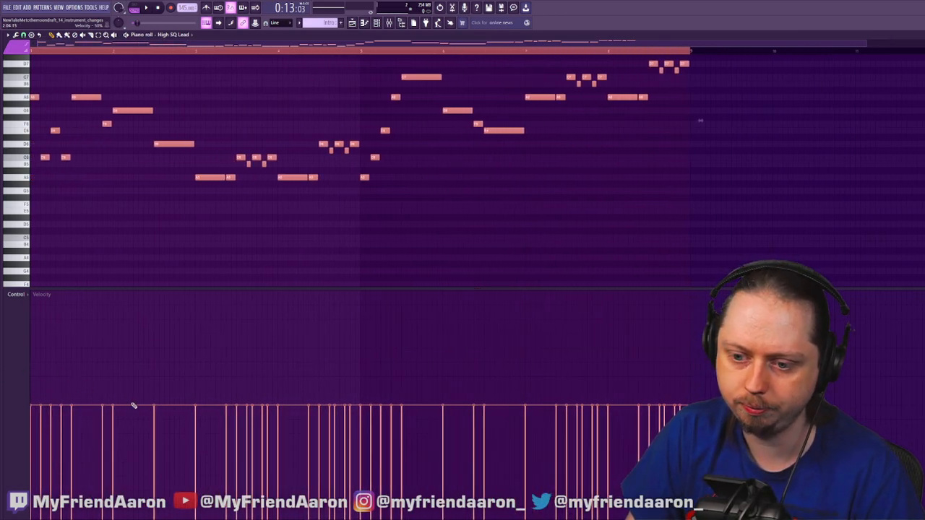
{"action": "left_click", "coordinate": [353, 24]}
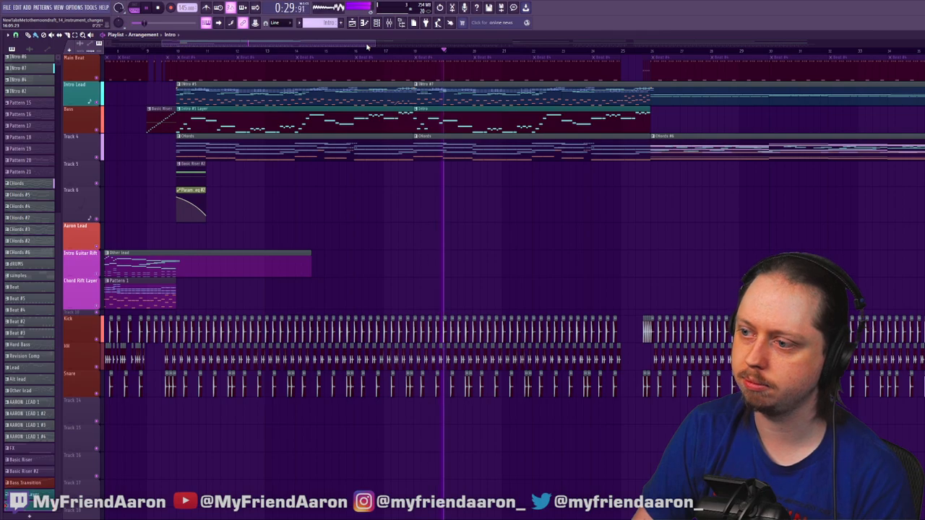
Stop the playback of the intro and check the High SQ Lead channels in the channel rack
{"action": "key", "text": "space"}
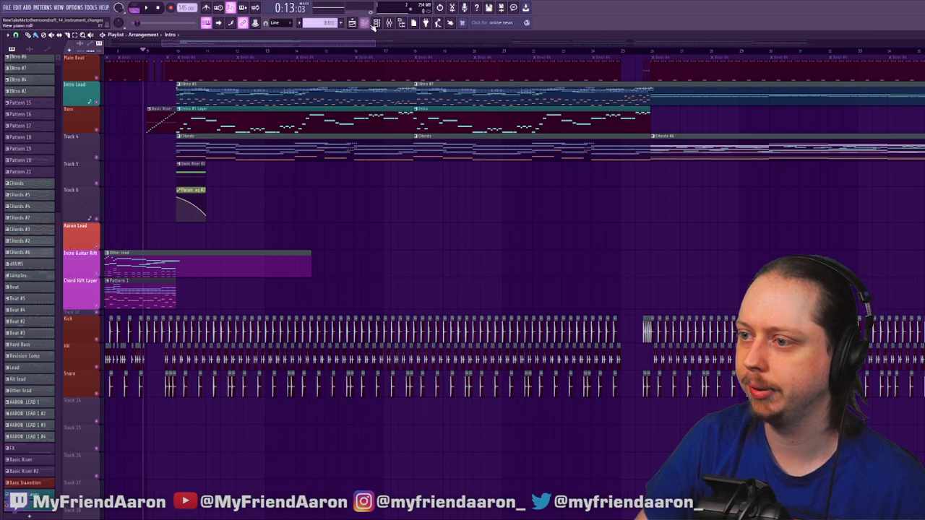
{"action": "left_click", "coordinate": [377, 23]}
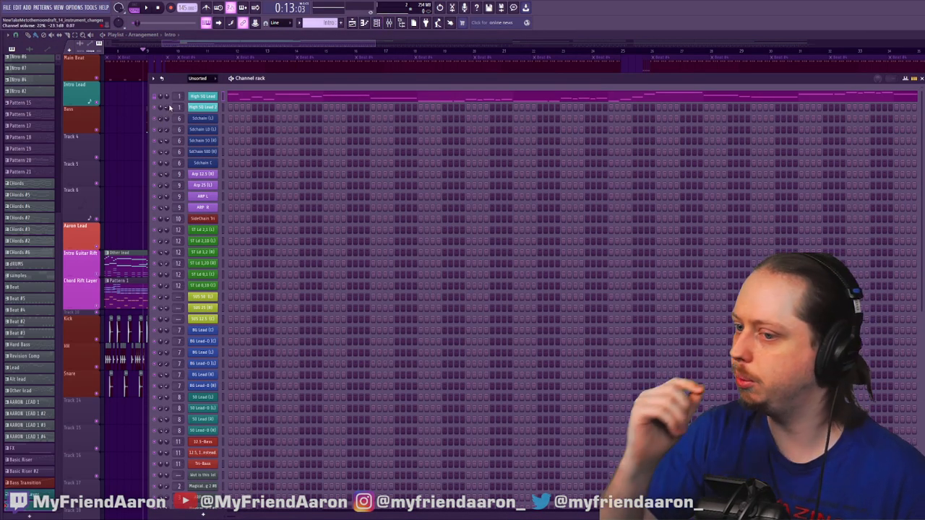
{"action": "left_click", "coordinate": [256, 44]}
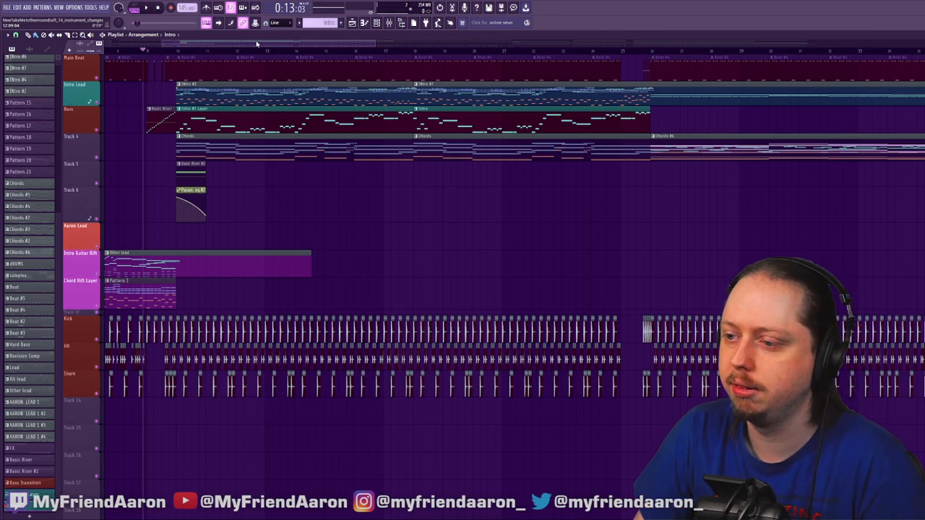
Try to double all High SQ Lead notes of the Intro #5 Layer pattern with copies one octave lower
{"action": "double_click", "coordinate": [278, 121]}
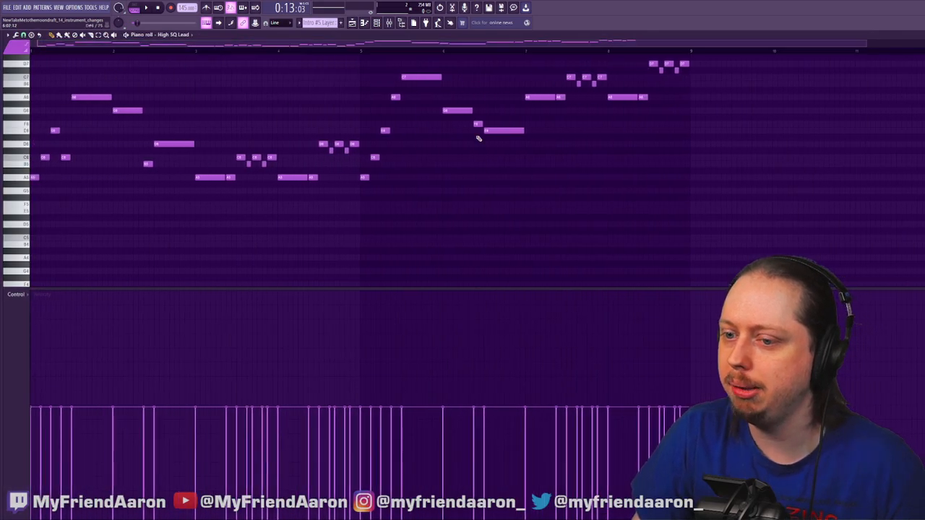
{"action": "scroll", "coordinate": [453, 133], "scroll_direction": "up", "scroll_amount": 3}
{"action": "left_click_drag", "start_coordinate": [758, 68], "coordinate": [31, 270]}
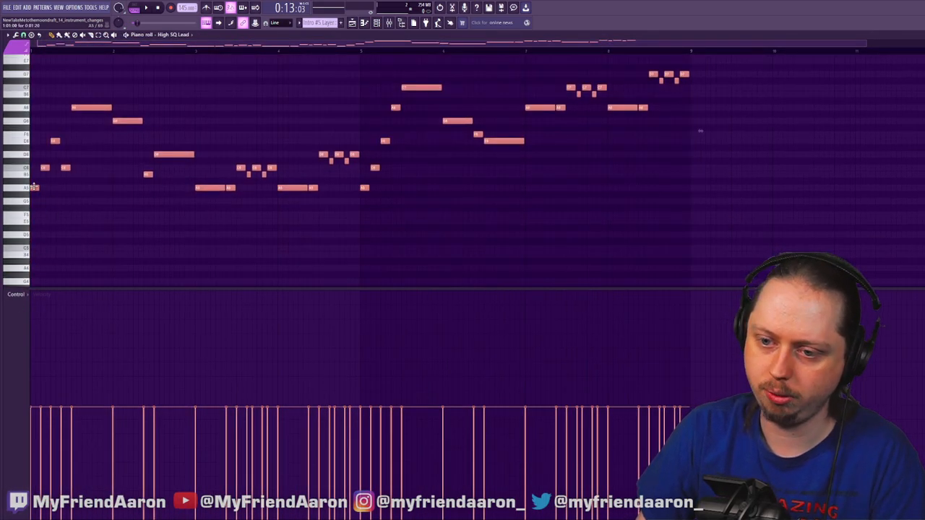
{"action": "key", "text": "ctrl+Down"}
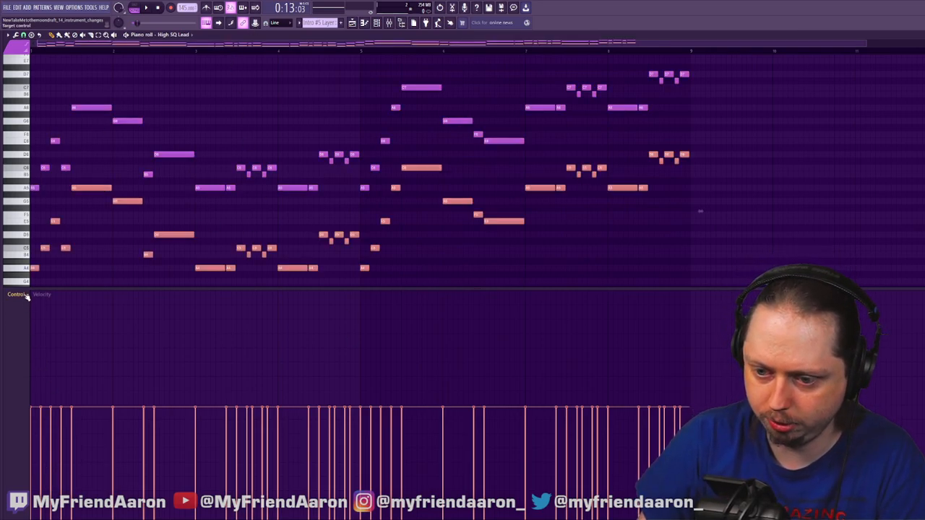
Try panning the High SQ Lead channel to the left across the Intro #5 Layer pattern and audition the result
{"action": "left_click", "coordinate": [104, 313]}
{"action": "mouse_move", "coordinate": [47, 482]}
{"action": "left_mouse_down"}
{"action": "mouse_move", "coordinate": [77, 479]}
{"action": "mouse_move", "coordinate": [25, 509]}
{"action": "mouse_move", "coordinate": [112, 515]}
{"action": "left_mouse_up"}
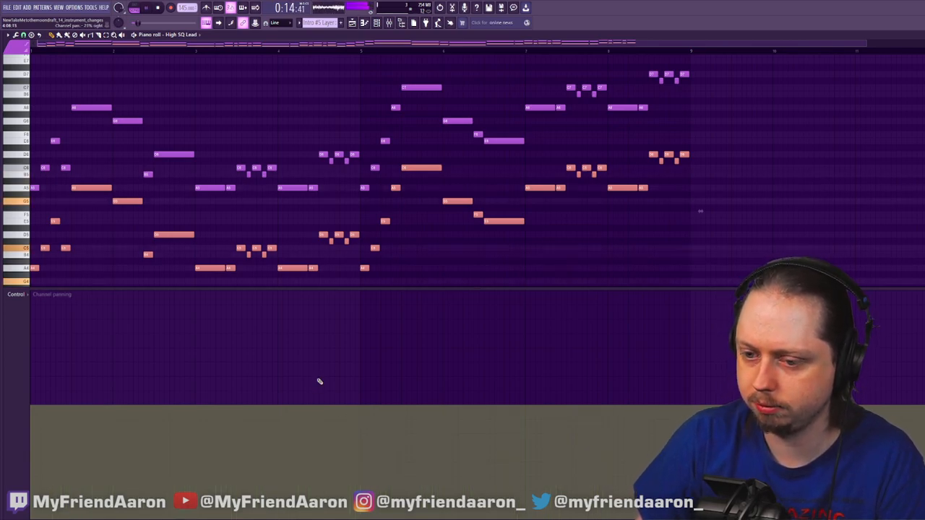
{"action": "key", "text": "space"}
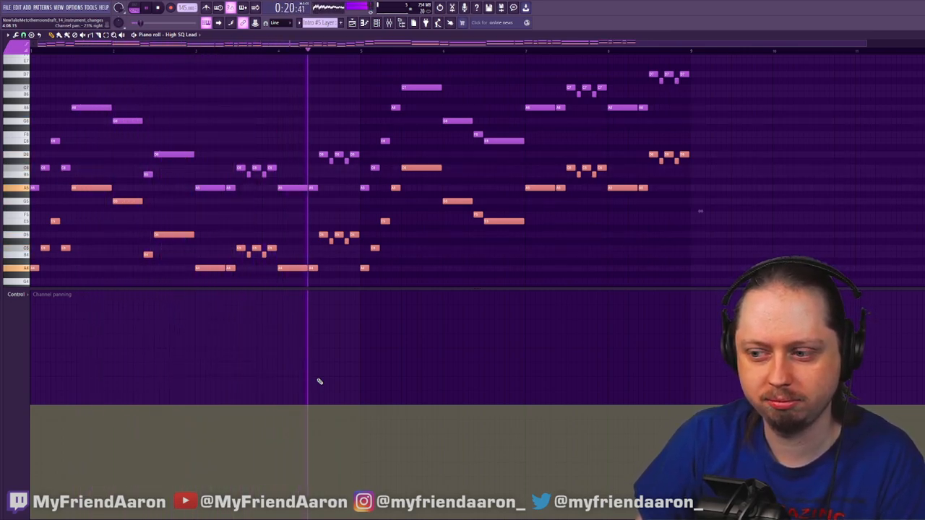
{"action": "key", "text": "space"}
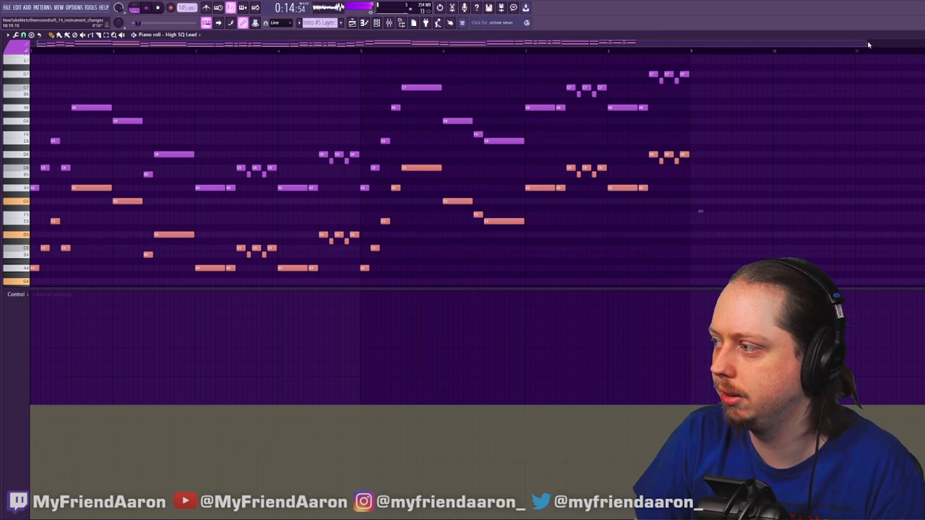
{"action": "key", "text": "space"}
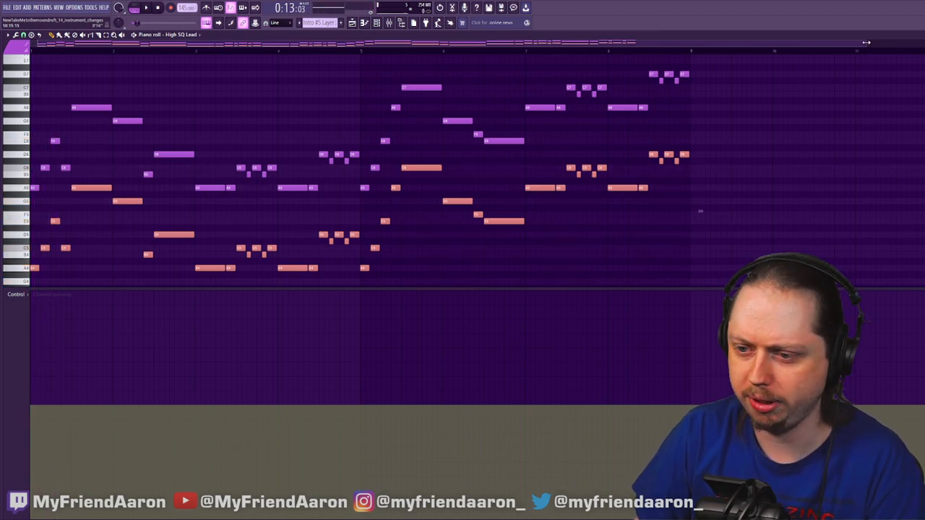
Undo the channel panning and the octave-lower note copies in the Intro #5 Layer pattern
{"action": "key", "text": "ctrl+z"}
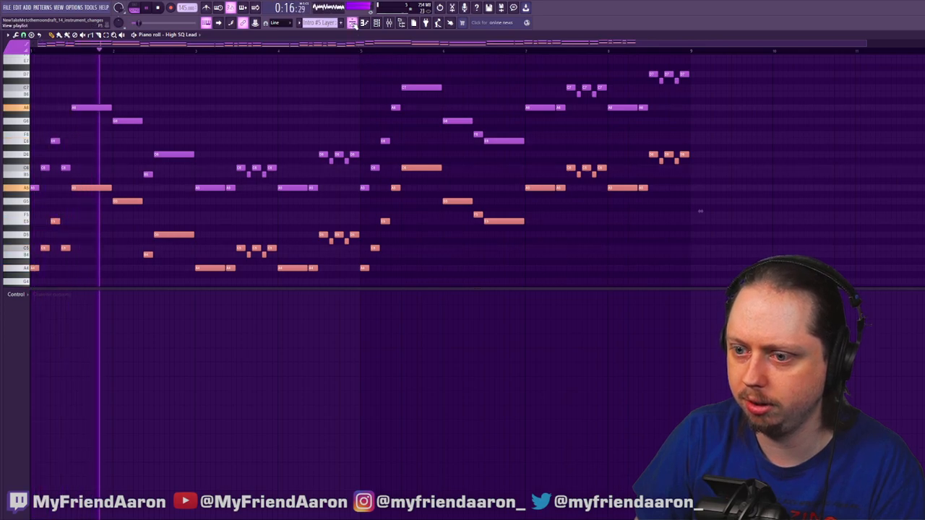
{"action": "key", "text": "space"}
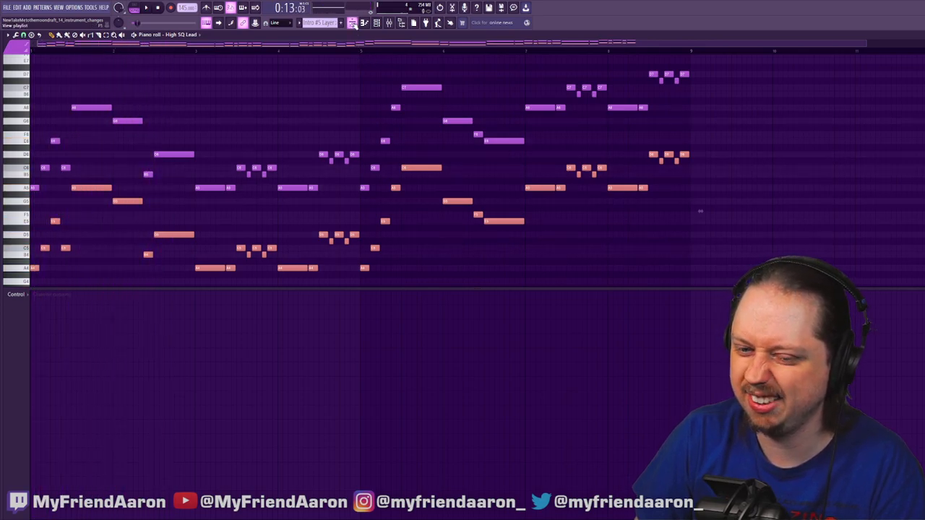
{"action": "key", "text": "ctrl+z"}
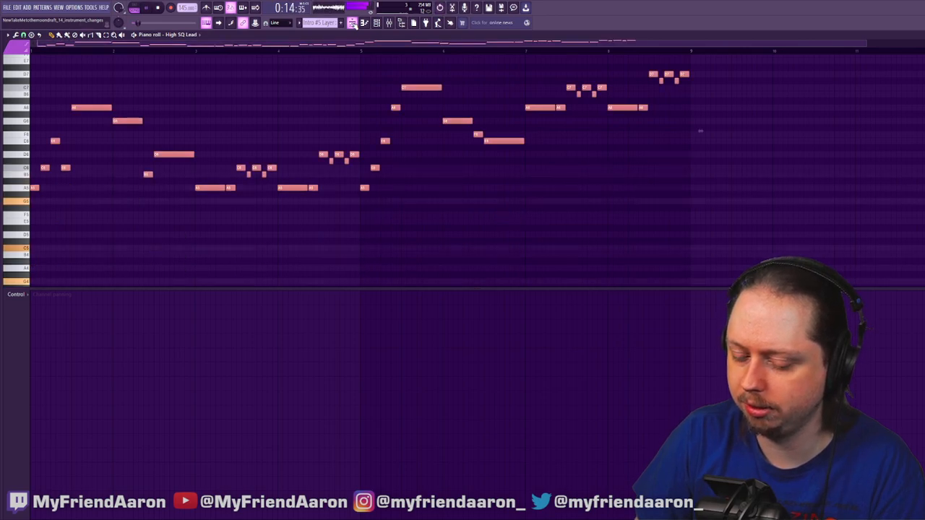
Examine the ascending notes and channel panning of the Basic Riser pattern in the piano roll and return to the playlist
{"action": "left_click", "coordinate": [353, 23]}
{"action": "double_click", "coordinate": [163, 121]}
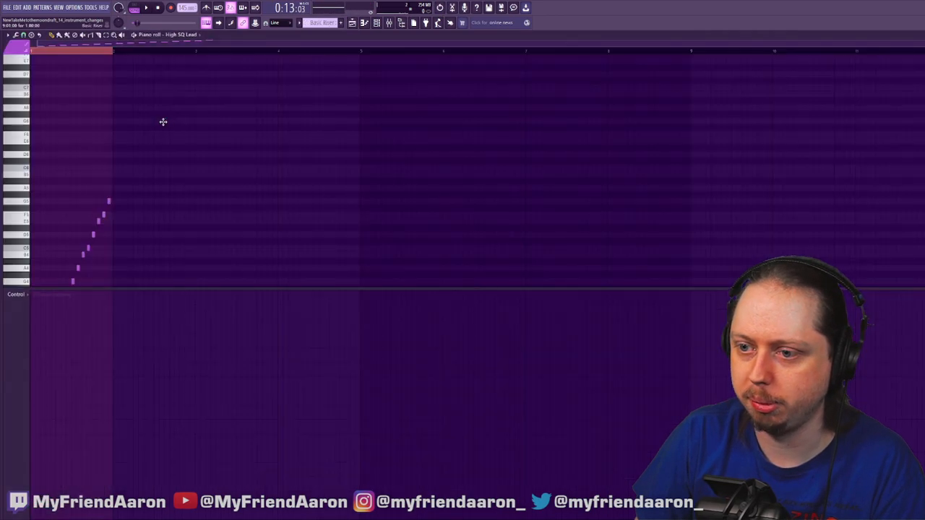
{"action": "left_click_drag", "start_coordinate": [921, 44], "coordinate": [662, 64]}
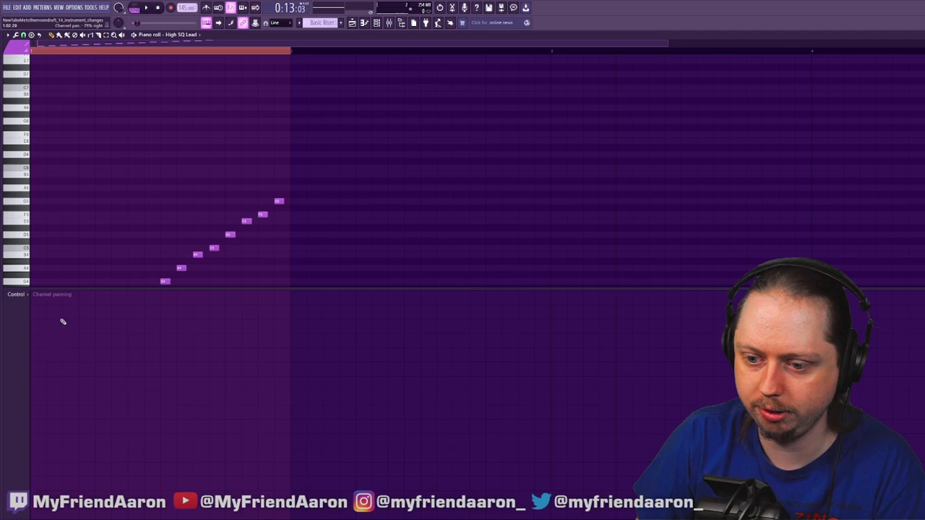
{"action": "scroll", "coordinate": [162, 306], "scroll_direction": "up", "scroll_amount": 6}
{"action": "key", "text": "space"}
{"action": "key", "text": "space"}
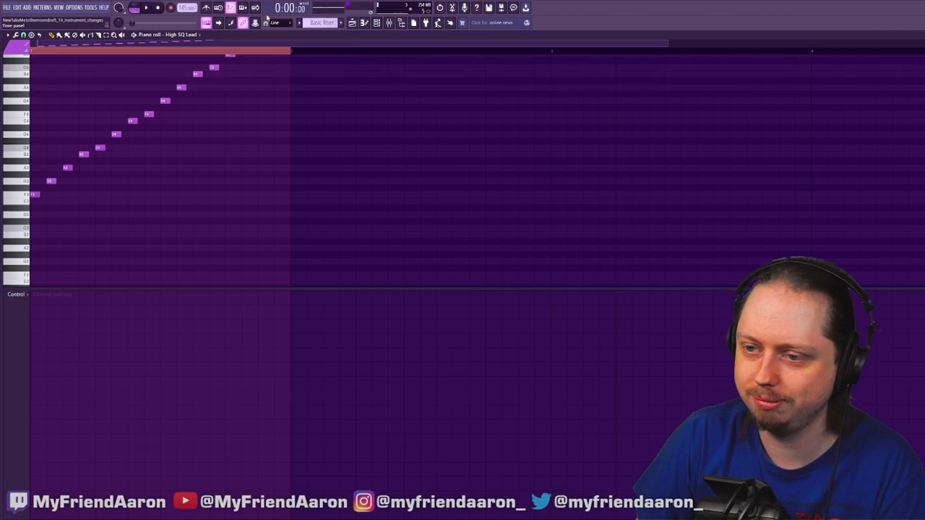
{"action": "left_click", "coordinate": [352, 23]}
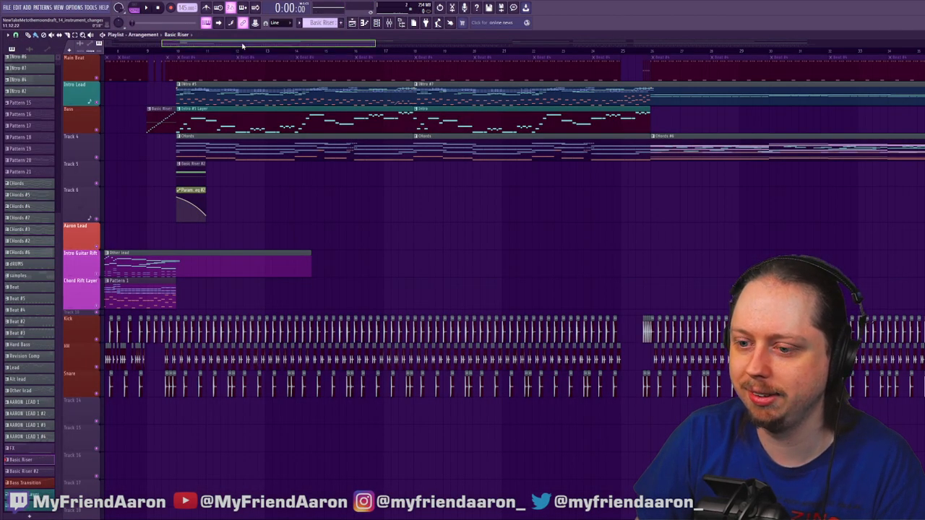
Play the arrangement from the beginning to review the transition into the intro lead section
{"action": "left_click_drag", "start_coordinate": [243, 46], "coordinate": [191, 46]}
{"action": "key", "text": "space"}
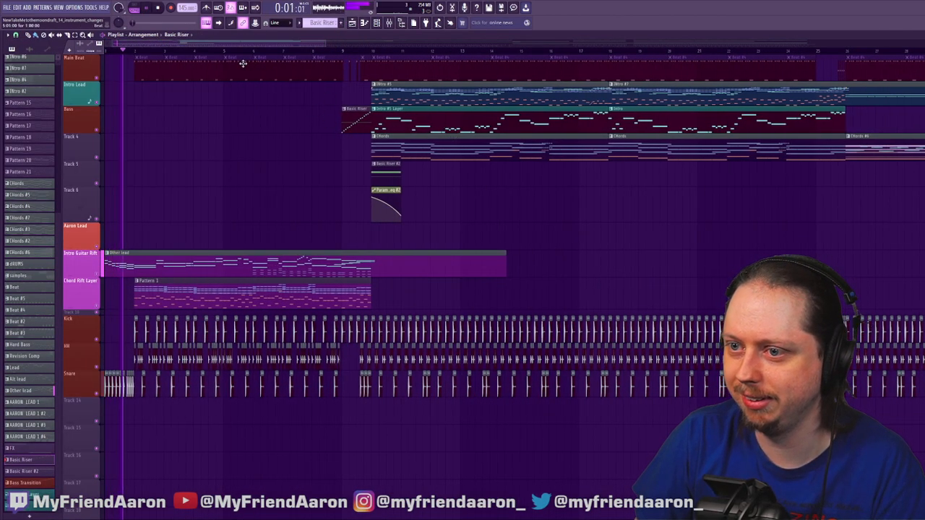
{"action": "key", "text": "space"}
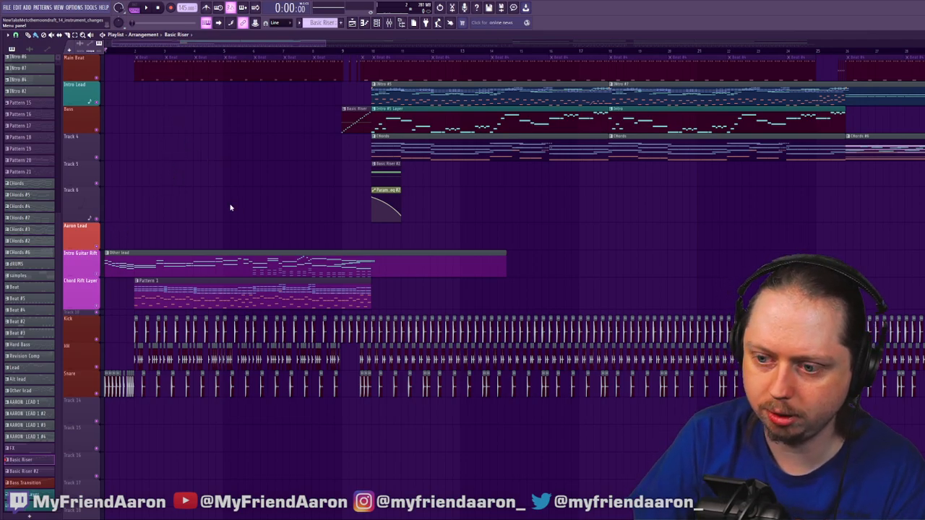
Save the project as a new version with the file name ending in _15.flp
{"action": "key", "text": "ctrl+n"}
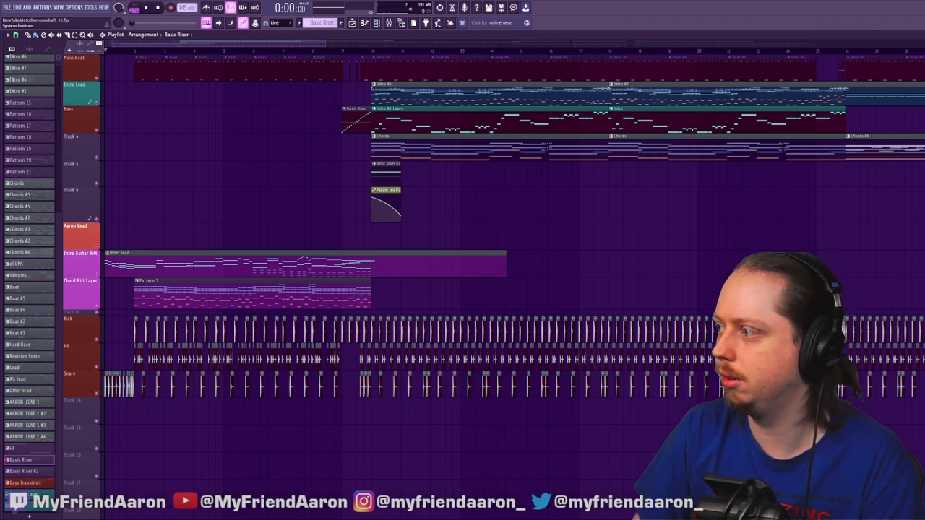
{"action": "key", "text": "space"}
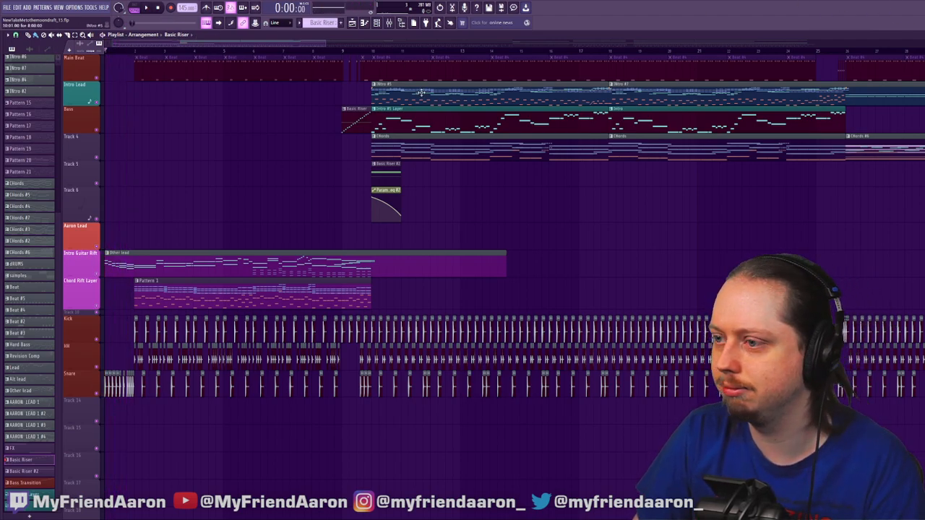
Check the track levels in the mixer and play the arrangement from the Basic Riser clip at bar 9
{"action": "left_click", "coordinate": [388, 22]}
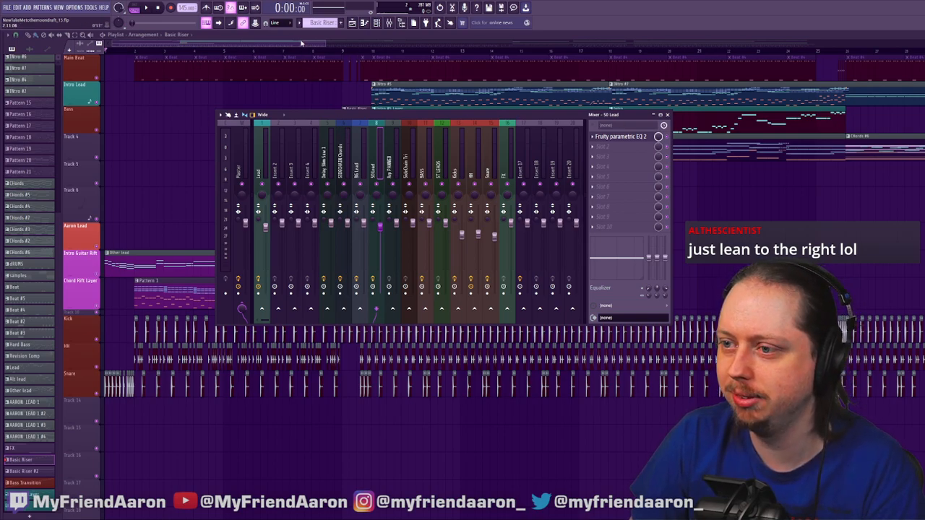
{"action": "left_click", "coordinate": [301, 43]}
{"action": "left_click", "coordinate": [342, 53]}
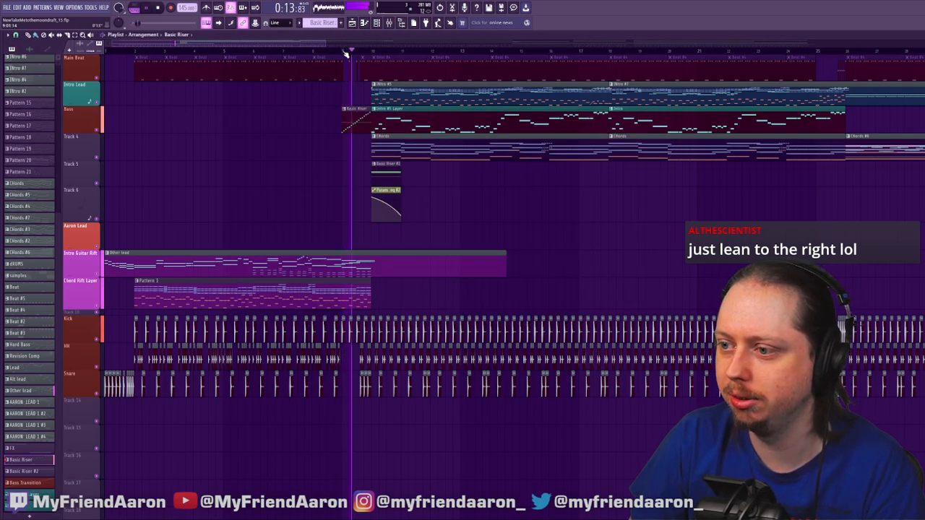
Examine the full High SQ Lead note line of the Intro #5 Layer pattern in the piano roll
{"action": "double_click", "coordinate": [419, 120]}
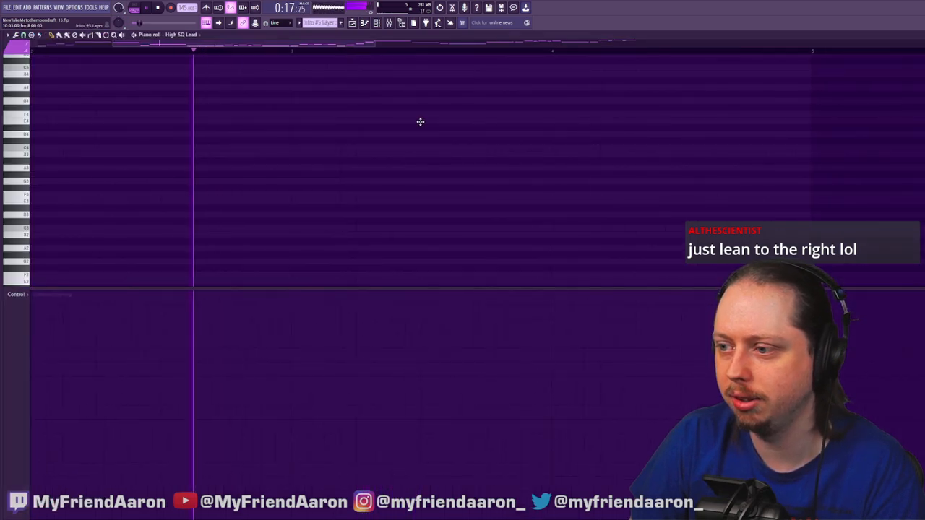
{"action": "key", "text": "space"}
{"action": "left_click", "coordinate": [353, 23]}
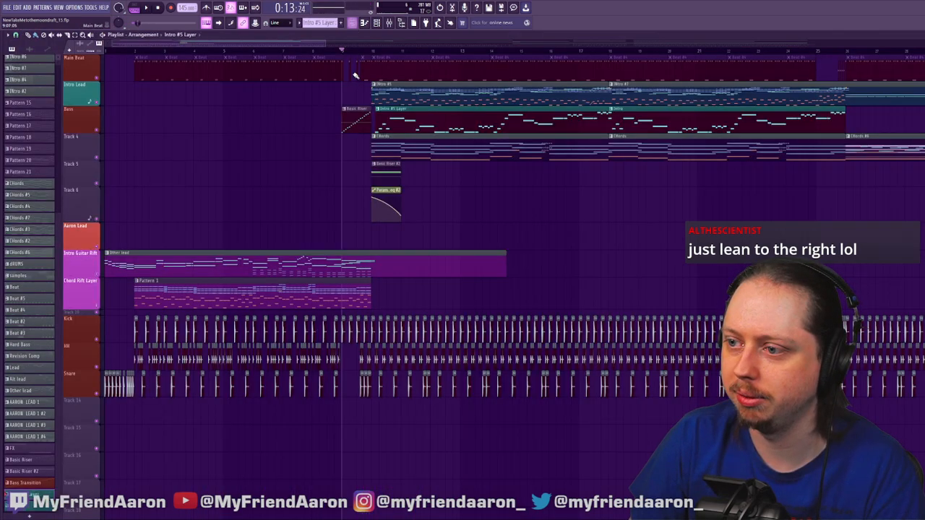
{"action": "double_click", "coordinate": [428, 123]}
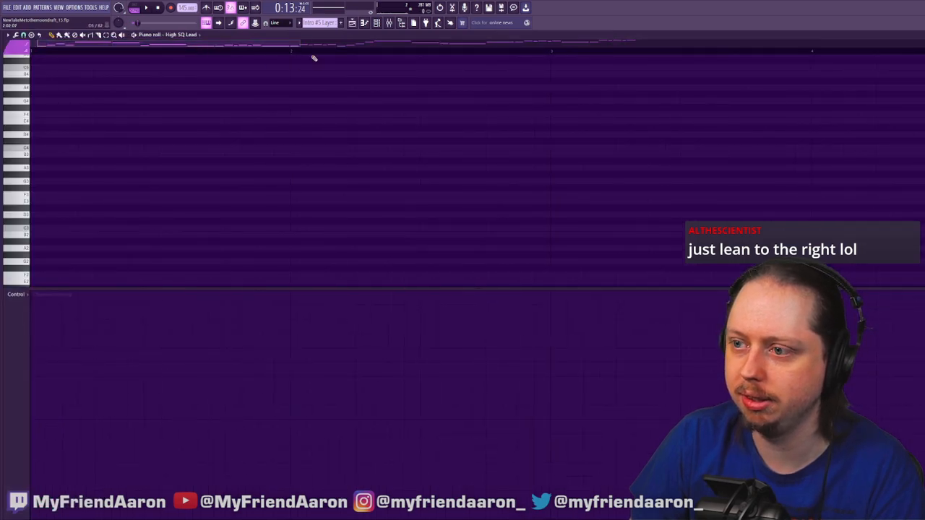
{"action": "left_click_drag", "start_coordinate": [298, 43], "coordinate": [662, 52]}
{"action": "scroll", "coordinate": [229, 161], "scroll_direction": "up", "scroll_amount": 5}
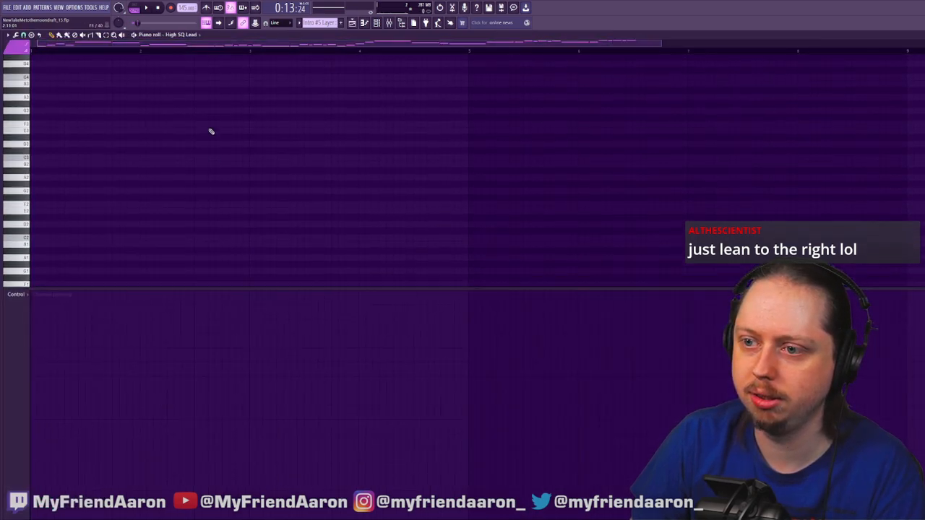
{"action": "scroll", "coordinate": [180, 137], "scroll_direction": "up", "scroll_amount": 3}
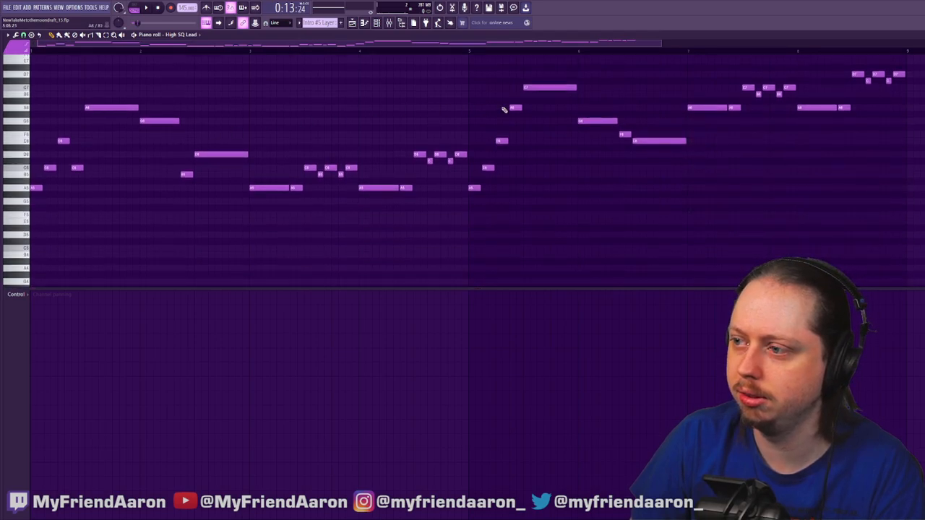
{"action": "left_click_drag", "start_coordinate": [668, 48], "coordinate": [831, 49]}
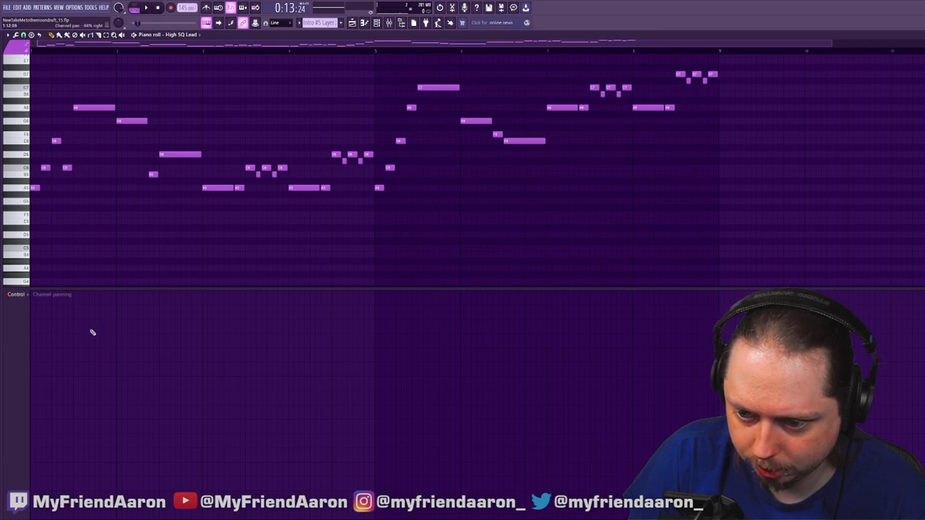
Show all channels in the channel rack and inspect the EQ band 1 frequency automation clip for Insert 17
{"action": "key", "text": "F6"}
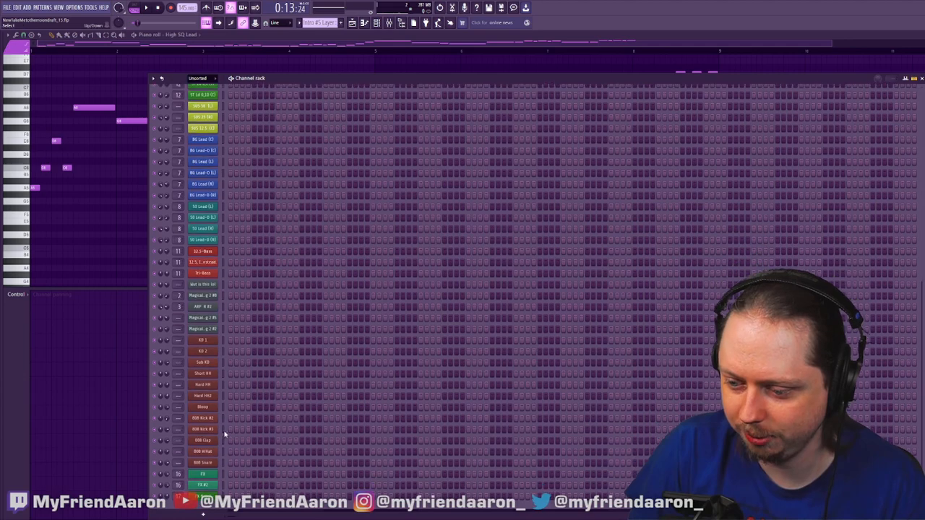
{"action": "scroll", "coordinate": [221, 354], "scroll_direction": "down", "scroll_amount": 5}
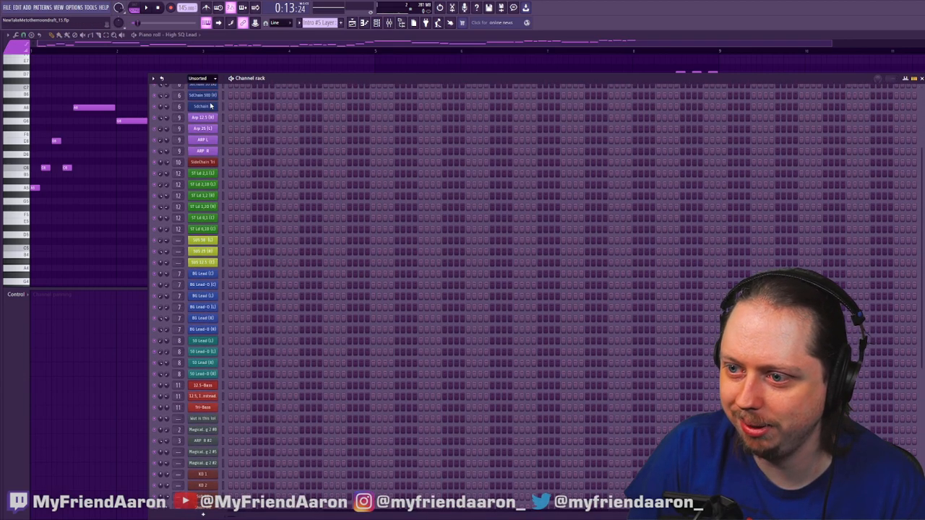
{"action": "left_click", "coordinate": [204, 91]}
{"action": "scroll", "coordinate": [257, 386], "scroll_direction": "down", "scroll_amount": 5}
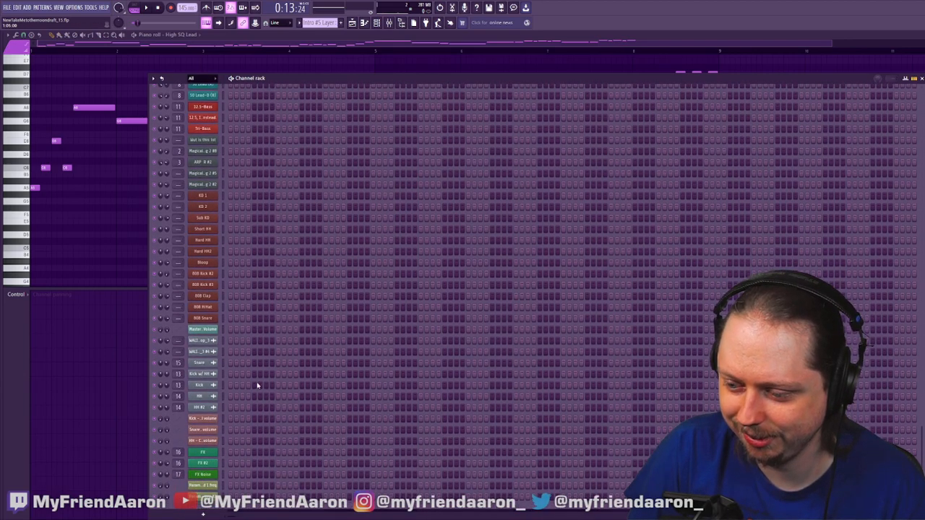
{"action": "left_click", "coordinate": [204, 485]}
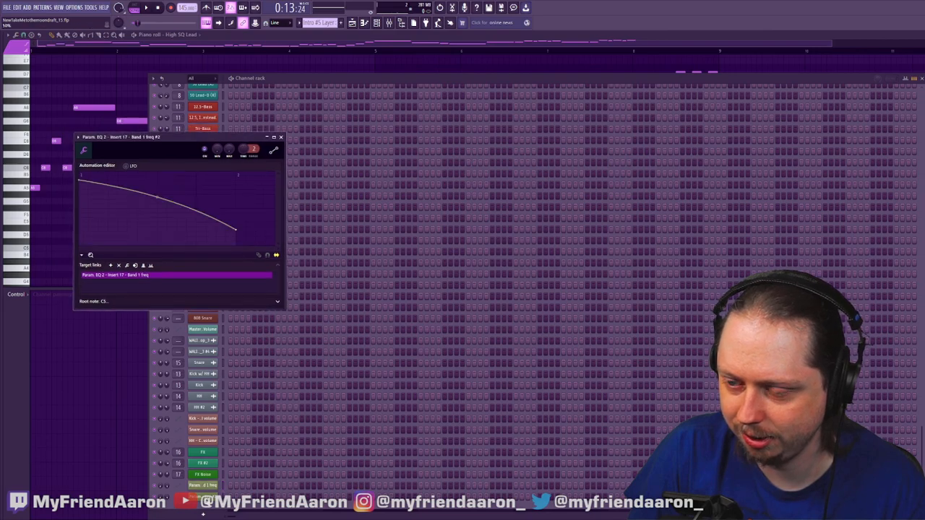
{"action": "left_click", "coordinate": [281, 137]}
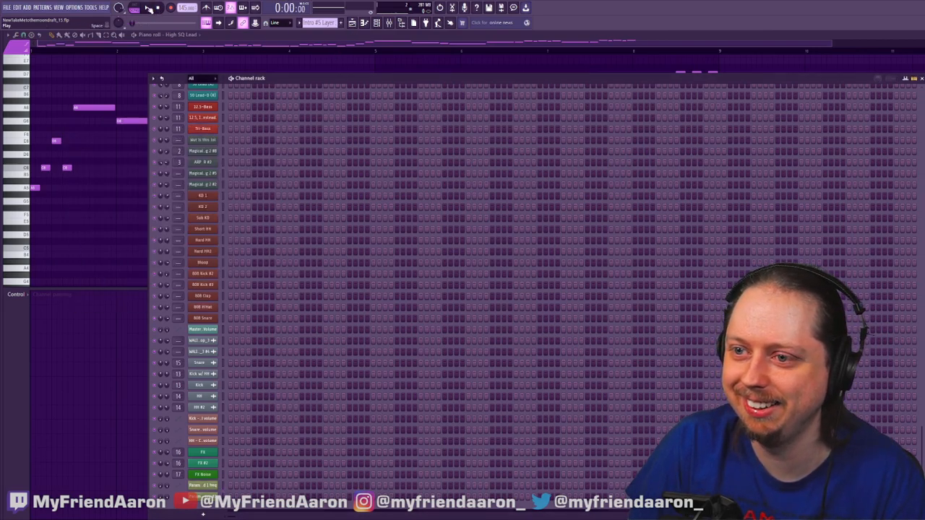
Play the arrangement from the beginning while checking the High SQ Lead channels and their panning in the channel rack
{"action": "left_click", "coordinate": [148, 8]}
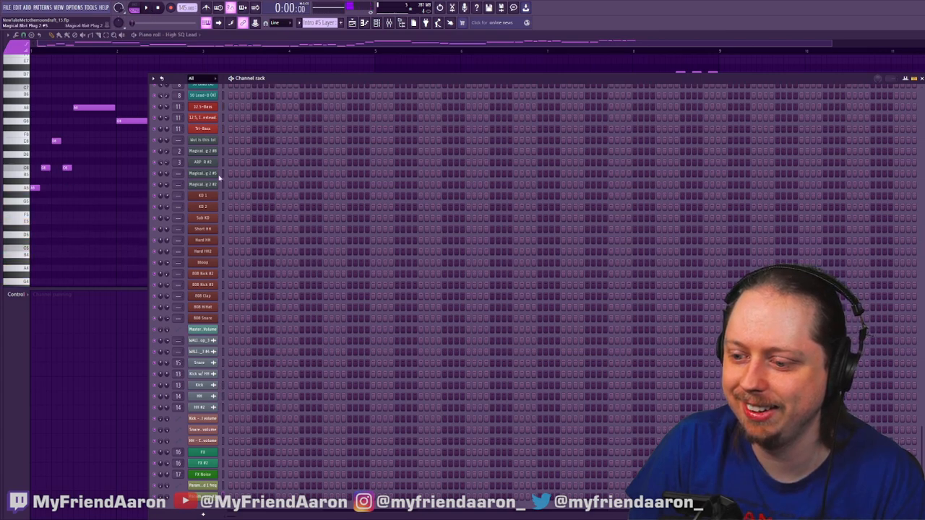
{"action": "scroll", "coordinate": [206, 158], "scroll_direction": "up", "scroll_amount": 10}
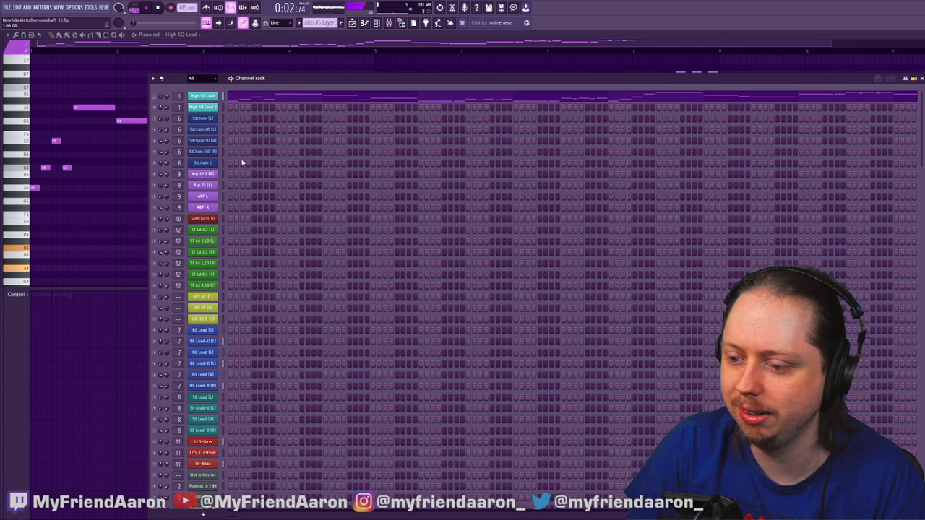
{"action": "key", "text": "space"}
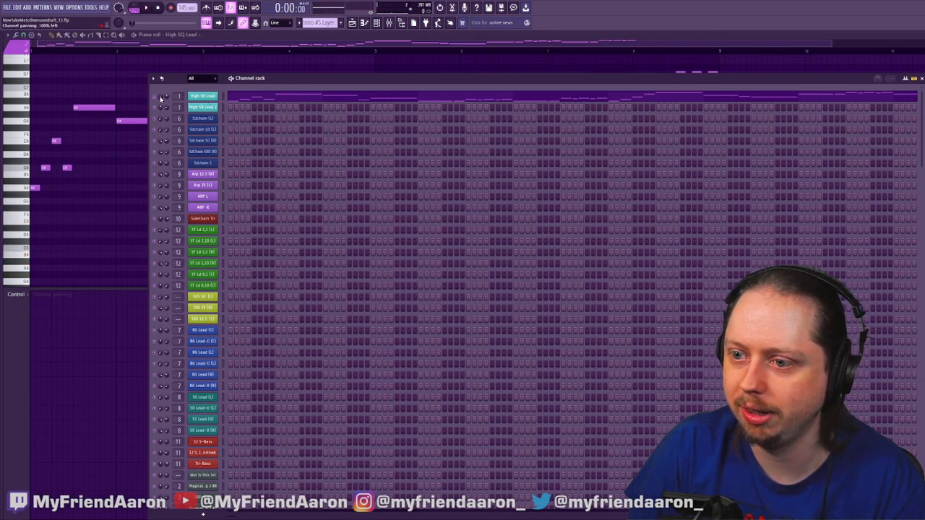
{"action": "key", "text": "space"}
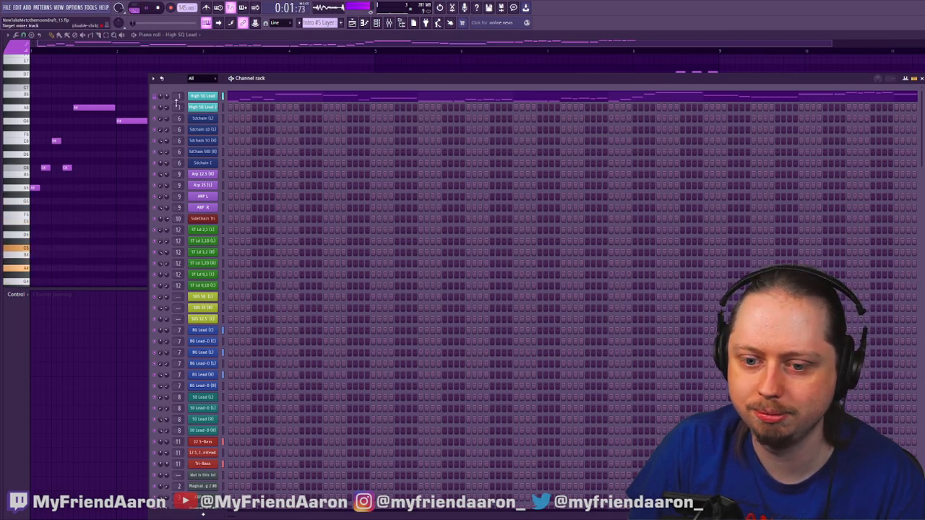
{"action": "key", "text": "F6"}
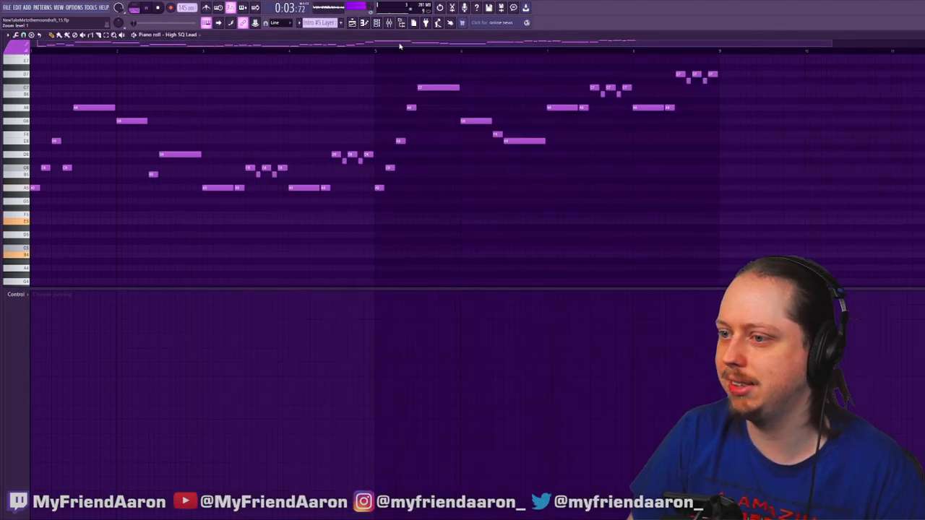
Listen to the arrangement through the riser into the intro section, checking the Intro #5 Layer notes during playback
{"action": "left_click", "coordinate": [353, 23]}
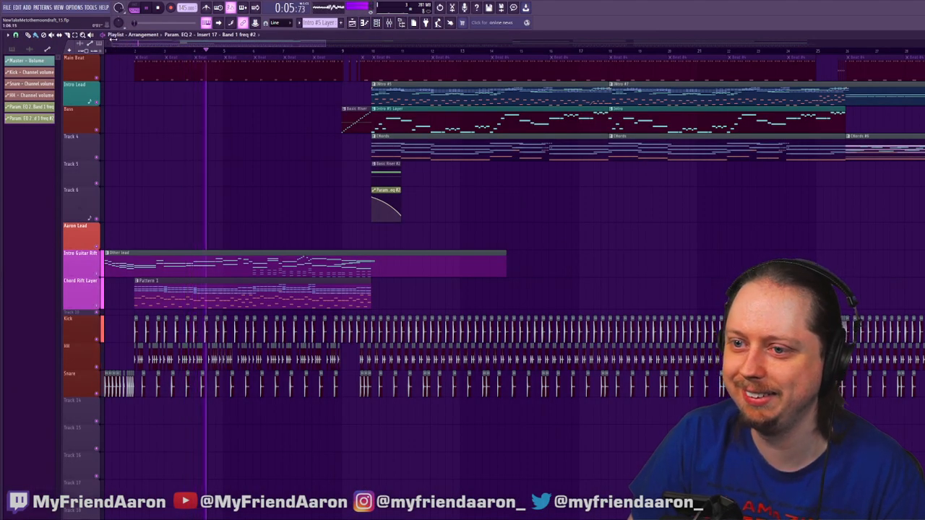
{"action": "left_click_drag", "start_coordinate": [154, 49], "coordinate": [241, 50]}
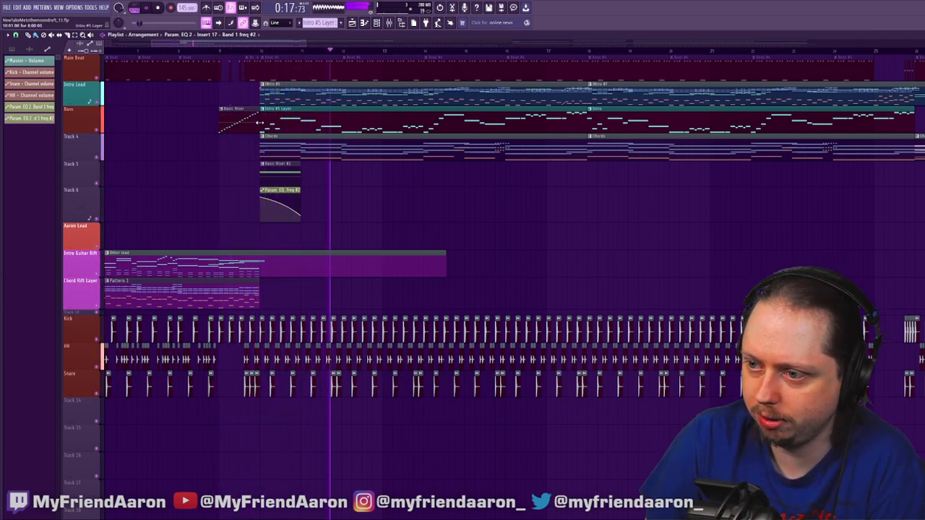
{"action": "double_click", "coordinate": [280, 124]}
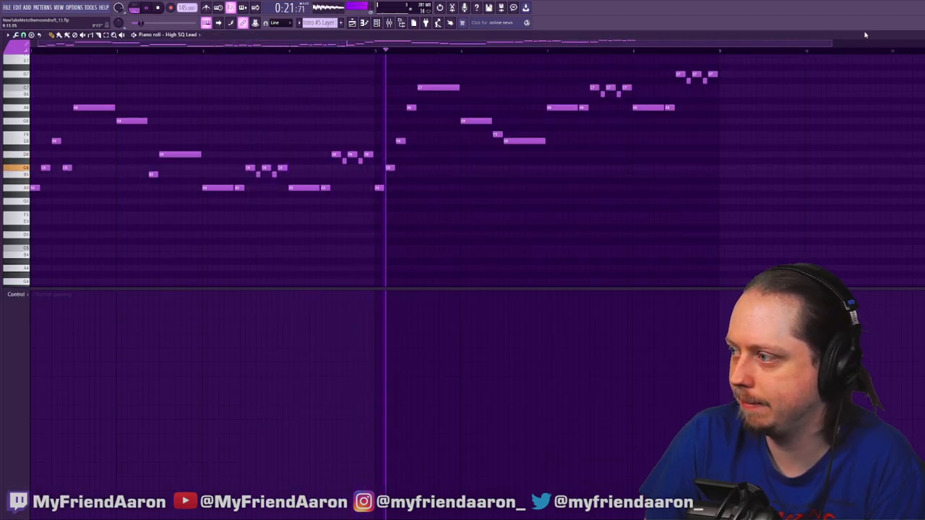
{"action": "left_click", "coordinate": [352, 23]}
Stop playback, select all notes of the Basic Riser pattern and show their velocities in the piano roll
{"action": "double_click", "coordinate": [239, 133]}
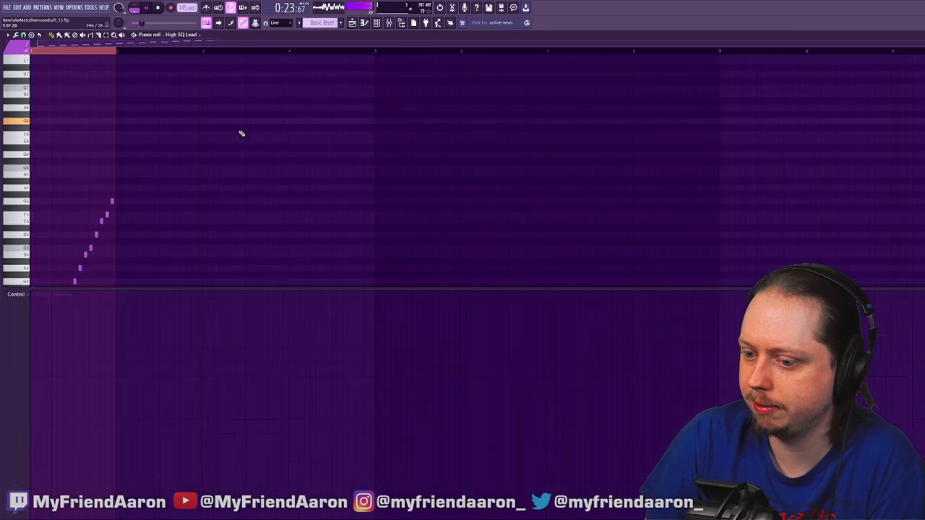
{"action": "key", "text": "space"}
{"action": "scroll", "coordinate": [193, 153], "scroll_direction": "down", "scroll_amount": 6}
{"action": "left_click_drag", "start_coordinate": [165, 67], "coordinate": [30, 284]}
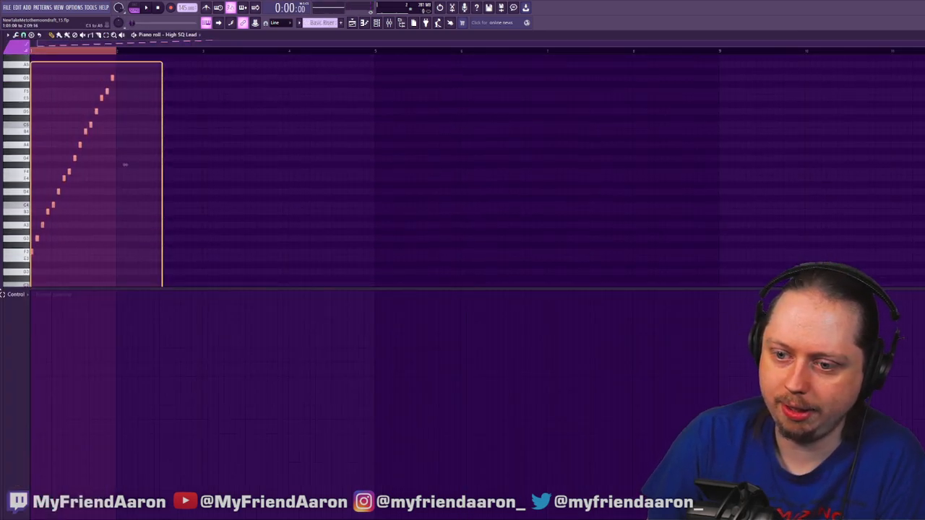
{"action": "scroll", "coordinate": [29, 310], "scroll_direction": "up", "scroll_amount": 3}
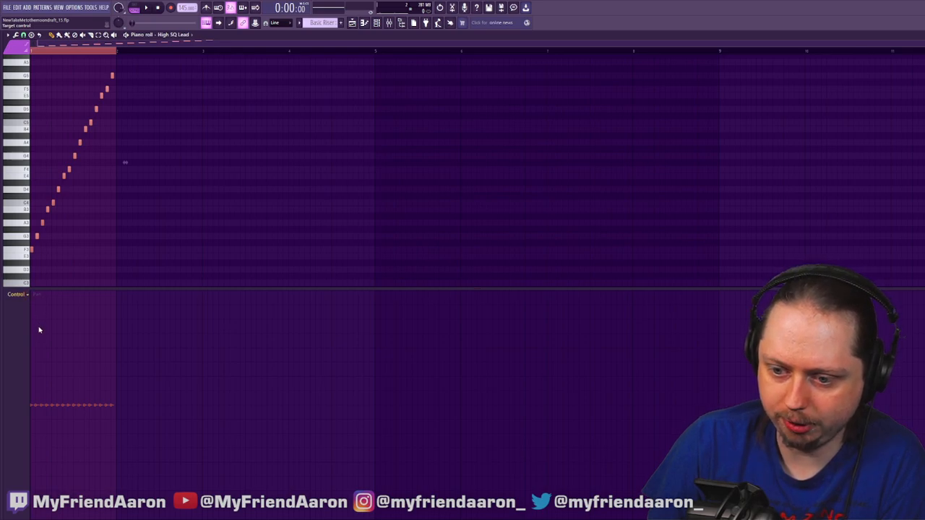
{"action": "left_click", "coordinate": [41, 319]}
Raise the velocity of all selected Basic Riser notes together and clear the selection
{"action": "scroll", "coordinate": [104, 232], "scroll_direction": "down", "scroll_amount": 3}
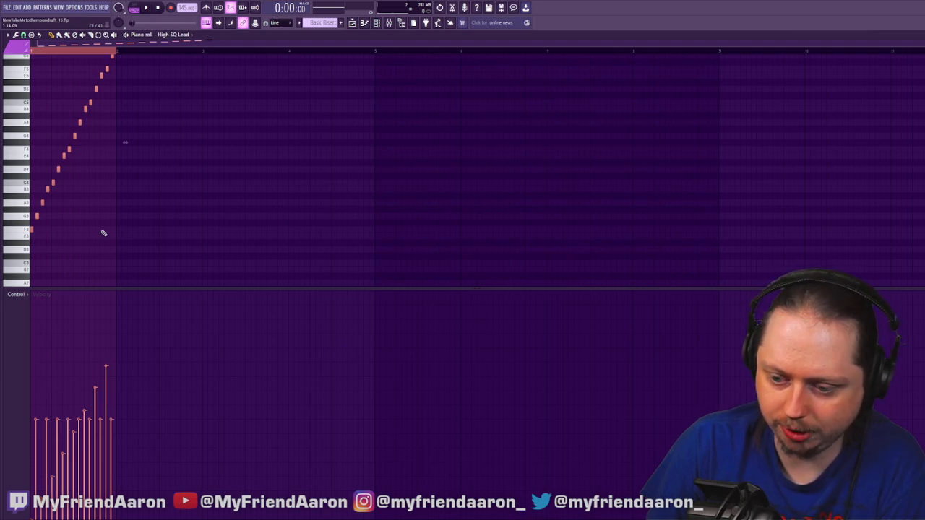
{"action": "scroll", "coordinate": [107, 123], "scroll_direction": "up", "scroll_amount": 4}
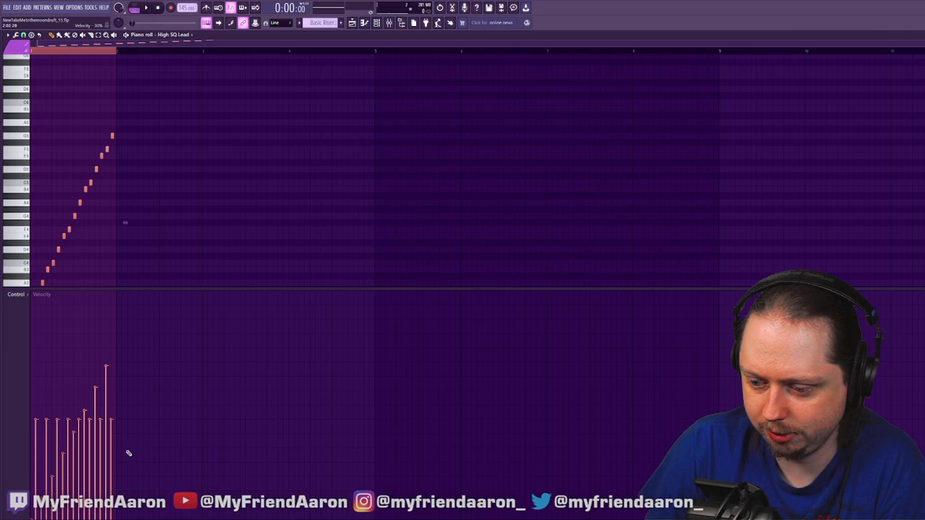
{"action": "scroll", "coordinate": [123, 454], "scroll_direction": "up", "scroll_amount": 3}
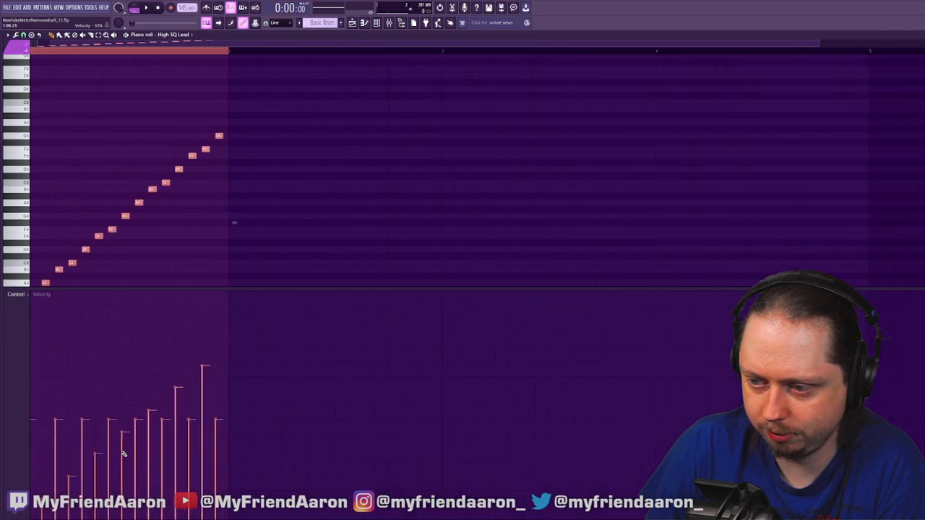
{"action": "scroll", "coordinate": [224, 226], "scroll_direction": "left", "scroll_amount": 1}
{"action": "scroll", "coordinate": [222, 230], "scroll_direction": "down", "scroll_amount": 4}
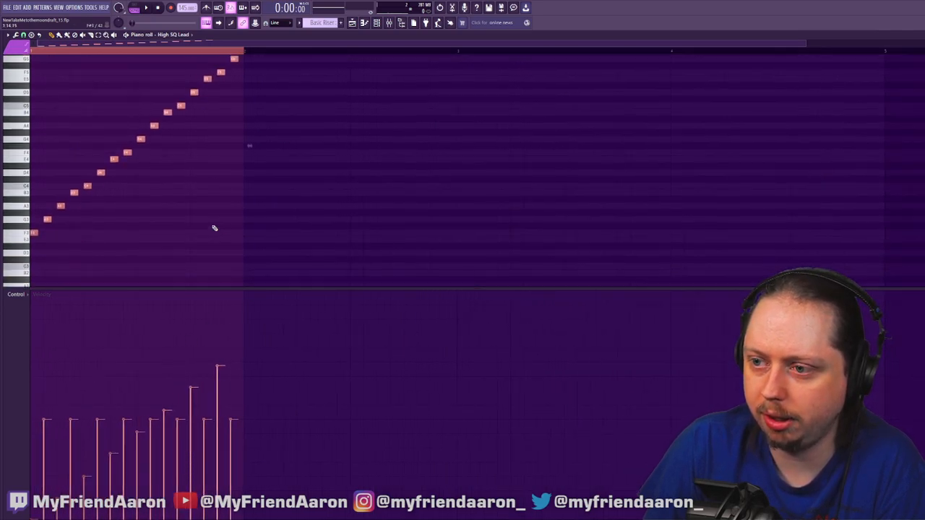
{"action": "scroll", "coordinate": [214, 228], "scroll_direction": "up", "scroll_amount": 1}
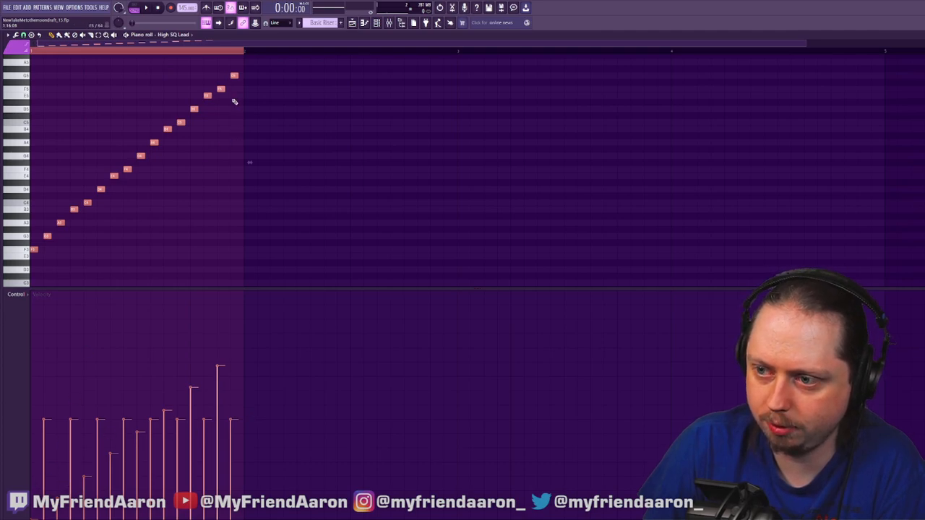
{"action": "scroll", "coordinate": [273, 128], "scroll_direction": "up", "scroll_amount": 9}
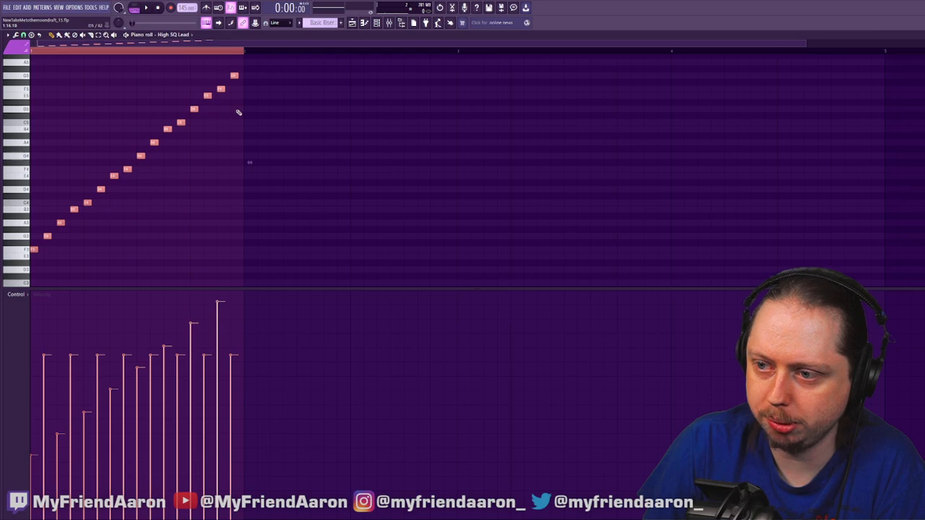
{"action": "left_click", "coordinate": [216, 70], "text": "ctrl"}
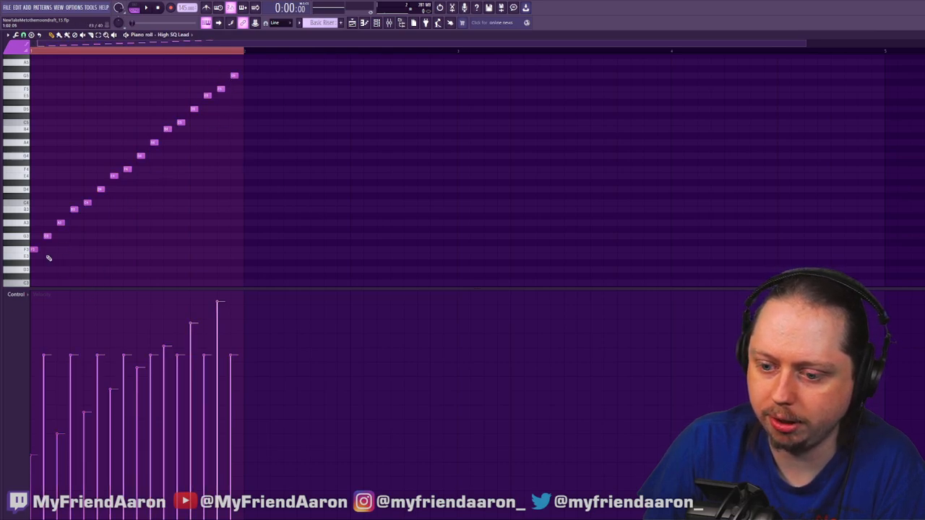
Select every second Basic Riser note, starting with the second, and lower their velocities to one equal level
{"action": "left_click", "coordinate": [47, 239]}
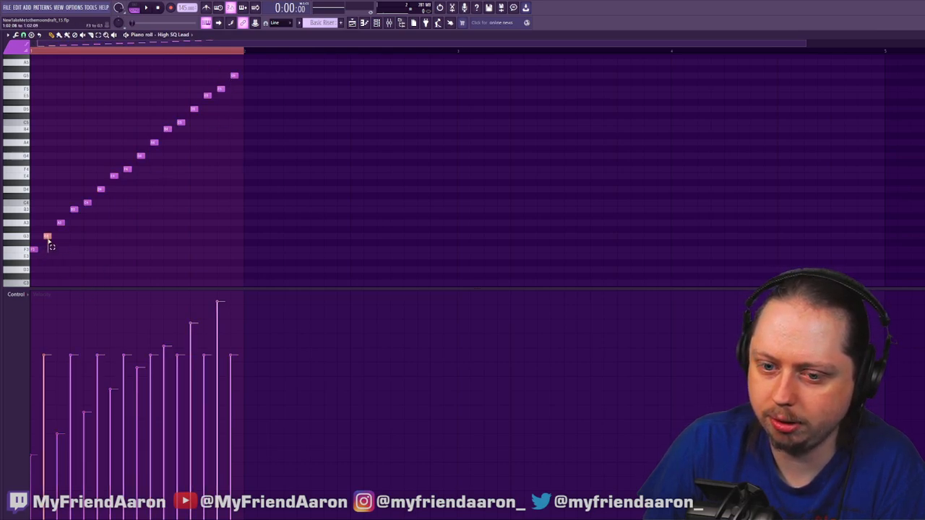
{"action": "left_click", "coordinate": [74, 209], "text": "ctrl"}
{"action": "left_click", "coordinate": [102, 191], "text": "ctrl"}
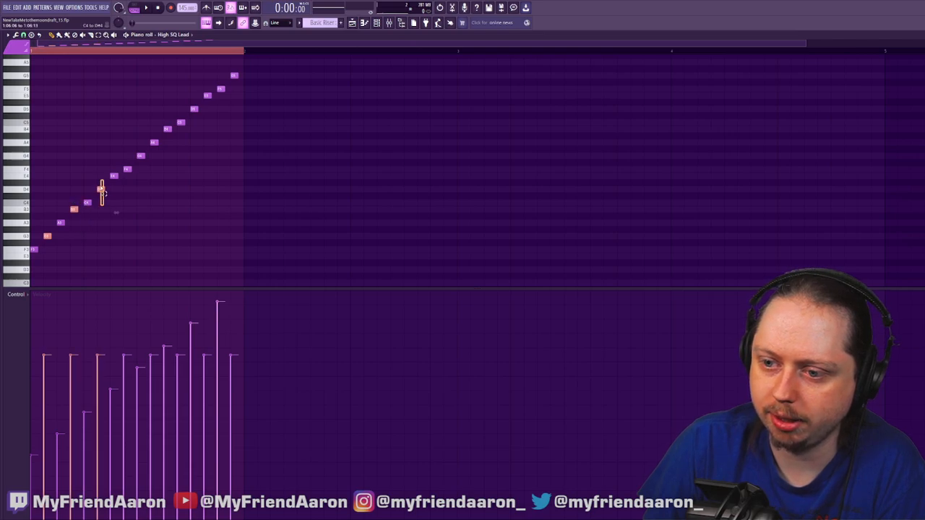
{"action": "left_click", "coordinate": [128, 171], "text": "ctrl"}
{"action": "left_click", "coordinate": [154, 144], "text": "ctrl"}
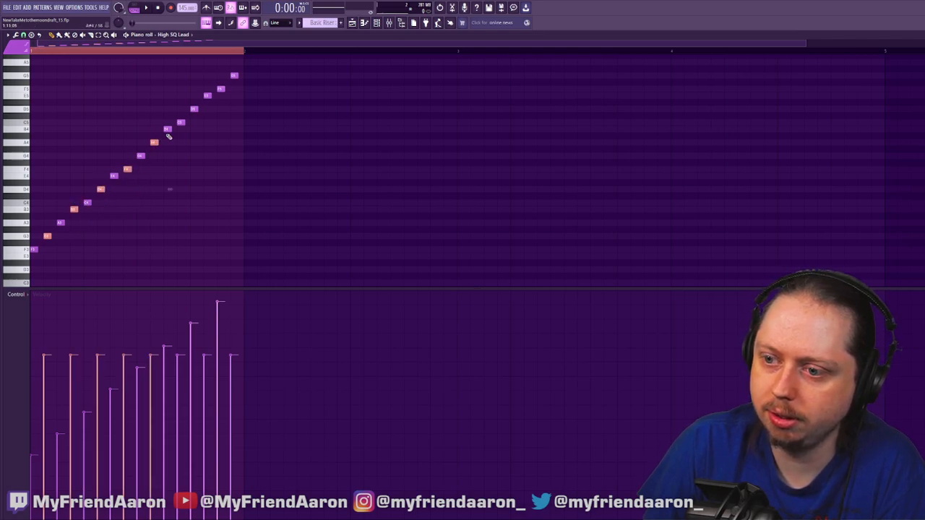
{"action": "left_click", "coordinate": [180, 123], "text": "ctrl"}
{"action": "left_click", "coordinate": [207, 97], "text": "ctrl"}
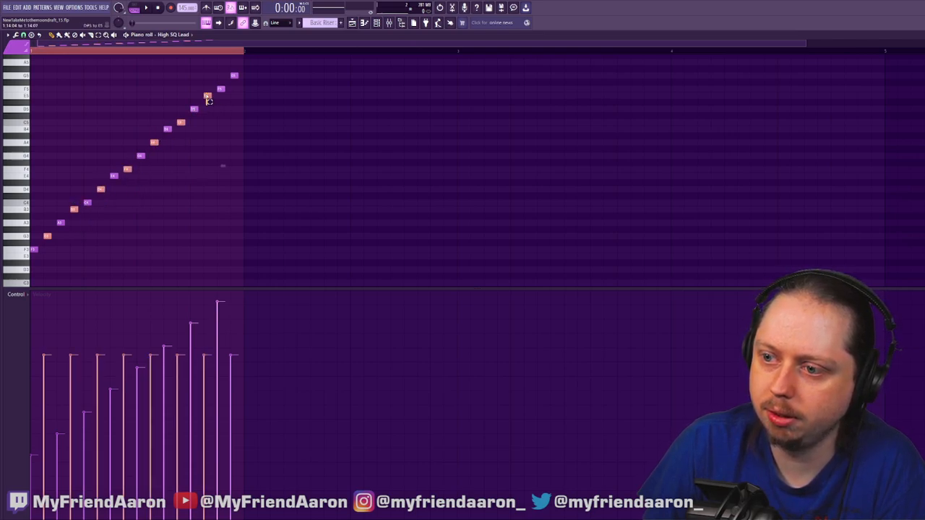
{"action": "left_click", "coordinate": [234, 76], "text": "ctrl"}
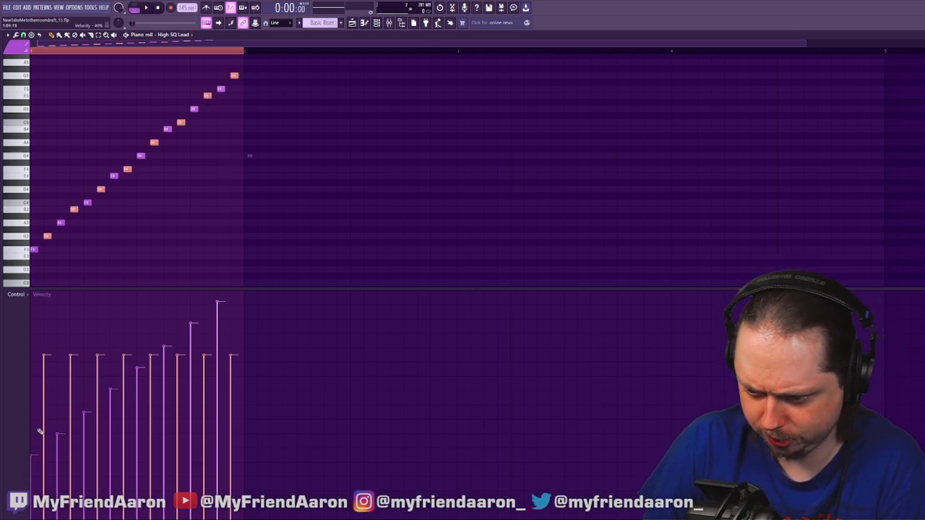
{"action": "left_click_drag", "start_coordinate": [44, 424], "coordinate": [233, 413]}
Select every second Basic Riser note, starting with the first, and lower their velocities together while keeping the rising slope
{"action": "left_click", "coordinate": [221, 91]}
{"action": "left_click", "coordinate": [194, 110], "text": "ctrl"}
{"action": "left_click", "coordinate": [167, 129], "text": "ctrl"}
{"action": "left_click", "coordinate": [141, 156], "text": "ctrl"}
{"action": "left_click", "coordinate": [113, 175], "text": "ctrl"}
{"action": "left_click", "coordinate": [87, 203], "text": "ctrl"}
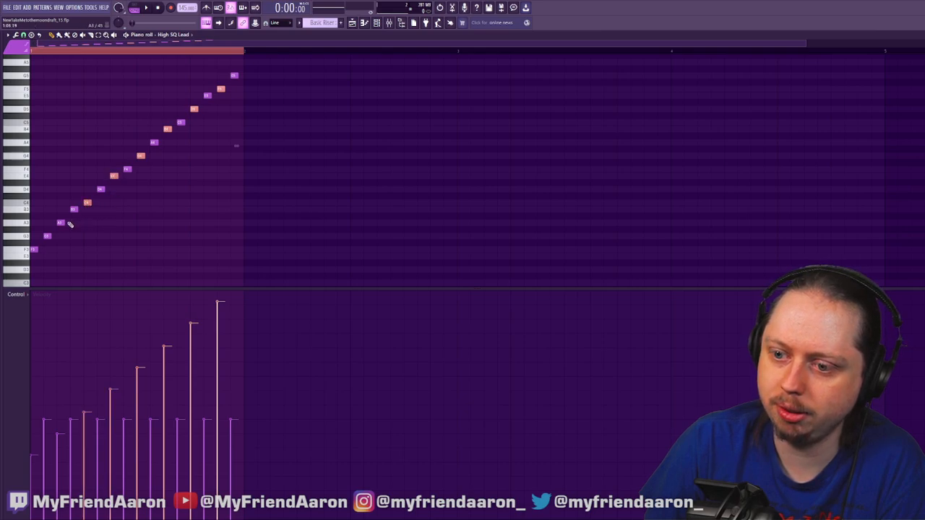
{"action": "left_click", "coordinate": [61, 224], "text": "ctrl"}
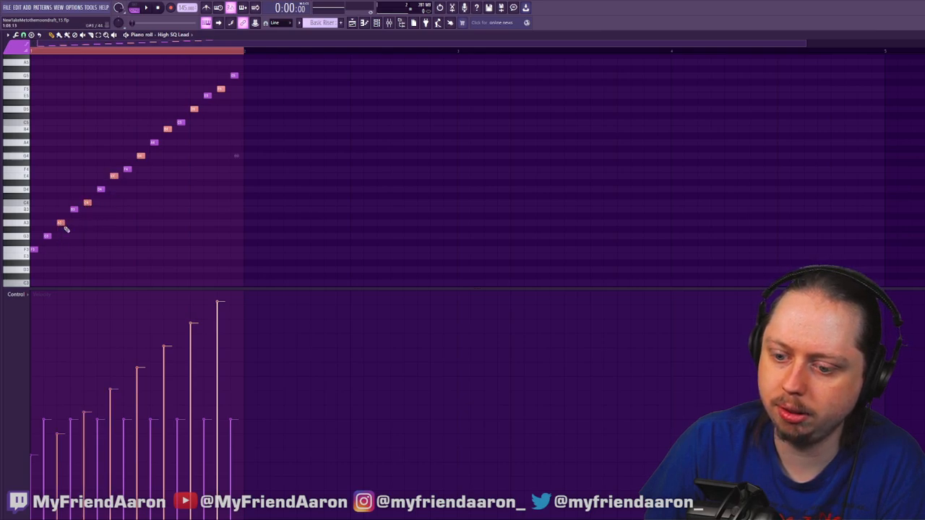
{"action": "left_click", "coordinate": [34, 249], "text": "ctrl"}
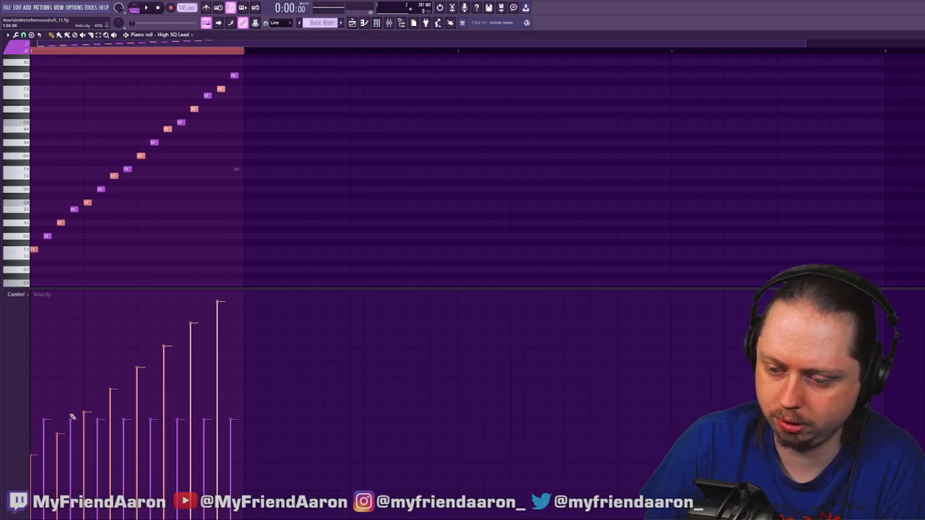
{"action": "scroll", "coordinate": [337, 173], "scroll_direction": "down", "scroll_amount": 3}
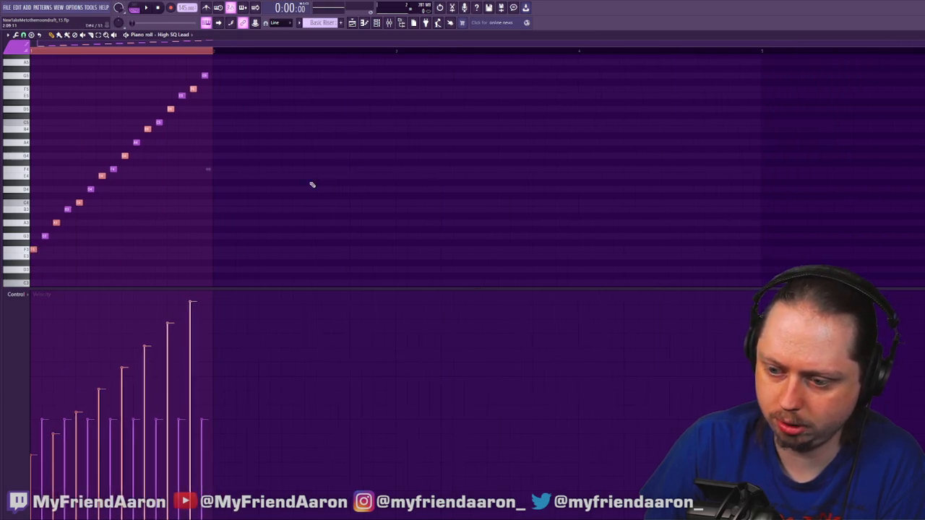
{"action": "scroll", "coordinate": [260, 246], "scroll_direction": "down", "scroll_amount": 1}
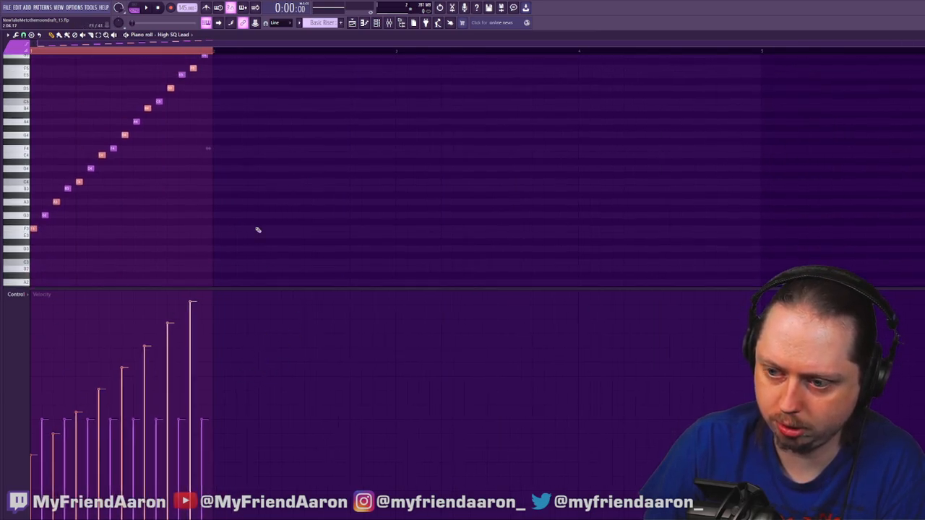
{"action": "scroll", "coordinate": [254, 175], "scroll_direction": "down", "scroll_amount": 5}
{"action": "scroll", "coordinate": [253, 177], "scroll_direction": "down", "scroll_amount": 4}
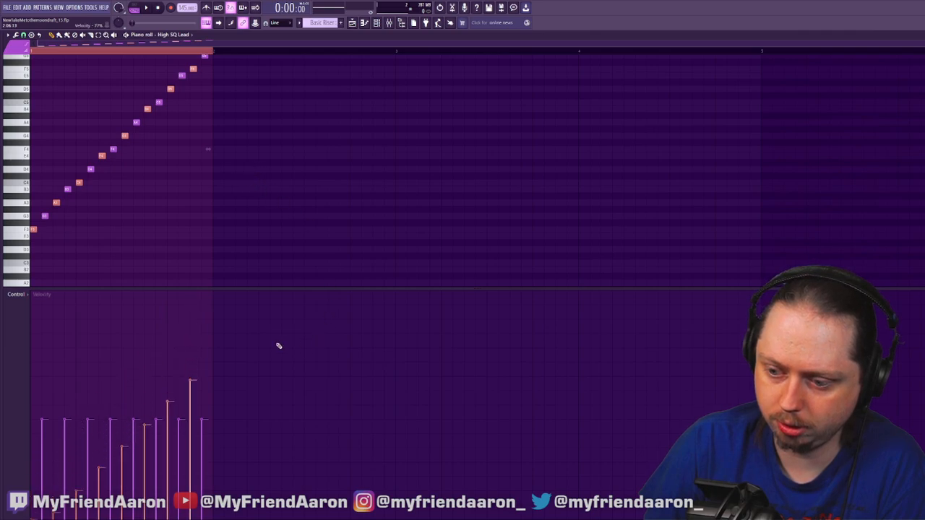
{"action": "scroll", "coordinate": [283, 346], "scroll_direction": "down", "scroll_amount": 4}
{"action": "scroll", "coordinate": [209, 413], "scroll_direction": "down", "scroll_amount": 2}
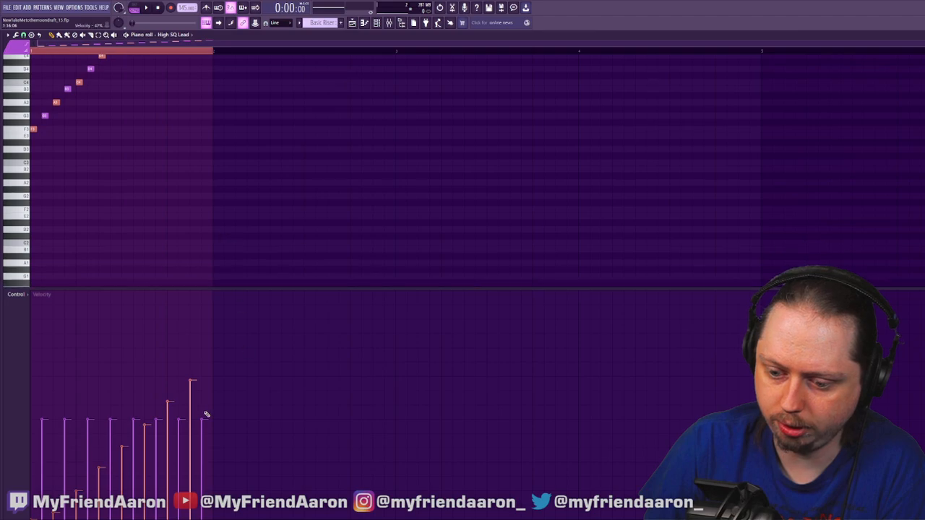
{"action": "scroll", "coordinate": [198, 402], "scroll_direction": "up", "scroll_amount": 3}
{"action": "scroll", "coordinate": [311, 310], "scroll_direction": "up", "scroll_amount": 3}
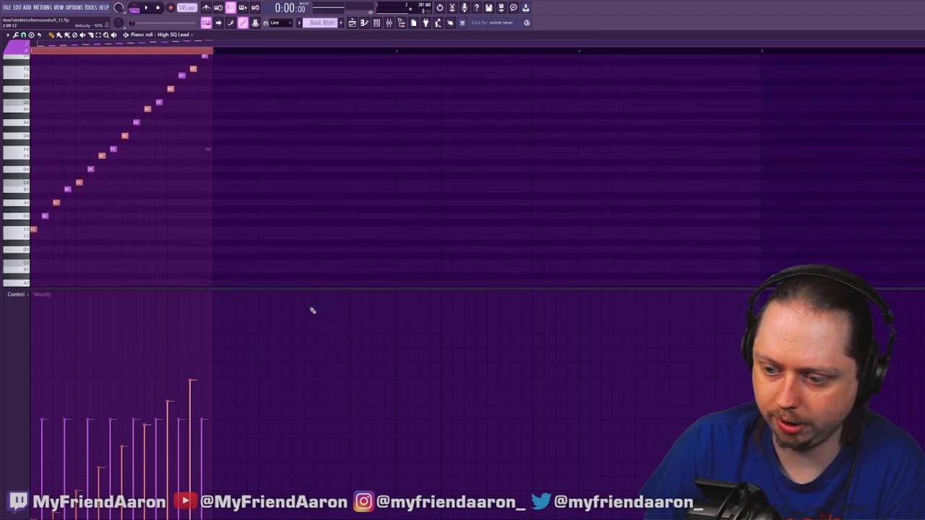
Play the arrangement around the riser and compare the note velocities of Intro #5 Layer with those of Basic Riser
{"action": "key", "text": "space"}
{"action": "left_click", "coordinate": [352, 23]}
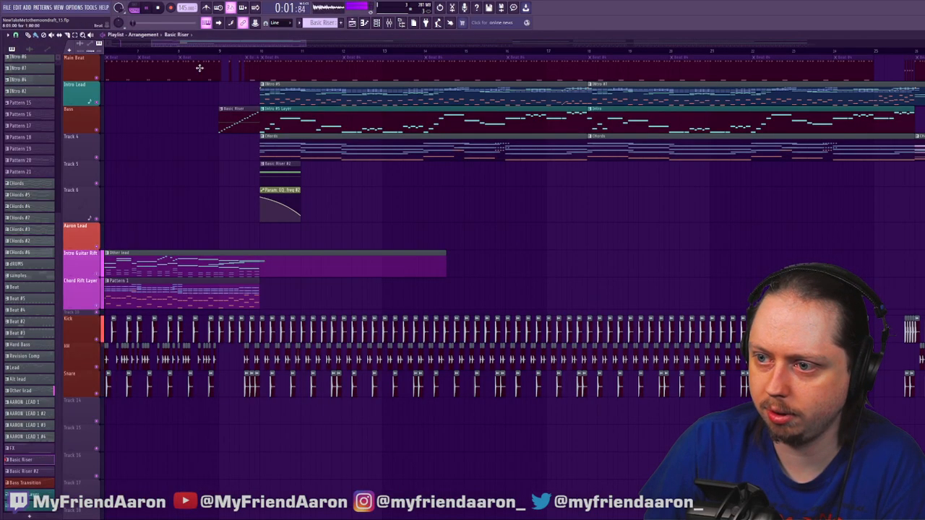
{"action": "double_click", "coordinate": [288, 110]}
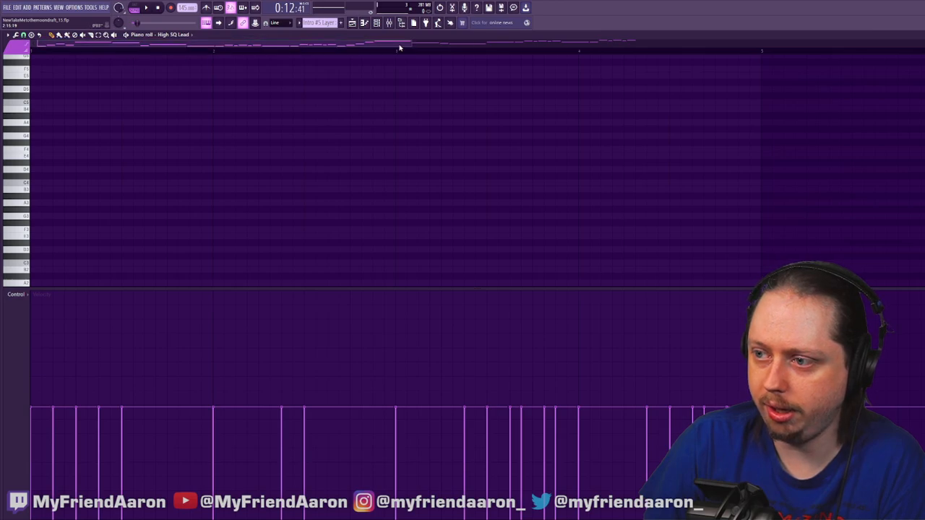
{"action": "left_click", "coordinate": [353, 23]}
{"action": "double_click", "coordinate": [241, 121]}
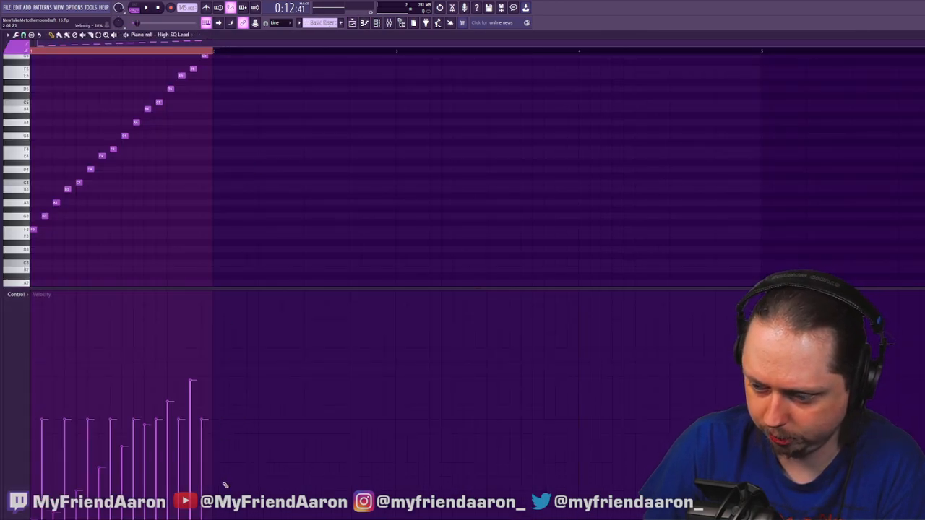
{"action": "left_click", "coordinate": [353, 24]}
Select all notes of the Intro #5 Layer pattern and lower their velocities slightly to one equal level
{"action": "double_click", "coordinate": [343, 124]}
{"action": "left_click_drag", "start_coordinate": [329, 45], "coordinate": [192, 44]}
{"action": "left_click_drag", "start_coordinate": [418, 45], "coordinate": [31, 283]}
{"action": "scroll", "coordinate": [539, 182], "scroll_direction": "up", "scroll_amount": 6}
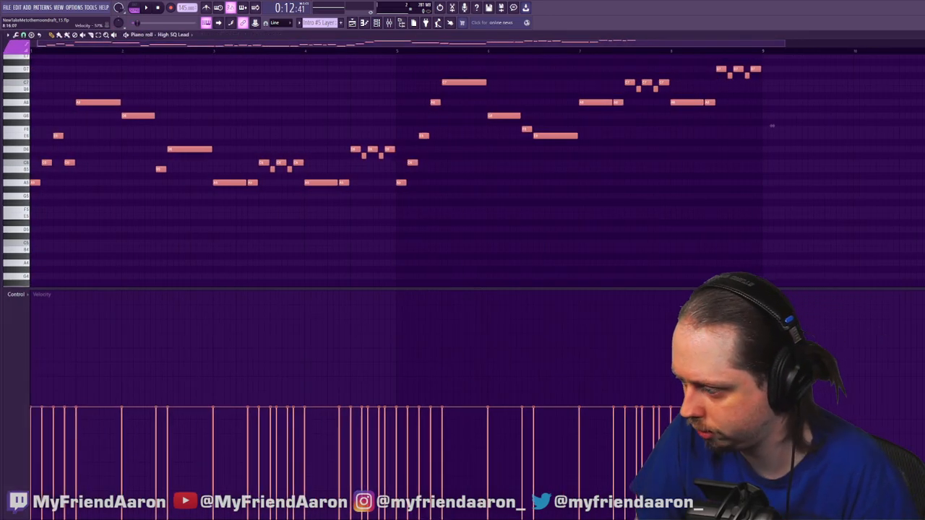
{"action": "scroll", "coordinate": [756, 202], "scroll_direction": "down", "scroll_amount": 1}
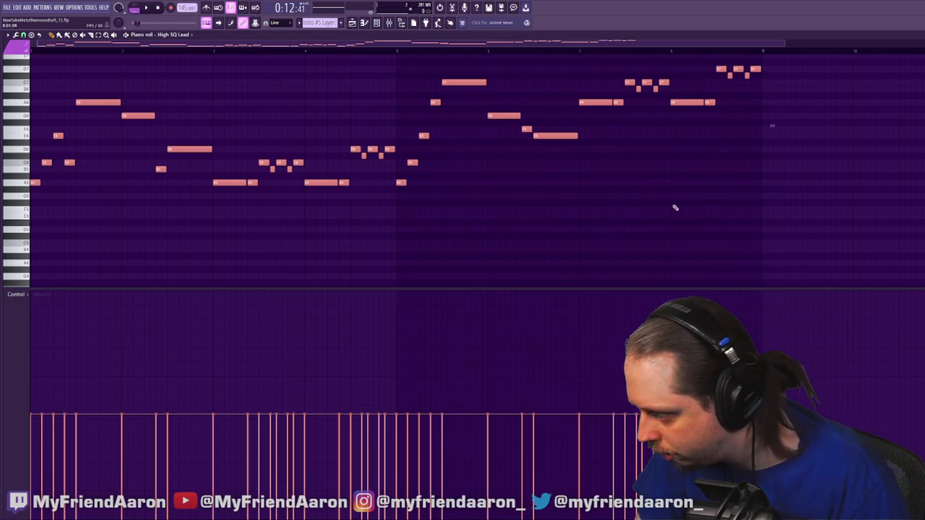
{"action": "left_click_drag", "start_coordinate": [636, 423], "coordinate": [62, 430]}
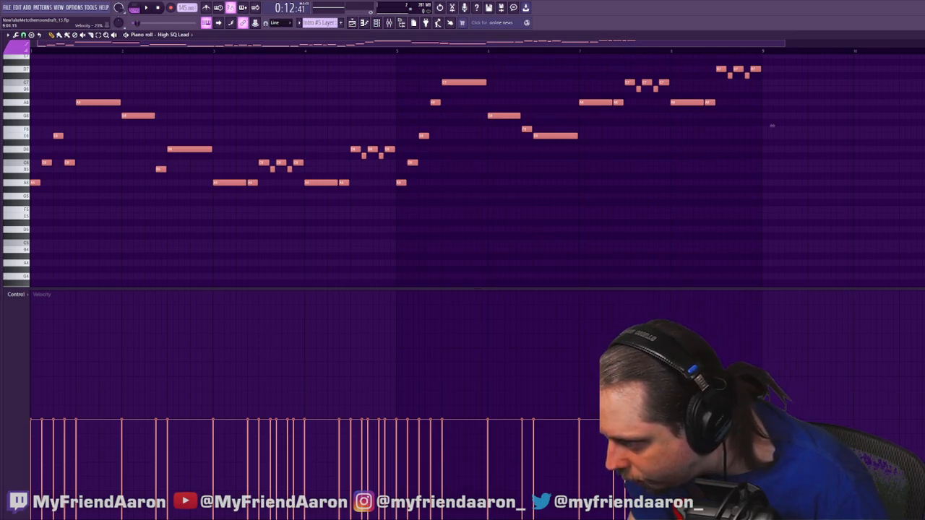
Select all notes of the Intro pattern on the Bass track and lower their velocities to the Intro #5 Layer's level
{"action": "left_click", "coordinate": [349, 23]}
{"action": "double_click", "coordinate": [660, 113]}
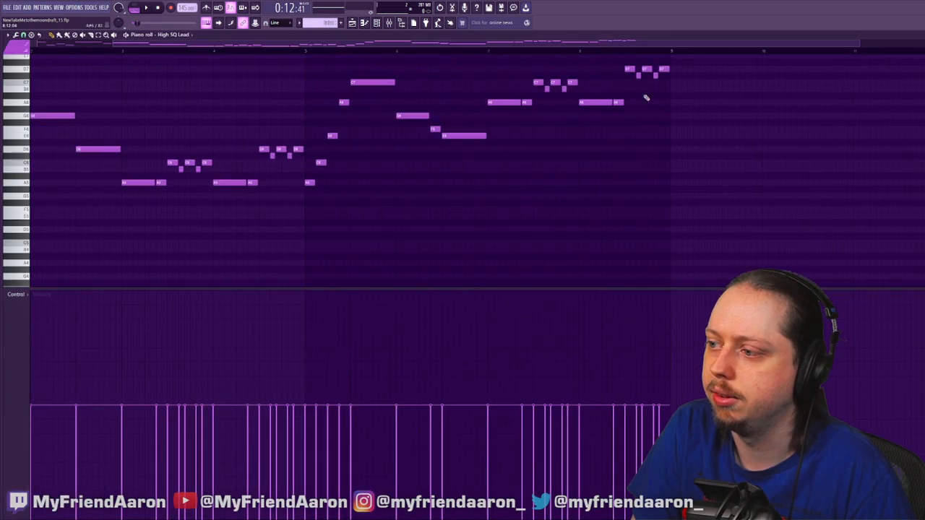
{"action": "key", "text": "ctrl+a"}
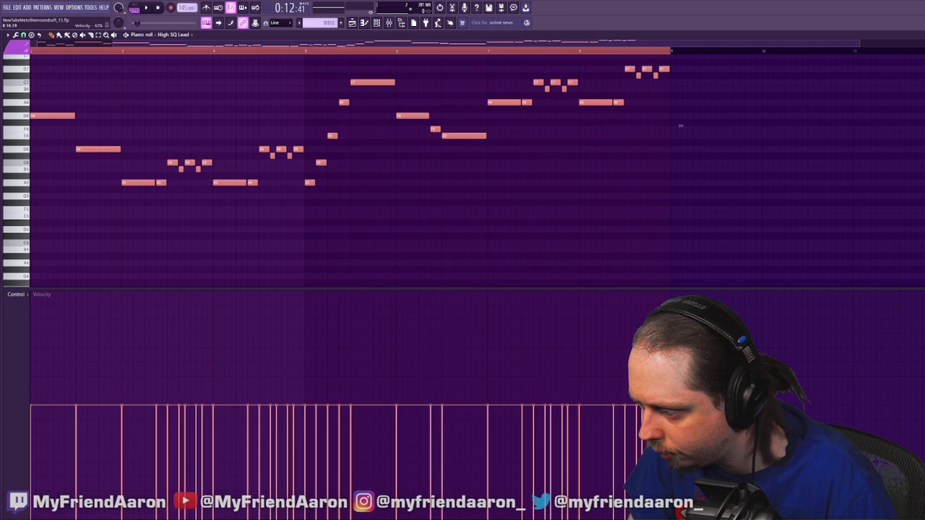
{"action": "left_click_drag", "start_coordinate": [670, 419], "coordinate": [1, 423]}
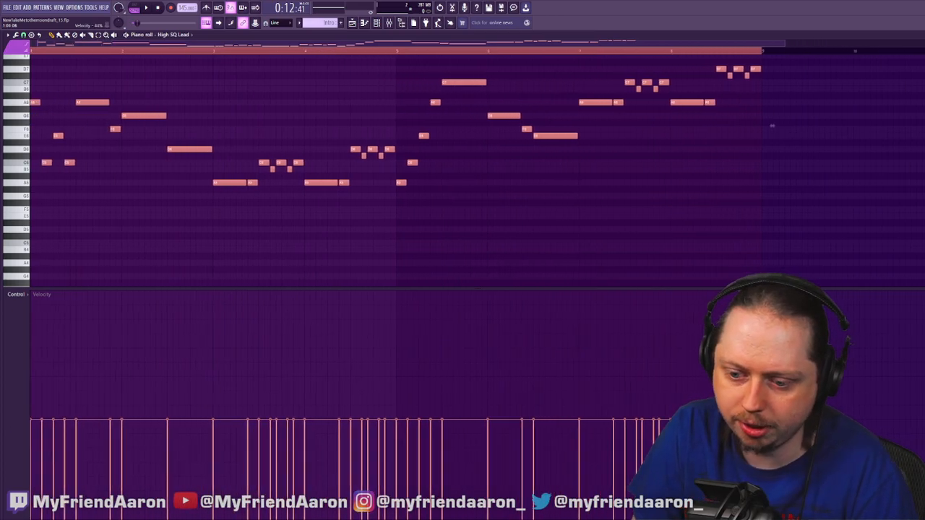
Listen to the arrangement from the intro section into the Chords #6 section, following the playhead
{"action": "left_click", "coordinate": [353, 24]}
{"action": "key", "text": "space"}
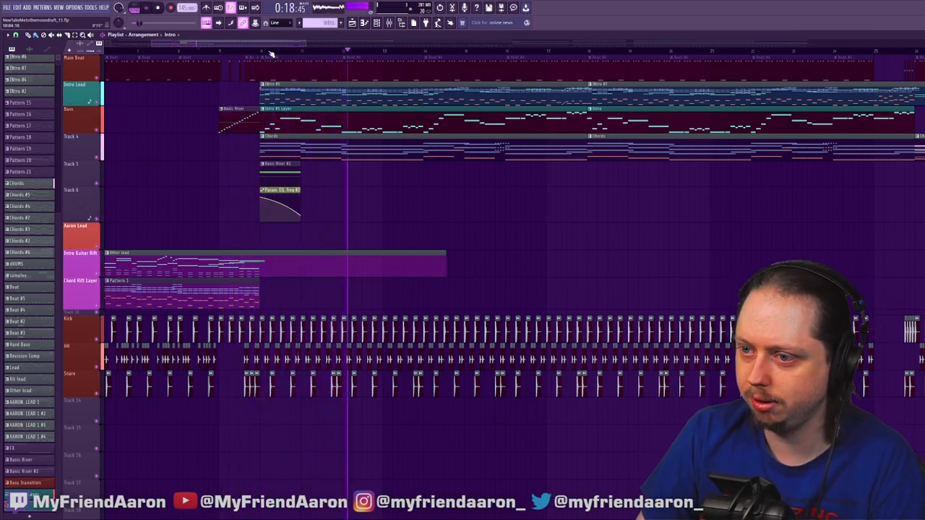
{"action": "left_click_drag", "start_coordinate": [258, 45], "coordinate": [295, 45]}
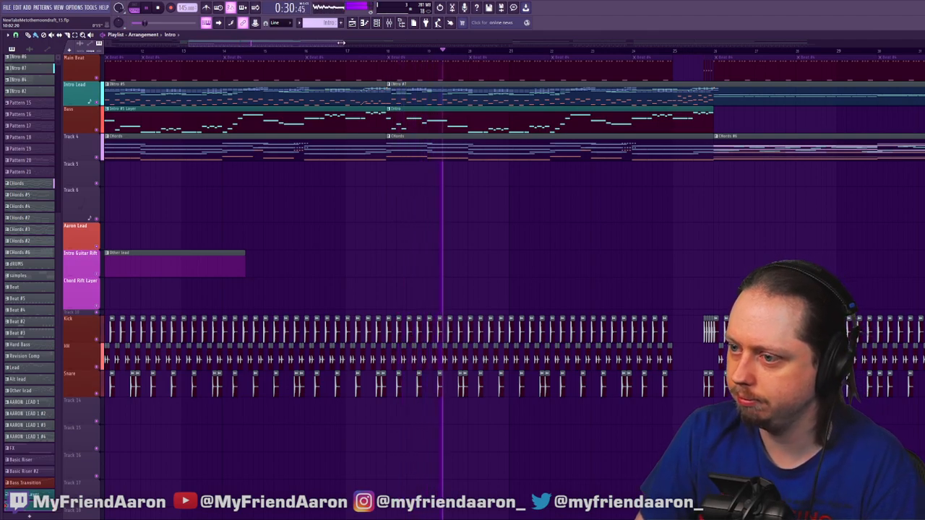
{"action": "left_click_drag", "start_coordinate": [338, 44], "coordinate": [366, 46]}
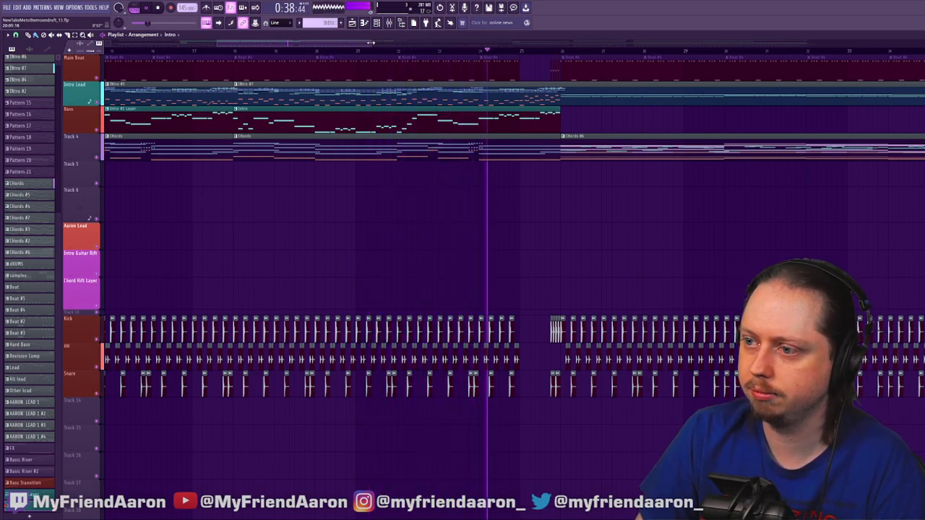
{"action": "left_click_drag", "start_coordinate": [372, 45], "coordinate": [396, 54]}
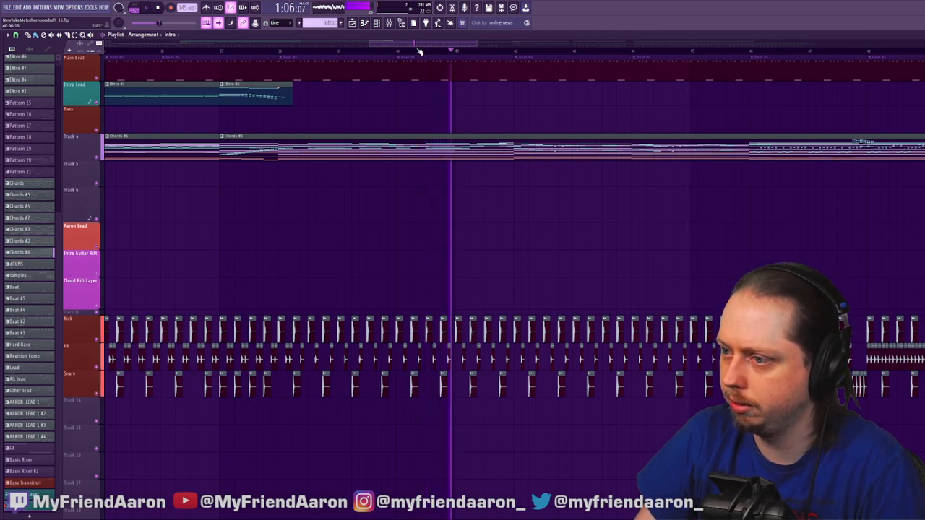
{"action": "left_click", "coordinate": [282, 56]}
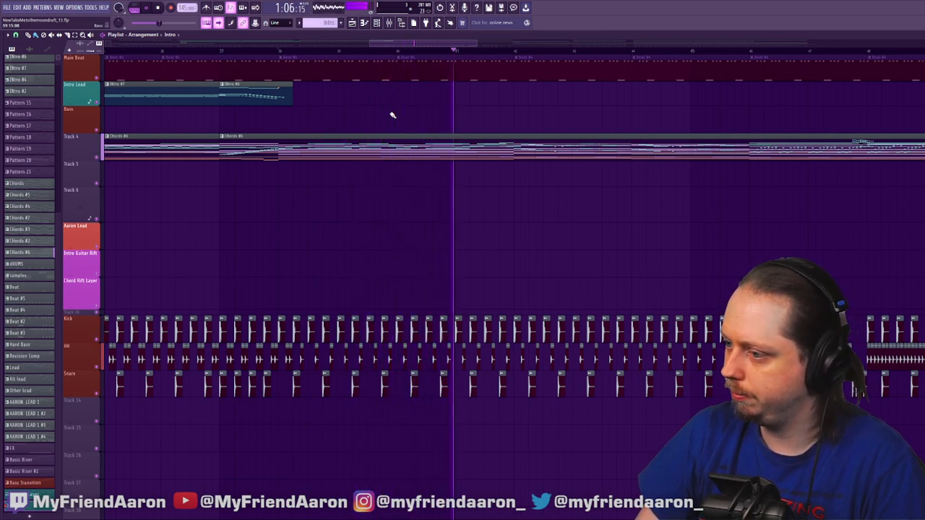
Listen from the Chords #6 section through the Hard Bass and Chords #4 sections, checking the Chords #6 notes during playback
{"action": "double_click", "coordinate": [490, 148]}
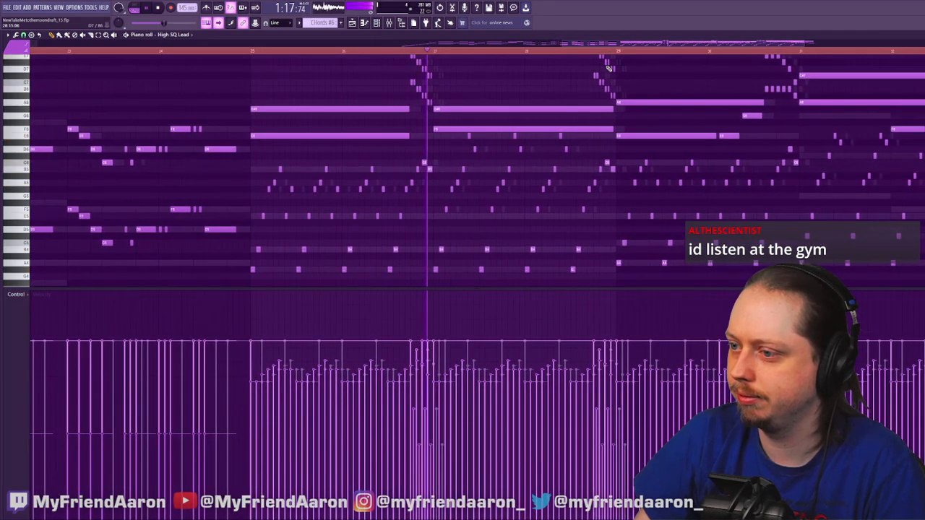
{"action": "left_click", "coordinate": [353, 22]}
{"action": "left_click_drag", "start_coordinate": [485, 47], "coordinate": [543, 45]}
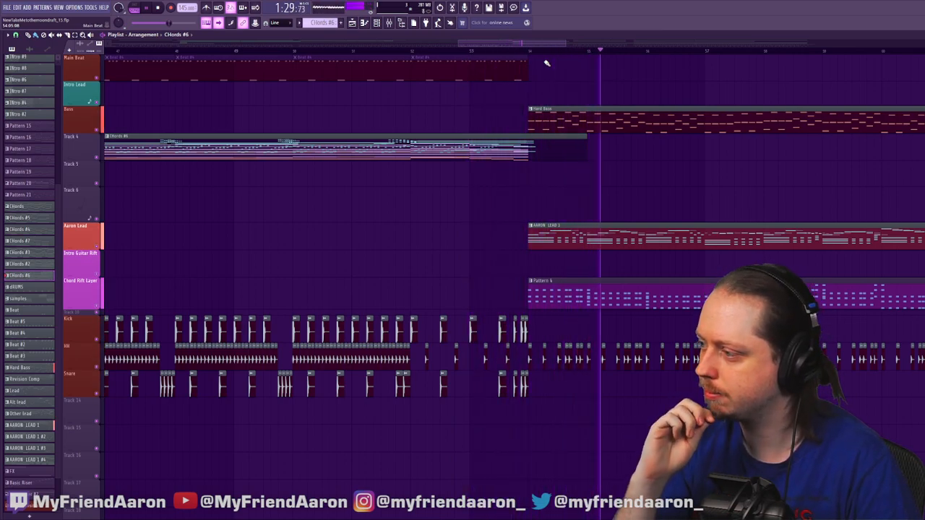
{"action": "left_click_drag", "start_coordinate": [556, 45], "coordinate": [648, 49]}
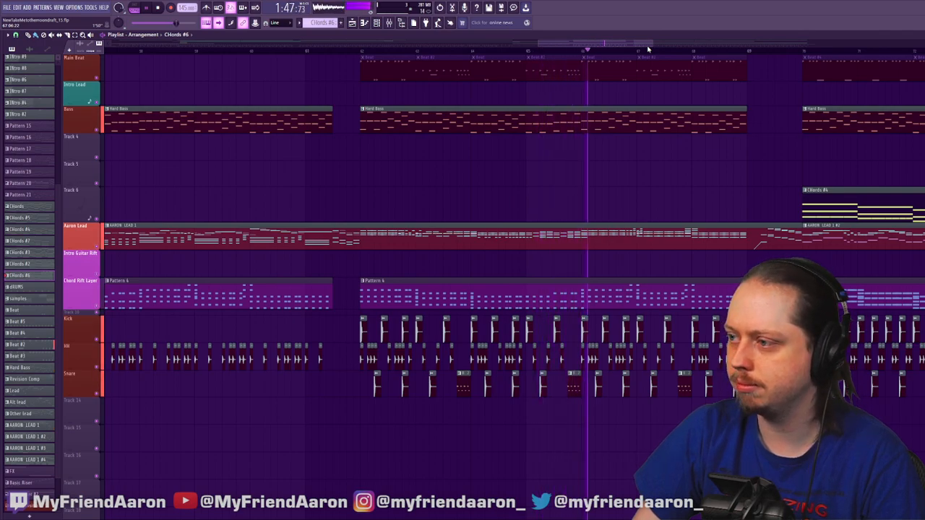
{"action": "left_click_drag", "start_coordinate": [641, 47], "coordinate": [678, 69]}
{"action": "scroll", "coordinate": [678, 69], "scroll_direction": "right", "scroll_amount": 5}
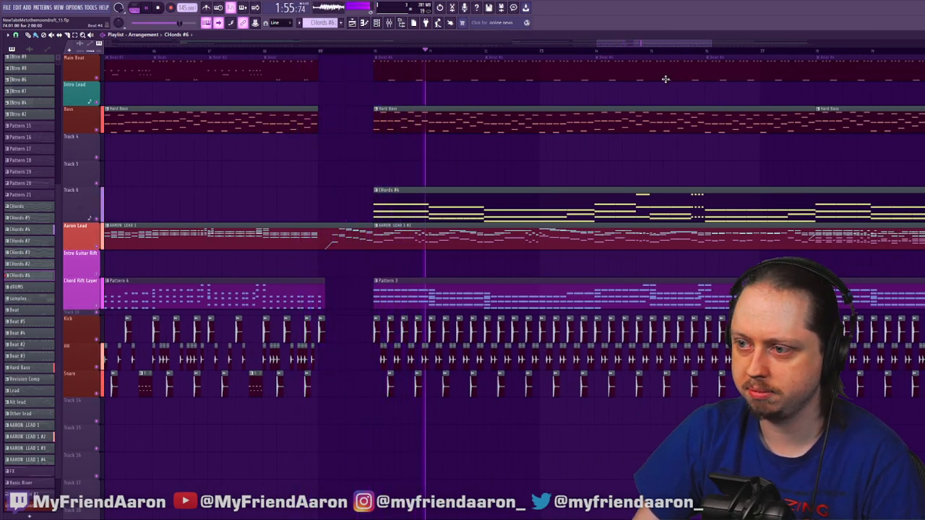
{"action": "left_click_drag", "start_coordinate": [659, 45], "coordinate": [705, 47]}
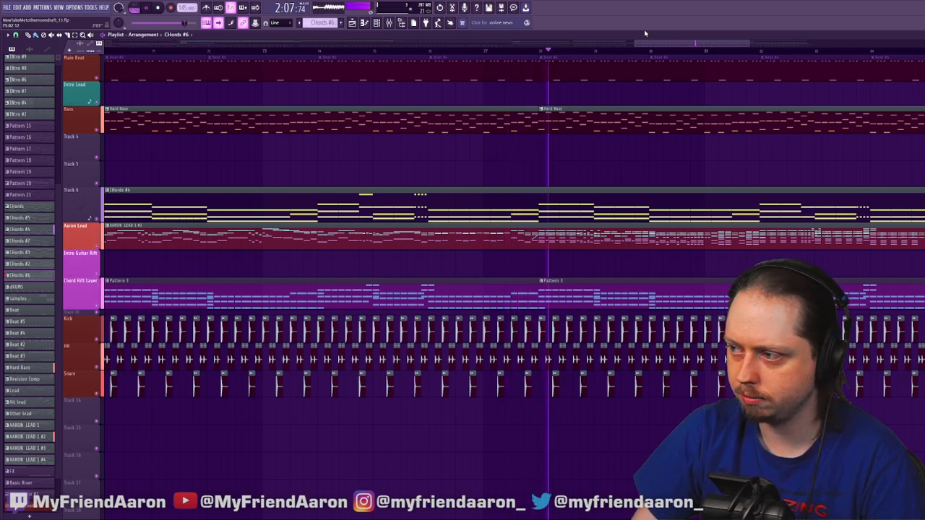
{"action": "left_click_drag", "start_coordinate": [687, 46], "coordinate": [799, 47]}
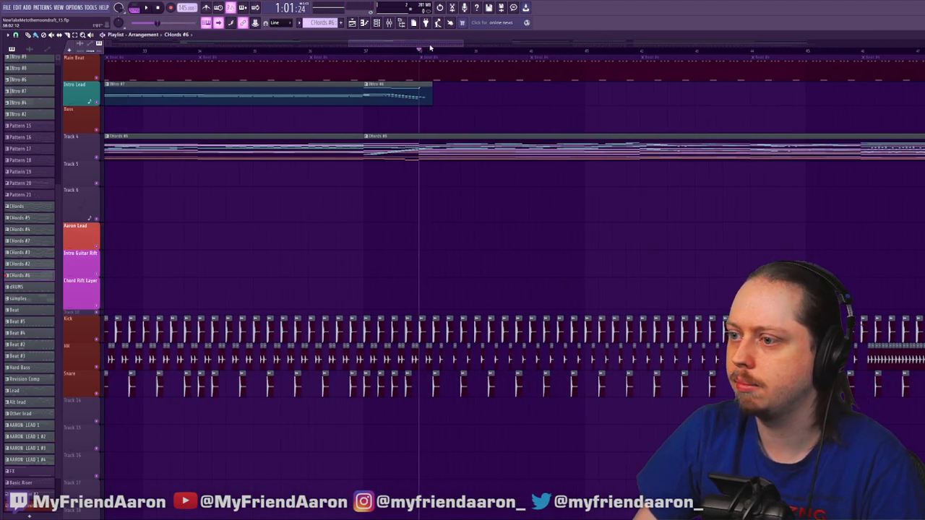
Review the song's ending by marking the range from the start of Chords #7 to its end, then clear the range
{"action": "left_click_drag", "start_coordinate": [430, 48], "coordinate": [824, 132]}
{"action": "left_click_drag", "start_coordinate": [786, 47], "coordinate": [631, 50]}
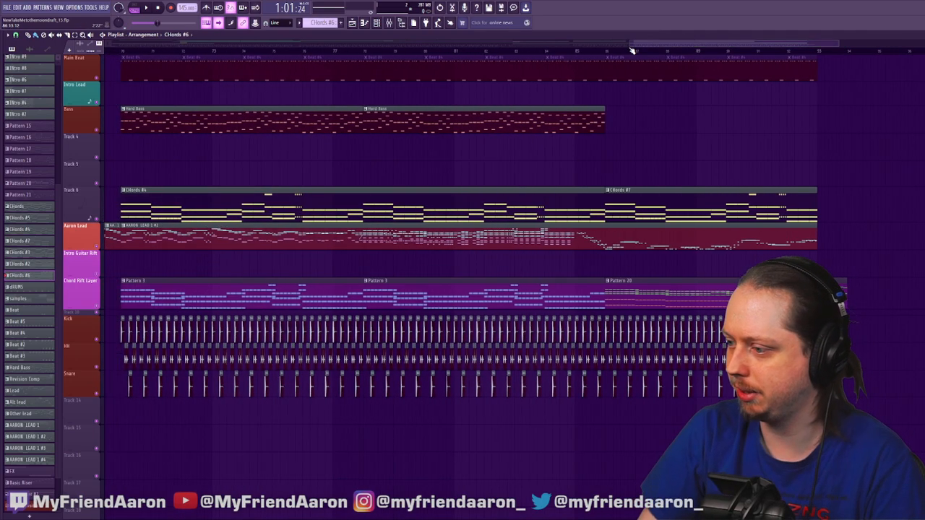
{"action": "left_click_drag", "start_coordinate": [608, 57], "coordinate": [791, 74]}
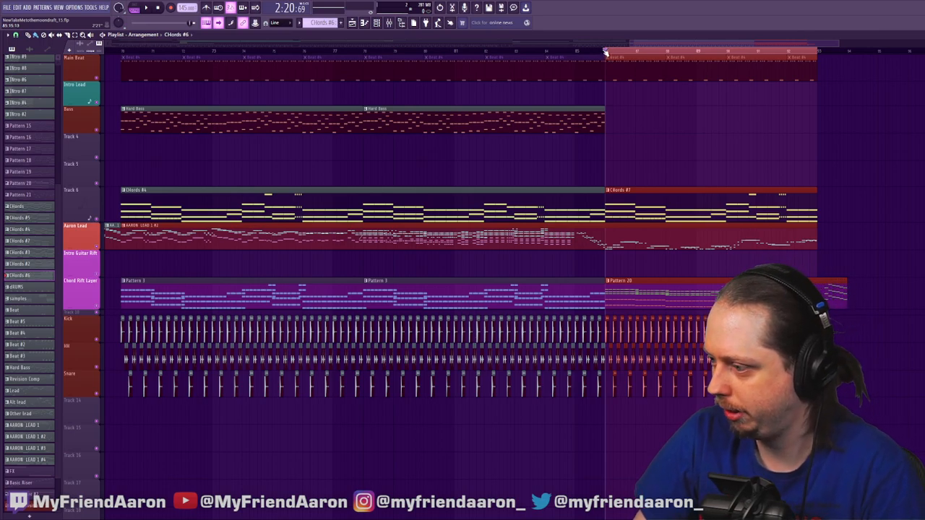
{"action": "left_click", "coordinate": [817, 53]}
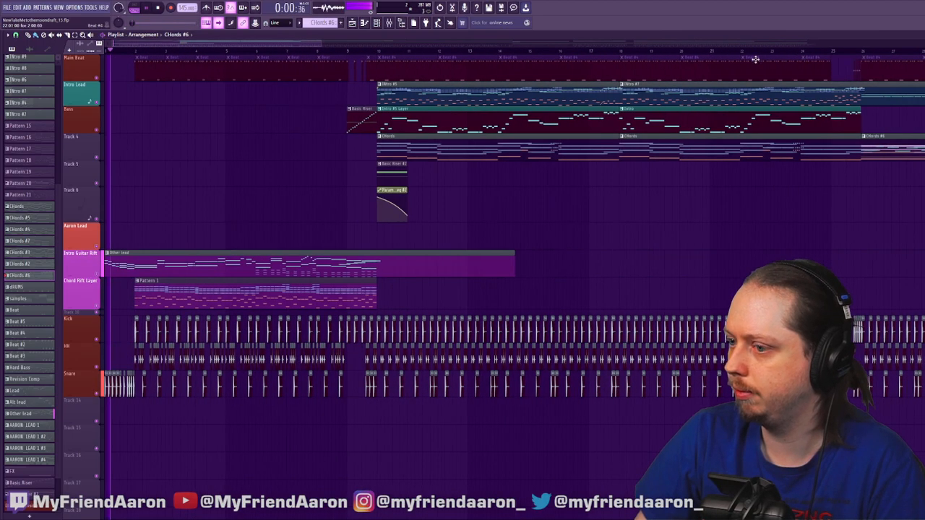
{"action": "key", "text": "space"}
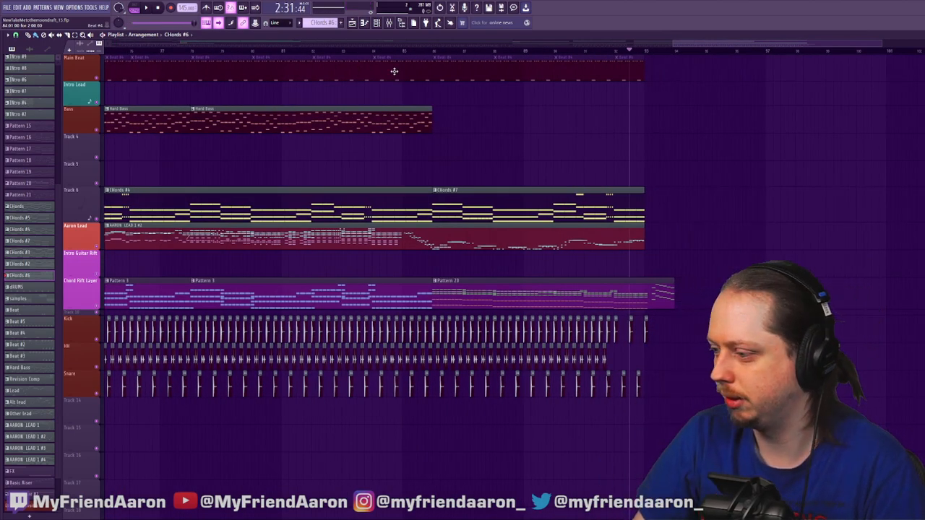
Play the gap between the two Hard Bass clips leading into Chords #4 to review the AARON LEAD 1 #2 transition
{"action": "left_click_drag", "start_coordinate": [883, 44], "coordinate": [725, 64]}
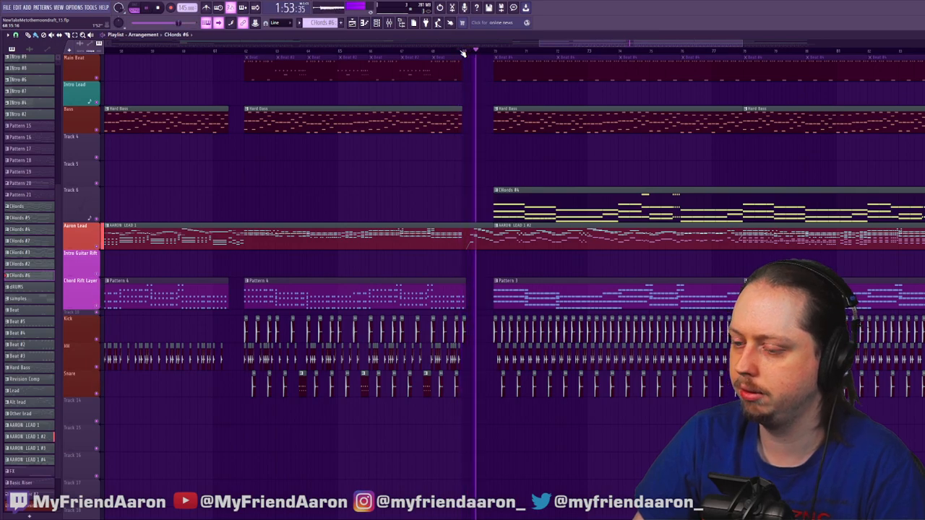
{"action": "key", "text": "space"}
{"action": "left_click_drag", "start_coordinate": [605, 46], "coordinate": [624, 69]}
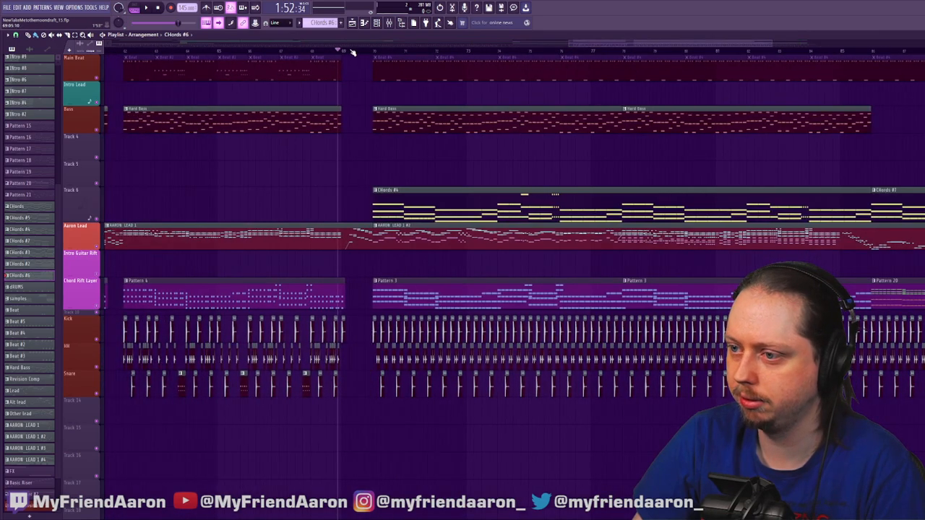
{"action": "key", "text": "space"}
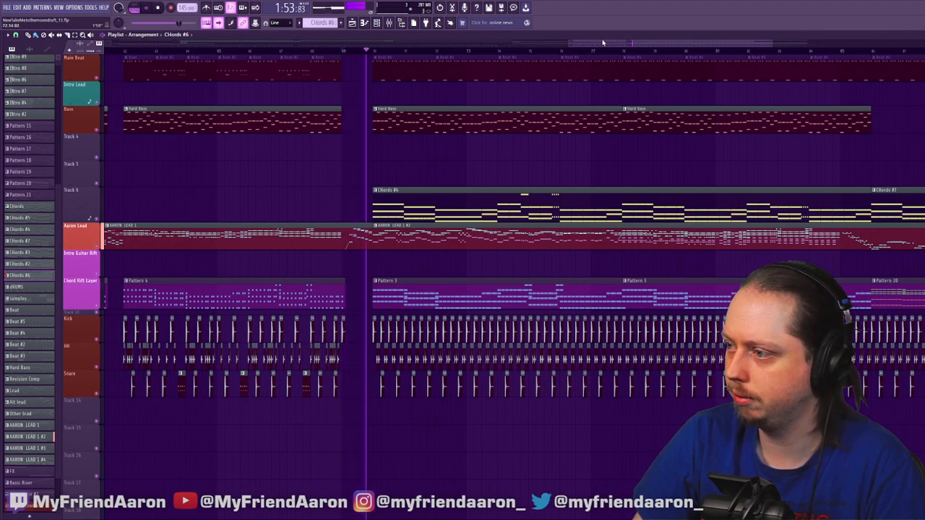
Listen from the start of the Chords #4 section into the Chords #7 section, following the playhead, and stop playback
{"action": "left_click_drag", "start_coordinate": [603, 45], "coordinate": [669, 56]}
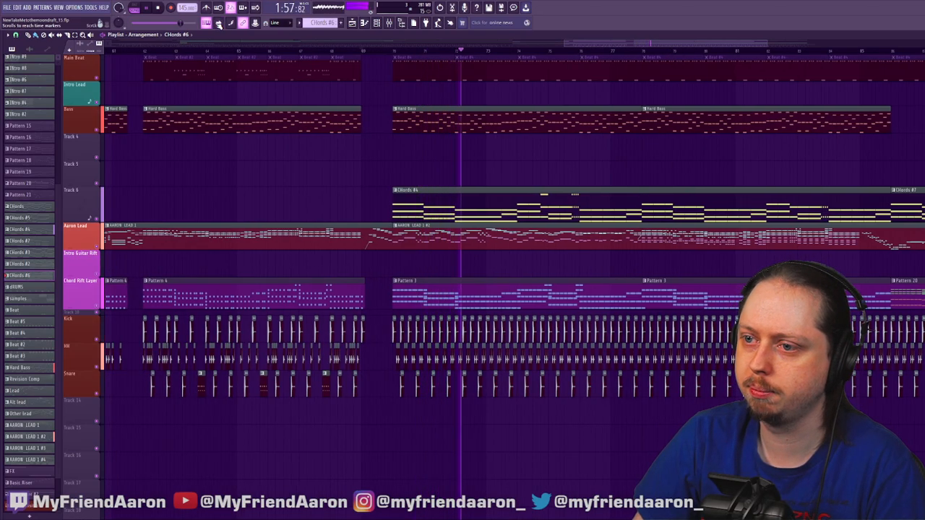
{"action": "left_click_drag", "start_coordinate": [617, 37], "coordinate": [697, 45]}
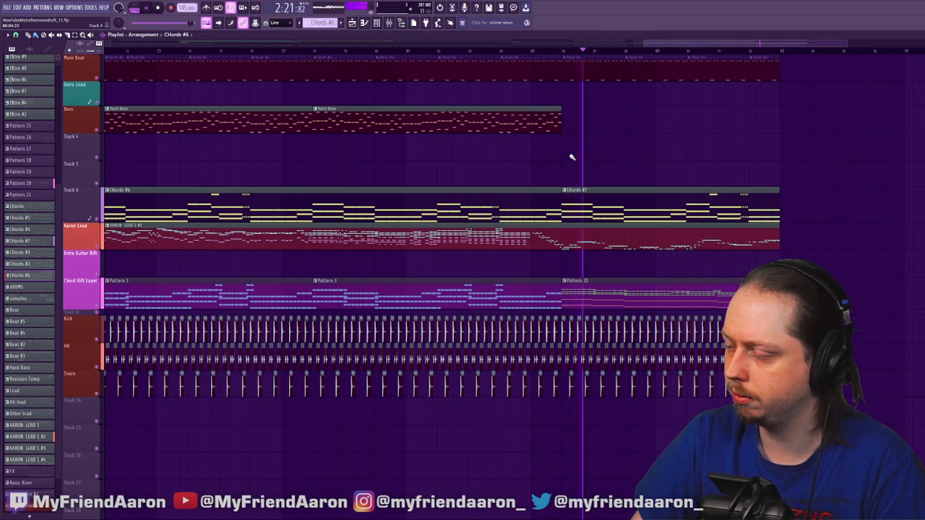
{"action": "key", "text": "space"}
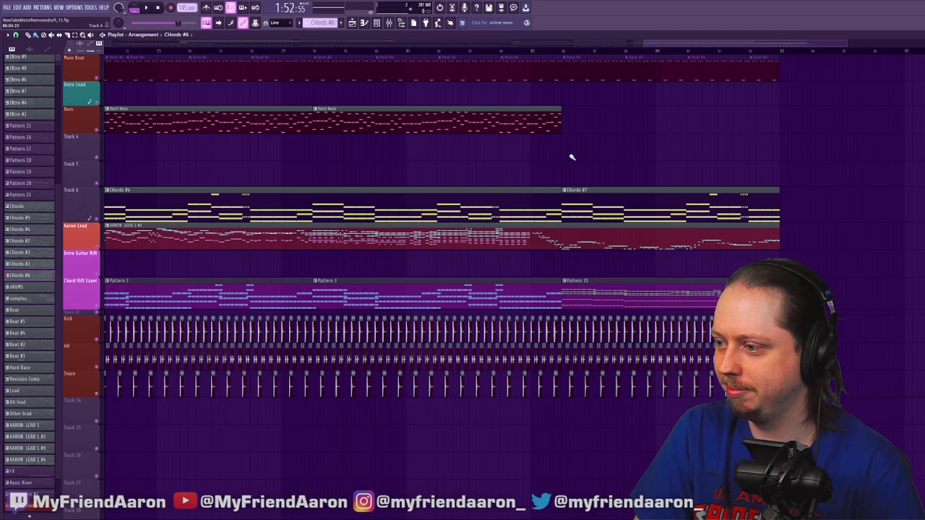
Place a copy of the Intro pattern on the Intro Guitar Riff track, aligned with the start of Chords #7, and make it unique
{"action": "left_click_drag", "start_coordinate": [722, 46], "coordinate": [226, 55]}
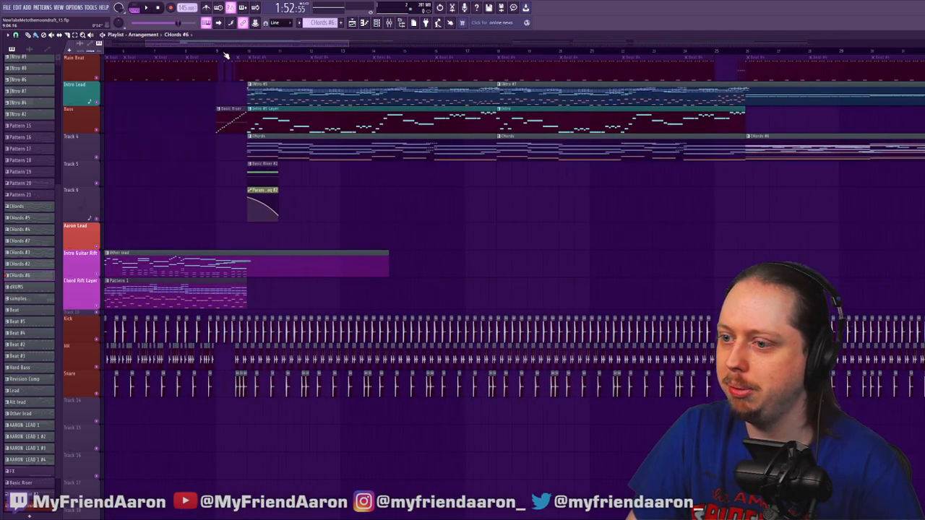
{"action": "left_click", "coordinate": [506, 115]}
{"action": "left_click_drag", "start_coordinate": [337, 39], "coordinate": [509, 42]}
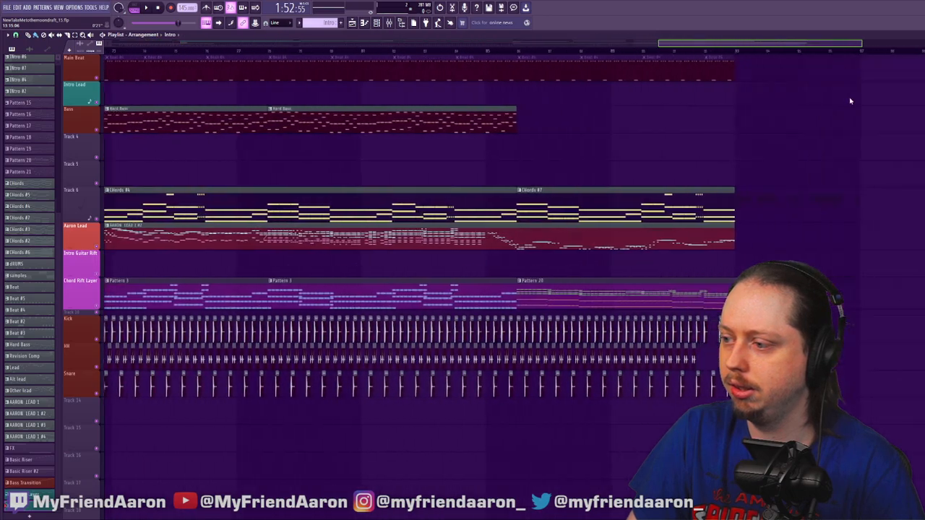
{"action": "left_click", "coordinate": [326, 264]}
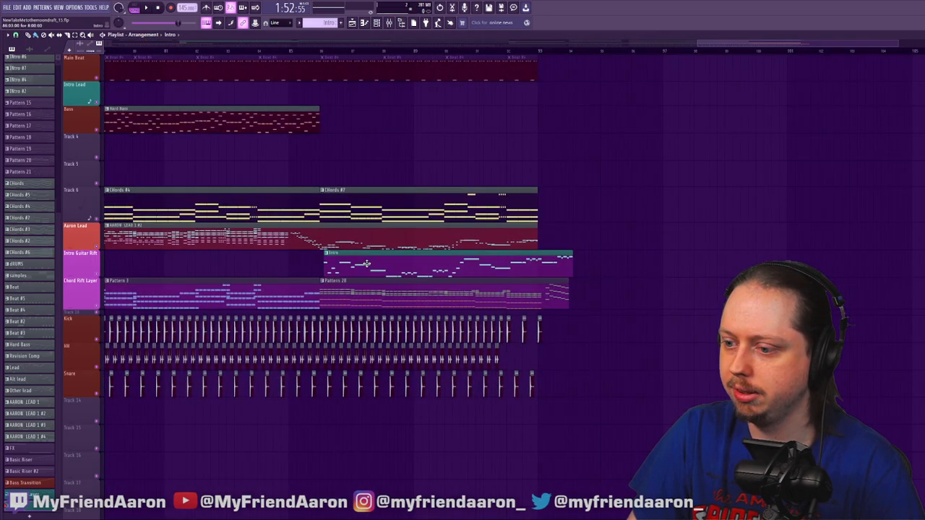
{"action": "mouse_move", "coordinate": [362, 264]}
{"action": "left_mouse_down"}
{"action": "mouse_move", "coordinate": [349, 264]}
{"action": "mouse_move", "coordinate": [357, 264]}
{"action": "left_mouse_up"}
{"action": "left_click", "coordinate": [324, 253]}
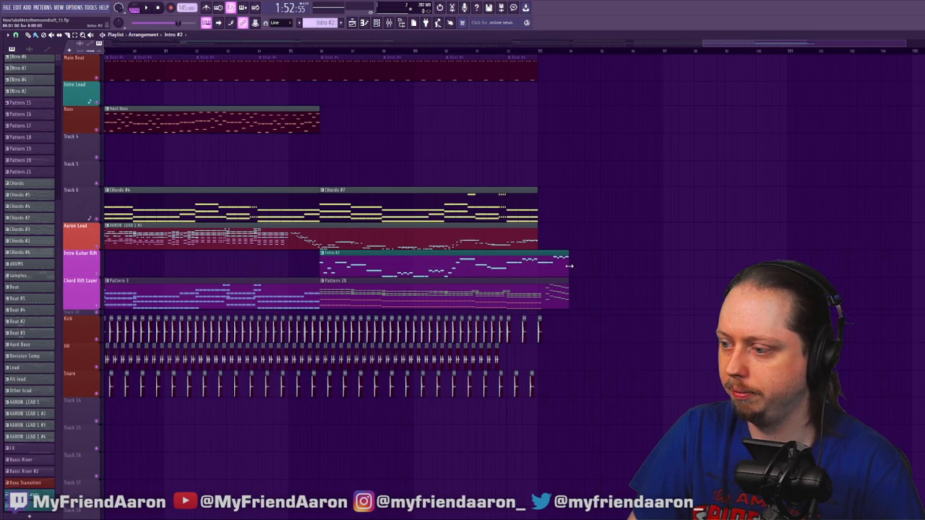
Delete all High SQ Lead notes from the unique Intro copy beneath Chords #7
{"action": "double_click", "coordinate": [515, 265]}
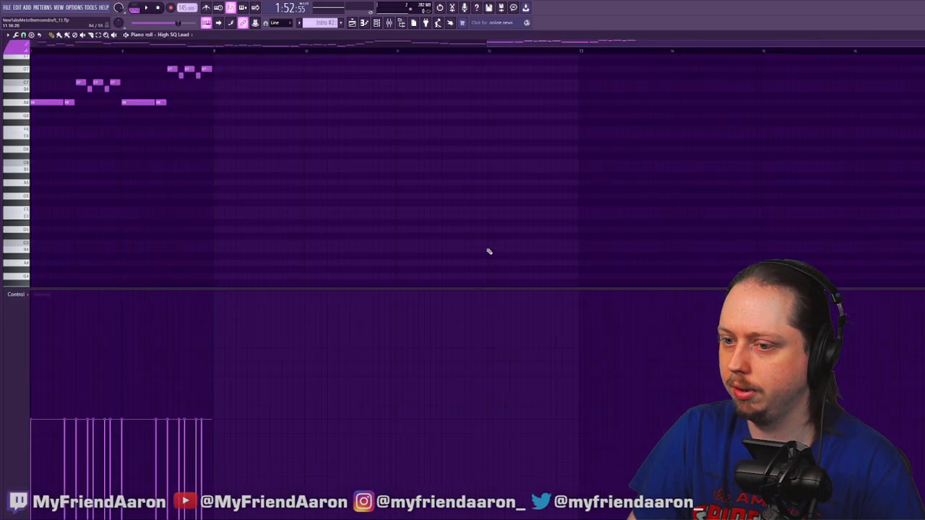
{"action": "key", "text": "ctrl+a"}
{"action": "key", "text": "Delete"}
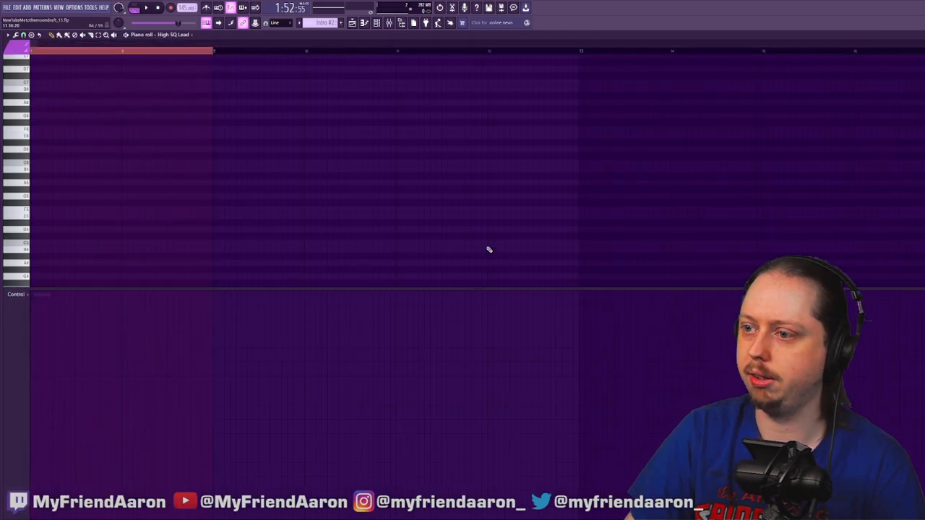
Select the High SQ Lead melody from bar 17 onward in AARON LEAD 1 #2, then return to the arrangement
{"action": "left_click", "coordinate": [359, 24]}
{"action": "double_click", "coordinate": [359, 244]}
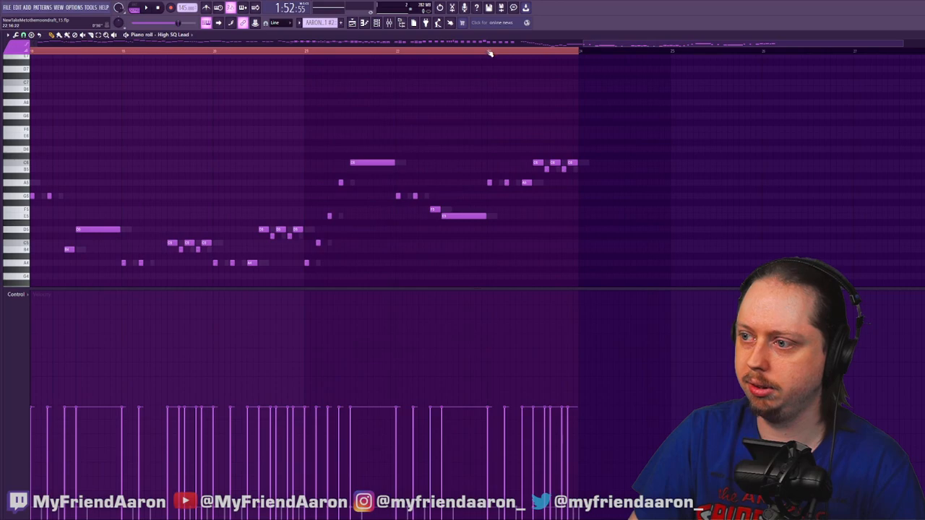
{"action": "left_click_drag", "start_coordinate": [744, 43], "coordinate": [596, 40]}
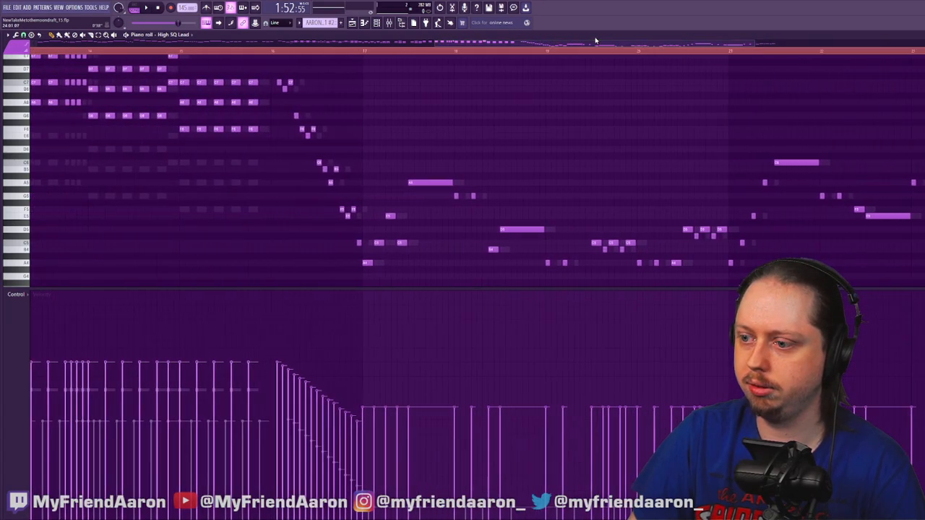
{"action": "left_click_drag", "start_coordinate": [366, 70], "coordinate": [924, 273]}
{"action": "left_click", "coordinate": [354, 23]}
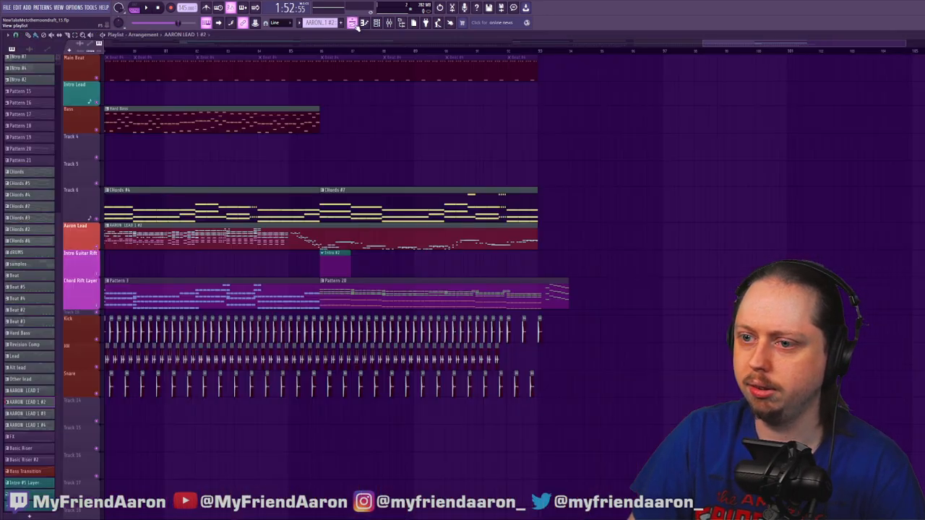
Play the closing melody of AARON LEAD 1 #2, then delete the emptied Intro copy from the Intro Guitar Riff track
{"action": "double_click", "coordinate": [387, 240]}
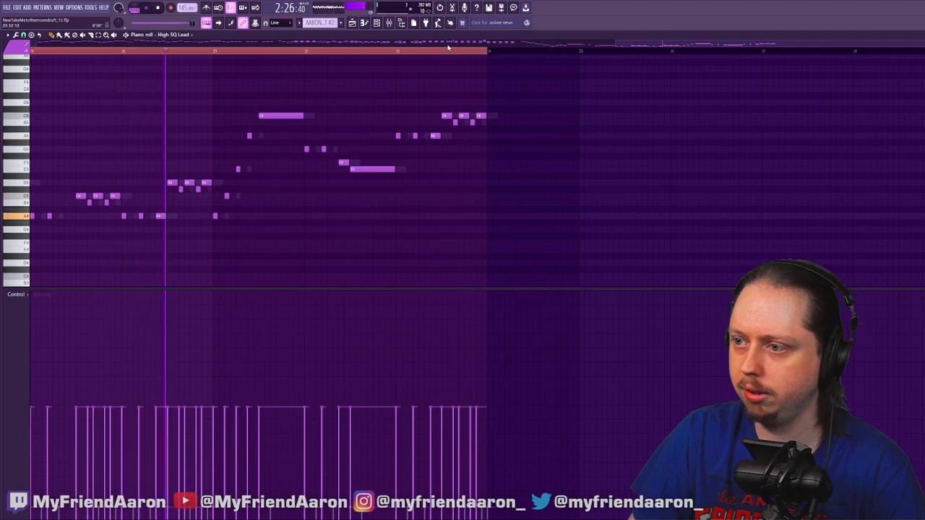
{"action": "key", "text": "space"}
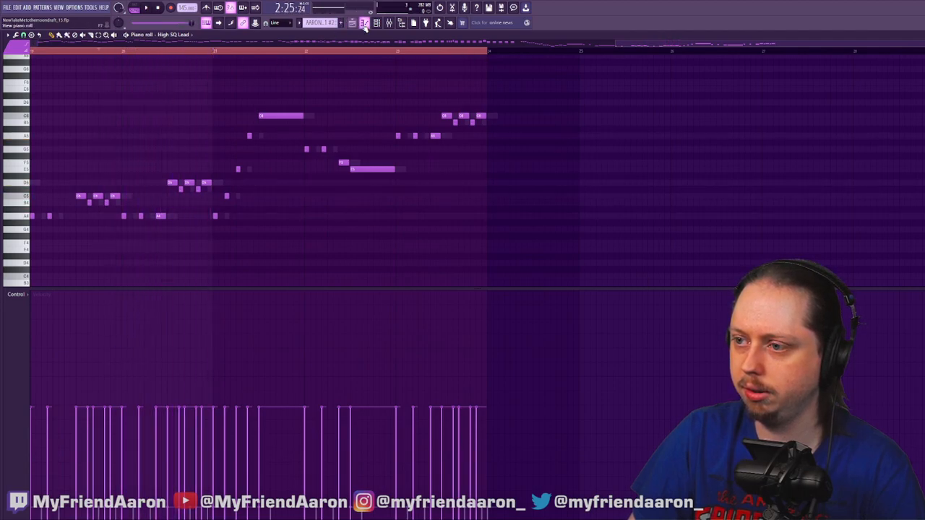
{"action": "left_click", "coordinate": [365, 23]}
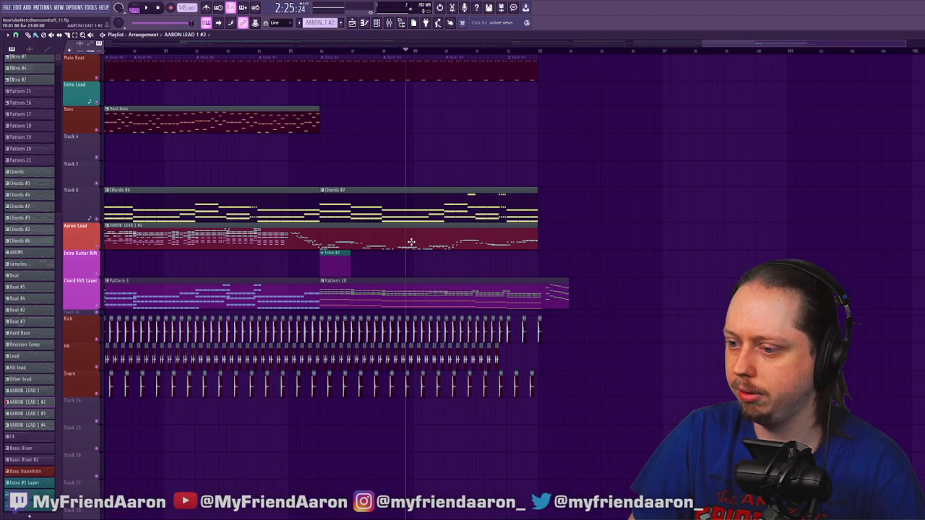
{"action": "right_click", "coordinate": [343, 261]}
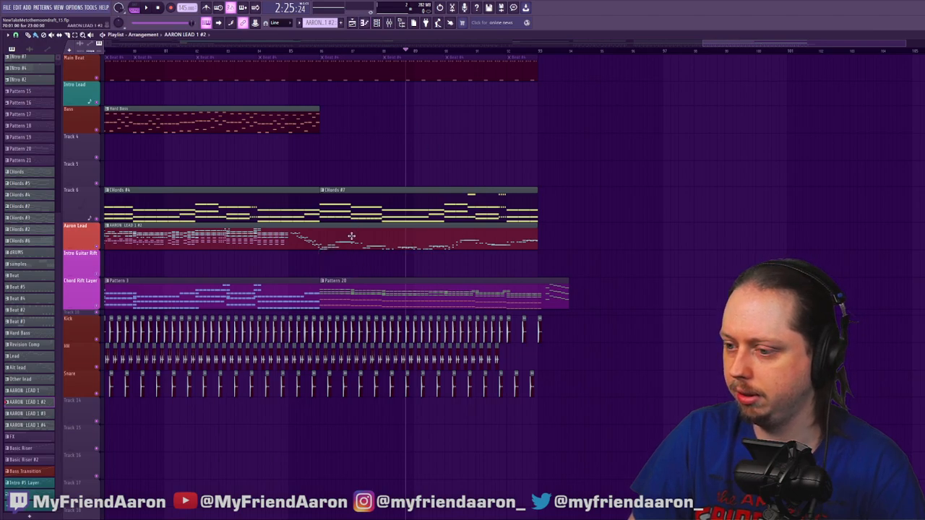
Duplicate the High SQ Lead notes from bar 17 onward in AARON LEAD 1 #2 one octave lower and play them back
{"action": "double_click", "coordinate": [351, 236]}
{"action": "left_click_drag", "start_coordinate": [617, 45], "coordinate": [527, 49]}
{"action": "scroll", "coordinate": [834, 101], "scroll_direction": "up", "scroll_amount": 3}
{"action": "left_click_drag", "start_coordinate": [890, 99], "coordinate": [199, 272]}
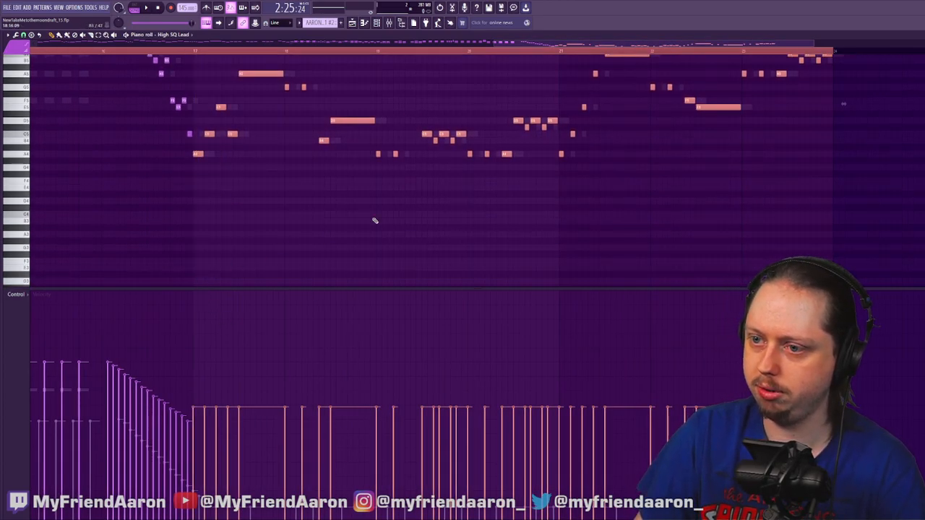
{"action": "left_click_drag", "start_coordinate": [199, 154], "coordinate": [200, 154]}
{"action": "key", "text": "ctrl+Down"}
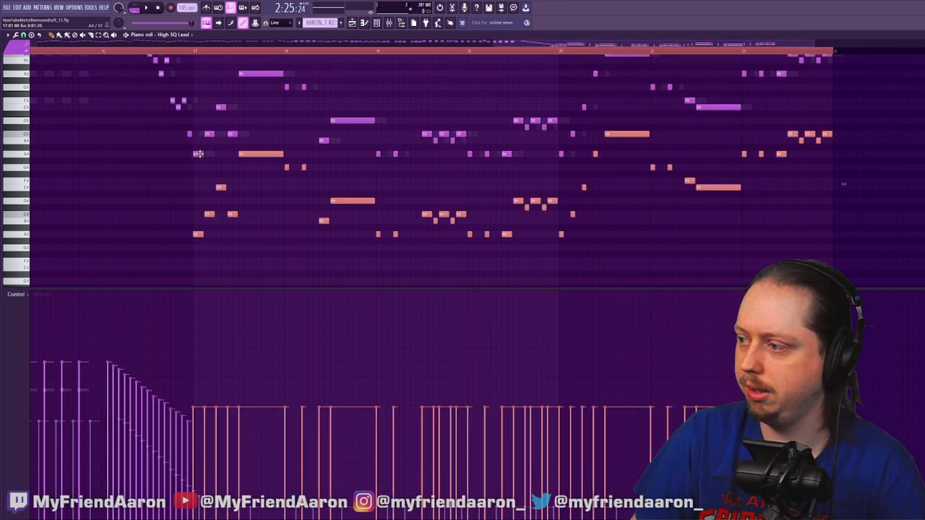
{"action": "key", "text": "space"}
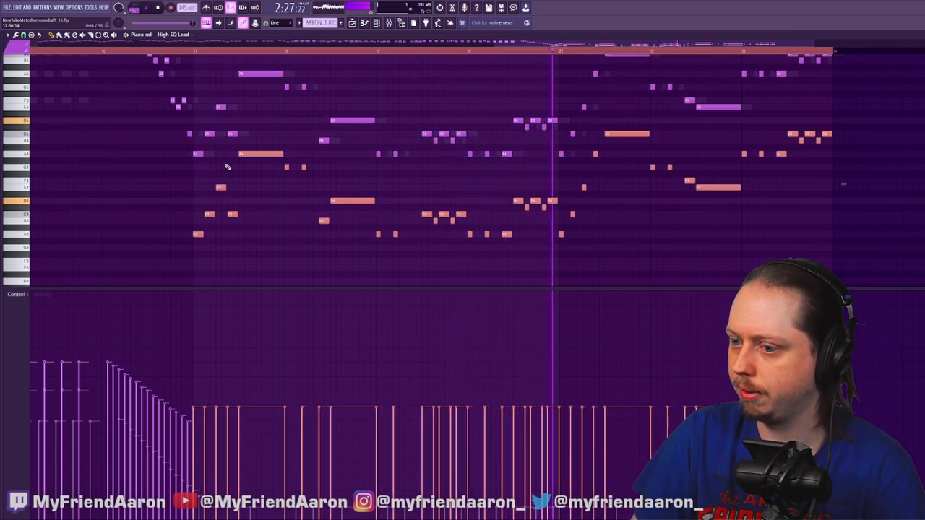
Raise the duplicated High SQ Lead notes two octaves, above the original melody, and lower their velocities to one even level
{"action": "key", "text": "ctrl+Up"}
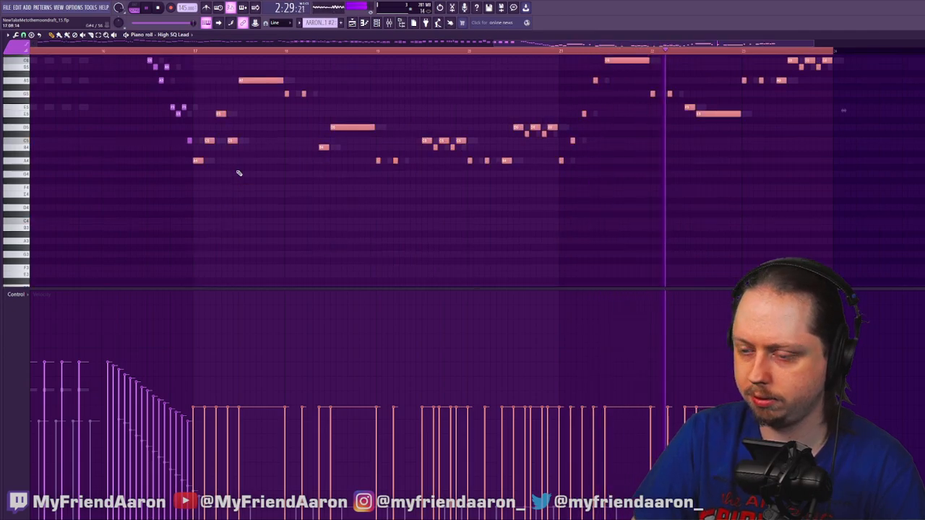
{"action": "key", "text": "ctrl+Up"}
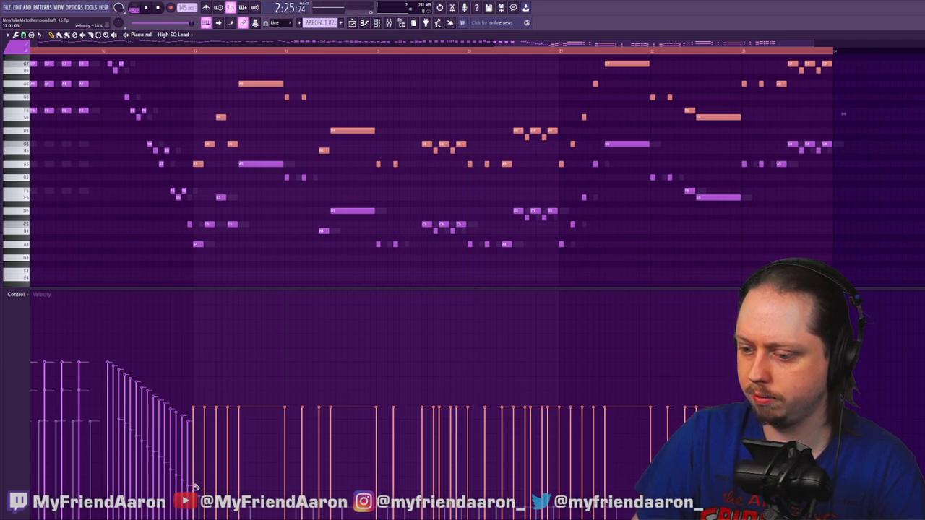
{"action": "left_click_drag", "start_coordinate": [194, 486], "coordinate": [738, 485]}
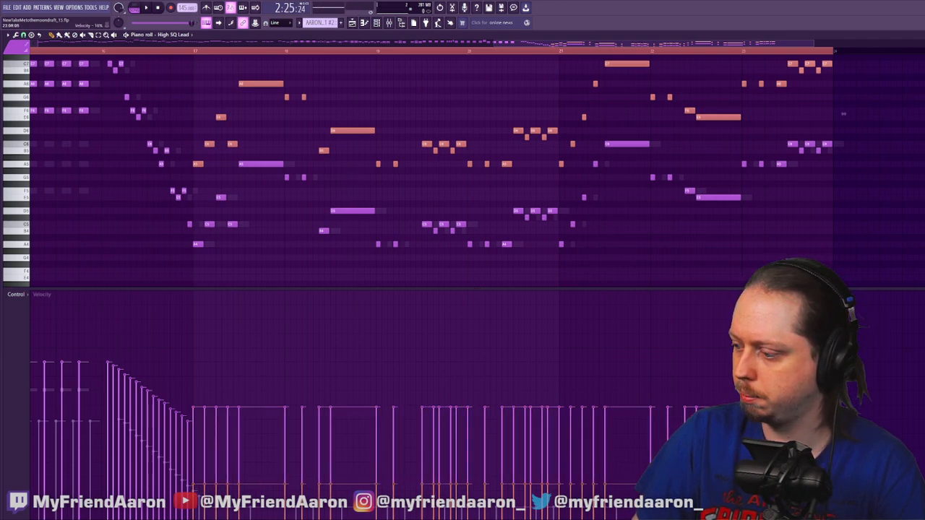
Play the octave-layered High SQ Lead melody through to the end of the song, then stop playback
{"action": "scroll", "coordinate": [561, 118], "scroll_direction": "up", "scroll_amount": 4}
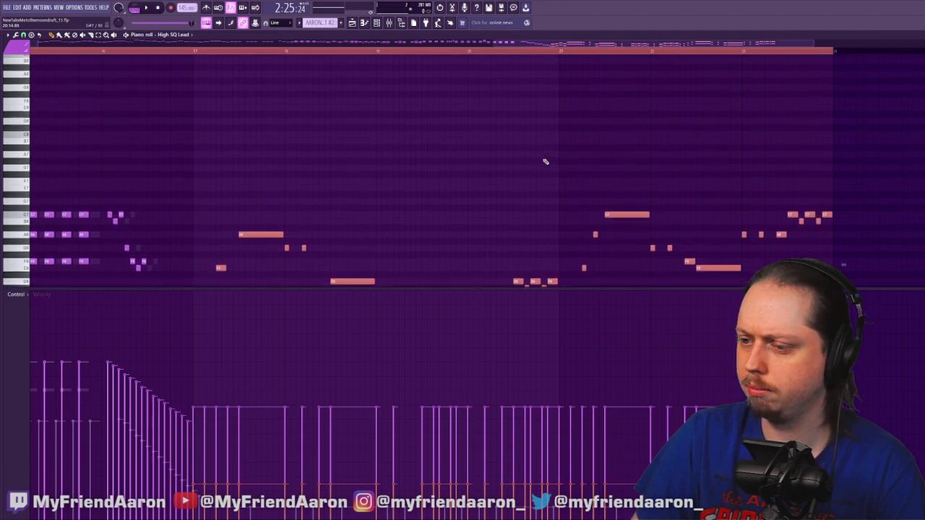
{"action": "scroll", "coordinate": [448, 207], "scroll_direction": "down", "scroll_amount": 3}
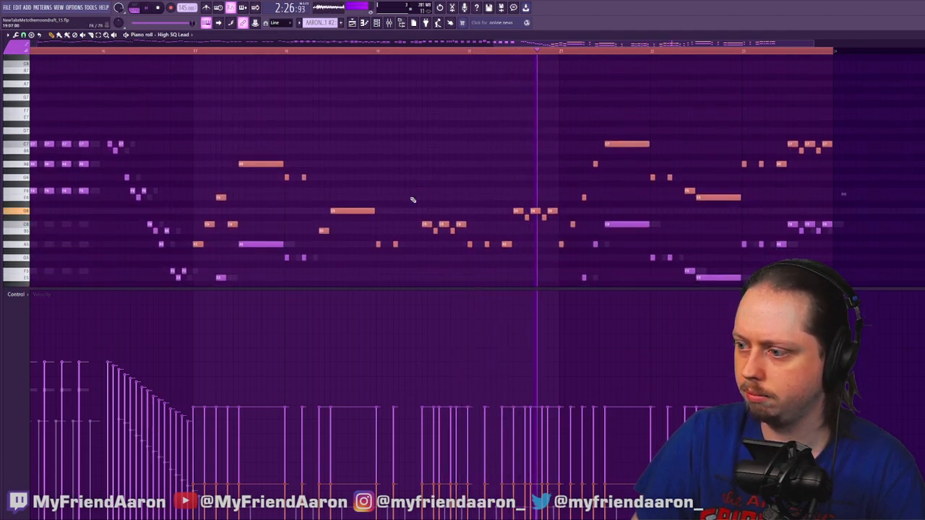
{"action": "left_click", "coordinate": [353, 23]}
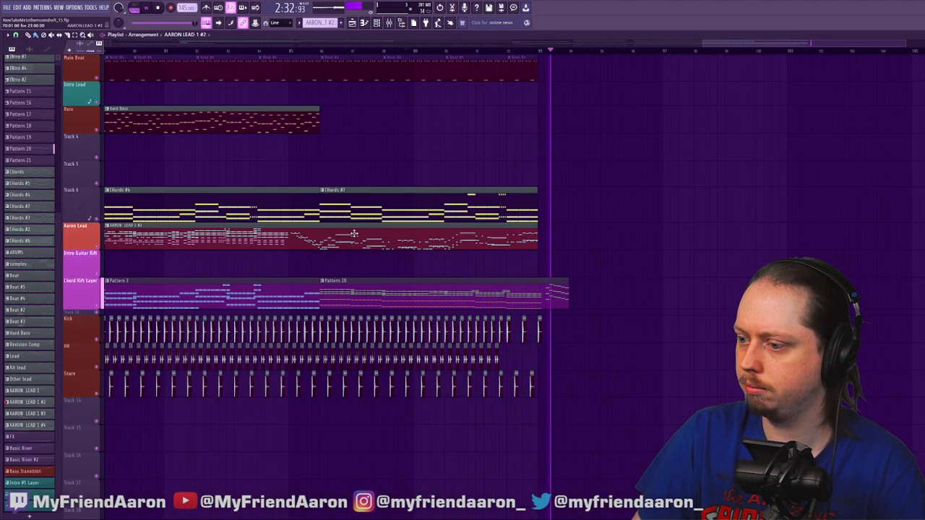
{"action": "key", "text": "space"}
Add a quieter copy of the High SQ Lead 2 melody one octave higher from bar 17 onward and play it back
{"action": "double_click", "coordinate": [430, 243]}
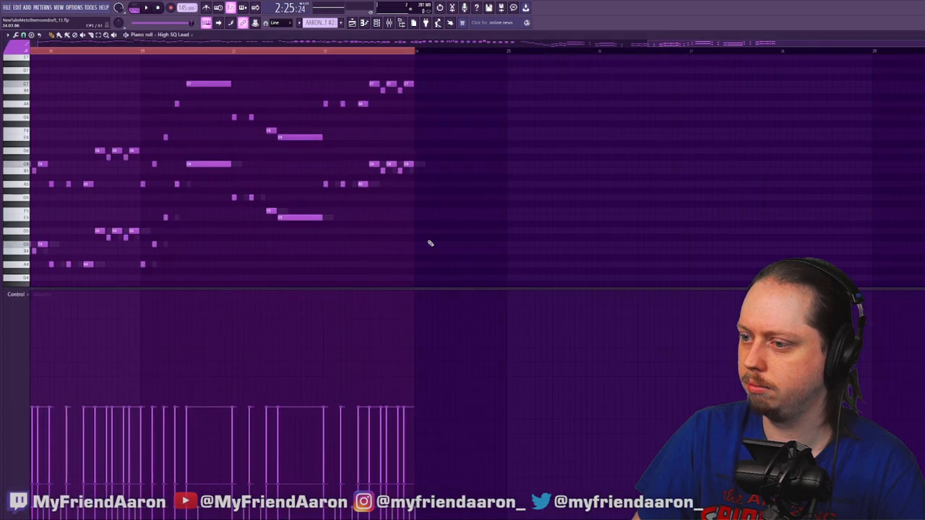
{"action": "right_click", "coordinate": [335, 187]}
{"action": "right_click", "coordinate": [335, 186]}
{"action": "left_click_drag", "start_coordinate": [453, 141], "coordinate": [165, 244]}
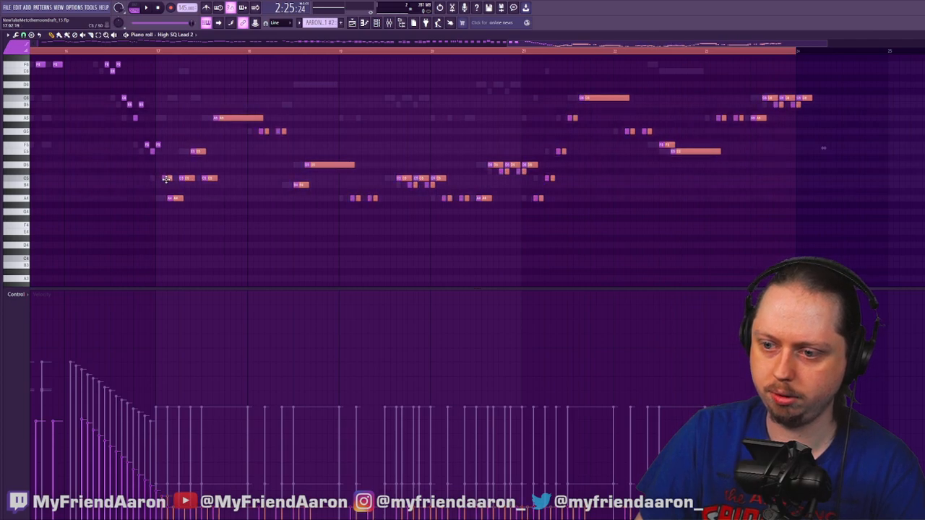
{"action": "key", "text": "ctrl+v"}
{"action": "key", "text": "ctrl+Up"}
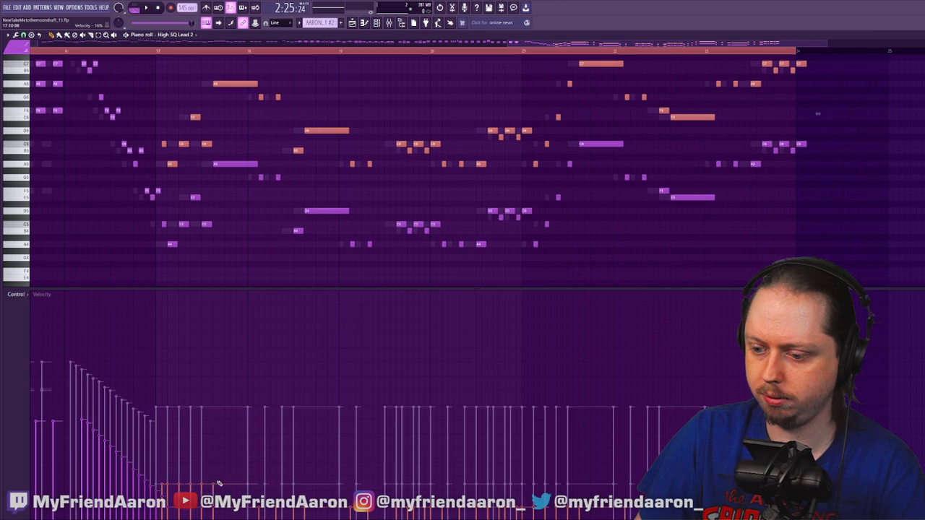
{"action": "key", "text": "space"}
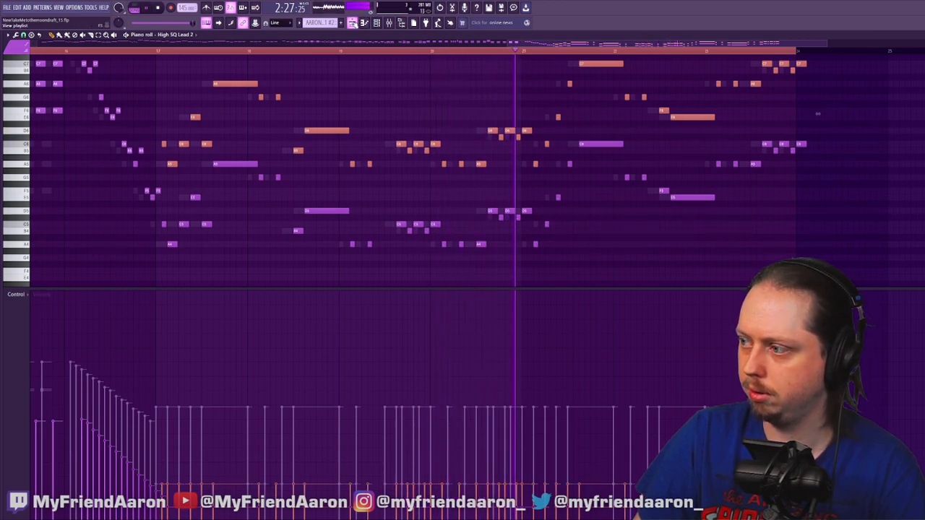
{"action": "key", "text": "F5"}
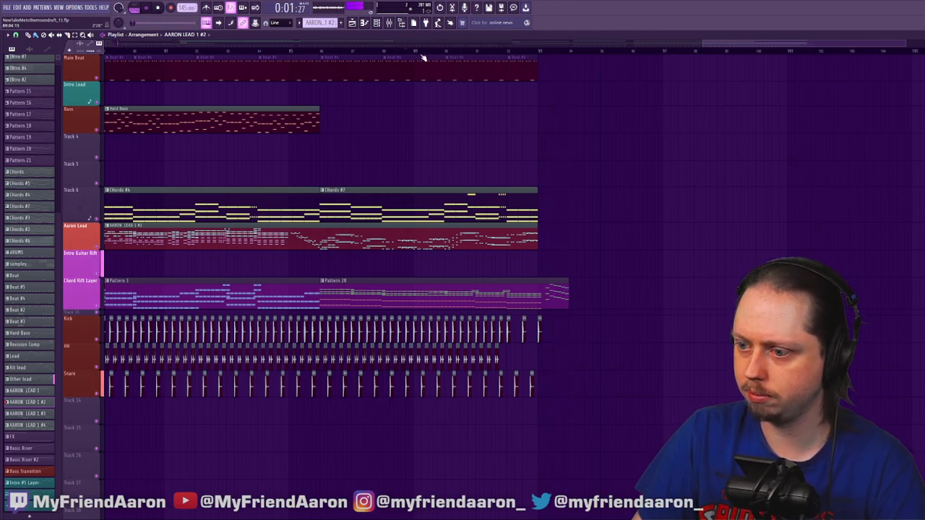
Listen to the intro from the opening through the Basic Riser into the Intro #5 section
{"action": "left_click_drag", "start_coordinate": [737, 46], "coordinate": [148, 64]}
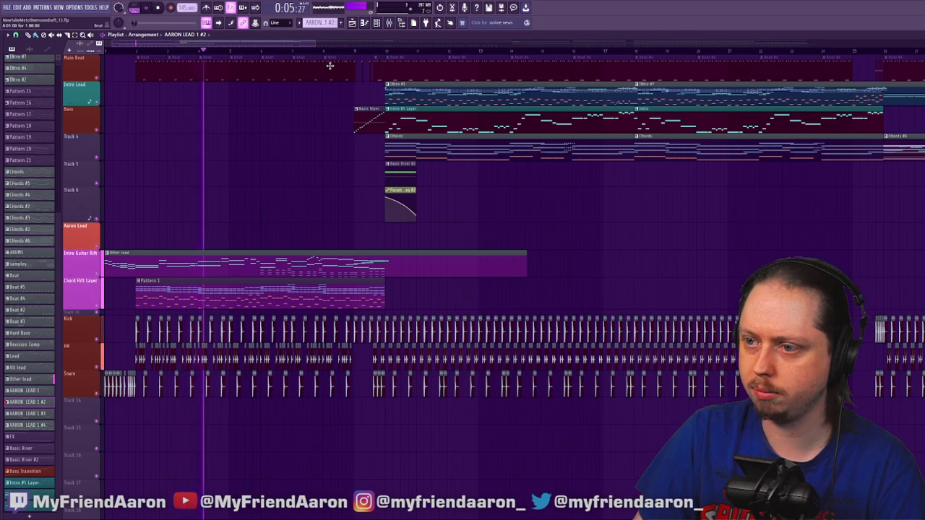
{"action": "scroll", "coordinate": [316, 52], "scroll_direction": "up", "scroll_amount": 4}
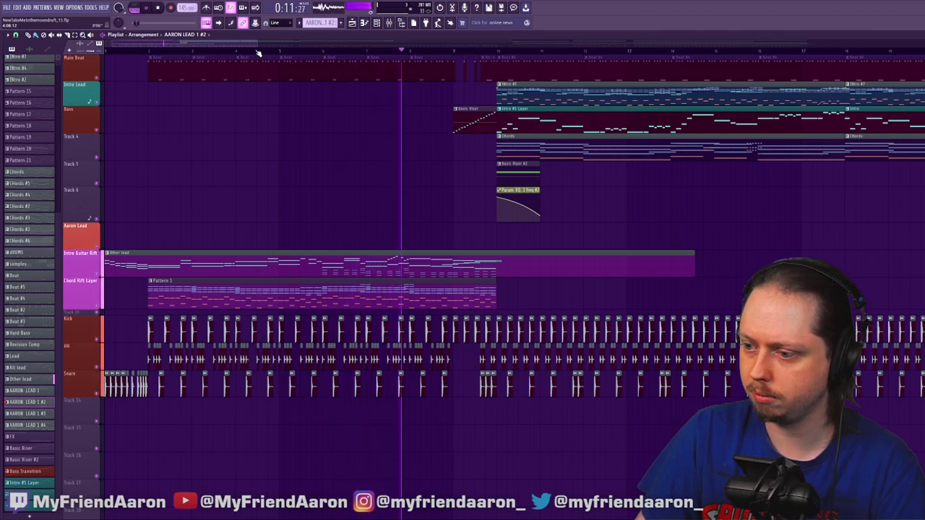
{"action": "left_click_drag", "start_coordinate": [252, 44], "coordinate": [269, 43]}
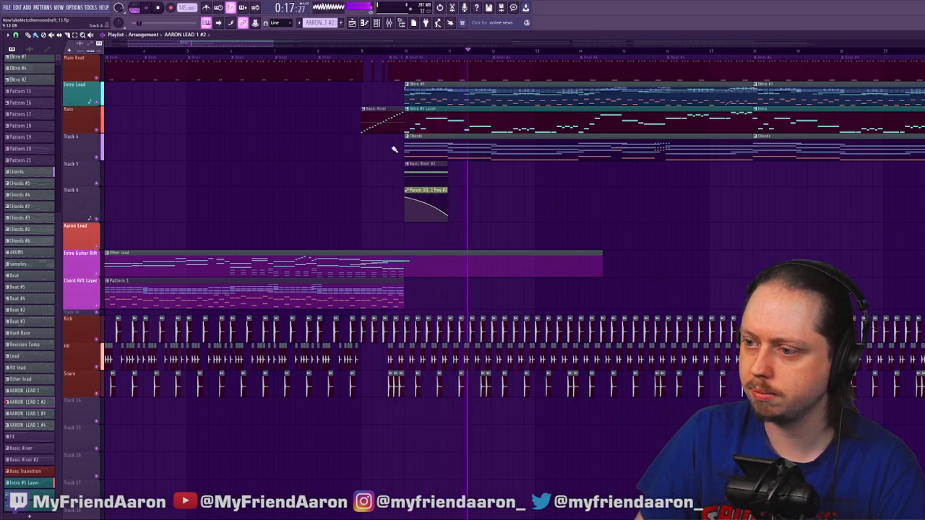
Open the Basic Riser pattern, select all its High SQ Lead notes and raise their velocities slightly
{"action": "left_click", "coordinate": [395, 115]}
{"action": "double_click", "coordinate": [395, 116]}
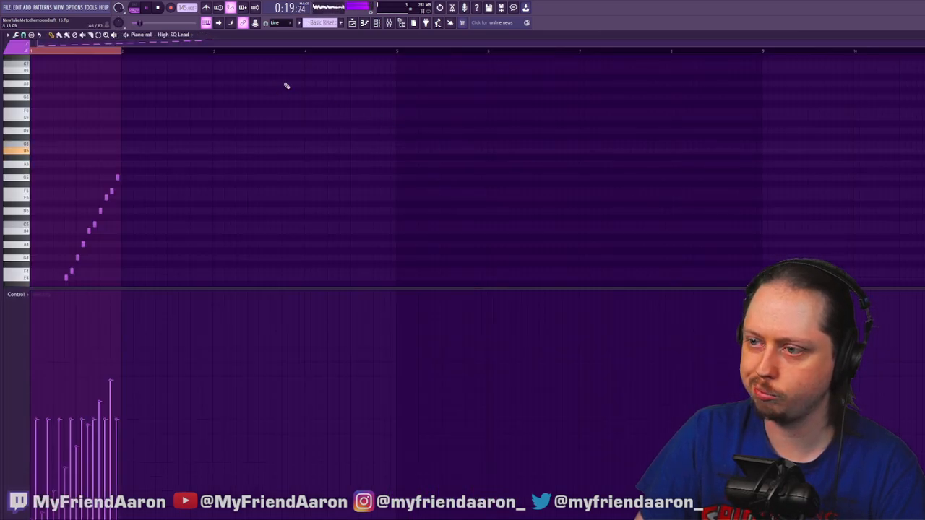
{"action": "key", "text": "space"}
{"action": "left_click_drag", "start_coordinate": [195, 123], "coordinate": [17, 315]}
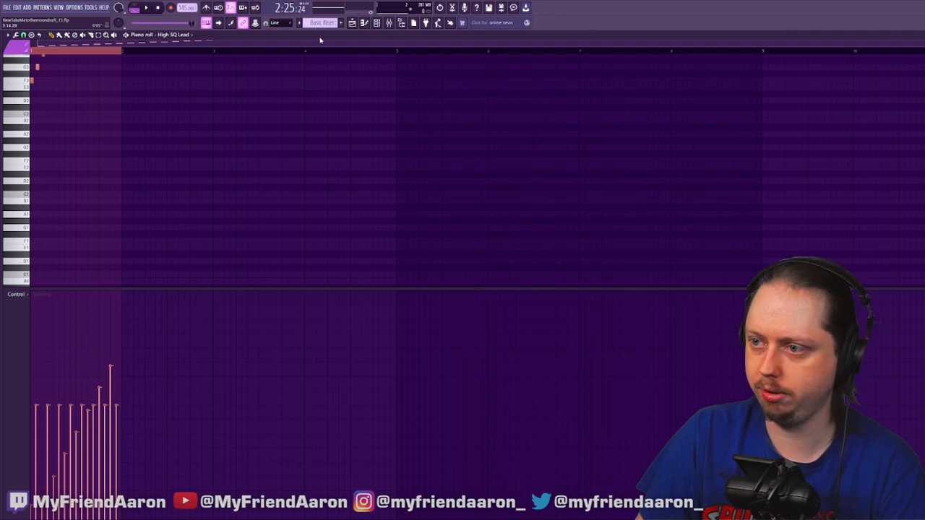
Return to the arrangement and play the intro from the start through the Basic Riser into the Intro #5 section
{"action": "key", "text": "F5"}
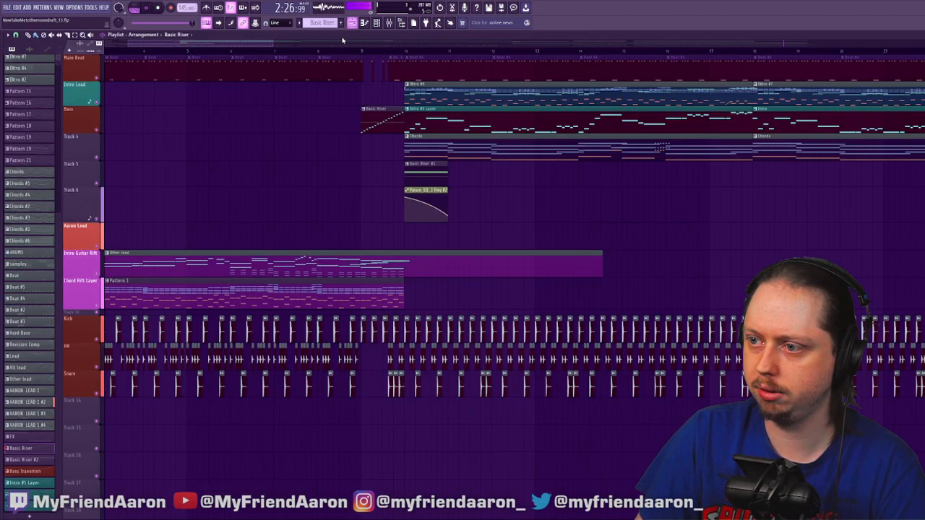
{"action": "left_click_drag", "start_coordinate": [244, 44], "coordinate": [217, 42]}
{"action": "key", "text": "space"}
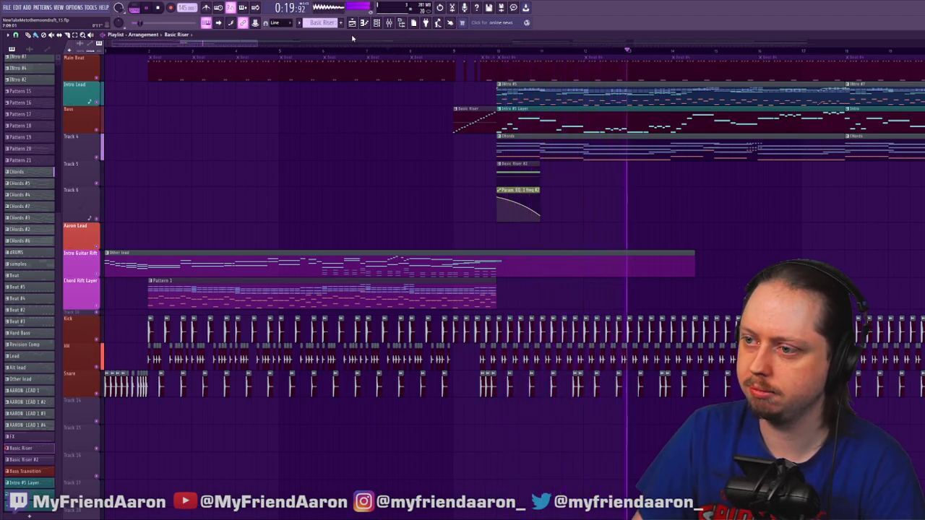
{"action": "left_click_drag", "start_coordinate": [253, 46], "coordinate": [222, 42]}
{"action": "key", "text": "space"}
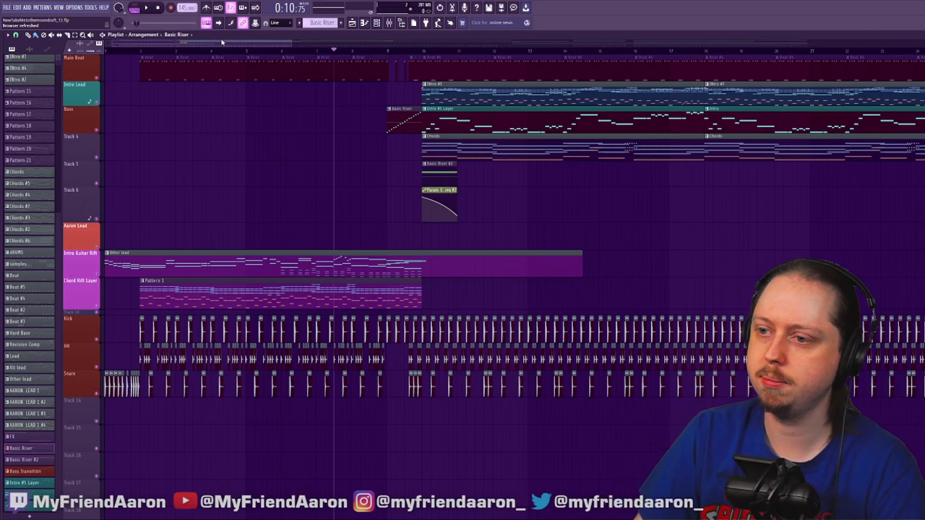
Audition the ending with the bar 92 Pattern 20 clip removed and with the CHords #7 clip shortened to end at bar 92
{"action": "left_click_drag", "start_coordinate": [235, 45], "coordinate": [833, 97]}
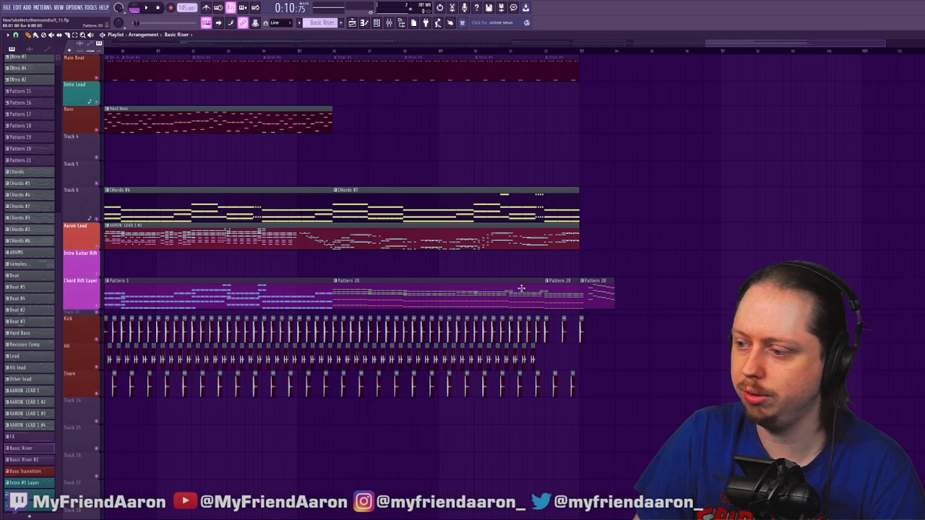
{"action": "left_click", "coordinate": [565, 282]}
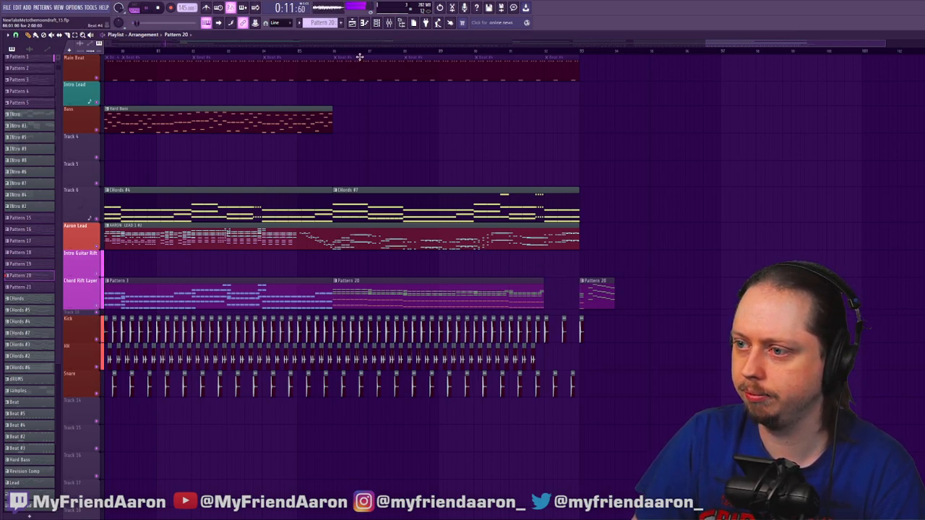
{"action": "left_click", "coordinate": [151, 52]}
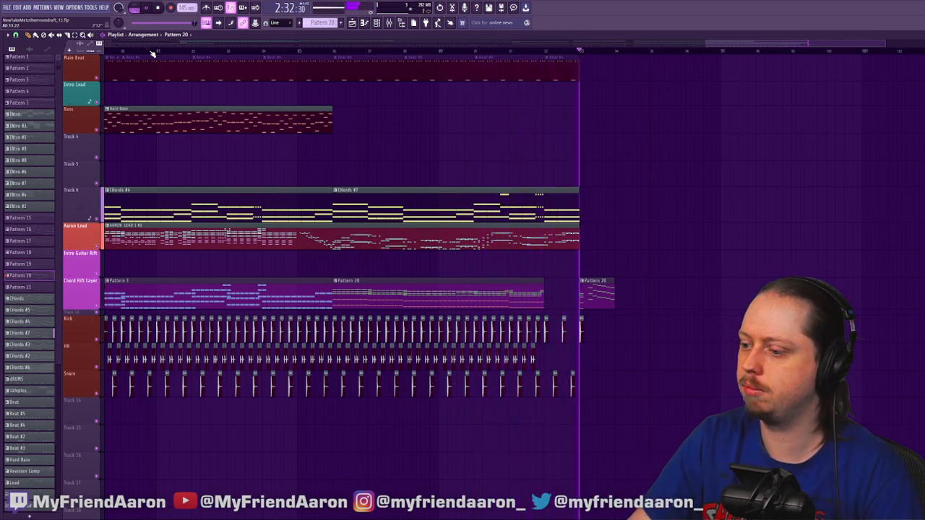
{"action": "key", "text": "space"}
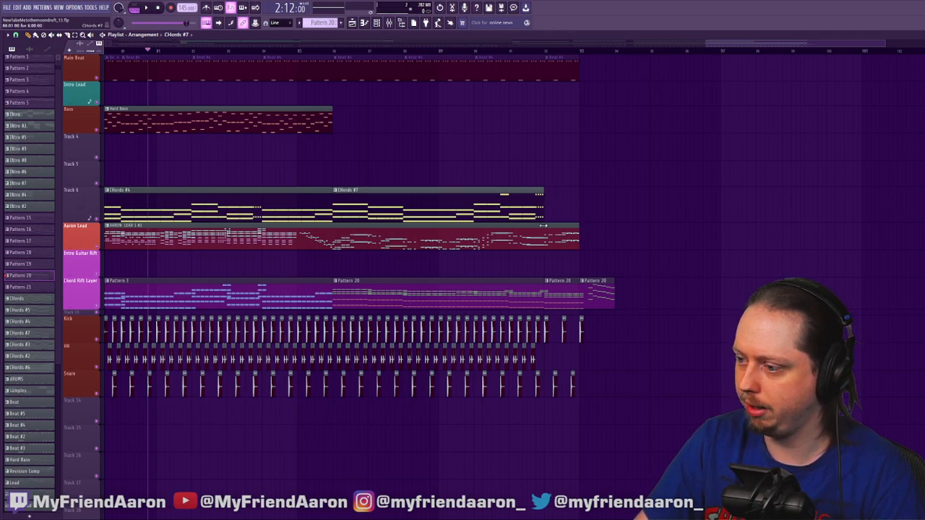
{"action": "key", "text": "space"}
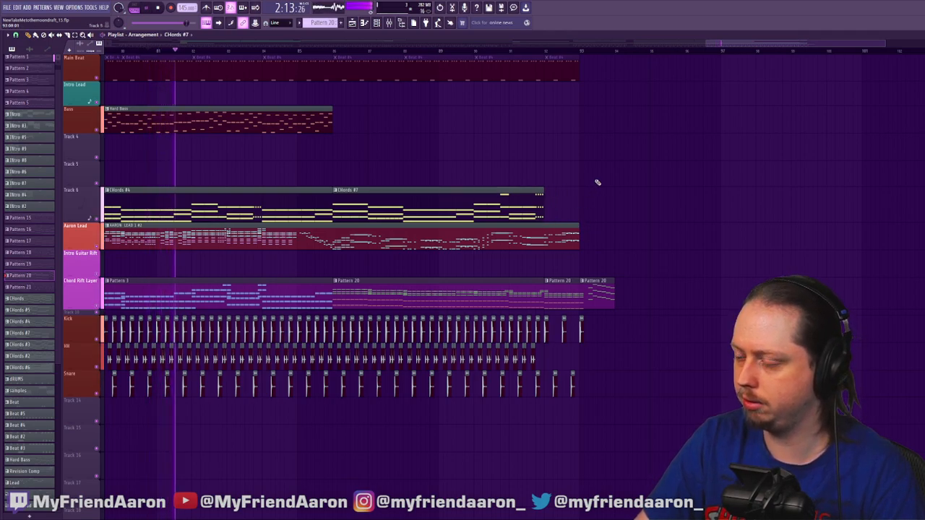
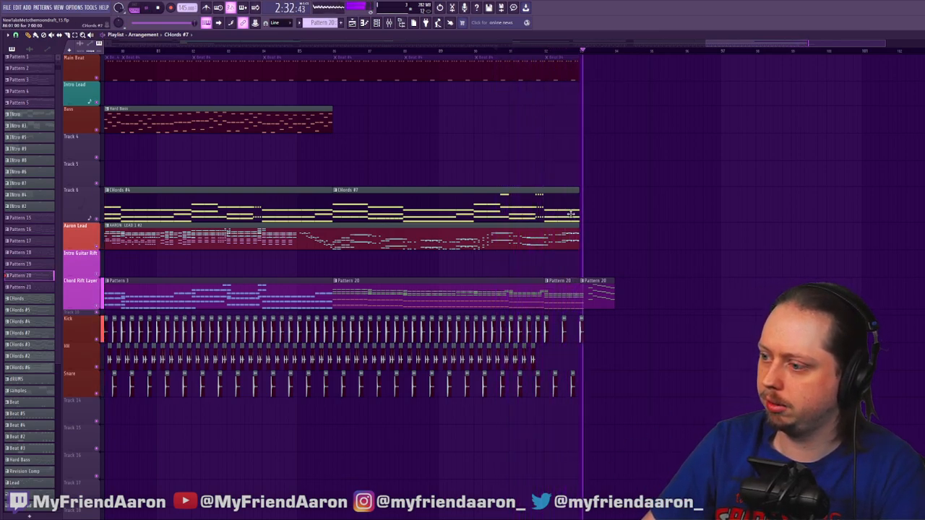
{"action": "key", "text": "space"}
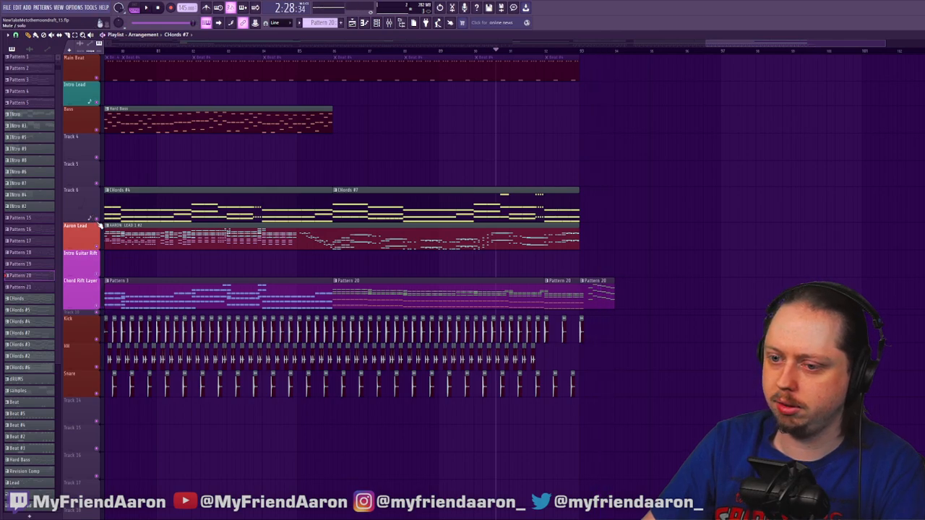
Solo Track 6 and replace the repeated notes in bar 7 of CHords #7 with single held notes on the SUS channels
{"action": "left_click", "coordinate": [99, 221], "text": "ctrl"}
{"action": "key", "text": "space"}
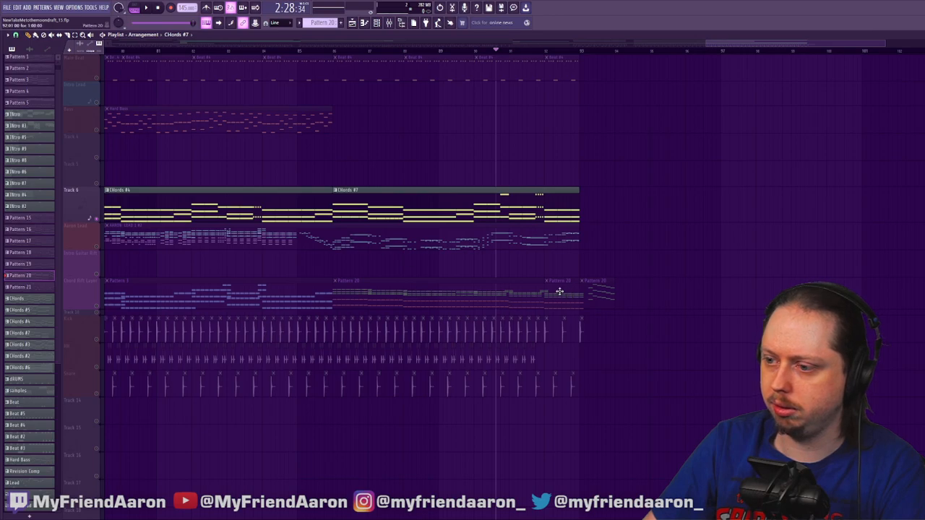
{"action": "double_click", "coordinate": [543, 216]}
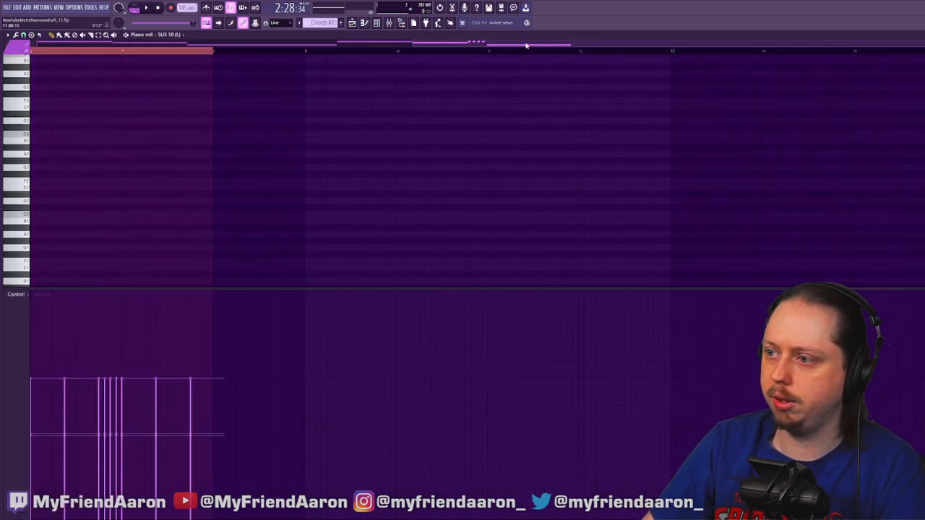
{"action": "scroll", "coordinate": [394, 116], "scroll_direction": "up", "scroll_amount": 10}
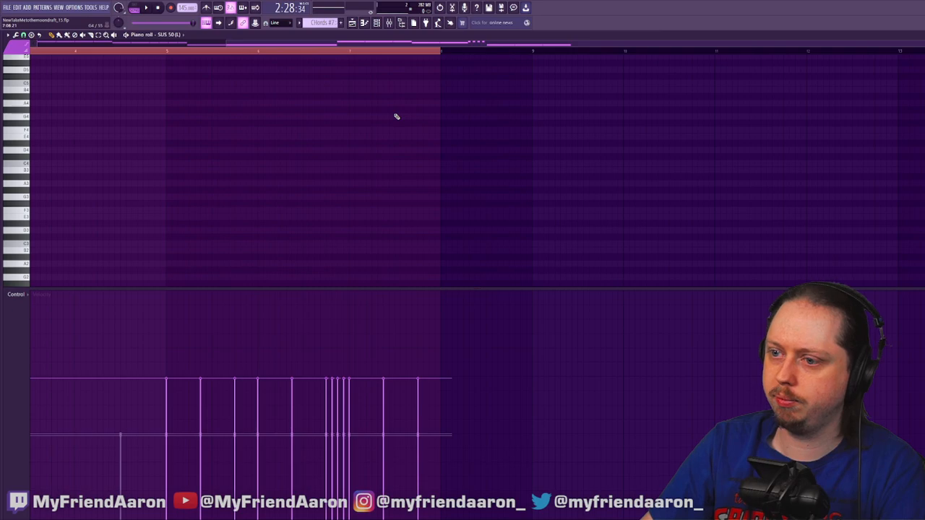
{"action": "scroll", "coordinate": [412, 159], "scroll_direction": "down", "scroll_amount": 4}
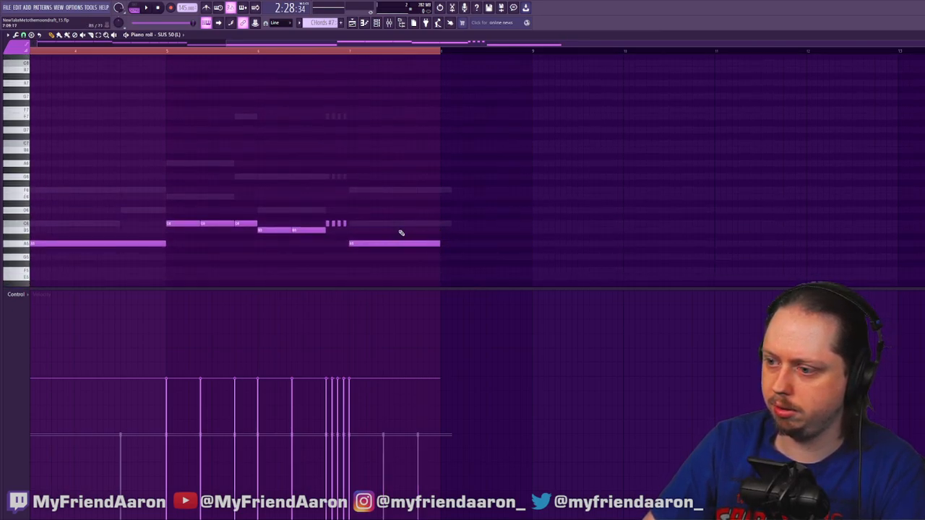
{"action": "double_click", "coordinate": [396, 224]}
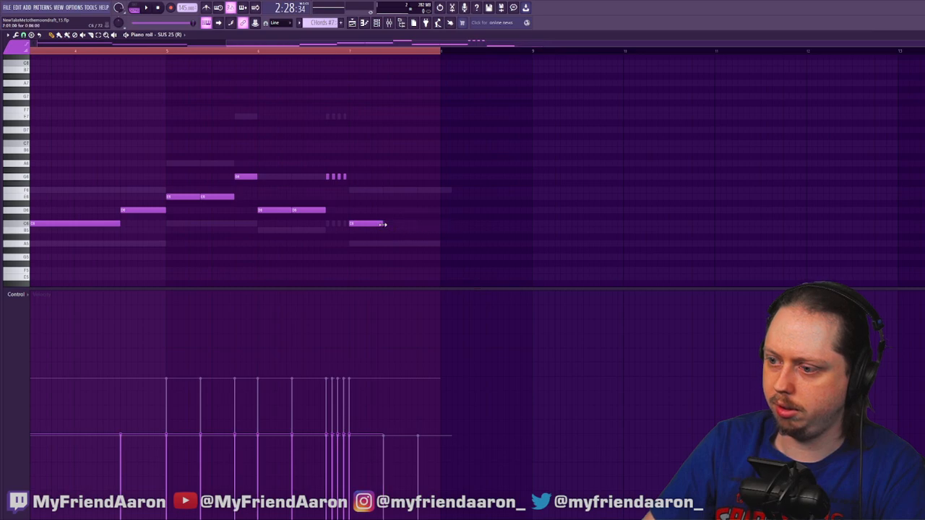
{"action": "right_click", "coordinate": [418, 191]}
{"action": "right_click", "coordinate": [441, 189]}
{"action": "right_click", "coordinate": [407, 191]}
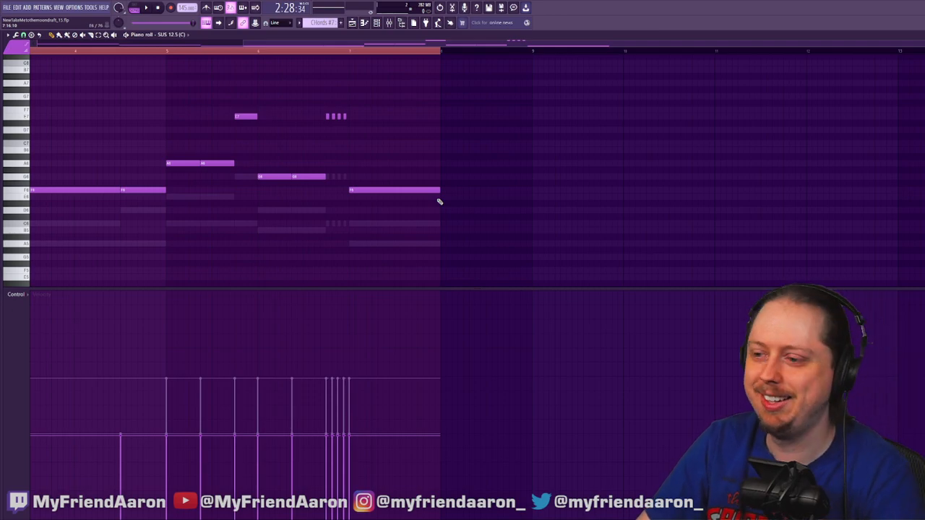
Play the soloed Track 6 ending in the arrangement, unsolo the track and play the ending with all tracks
{"action": "left_click", "coordinate": [352, 23]}
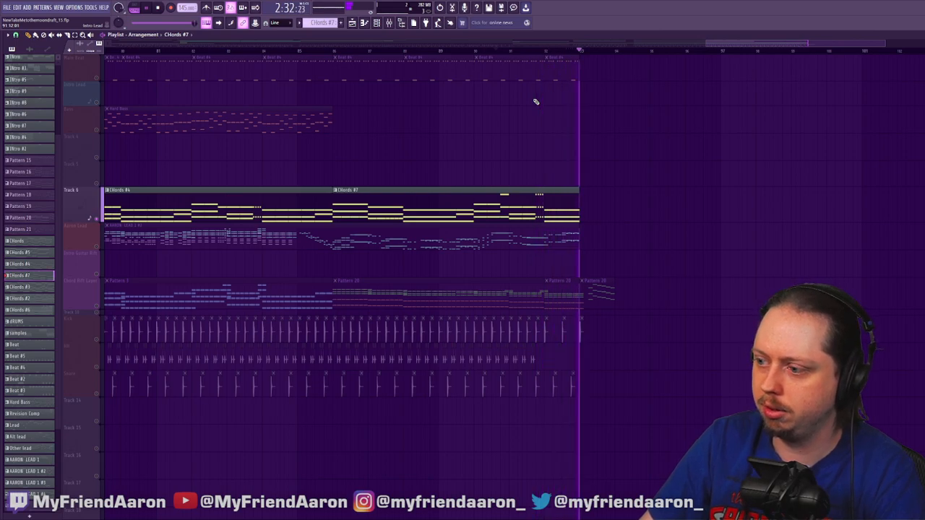
{"action": "key", "text": "space"}
{"action": "right_click", "coordinate": [96, 217]}
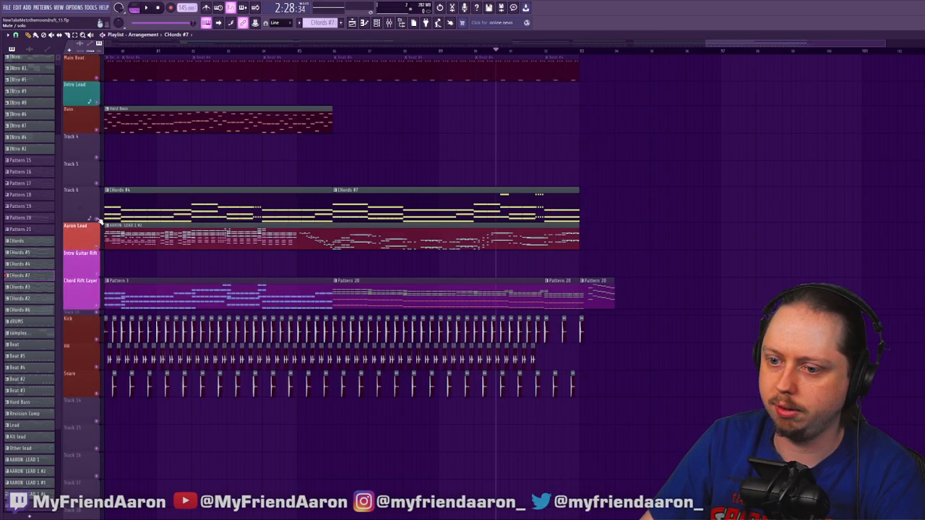
{"action": "key", "text": "space"}
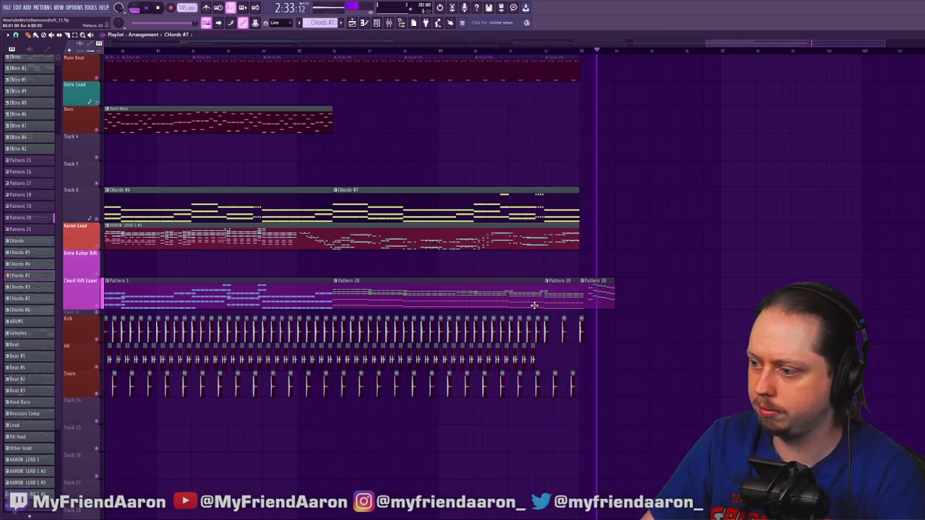
{"action": "key", "text": "space"}
In bar 7 of Pattern 20, replace the repeated notes with held notes: C5 on ST Ld 2,1 and A4 on ST Ld 1,2D
{"action": "double_click", "coordinate": [562, 304]}
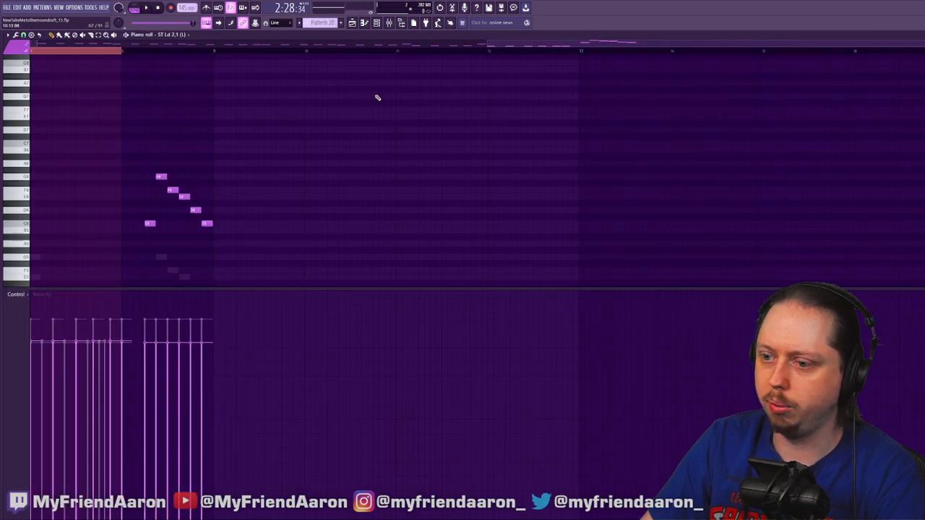
{"action": "left_click_drag", "start_coordinate": [628, 45], "coordinate": [468, 46]}
{"action": "scroll", "coordinate": [289, 204], "scroll_direction": "down", "scroll_amount": 9}
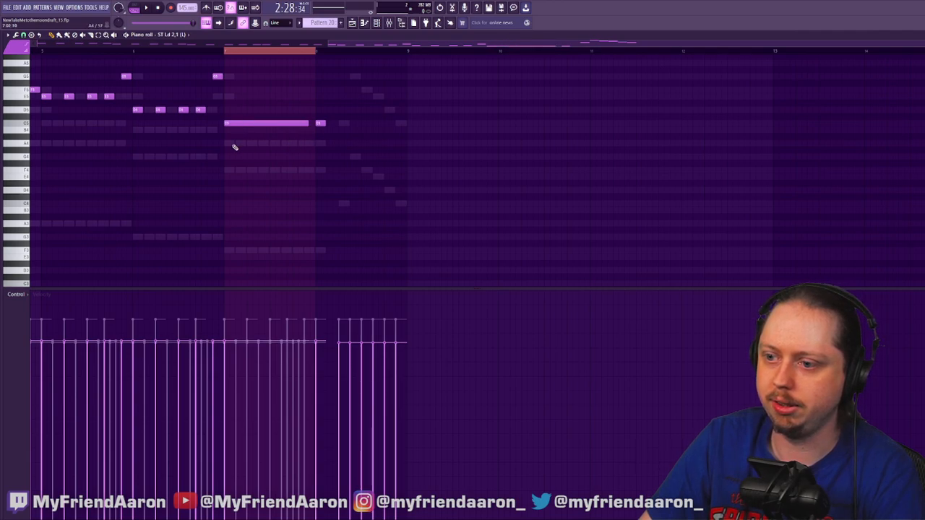
{"action": "double_click", "coordinate": [239, 144]}
{"action": "right_click", "coordinate": [286, 144]}
{"action": "right_click", "coordinate": [303, 144]}
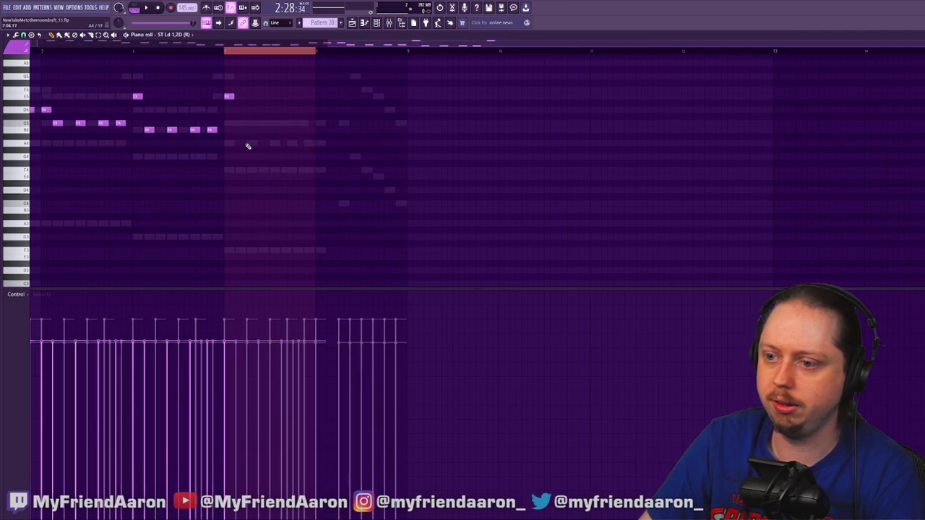
{"action": "key", "text": "ctrl+z"}
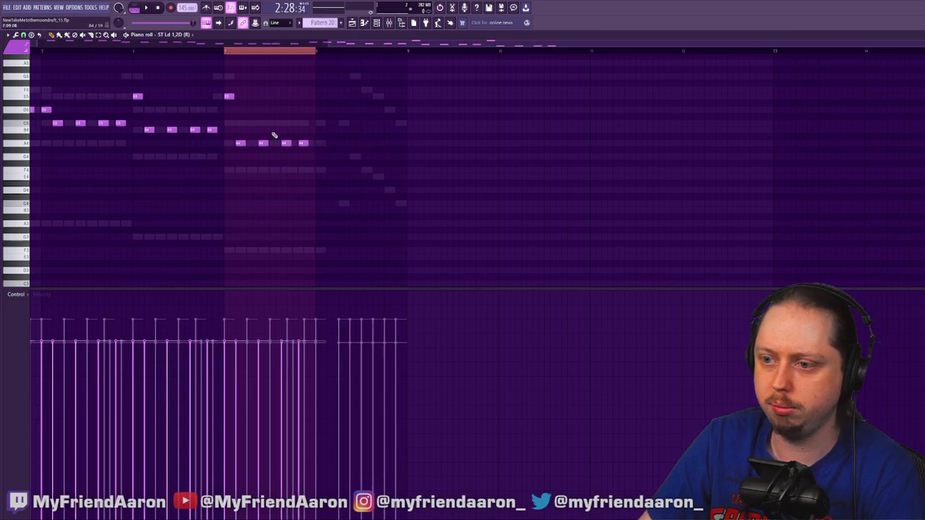
{"action": "scroll", "coordinate": [282, 134], "scroll_direction": "up", "scroll_amount": 3}
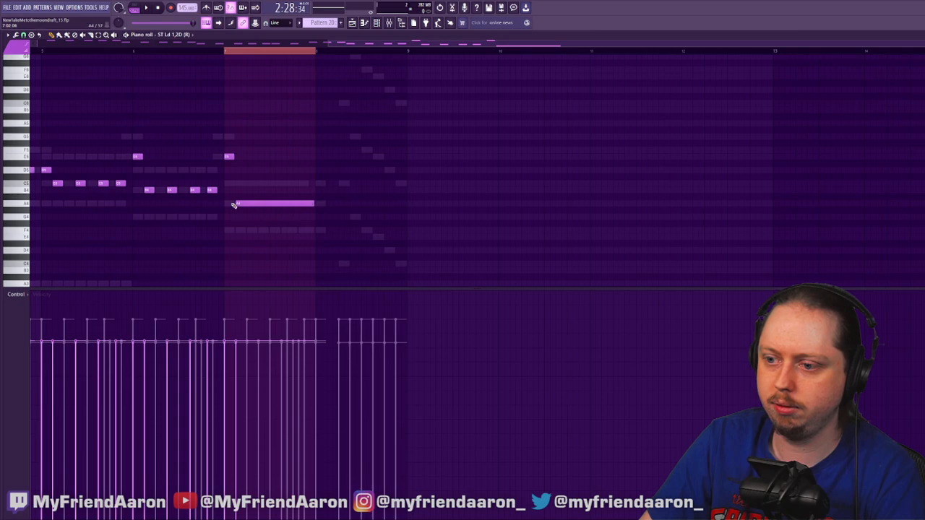
Delete the repeated A4 notes on ST Ld 1,2 in bar 7 and extend the first one across the bar
{"action": "right_click", "coordinate": [251, 203]}
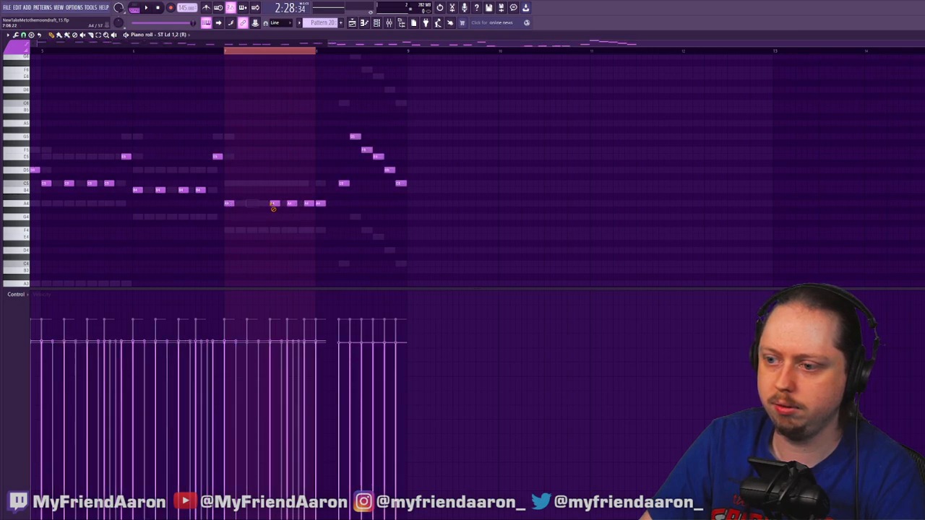
{"action": "right_click", "coordinate": [274, 203]}
{"action": "right_click", "coordinate": [308, 203]}
{"action": "right_click", "coordinate": [291, 203]}
{"action": "left_click_drag", "start_coordinate": [231, 204], "coordinate": [311, 212]}
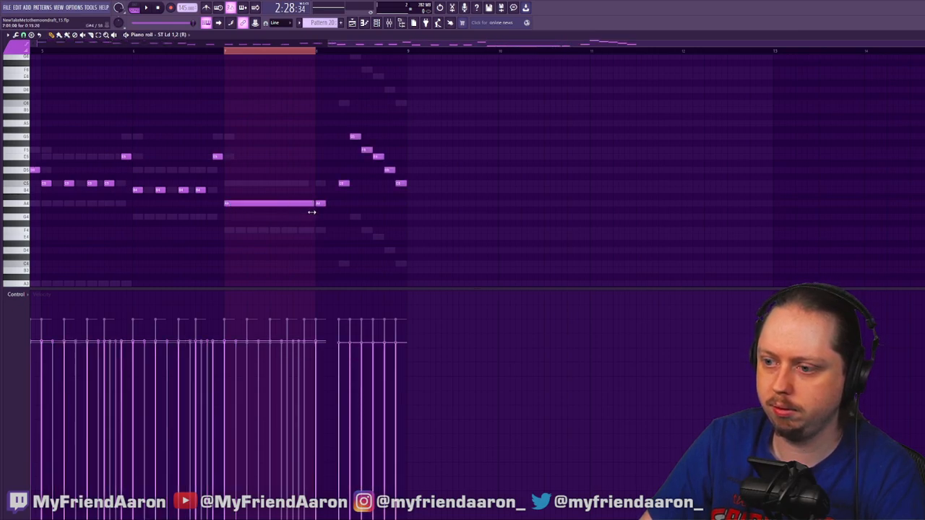
Delete the repeated F4 notes on ST Ld 0,1D in bar 7 and extend the remaining one to the bar's end
{"action": "double_click", "coordinate": [241, 231]}
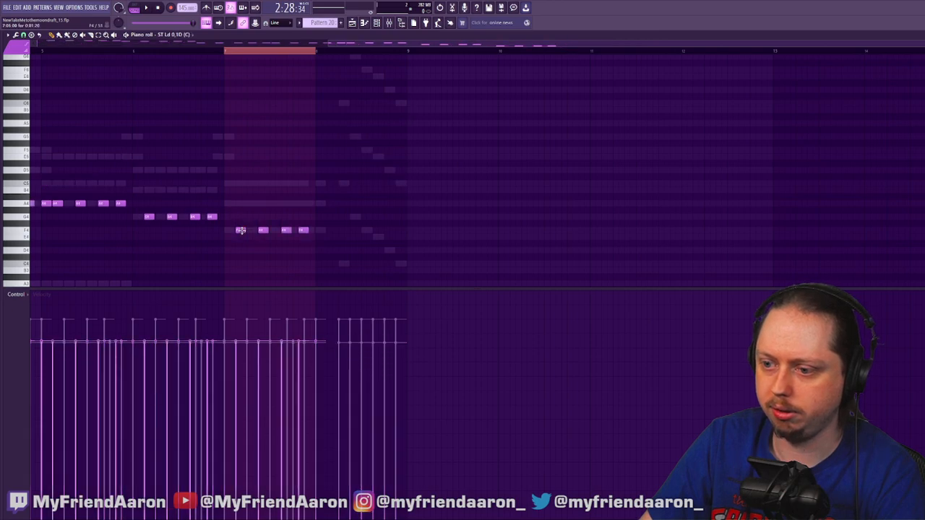
{"action": "right_click", "coordinate": [263, 231]}
{"action": "right_click", "coordinate": [285, 231]}
{"action": "right_click", "coordinate": [304, 230]}
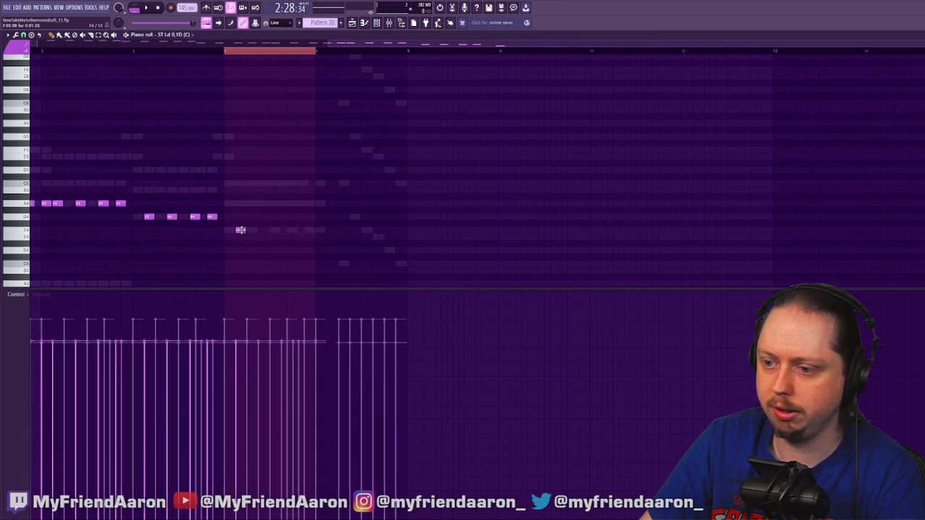
{"action": "left_click_drag", "start_coordinate": [243, 230], "coordinate": [313, 237]}
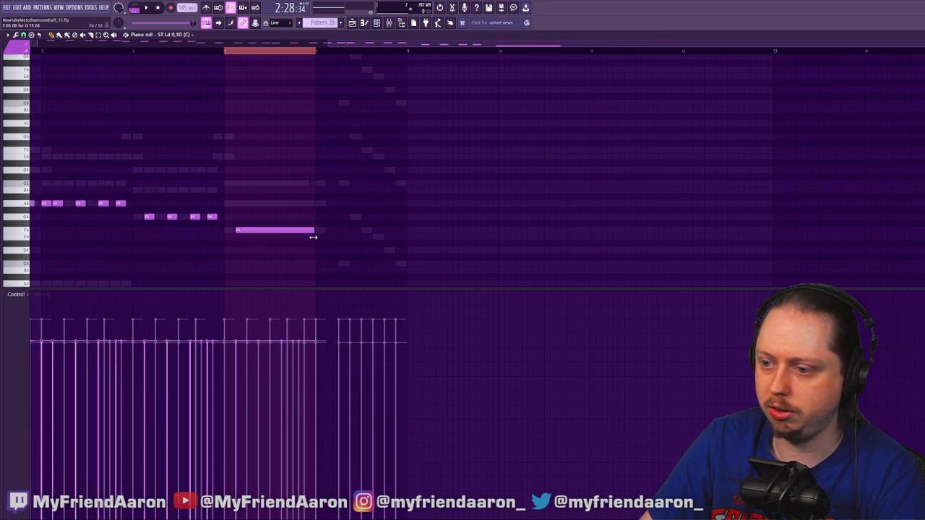
Replace the repeated F4 notes on ST Ld 0,1 in bar 7 with one held note and play the ending in the arrangement
{"action": "double_click", "coordinate": [231, 231]}
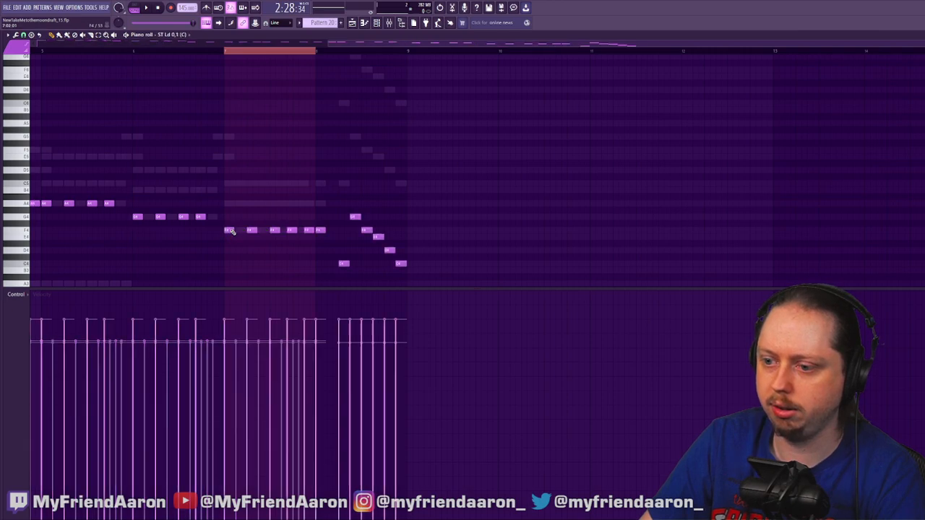
{"action": "right_click", "coordinate": [252, 230]}
{"action": "right_click", "coordinate": [275, 230]}
{"action": "right_click", "coordinate": [291, 229]}
{"action": "right_click", "coordinate": [309, 230]}
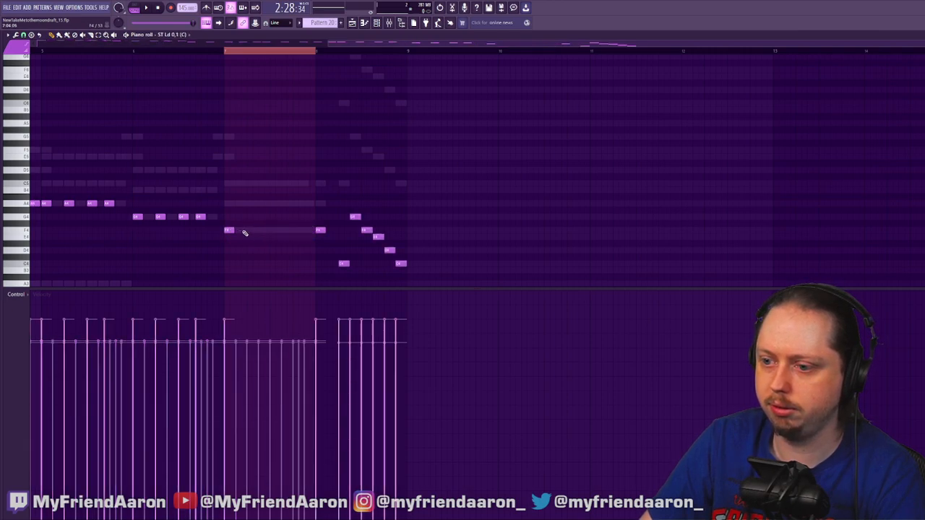
{"action": "left_click_drag", "start_coordinate": [231, 230], "coordinate": [313, 238]}
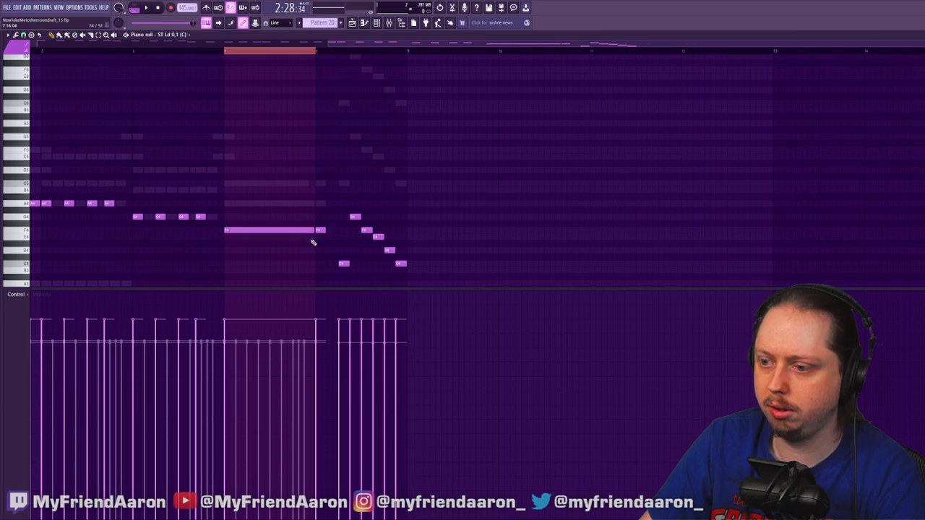
{"action": "key", "text": "space"}
{"action": "left_click", "coordinate": [352, 22]}
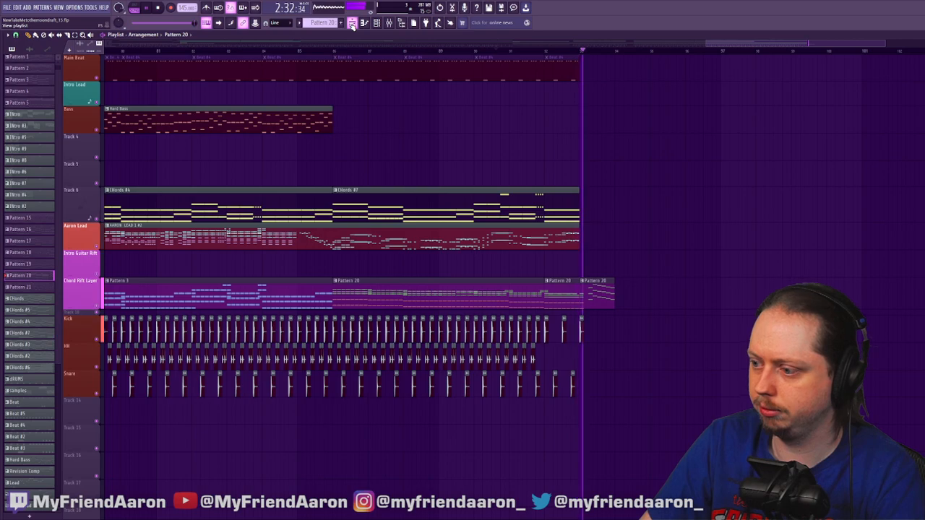
{"action": "key", "text": "space"}
Reopen Pattern 20, replace the repeated F3 notes in bar 7 with one held note and play the ending again
{"action": "double_click", "coordinate": [557, 301]}
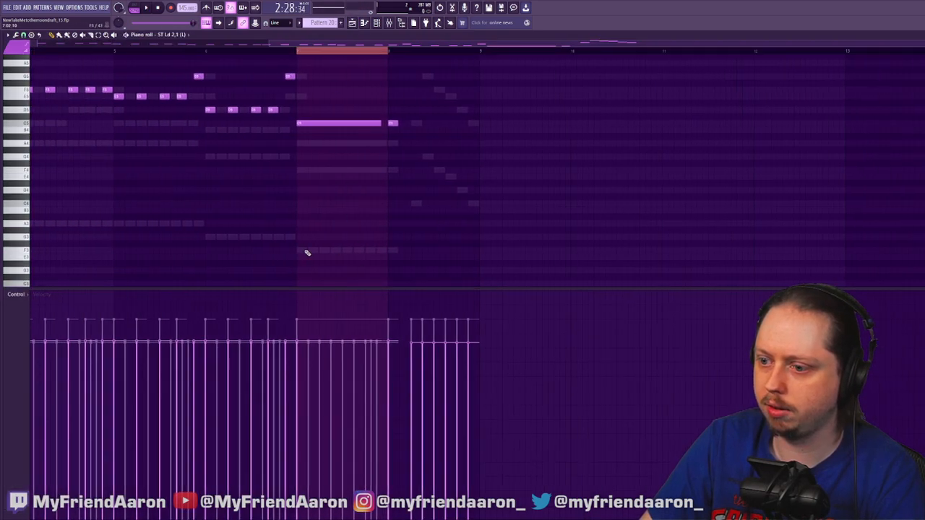
{"action": "double_click", "coordinate": [307, 252]}
{"action": "mouse_move", "coordinate": [314, 254]}
{"action": "left_mouse_down"}
{"action": "mouse_move", "coordinate": [400, 258]}
{"action": "mouse_move", "coordinate": [325, 255]}
{"action": "mouse_move", "coordinate": [389, 264]}
{"action": "left_mouse_up"}
{"action": "key", "text": "space"}
{"action": "left_click", "coordinate": [354, 22]}
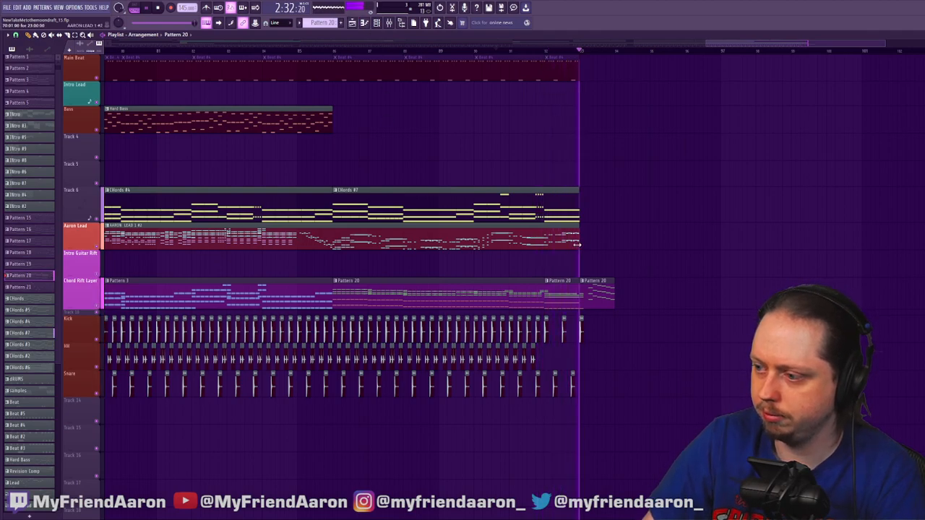
Replace the repeated F2 notes on 12.5-Bass in bar 7 of Pattern 20 with one held note and play the ending
{"action": "key", "text": "space"}
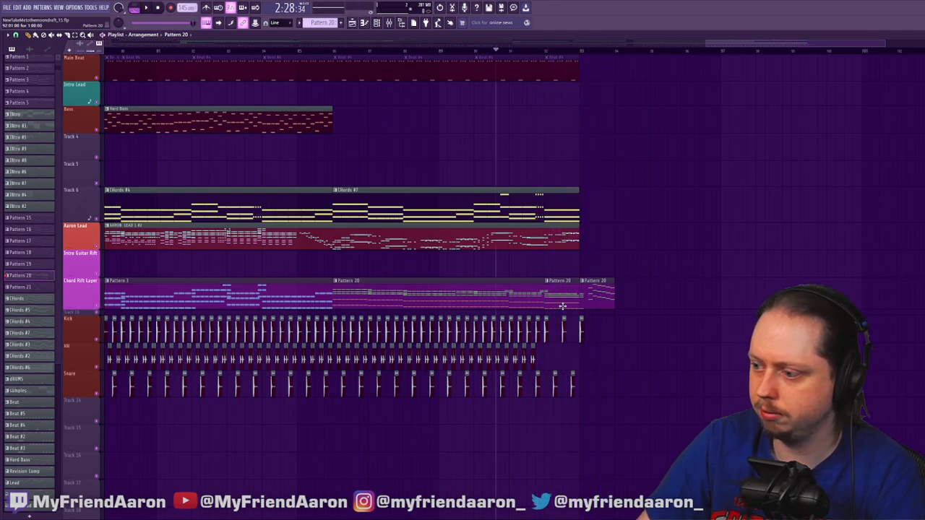
{"action": "double_click", "coordinate": [562, 307]}
{"action": "left_click_drag", "start_coordinate": [566, 47], "coordinate": [420, 49]}
{"action": "scroll", "coordinate": [235, 261], "scroll_direction": "down", "scroll_amount": 5}
{"action": "right_click", "coordinate": [219, 192]}
{"action": "right_click", "coordinate": [220, 192]}
{"action": "left_click_drag", "start_coordinate": [221, 191], "coordinate": [305, 194]}
{"action": "left_click_drag", "start_coordinate": [215, 191], "coordinate": [287, 201]}
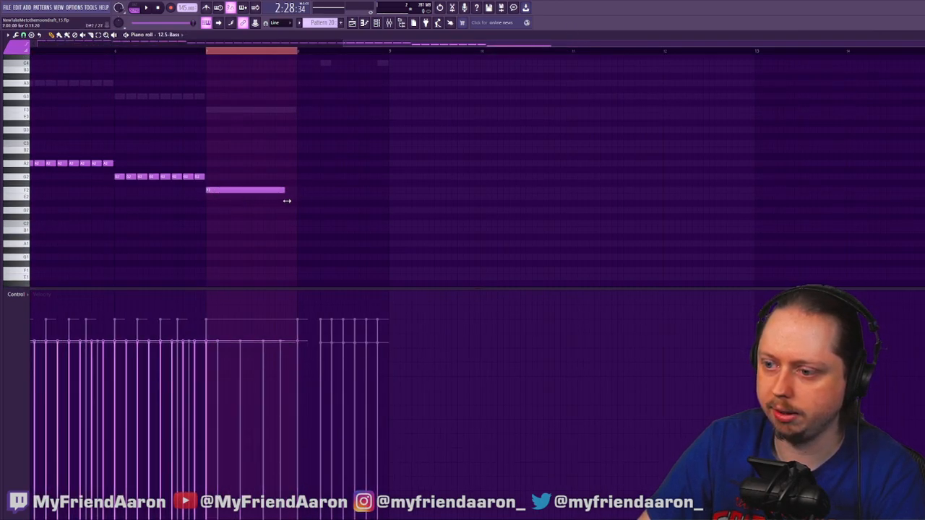
{"action": "left_click", "coordinate": [352, 22]}
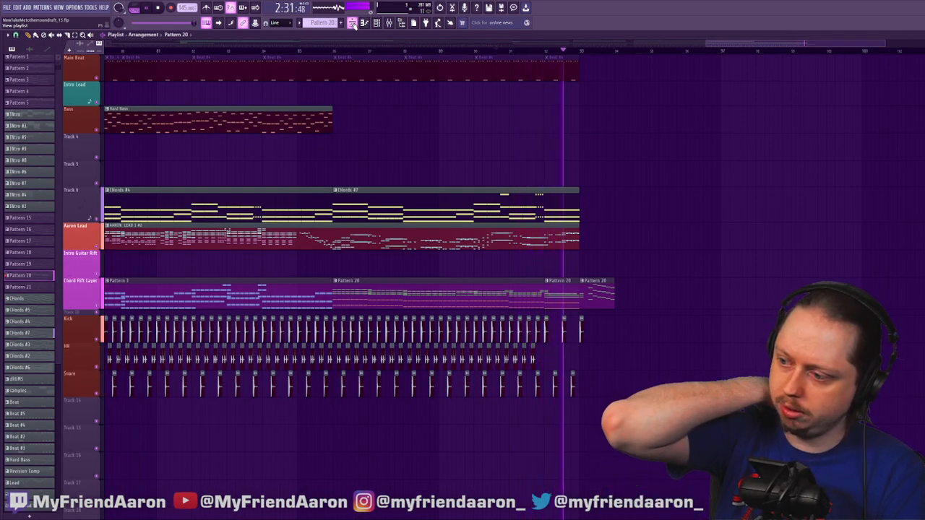
{"action": "key", "text": "space"}
{"action": "key", "text": "space"}
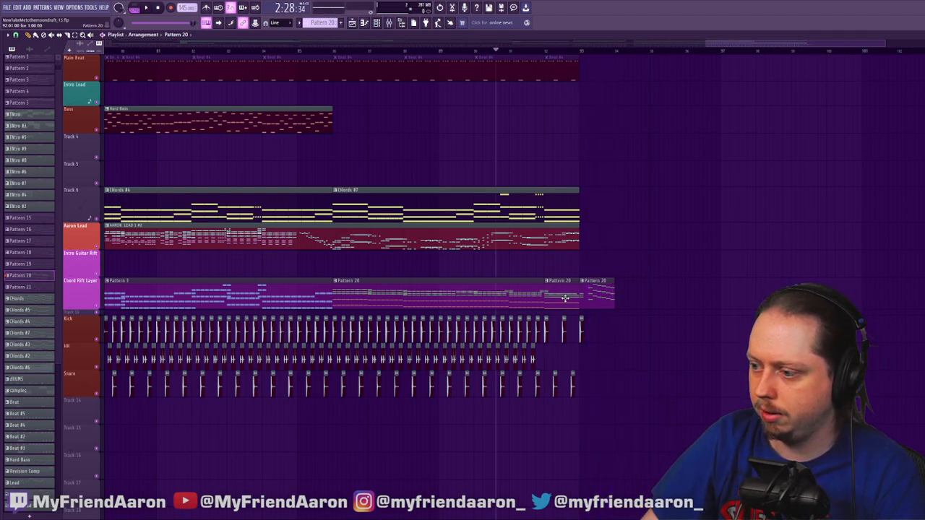
Reopen Pattern 20, undo the held-note replacements on 12.5-Bass and Tri-Bass in bar 7, and play the ending
{"action": "double_click", "coordinate": [566, 298]}
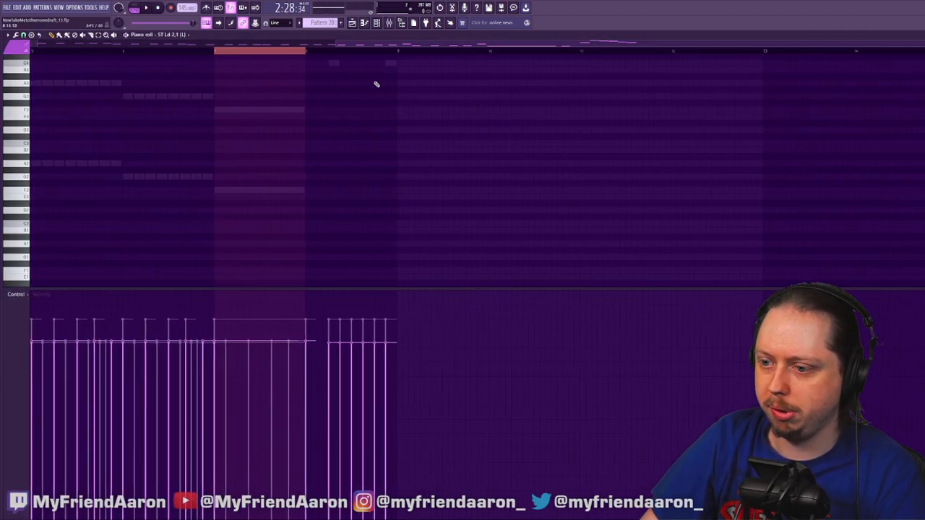
{"action": "scroll", "coordinate": [307, 160], "scroll_direction": "up", "scroll_amount": 6}
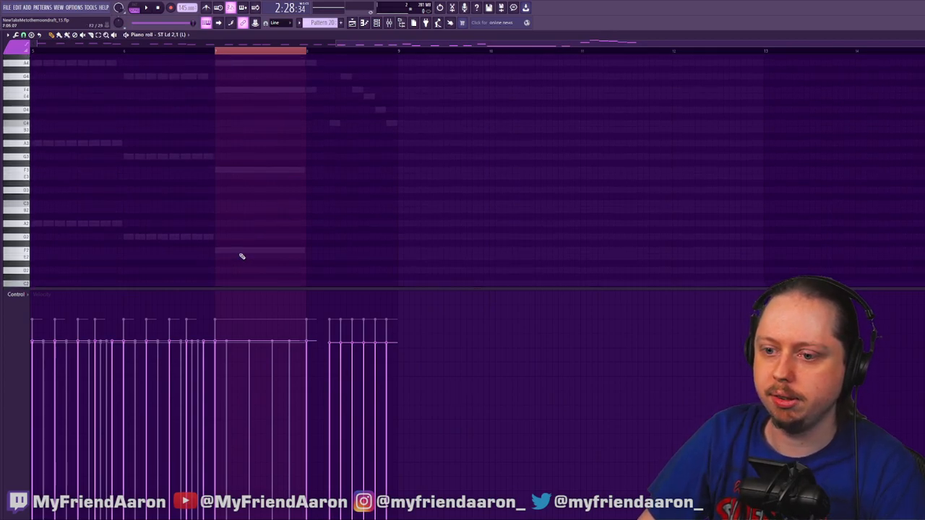
{"action": "right_click", "coordinate": [242, 251]}
{"action": "right_click", "coordinate": [243, 251]}
{"action": "key", "text": "ctrl+z"}
{"action": "key", "text": "ctrl+z"}
{"action": "key", "text": "ctrl+z"}
{"action": "key", "text": "ctrl+z"}
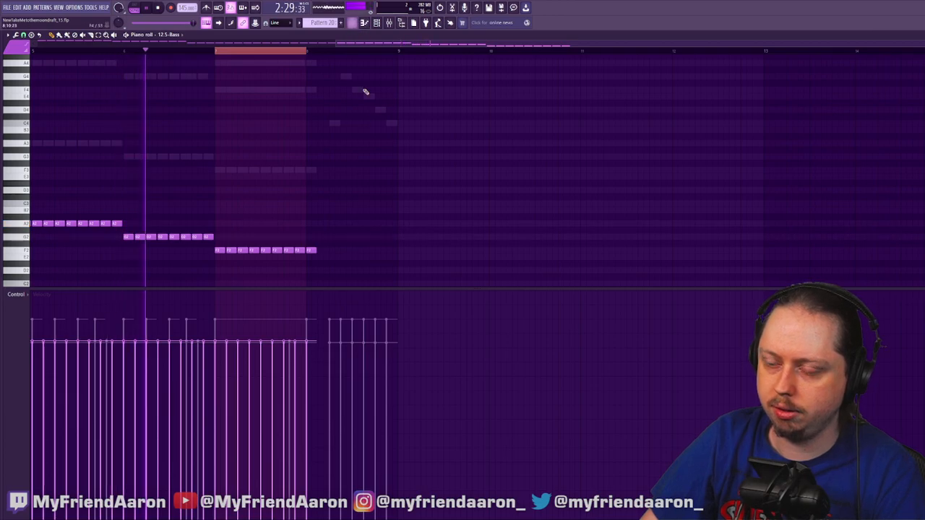
{"action": "scroll", "coordinate": [369, 182], "scroll_direction": "up", "scroll_amount": 1}
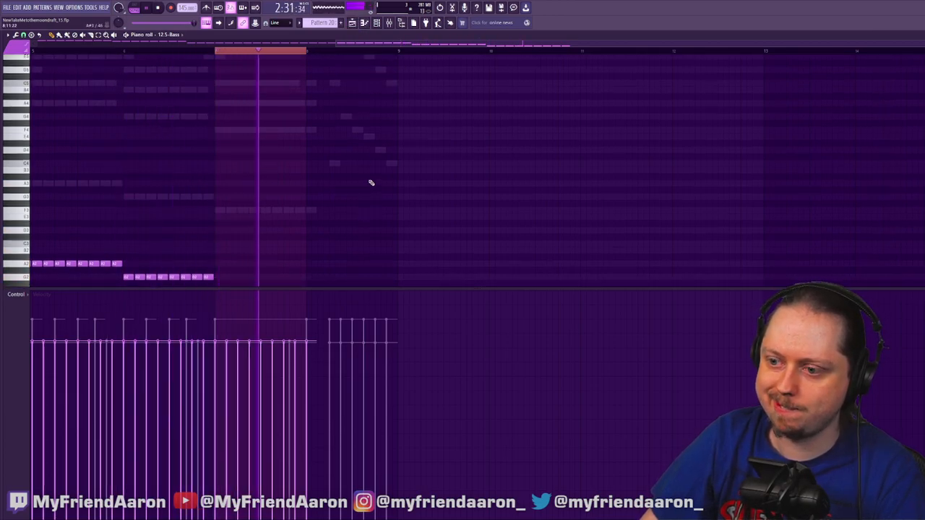
{"action": "scroll", "coordinate": [347, 195], "scroll_direction": "down", "scroll_amount": 2}
{"action": "key", "text": "space"}
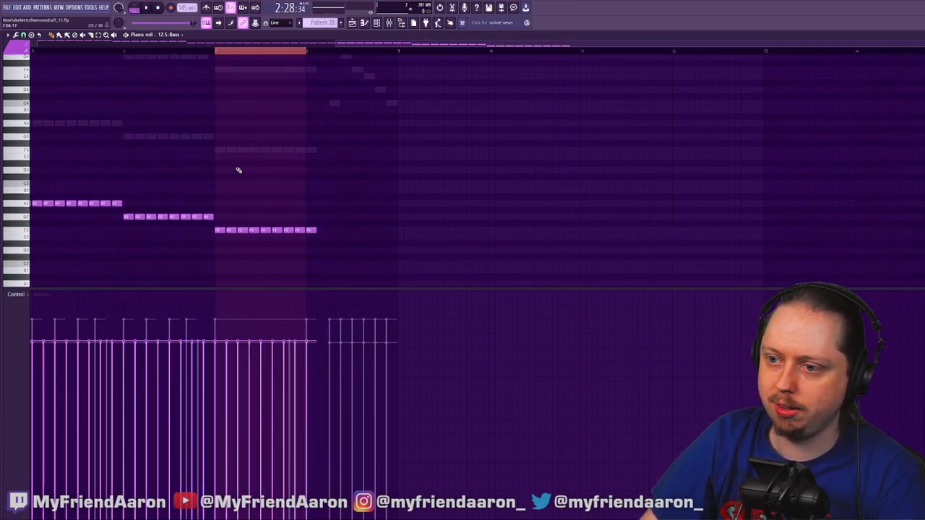
Copy the four-note G4 rhythm in bar 6 of ST Ld 0,1
{"action": "scroll", "coordinate": [237, 167], "scroll_direction": "up", "scroll_amount": 3}
{"action": "right_click", "coordinate": [221, 231]}
{"action": "scroll", "coordinate": [247, 218], "scroll_direction": "down", "scroll_amount": 1}
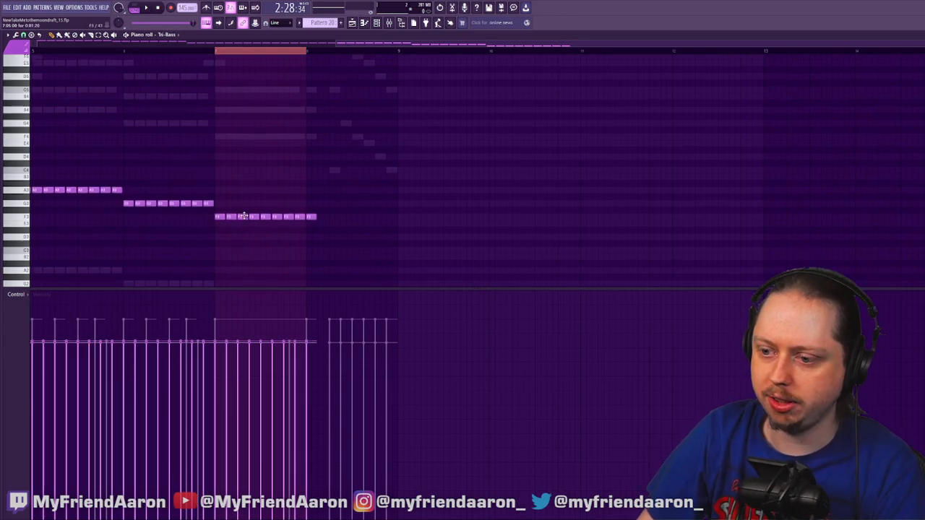
{"action": "scroll", "coordinate": [247, 196], "scroll_direction": "up", "scroll_amount": 2}
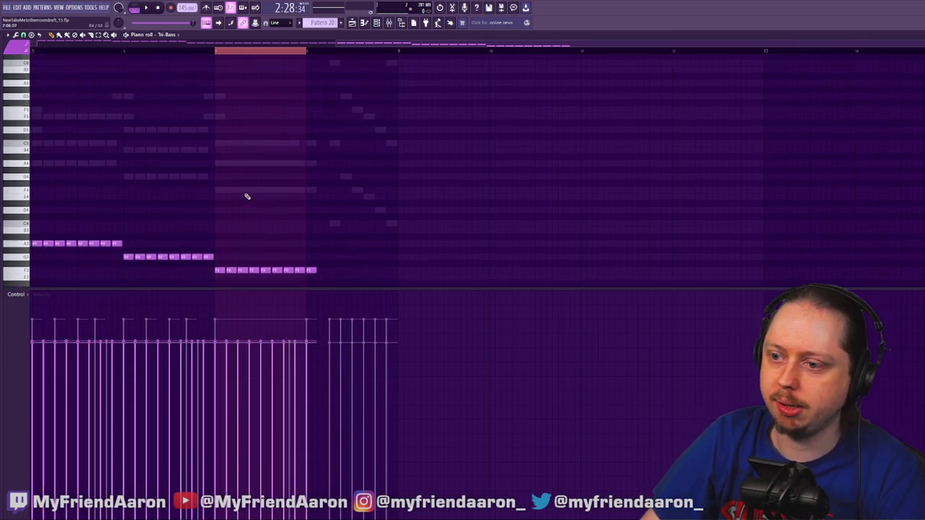
{"action": "double_click", "coordinate": [231, 143]}
{"action": "double_click", "coordinate": [223, 146]}
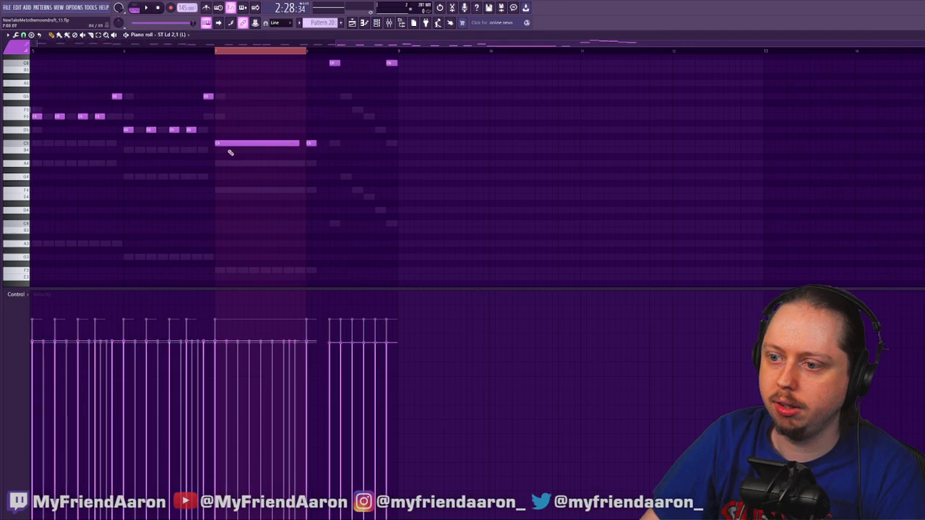
{"action": "double_click", "coordinate": [131, 178]}
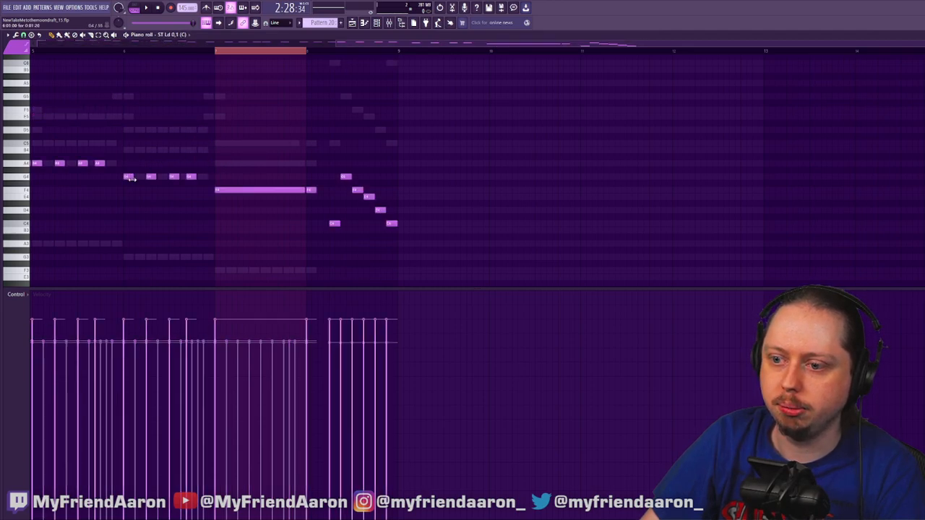
{"action": "mouse_move", "coordinate": [134, 175]}
{"action": "left_mouse_down"}
{"action": "mouse_move", "coordinate": [192, 192]}
{"action": "mouse_move", "coordinate": [125, 190]}
{"action": "left_mouse_up"}
{"action": "right_click", "coordinate": [170, 169]}
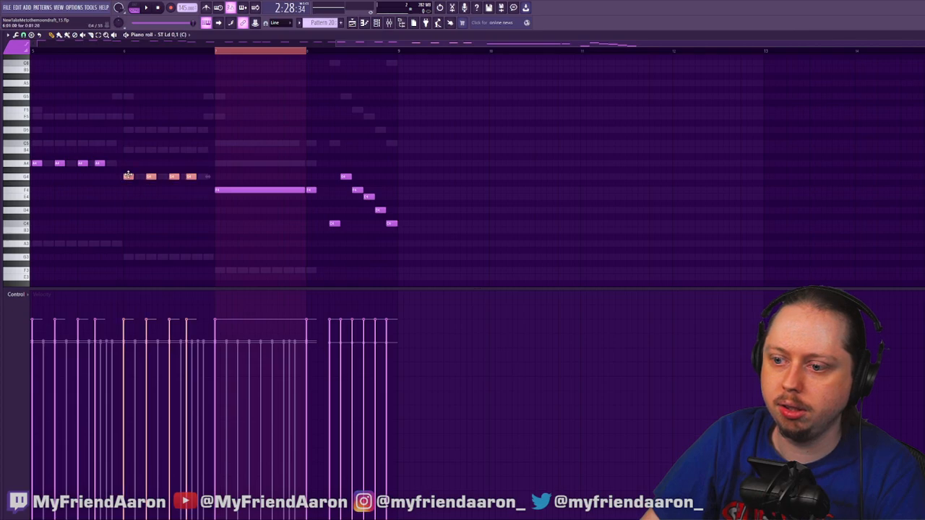
Replace the repeated F3 notes on Tri-Bass in bar 7 with five G3 notes in the copied rhythm and level their velocities
{"action": "double_click", "coordinate": [221, 272]}
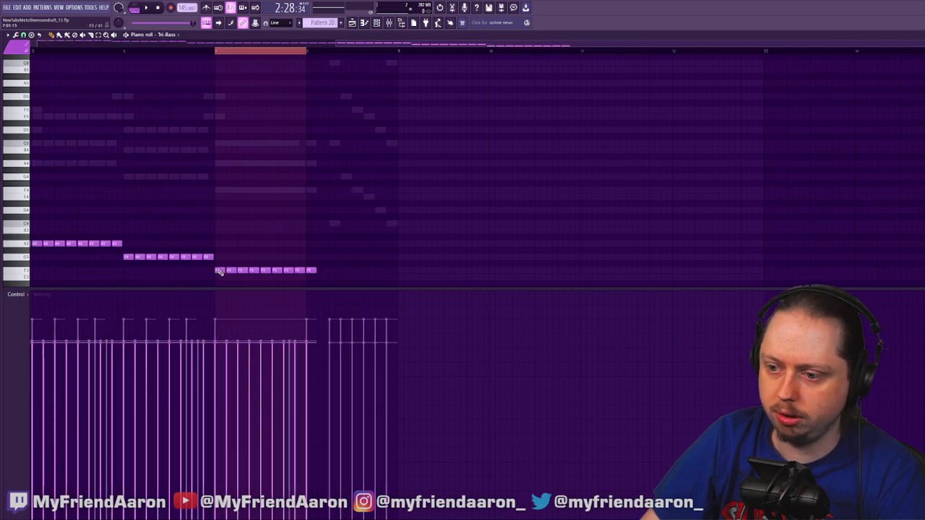
{"action": "right_click", "coordinate": [302, 269]}
{"action": "right_click", "coordinate": [222, 272]}
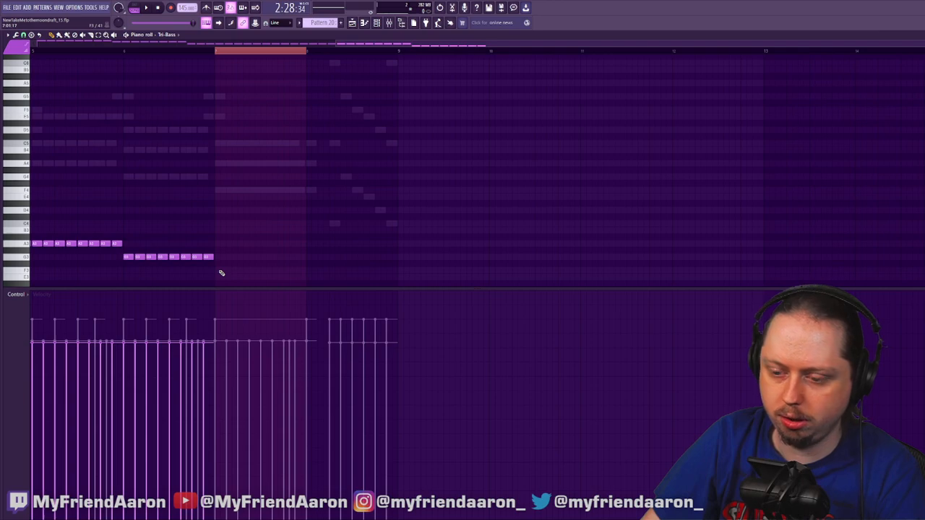
{"action": "key", "text": "ctrl+v"}
{"action": "left_click_drag", "start_coordinate": [95, 179], "coordinate": [282, 256]}
{"action": "key", "text": "space"}
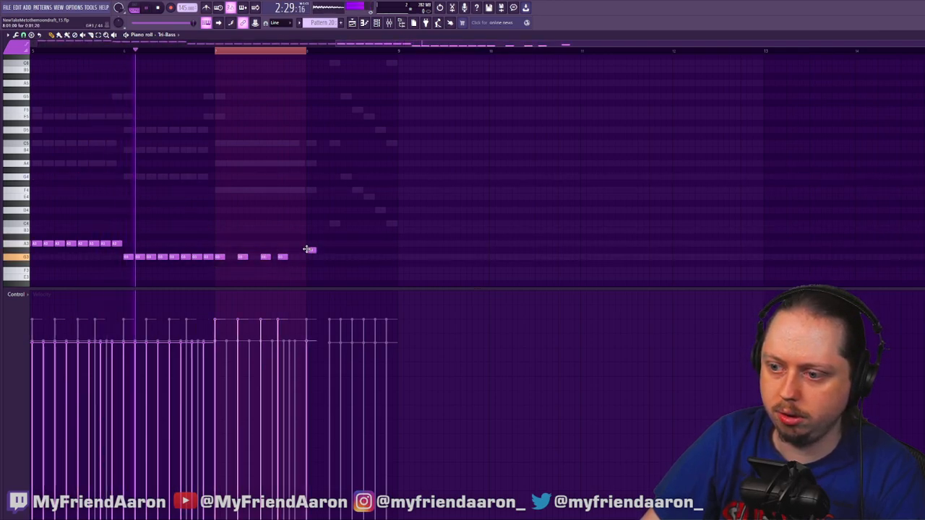
{"action": "left_click", "coordinate": [298, 258]}
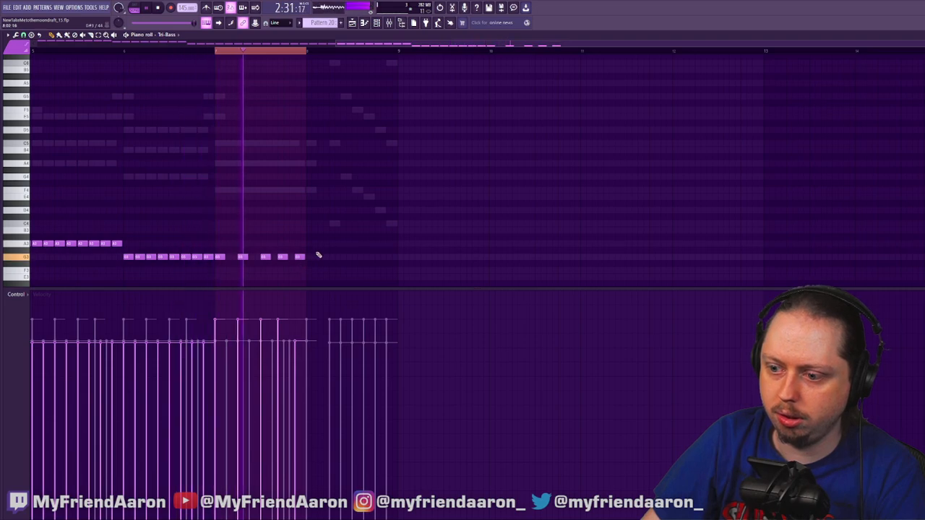
{"action": "left_click_drag", "start_coordinate": [321, 236], "coordinate": [220, 270]}
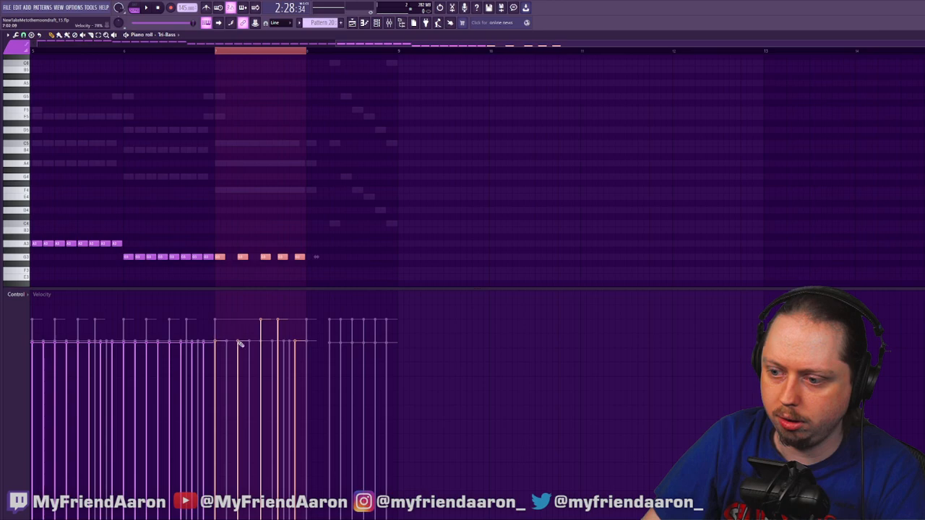
Replace the repeated F2 notes on 12.5-Bass in bar 7 with the same five-note rhythm on G2 and play the ending
{"action": "scroll", "coordinate": [297, 217], "scroll_direction": "down", "scroll_amount": 5}
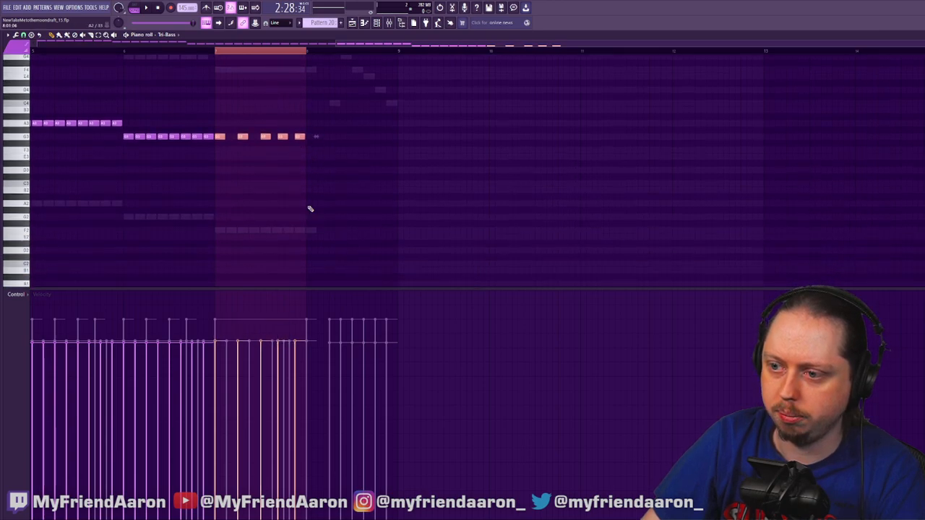
{"action": "double_click", "coordinate": [279, 231]}
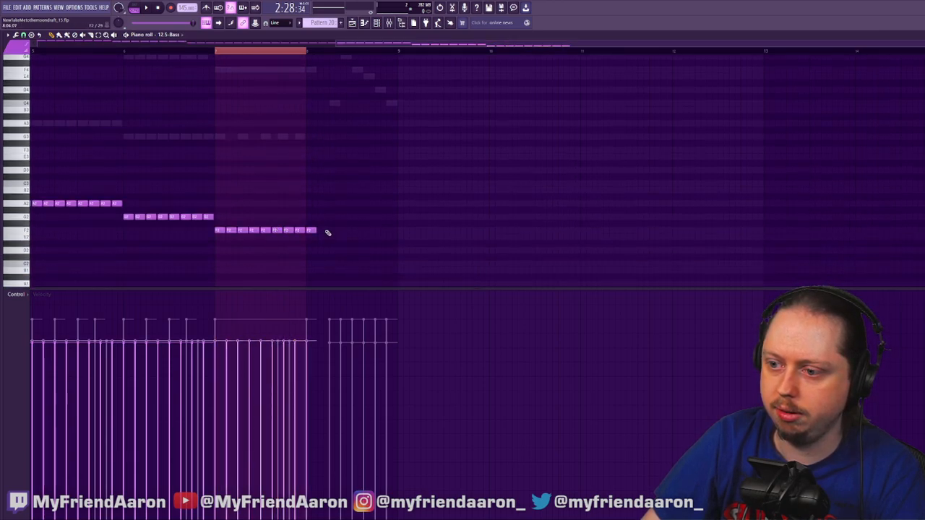
{"action": "left_click_drag", "start_coordinate": [328, 236], "coordinate": [224, 234]}
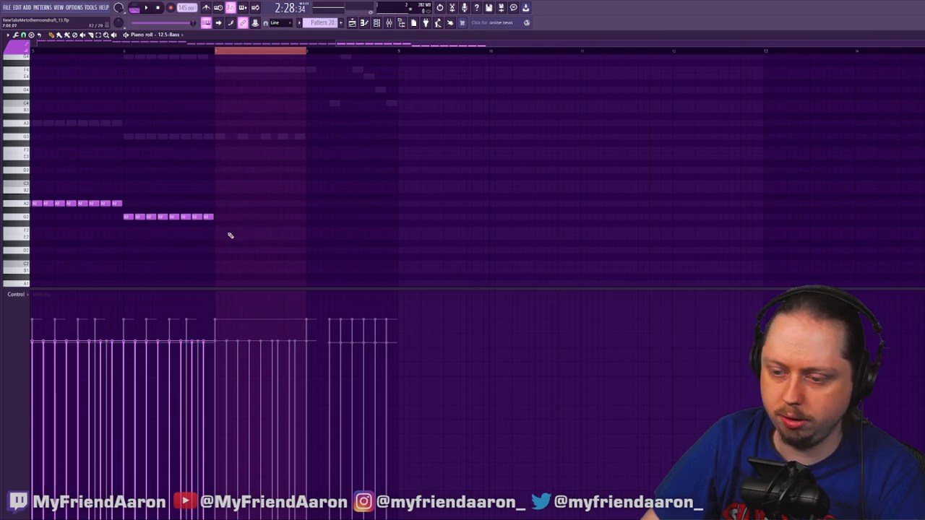
{"action": "key", "text": "ctrl+v"}
{"action": "left_click_drag", "start_coordinate": [83, 58], "coordinate": [221, 242]}
{"action": "left_click", "coordinate": [307, 206]}
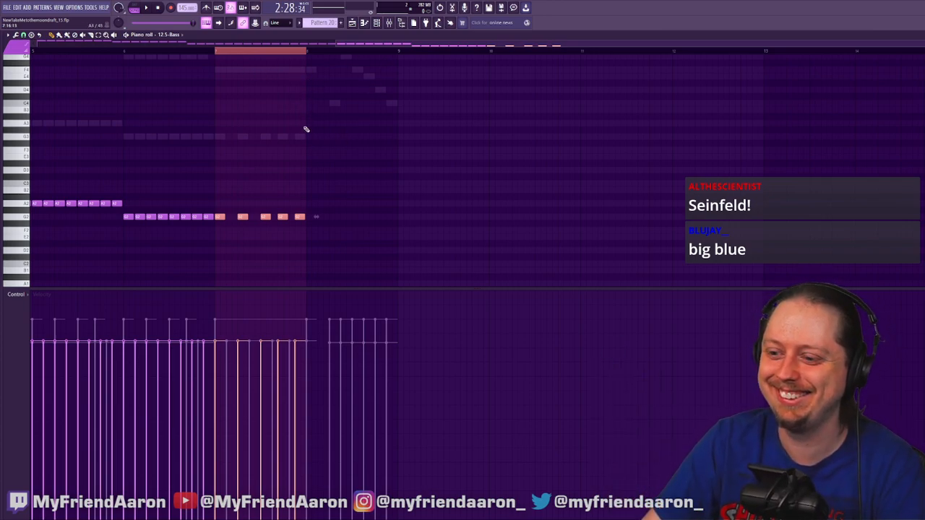
{"action": "key", "text": "space"}
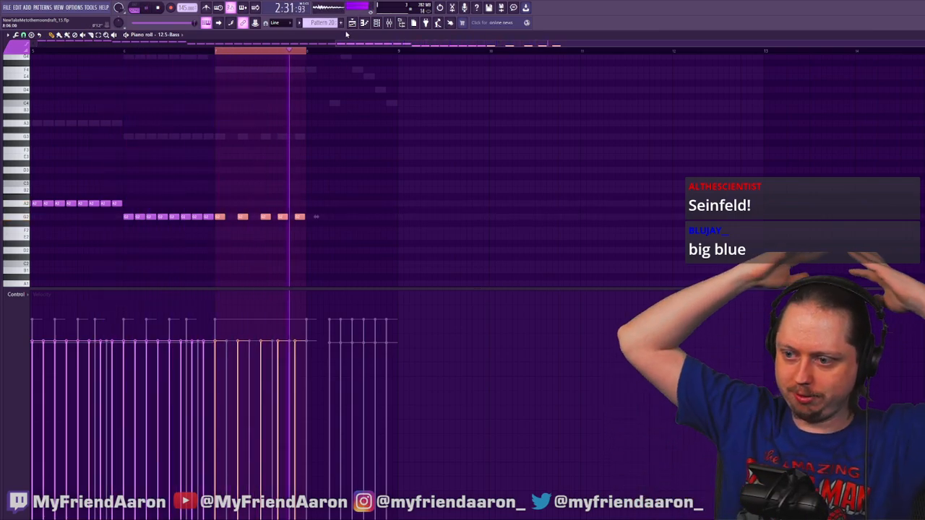
{"action": "key", "text": "space"}
Add a G2 note on 12.5-Bass and a G3 note on Tri-Bass at the start of bar 8, and play the ending in the arrangement
{"action": "left_click", "coordinate": [314, 217]}
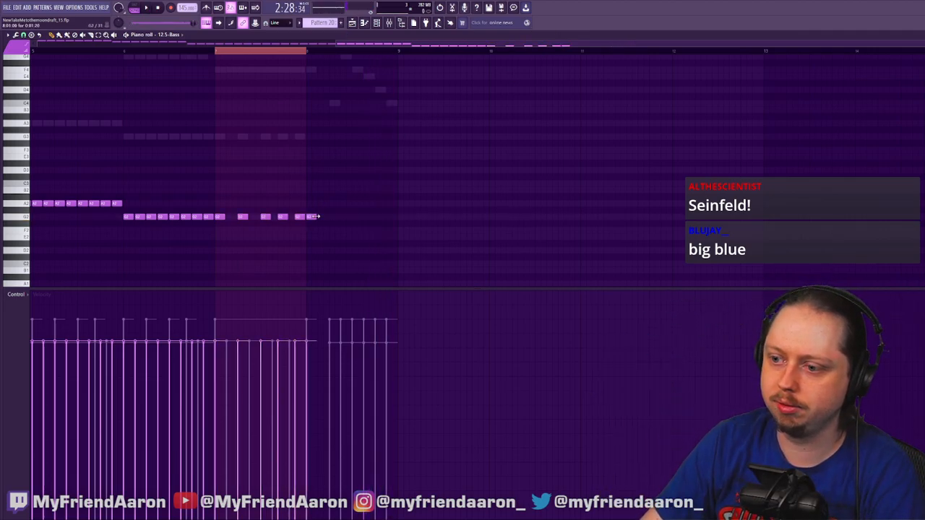
{"action": "double_click", "coordinate": [302, 137]}
{"action": "key", "text": "space"}
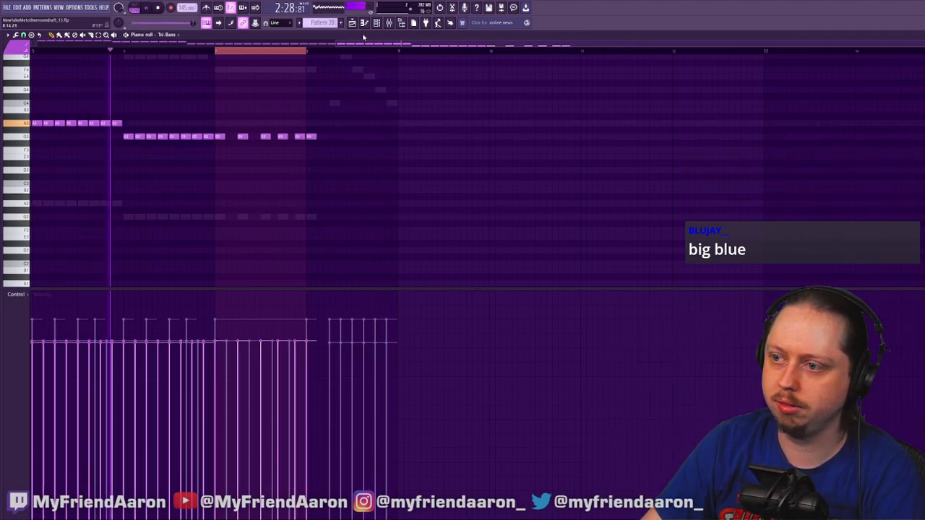
{"action": "left_click", "coordinate": [352, 23]}
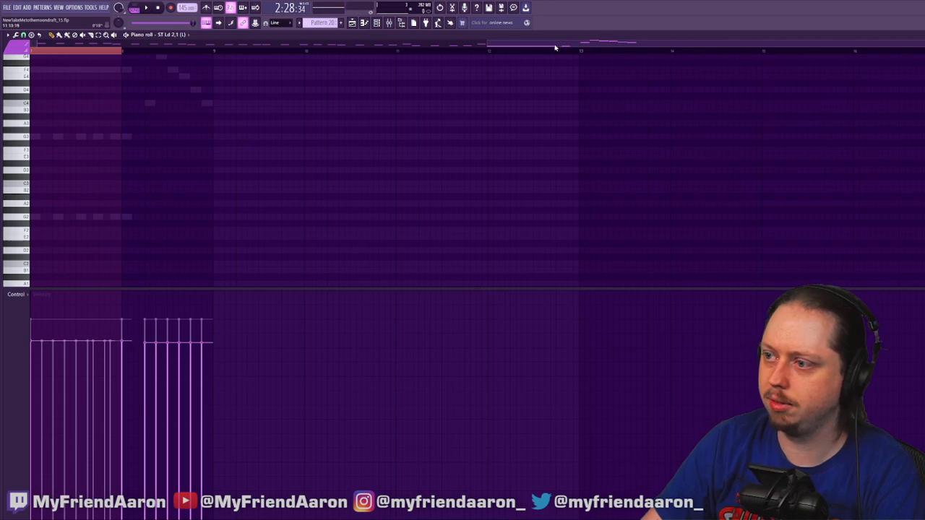
Replace the held F4 note on ST Ld 0,1 in bar 7 with five F4 notes in the bass rhythm and play the ending
{"action": "left_click_drag", "start_coordinate": [555, 46], "coordinate": [413, 51]}
{"action": "right_click", "coordinate": [210, 138]}
{"action": "right_click", "coordinate": [209, 137]}
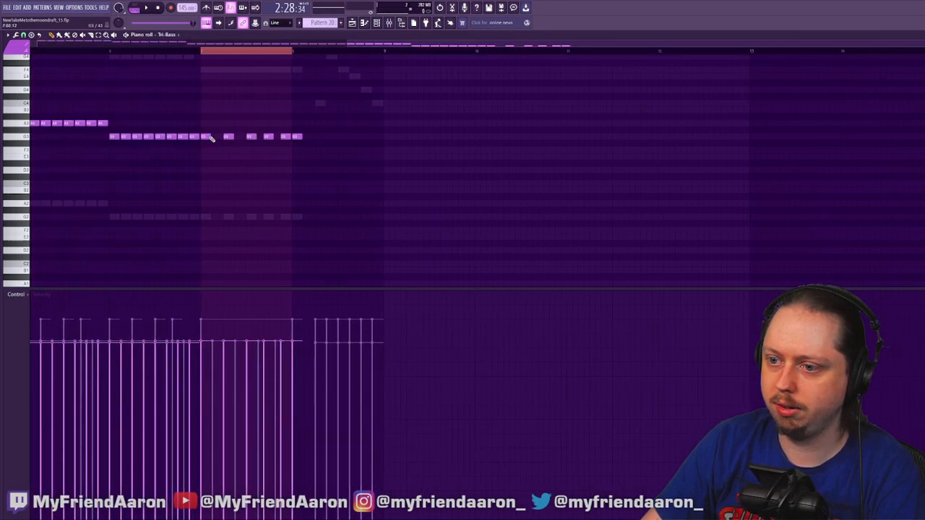
{"action": "scroll", "coordinate": [289, 197], "scroll_direction": "up", "scroll_amount": 3}
{"action": "right_click", "coordinate": [205, 151]}
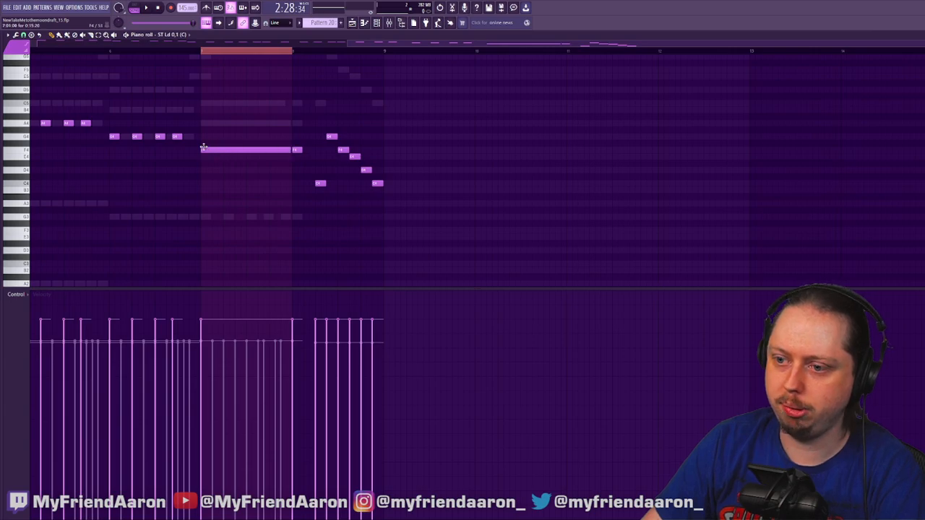
{"action": "right_click", "coordinate": [205, 149]}
{"action": "key", "text": "ctrl+v"}
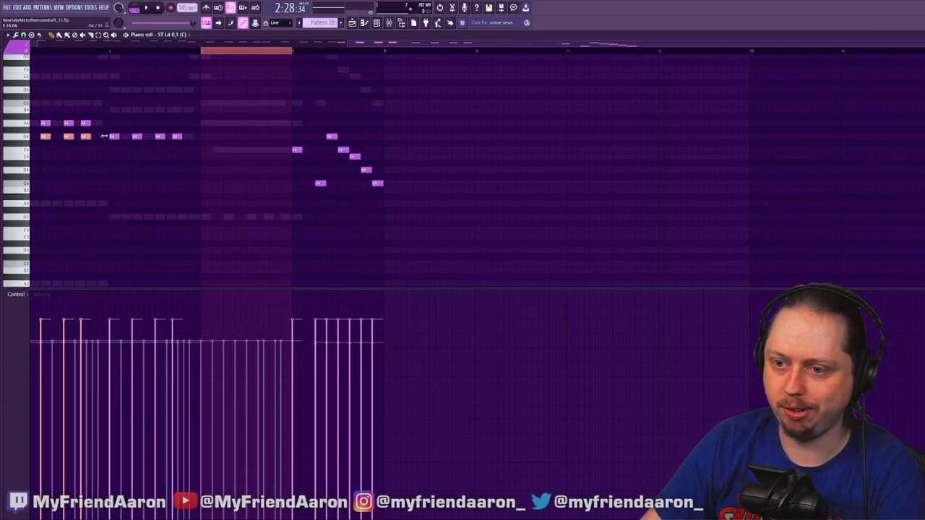
{"action": "left_click_drag", "start_coordinate": [84, 137], "coordinate": [266, 147]}
{"action": "left_click", "coordinate": [278, 138]}
{"action": "right_click", "coordinate": [281, 138]}
{"action": "left_click", "coordinate": [282, 150]}
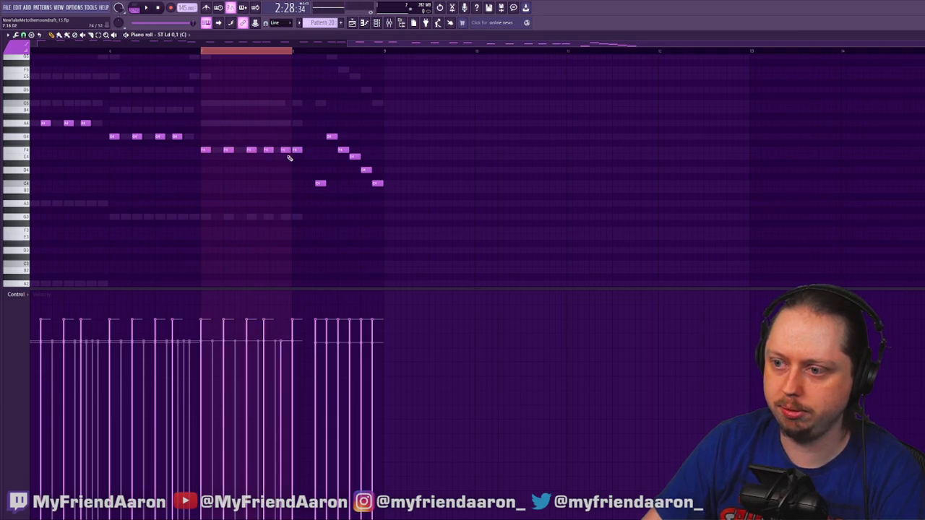
{"action": "key", "text": "space"}
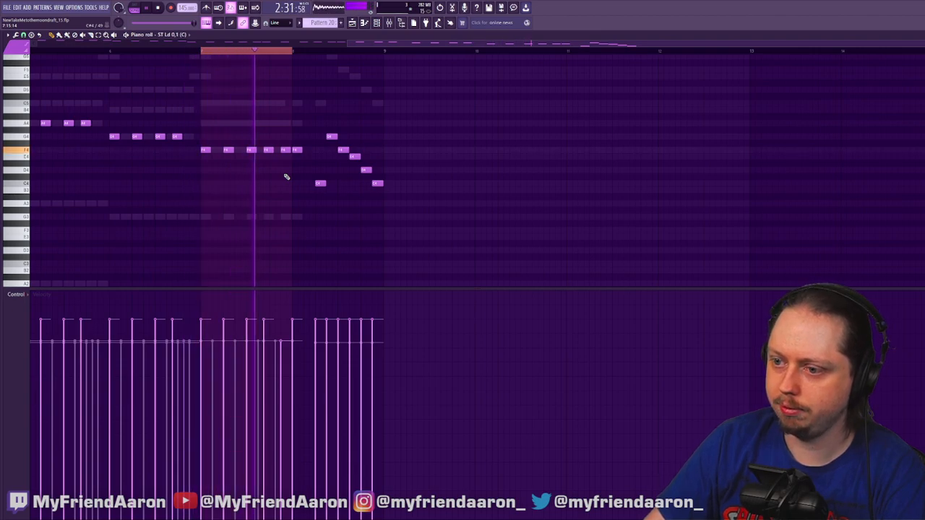
{"action": "key", "text": "space"}
Replace the held A4 note on ST Ld 1,2 in bar 7 with five A4 notes in the copied bass rhythm
{"action": "left_click_drag", "start_coordinate": [287, 139], "coordinate": [208, 179]}
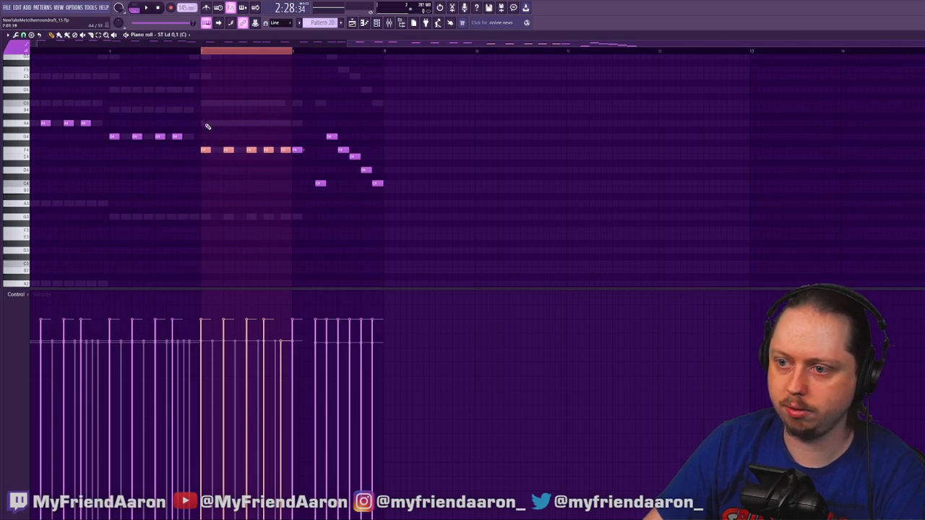
{"action": "left_click", "coordinate": [204, 55]}
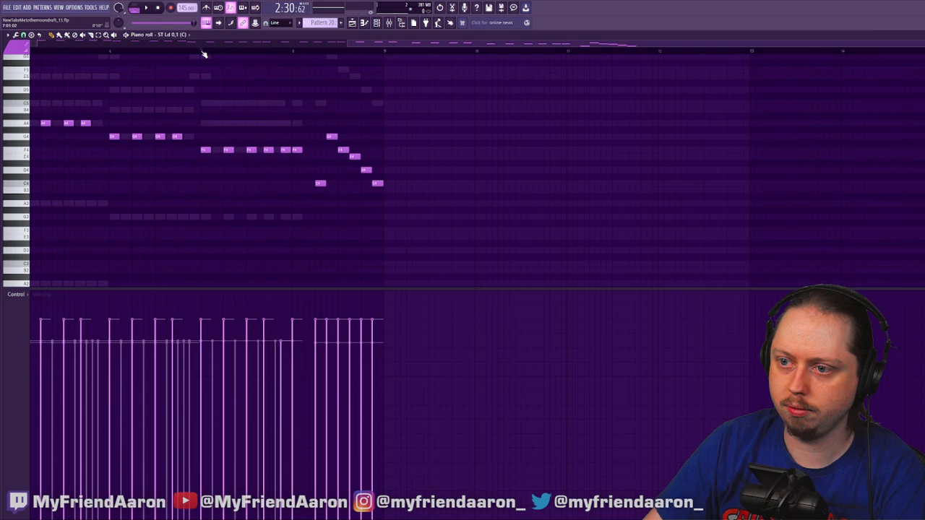
{"action": "right_click", "coordinate": [212, 123]}
{"action": "right_click", "coordinate": [212, 122]}
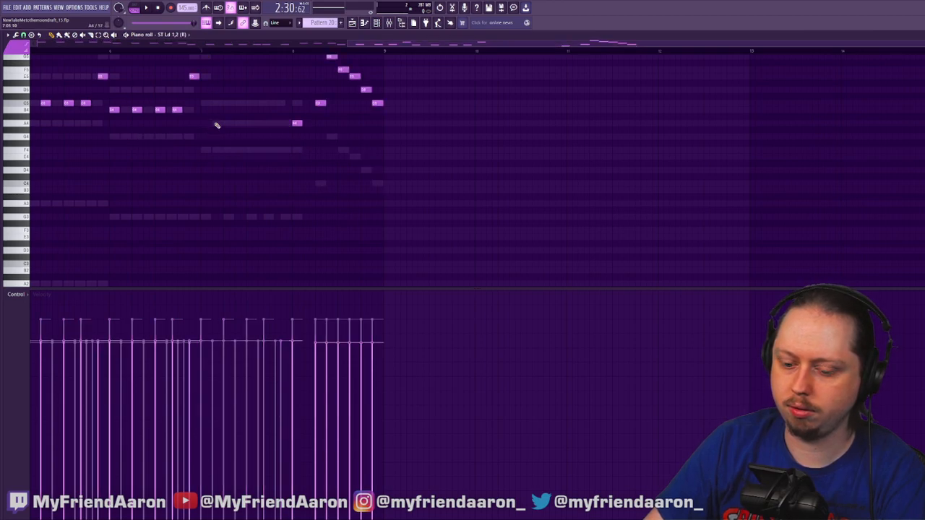
{"action": "key", "text": "ctrl+v"}
{"action": "mouse_move", "coordinate": [206, 150]}
{"action": "left_mouse_down"}
{"action": "mouse_move", "coordinate": [204, 109]}
{"action": "mouse_move", "coordinate": [203, 124]}
{"action": "left_mouse_up"}
{"action": "right_click", "coordinate": [206, 150]}
{"action": "right_click", "coordinate": [229, 150]}
{"action": "right_click", "coordinate": [269, 150]}
{"action": "right_click", "coordinate": [287, 150]}
{"action": "right_click", "coordinate": [251, 151]}
{"action": "left_click_drag", "start_coordinate": [204, 101], "coordinate": [292, 154]}
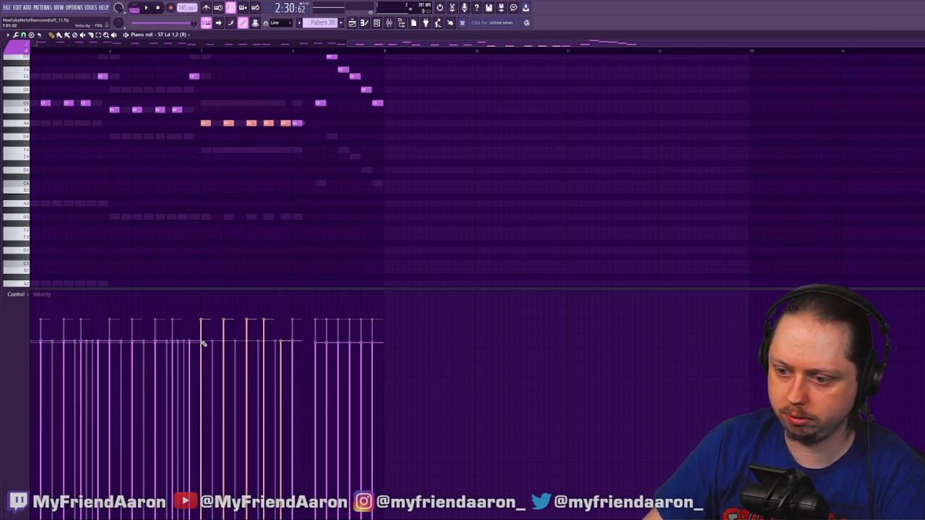
Replace the held C5 note on ST Ld 2,1 in bar 7 with five C5 notes in the same rhythm
{"action": "scroll", "coordinate": [210, 148], "scroll_direction": "up", "scroll_amount": 2}
{"action": "right_click", "coordinate": [216, 146]}
{"action": "right_click", "coordinate": [217, 146]}
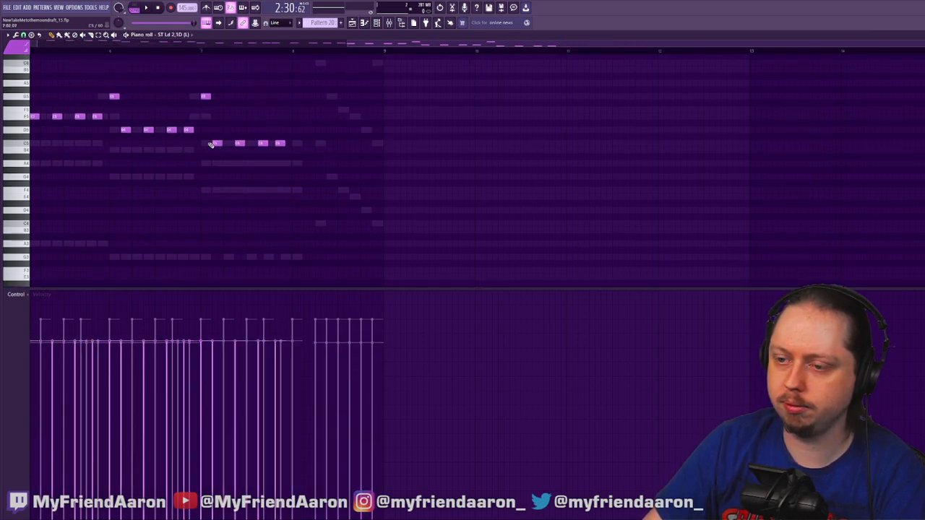
{"action": "right_click", "coordinate": [206, 145]}
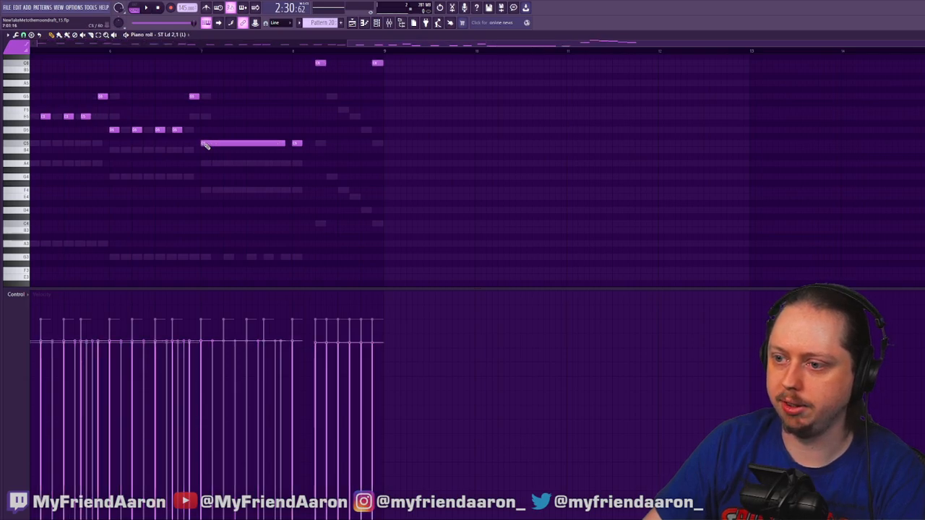
{"action": "right_click", "coordinate": [212, 146]}
{"action": "key", "text": "ctrl+v"}
{"action": "left_click_drag", "start_coordinate": [205, 189], "coordinate": [205, 143]}
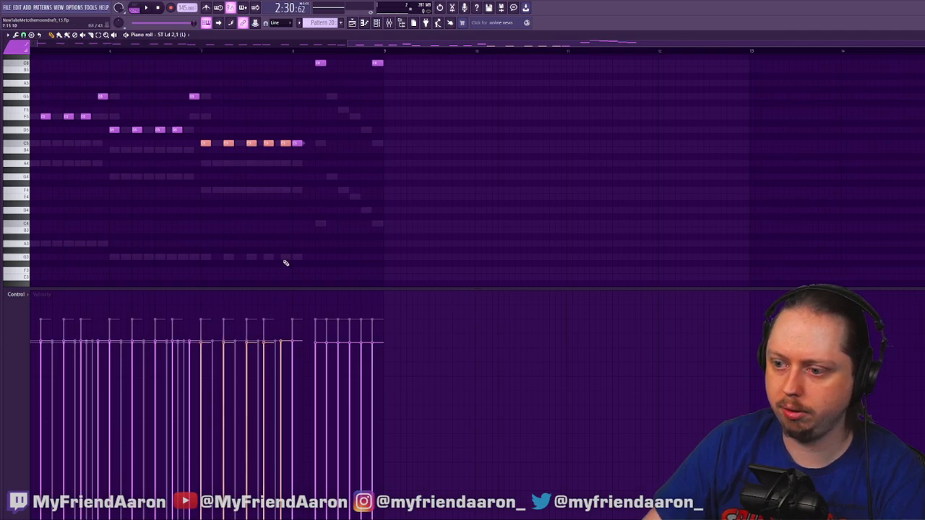
Check the bar 7 notes on Tri-Bass, ST Ld 0,1D and 12.5-Bass against the new rhythm
{"action": "double_click", "coordinate": [286, 259]}
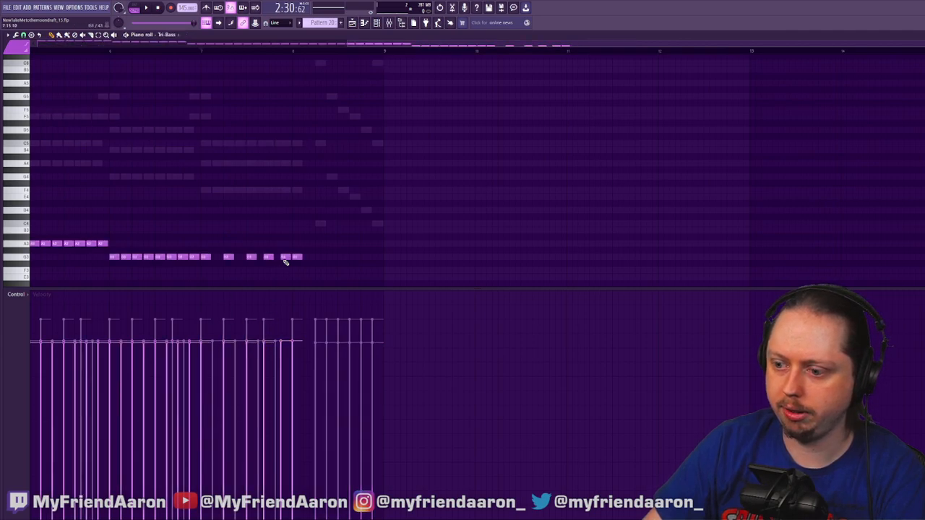
{"action": "double_click", "coordinate": [282, 192]}
{"action": "scroll", "coordinate": [285, 237], "scroll_direction": "down", "scroll_amount": 2}
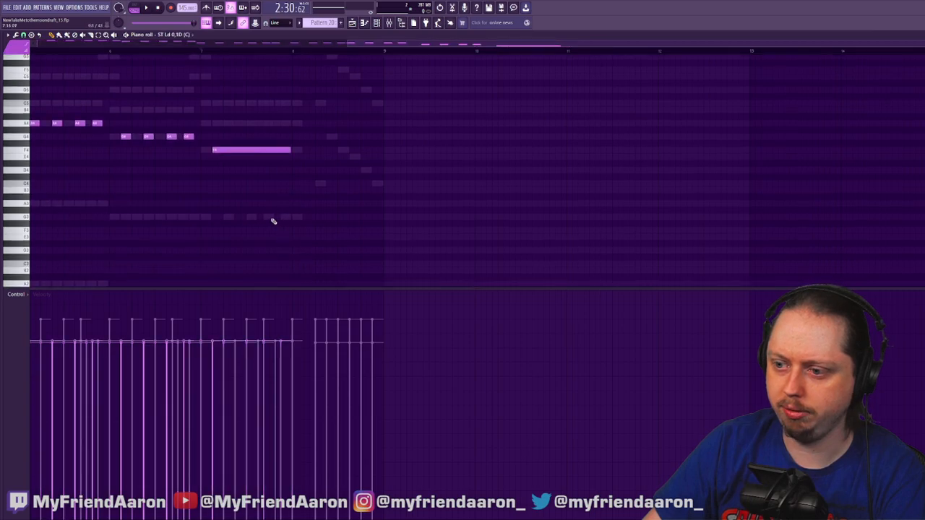
{"action": "double_click", "coordinate": [268, 216]}
{"action": "scroll", "coordinate": [269, 227], "scroll_direction": "down", "scroll_amount": 3}
{"action": "double_click", "coordinate": [269, 238]}
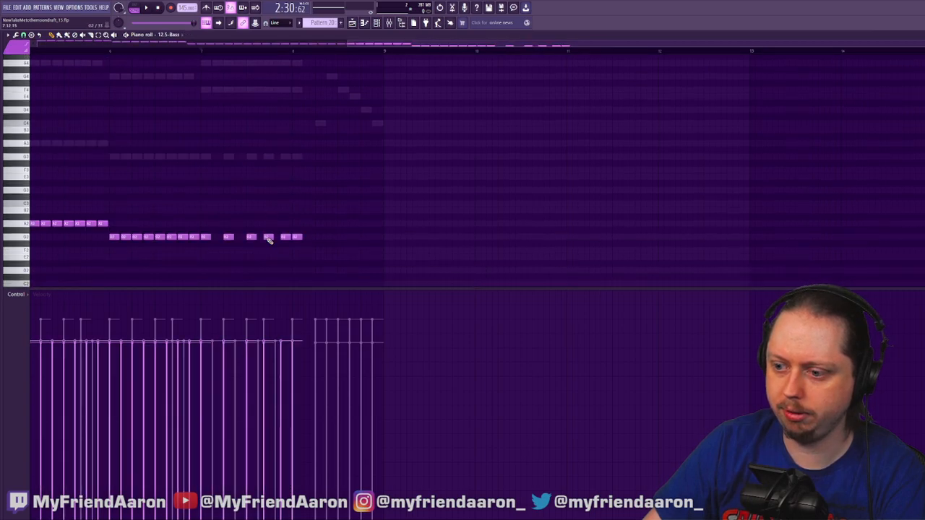
Return to the arrangement, fit the closing bars in view and play the ending from about bar 88
{"action": "left_click", "coordinate": [353, 24]}
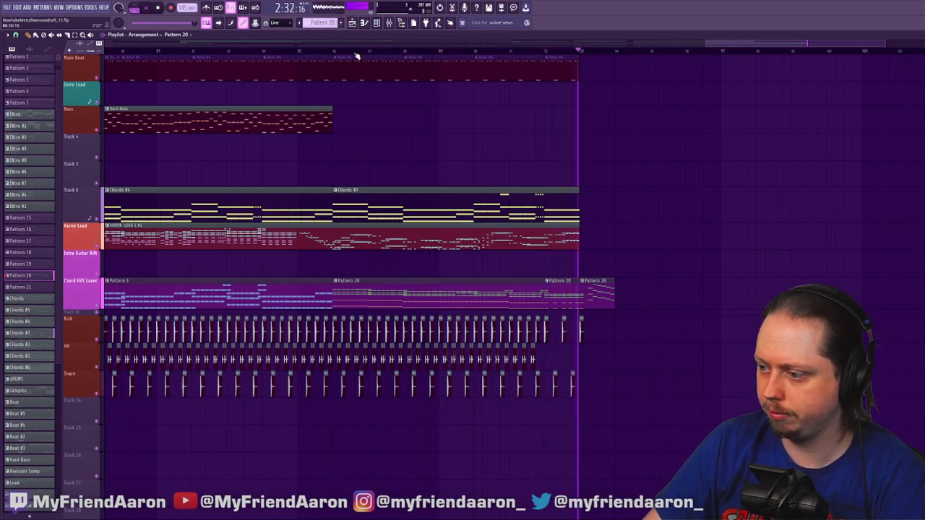
{"action": "left_click", "coordinate": [446, 56]}
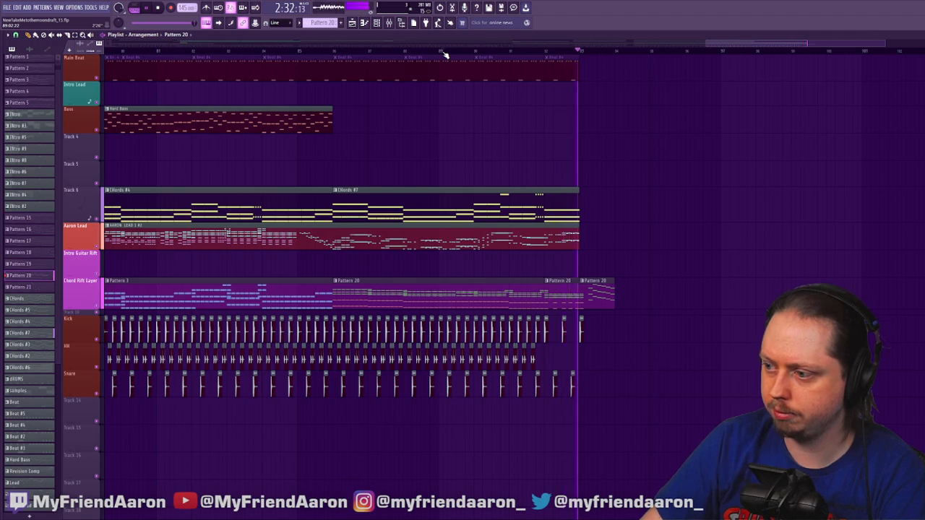
{"action": "key", "text": "space"}
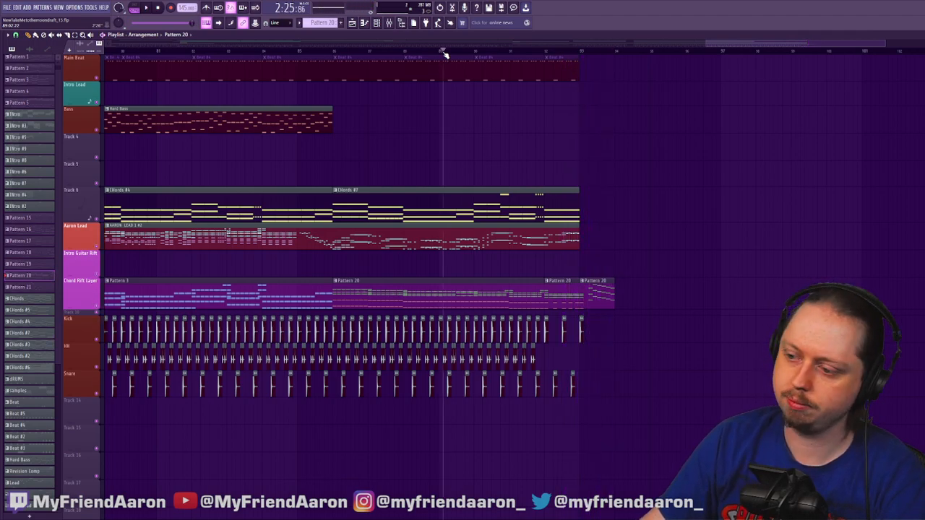
{"action": "left_click_drag", "start_coordinate": [756, 45], "coordinate": [794, 51]}
{"action": "scroll", "coordinate": [795, 45], "scroll_direction": "left", "scroll_amount": 5}
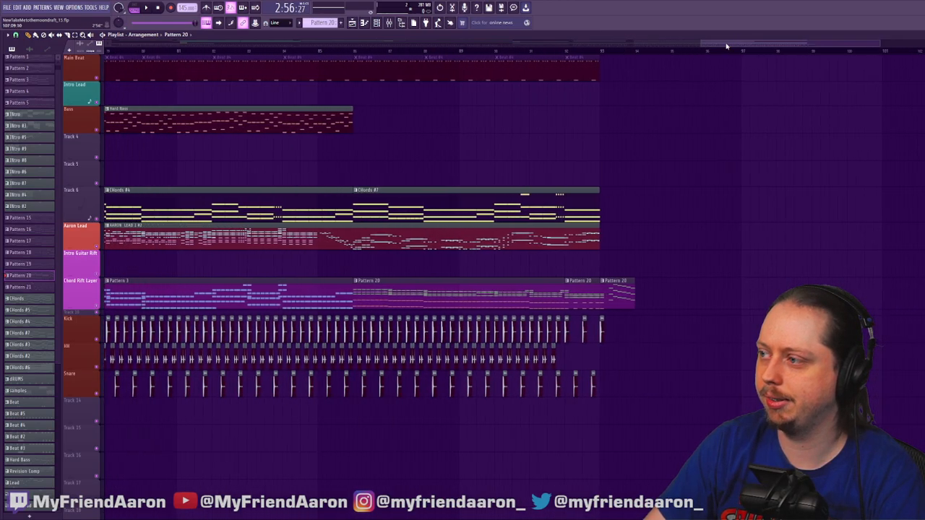
{"action": "left_click_drag", "start_coordinate": [880, 44], "coordinate": [868, 44]}
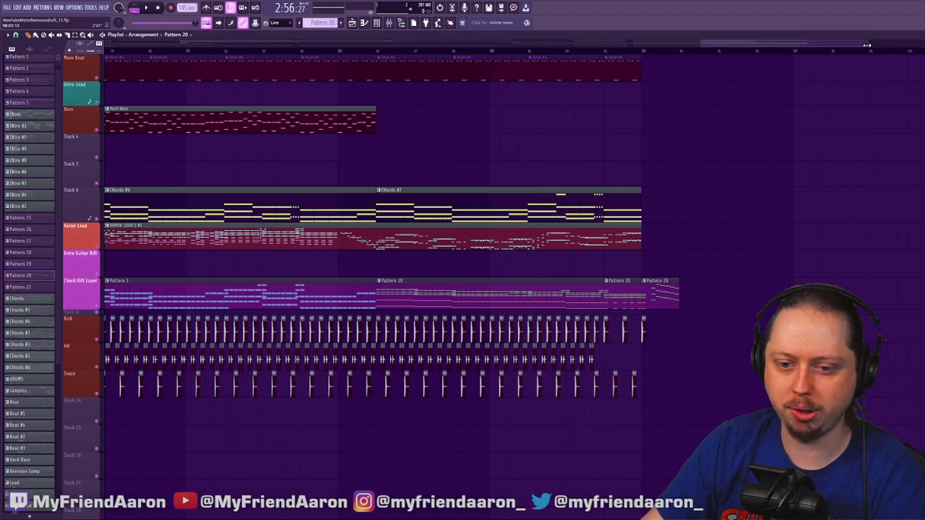
{"action": "left_click", "coordinate": [462, 52]}
{"action": "key", "text": "space"}
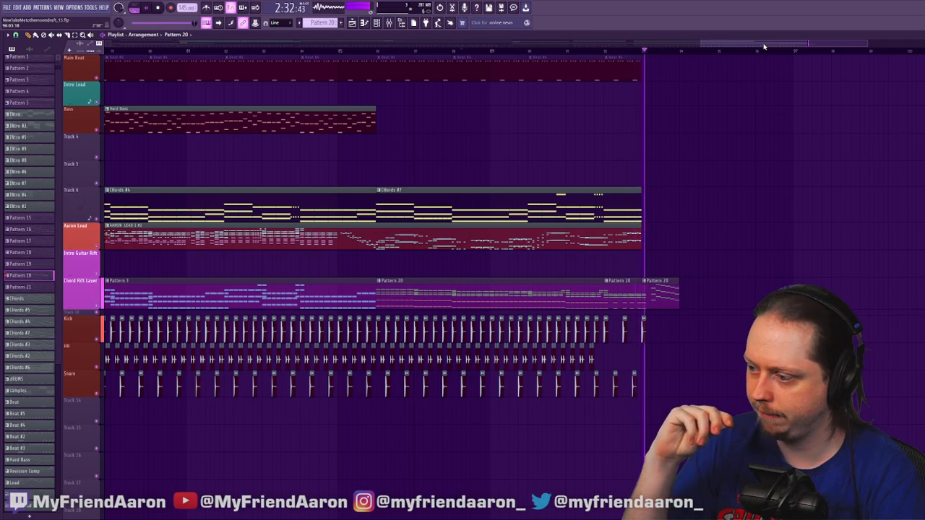
{"action": "key", "text": "space"}
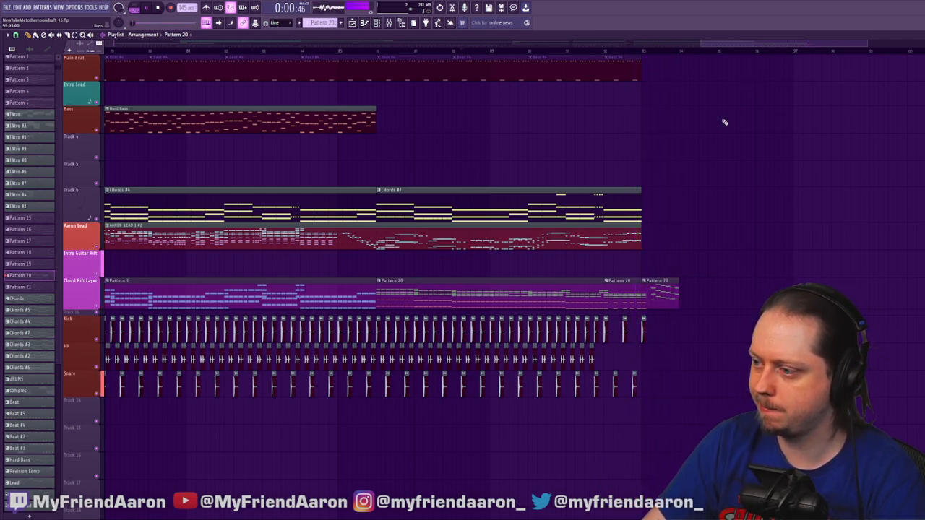
Extend the end of the AARON LEAD 1 #2 clip slightly past the start of bar 93 and play the arrangement
{"action": "left_click_drag", "start_coordinate": [639, 244], "coordinate": [644, 245]}
{"action": "key", "text": "space"}
{"action": "key", "text": "space"}
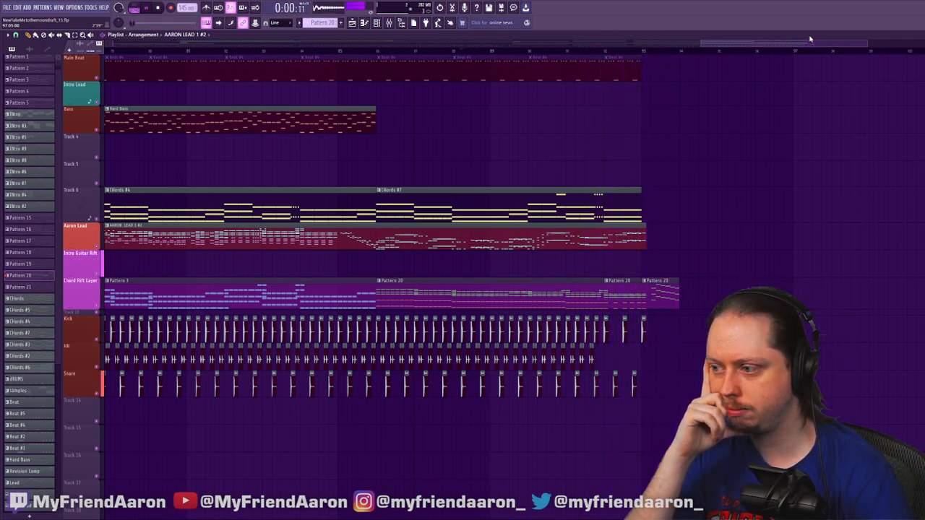
{"action": "key", "text": "space"}
Examine the closing notes of AARON LEAD 1 #2 on High SQ Lead and High SQ Lead 2, then return to the arrangement
{"action": "double_click", "coordinate": [634, 231]}
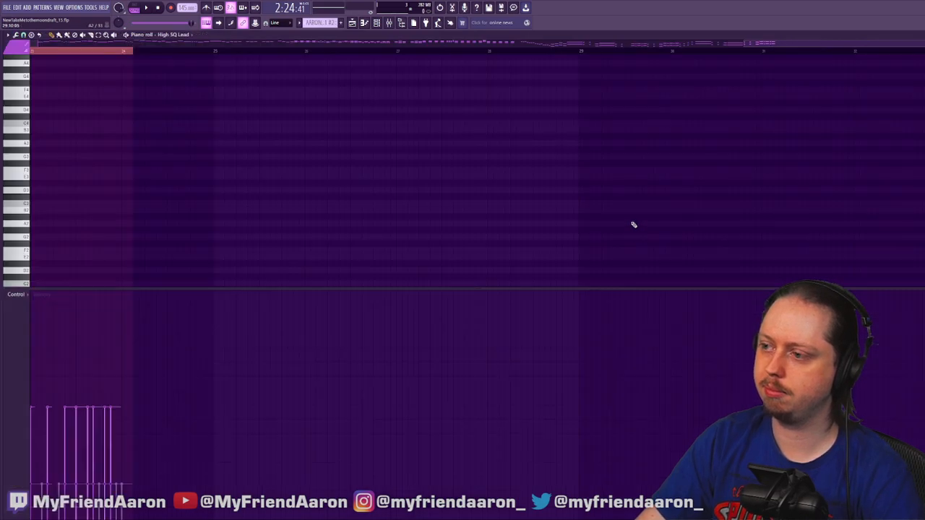
{"action": "scroll", "coordinate": [128, 131], "scroll_direction": "up", "scroll_amount": 4}
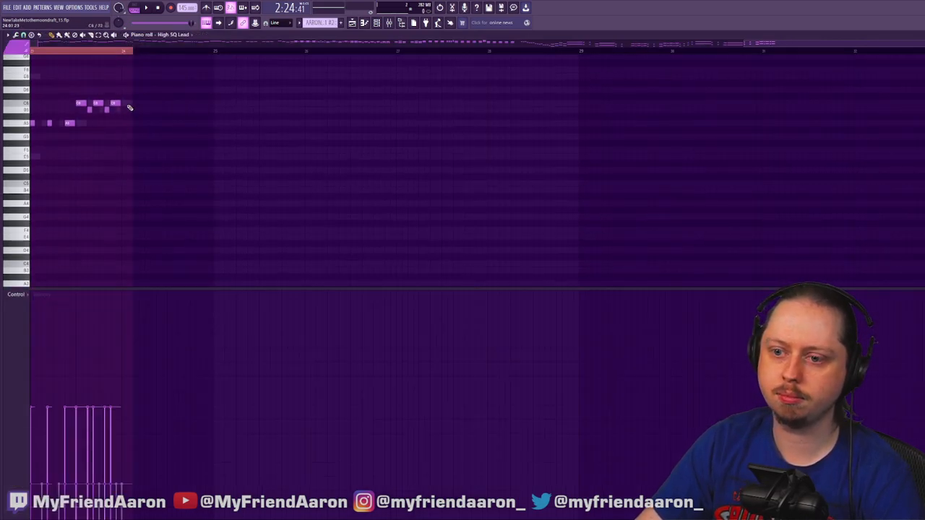
{"action": "right_click", "coordinate": [128, 104]}
{"action": "right_click", "coordinate": [128, 105]}
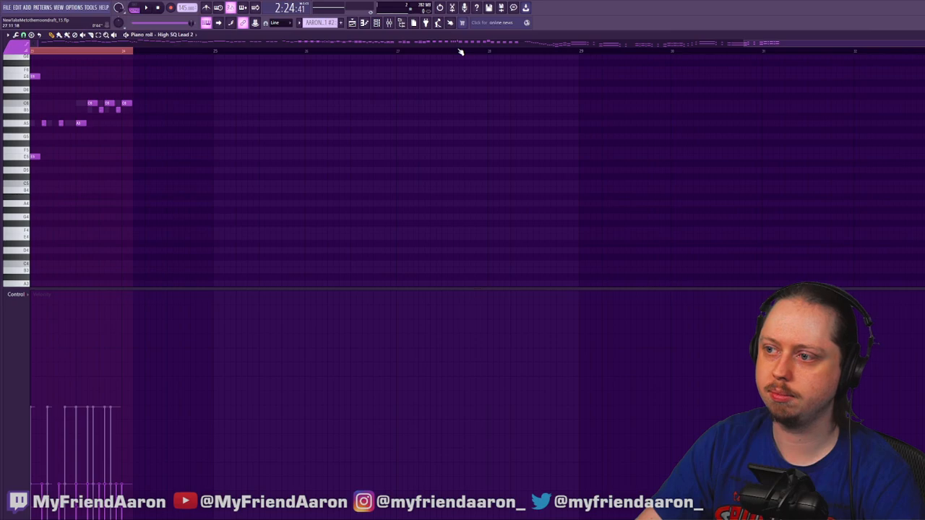
{"action": "left_click_drag", "start_coordinate": [798, 44], "coordinate": [743, 48]}
{"action": "left_click_drag", "start_coordinate": [282, 96], "coordinate": [272, 104]}
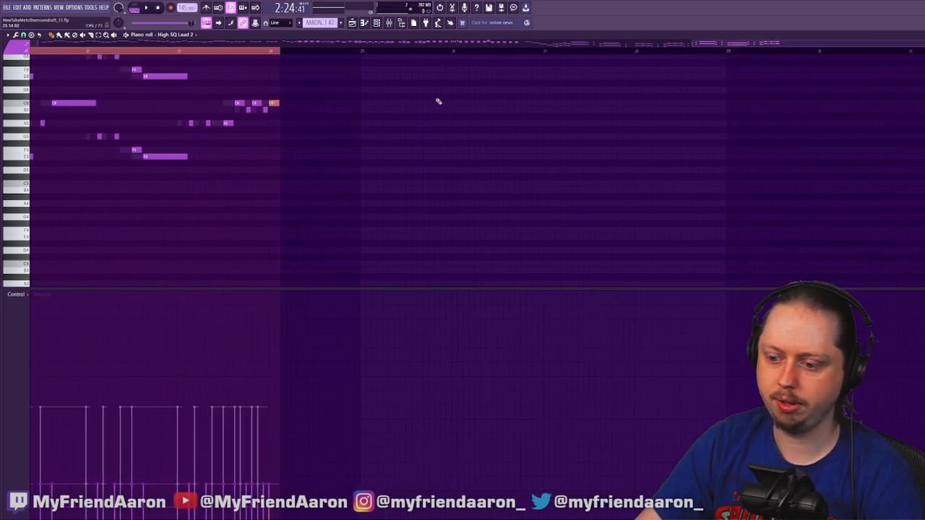
{"action": "left_click", "coordinate": [351, 24]}
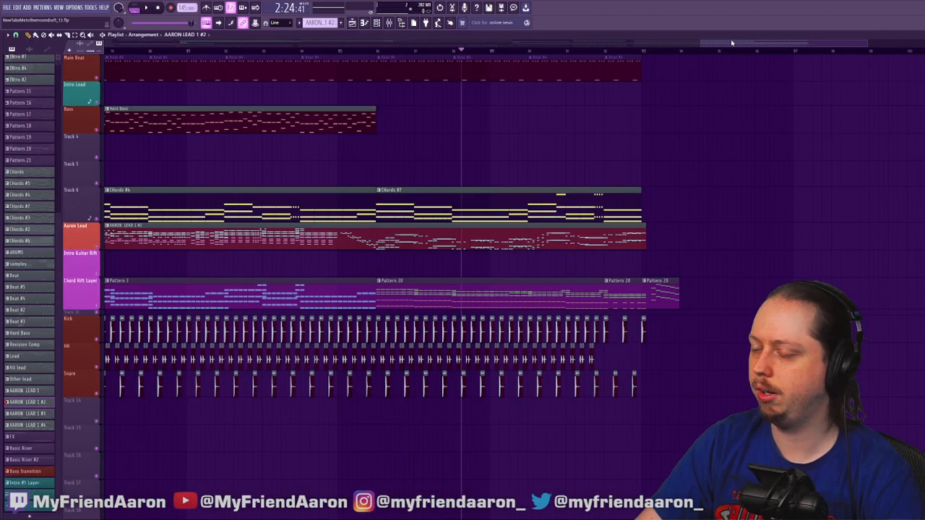
Go back to the beginning of the song, reset playback to the start and save the project
{"action": "left_click_drag", "start_coordinate": [733, 42], "coordinate": [297, 48]}
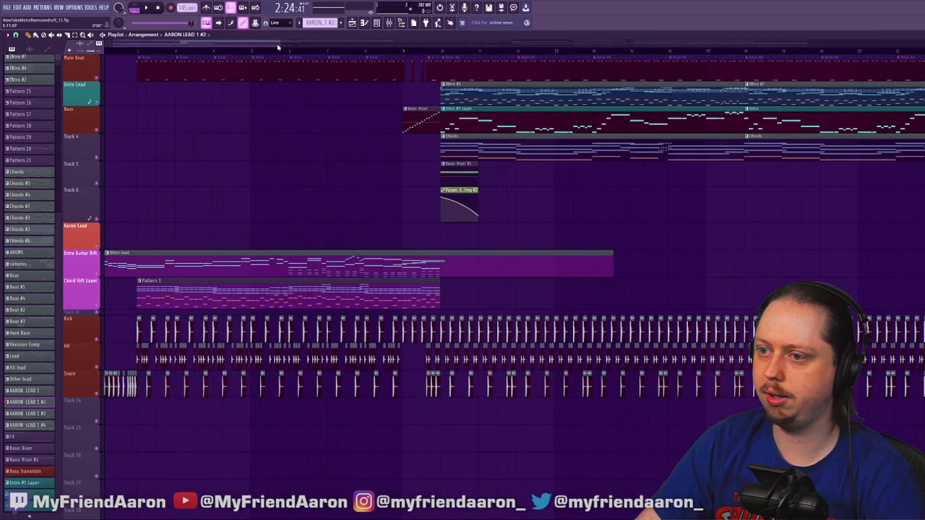
{"action": "left_click", "coordinate": [156, 11]}
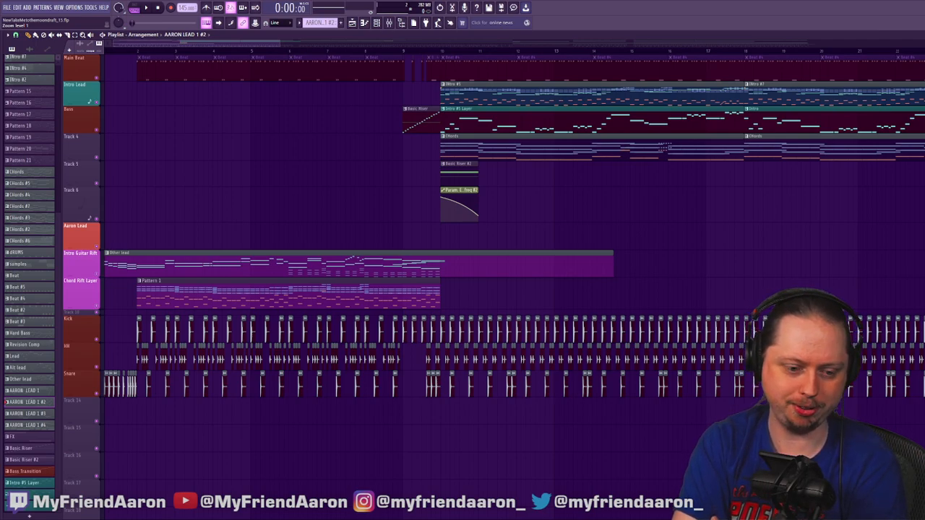
{"action": "key", "text": "ctrl+s"}
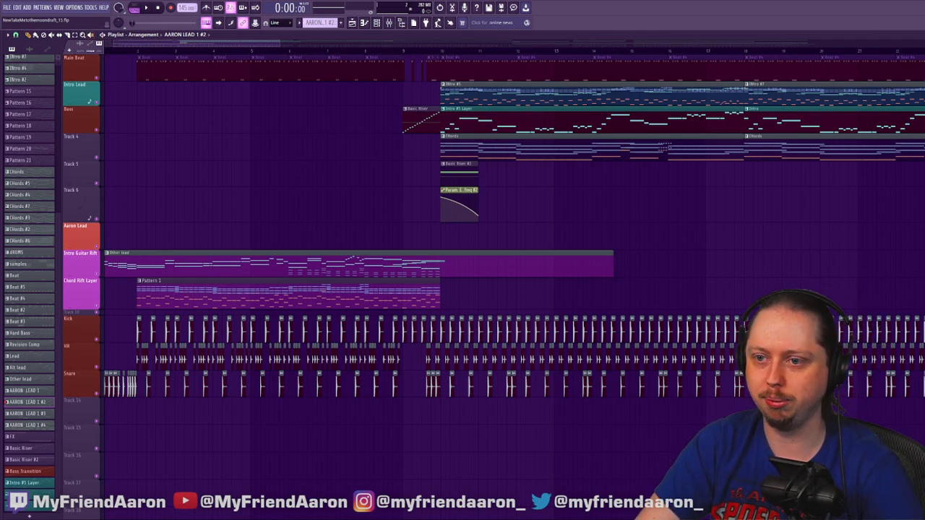
Play the whole song from the start through its new ending with the arrangement in view, and stop playback
{"action": "left_click_drag", "start_coordinate": [125, 45], "coordinate": [119, 45]}
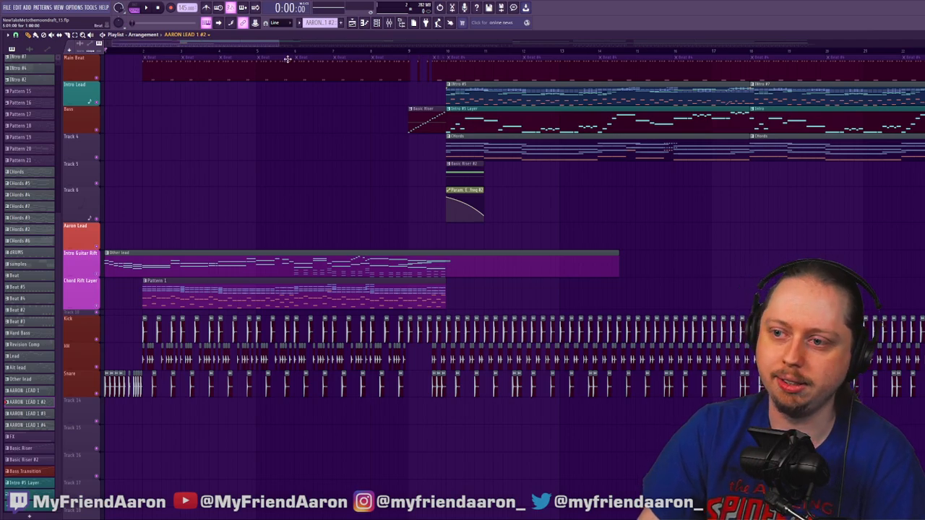
{"action": "left_click_drag", "start_coordinate": [280, 44], "coordinate": [313, 45]}
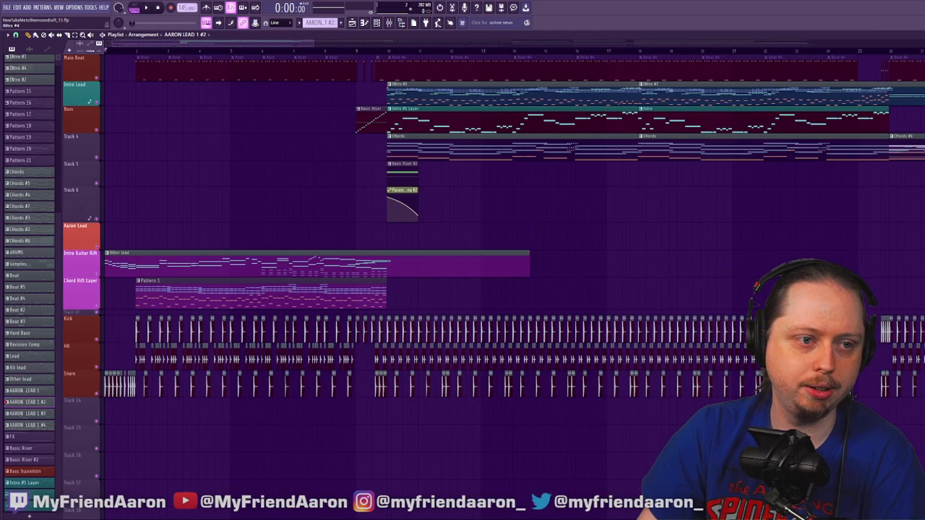
{"action": "left_click_drag", "start_coordinate": [314, 41], "coordinate": [618, 55]}
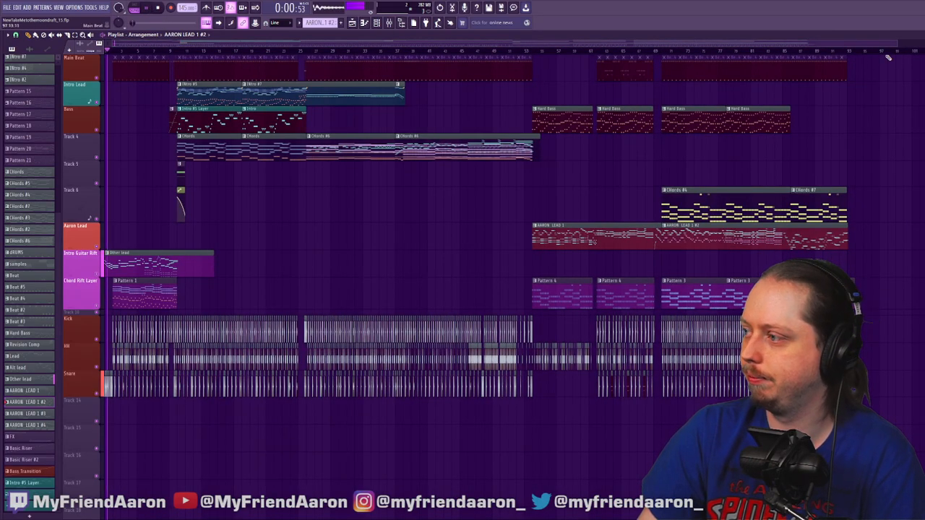
{"action": "left_click_drag", "start_coordinate": [897, 44], "coordinate": [219, 46]}
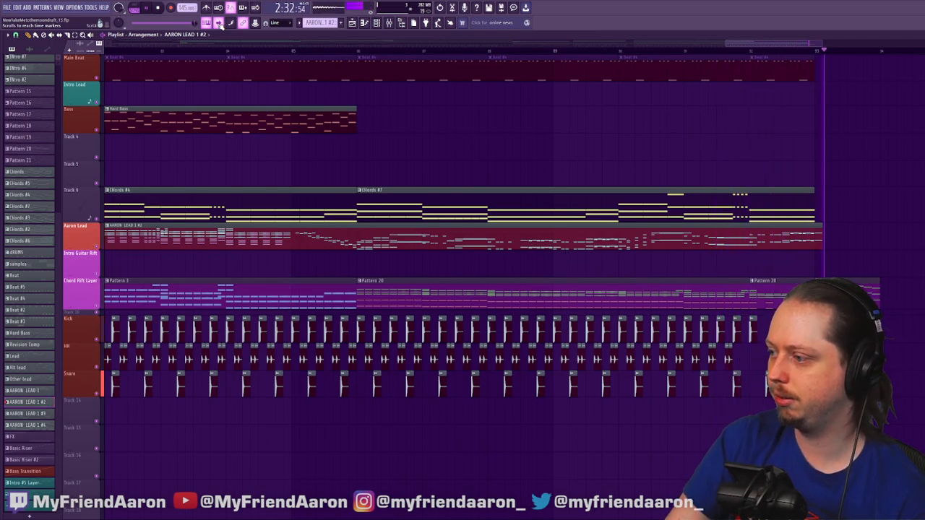
{"action": "left_click", "coordinate": [160, 8]}
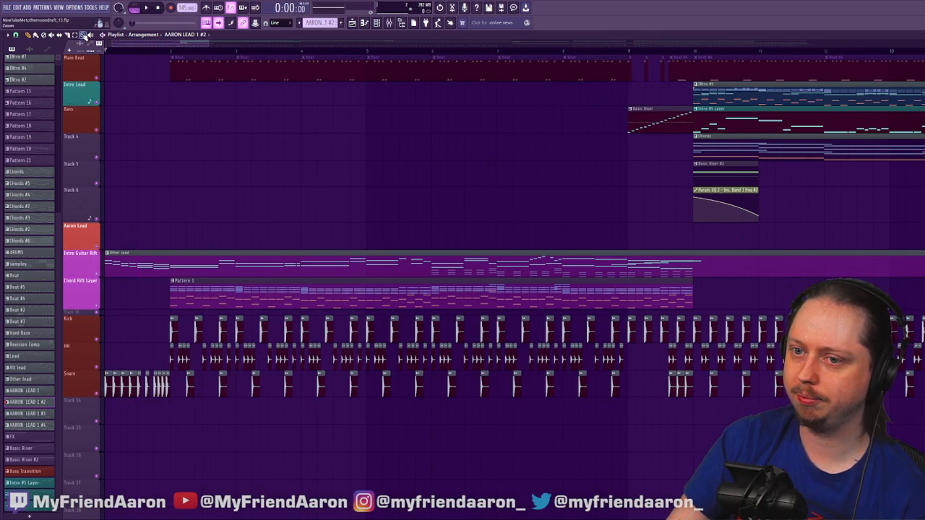
Switch to the Dark Carnival final draft project, close its open plugin windows and bring the opening bars of its arrangement into view
{"action": "left_click", "coordinate": [26, 42]}
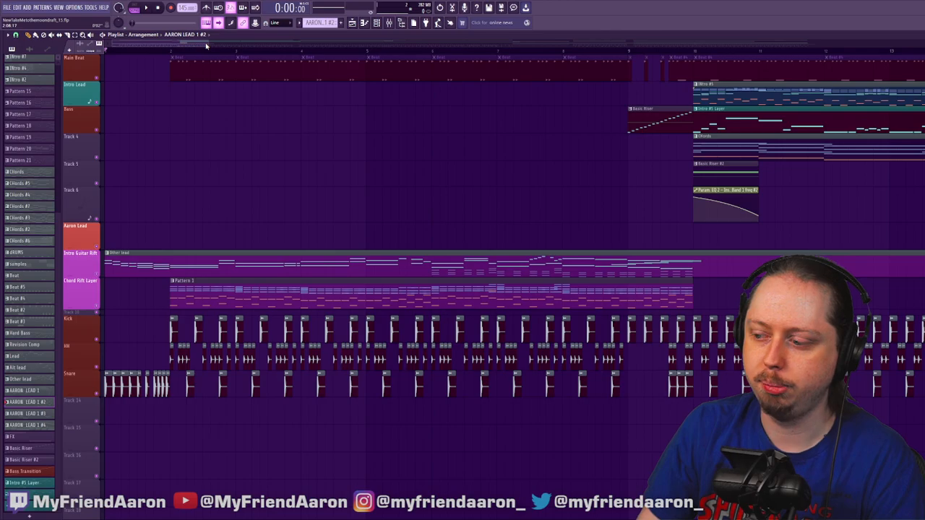
{"action": "left_click_drag", "start_coordinate": [206, 45], "coordinate": [294, 41]}
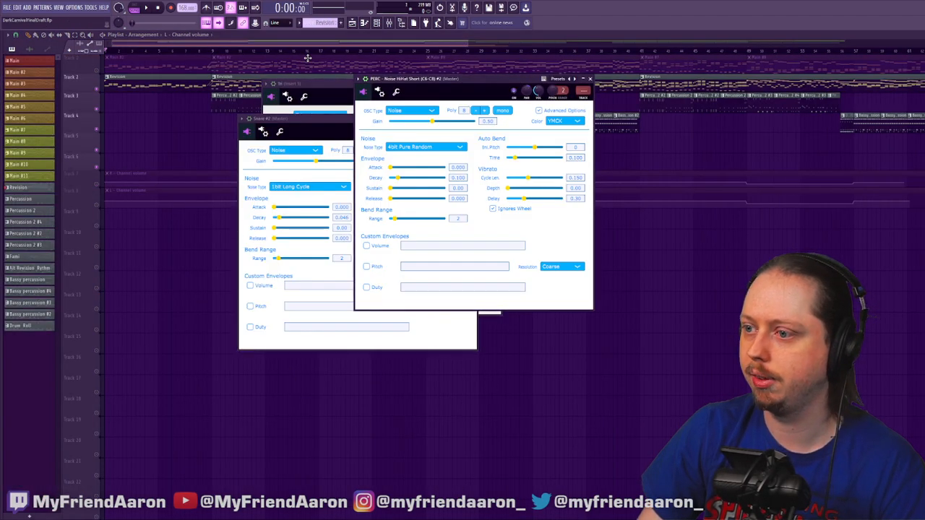
{"action": "left_click", "coordinate": [365, 47]}
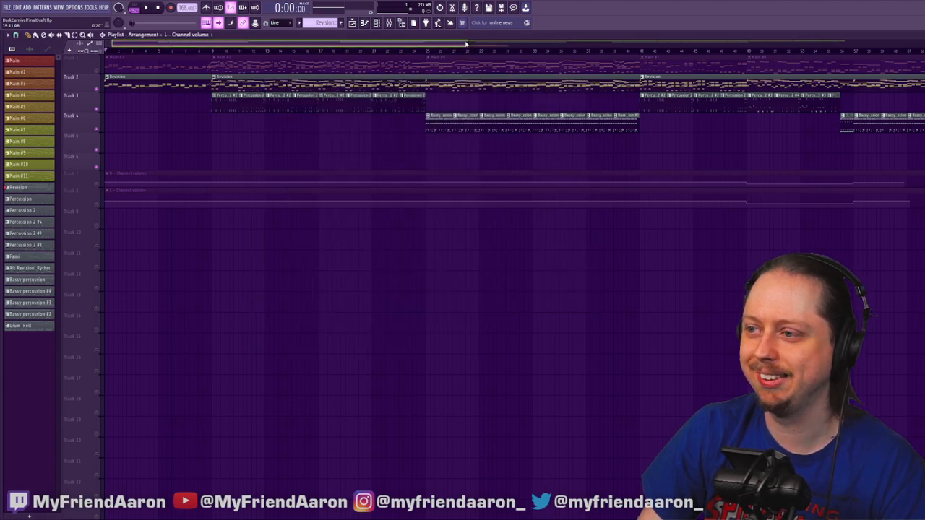
{"action": "left_click_drag", "start_coordinate": [468, 44], "coordinate": [293, 49]}
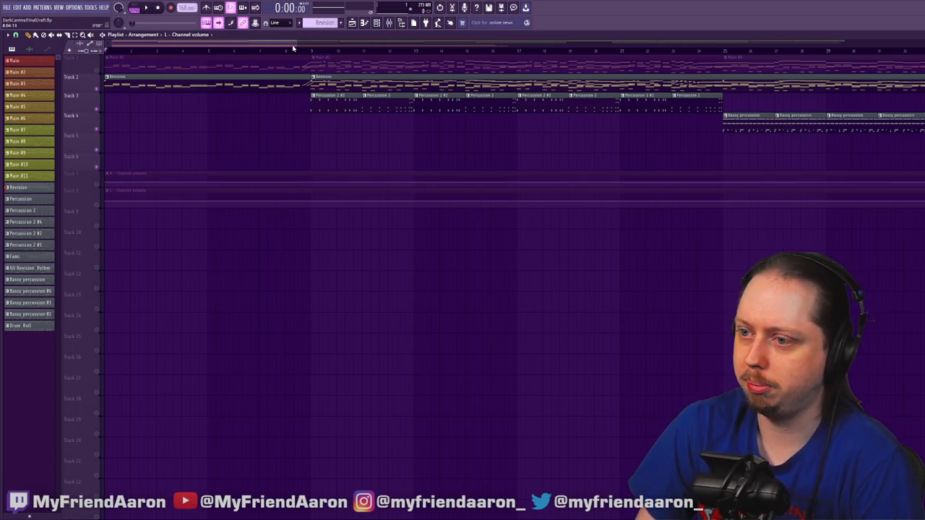
Play the Dark Carnival final draft from the start to its end with the arrangement in view, and stop playback
{"action": "mouse_move", "coordinate": [294, 44]}
{"action": "left_mouse_down"}
{"action": "mouse_move", "coordinate": [872, 52]}
{"action": "mouse_move", "coordinate": [292, 46]}
{"action": "left_mouse_up"}
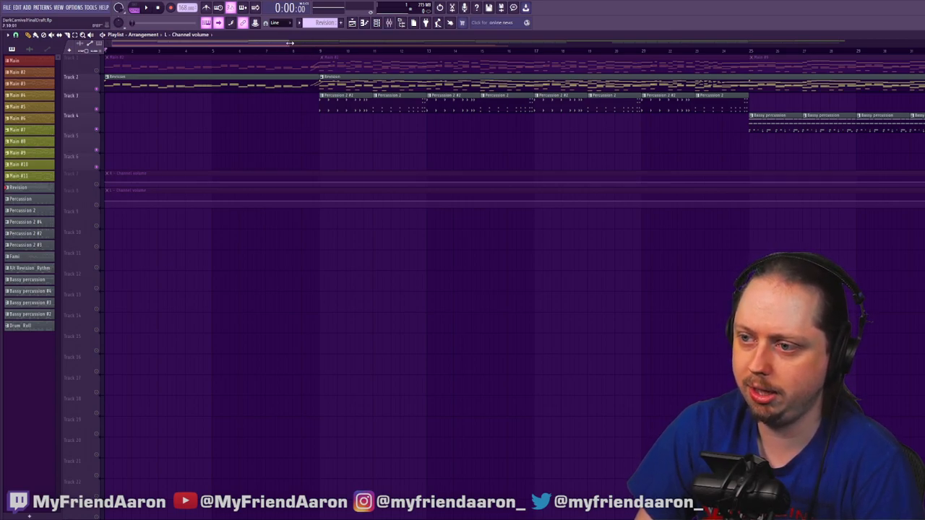
{"action": "left_click_drag", "start_coordinate": [289, 44], "coordinate": [282, 43]}
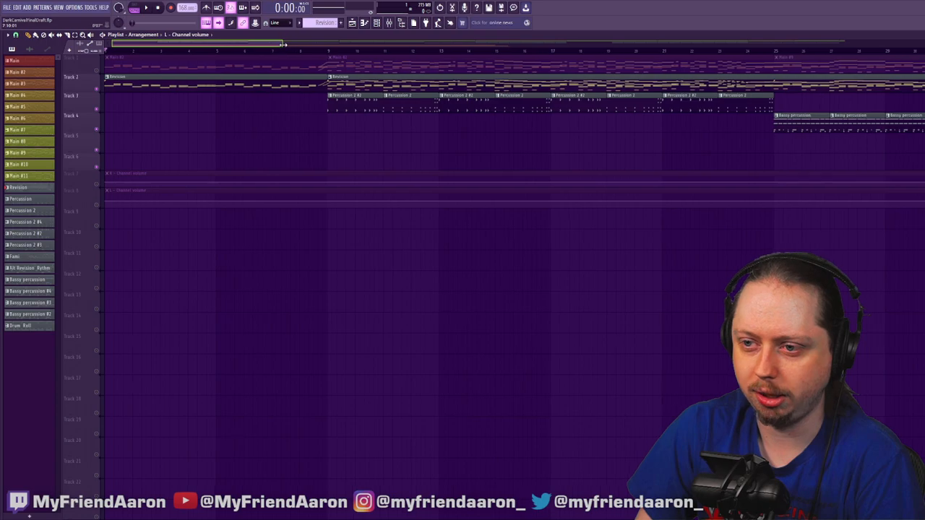
{"action": "left_click", "coordinate": [149, 8]}
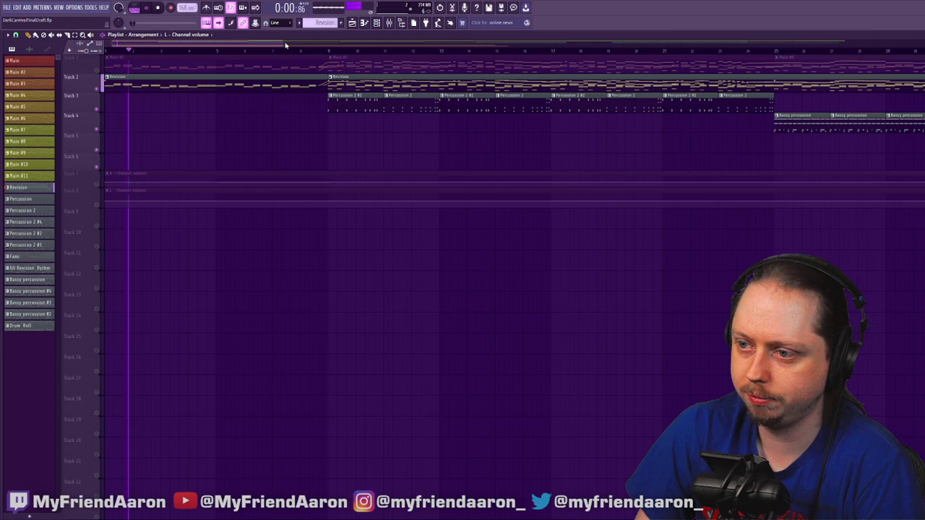
{"action": "left_click_drag", "start_coordinate": [282, 43], "coordinate": [217, 45]}
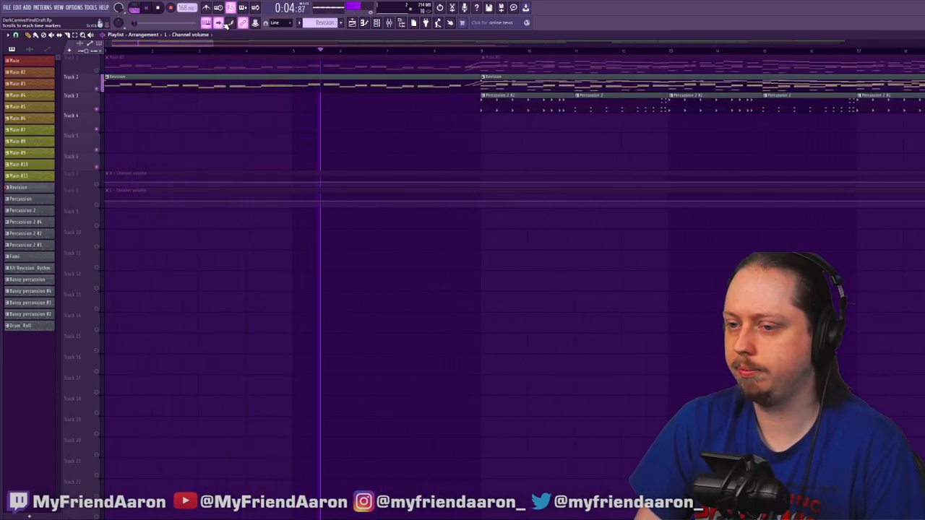
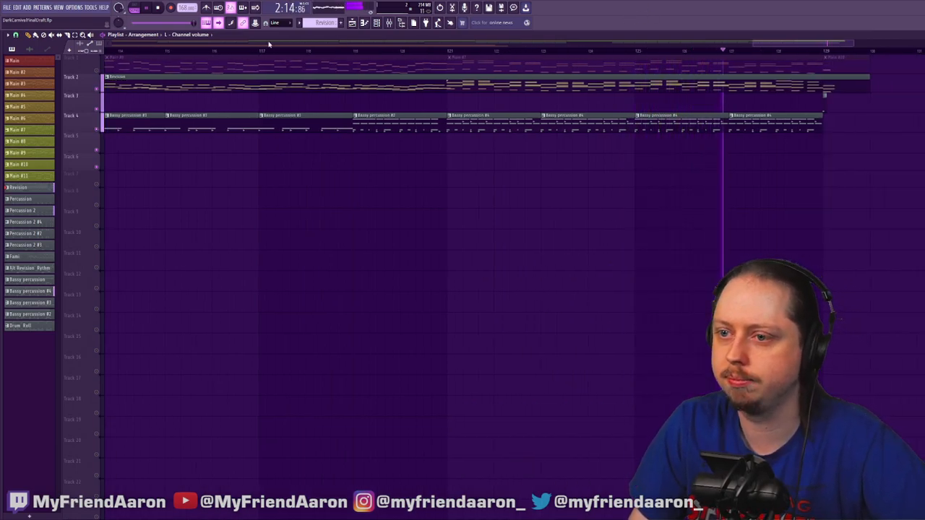
{"action": "left_click", "coordinate": [148, 8]}
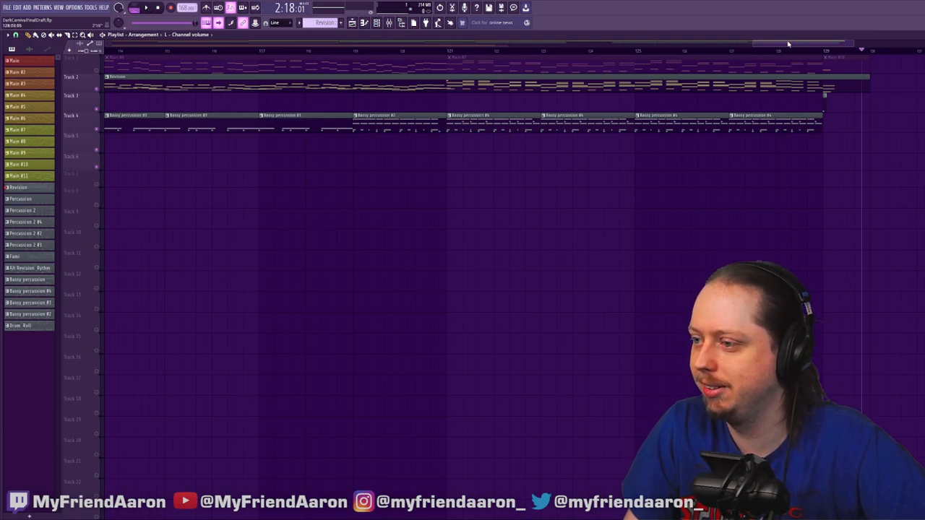
Return to the song's beginning, switch to the 130 BPM project with the New Lead Maybe? patterns, and briefly play its opening
{"action": "left_click_drag", "start_coordinate": [788, 45], "coordinate": [165, 54]}
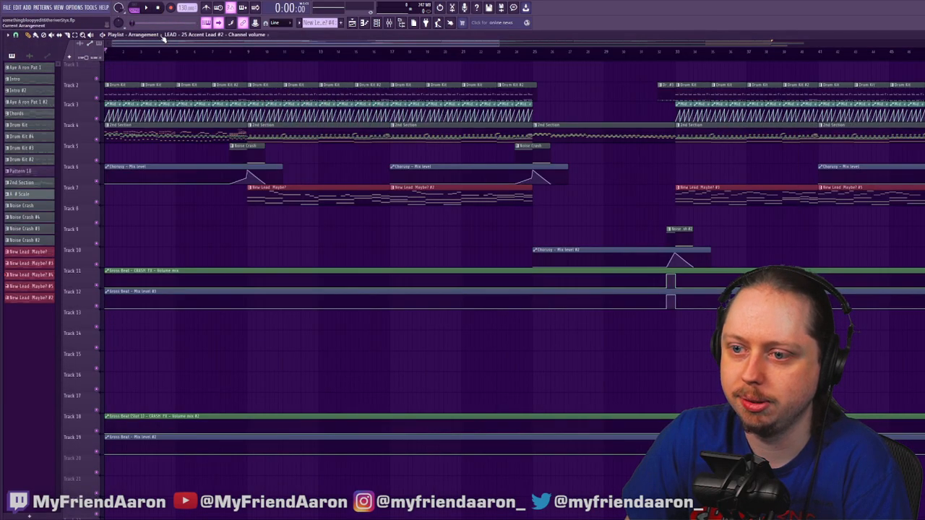
{"action": "left_click", "coordinate": [147, 8]}
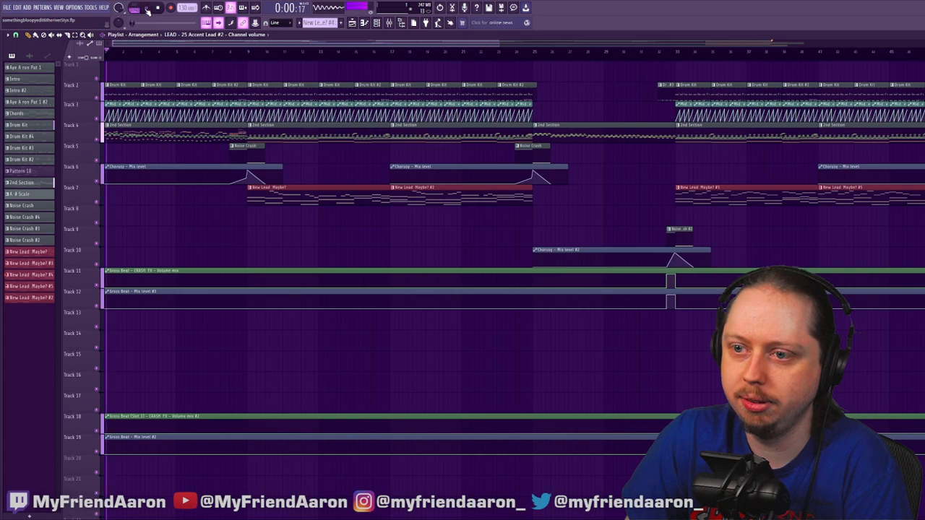
{"action": "left_click", "coordinate": [157, 9]}
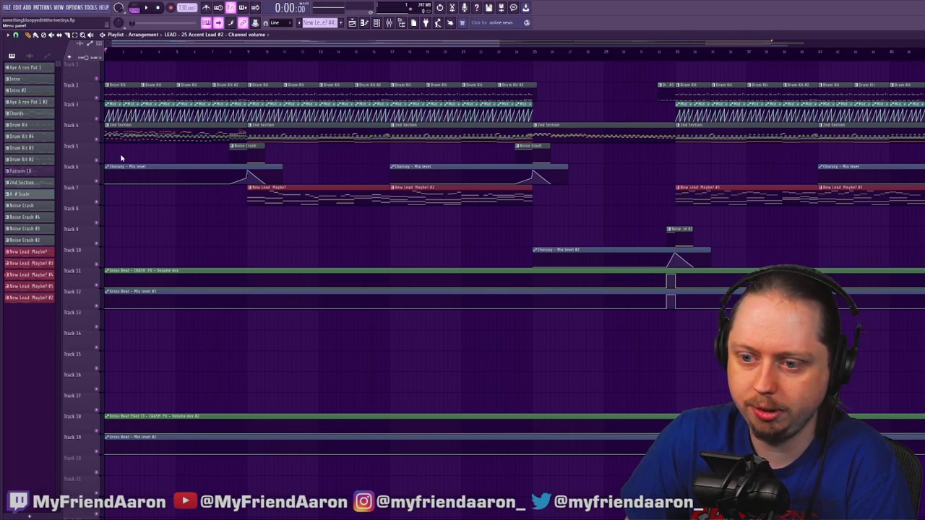
Open the KaginawaSunriseTitleScreenTheme project, clear its open plugin windows and fit the whole arrangement into view
{"action": "left_click", "coordinate": [143, 203]}
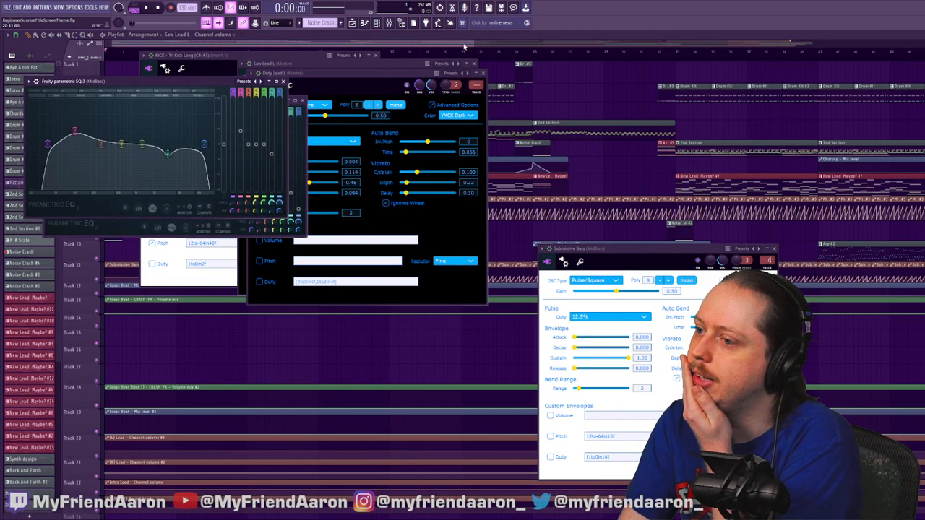
{"action": "scroll", "coordinate": [260, 242], "scroll_direction": "down", "scroll_amount": 7}
{"action": "scroll", "coordinate": [347, 195], "scroll_direction": "up", "scroll_amount": 7}
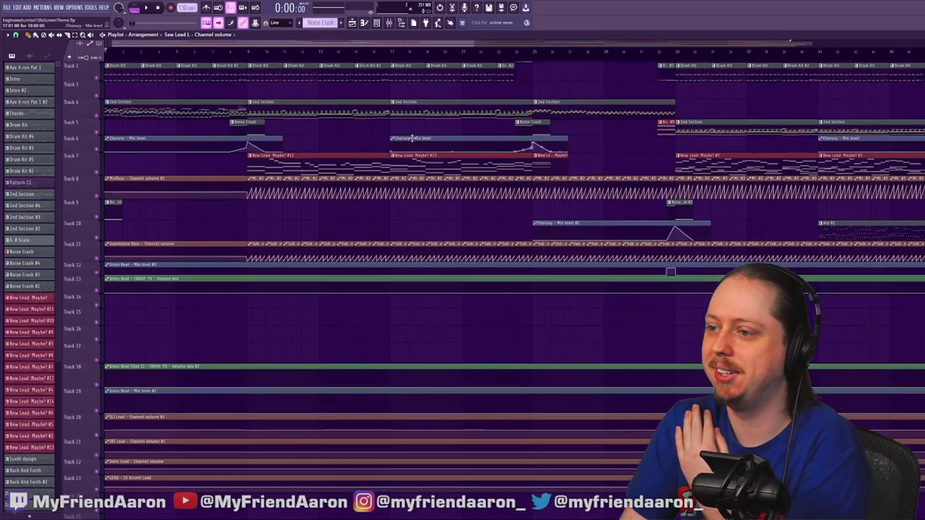
{"action": "left_click_drag", "start_coordinate": [472, 48], "coordinate": [830, 84]}
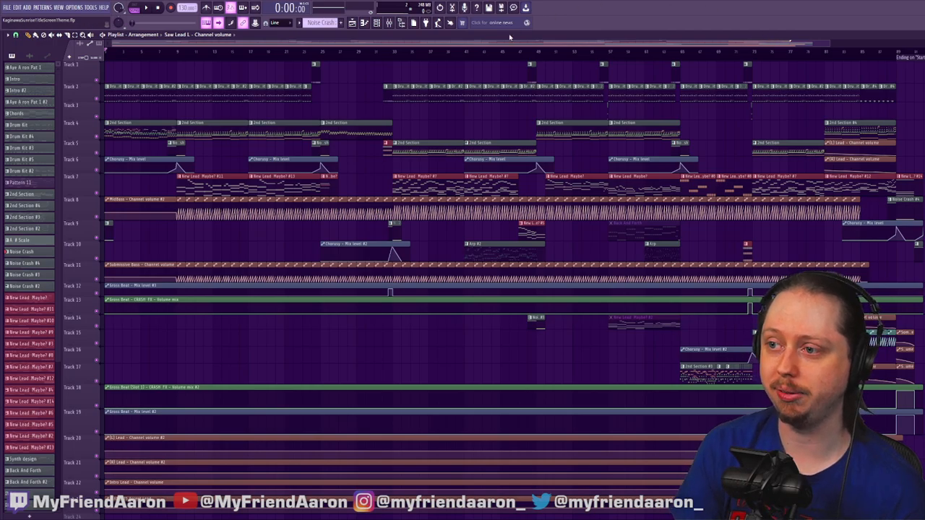
Look through the project's channels, inspect the Intro Lead synth settings and return to the arrangement
{"action": "left_click", "coordinate": [377, 22]}
{"action": "scroll", "coordinate": [221, 424], "scroll_direction": "down", "scroll_amount": 6}
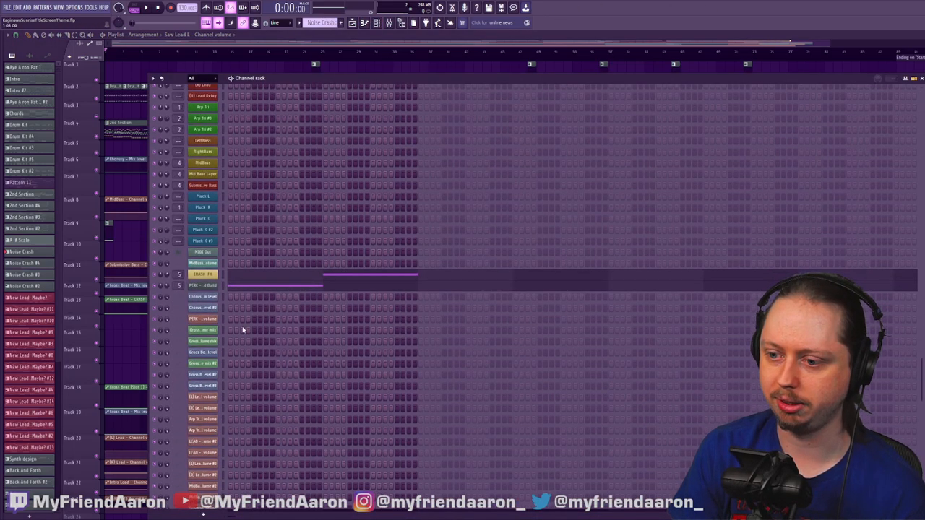
{"action": "scroll", "coordinate": [209, 340], "scroll_direction": "up", "scroll_amount": 6}
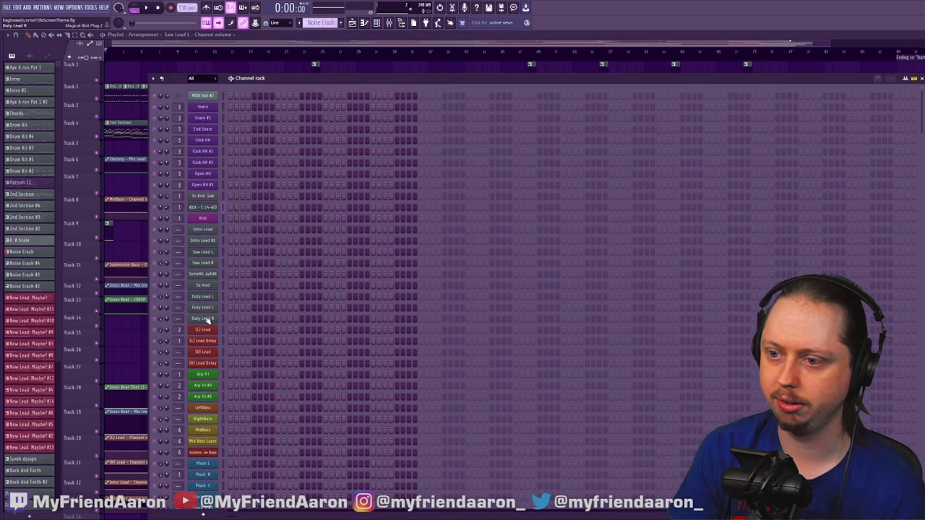
{"action": "left_click", "coordinate": [205, 229]}
{"action": "left_click_drag", "start_coordinate": [320, 55], "coordinate": [306, 127]}
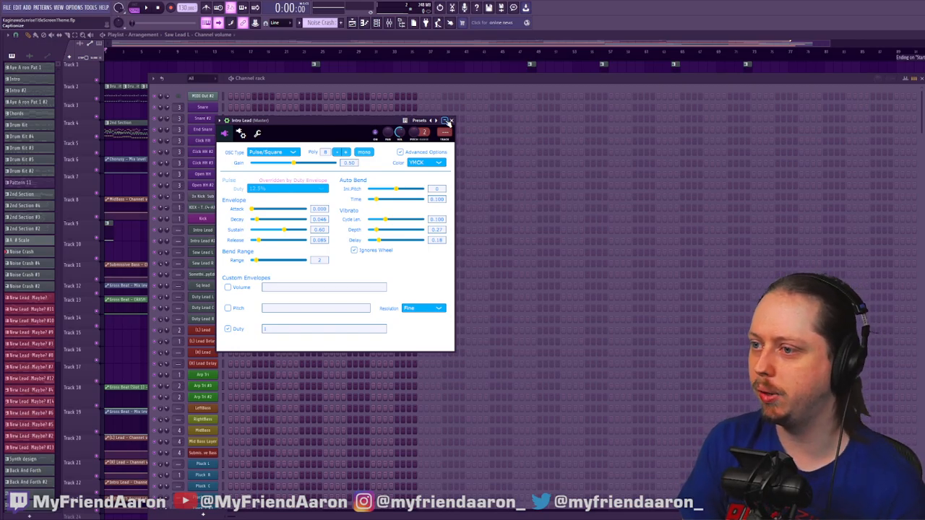
{"action": "left_click", "coordinate": [397, 48]}
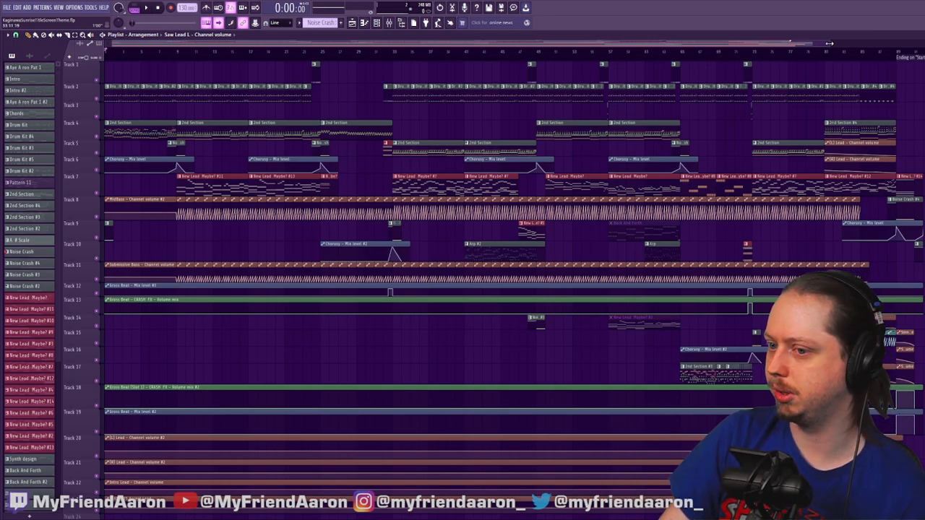
Bring the opening bars into view and play the title screen theme from the start, following playback past bar 49
{"action": "left_click_drag", "start_coordinate": [829, 43], "coordinate": [440, 43]}
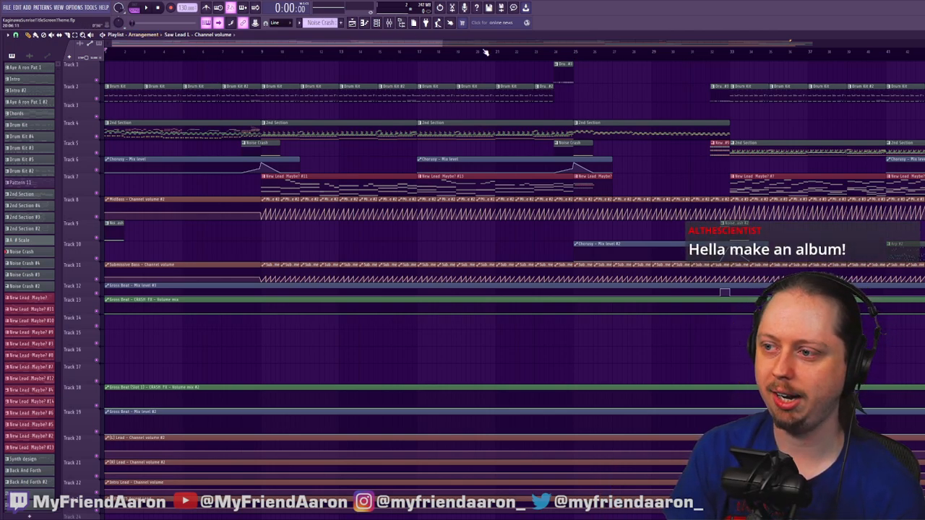
{"action": "left_click_drag", "start_coordinate": [443, 45], "coordinate": [287, 46]}
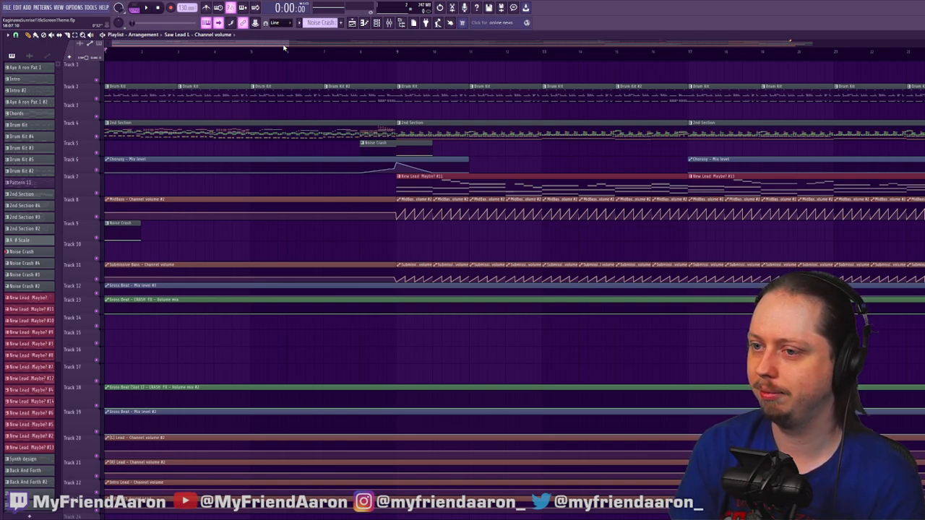
{"action": "left_click", "coordinate": [146, 8]}
{"action": "scroll", "coordinate": [265, 43], "scroll_direction": "up", "scroll_amount": 2}
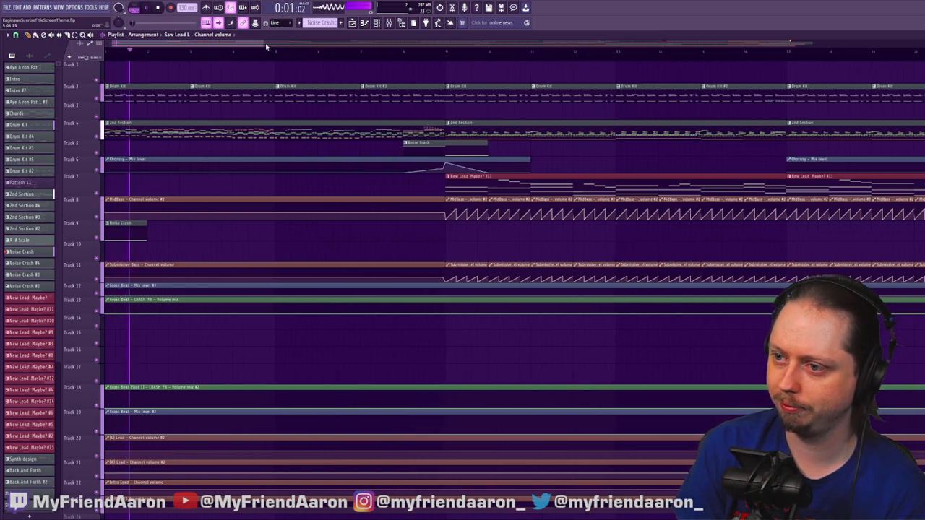
{"action": "left_click_drag", "start_coordinate": [264, 43], "coordinate": [466, 57]}
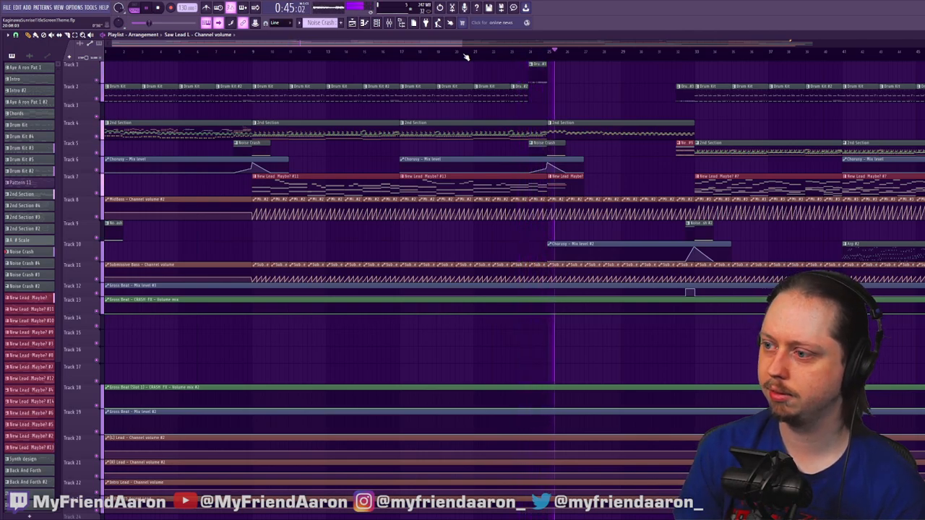
{"action": "mouse_move", "coordinate": [464, 44]}
{"action": "left_mouse_down"}
{"action": "mouse_move", "coordinate": [338, 51]}
{"action": "mouse_move", "coordinate": [397, 55]}
{"action": "mouse_move", "coordinate": [470, 42]}
{"action": "left_mouse_up"}
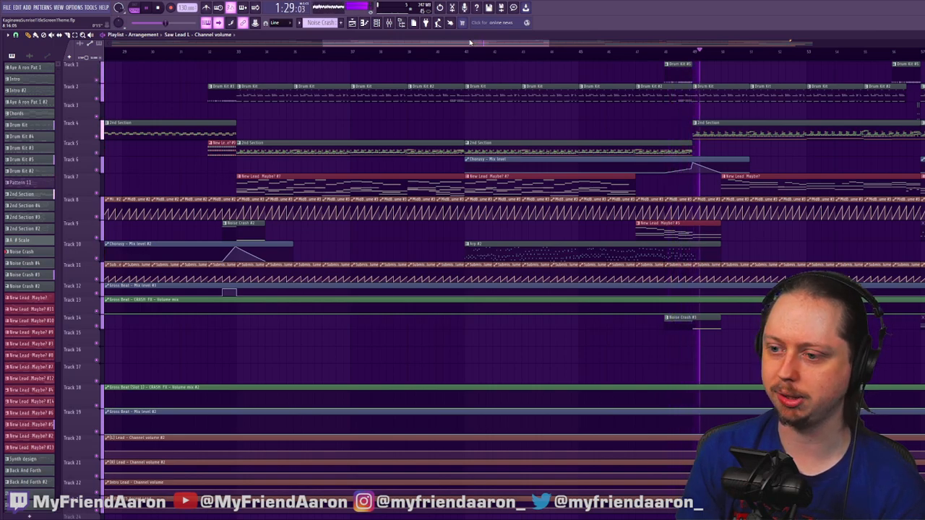
Examine the Noise Crash #2 notes and the CRASH FX synth settings during playback, and return to the arrangement
{"action": "double_click", "coordinate": [256, 223]}
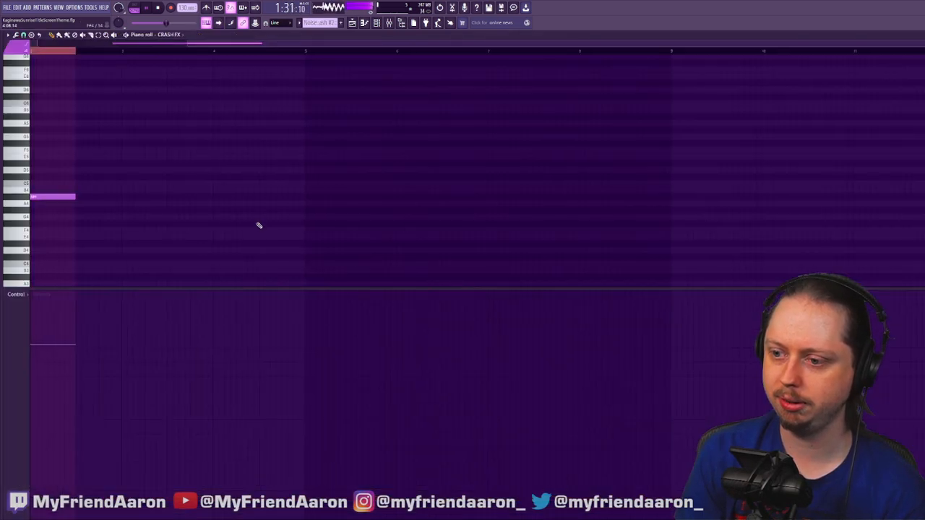
{"action": "left_click", "coordinate": [365, 23]}
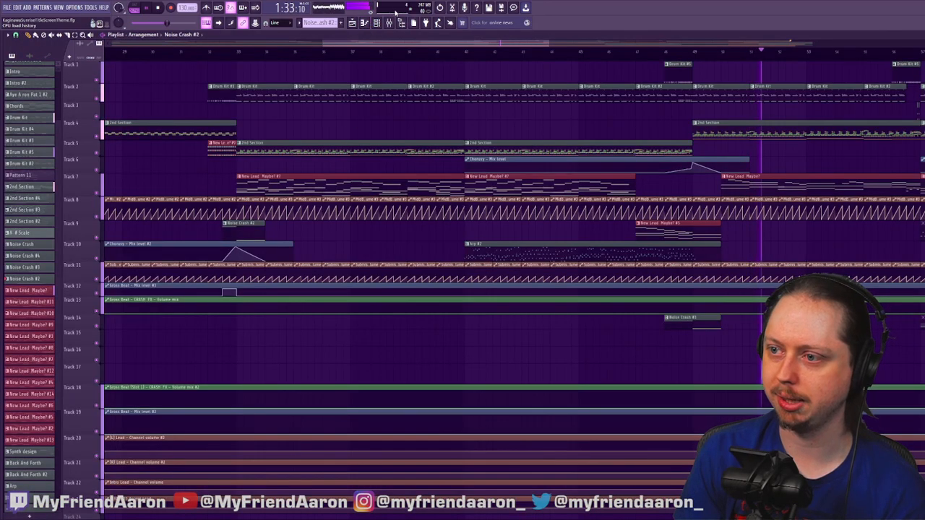
{"action": "left_click", "coordinate": [376, 23]}
{"action": "scroll", "coordinate": [245, 240], "scroll_direction": "down", "scroll_amount": 6}
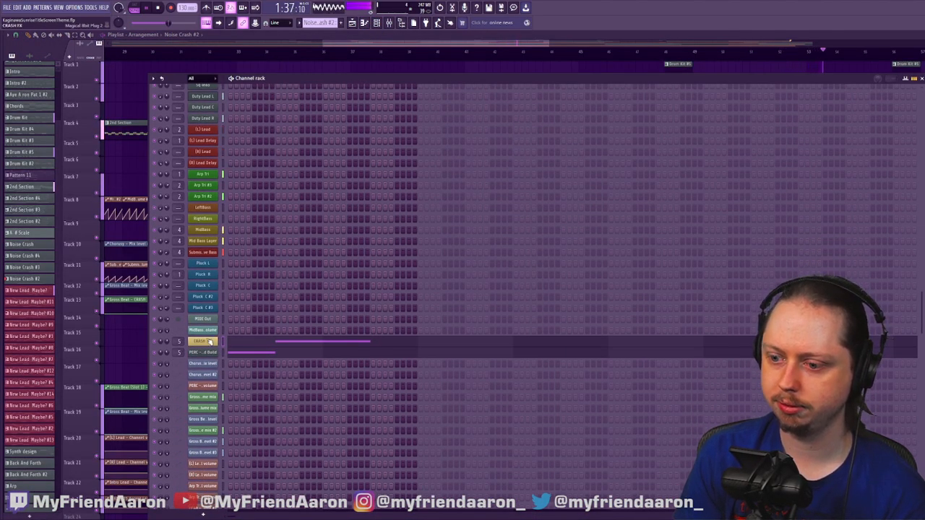
{"action": "left_click", "coordinate": [208, 341]}
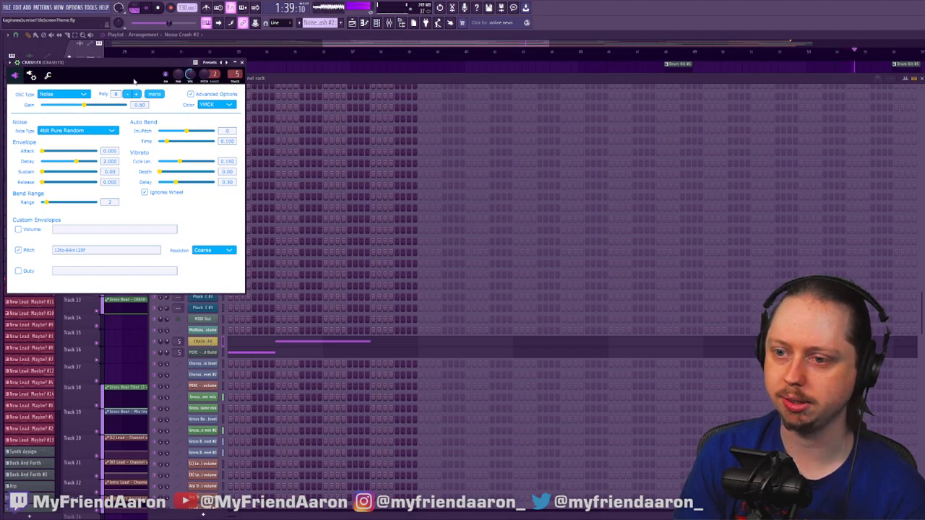
{"action": "left_click", "coordinate": [242, 63]}
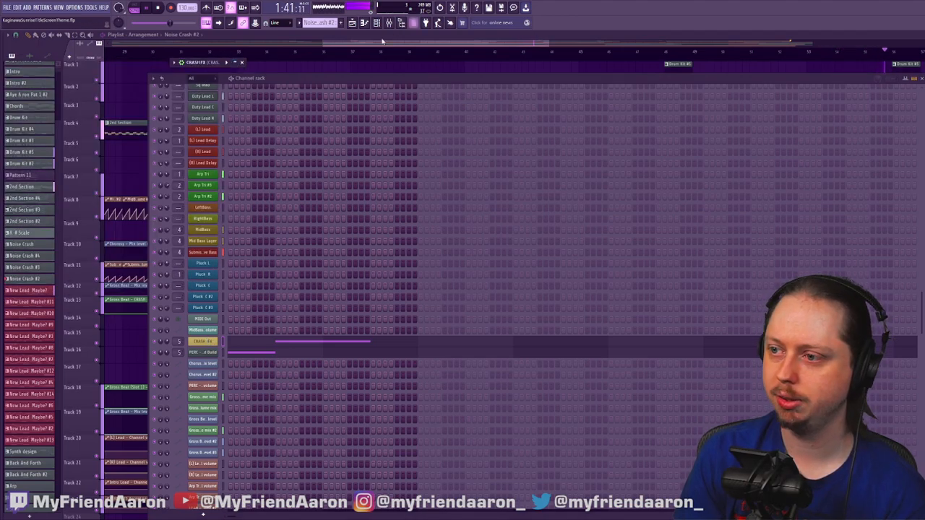
{"action": "left_click", "coordinate": [377, 23]}
Follow the playback through the remaining sections to the "Start your game" ending chord, and stop playback
{"action": "left_click_drag", "start_coordinate": [393, 44], "coordinate": [555, 46]}
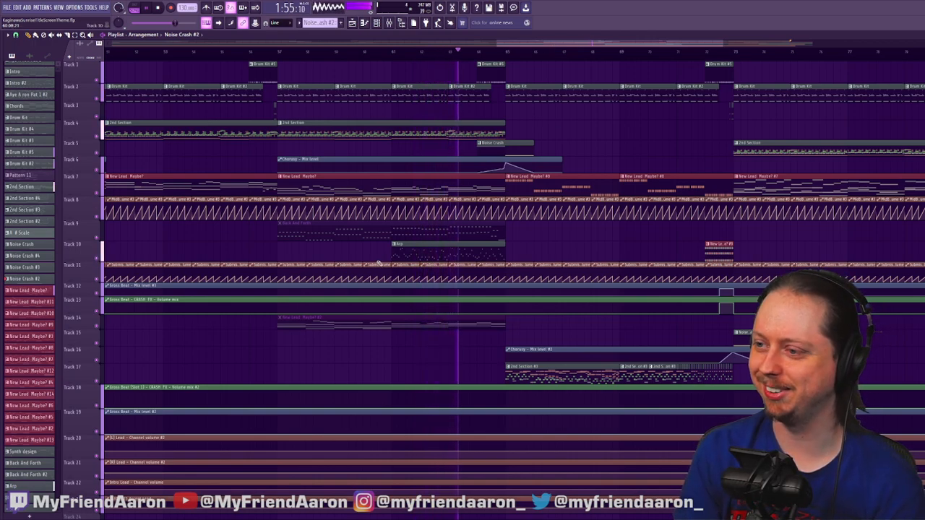
{"action": "left_click_drag", "start_coordinate": [557, 44], "coordinate": [572, 41]}
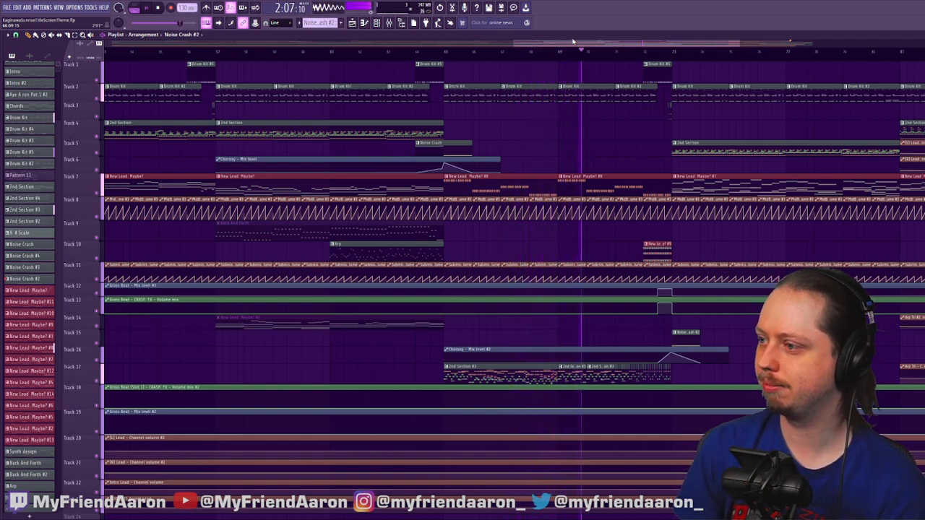
{"action": "left_click_drag", "start_coordinate": [573, 41], "coordinate": [649, 45]}
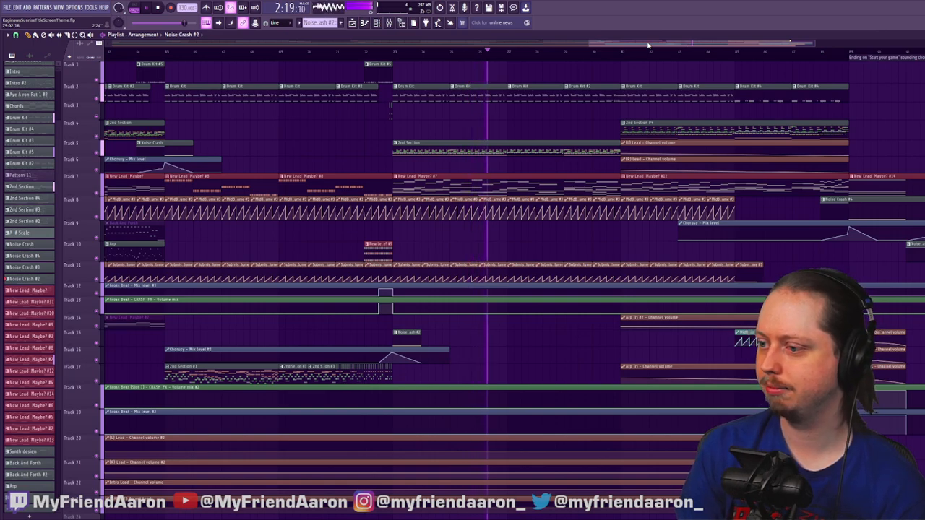
{"action": "left_click_drag", "start_coordinate": [648, 45], "coordinate": [660, 45]}
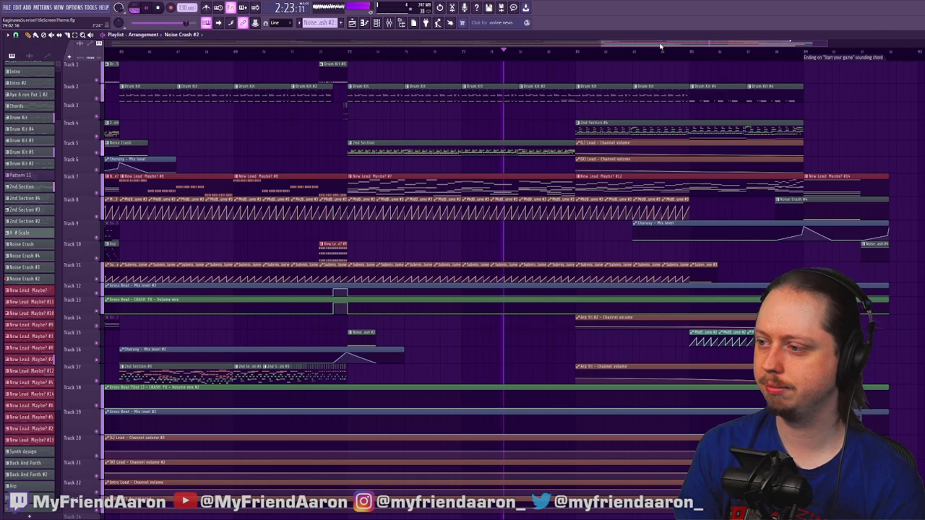
{"action": "left_click_drag", "start_coordinate": [660, 46], "coordinate": [668, 47]}
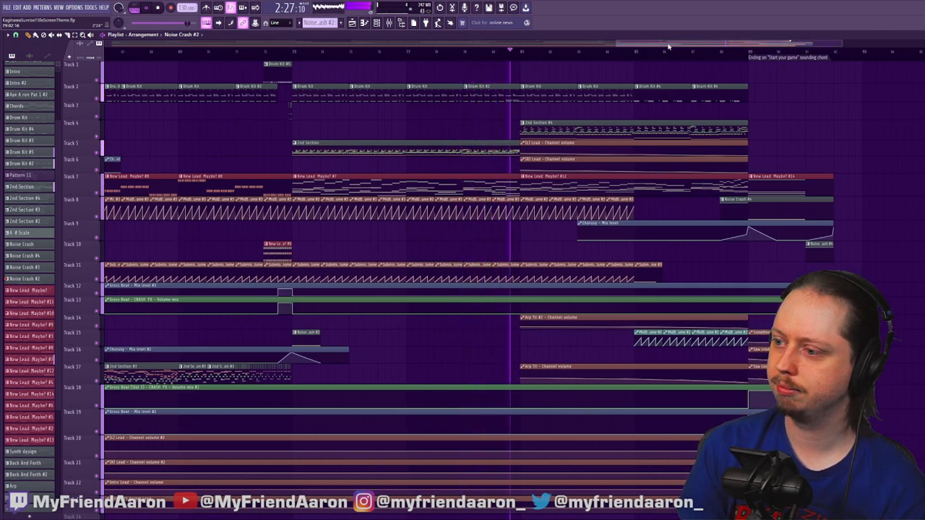
{"action": "left_click_drag", "start_coordinate": [668, 47], "coordinate": [687, 48]}
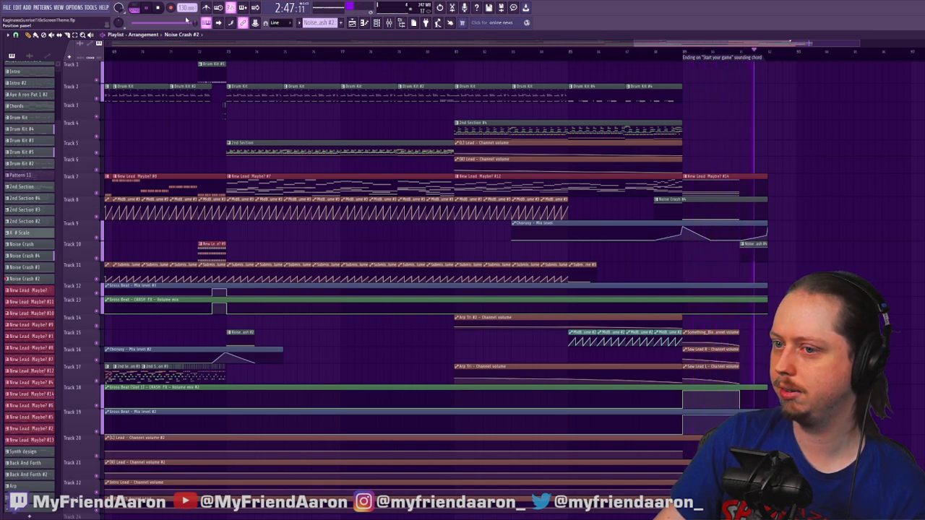
{"action": "left_click", "coordinate": [155, 9]}
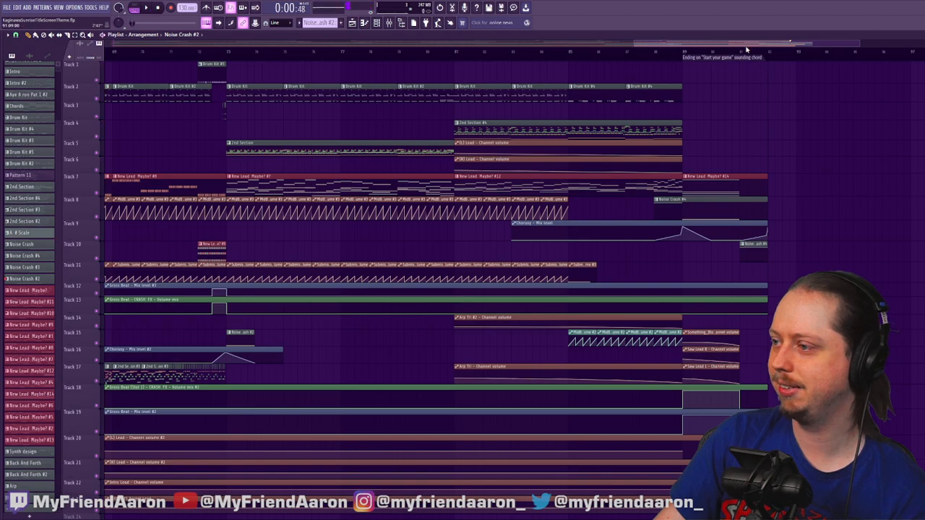
Go back to the beginning of the theme, view the full arrangement and narrow the view to the opening bars
{"action": "left_click_drag", "start_coordinate": [701, 47], "coordinate": [203, 58]}
{"action": "left_click_drag", "start_coordinate": [338, 44], "coordinate": [817, 45]}
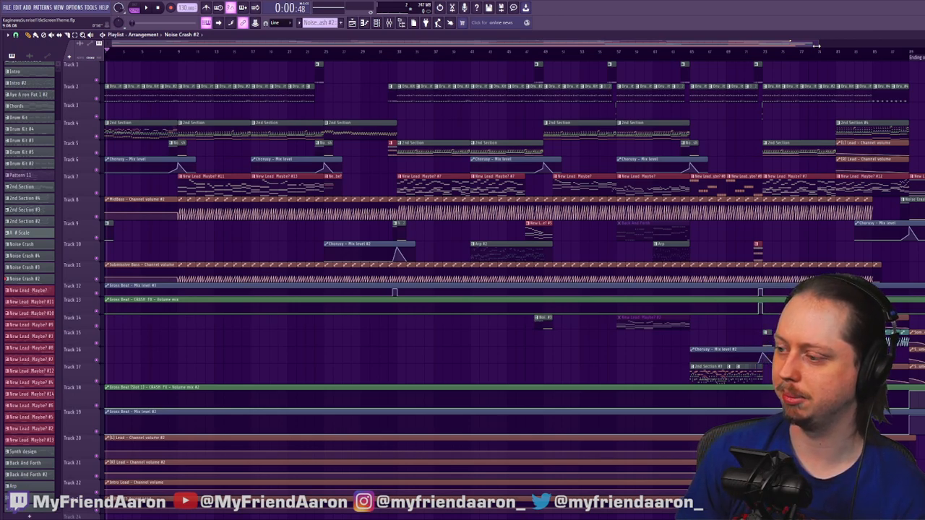
{"action": "mouse_move", "coordinate": [818, 40]}
{"action": "left_mouse_down"}
{"action": "mouse_move", "coordinate": [320, 58]}
{"action": "mouse_move", "coordinate": [362, 46]}
{"action": "mouse_move", "coordinate": [827, 71]}
{"action": "mouse_move", "coordinate": [731, 78]}
{"action": "mouse_move", "coordinate": [277, 48]}
{"action": "mouse_move", "coordinate": [824, 45]}
{"action": "left_mouse_up"}
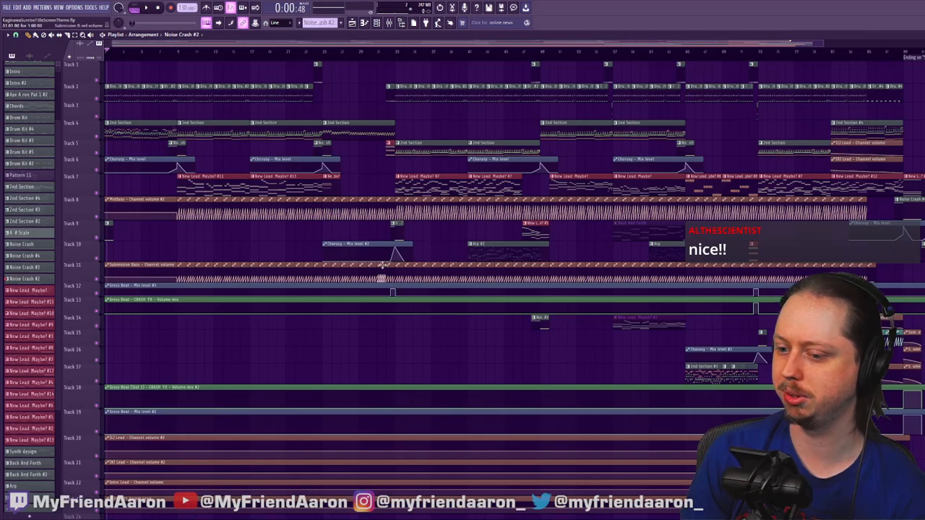
{"action": "left_click_drag", "start_coordinate": [821, 46], "coordinate": [347, 46]}
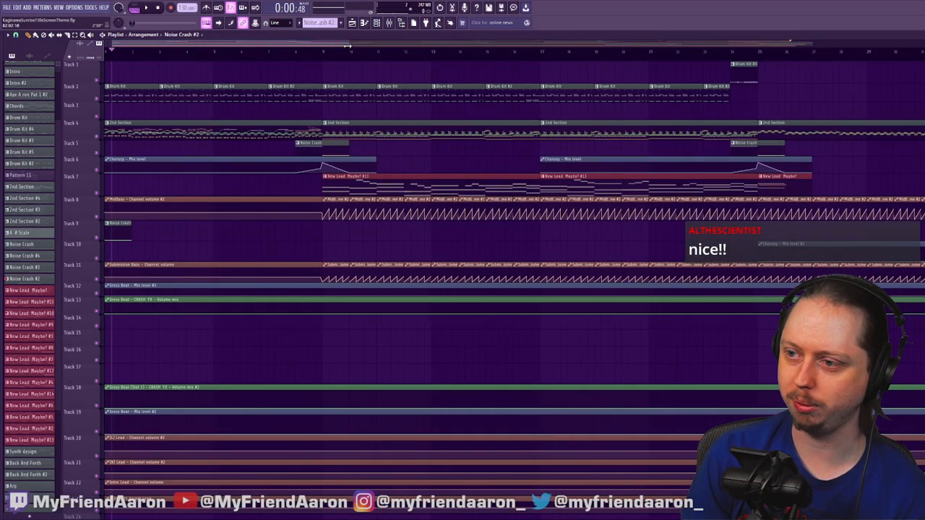